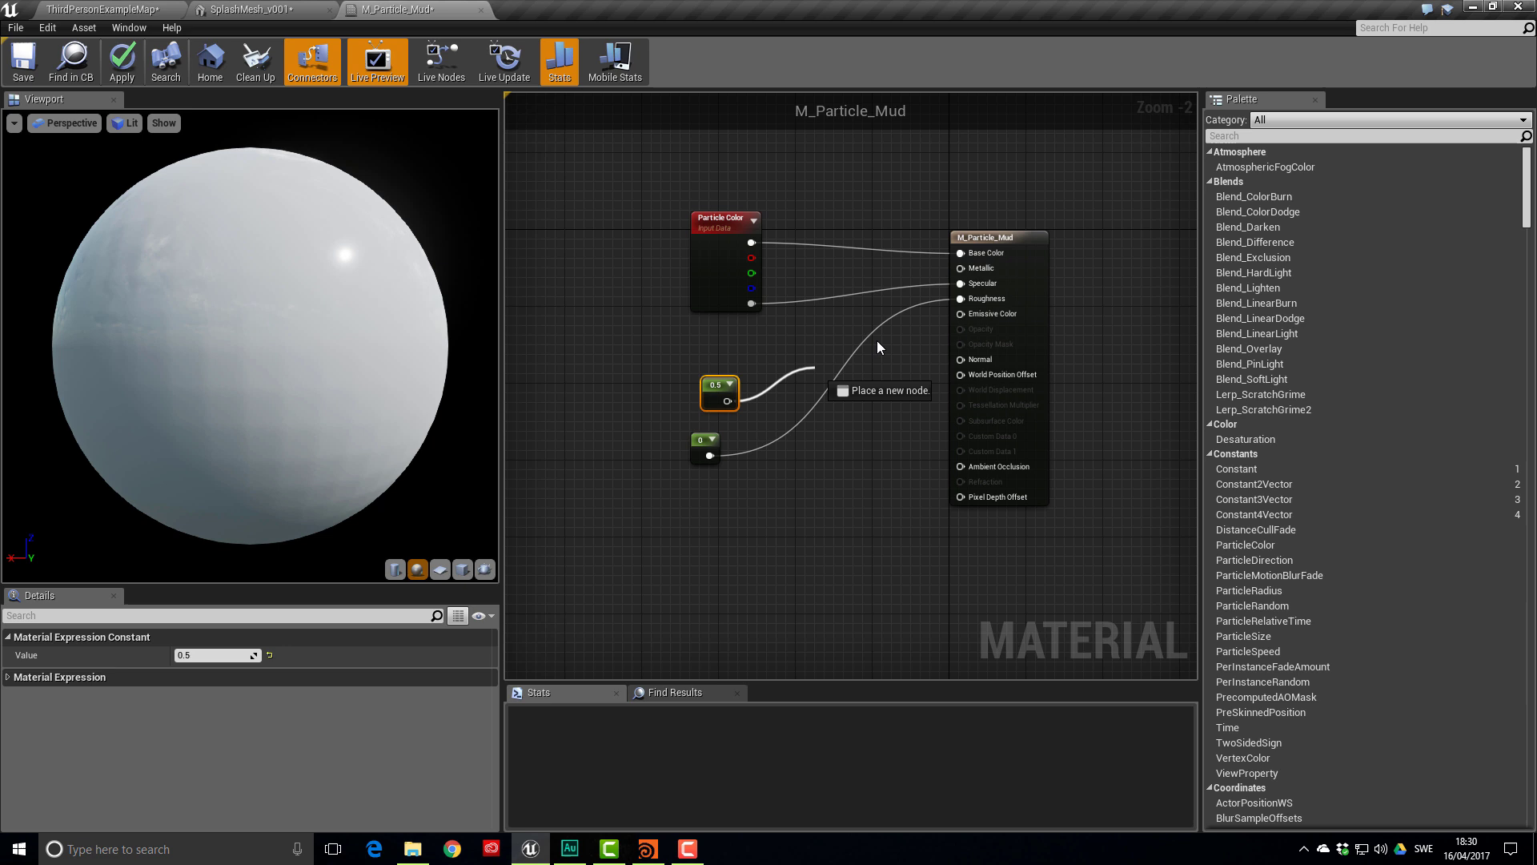
Connect the 0.5 constant to the Metallic input of the M_Particle_Mud material
{"action": "left_click_drag", "start_coordinate": [877, 346], "coordinate": [963, 268]}
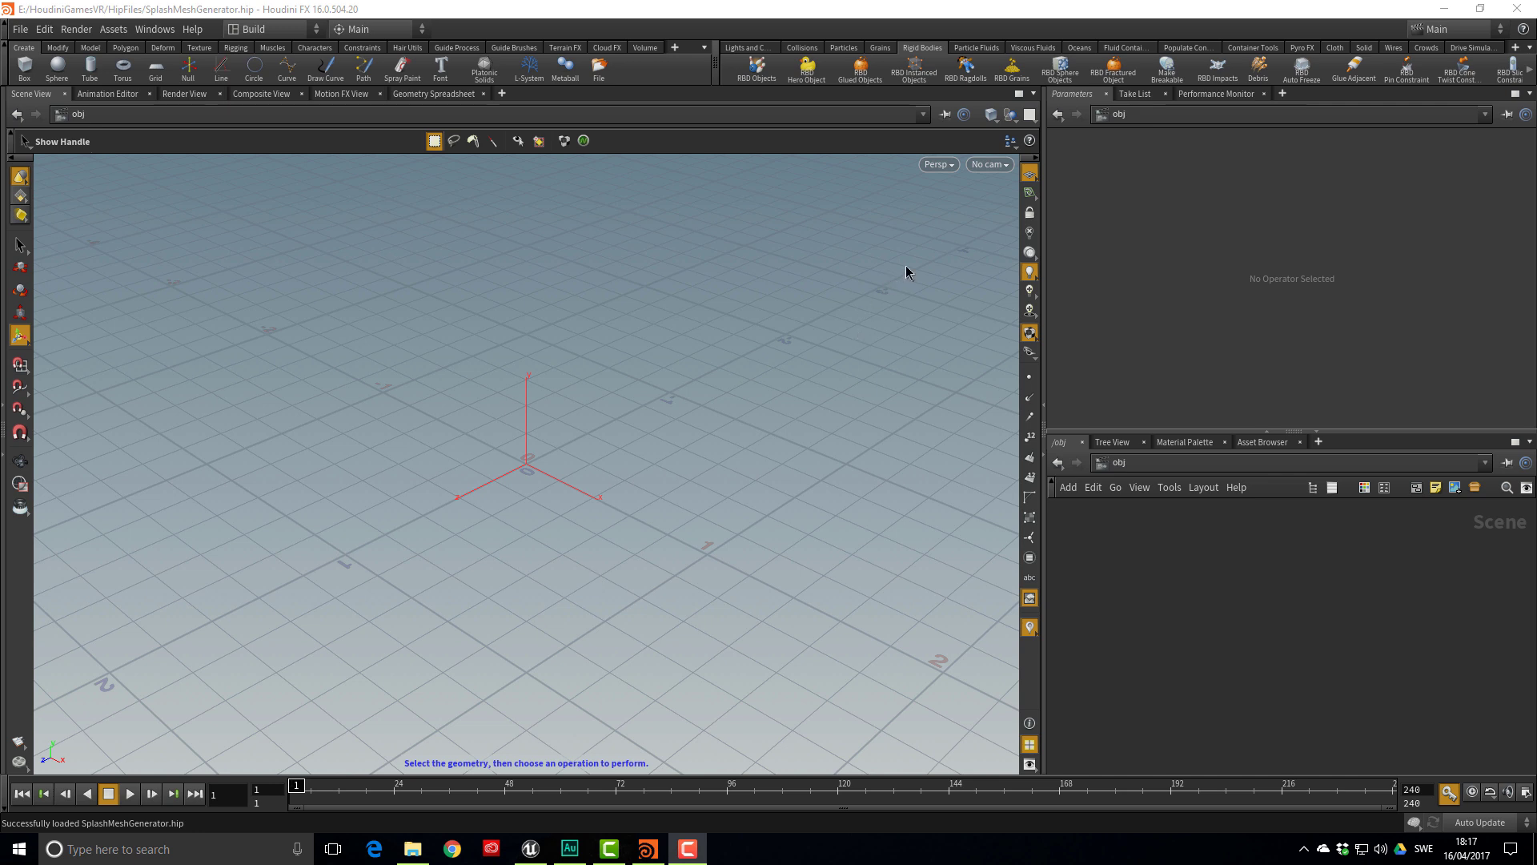
Switch to Houdini and create a FLIP tank at the origin with the particle fluid tools
{"action": "left_click", "coordinate": [980, 48]}
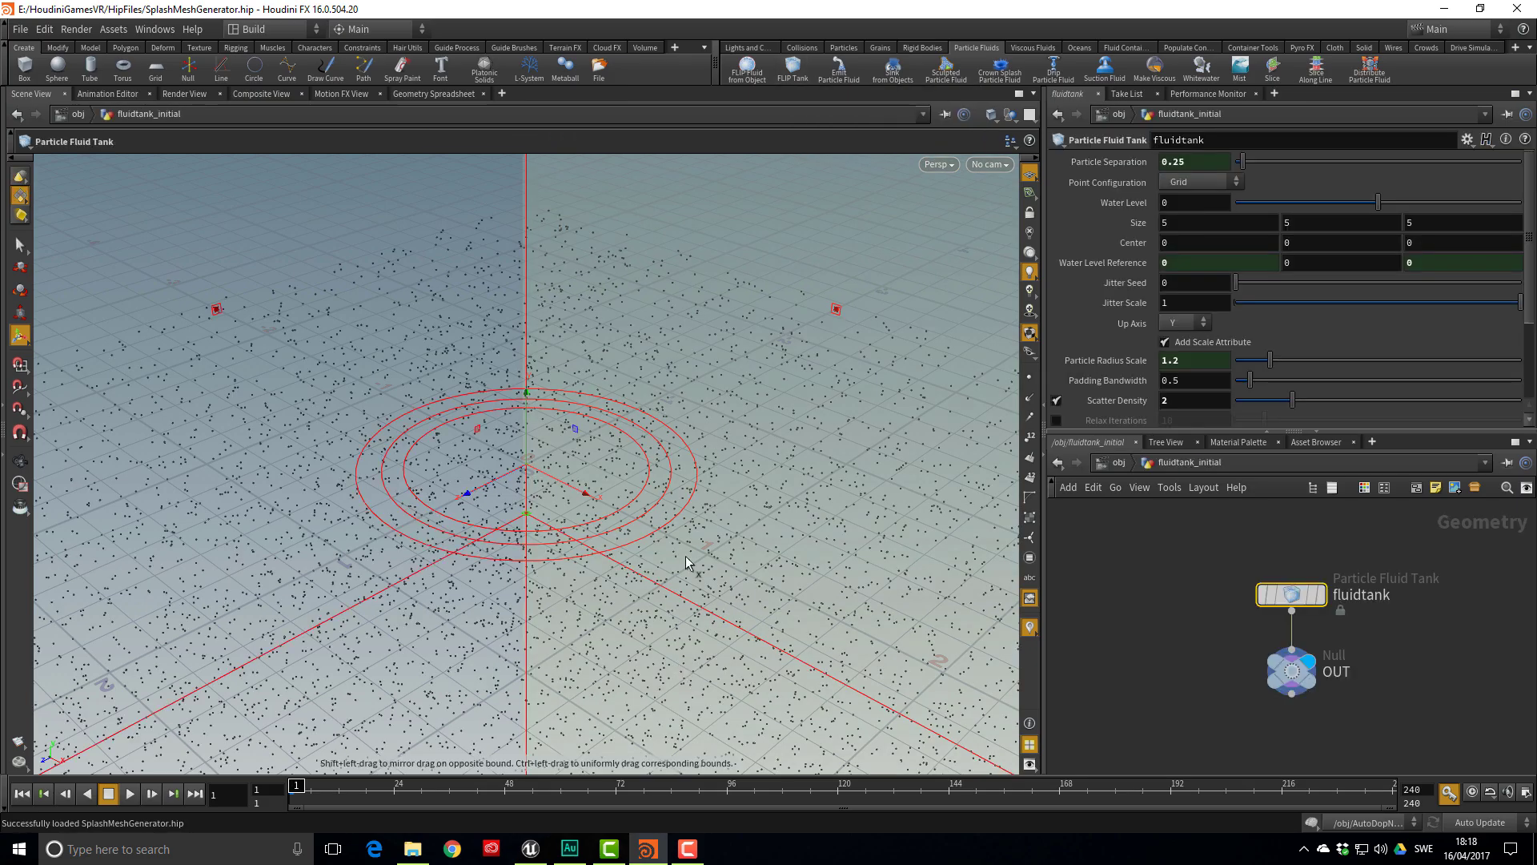
{"action": "left_click_drag", "start_coordinate": [709, 506], "coordinate": [502, 457]}
{"action": "key", "text": "Return"}
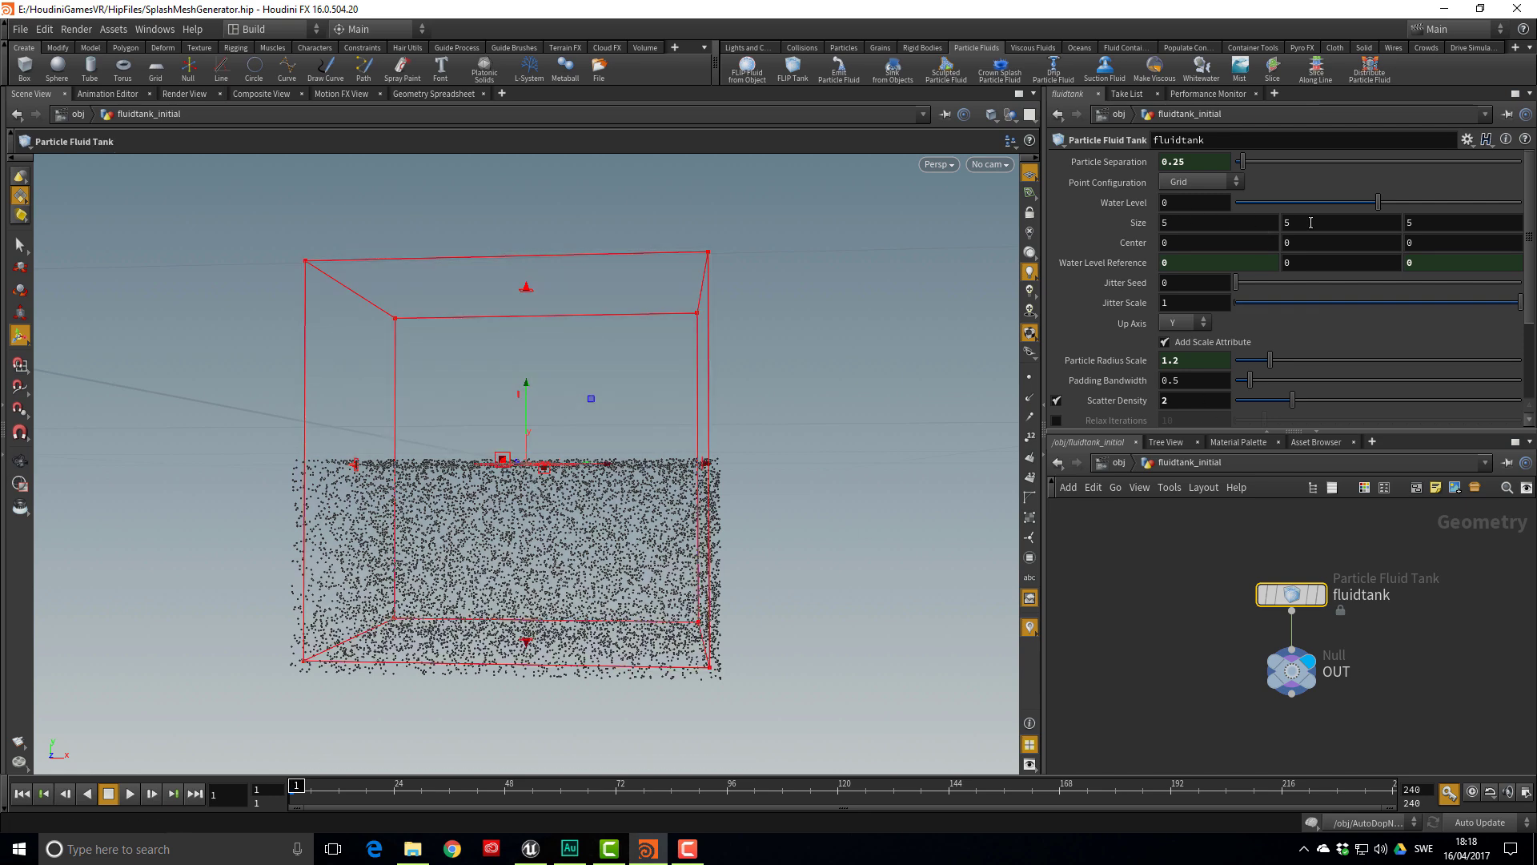
Lower the fluid tank's water level to -2.25 and return to the object level
{"action": "left_click_drag", "start_coordinate": [1377, 207], "coordinate": [1316, 220]}
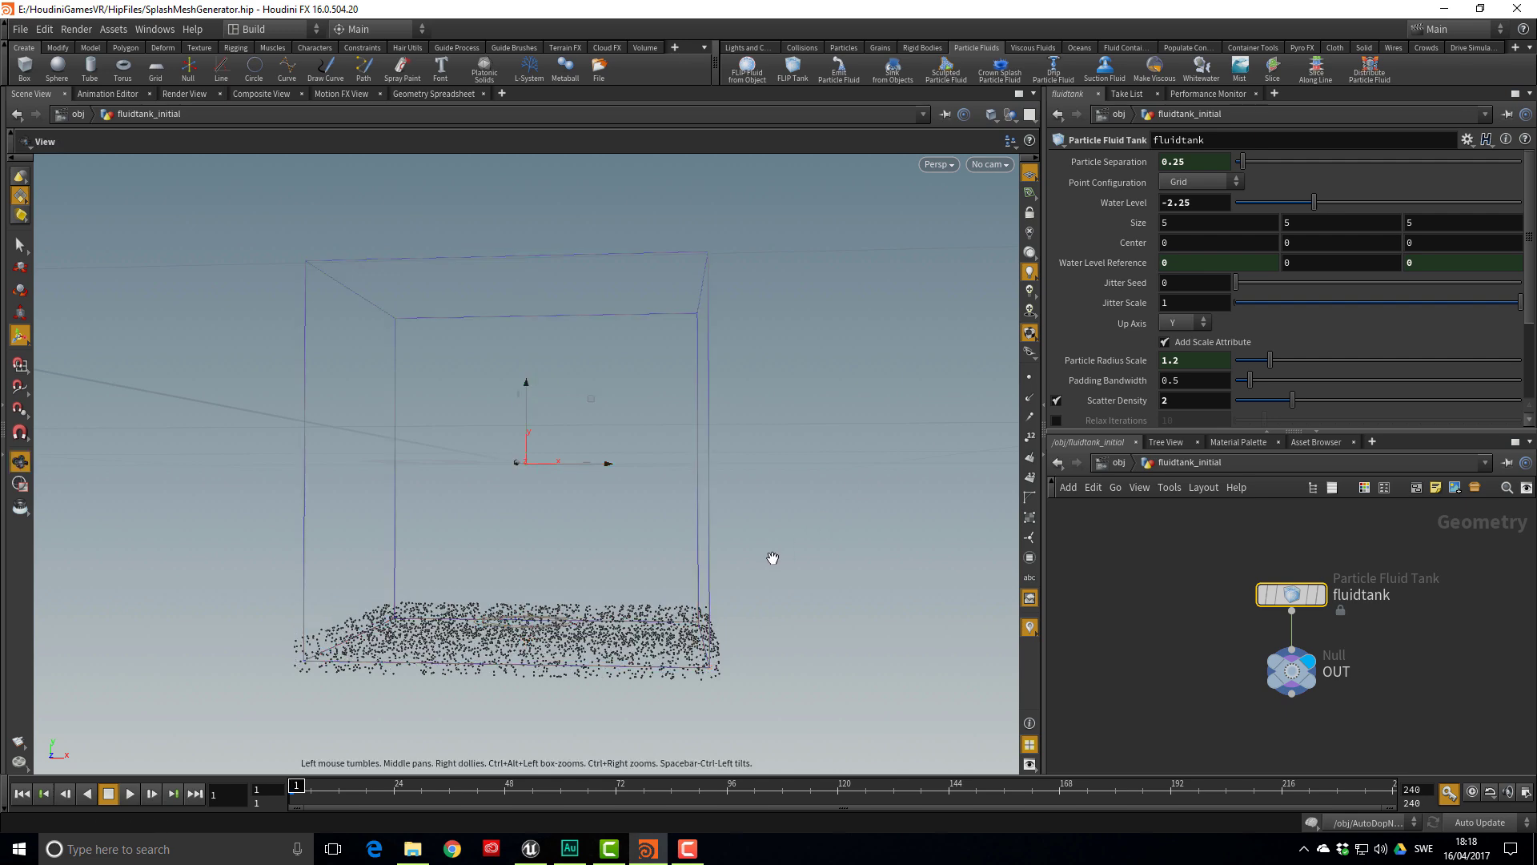
{"action": "left_click_drag", "start_coordinate": [772, 555], "coordinate": [783, 542], "text": "alt"}
{"action": "left_click_drag", "start_coordinate": [483, 593], "coordinate": [1140, 641], "text": "alt"}
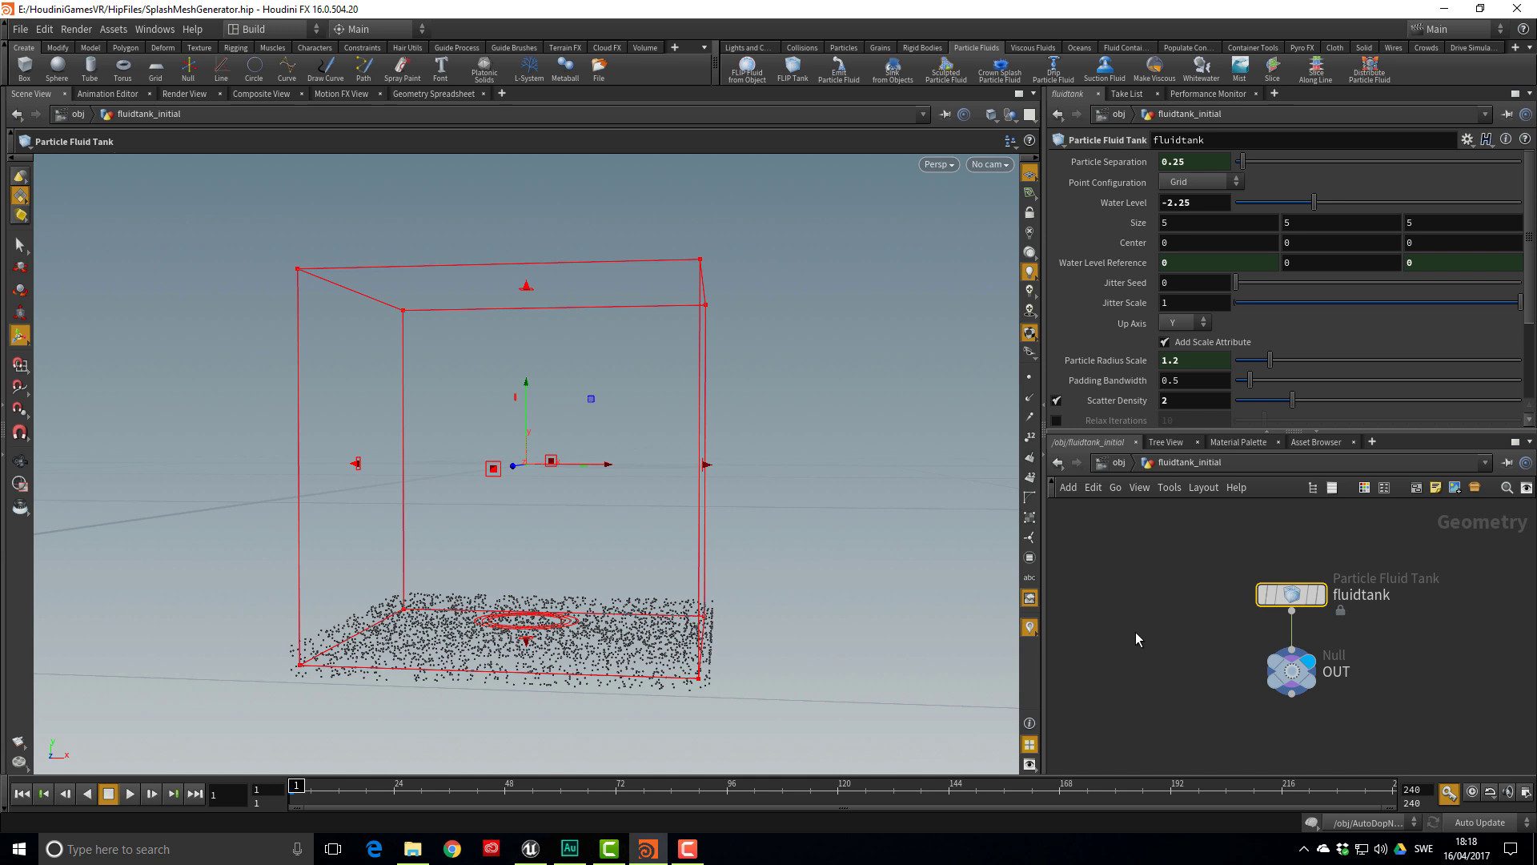
{"action": "key", "text": "u"}
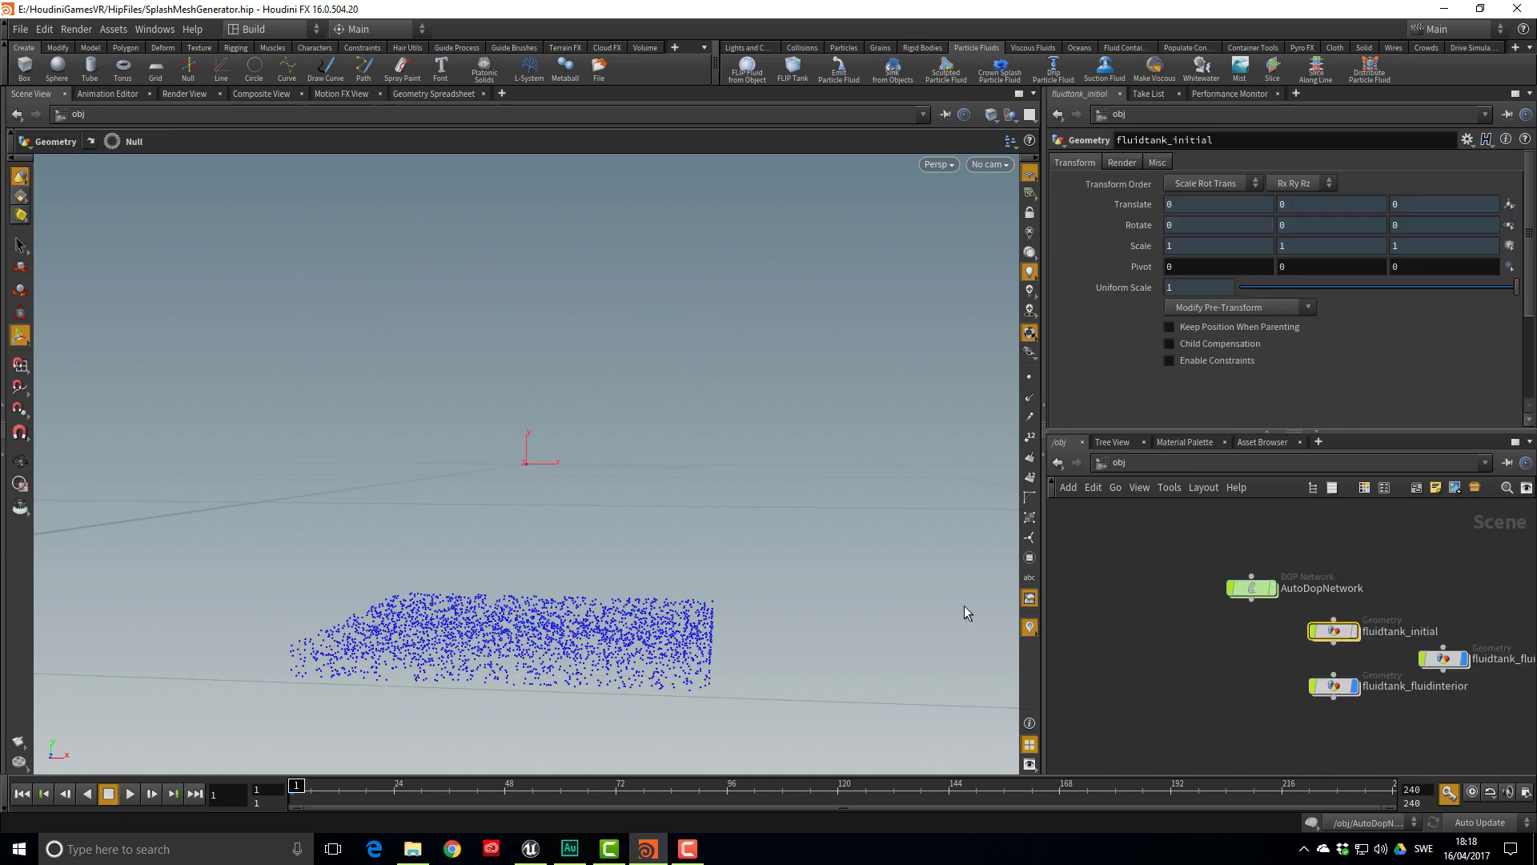
Create a polygon mesh sphere at the origin and append a Mountain node to it inside its network
{"action": "left_click", "coordinate": [67, 74], "text": "ctrl"}
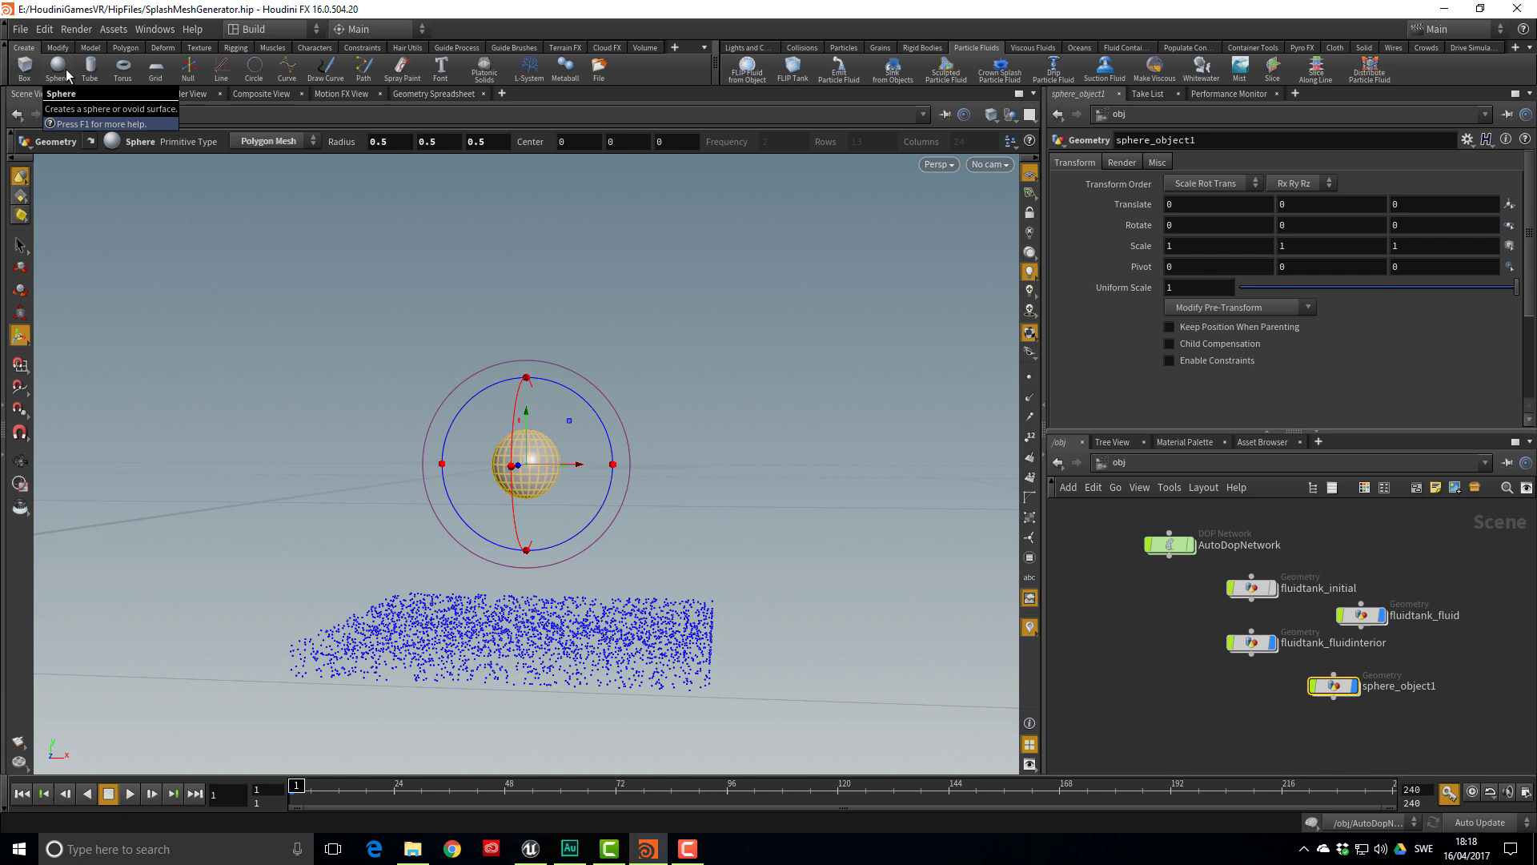
{"action": "double_click", "coordinate": [1329, 687]}
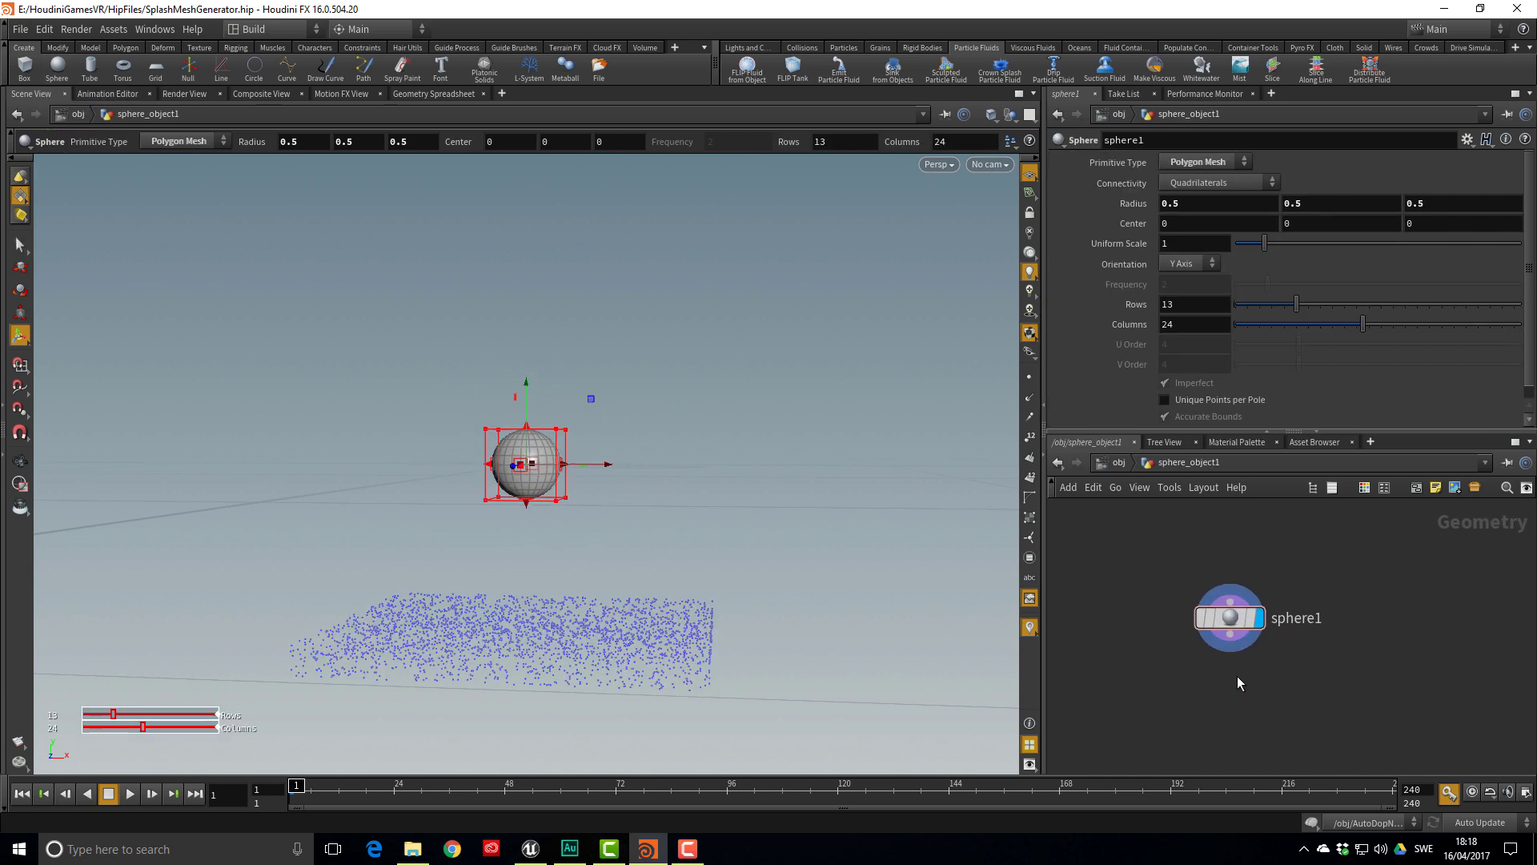
{"action": "key", "text": "Tab"}
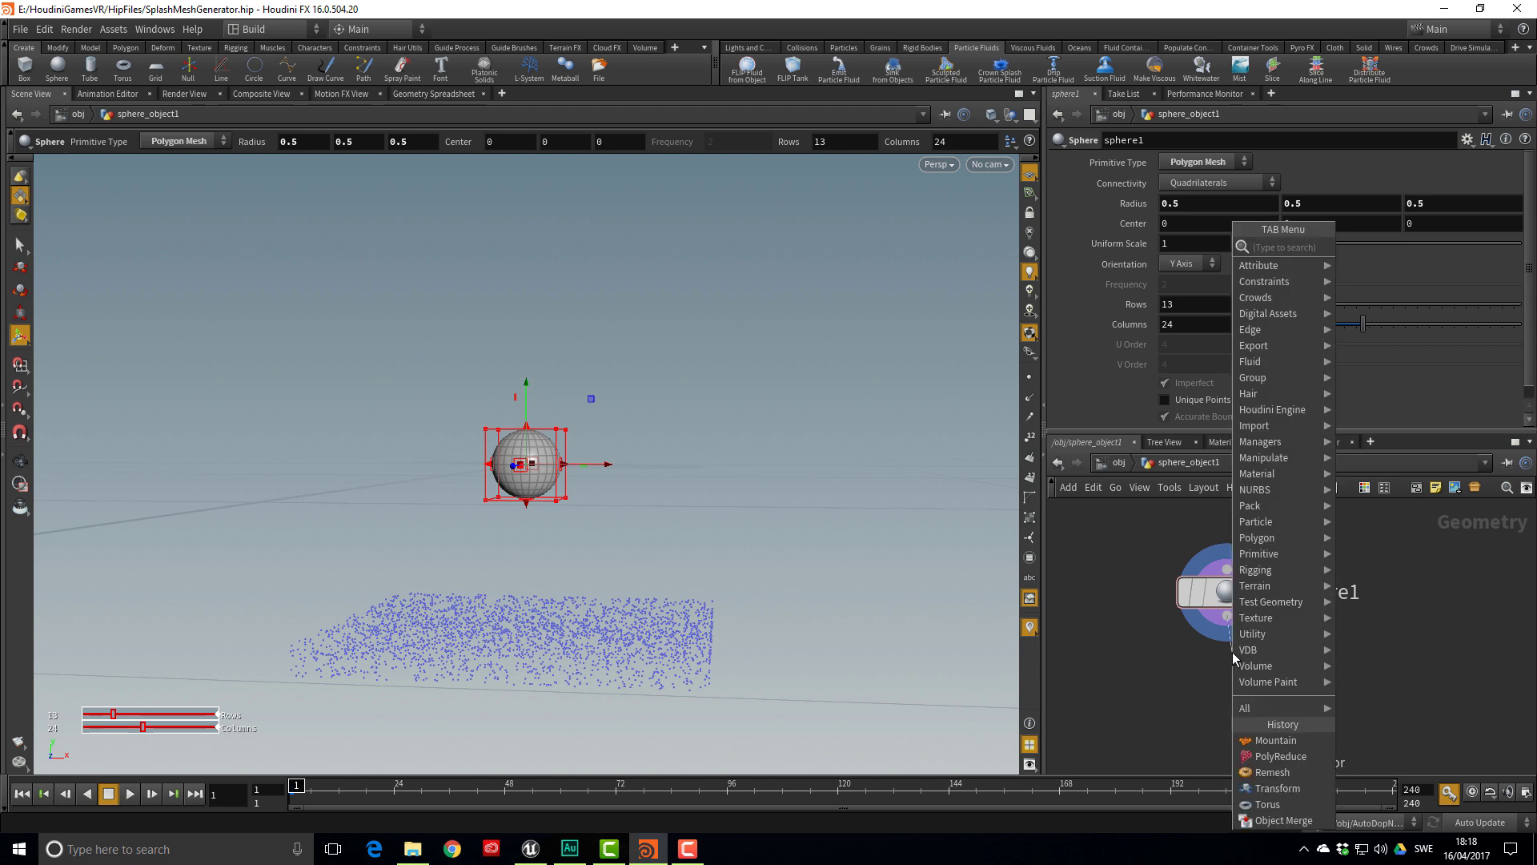
{"action": "type", "text": "moun"}
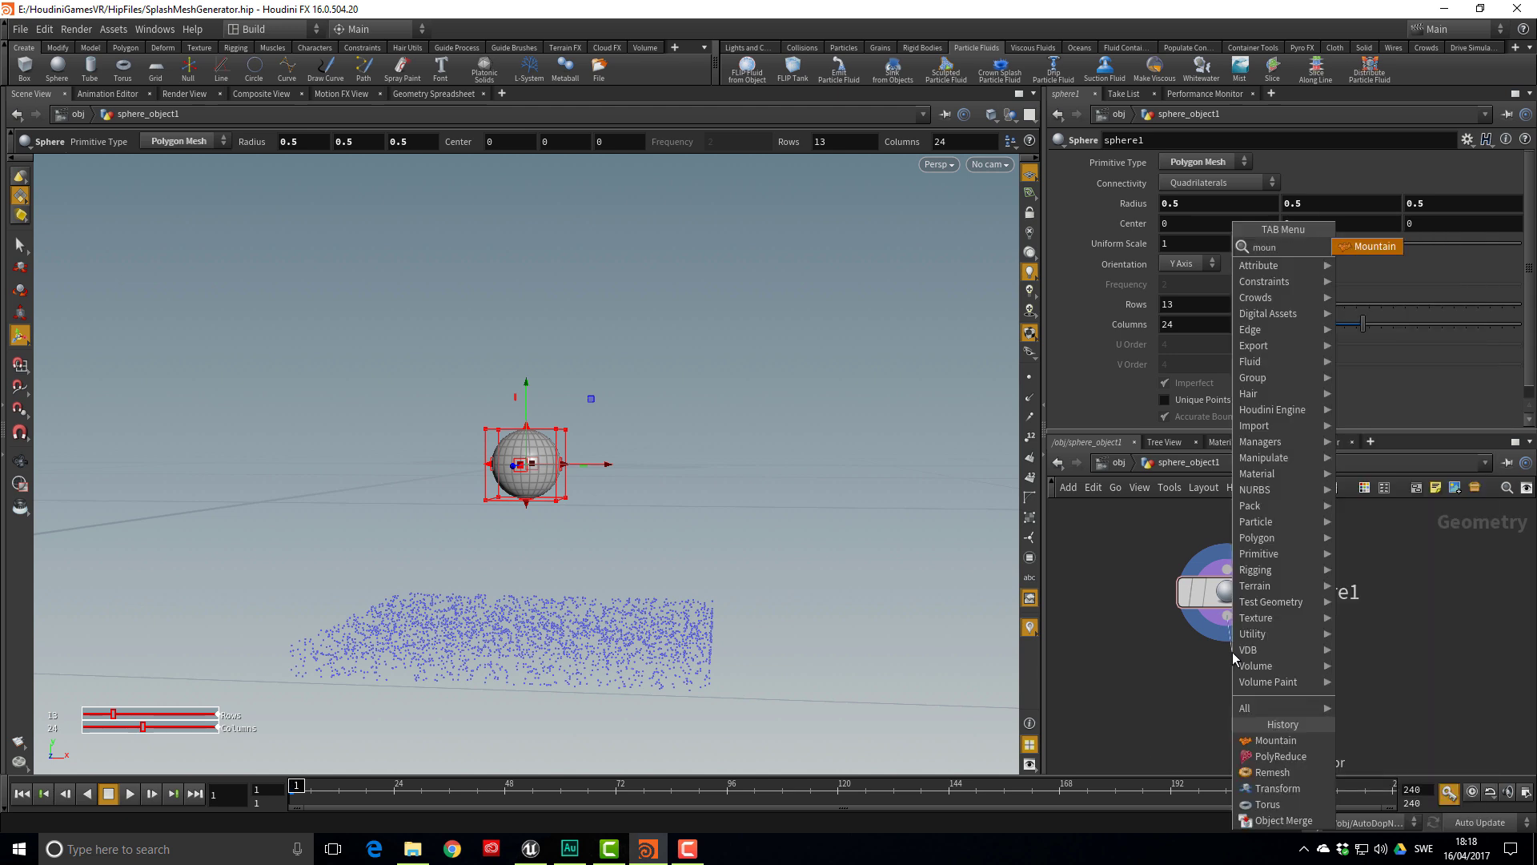
{"action": "key", "text": "Return"}
{"action": "left_click", "coordinate": [1275, 698]}
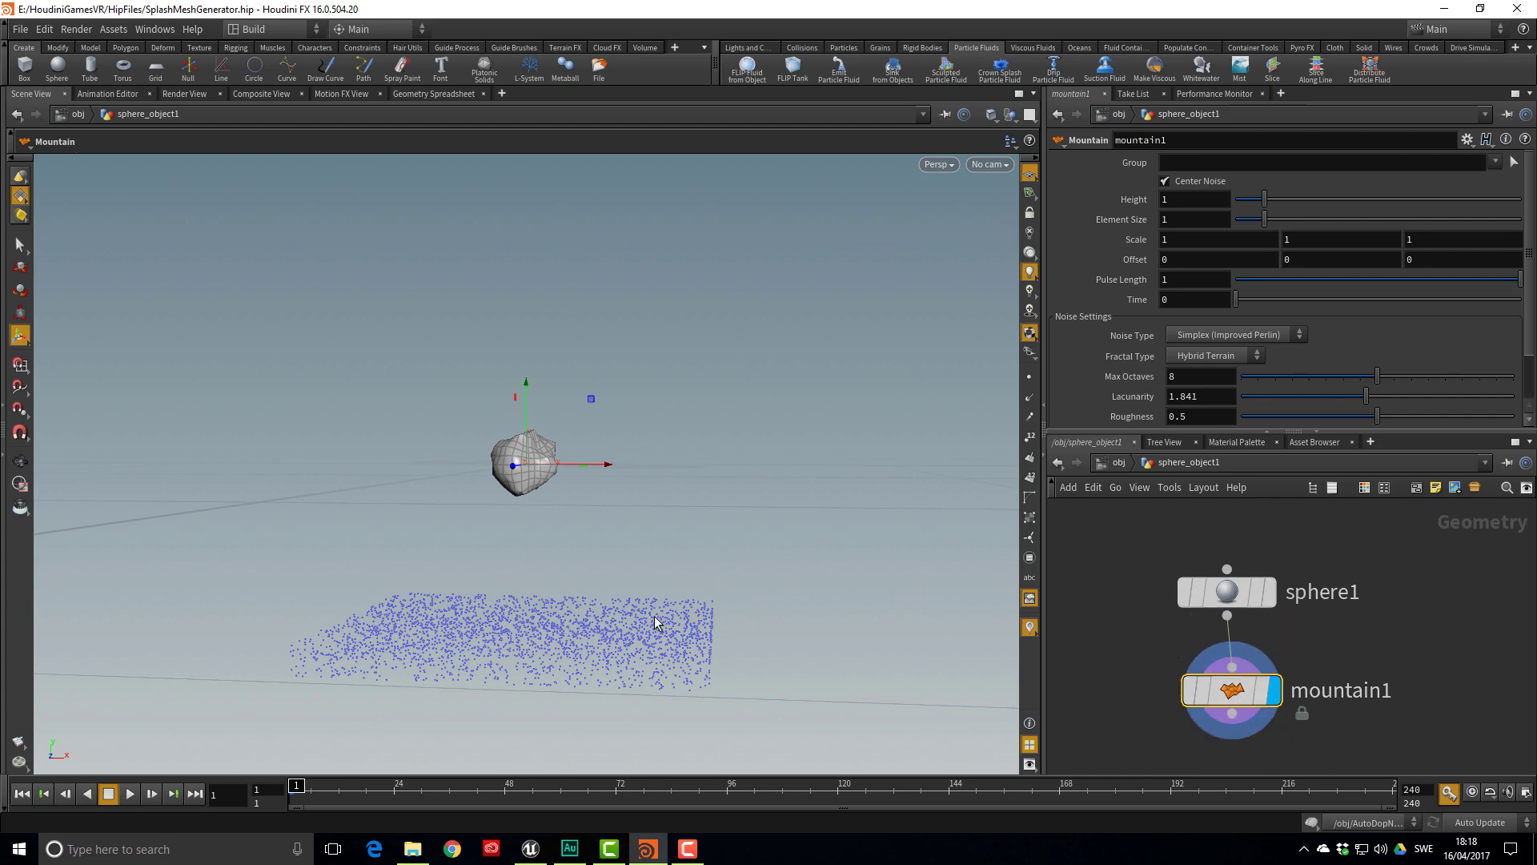
Set the Mountain node's noise height to 1.32
{"action": "key", "text": "Escape"}
{"action": "left_click_drag", "start_coordinate": [578, 541], "coordinate": [345, 609]}
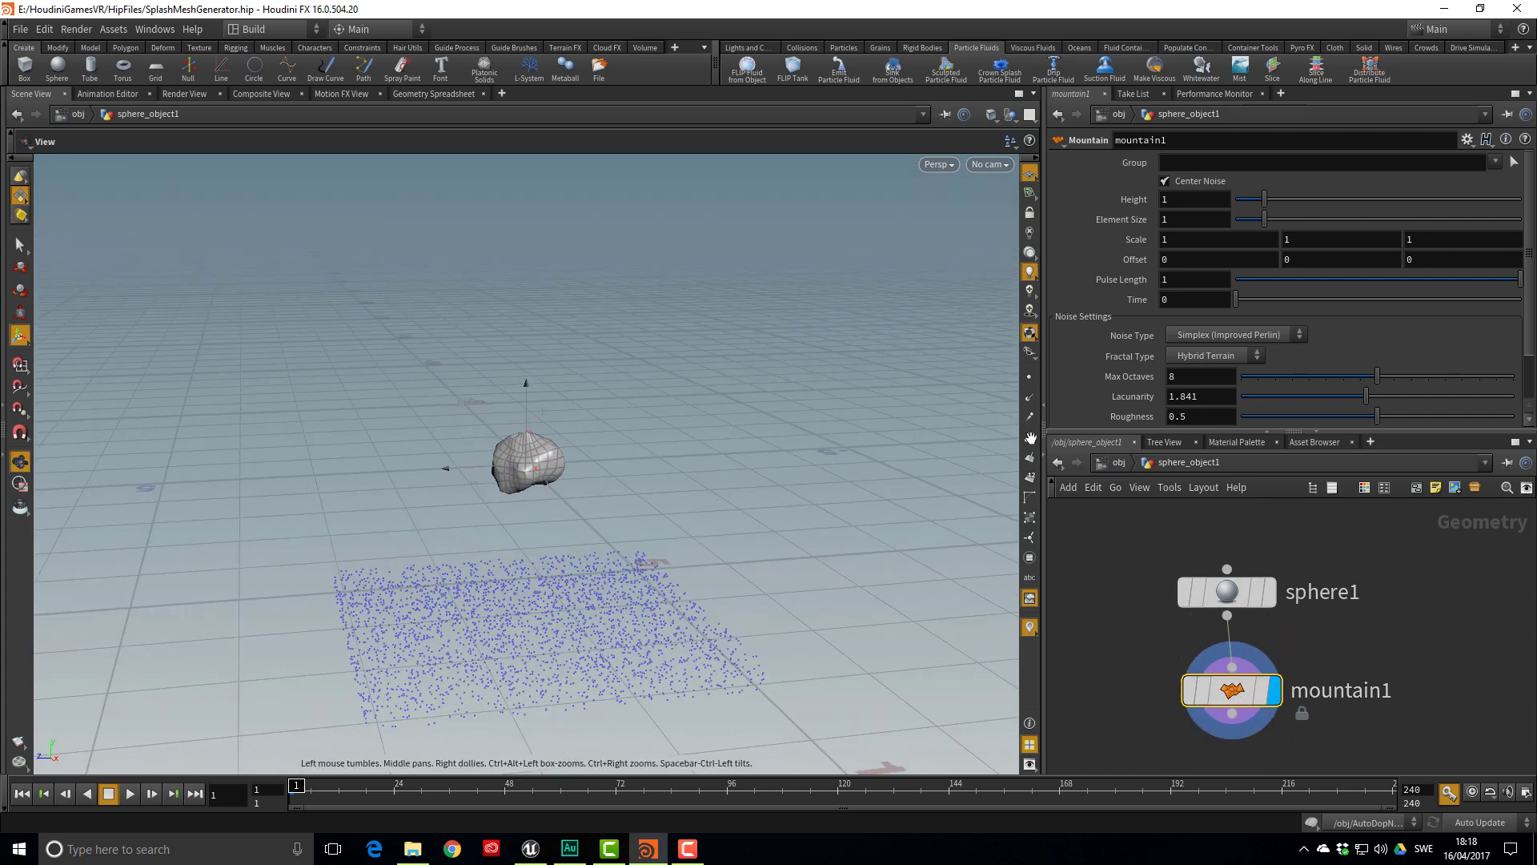
{"action": "left_click_drag", "start_coordinate": [1264, 200], "coordinate": [1273, 201]}
{"action": "key", "text": "Escape"}
{"action": "left_click_drag", "start_coordinate": [921, 453], "coordinate": [876, 512]}
{"action": "key", "text": "Return"}
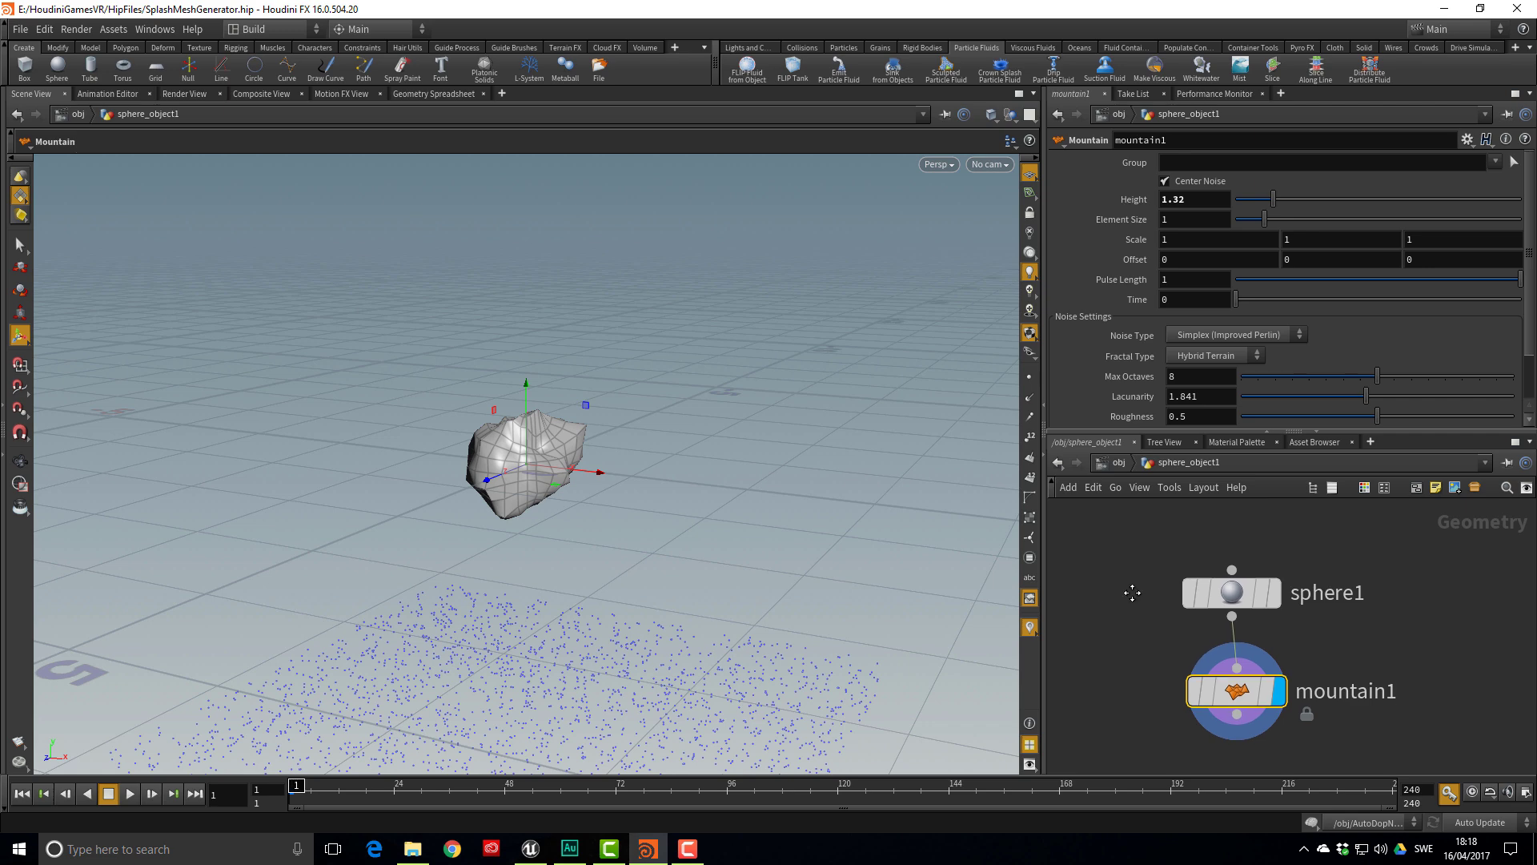
Return to the object level and make the deformed sphere an RBD object
{"action": "key", "text": "u"}
{"action": "key", "text": "Escape"}
{"action": "left_click_drag", "start_coordinate": [868, 622], "coordinate": [705, 494]}
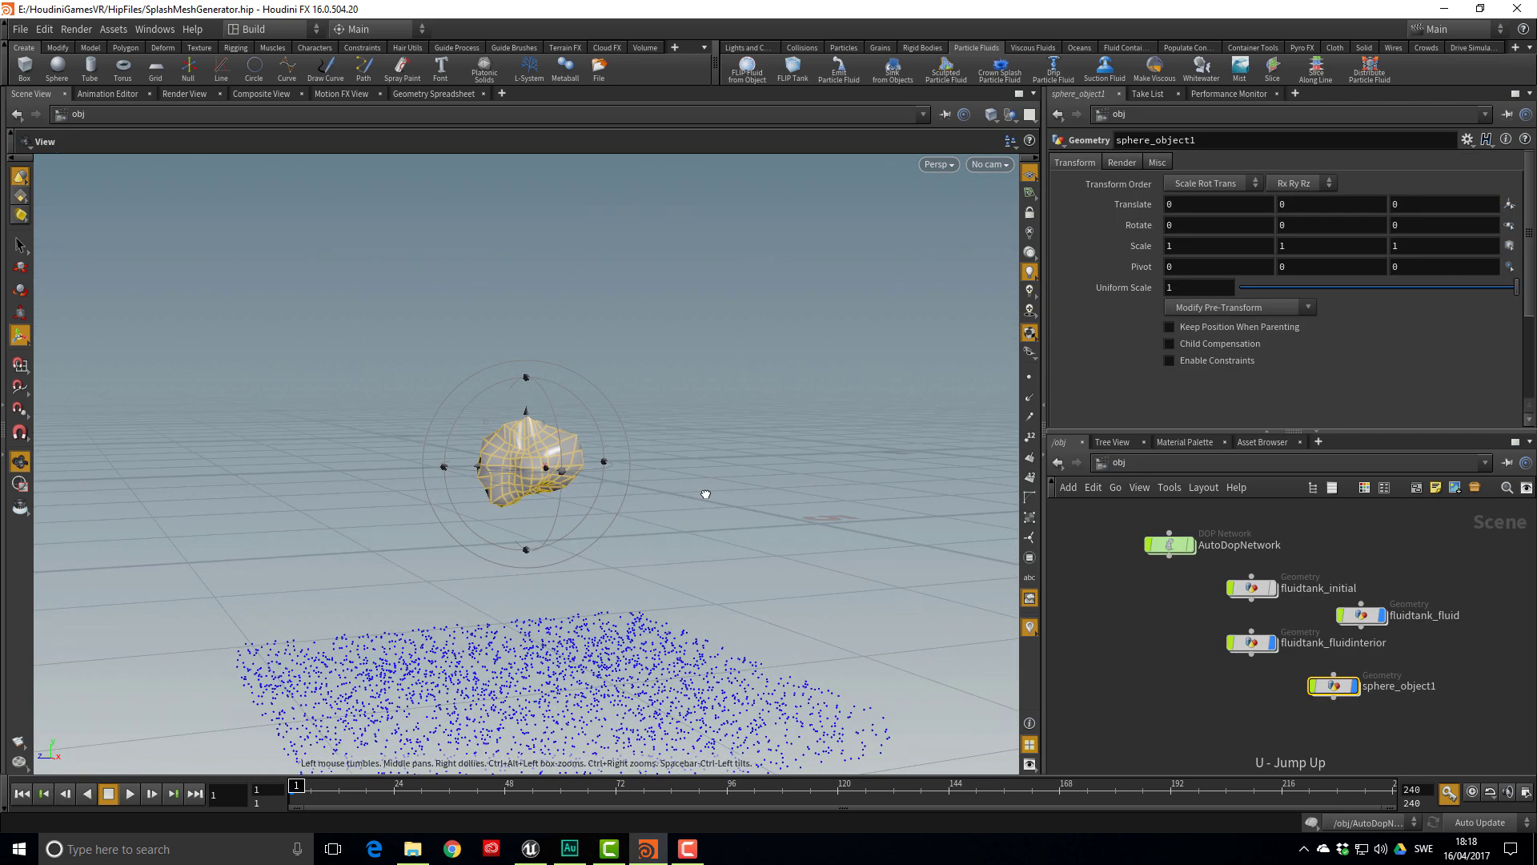
{"action": "key", "text": "Return"}
{"action": "left_click", "coordinate": [920, 47]}
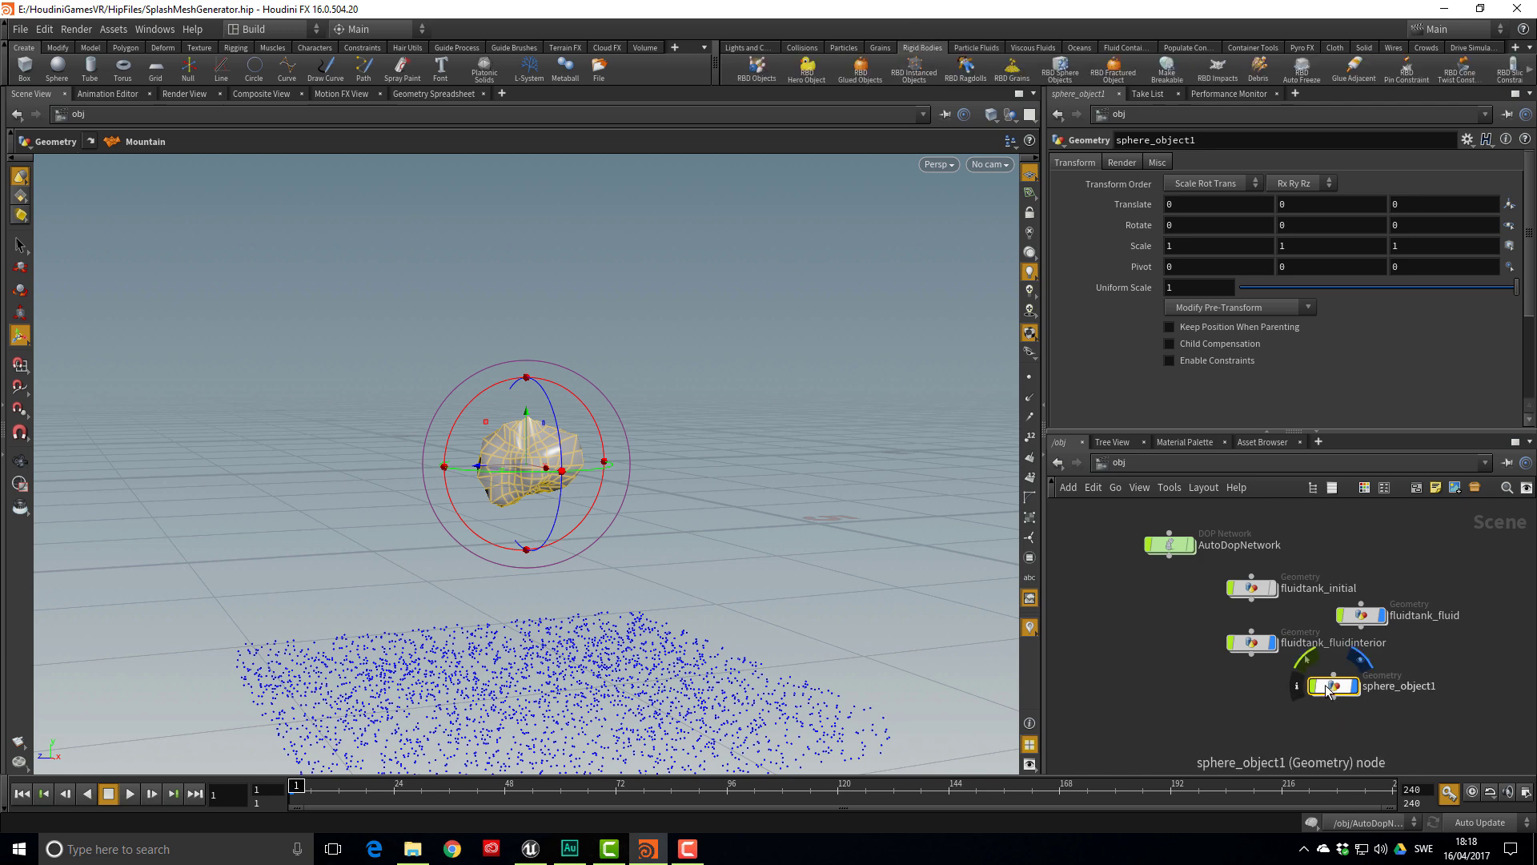
{"action": "left_click", "coordinate": [752, 70]}
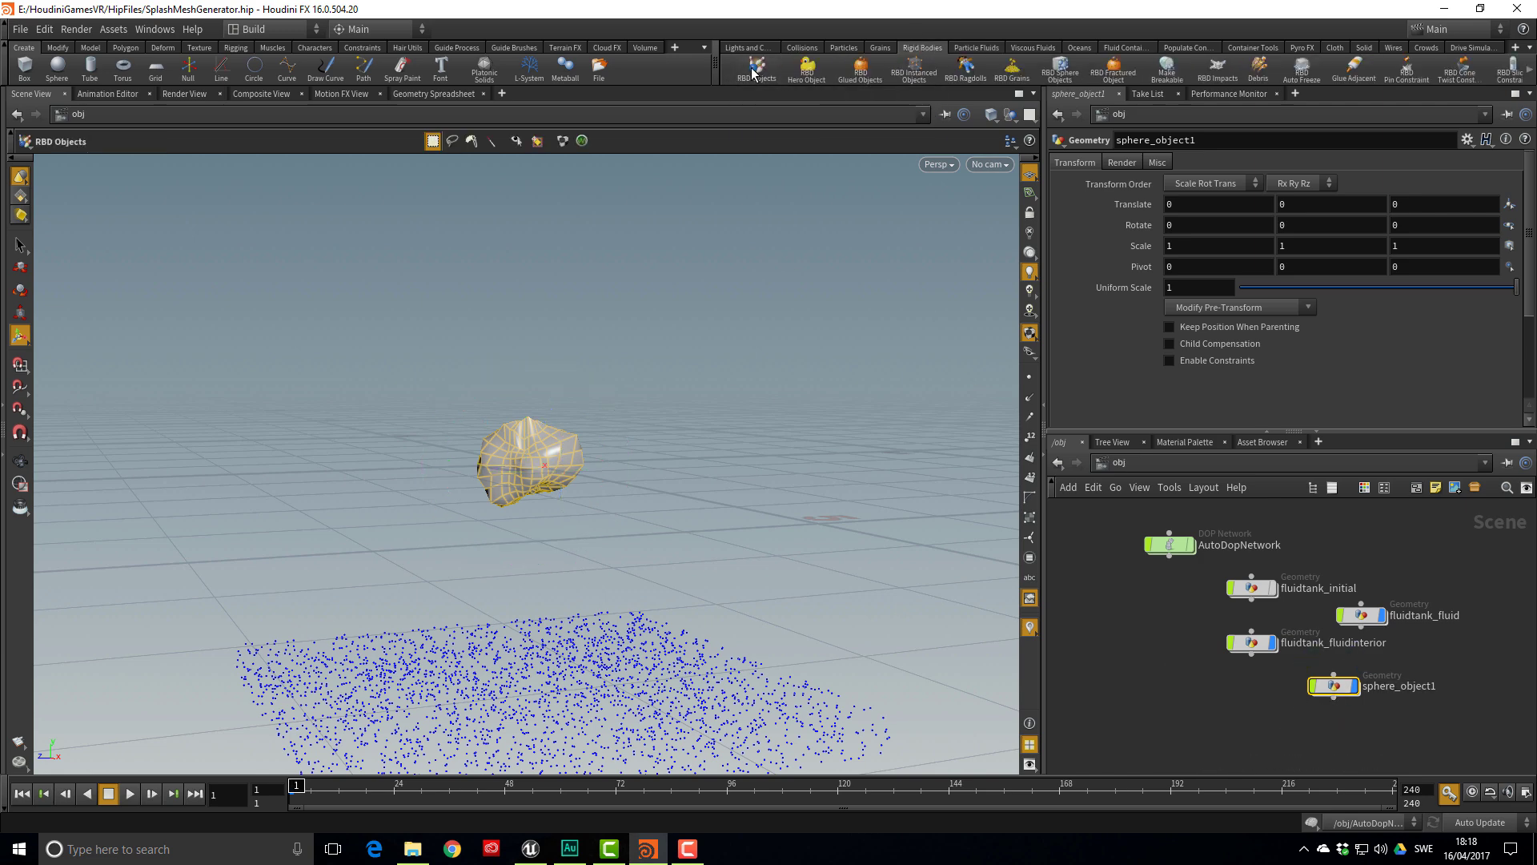
Open the AutoDopNetwork and move the fliptank and sphere_object1 nodes apart above their solvers
{"action": "double_click", "coordinate": [1175, 545]}
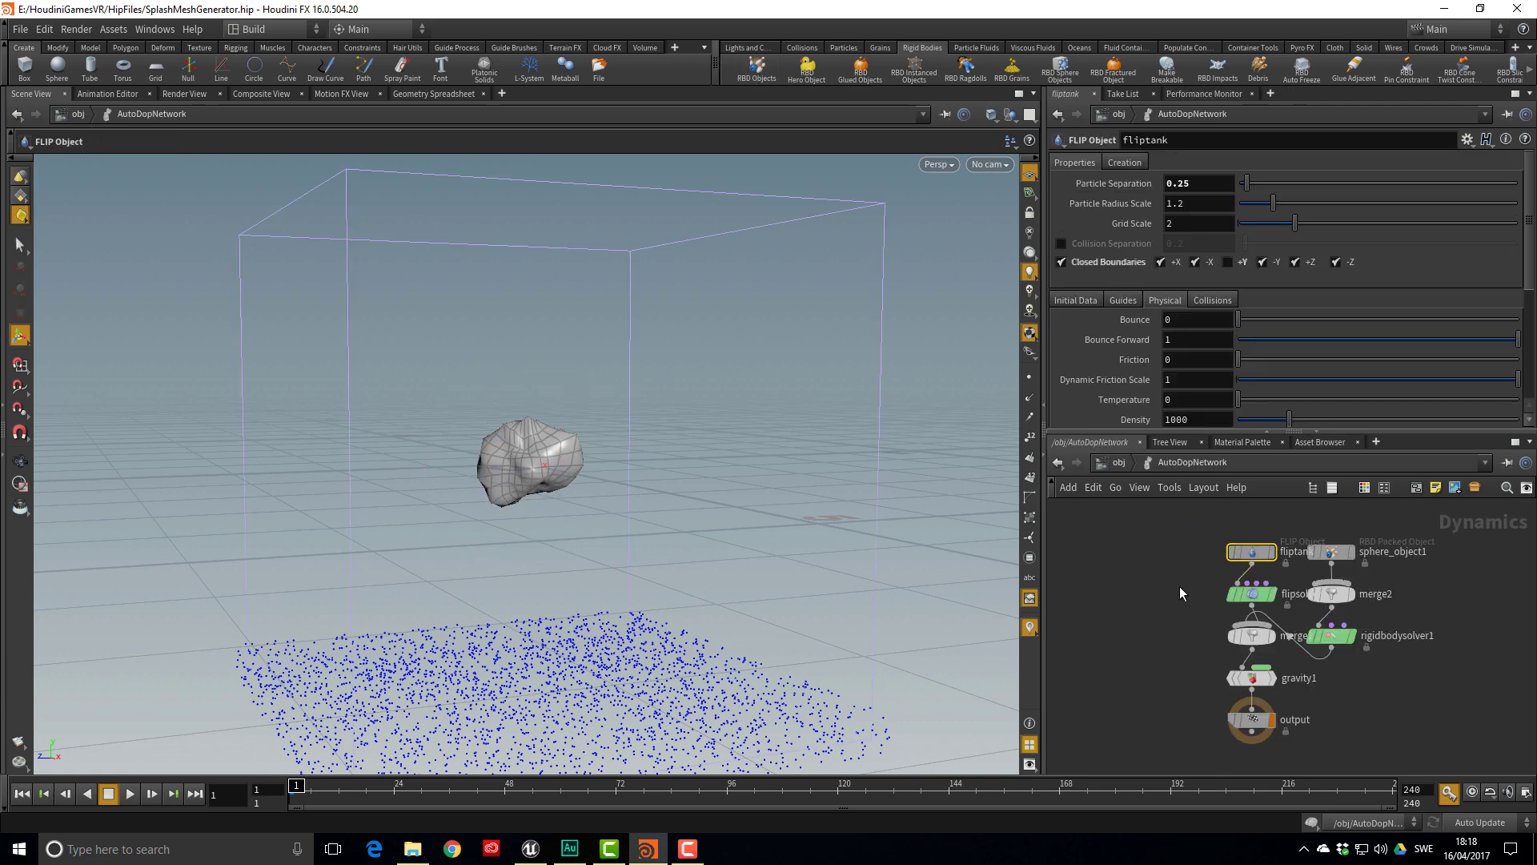
{"action": "left_click_drag", "start_coordinate": [1252, 551], "coordinate": [1159, 538]}
{"action": "left_click_drag", "start_coordinate": [1332, 552], "coordinate": [1380, 530]}
Play the simulation to examine the rock falling into the tank, and rewind to the first frame
{"action": "key", "text": "Up"}
{"action": "key", "text": "Escape"}
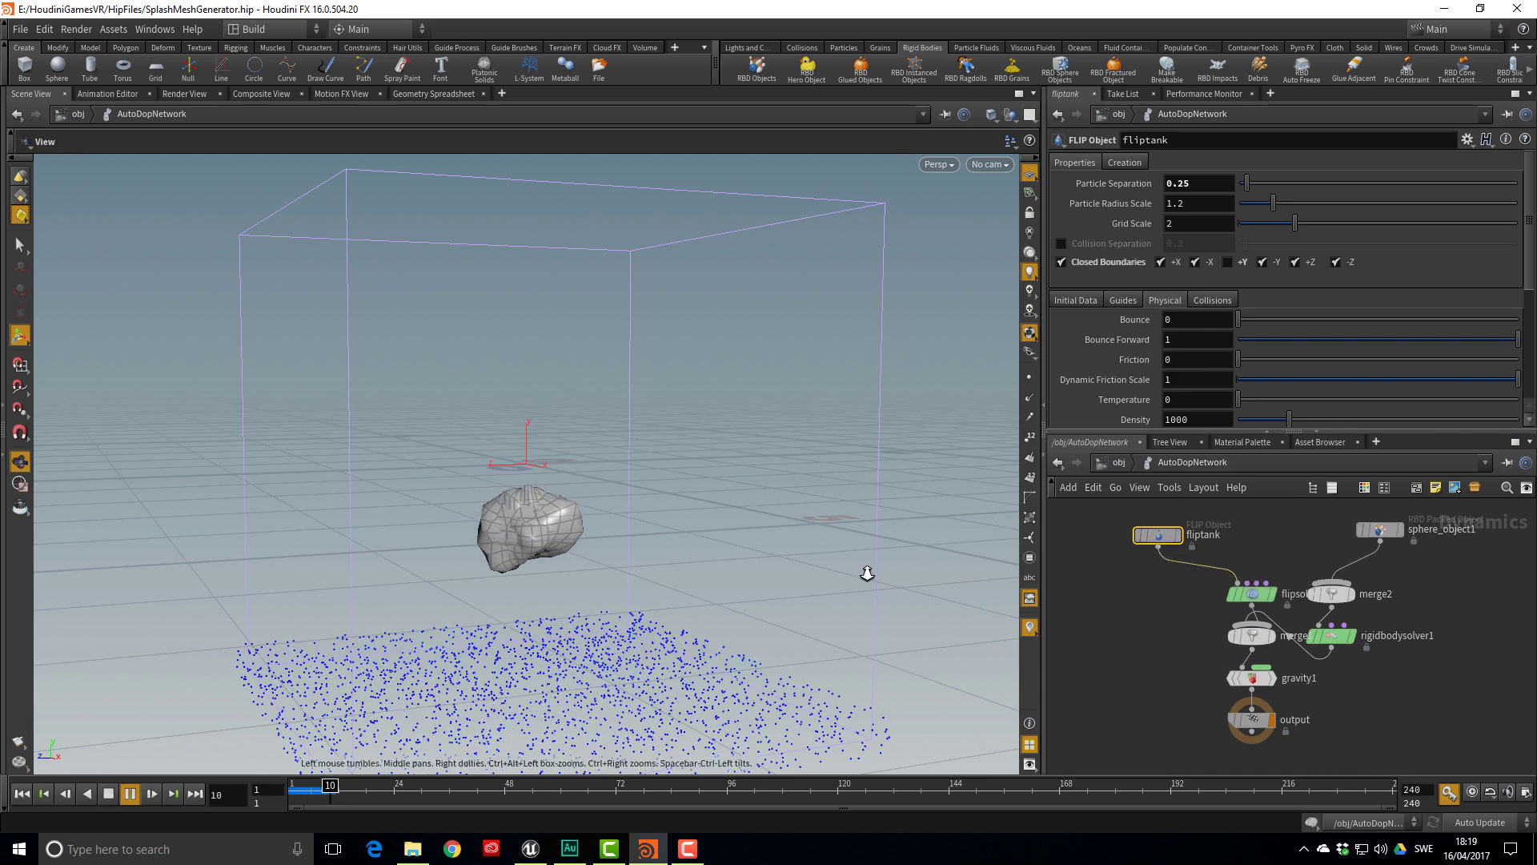
{"action": "left_click_drag", "start_coordinate": [889, 570], "coordinate": [771, 530]}
{"action": "key", "text": "Return"}
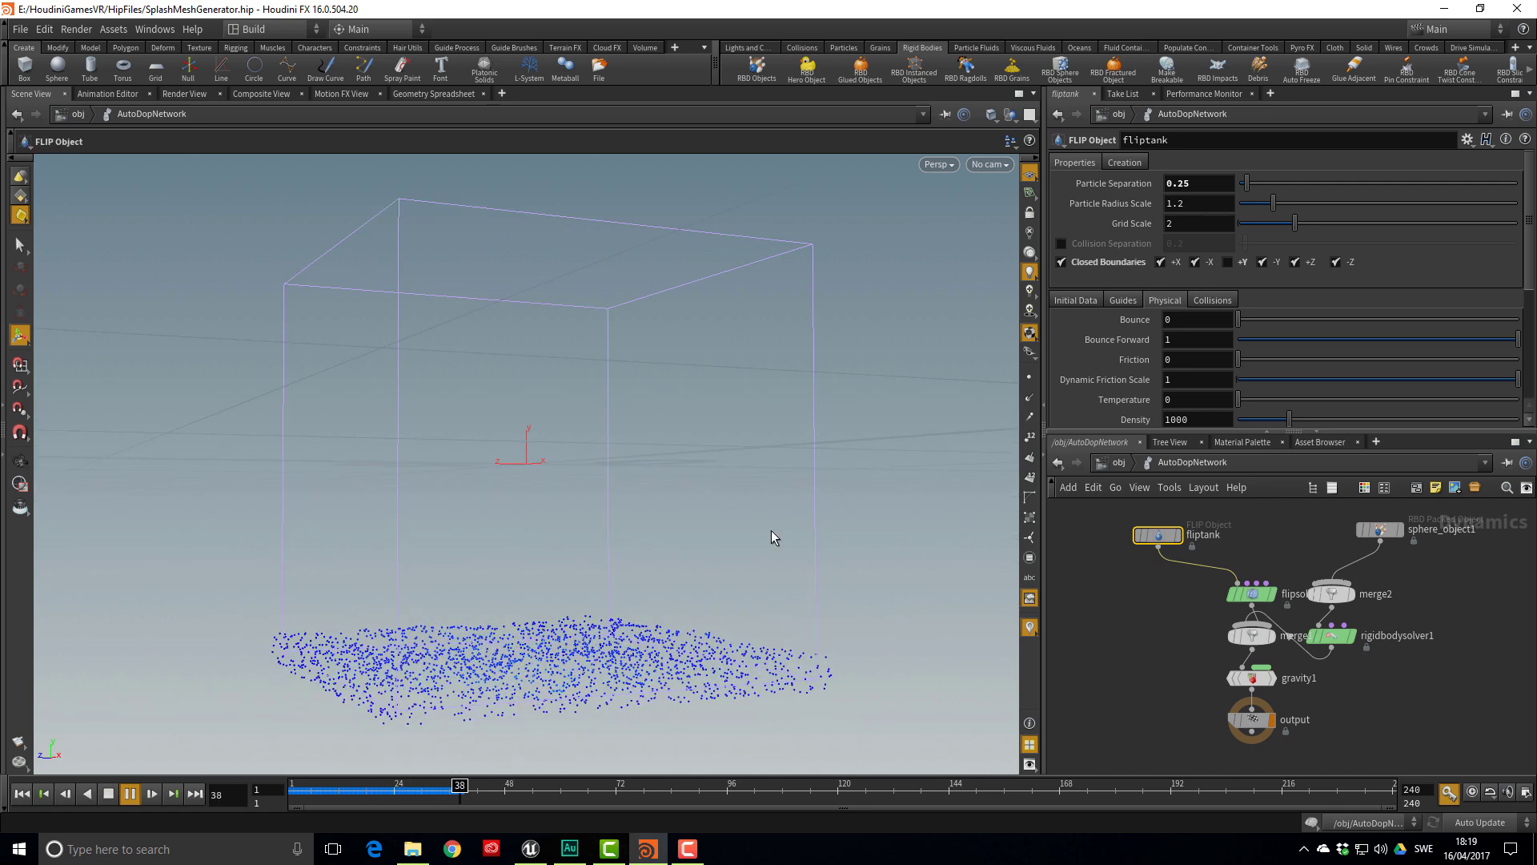
{"action": "key", "text": "ctrl+Up"}
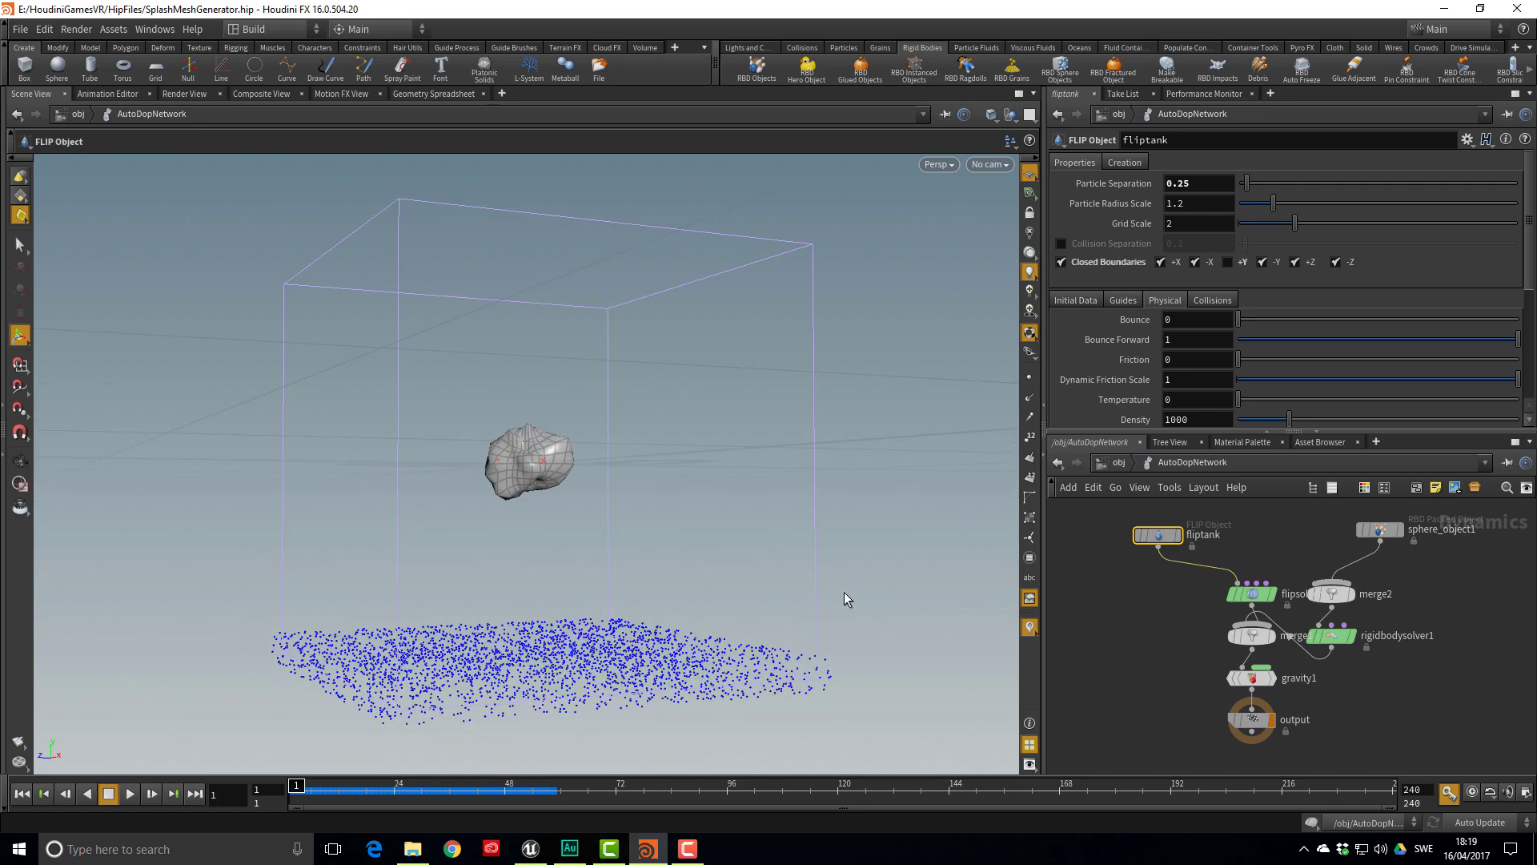
Set the sphere_object1 RBD object's initial velocity to -10 in X and -25 in Y
{"action": "left_click", "coordinate": [1377, 530]}
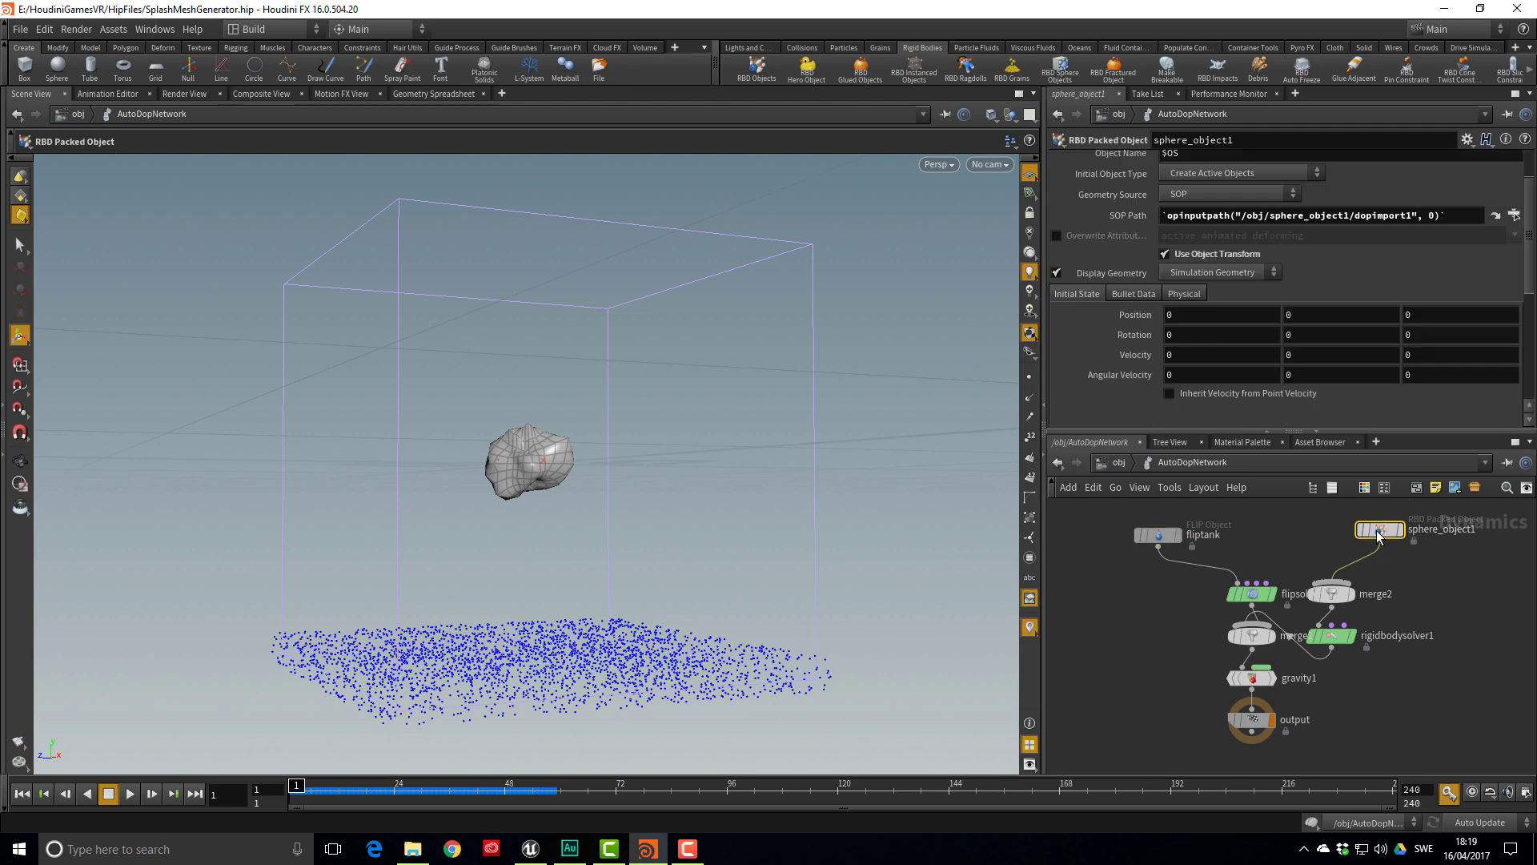
{"action": "key", "text": "Escape"}
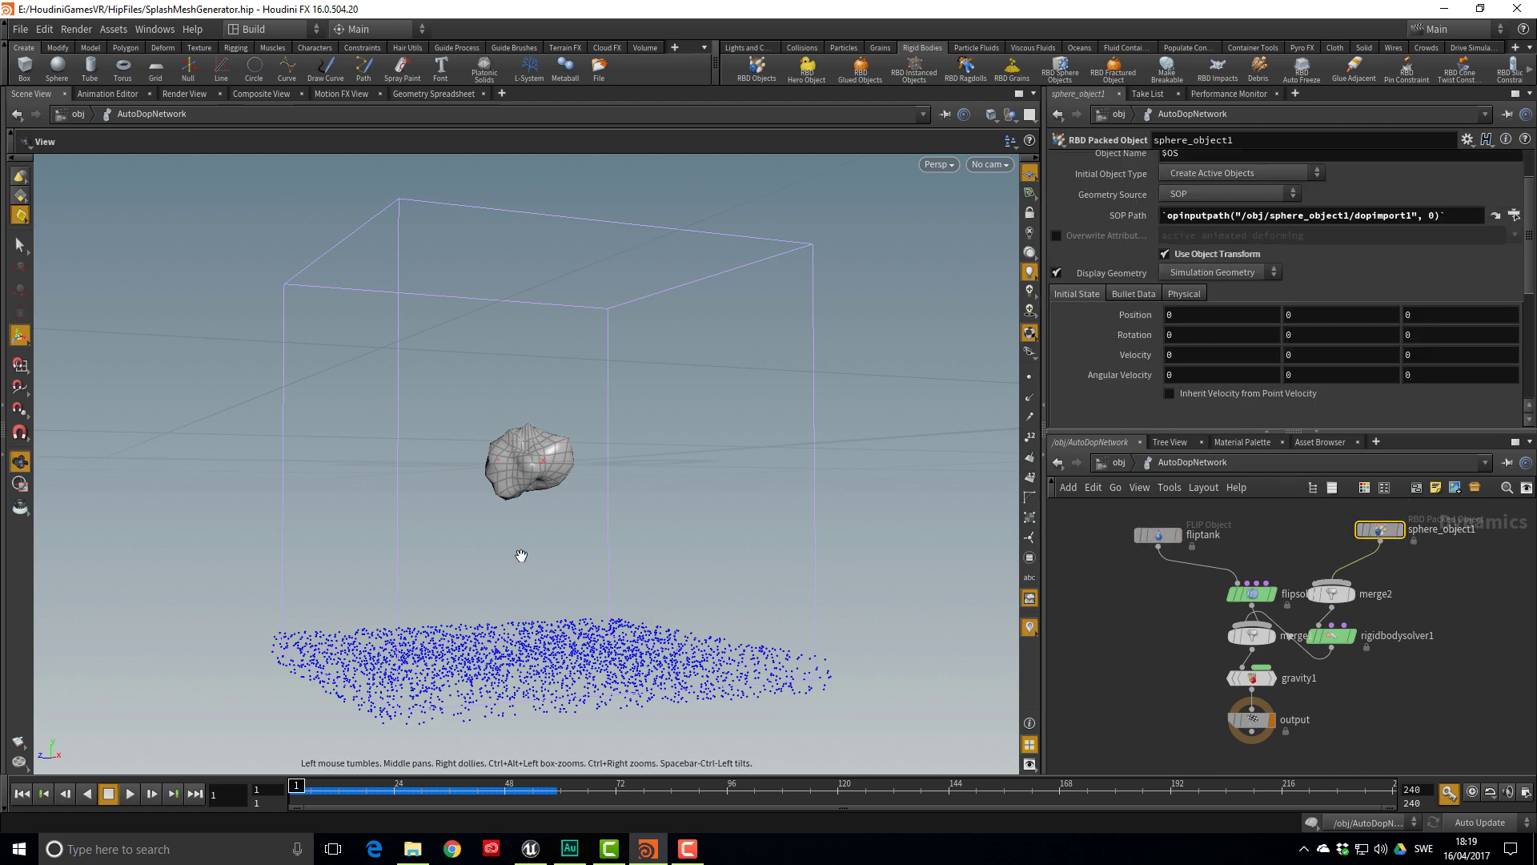
{"action": "left_click_drag", "start_coordinate": [521, 555], "coordinate": [640, 561]}
{"action": "key", "text": "Return"}
{"action": "type", "text": "-"}
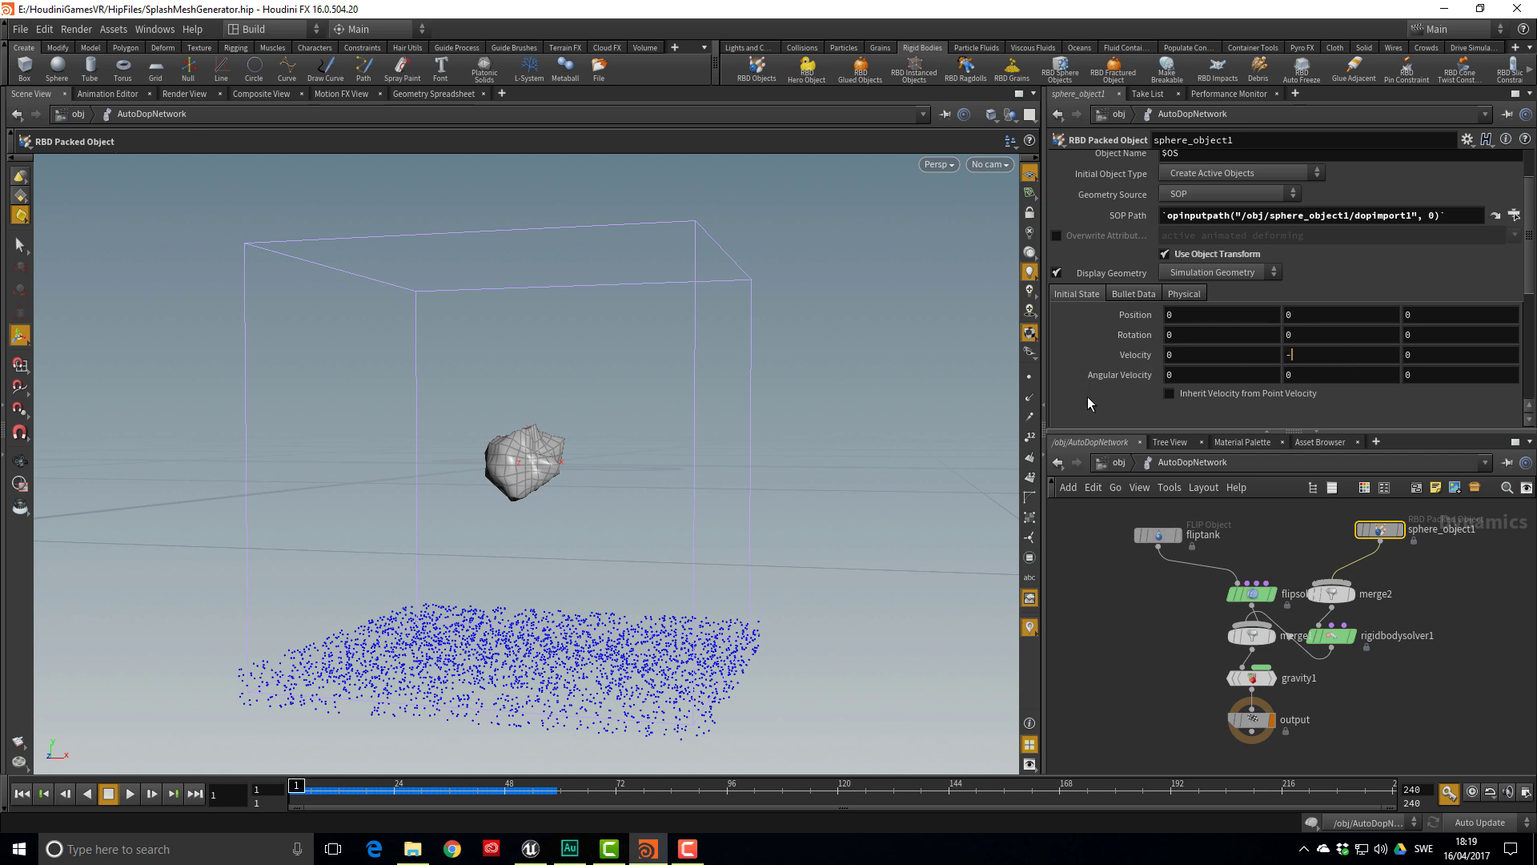
{"action": "type", "text": "25"}
{"action": "key", "text": "Return"}
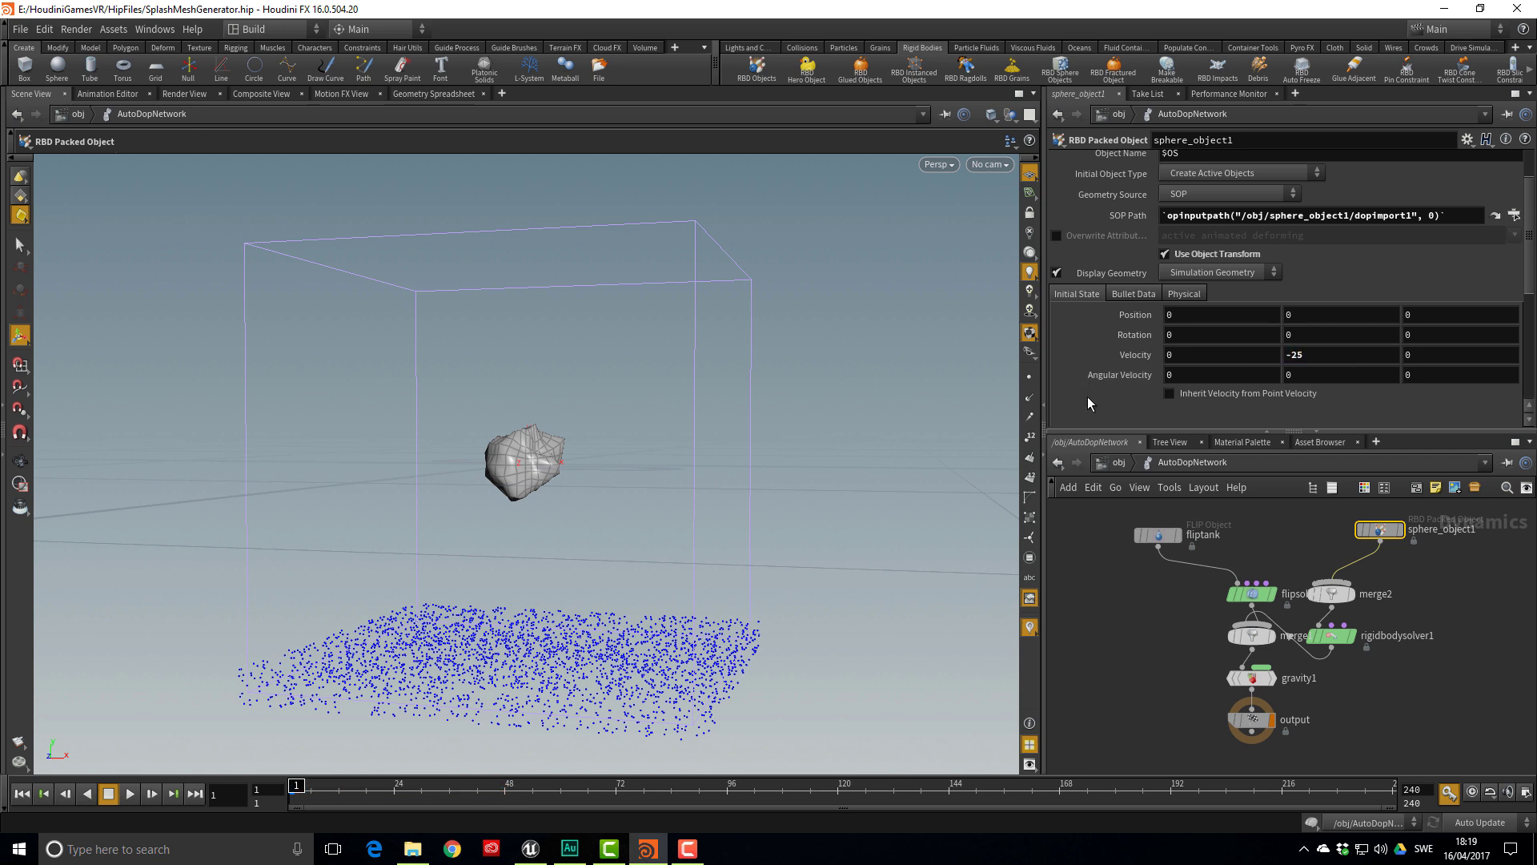
{"action": "left_click", "coordinate": [1249, 352]}
{"action": "type", "text": "-10"}
{"action": "key", "text": "Return"}
Set the RBD sphere's initial X position to 3.5 and its angular velocity to 100 in X and 200 in Z
{"action": "middle_click_drag", "start_coordinate": [1175, 314], "coordinate": [1426, 321]}
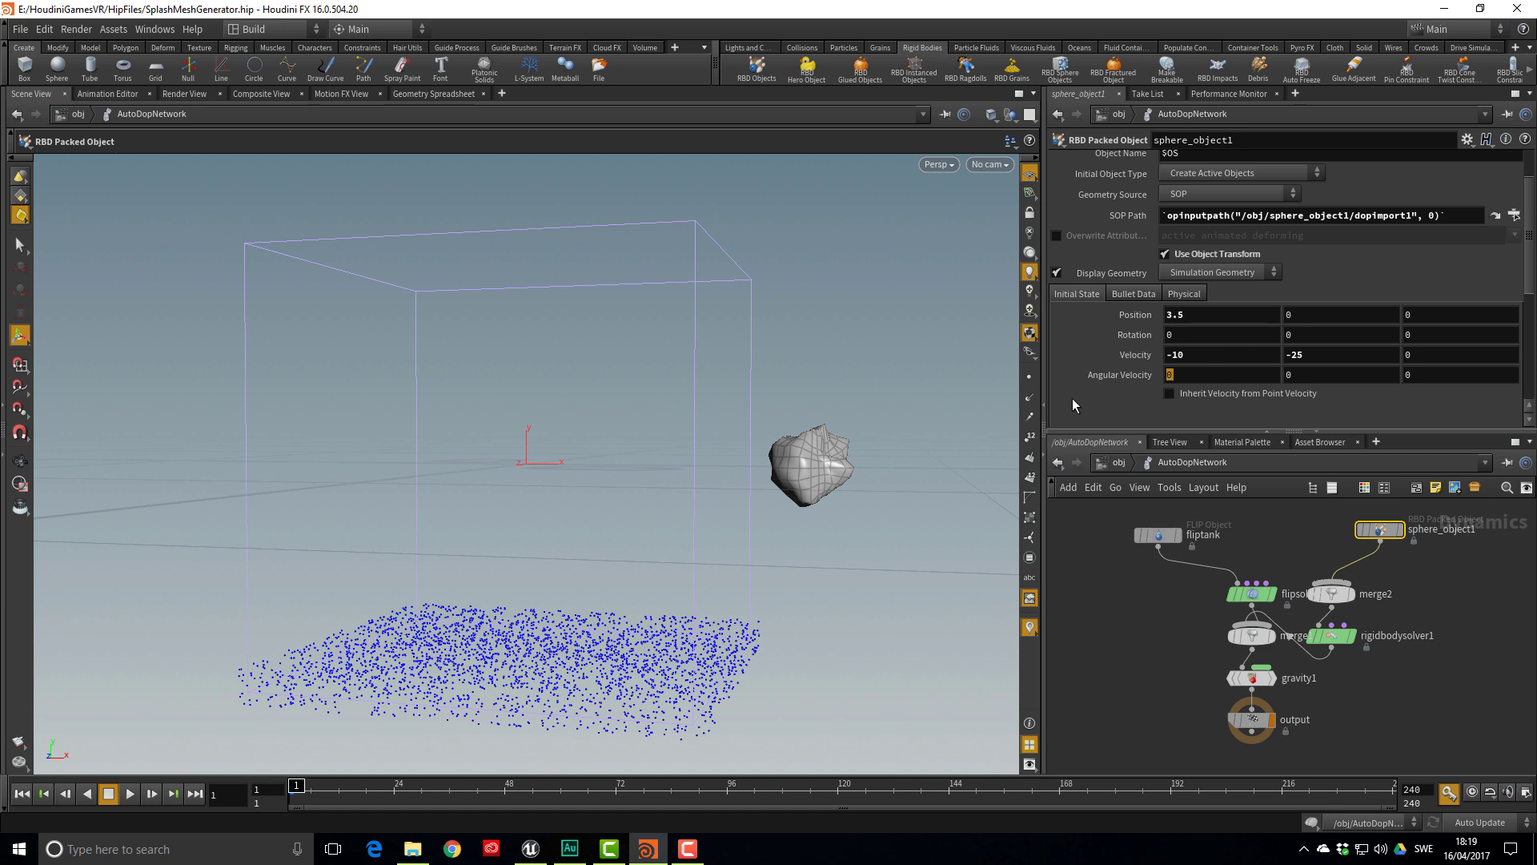
{"action": "type", "text": "100"}
{"action": "key", "text": "Return"}
{"action": "type", "text": "2000"}
Play the simulation to examine the spinning rock's impact on the fluid, and rewind to the start
{"action": "key", "text": "Up"}
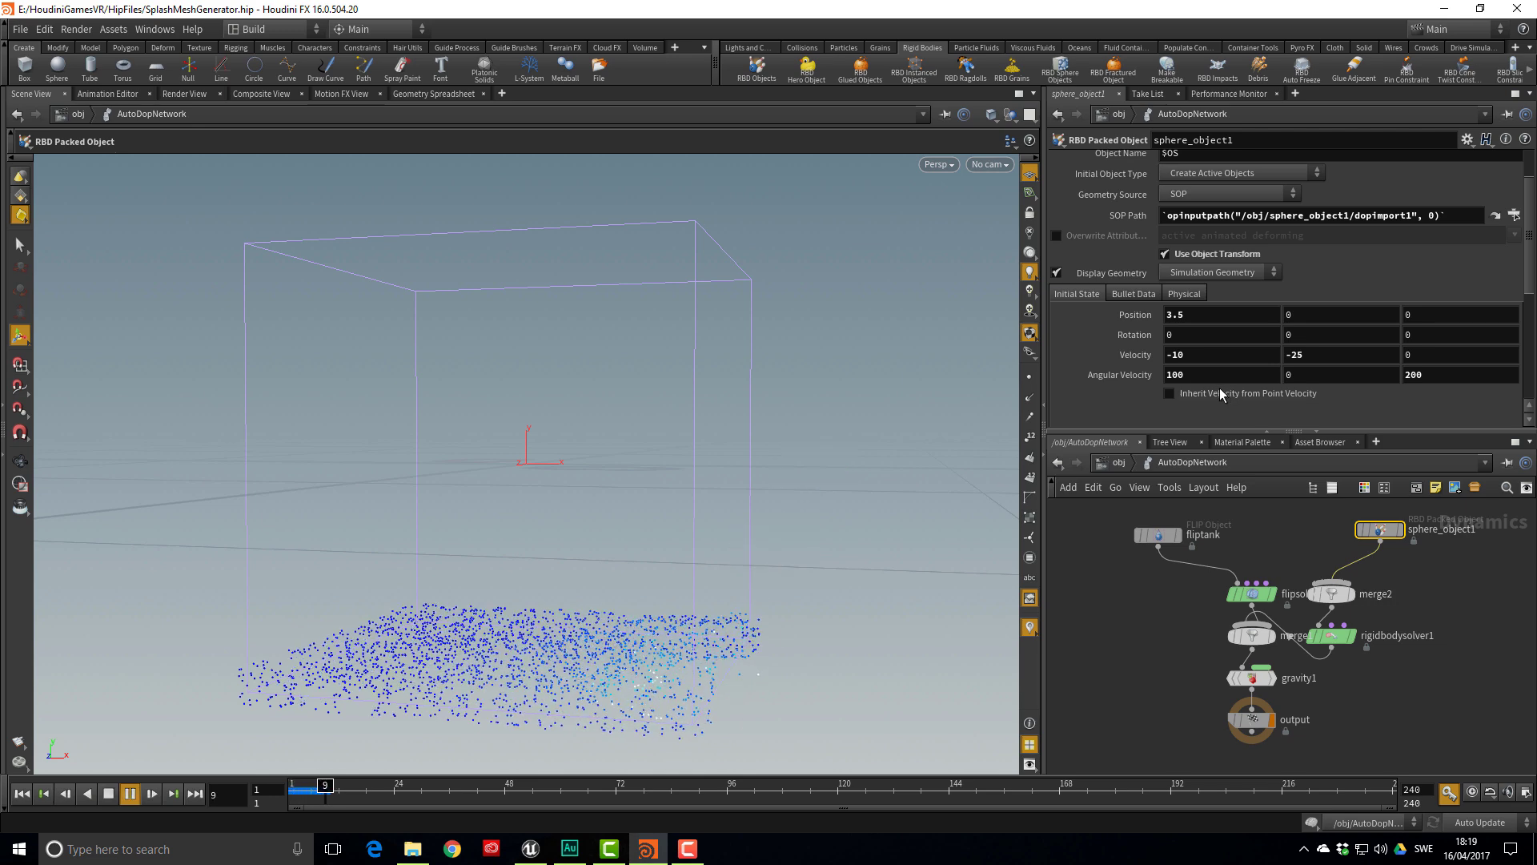
{"action": "key", "text": "Escape"}
{"action": "left_click_drag", "start_coordinate": [819, 592], "coordinate": [814, 531]}
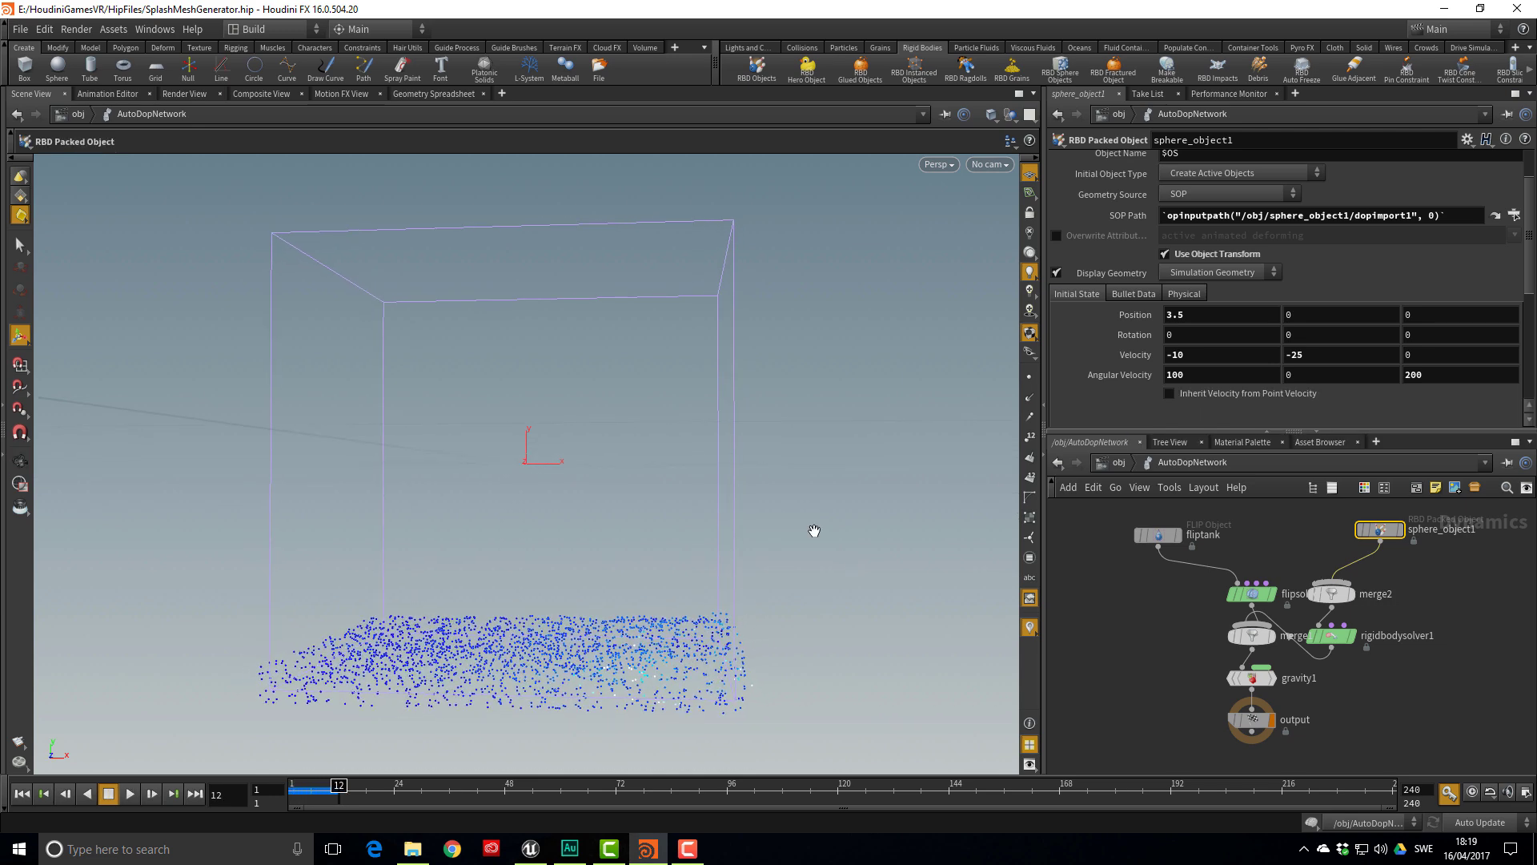
{"action": "key", "text": "ctrl+Up"}
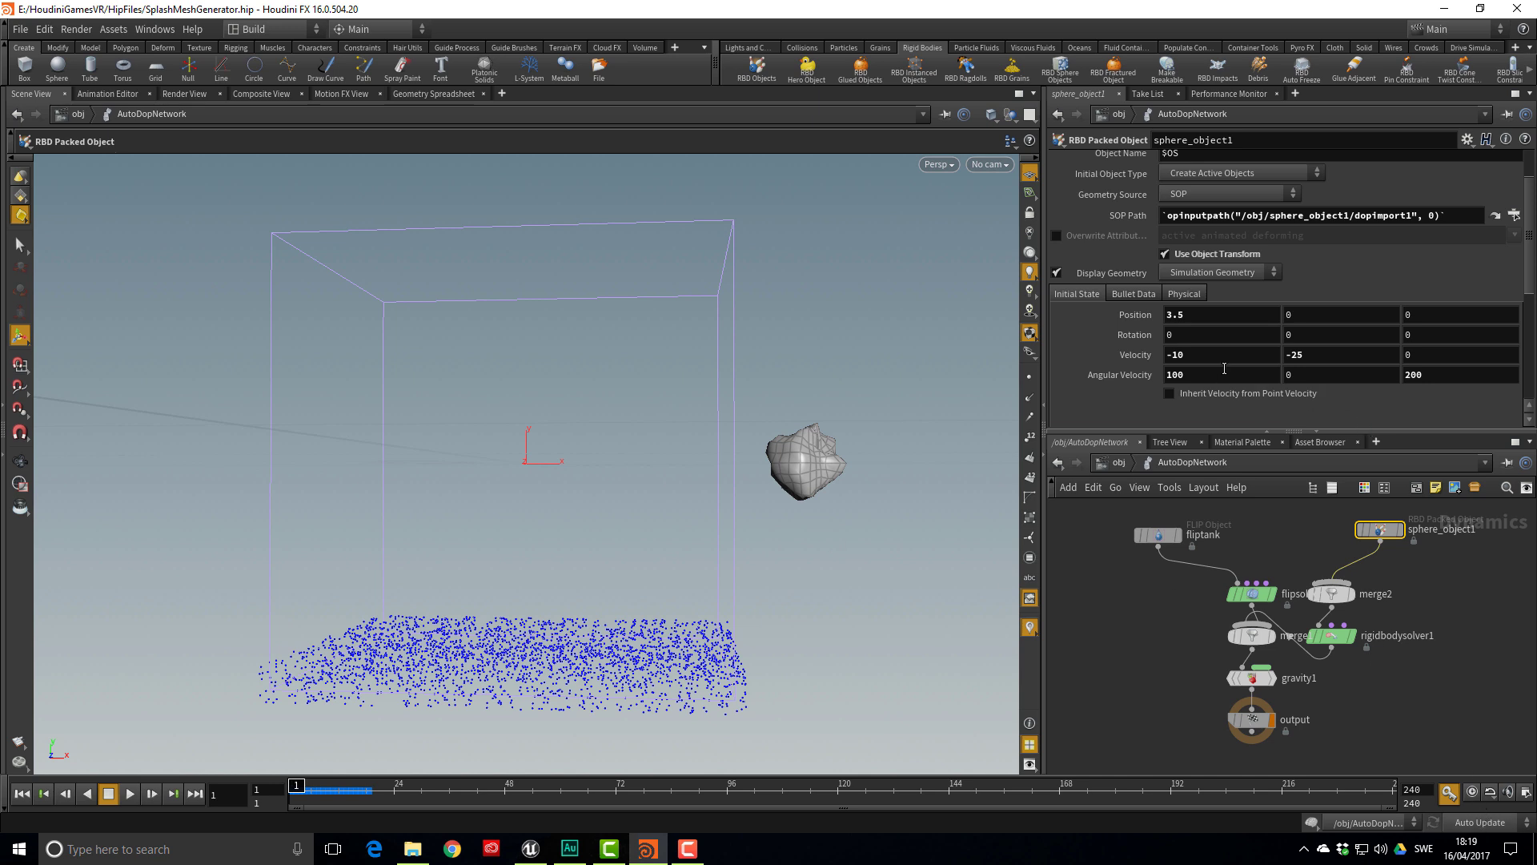
Set the RBD sphere's initial X position to 3 and test the simulation from the first frame
{"action": "middle_click_drag", "start_coordinate": [1210, 320], "coordinate": [1161, 319]}
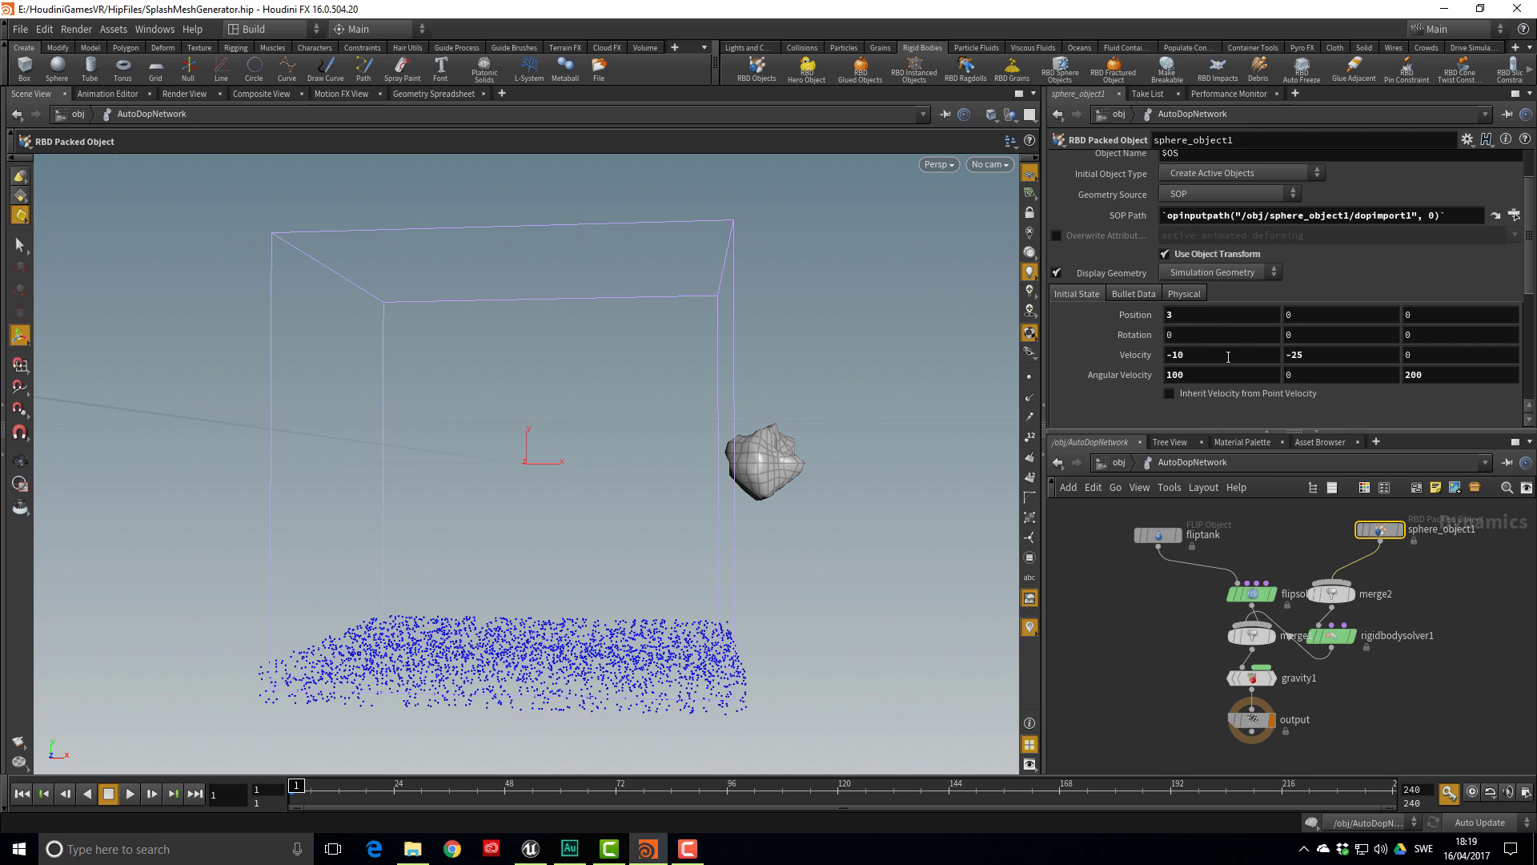
{"action": "key", "text": "Up"}
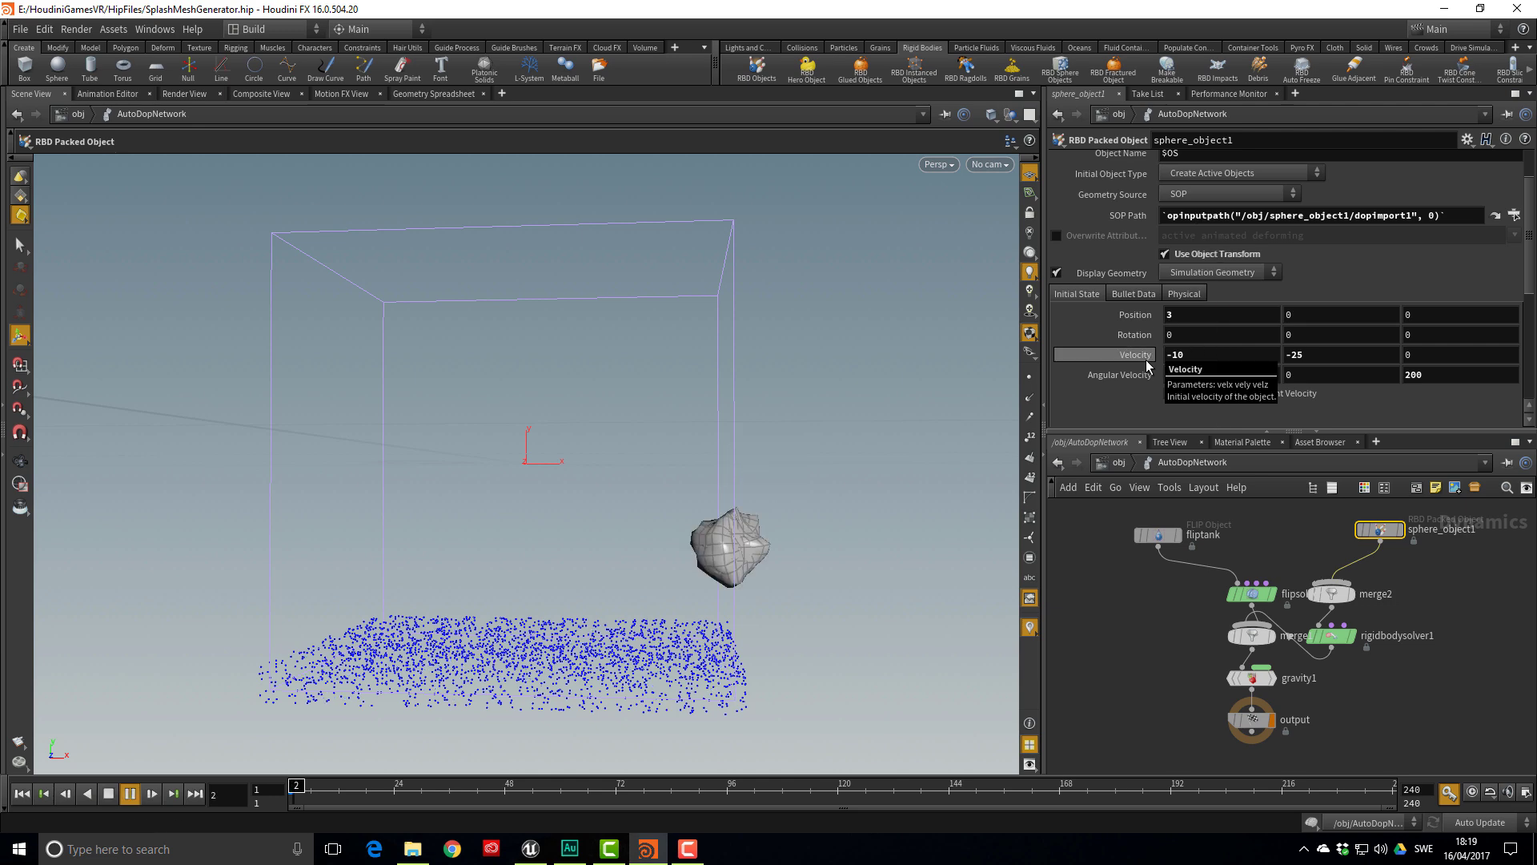
{"action": "key", "text": "ctrl+Up"}
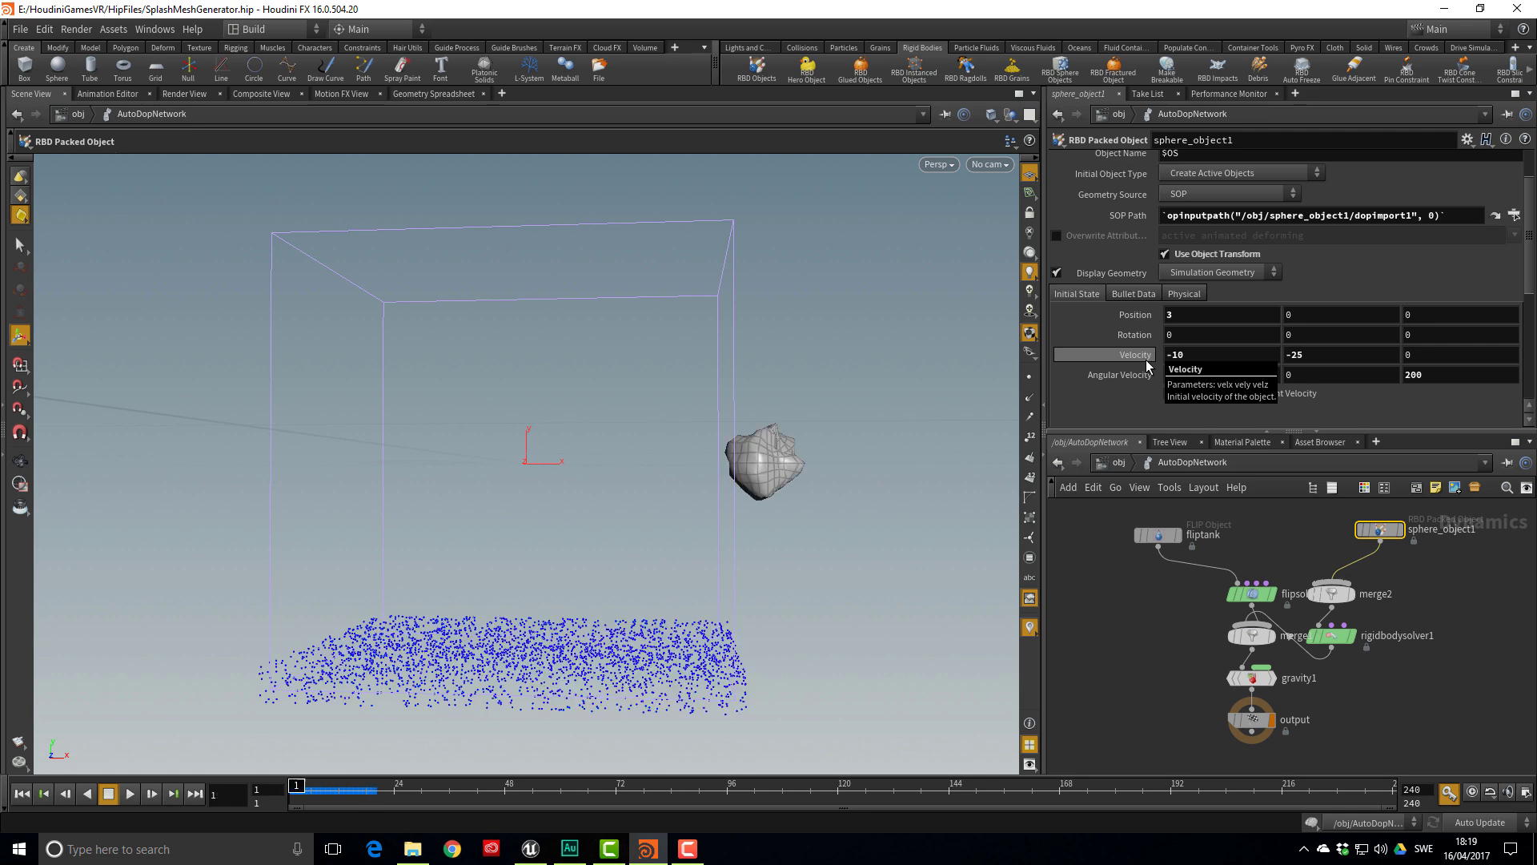
Set the RBD sphere's initial X position to 2.3, play the simulation, and rewind to the first frame
{"action": "middle_click_drag", "start_coordinate": [1196, 314], "coordinate": [1133, 318]}
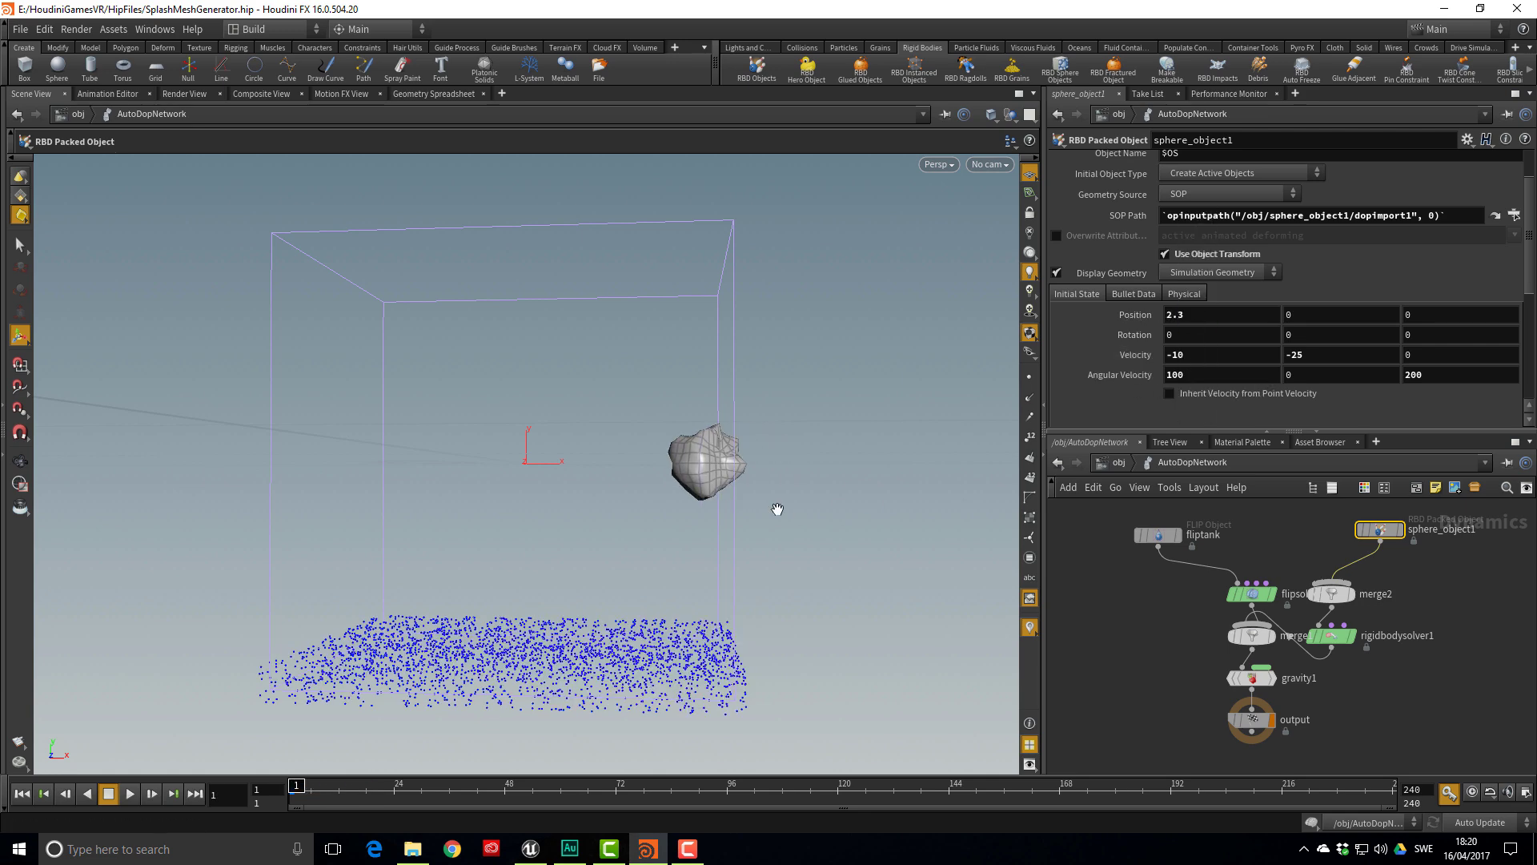
{"action": "left_click_drag", "start_coordinate": [775, 508], "coordinate": [647, 582]}
{"action": "key", "text": "Escape"}
{"action": "key", "text": "Up"}
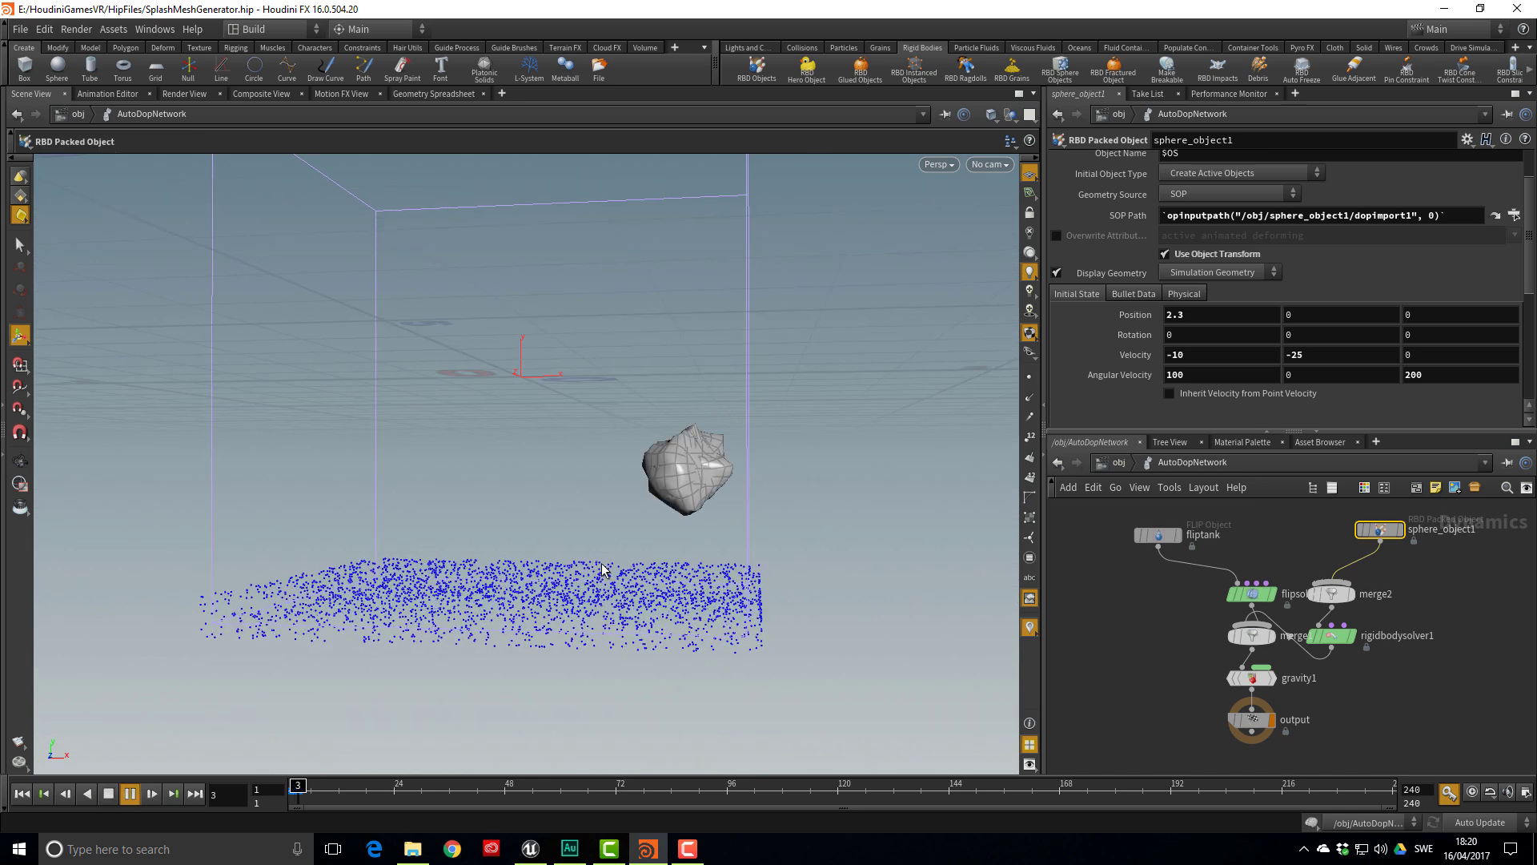
{"action": "key", "text": "ctrl+Up"}
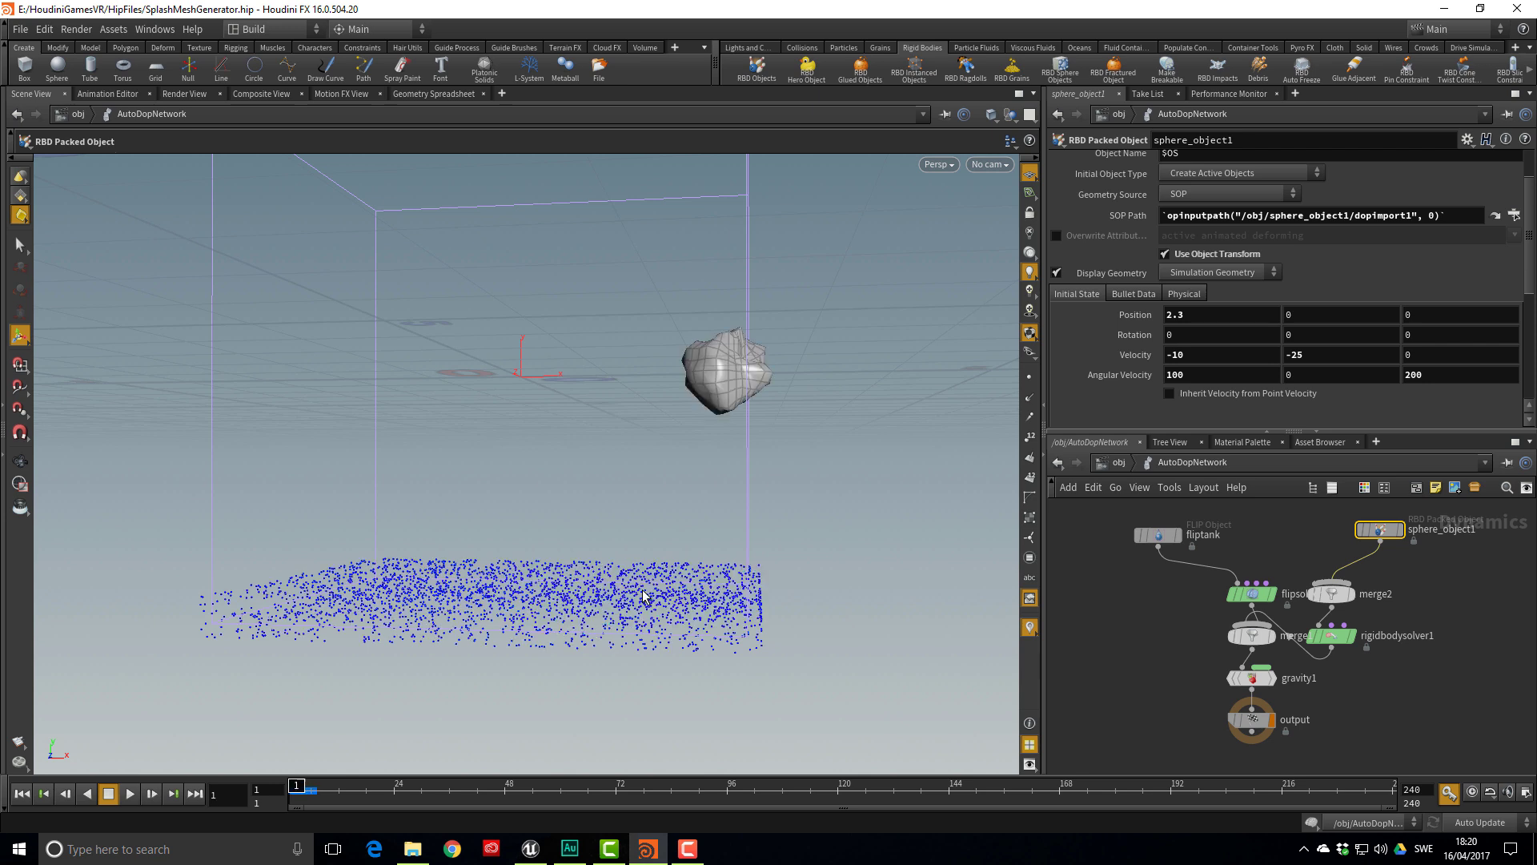
Set the particle separation of the fliptank FLIP object to 0.05
{"action": "left_click", "coordinate": [1159, 534]}
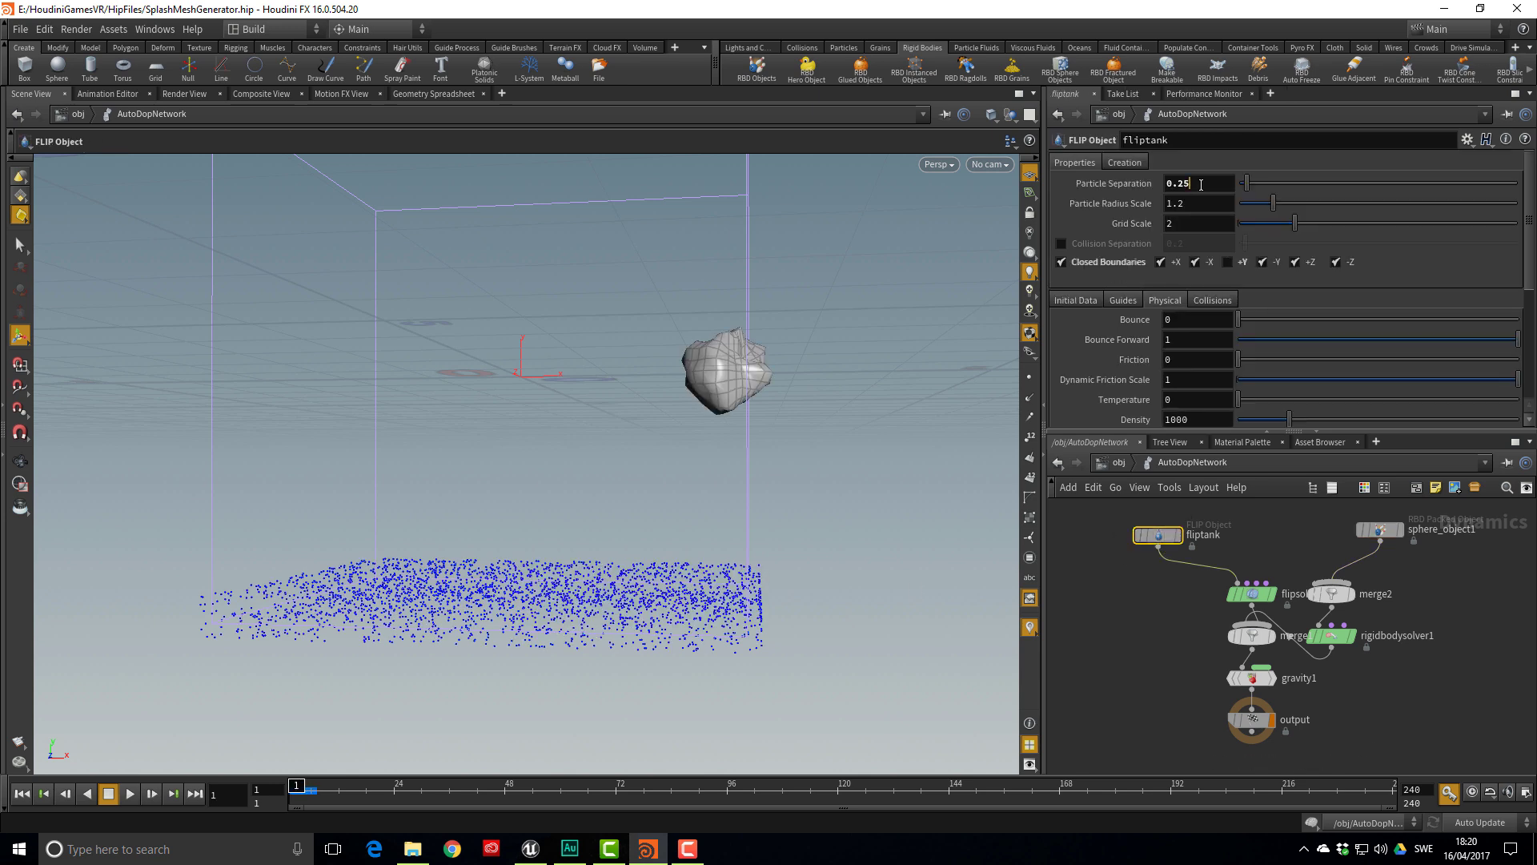
{"action": "key", "text": "BackSpace"}
{"action": "key", "text": "BackSpace"}
{"action": "type", "text": "05"}
{"action": "key", "text": "Return"}
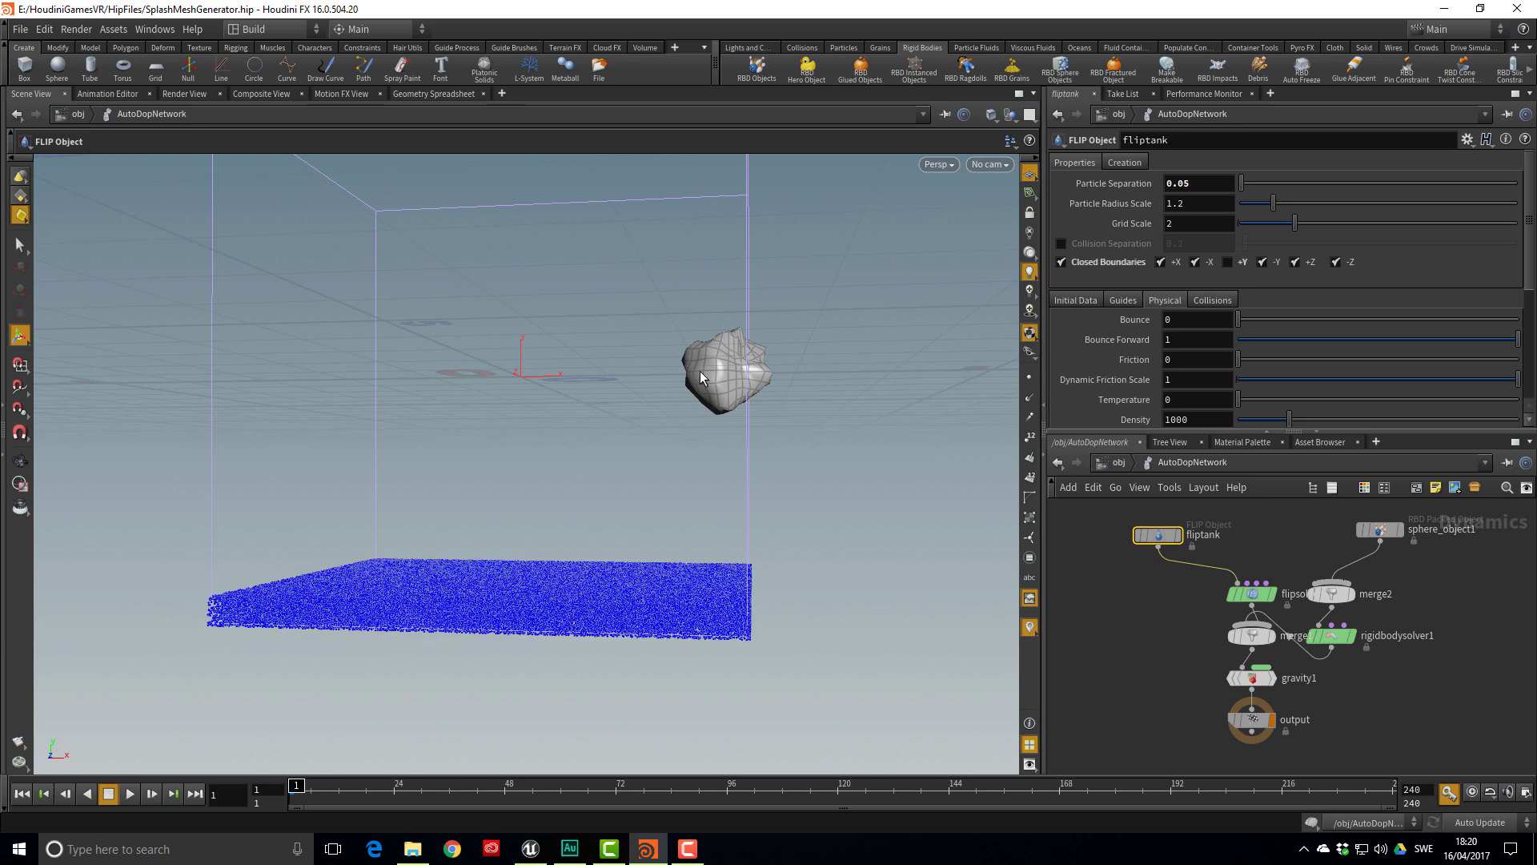
Play the finer-resolution simulation, stop it at frame 10, and examine the splash against the tank wall
{"action": "key", "text": "Up"}
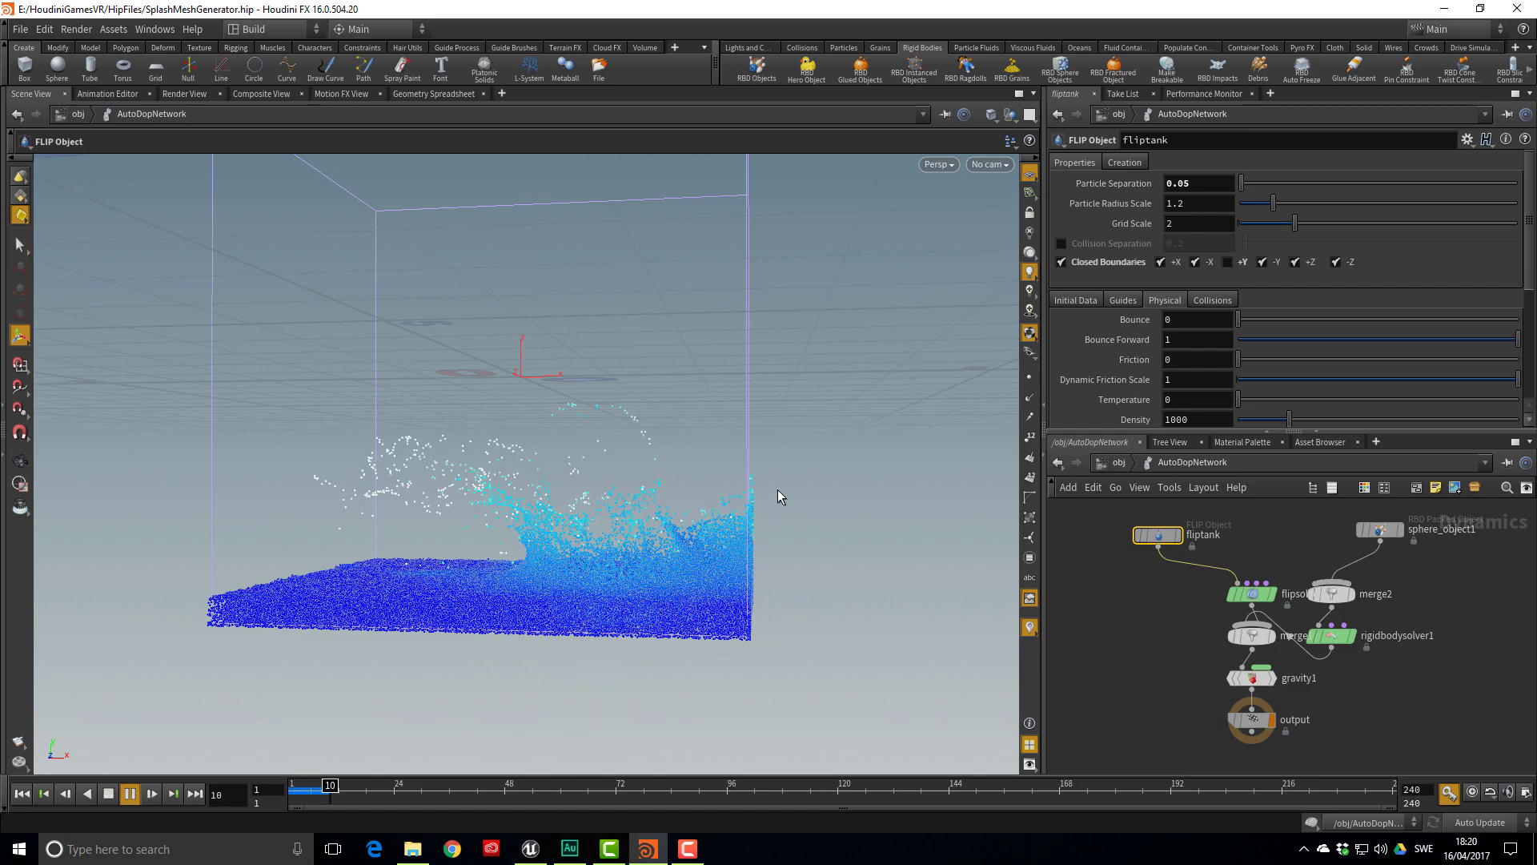
{"action": "key", "text": "Up"}
{"action": "key", "text": "Escape"}
{"action": "mouse_move", "coordinate": [777, 483]}
{"action": "left_mouse_down"}
{"action": "mouse_move", "coordinate": [789, 545]}
{"action": "mouse_move", "coordinate": [864, 556]}
{"action": "mouse_move", "coordinate": [731, 531]}
{"action": "mouse_move", "coordinate": [584, 566]}
{"action": "mouse_move", "coordinate": [652, 532]}
{"action": "mouse_move", "coordinate": [779, 606]}
{"action": "mouse_move", "coordinate": [758, 460]}
{"action": "left_mouse_up"}
{"action": "key", "text": "Escape"}
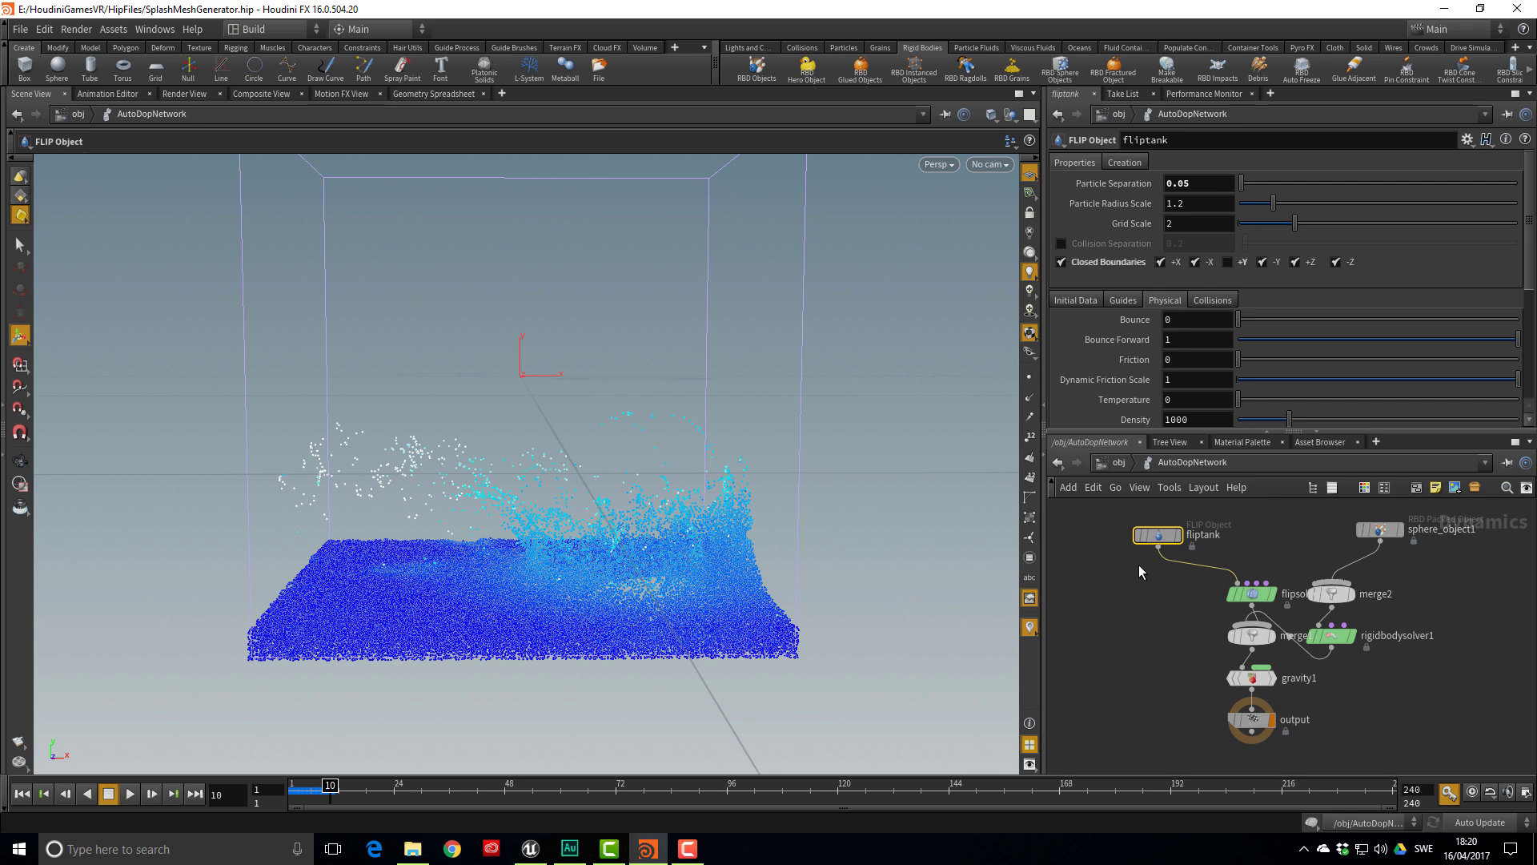
Enlarge the particle fluid tank in fluidtank_initial to about 8.26 in X and 6.78 in Z
{"action": "key", "text": "u"}
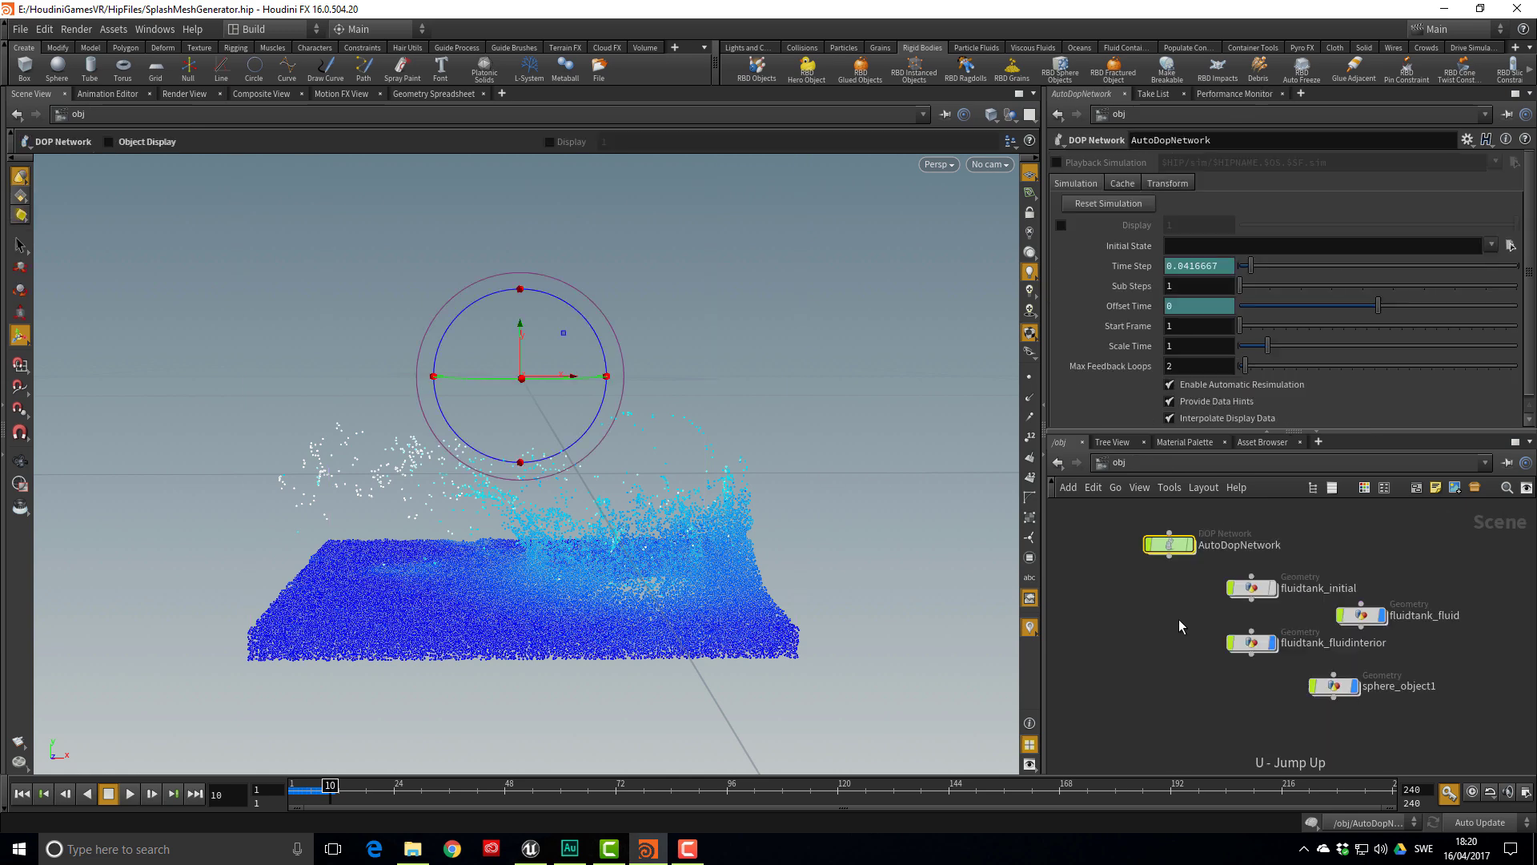
{"action": "left_click", "coordinate": [1176, 623]}
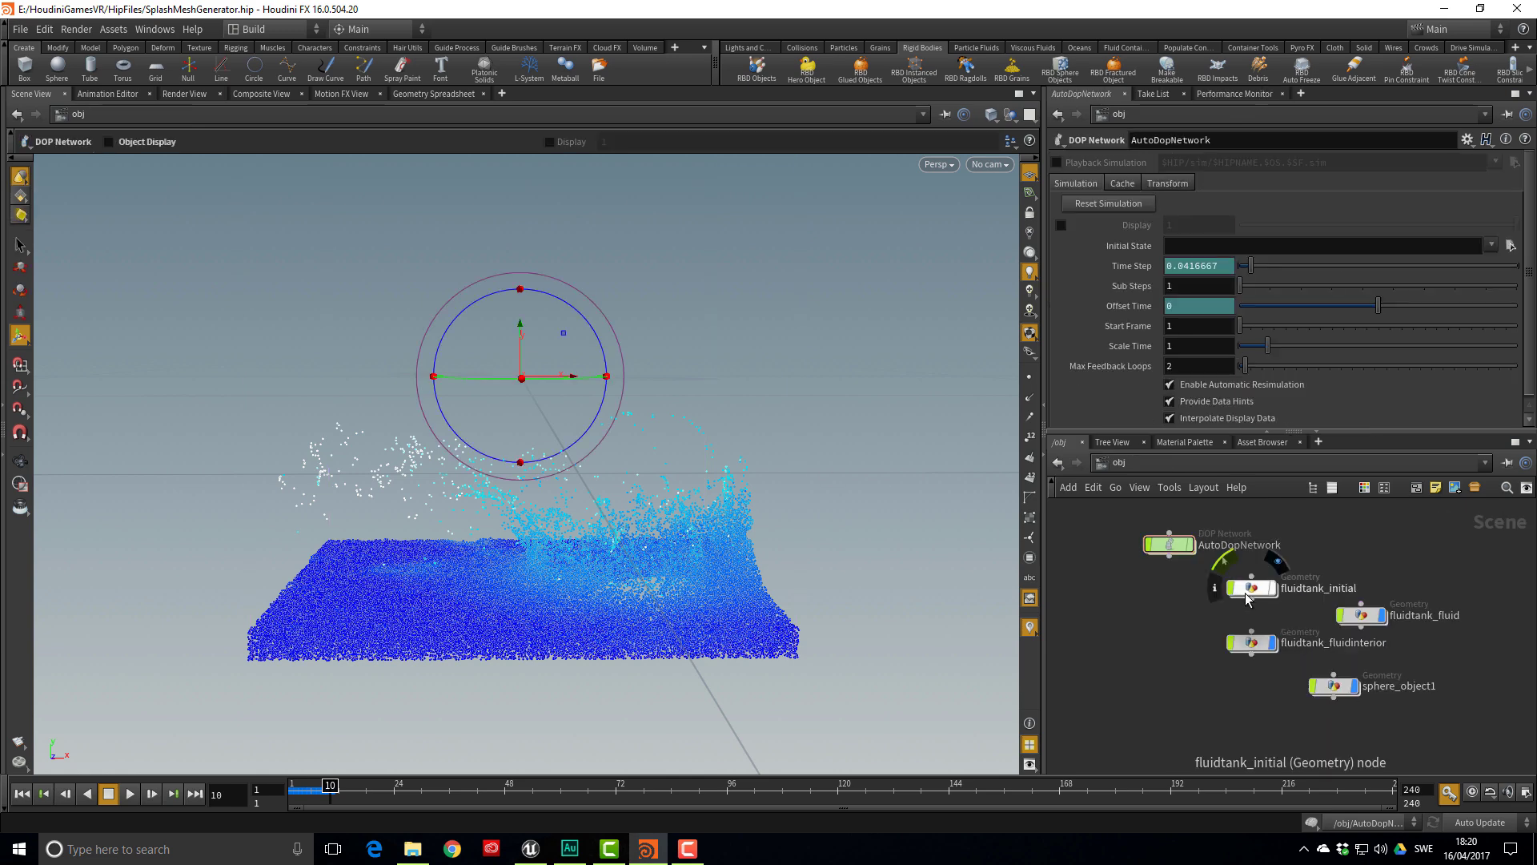
{"action": "double_click", "coordinate": [1253, 591]}
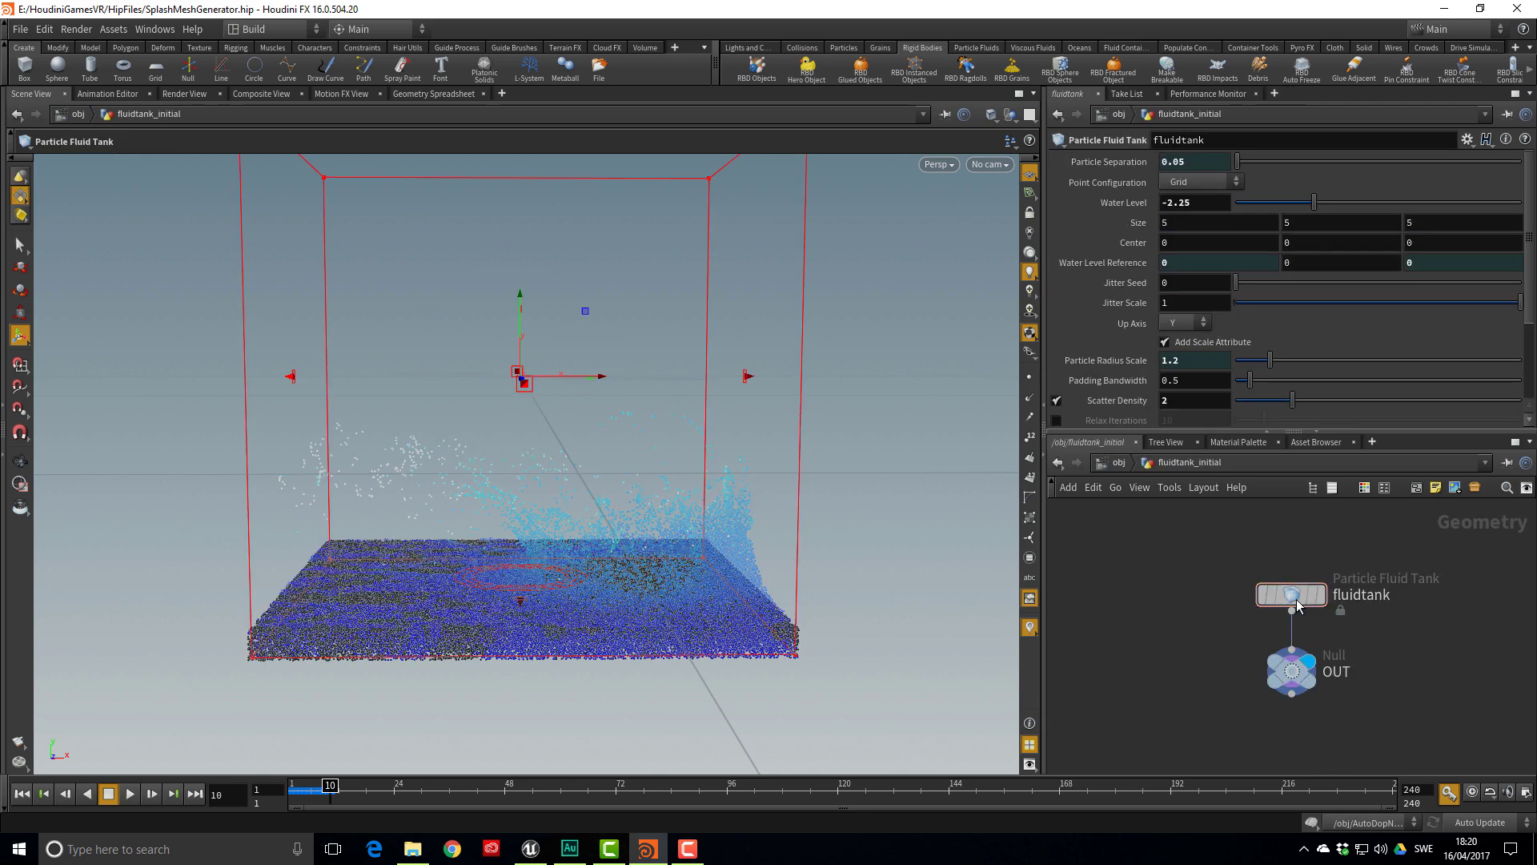
{"action": "scroll", "coordinate": [841, 481], "scroll_direction": "down", "scroll_amount": 3}
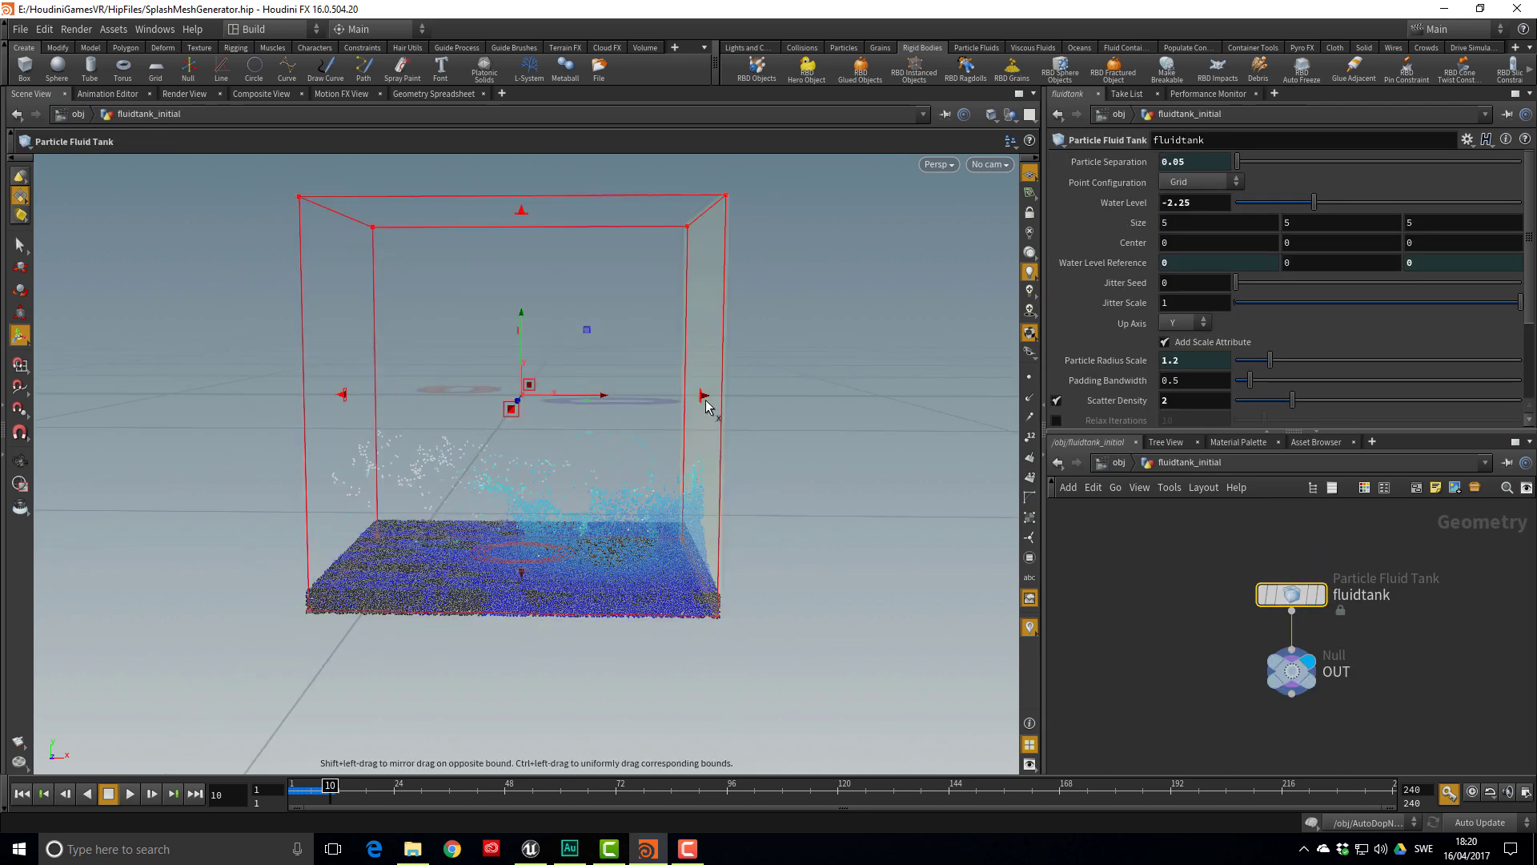
{"action": "left_click_drag", "start_coordinate": [702, 395], "coordinate": [841, 398]}
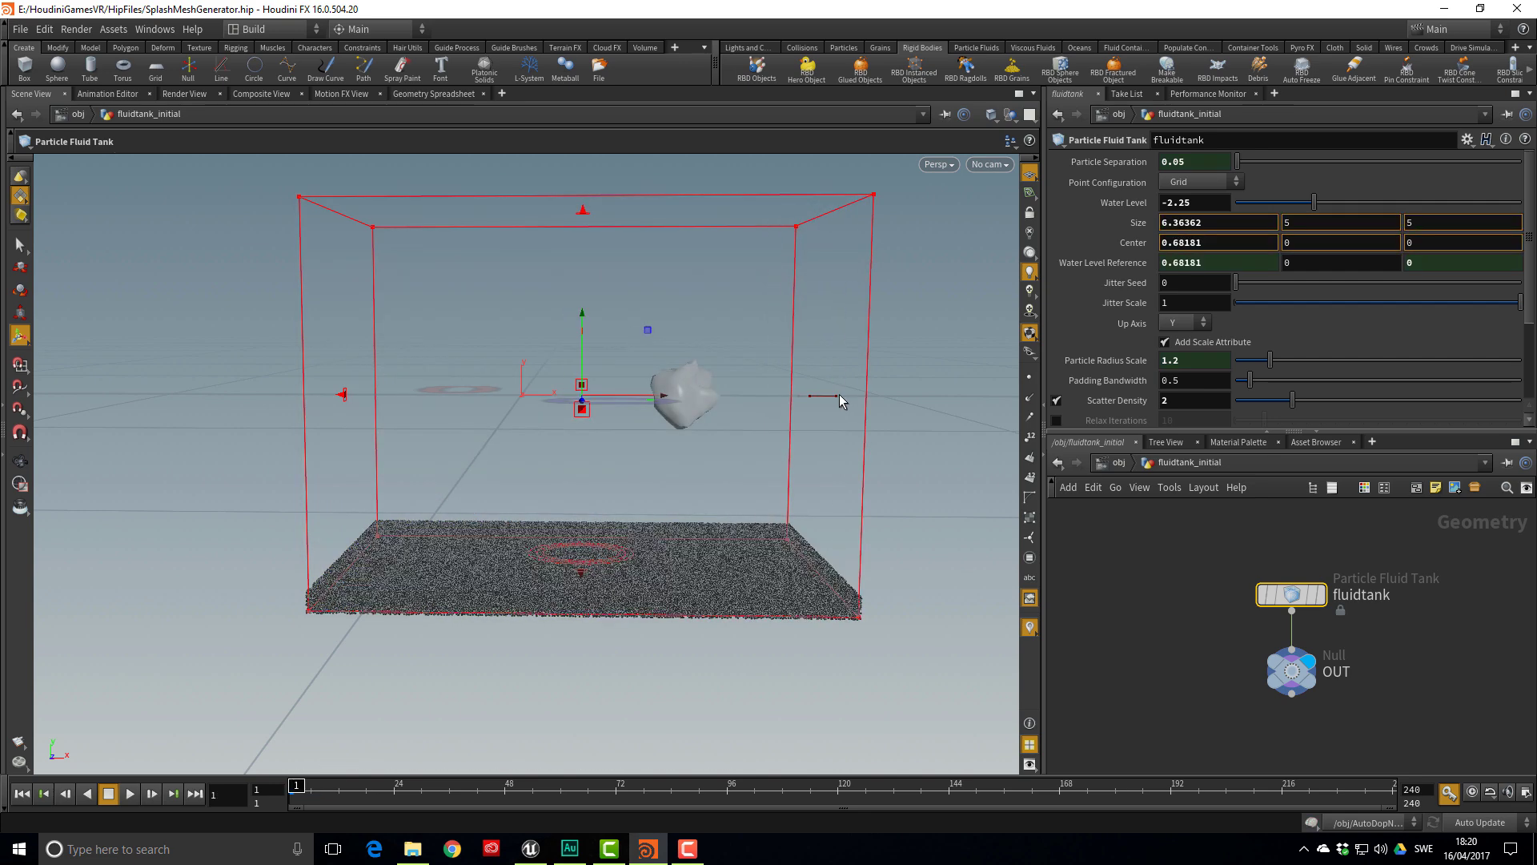
{"action": "left_click_drag", "start_coordinate": [346, 394], "coordinate": [246, 400]}
{"action": "left_click_drag", "start_coordinate": [451, 463], "coordinate": [711, 405]}
{"action": "left_click_drag", "start_coordinate": [359, 391], "coordinate": [290, 400]}
{"action": "left_click_drag", "start_coordinate": [562, 434], "coordinate": [353, 412]}
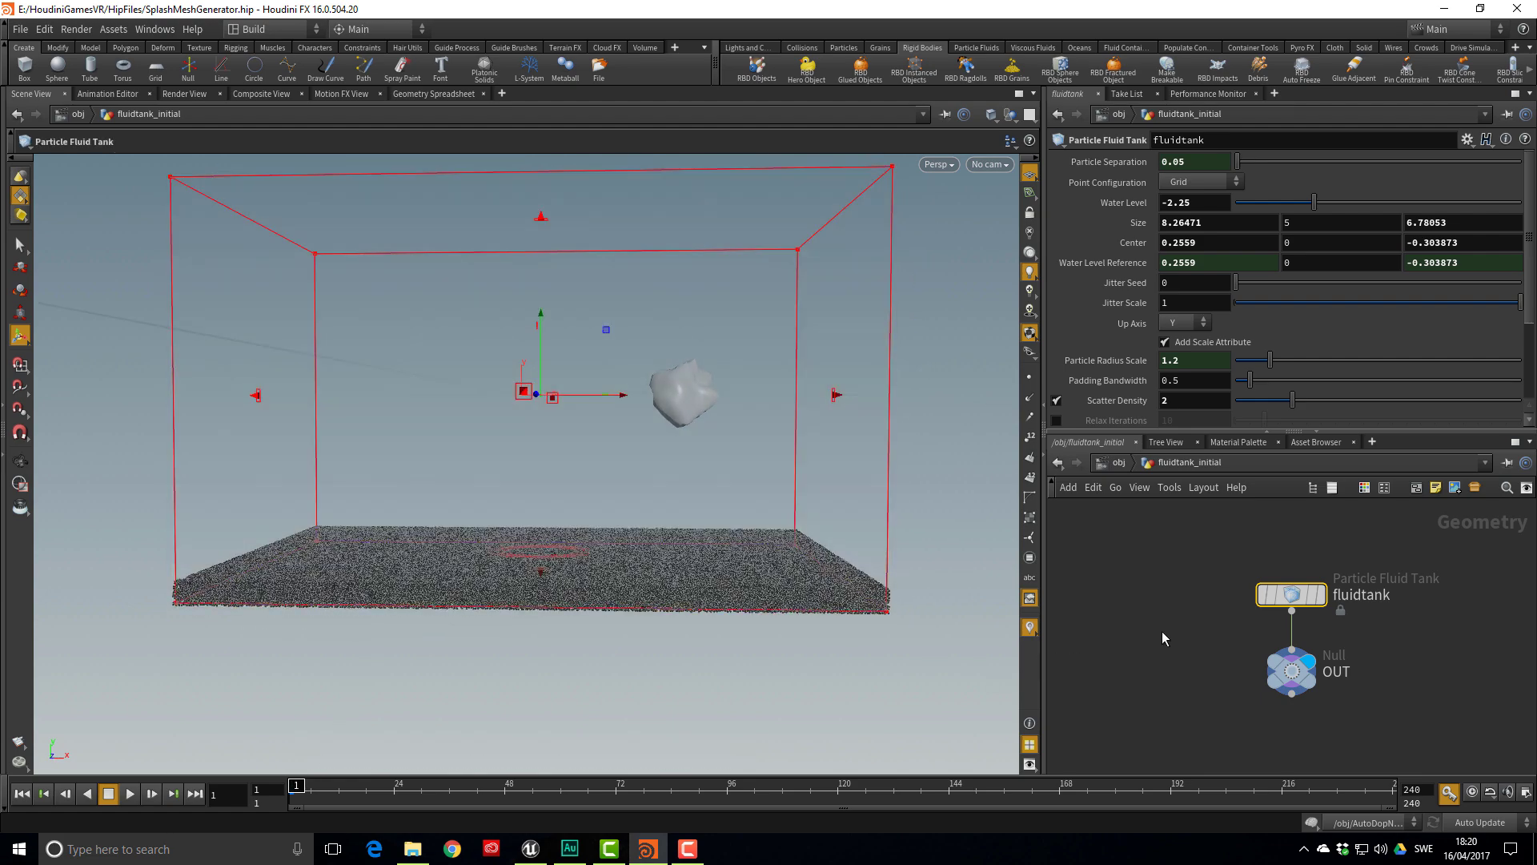
Return to AutoDopNetwork, play the simulation to frame 10, and examine the splash in the enlarged tank
{"action": "key", "text": "u"}
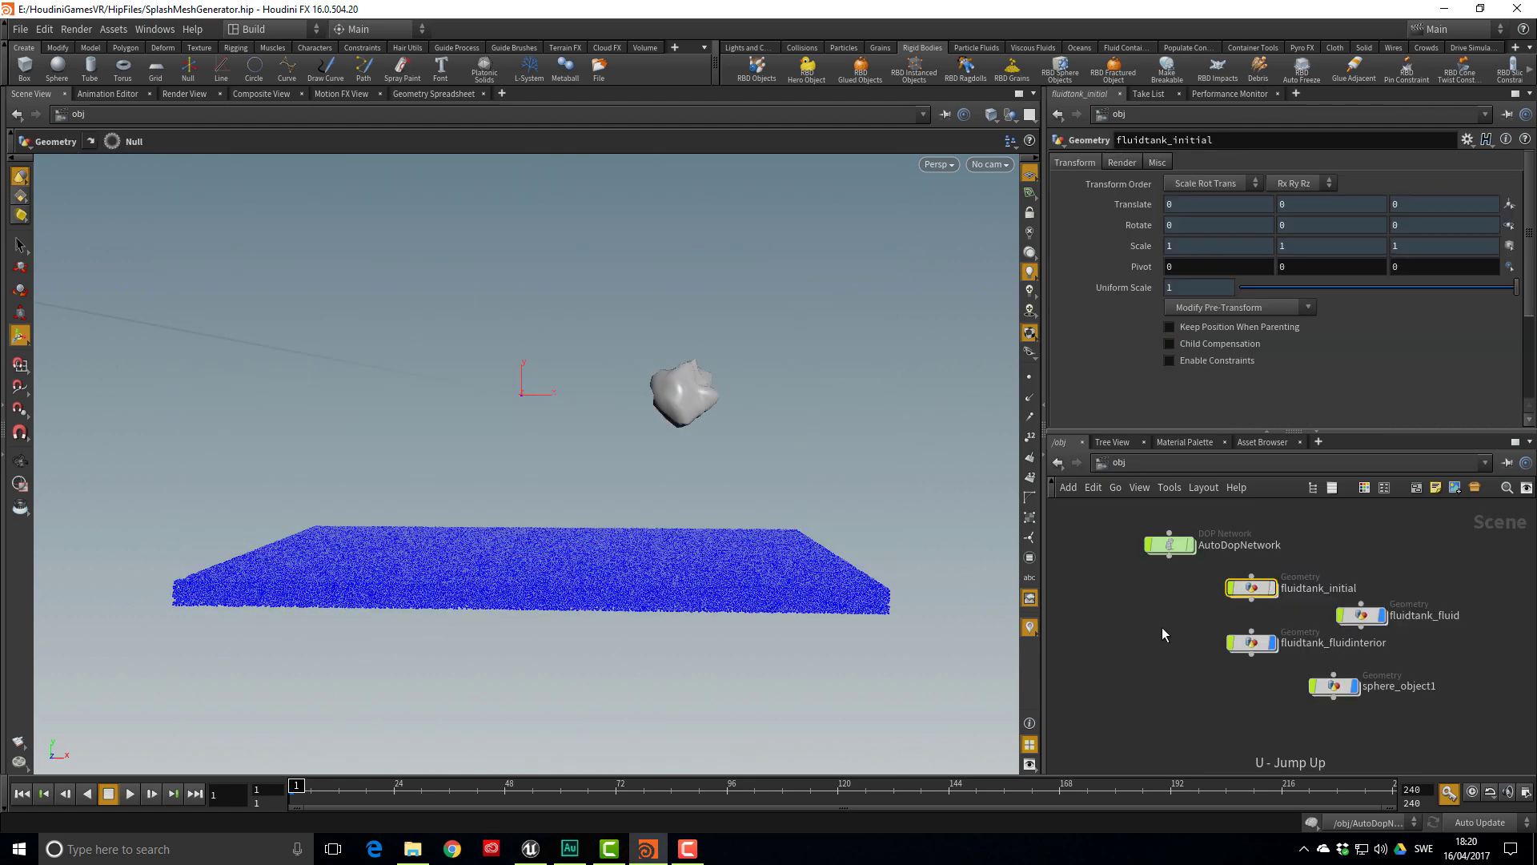
{"action": "double_click", "coordinate": [1166, 546]}
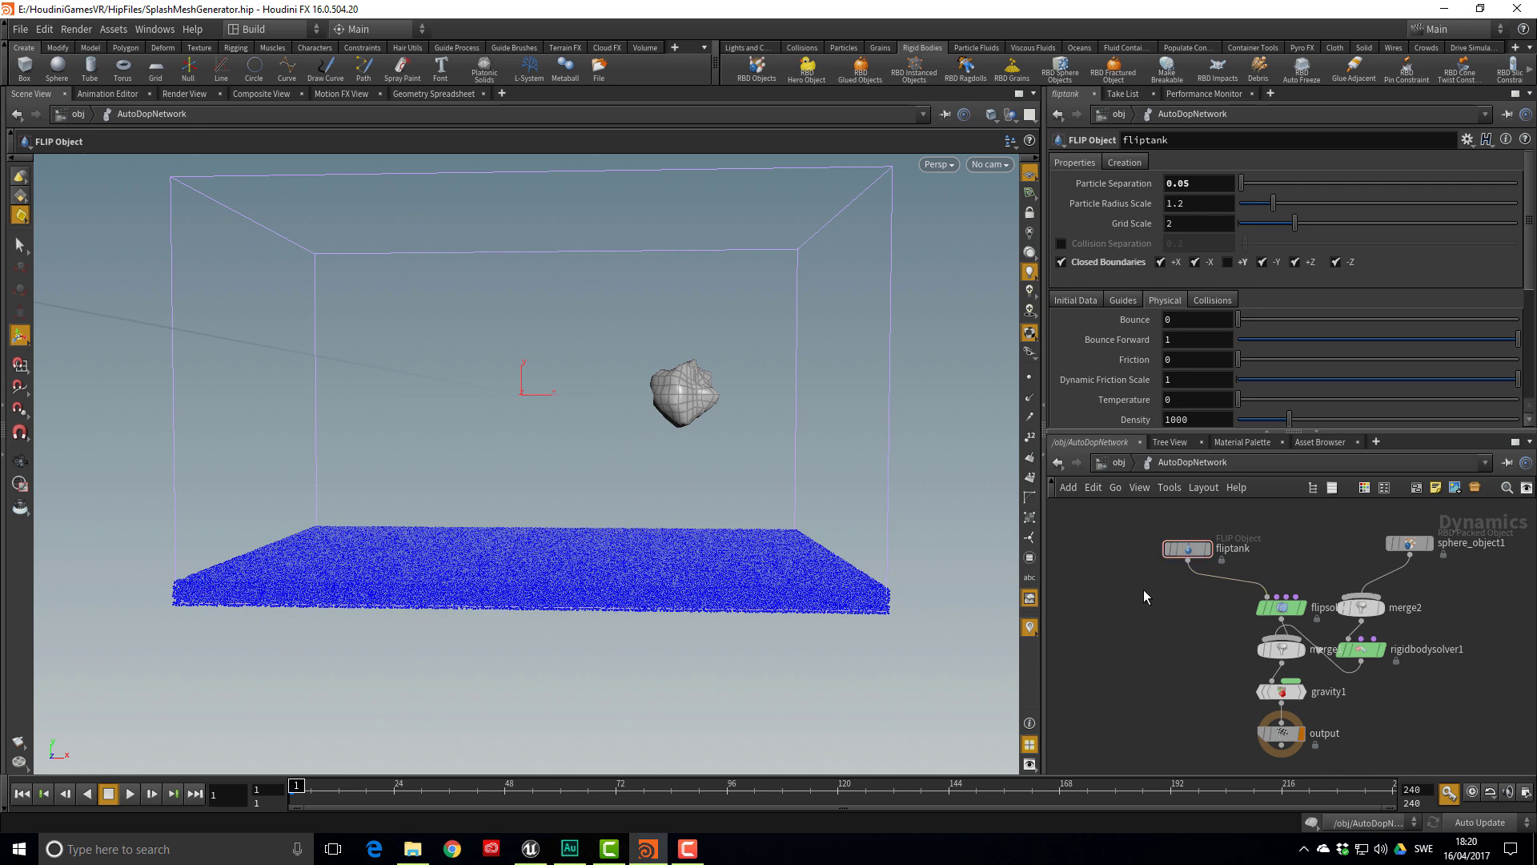
{"action": "key", "text": "Up"}
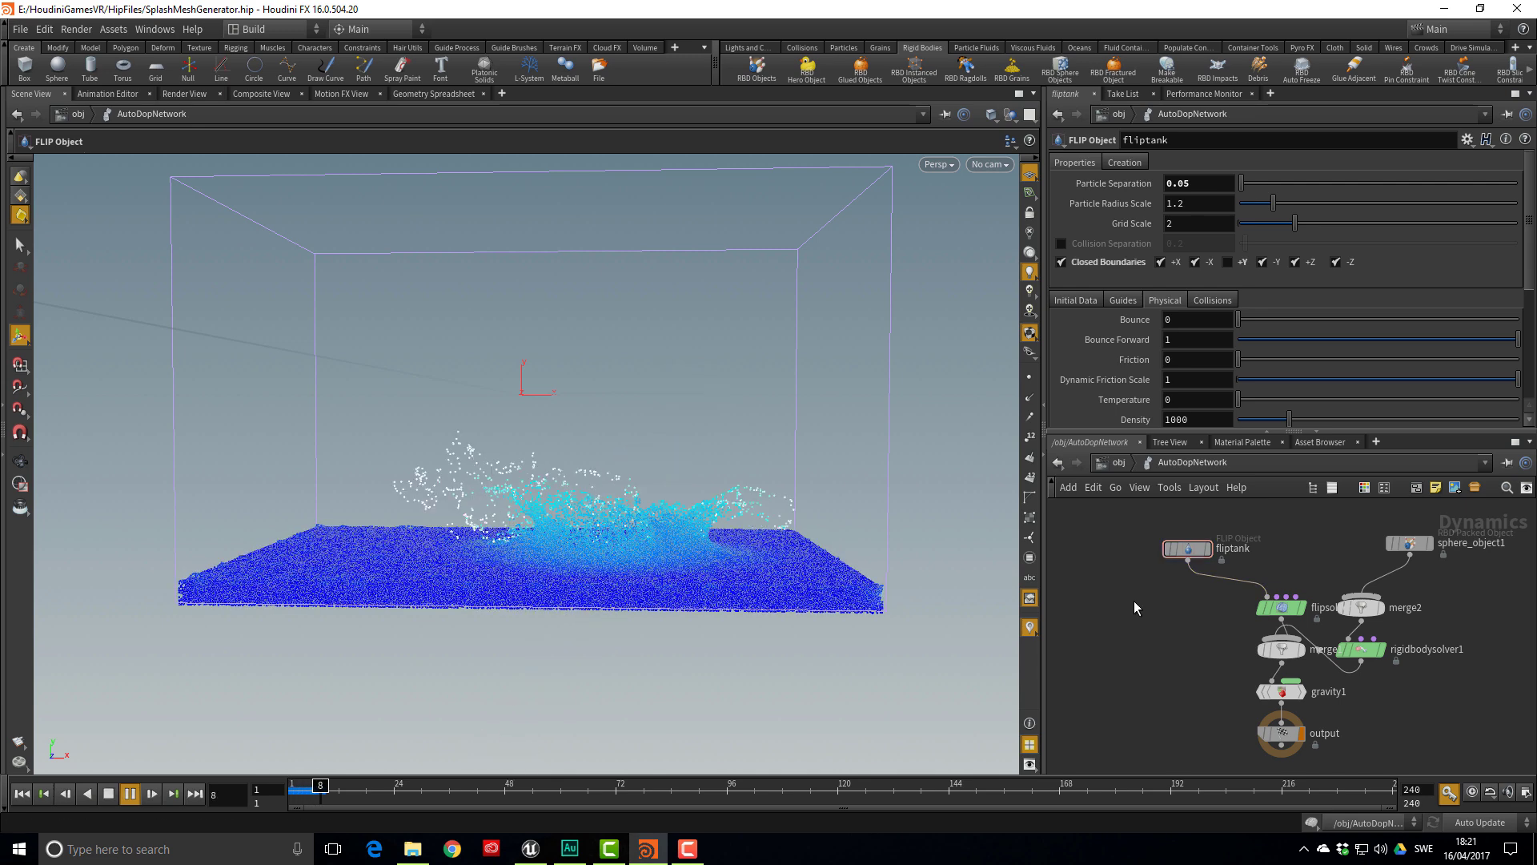
{"action": "key", "text": "Escape"}
{"action": "left_click_drag", "start_coordinate": [775, 545], "coordinate": [704, 553]}
Set the end frame of the playback range to 10
{"action": "double_click", "coordinate": [1416, 790]}
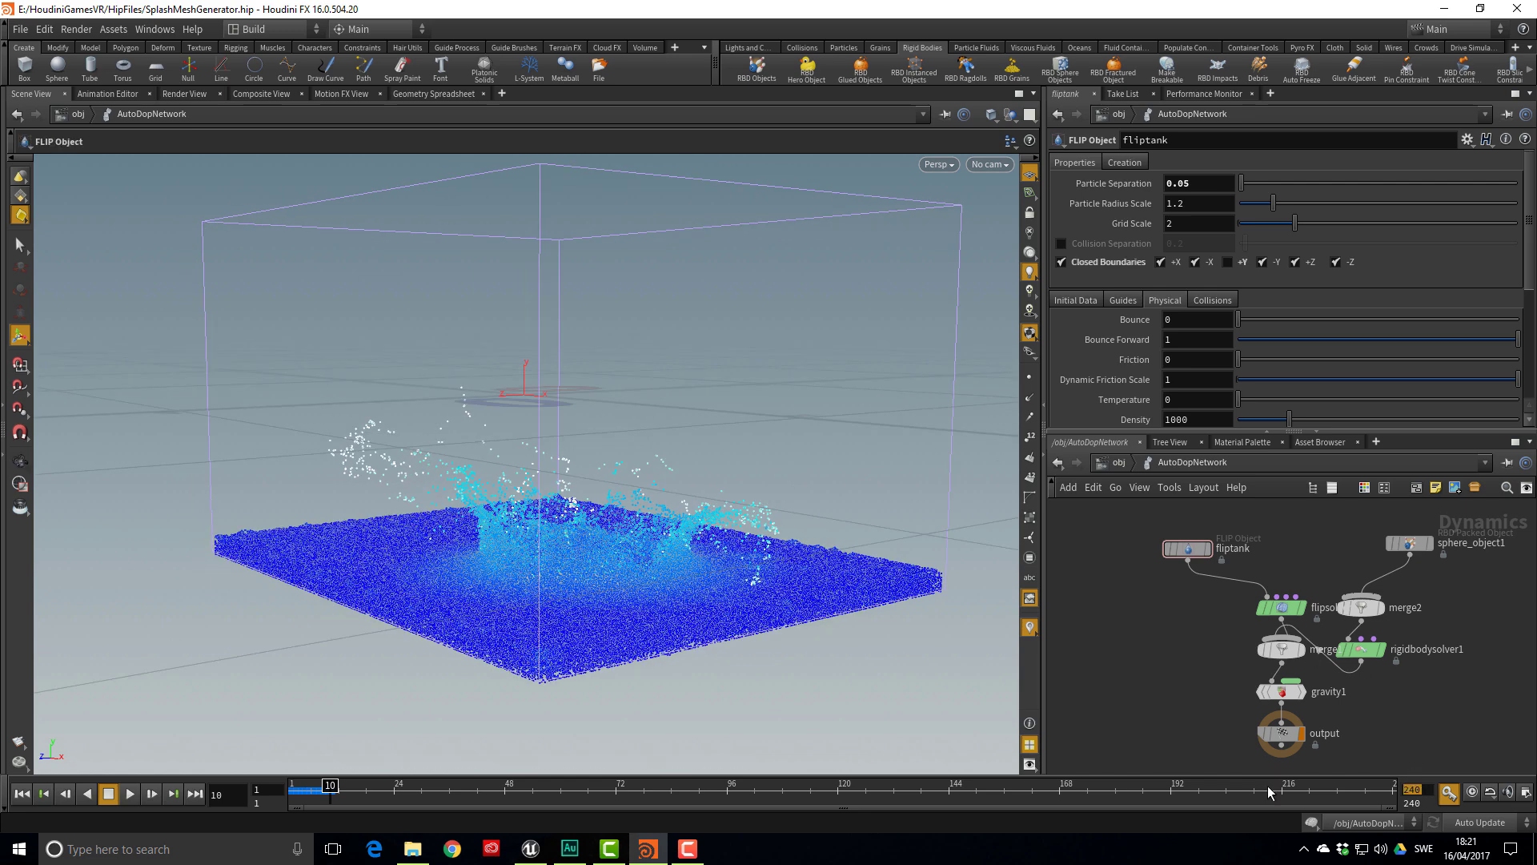
{"action": "type", "text": "10"}
{"action": "key", "text": "Return"}
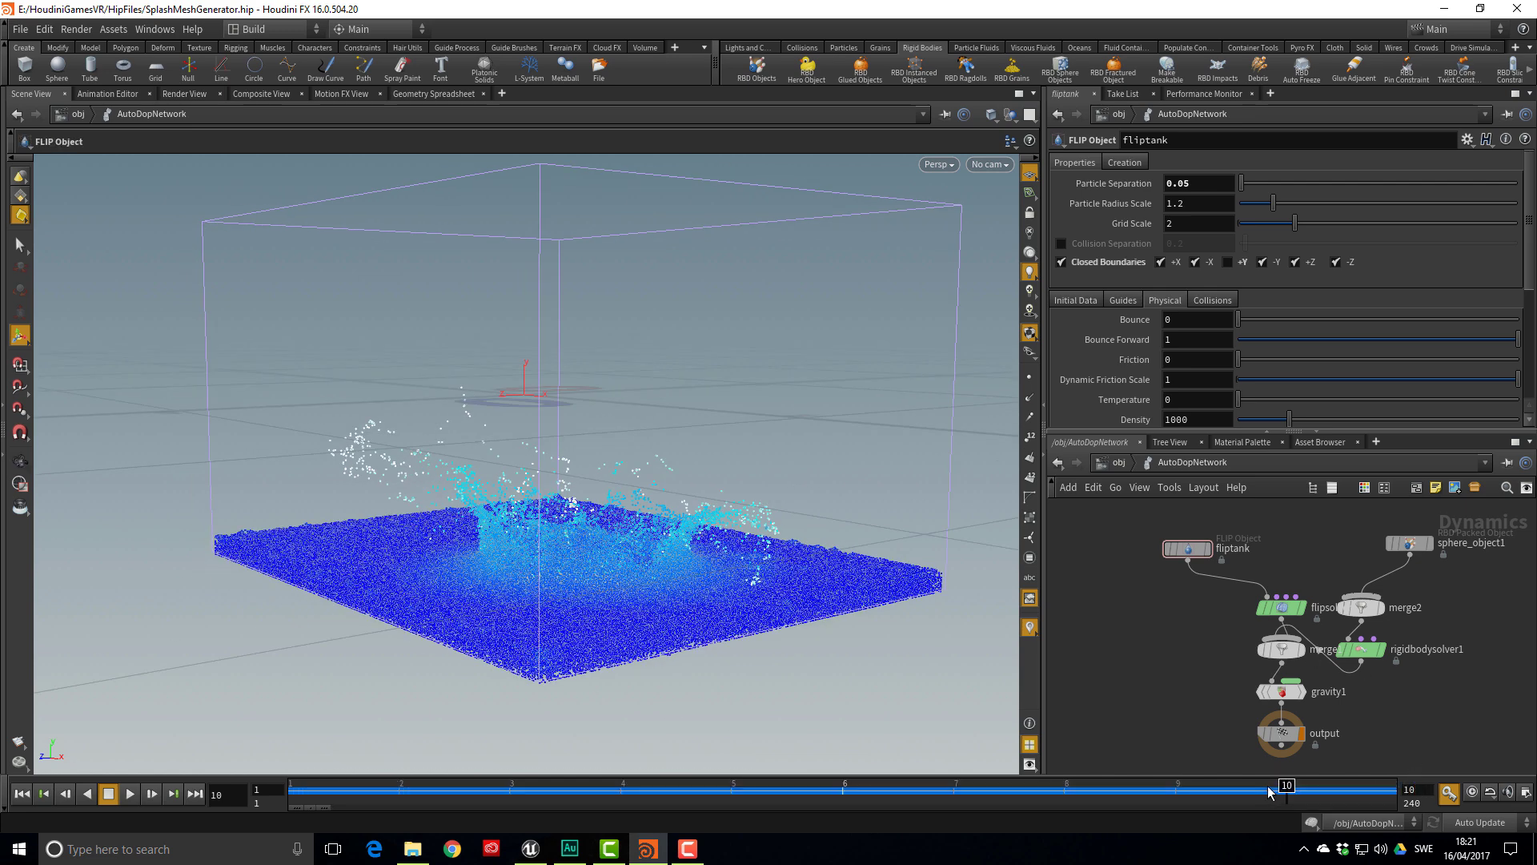
Scrub through the cached frames to frame 9 and inspect the splash shape from several angles
{"action": "left_click_drag", "start_coordinate": [1268, 793], "coordinate": [953, 805]}
{"action": "key", "text": "Escape"}
{"action": "left_click_drag", "start_coordinate": [851, 752], "coordinate": [1176, 786]}
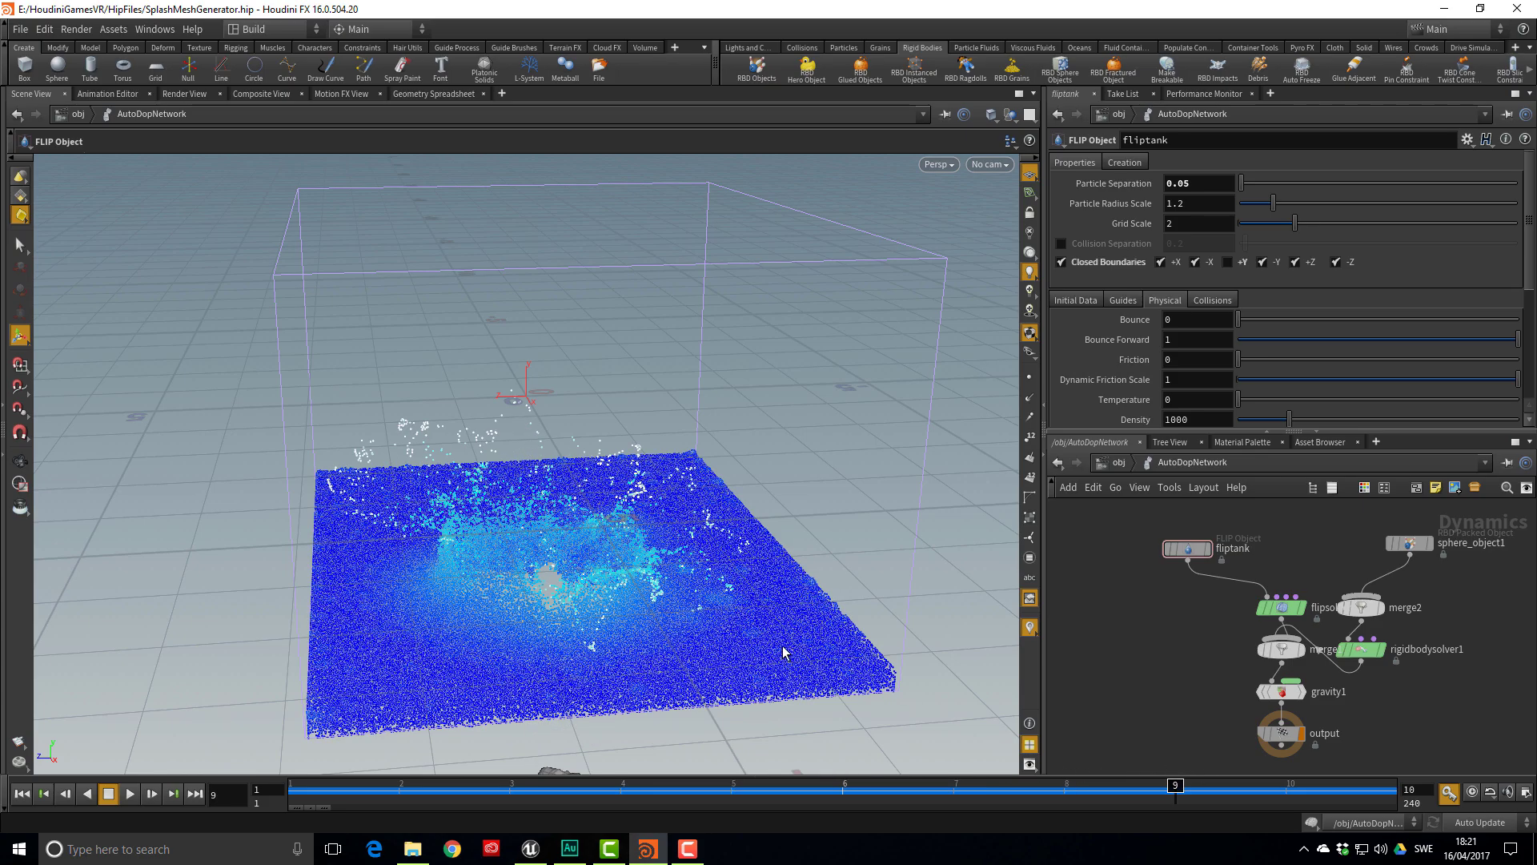
{"action": "left_click_drag", "start_coordinate": [783, 652], "coordinate": [711, 566]}
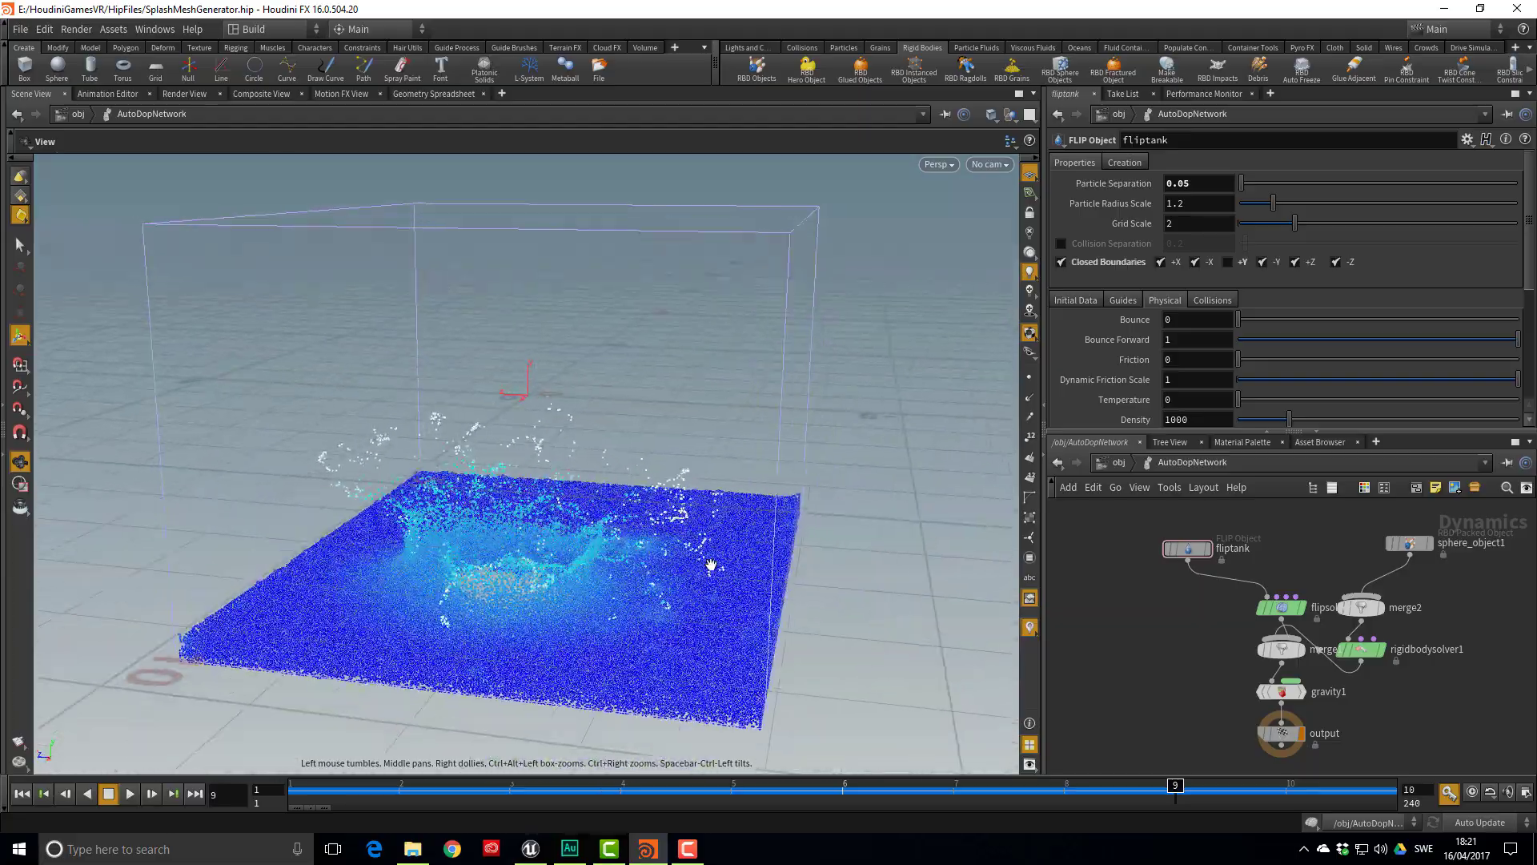
Open the fluidtank_fluid network and detach particlefluidsurface1 from its chain, placing it above dopimport1
{"action": "key", "text": "u"}
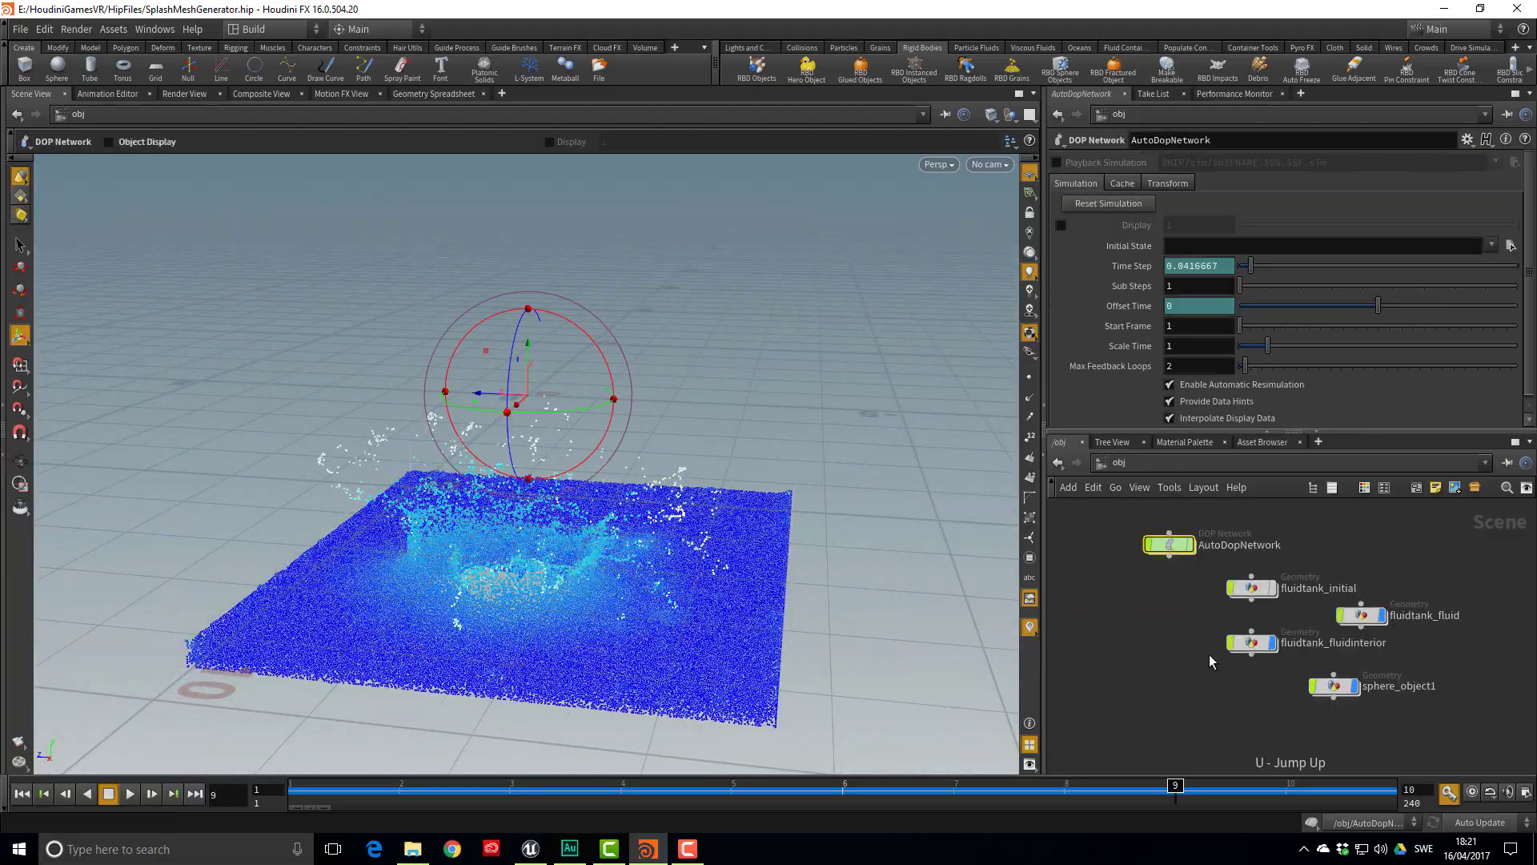
{"action": "middle_click_drag", "start_coordinate": [1194, 649], "coordinate": [1147, 643]}
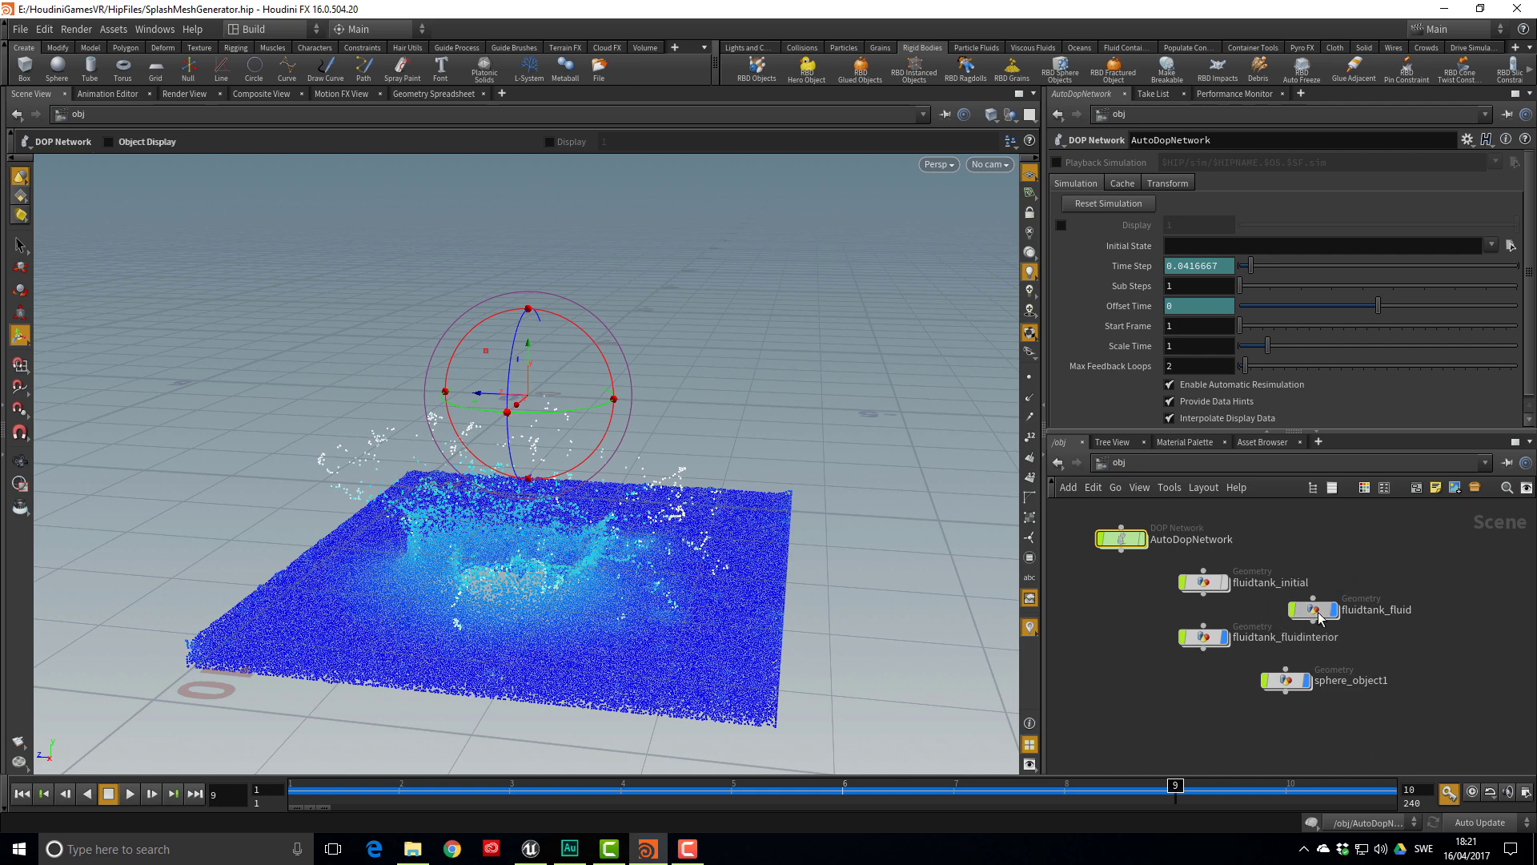
{"action": "left_click_drag", "start_coordinate": [1319, 616], "coordinate": [1359, 603]}
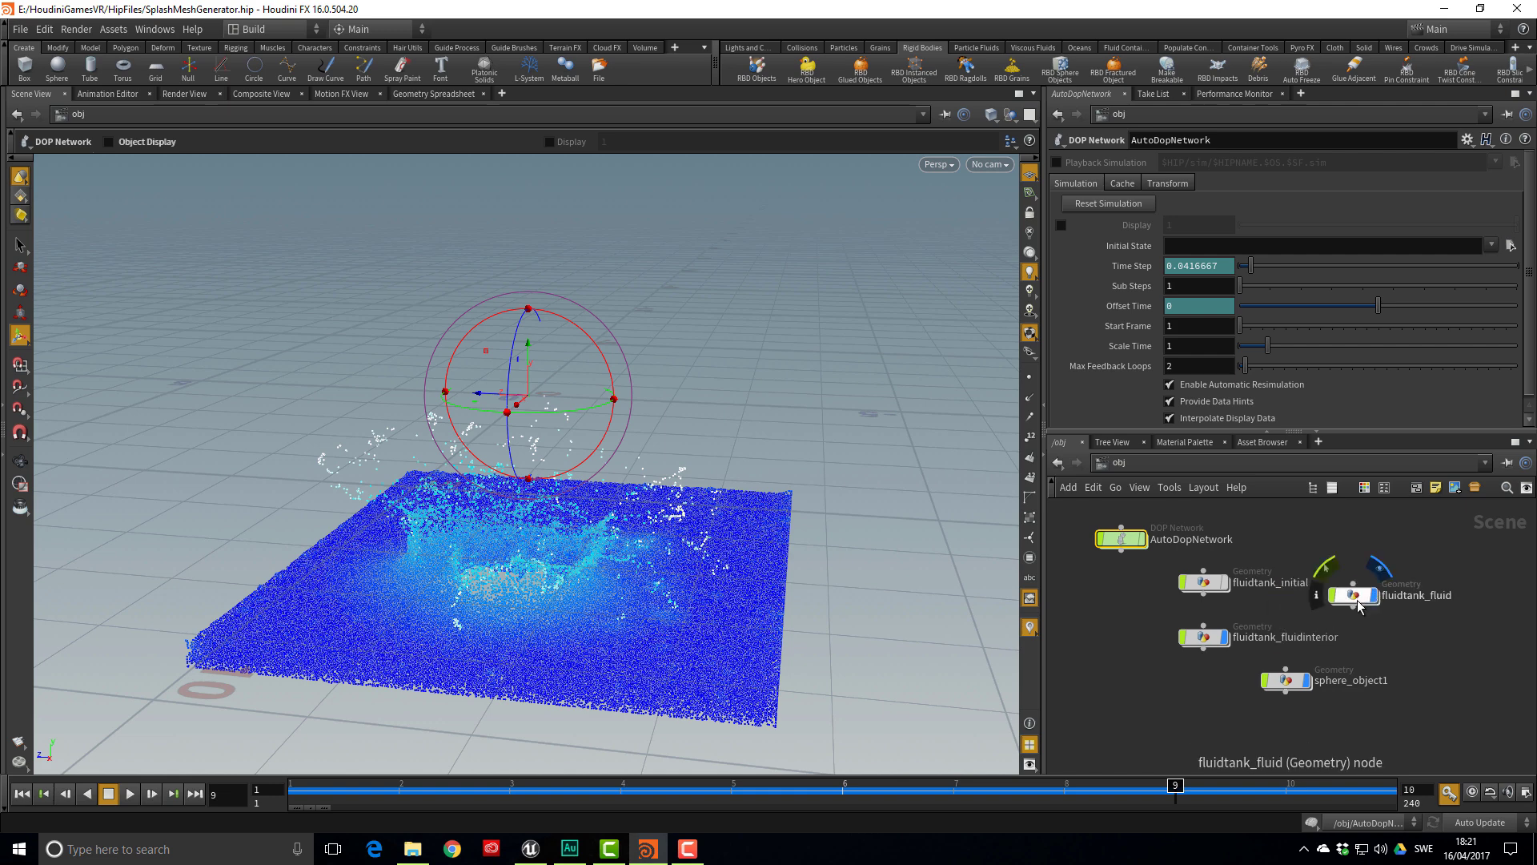
{"action": "double_click", "coordinate": [1359, 602]}
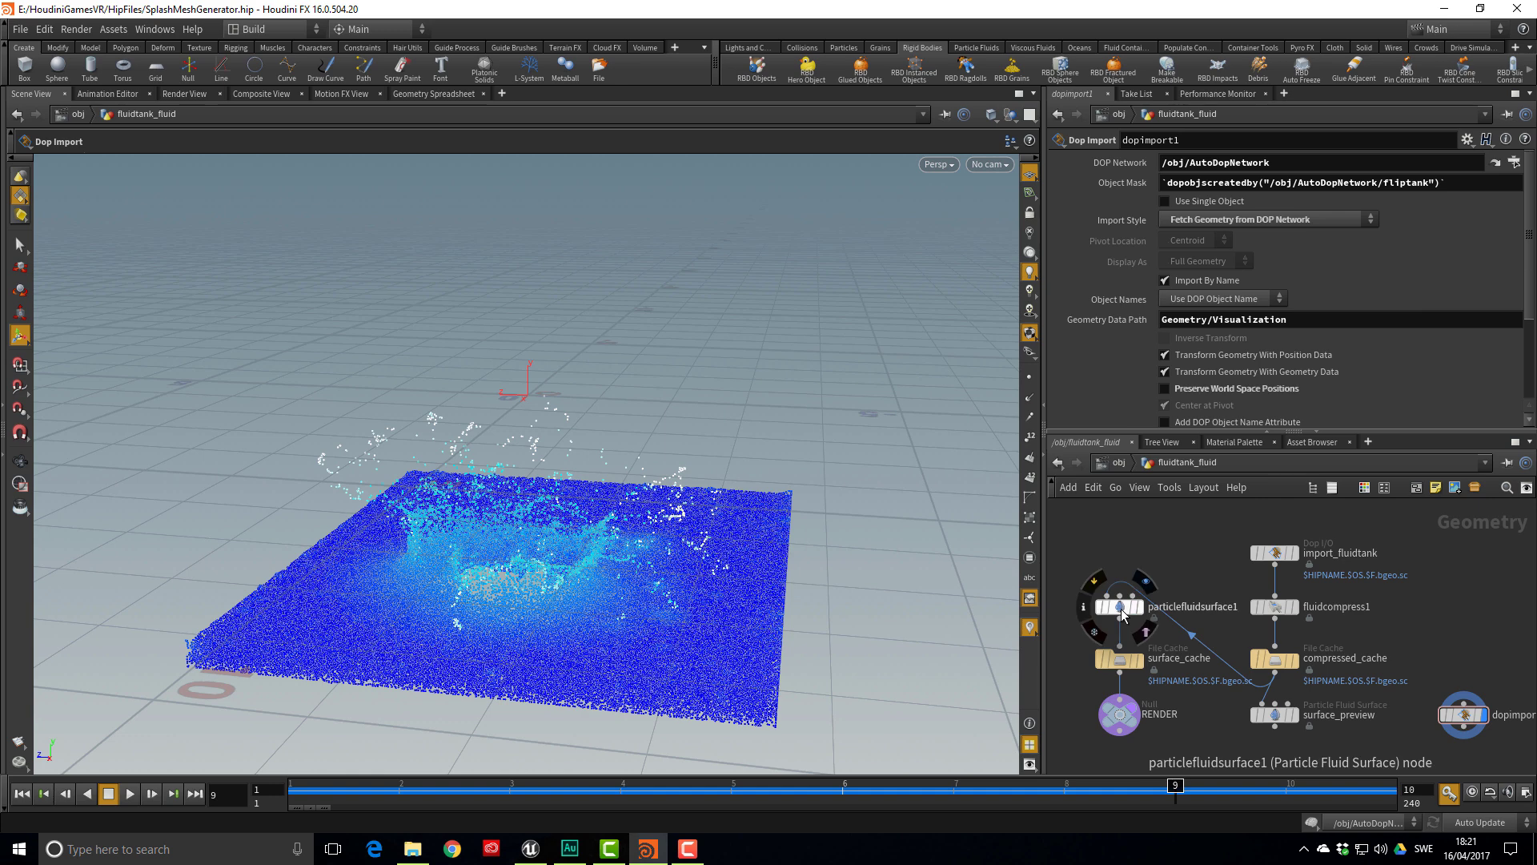
{"action": "left_click_drag", "start_coordinate": [1121, 609], "coordinate": [1459, 570]}
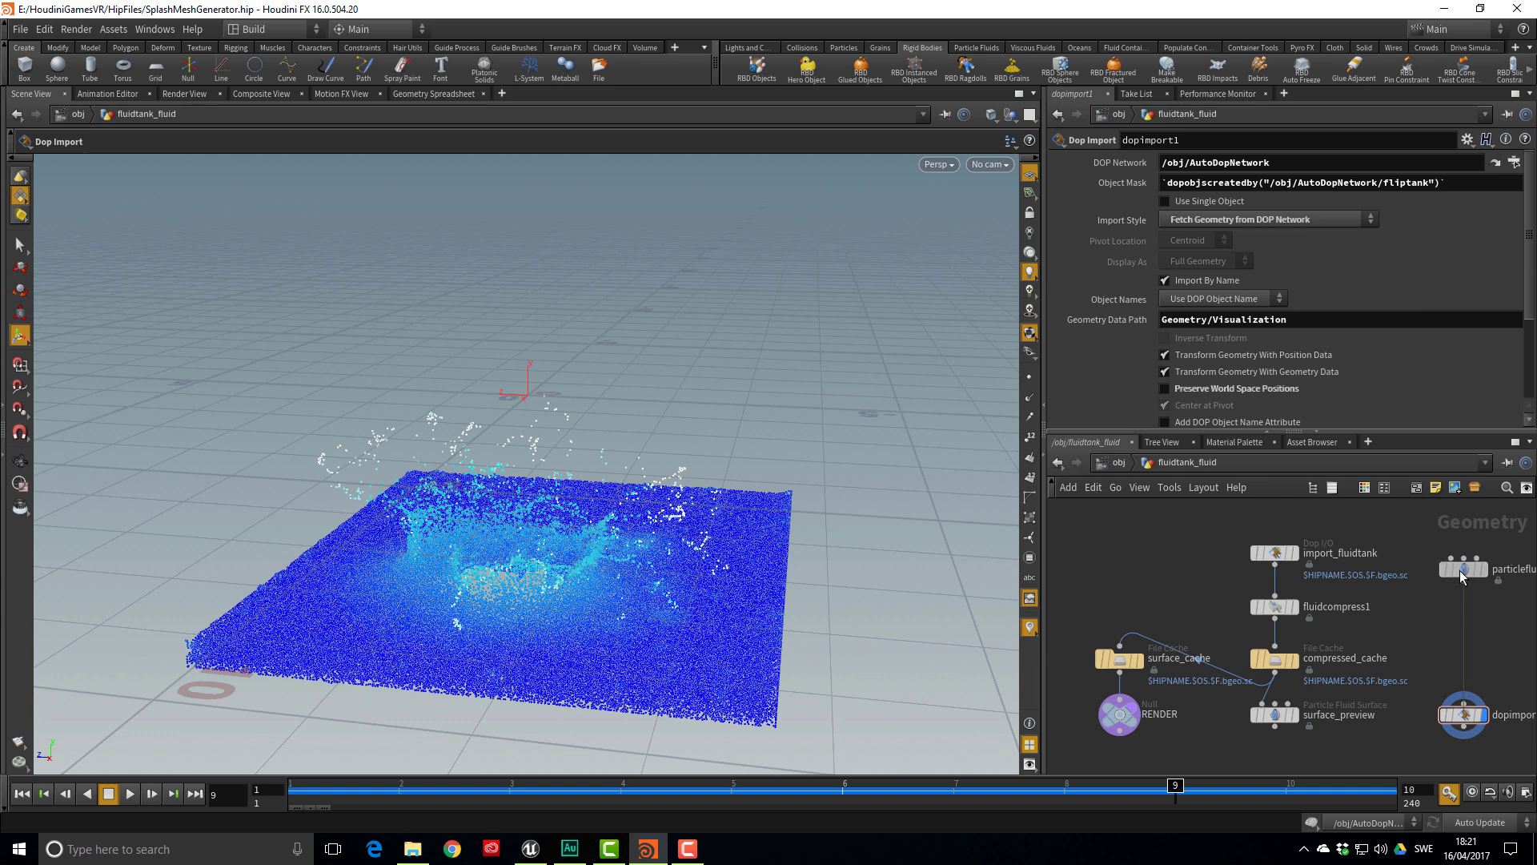
Display the import_fluidtank particles and connect that node's output to the first input of particlefluidsurface1
{"action": "scroll", "coordinate": [1454, 598], "scroll_direction": "up", "scroll_amount": 2}
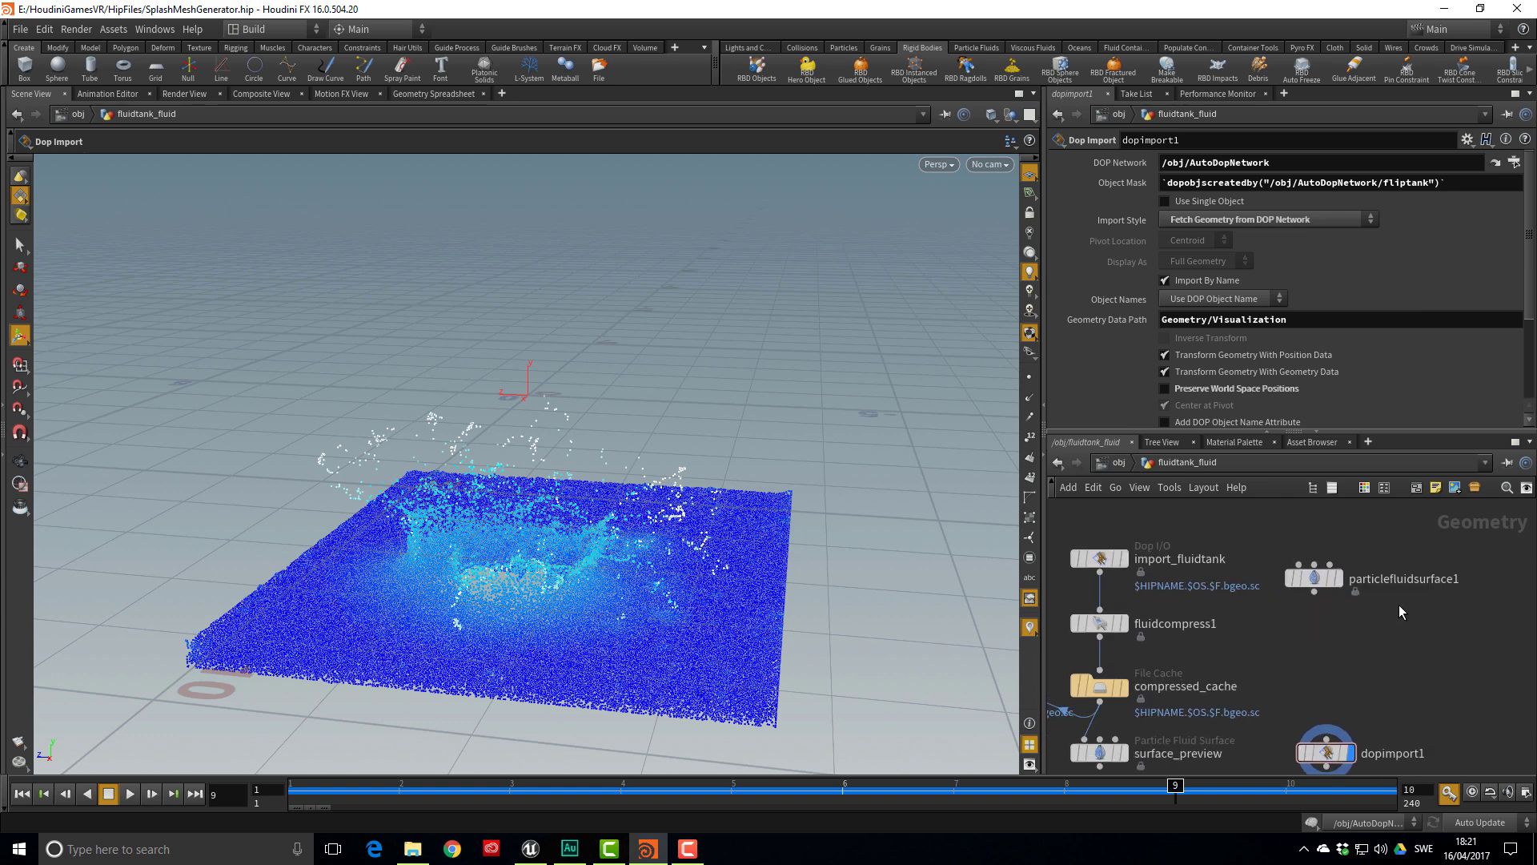
{"action": "scroll", "coordinate": [1400, 606], "scroll_direction": "up", "scroll_amount": 1}
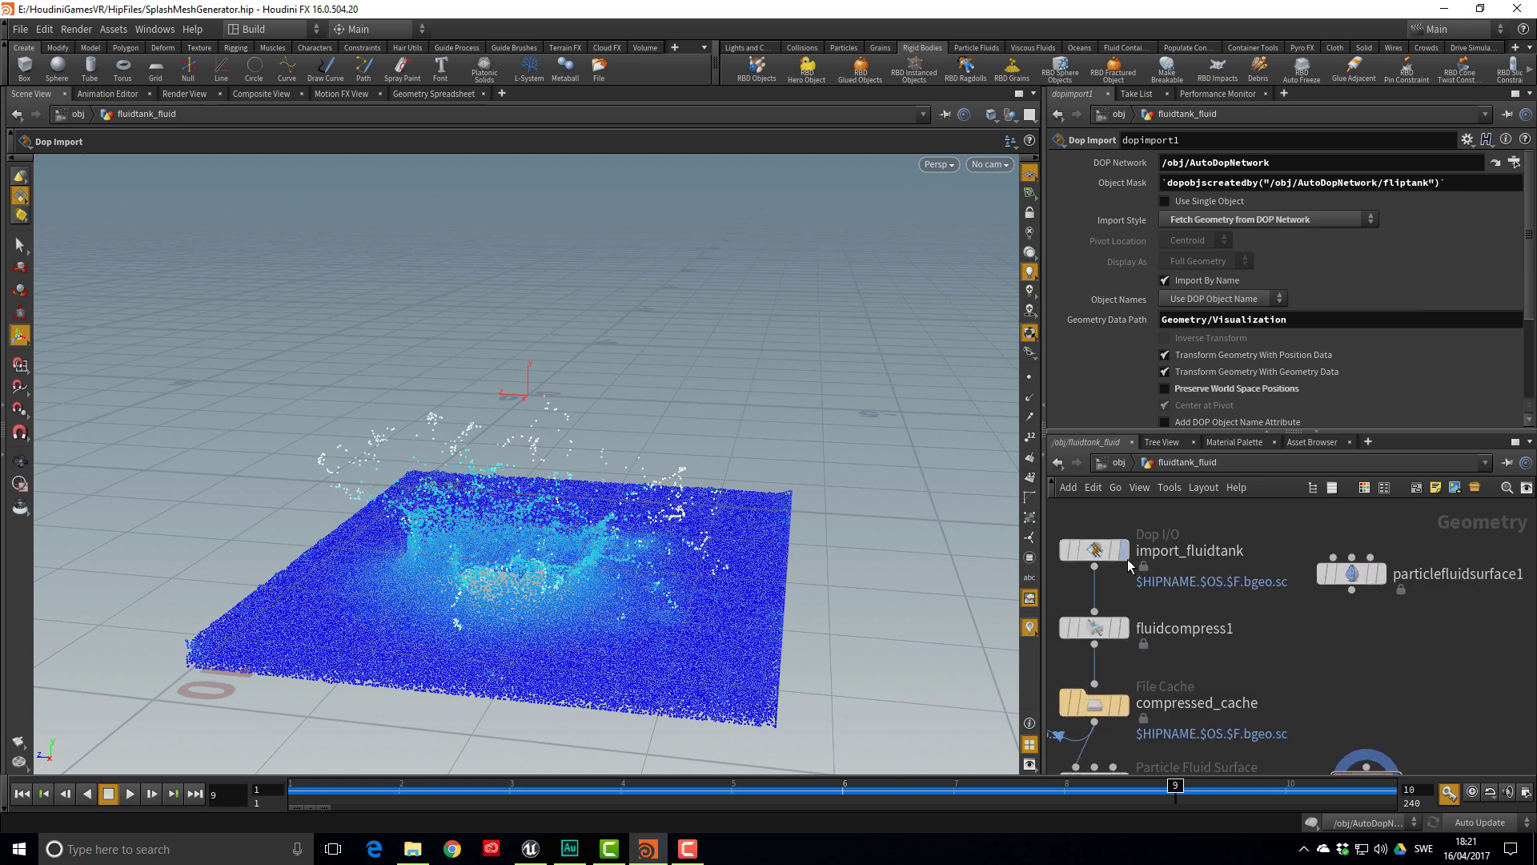
{"action": "left_click", "coordinate": [1126, 555]}
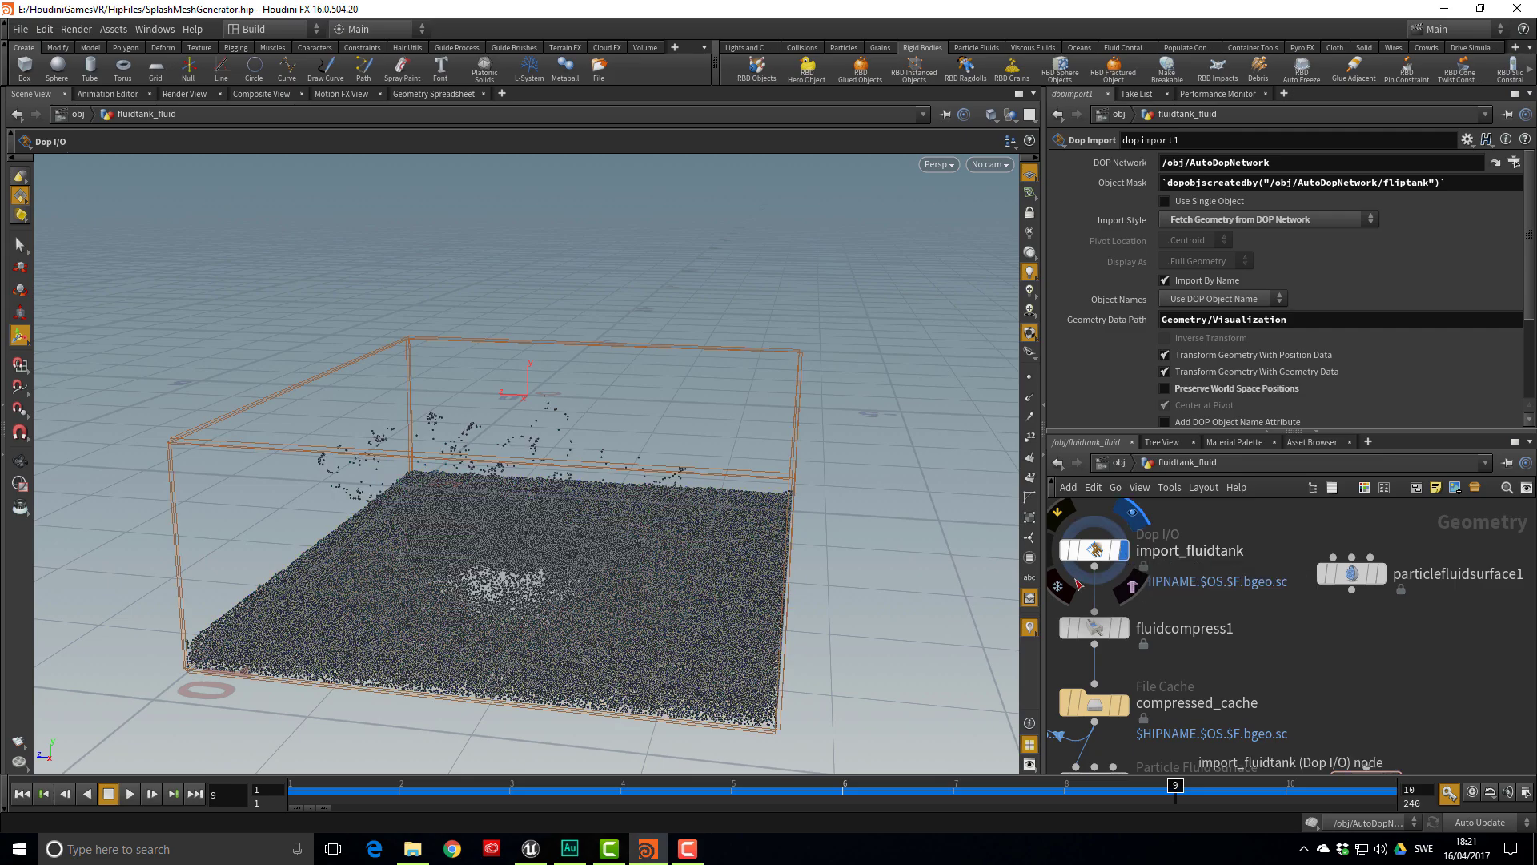
{"action": "left_click_drag", "start_coordinate": [959, 578], "coordinate": [761, 568]}
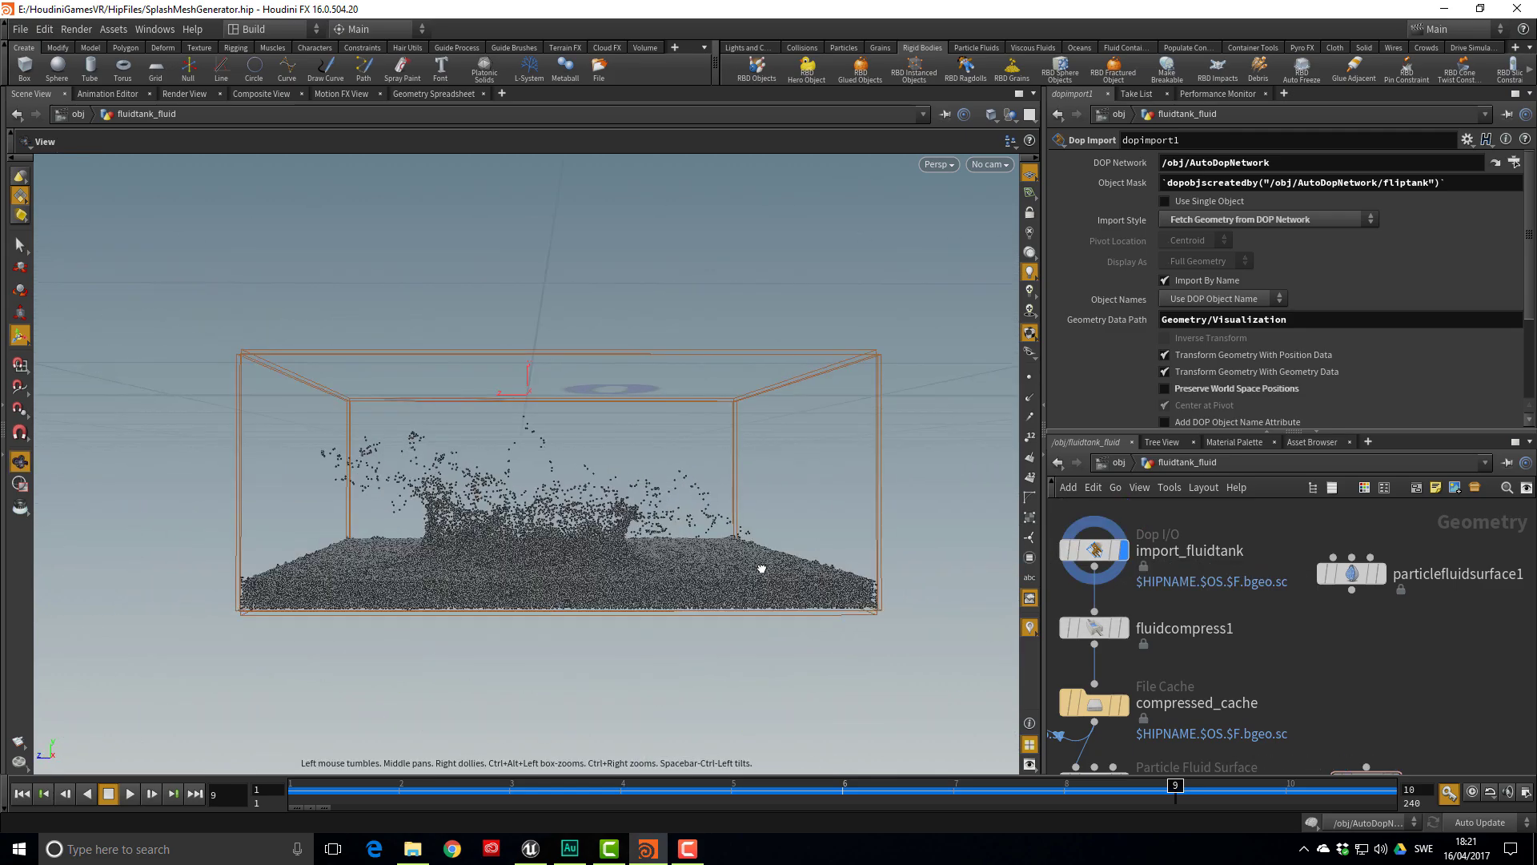
{"action": "left_click", "coordinate": [1094, 565]}
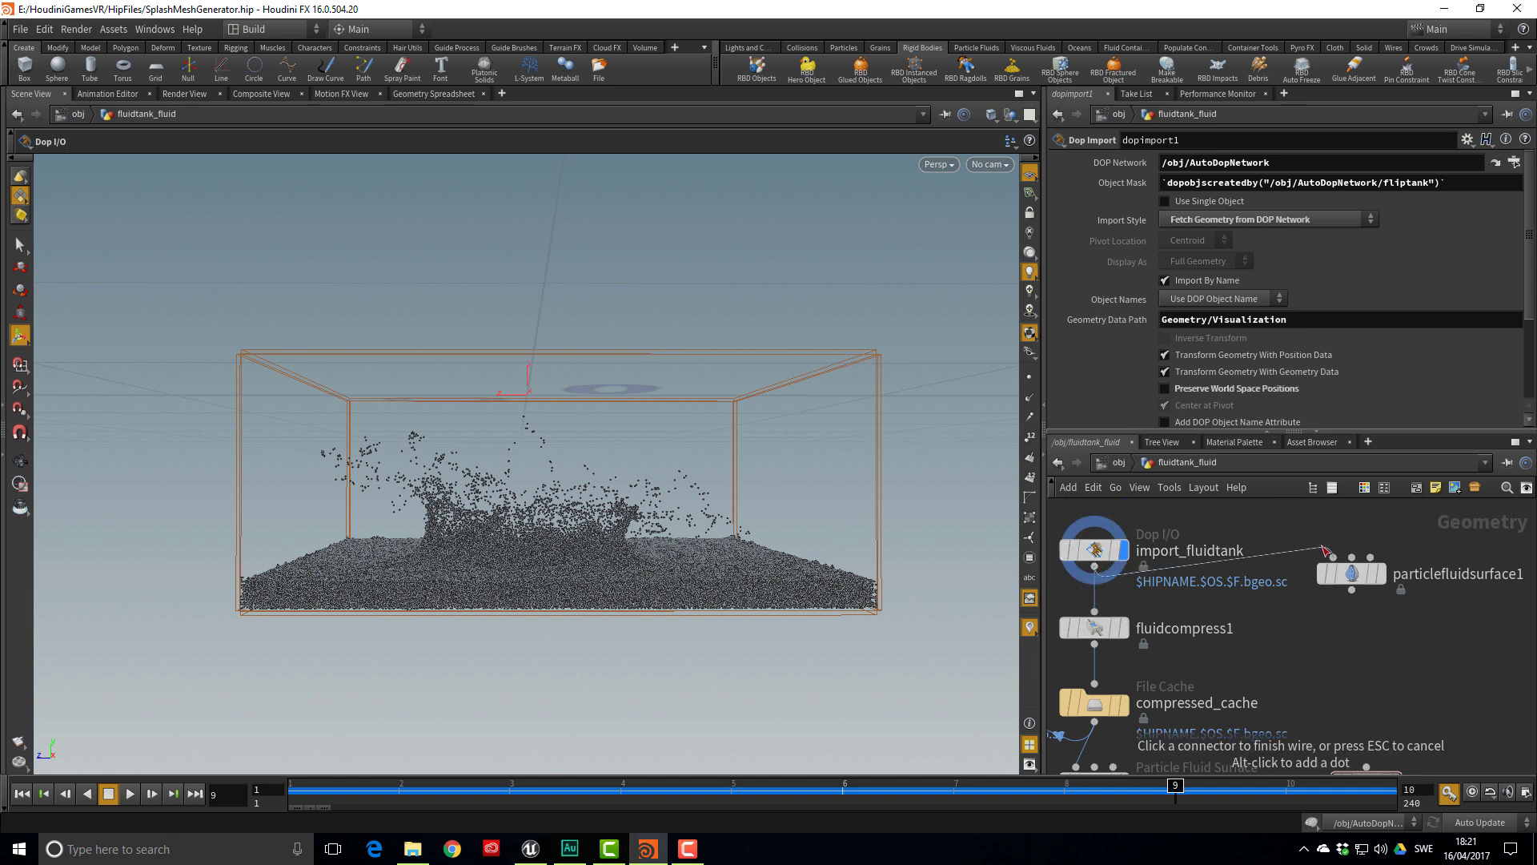
{"action": "left_click", "coordinate": [1336, 558]}
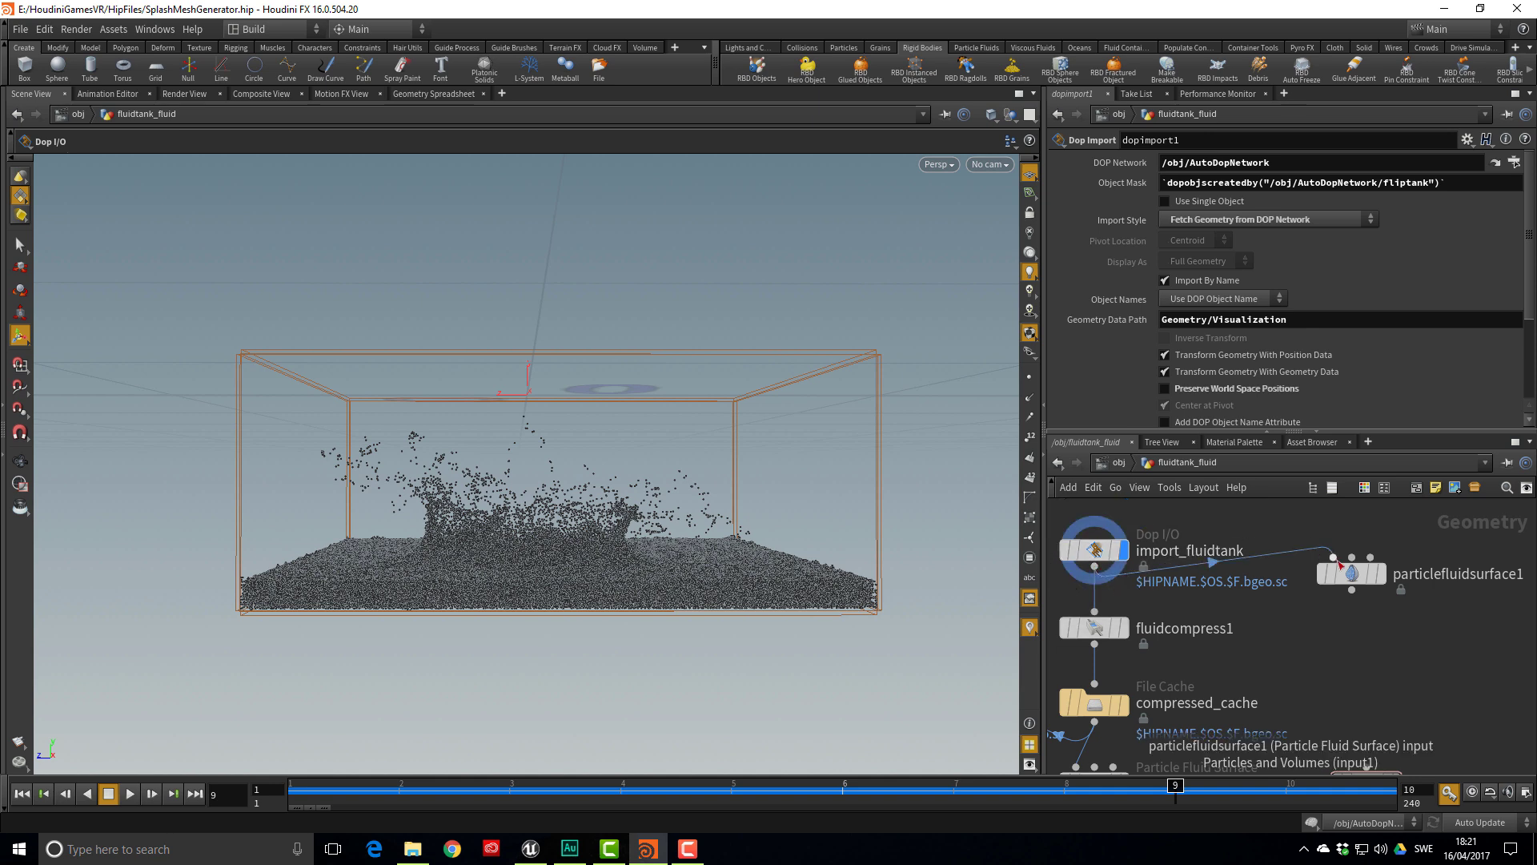
Display particlefluidsurface1 and inspect the generated splash mesh from the side and from above
{"action": "left_click", "coordinate": [1379, 582]}
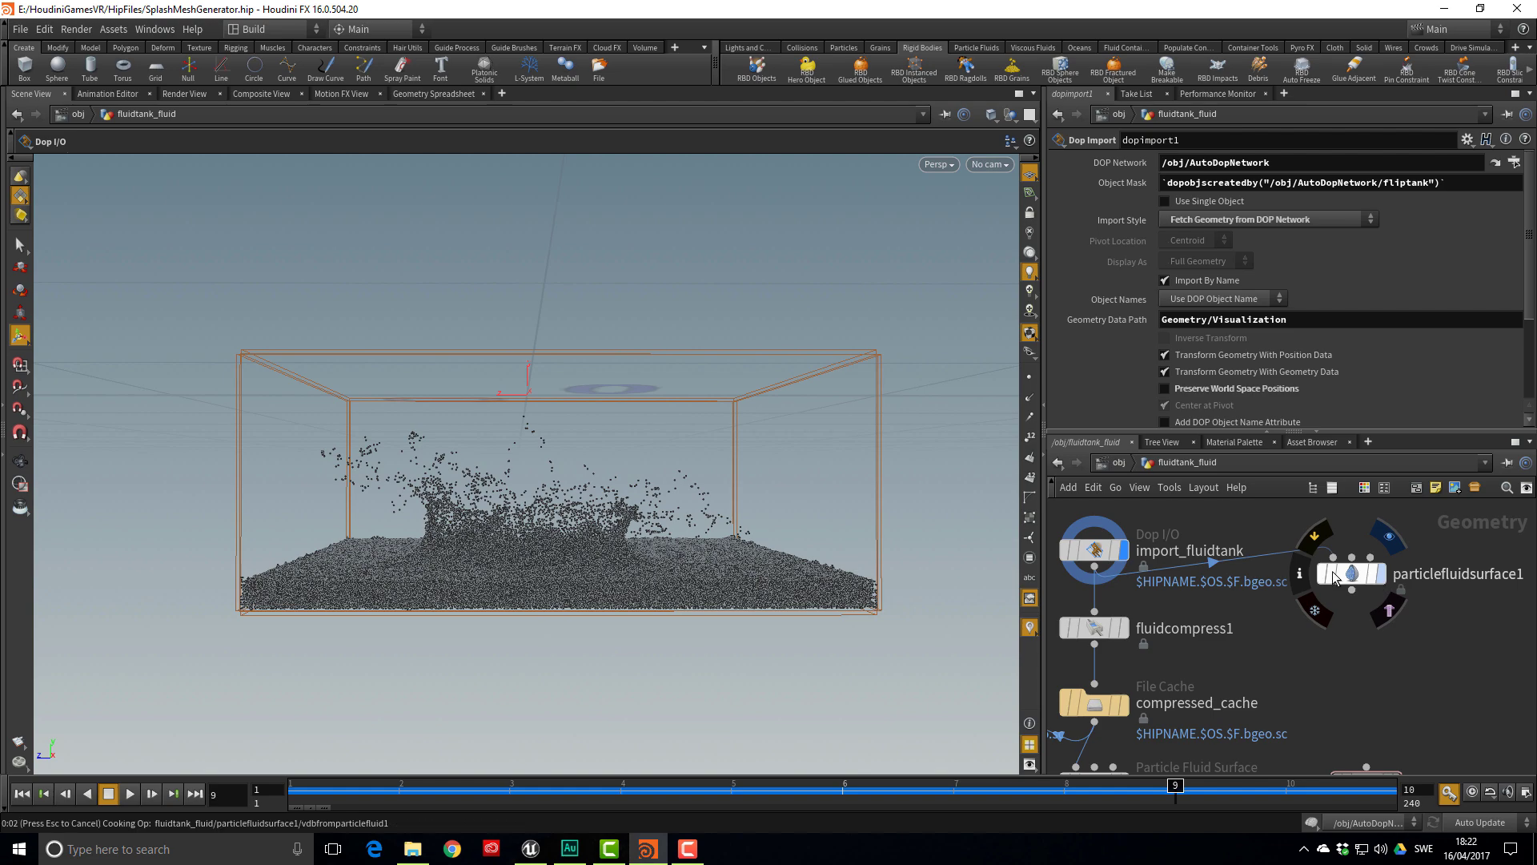
{"action": "left_click_drag", "start_coordinate": [700, 597], "coordinate": [865, 594]}
{"action": "key", "text": "Return"}
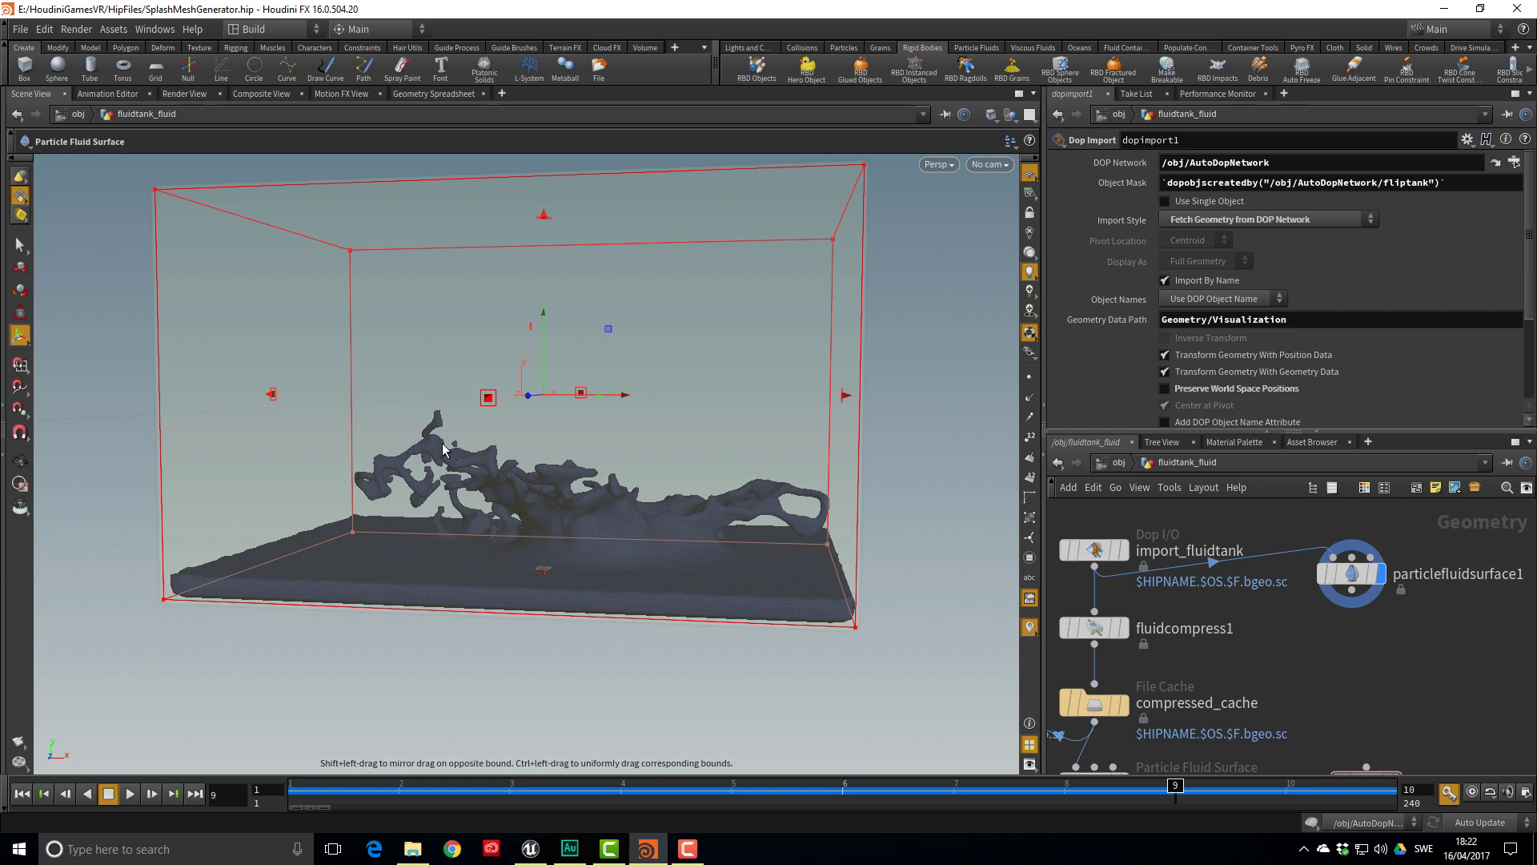
{"action": "left_click_drag", "start_coordinate": [785, 496], "coordinate": [471, 519]}
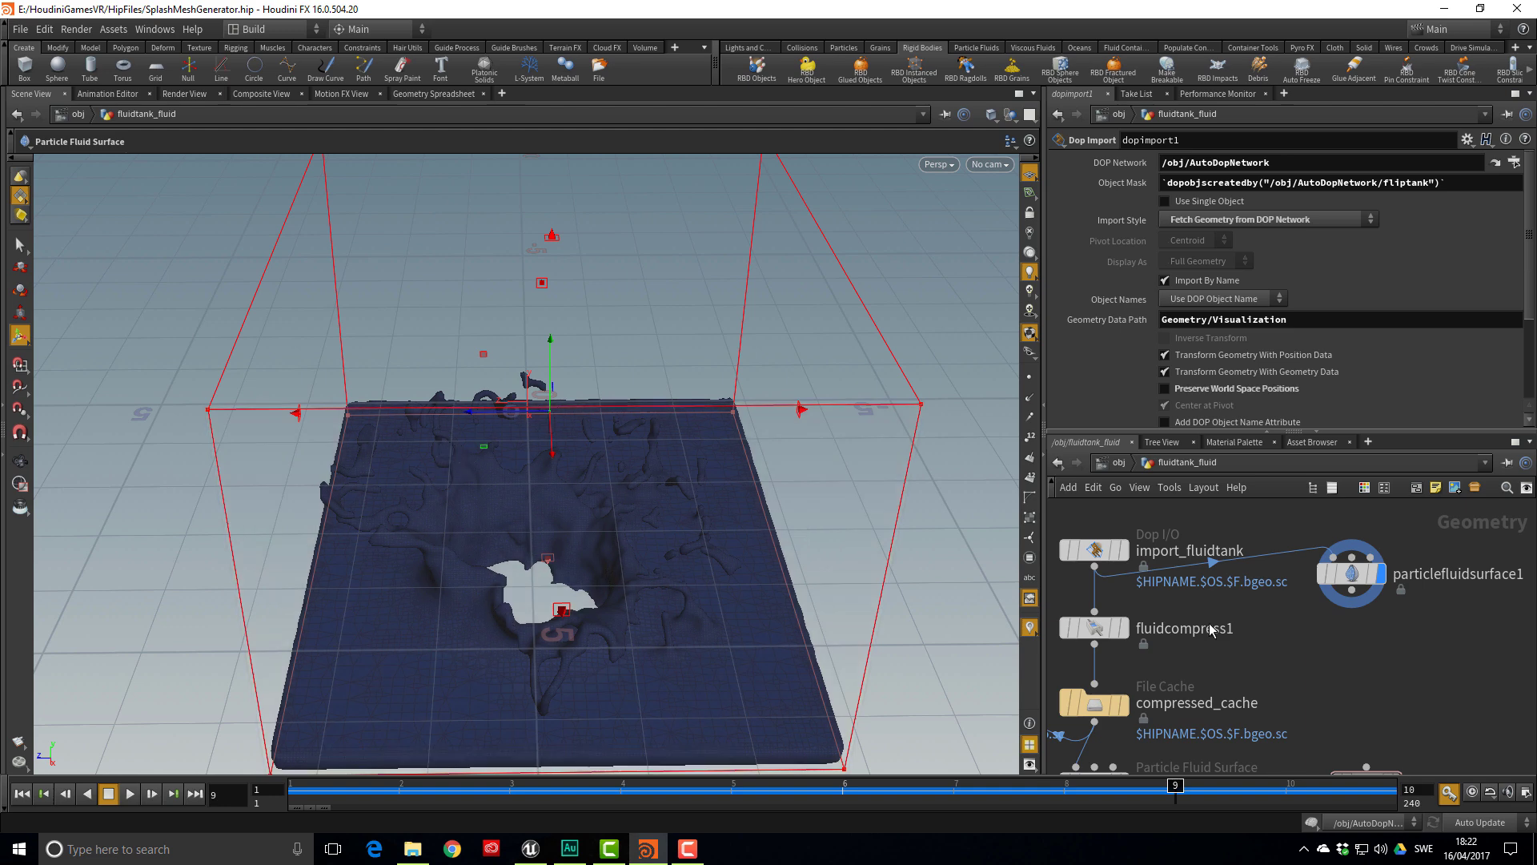
Add a Point Wrangle node connected to the output of particlefluidsurface1
{"action": "middle_click_drag", "start_coordinate": [1391, 669], "coordinate": [1386, 628]}
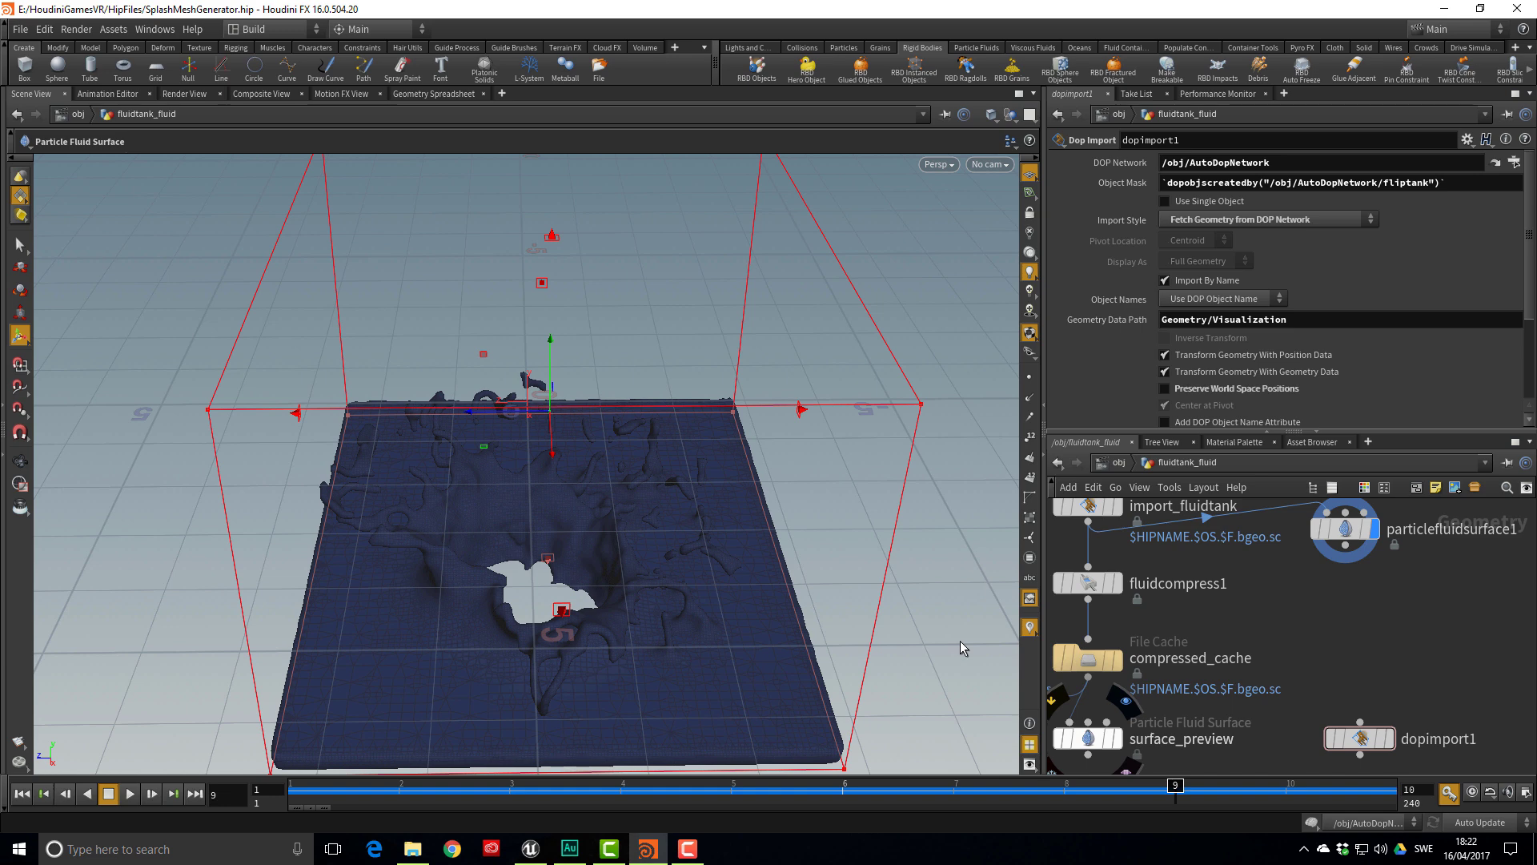
{"action": "left_click", "coordinate": [1345, 547]}
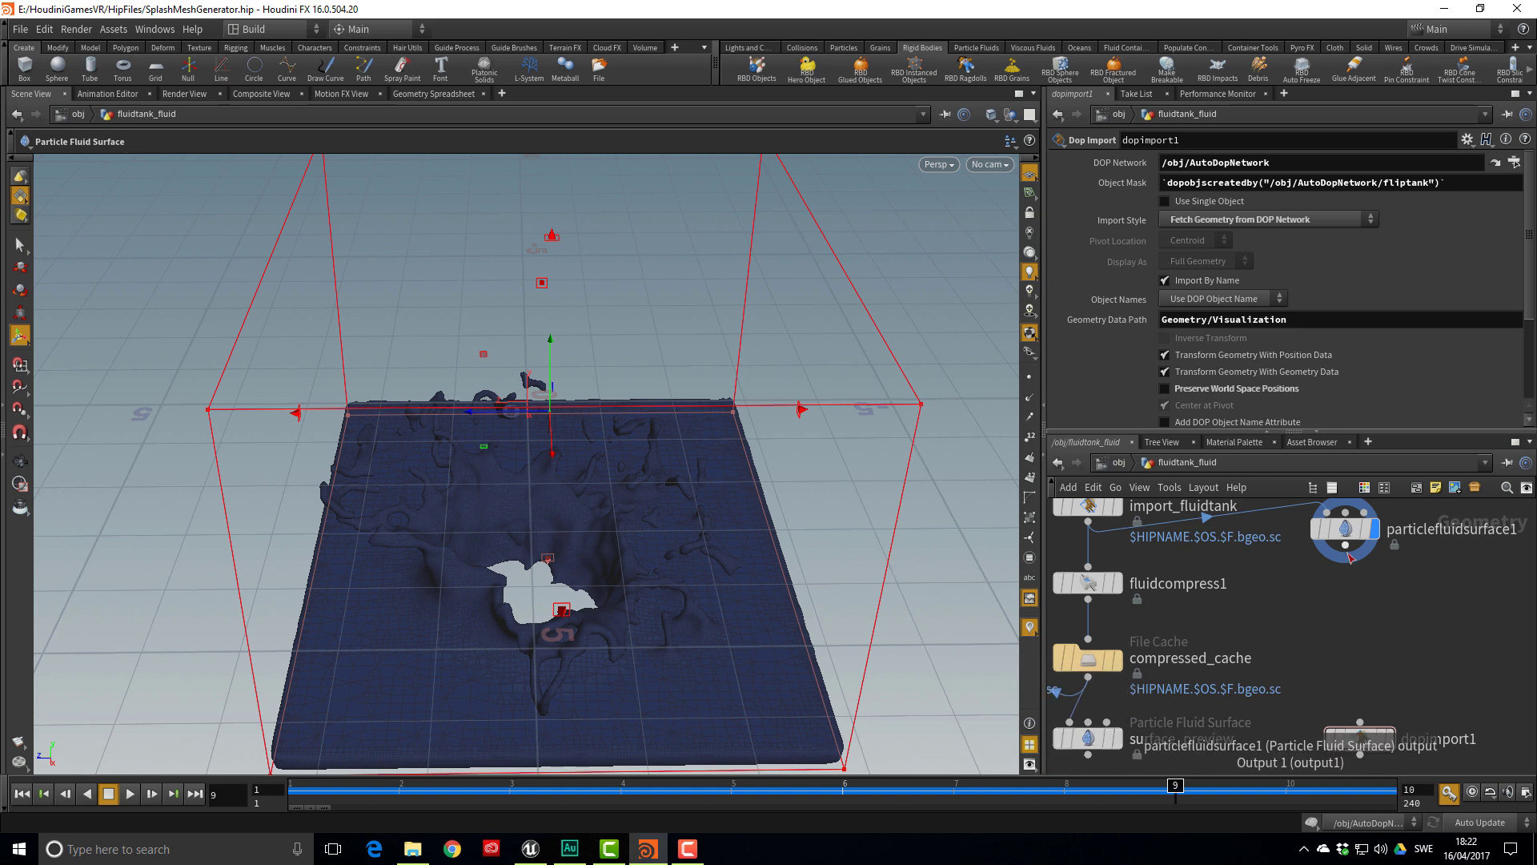
{"action": "key", "text": "Tab"}
{"action": "type", "text": "pointw"}
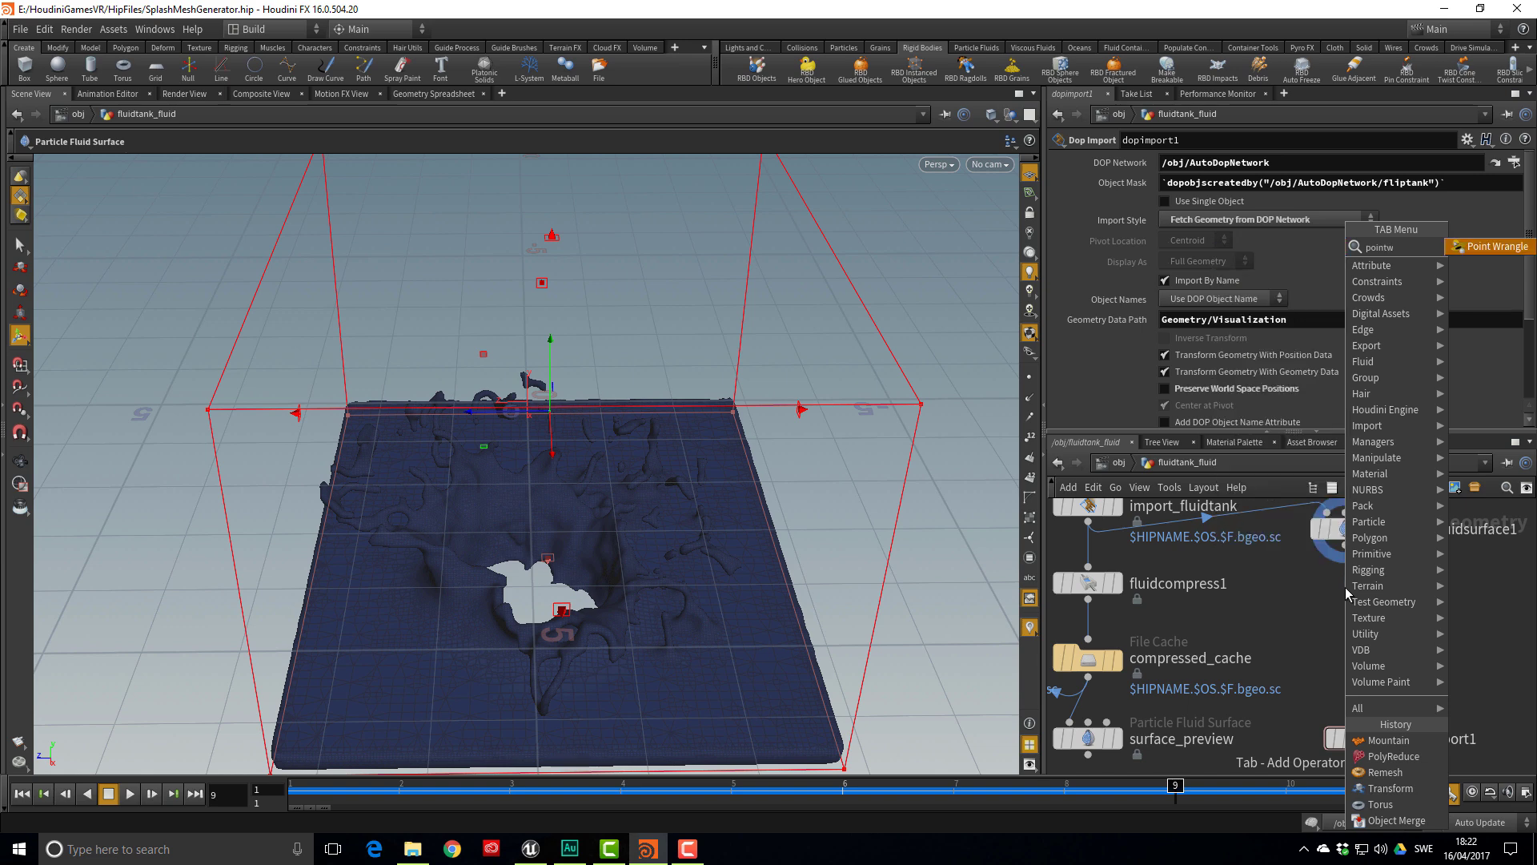
{"action": "key", "text": "Return"}
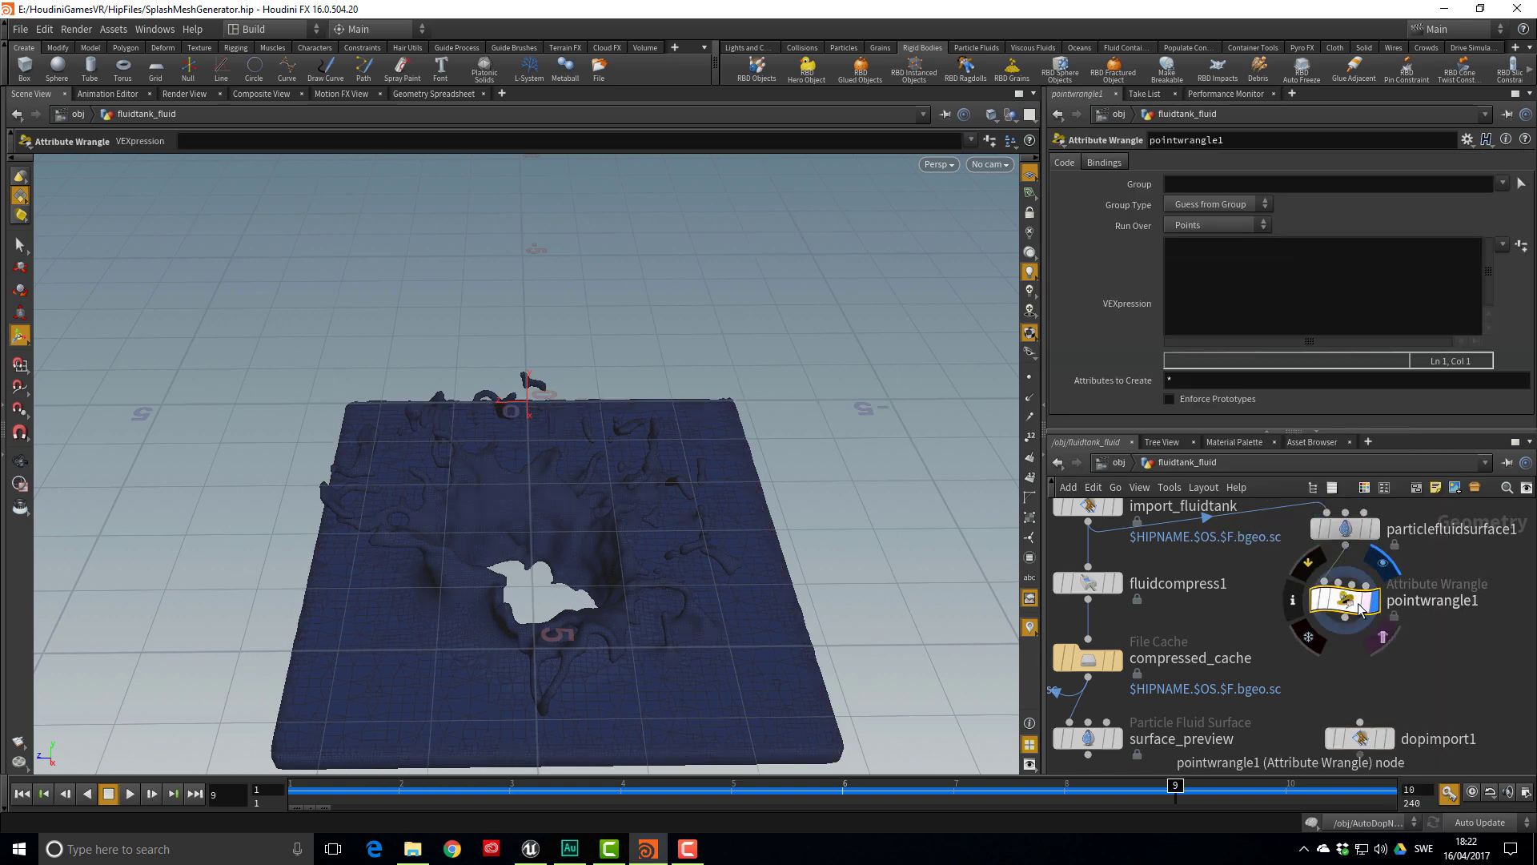
Display pointwrangle1 and set its VEXpression to "f@moving = length(@v);"
{"action": "left_click", "coordinate": [1375, 604]}
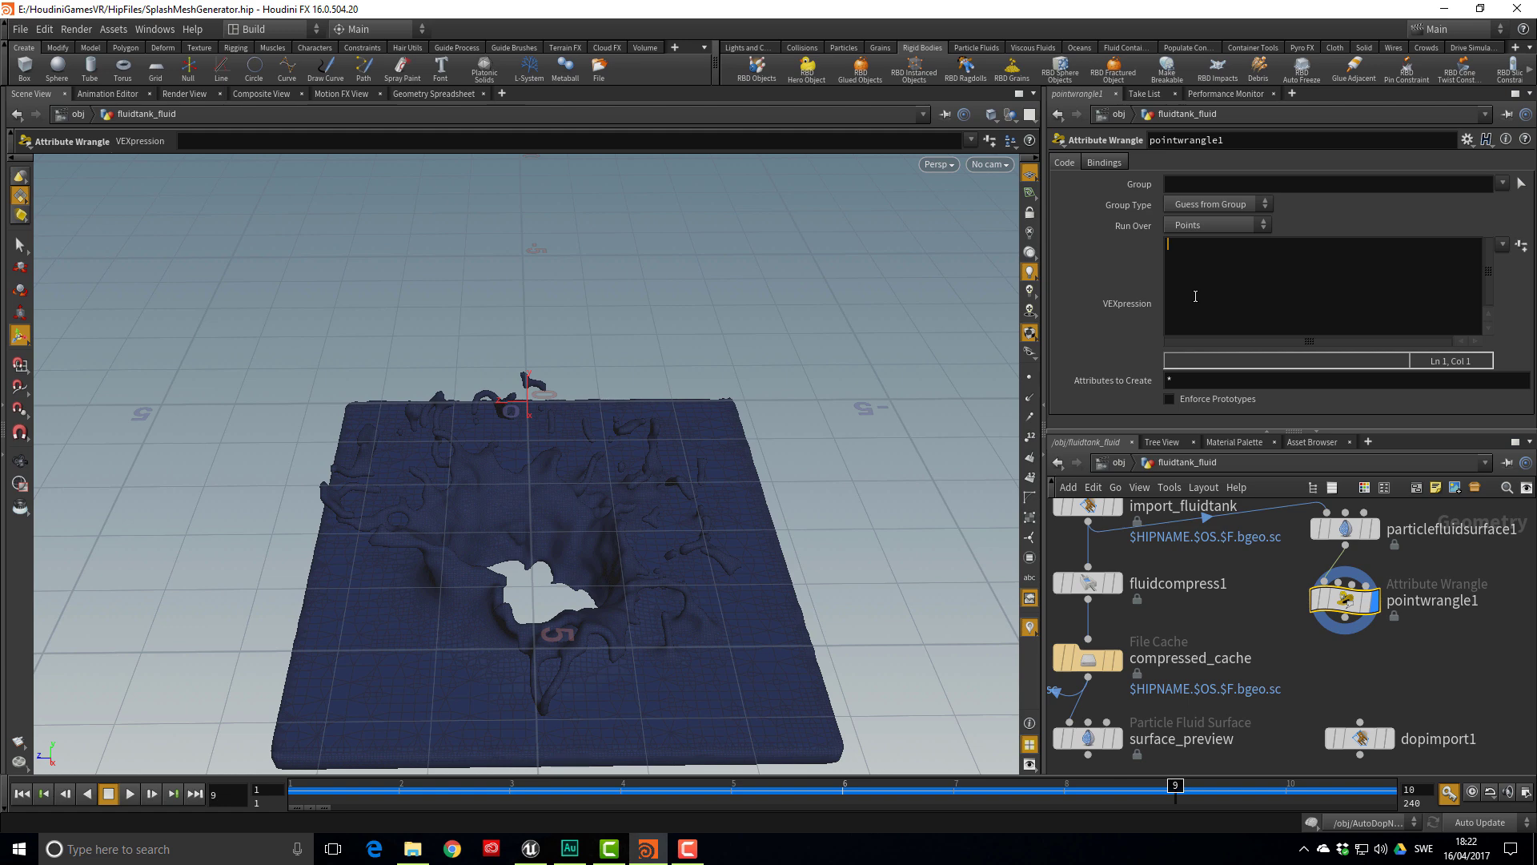
{"action": "type", "text": "f@moving = le"}
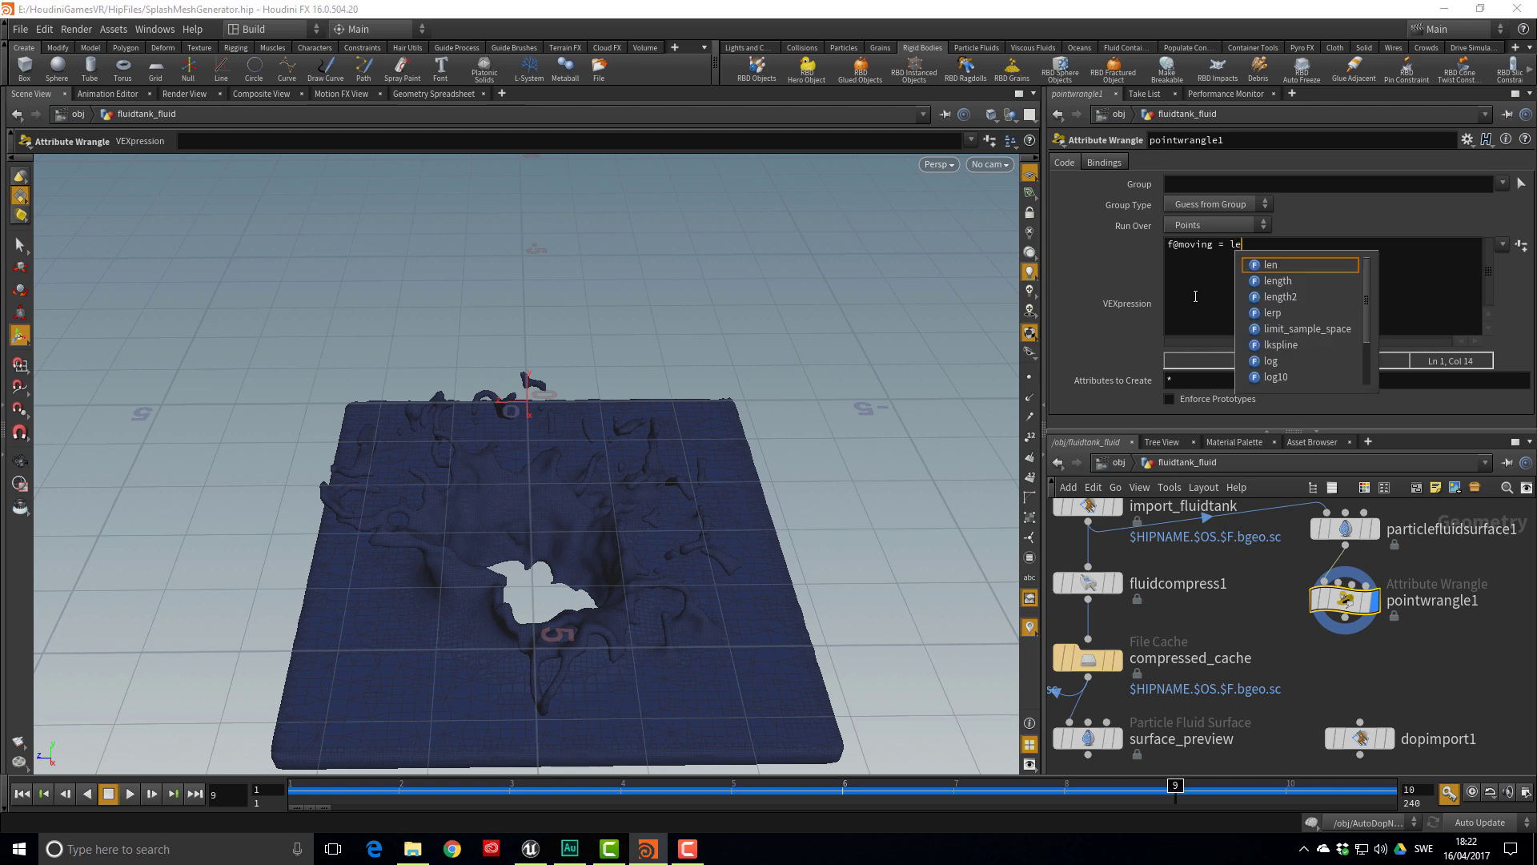
{"action": "type", "text": "nght(t/"}
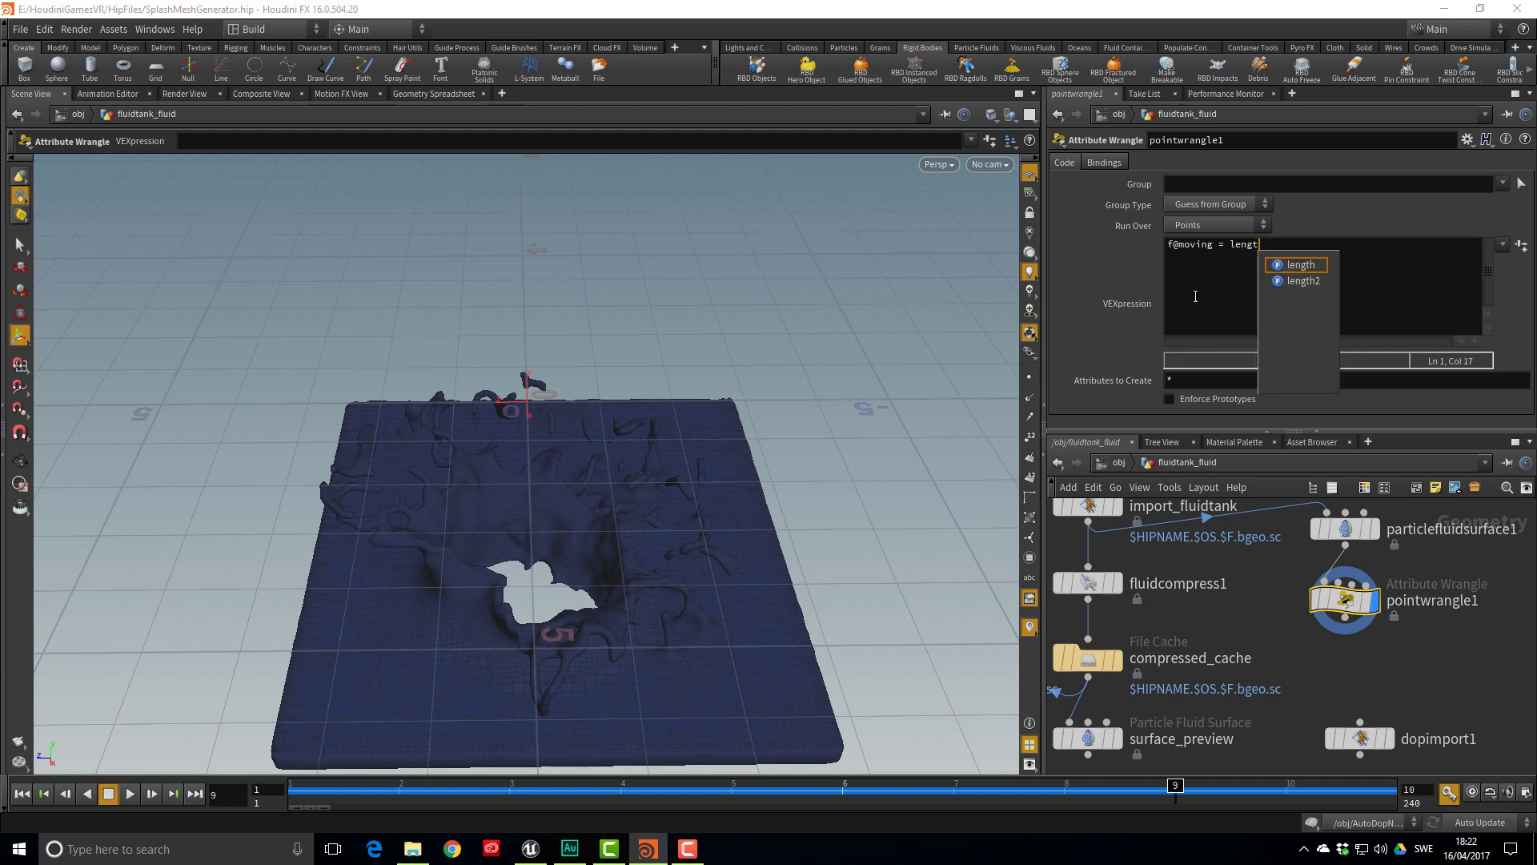
{"action": "key", "text": "BackSpace"}
{"action": "type", "text": "("}
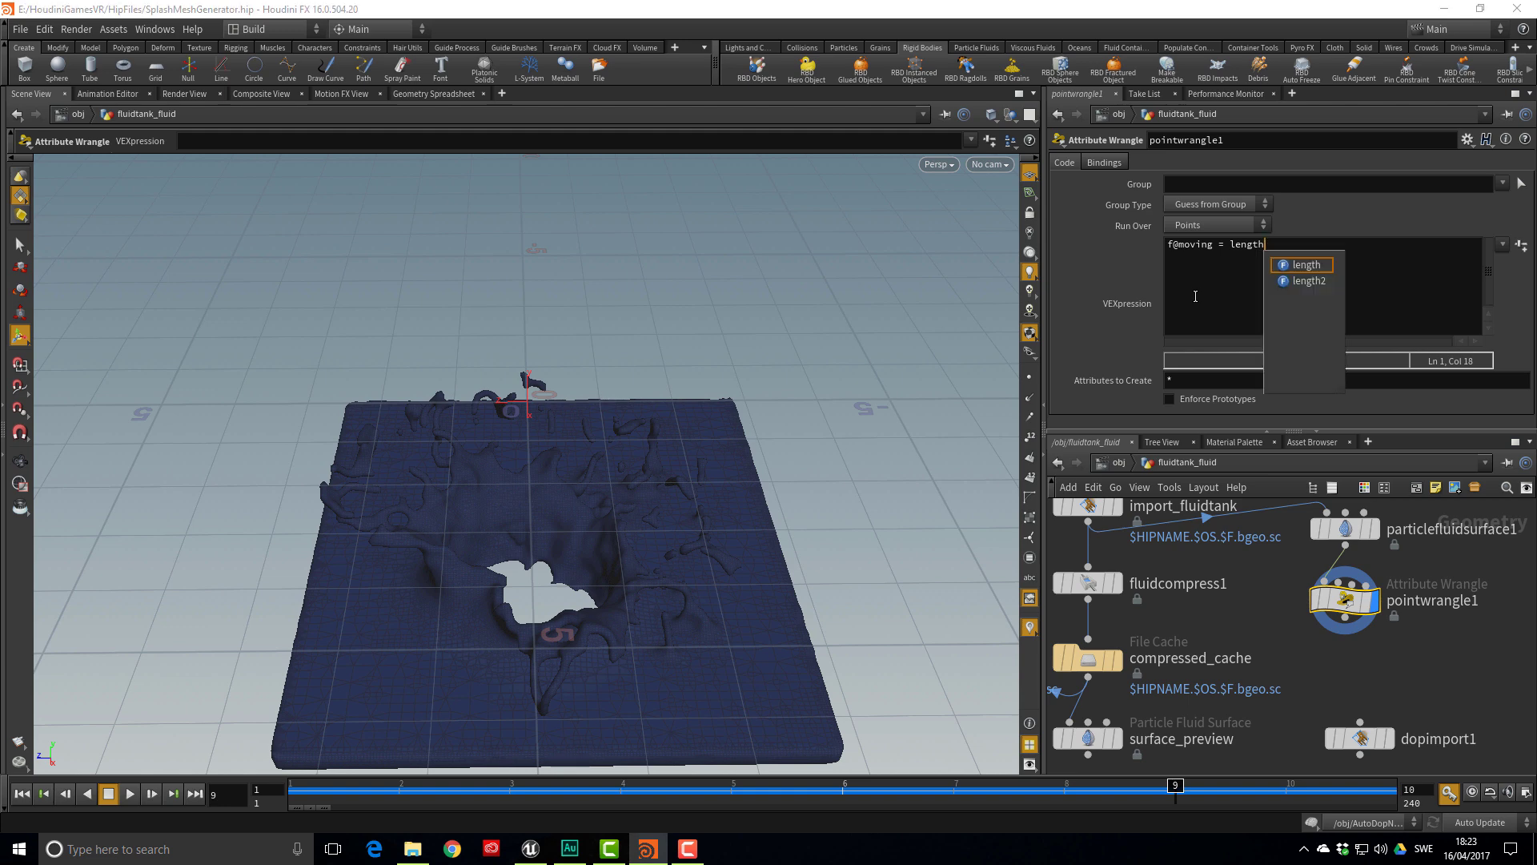
{"action": "type", "text": "@"}
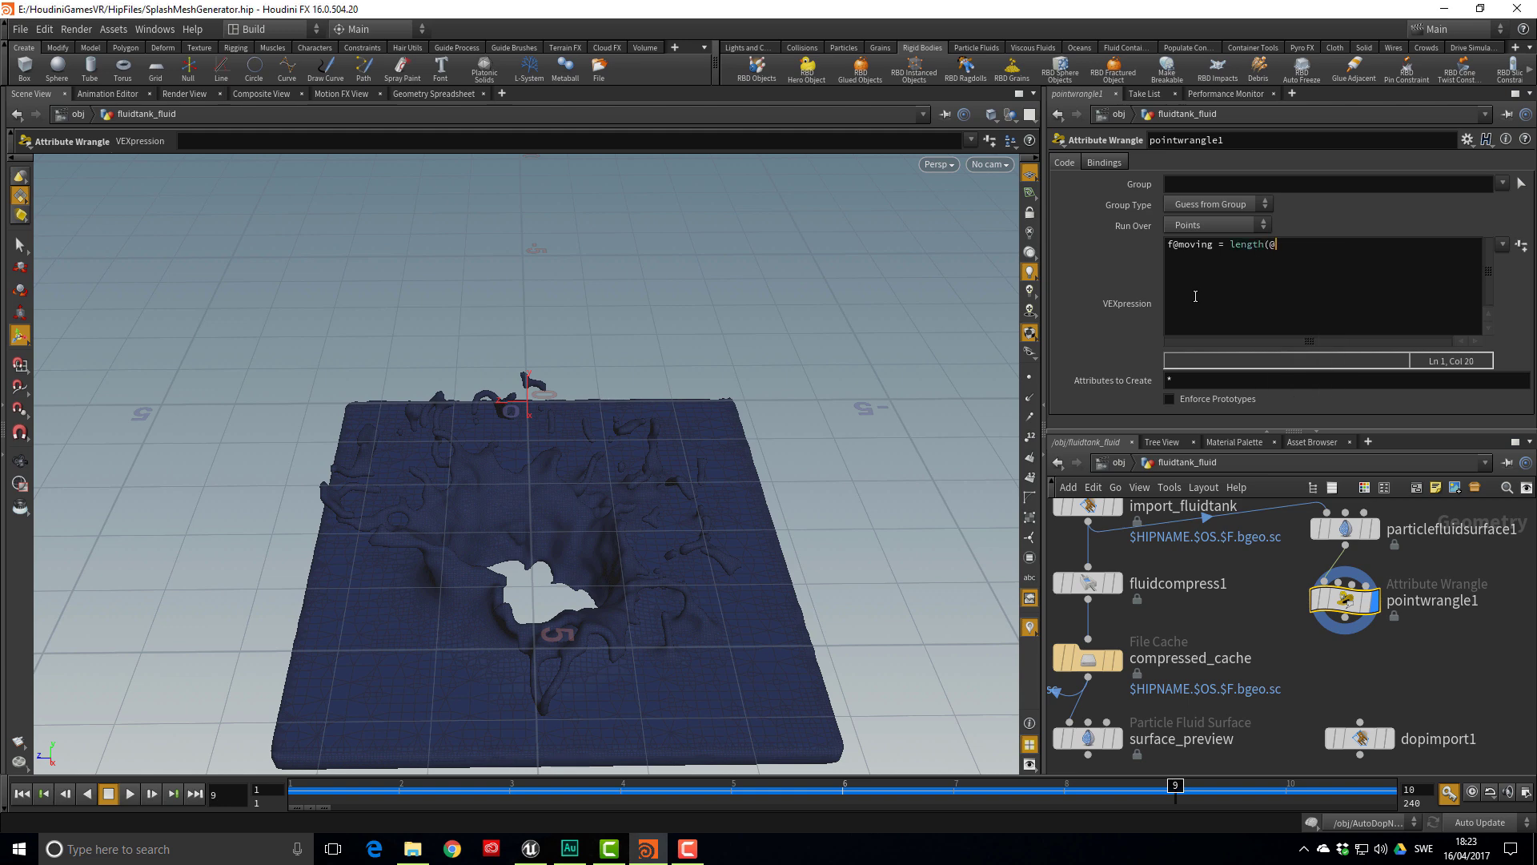
{"action": "type", "text": "v);"}
{"action": "left_click", "coordinate": [1441, 644]}
Check the values of the moving attribute for pointwrangle1 in the geometry spreadsheet, then return to the 3D scene view
{"action": "mouse_move", "coordinate": [1357, 608]}
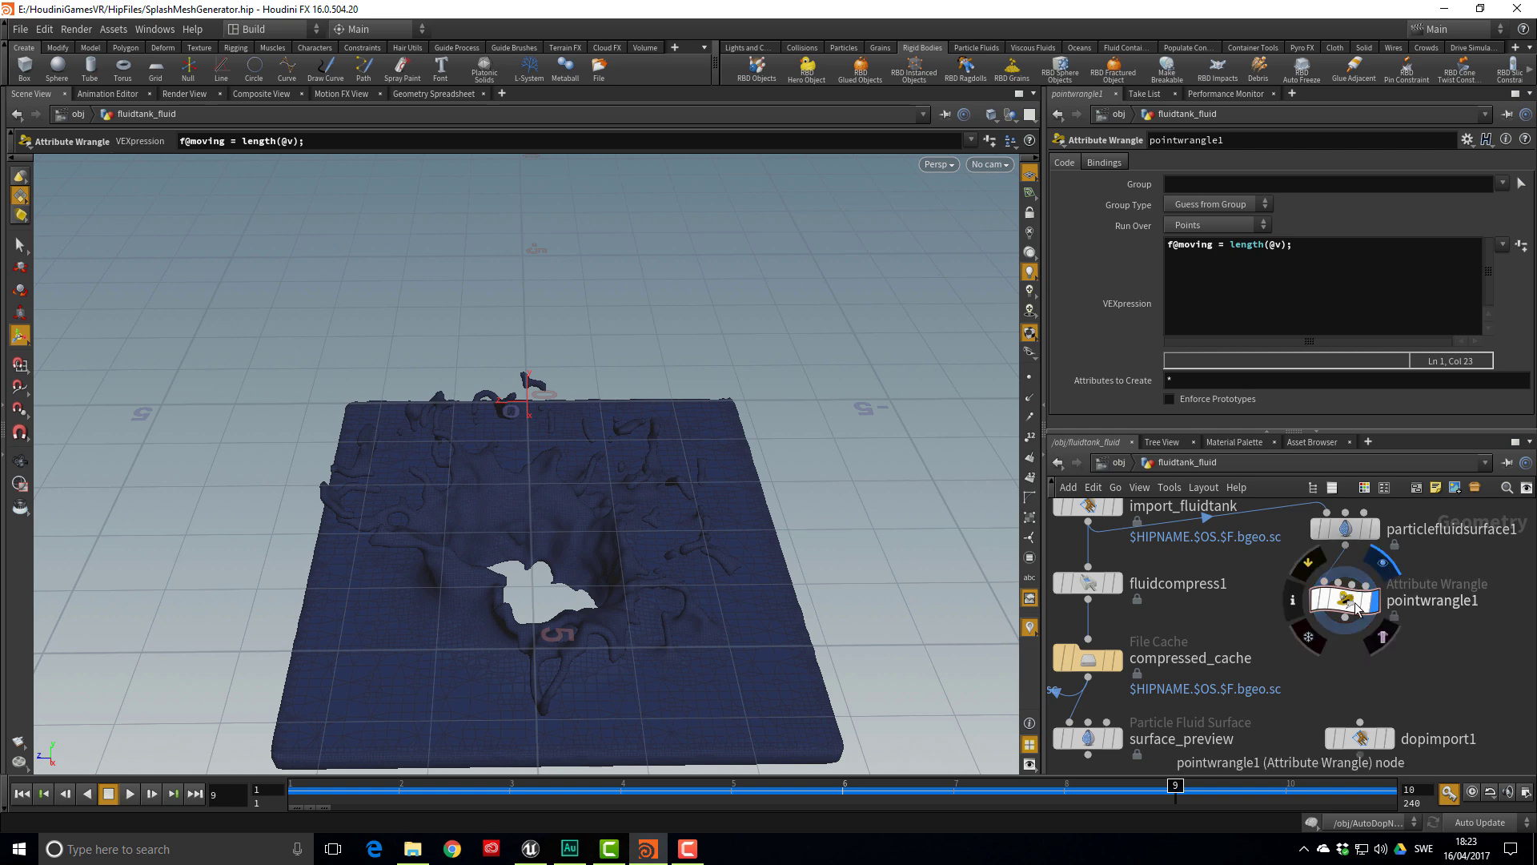
{"action": "left_click", "coordinate": [429, 93]}
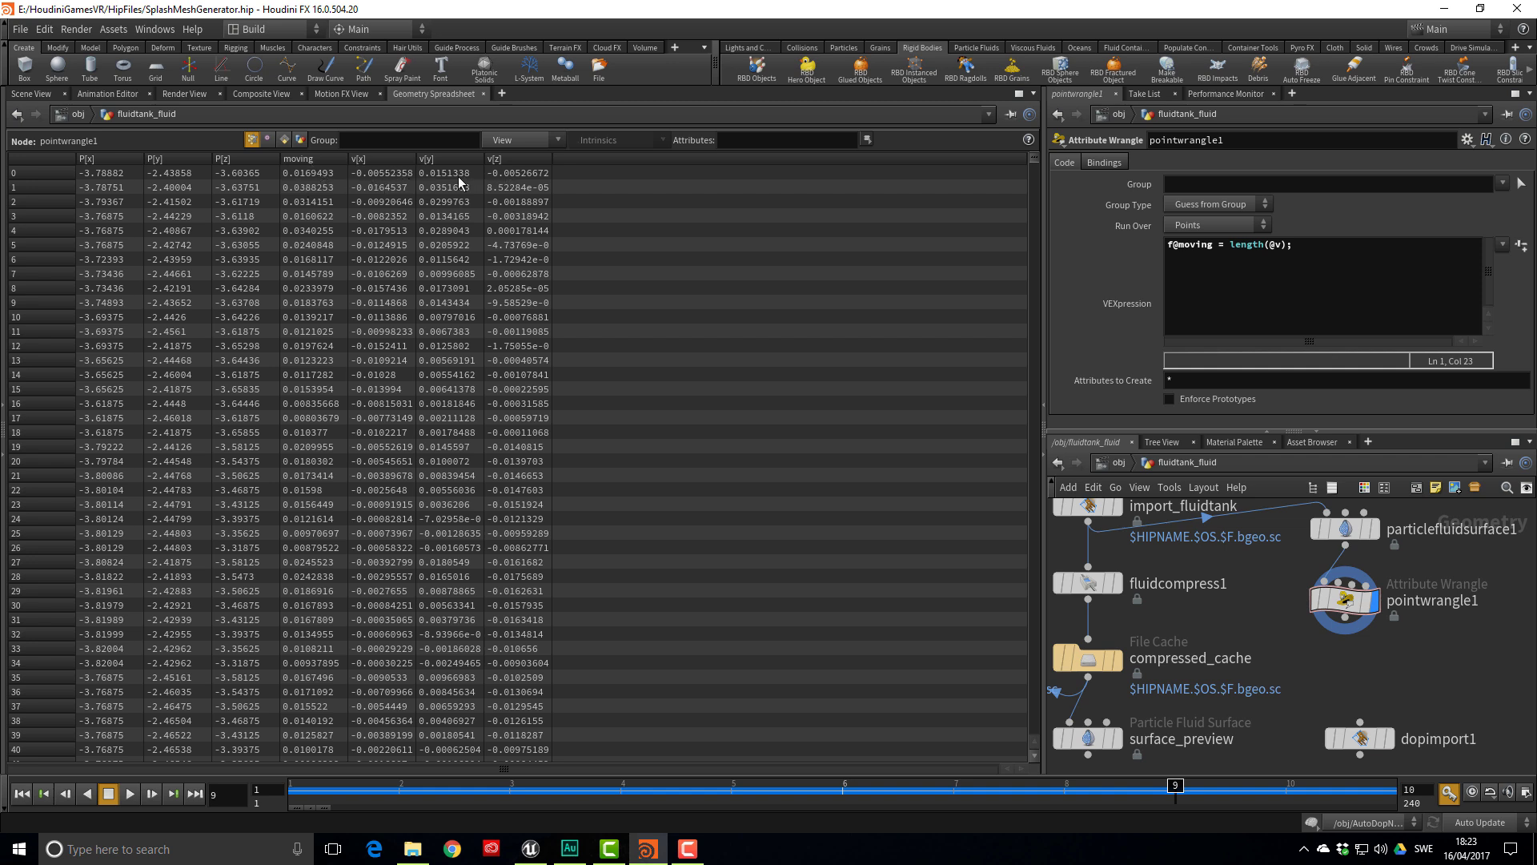
{"action": "left_click", "coordinate": [31, 93]}
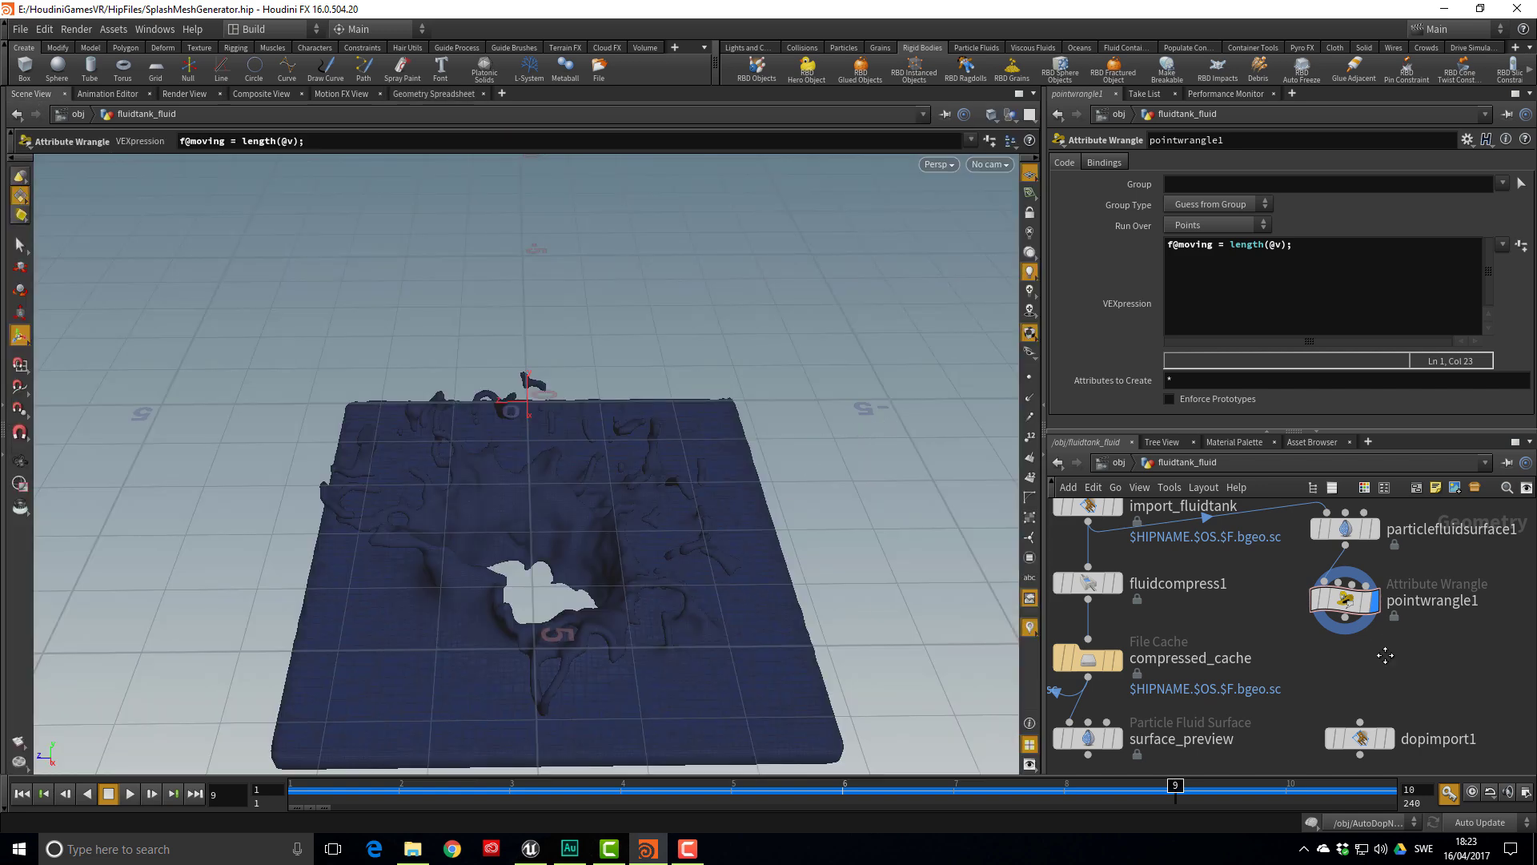
Move dopimport1 aside, add a Delete node connected to the output of pointwrangle1, and display it
{"action": "middle_click_drag", "start_coordinate": [1385, 655], "coordinate": [1371, 585]}
{"action": "left_click_drag", "start_coordinate": [1355, 671], "coordinate": [1107, 745]}
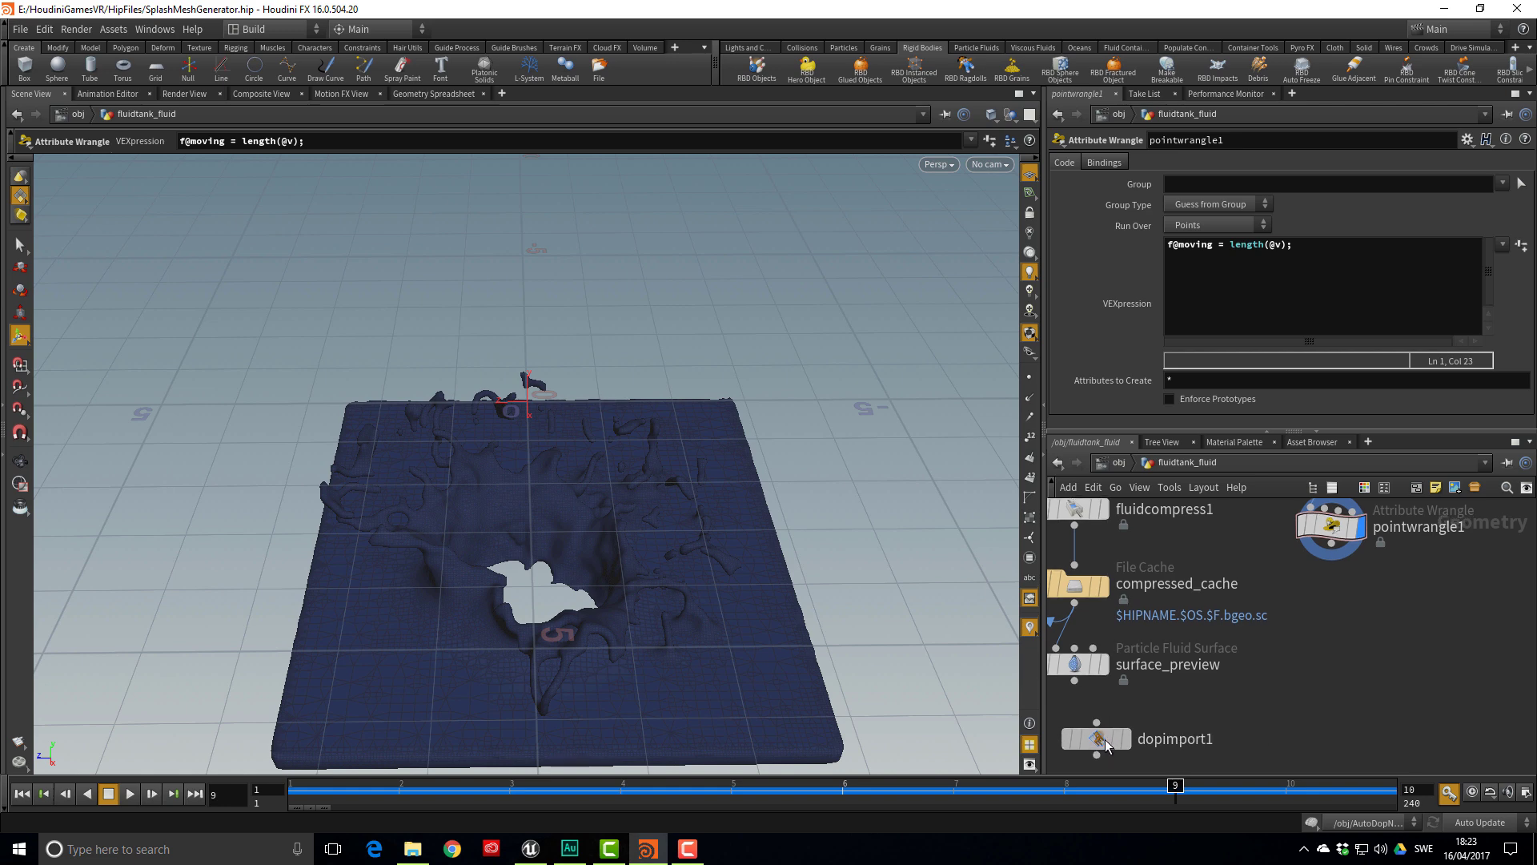
{"action": "key", "text": "f"}
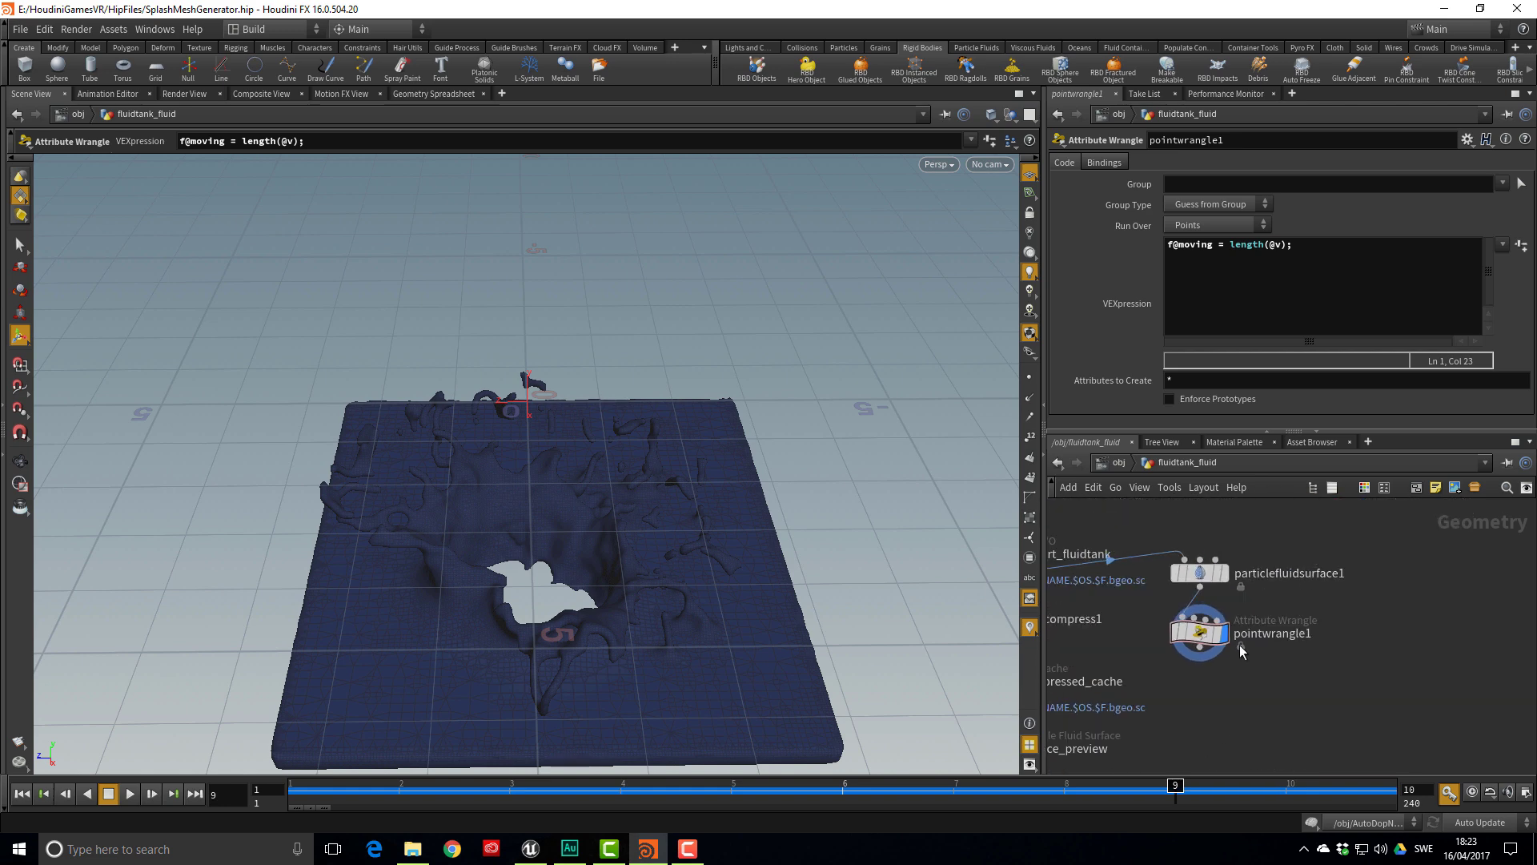
{"action": "scroll", "coordinate": [1206, 696], "scroll_direction": "up", "scroll_amount": 2}
{"action": "left_click", "coordinate": [1200, 632]}
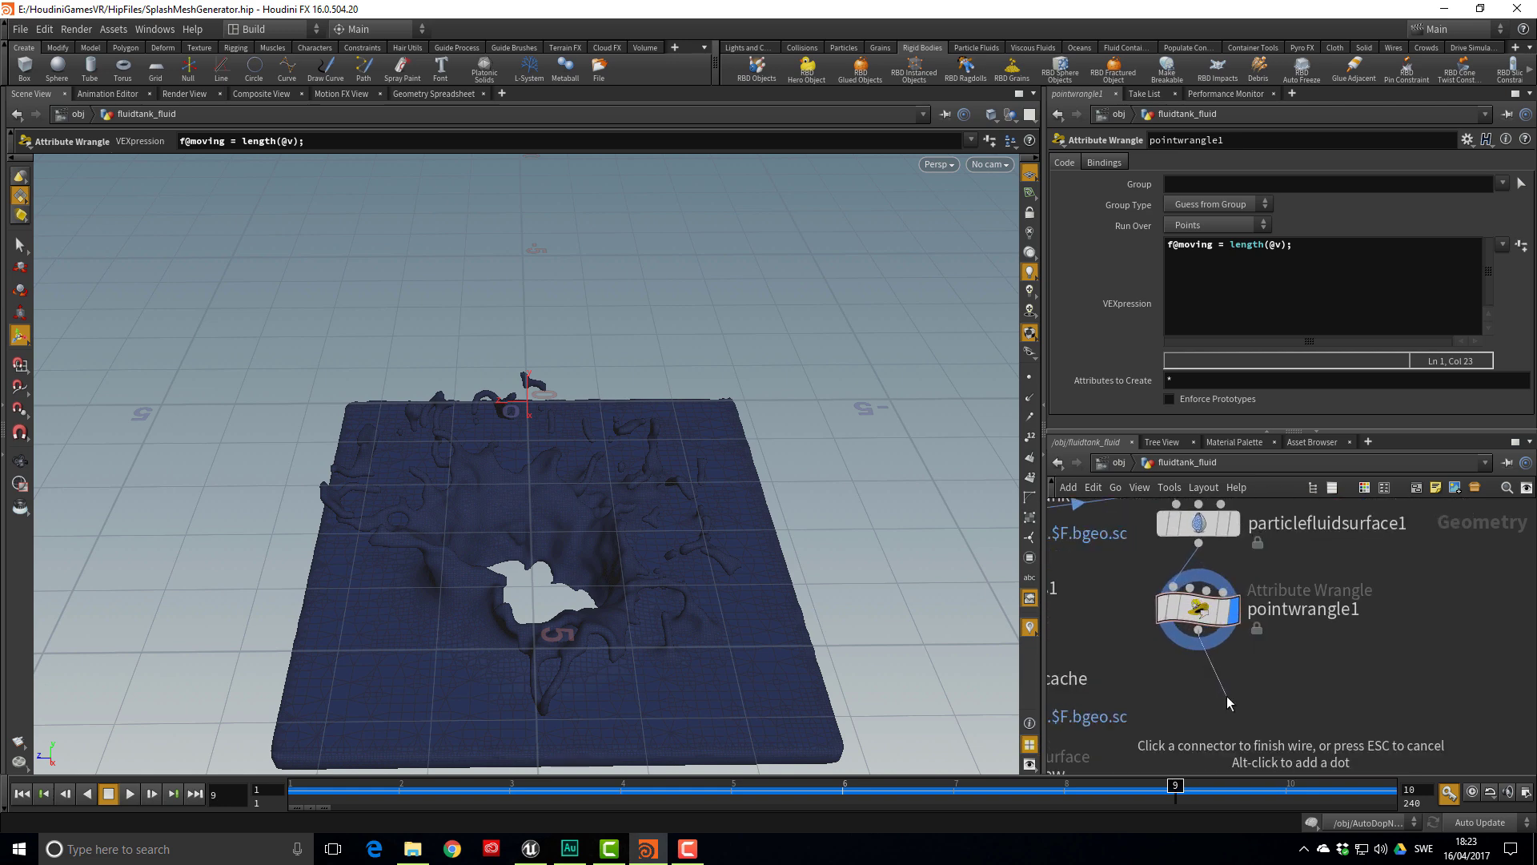
{"action": "key", "text": "Tab"}
{"action": "type", "text": "de"}
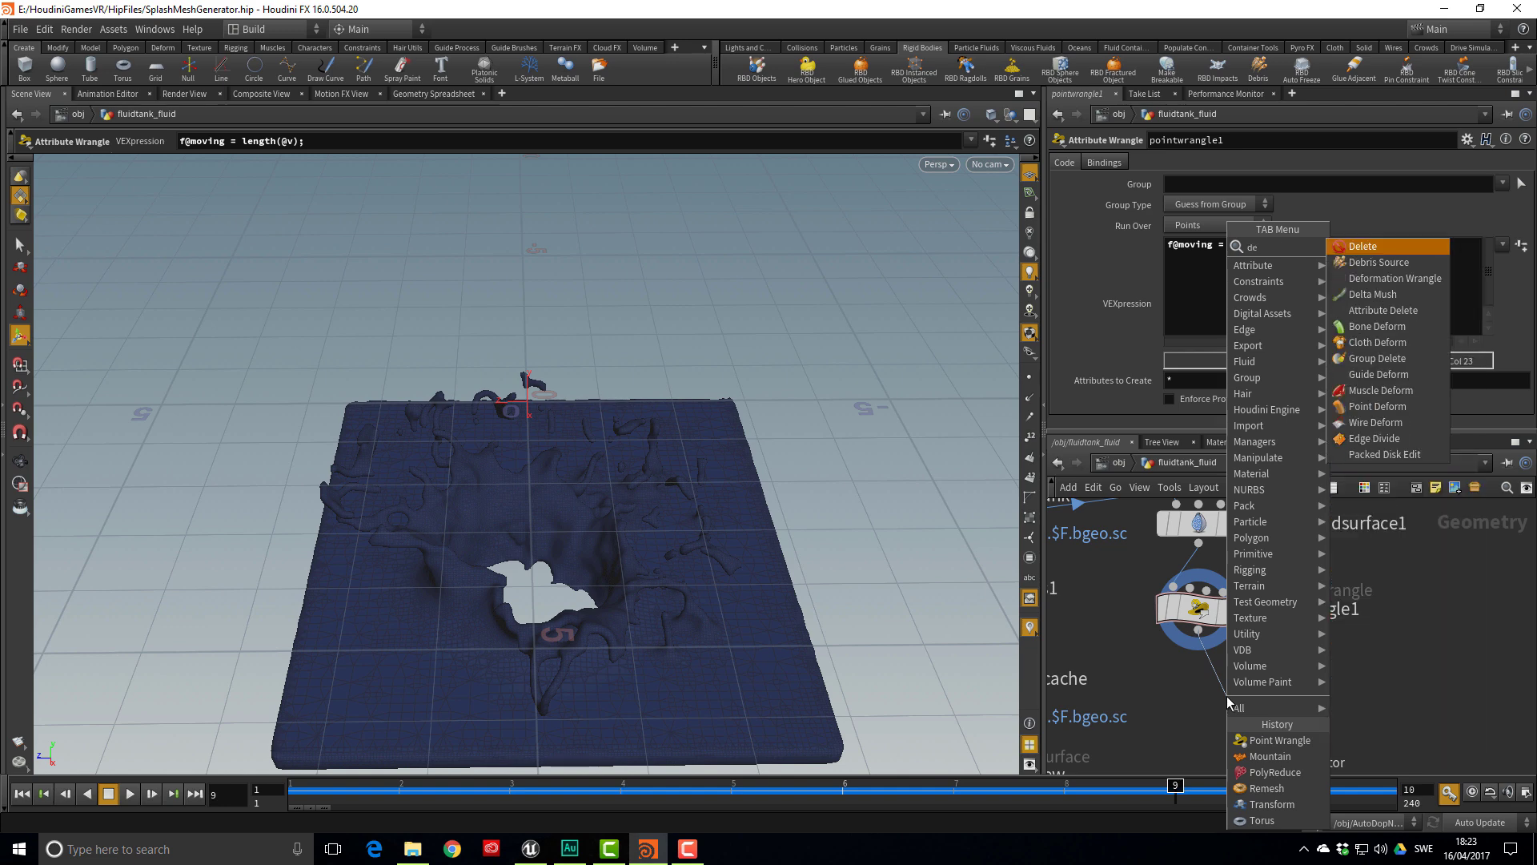
{"action": "key", "text": "Return"}
{"action": "left_click", "coordinate": [1226, 695]}
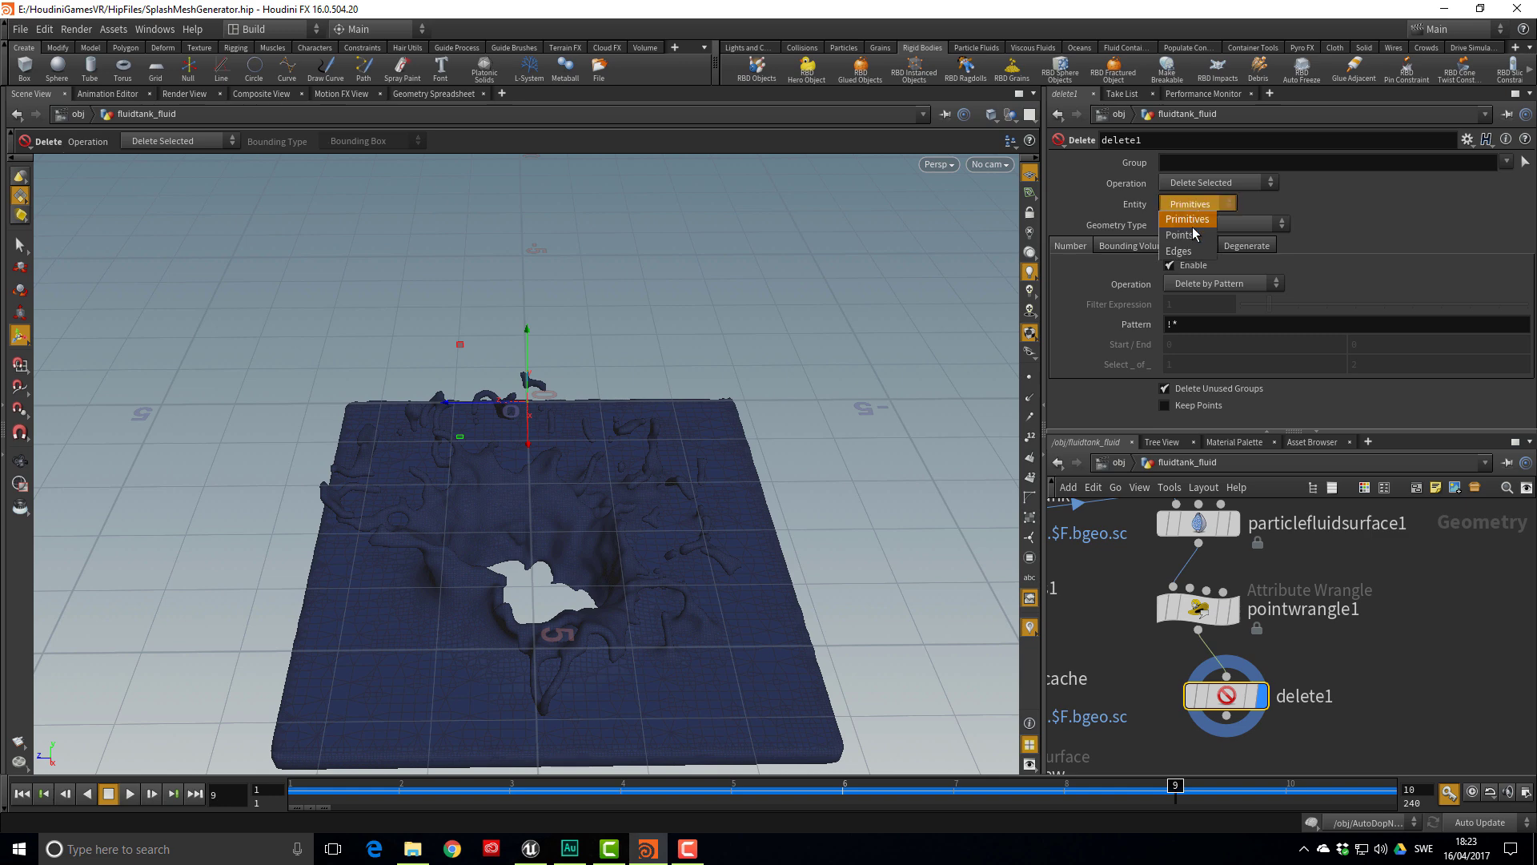
{"action": "left_click", "coordinate": [1180, 234]}
{"action": "left_click", "coordinate": [1188, 282]}
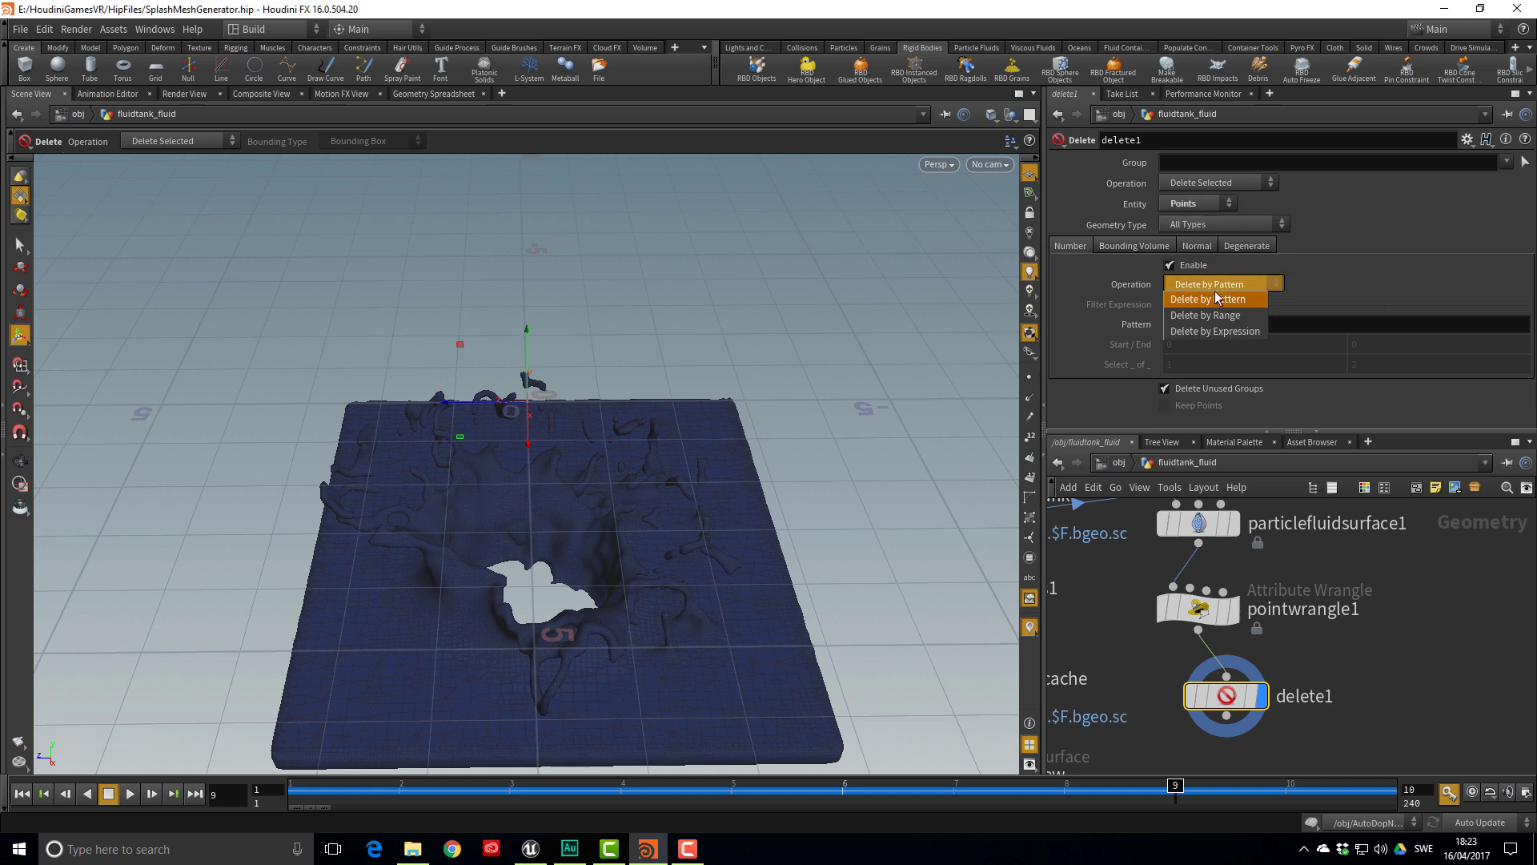
{"action": "left_click", "coordinate": [1236, 334]}
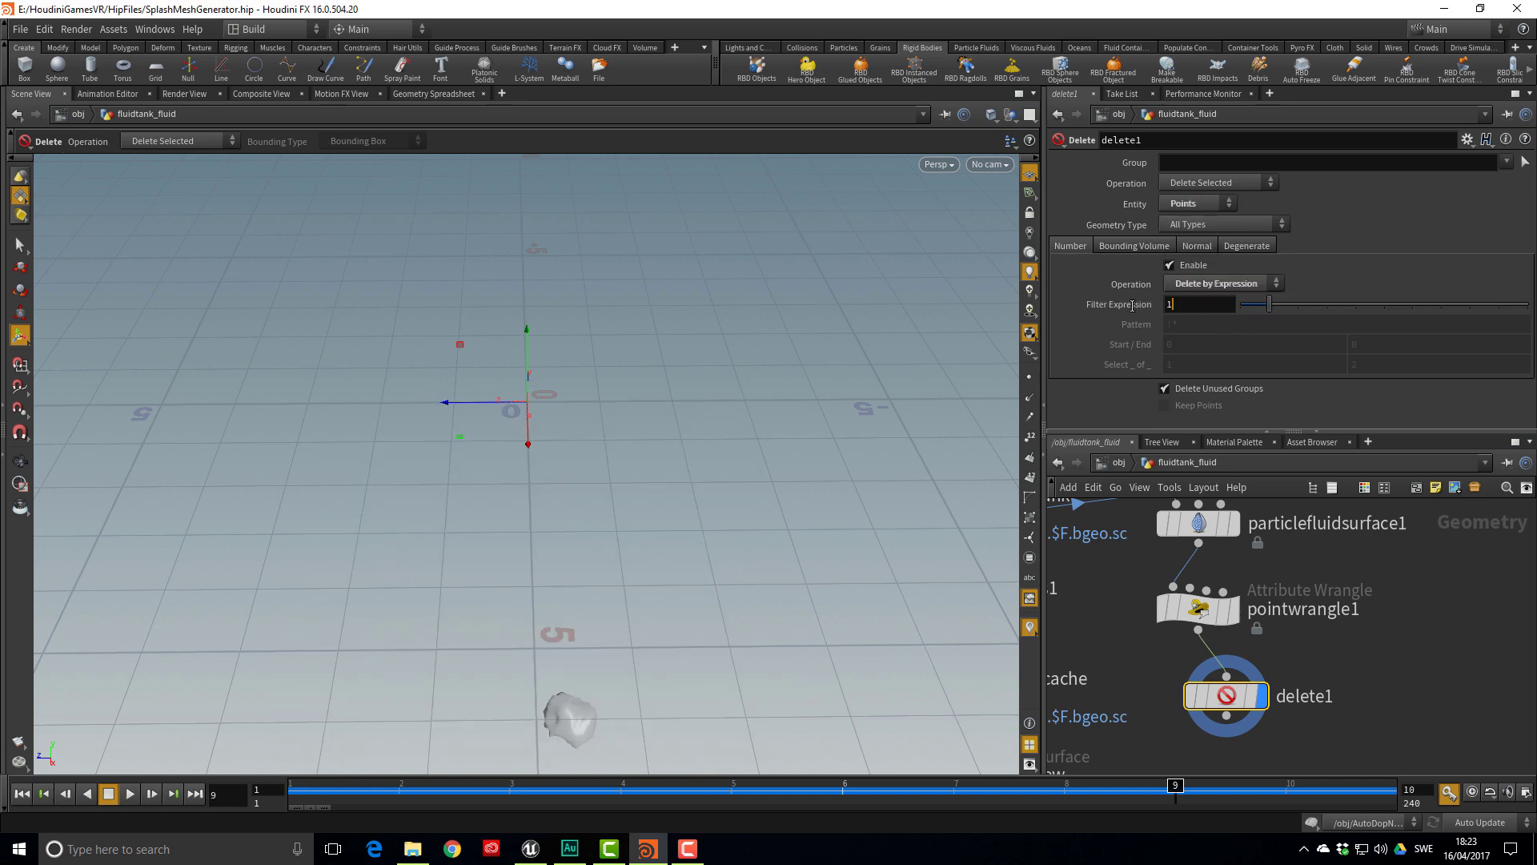
{"action": "key", "text": "Return"}
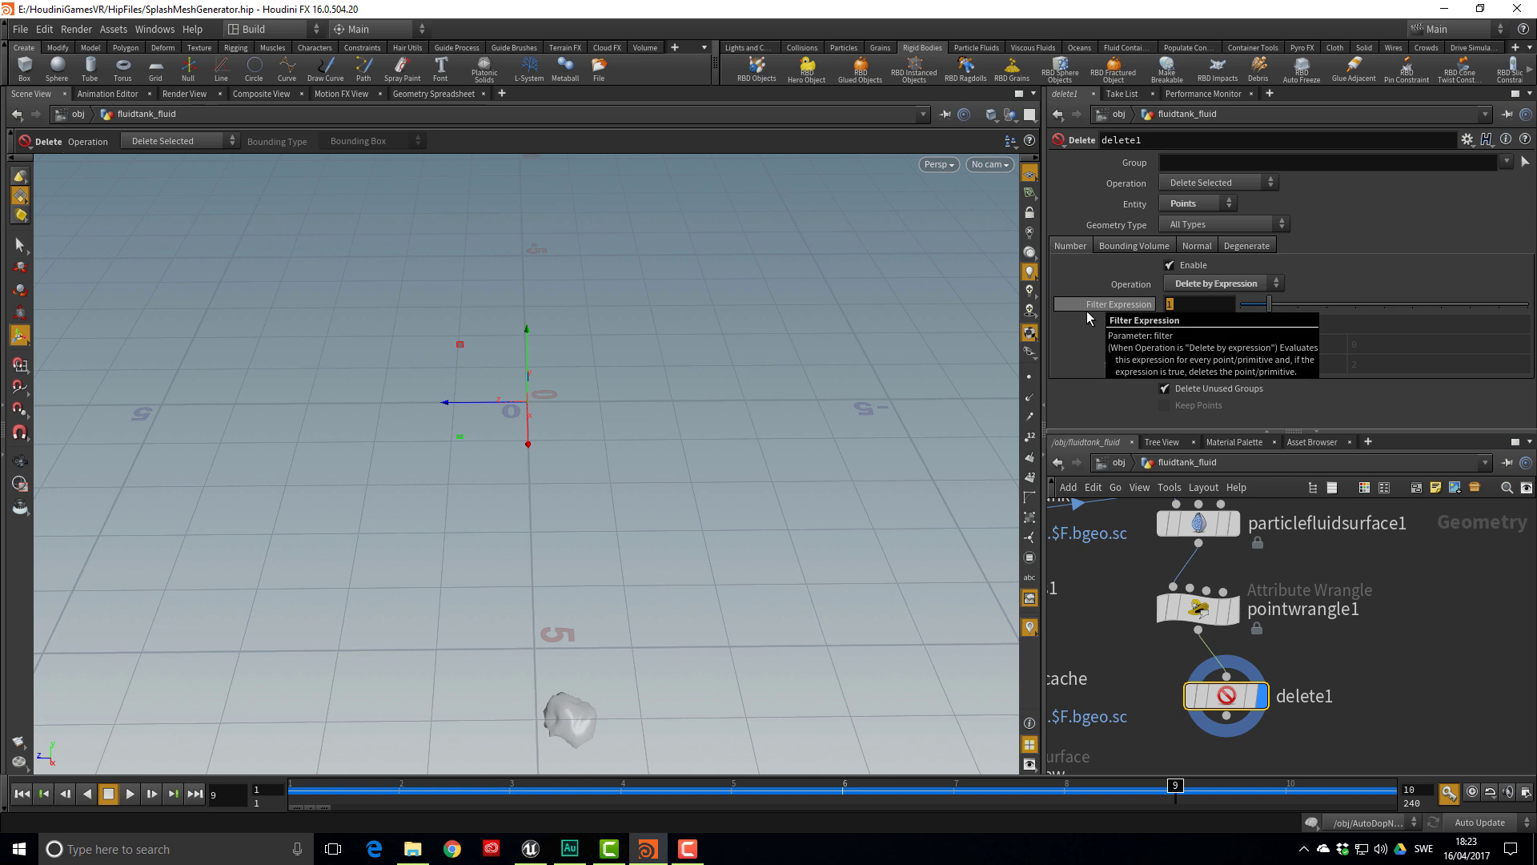
{"action": "type", "text": "@mo"}
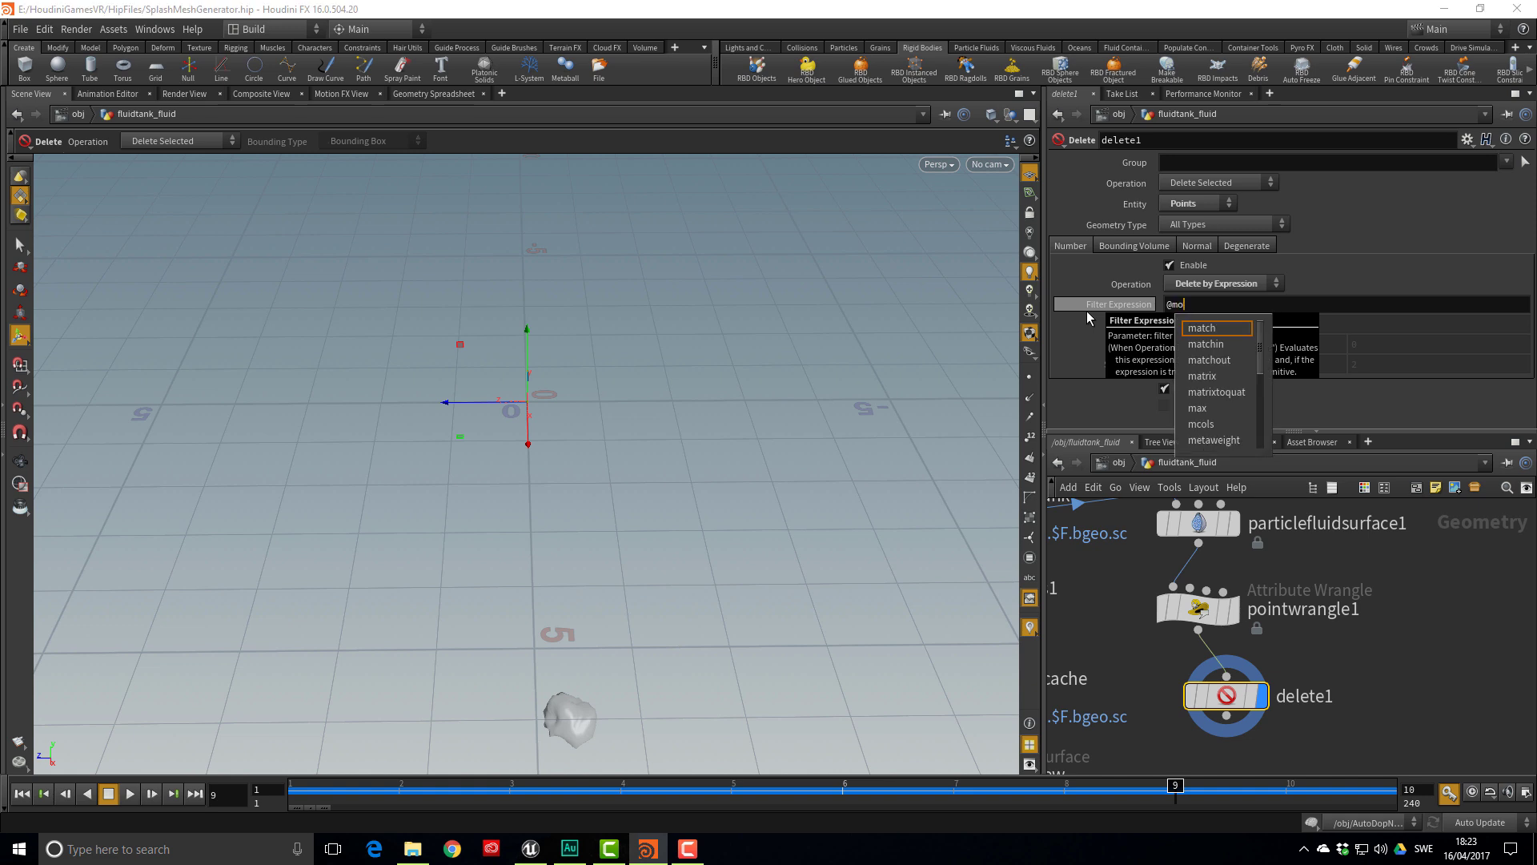
{"action": "type", "text": "ving<"}
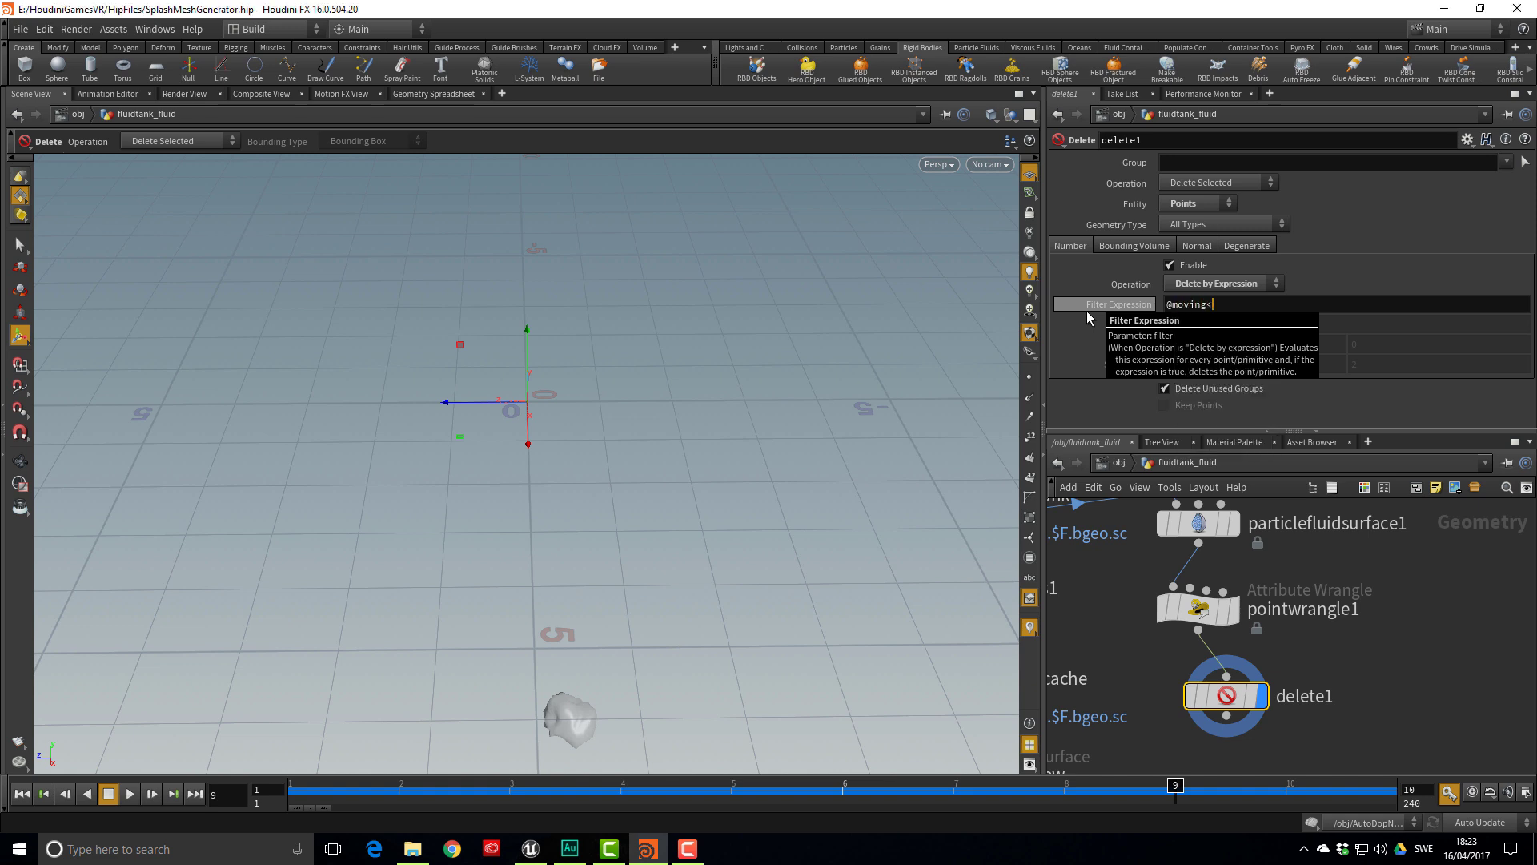
{"action": "type", "text": "1"}
{"action": "key", "text": "Return"}
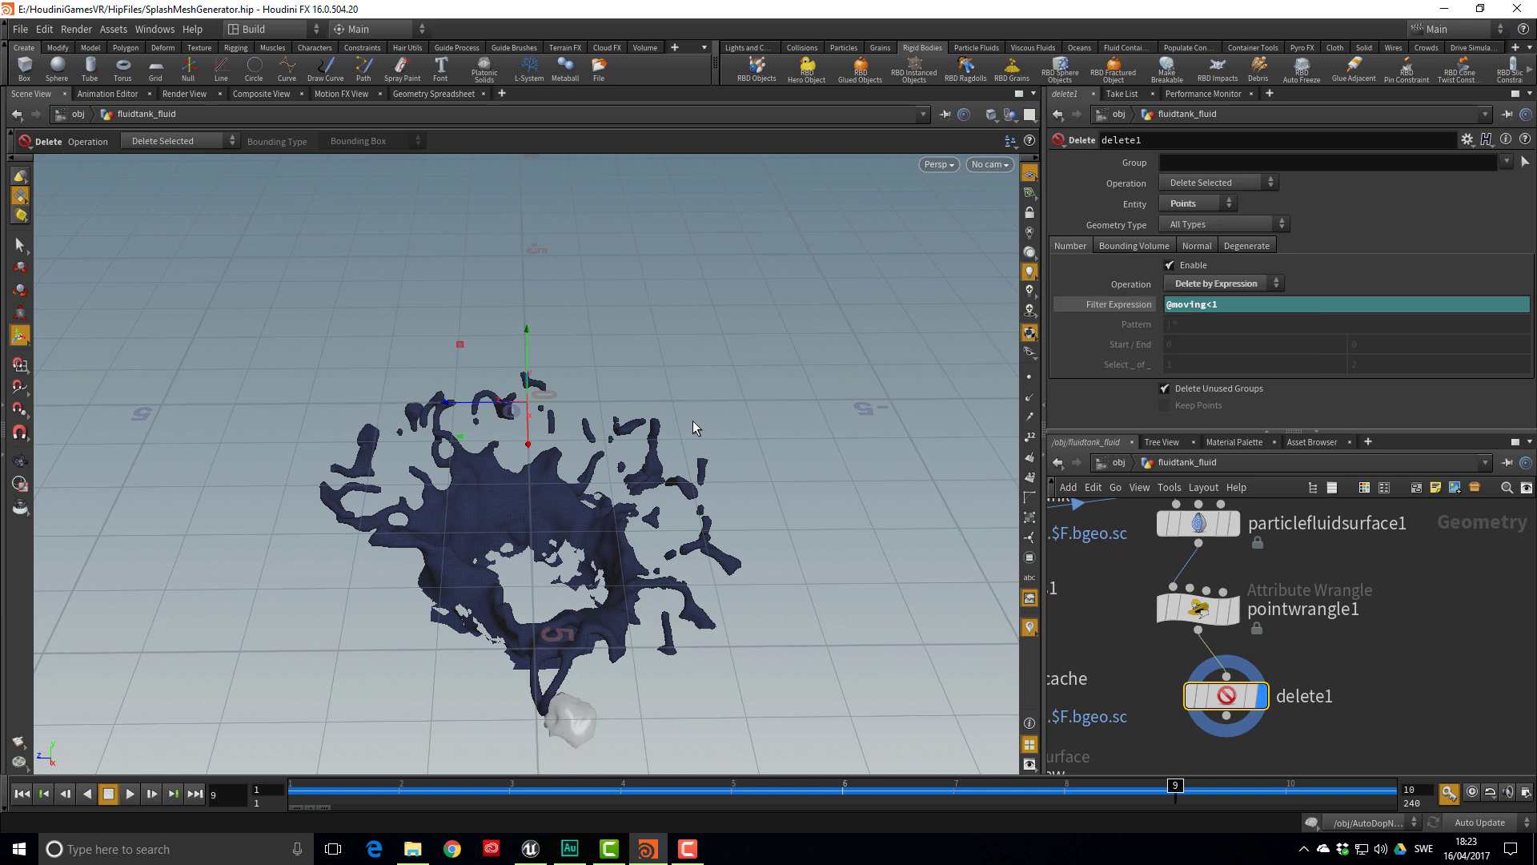
Inspect the underside of the remaining splash mesh with its normals shown, and check delete1's point attributes in the geometry spreadsheet
{"action": "key", "text": "Escape"}
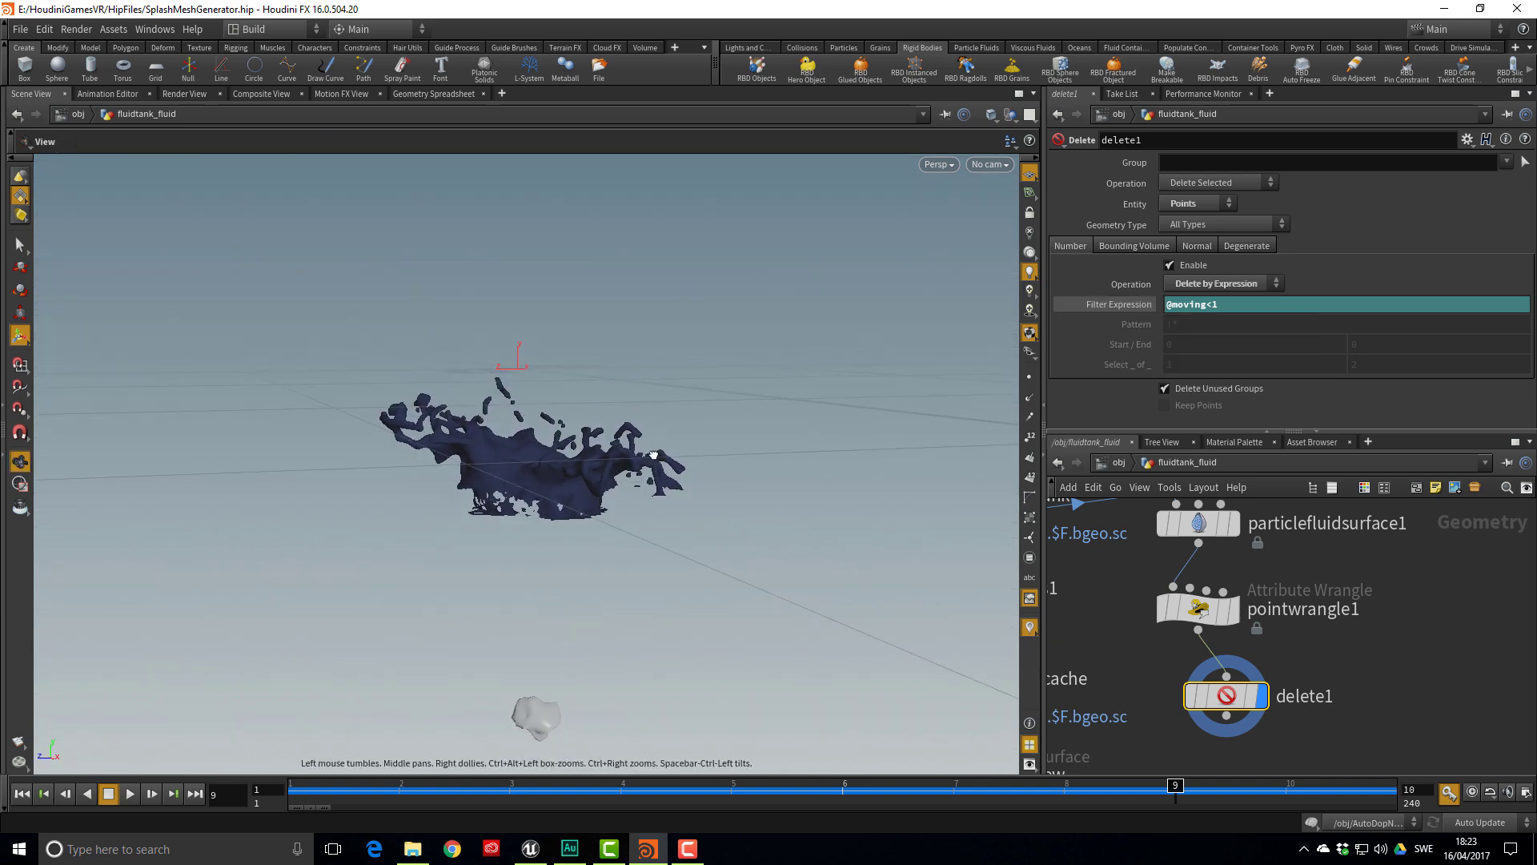
{"action": "key", "text": "Return"}
{"action": "key", "text": "Escape"}
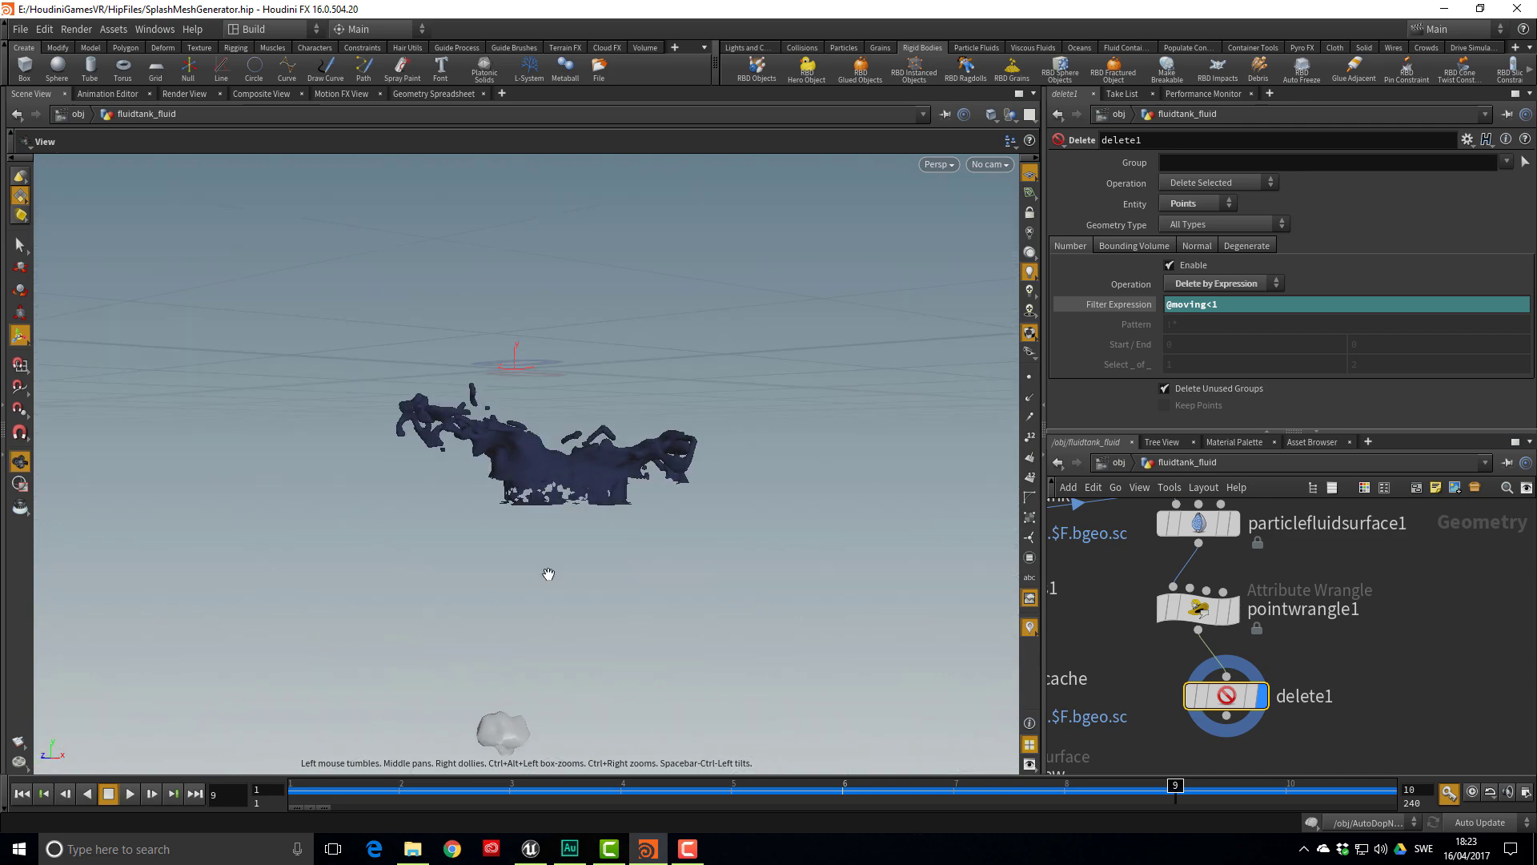
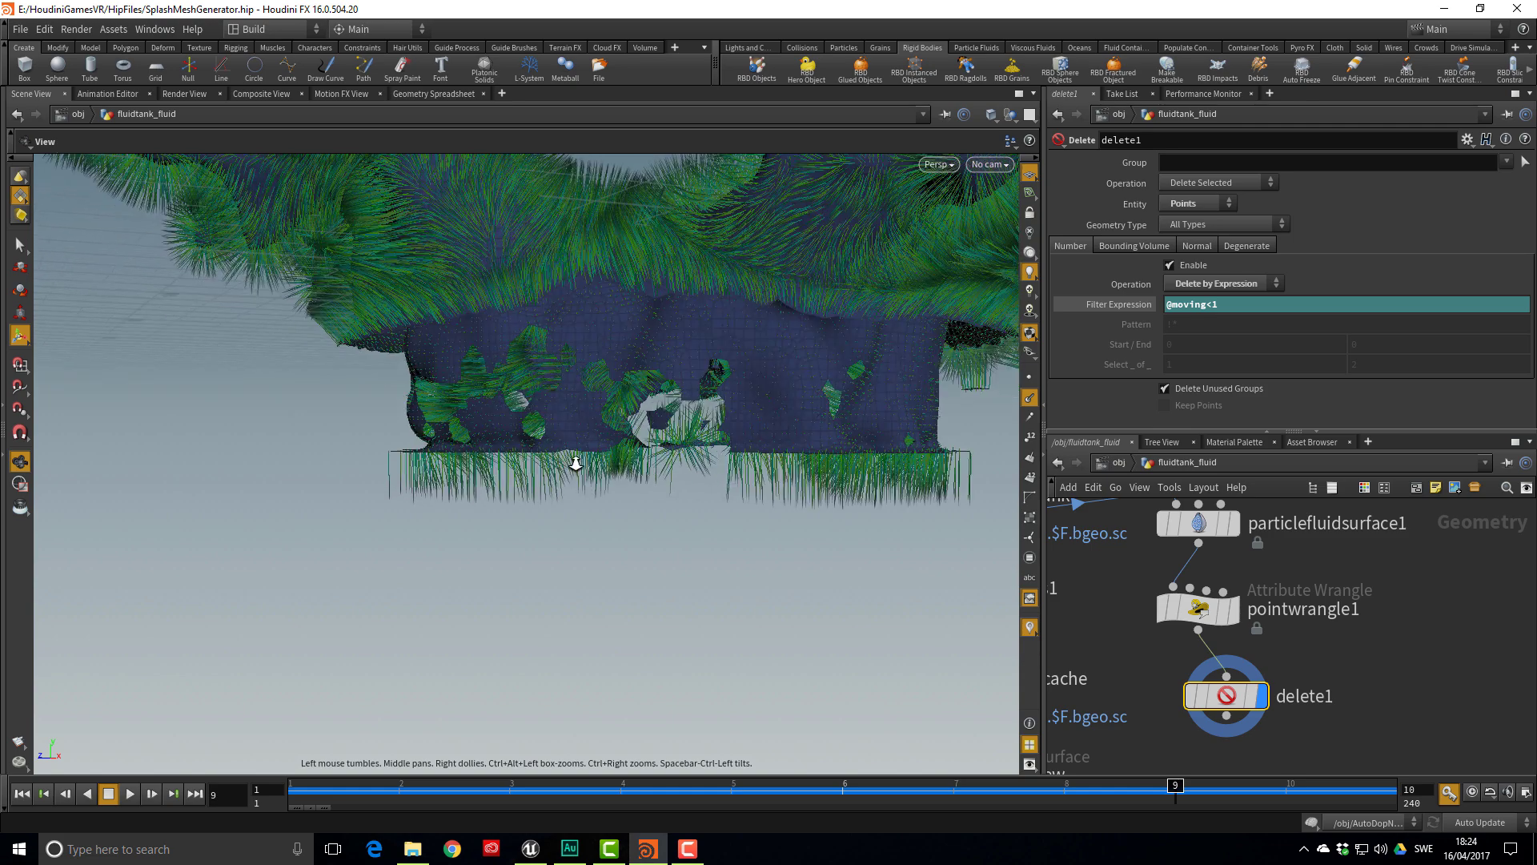
{"action": "key", "text": "Return"}
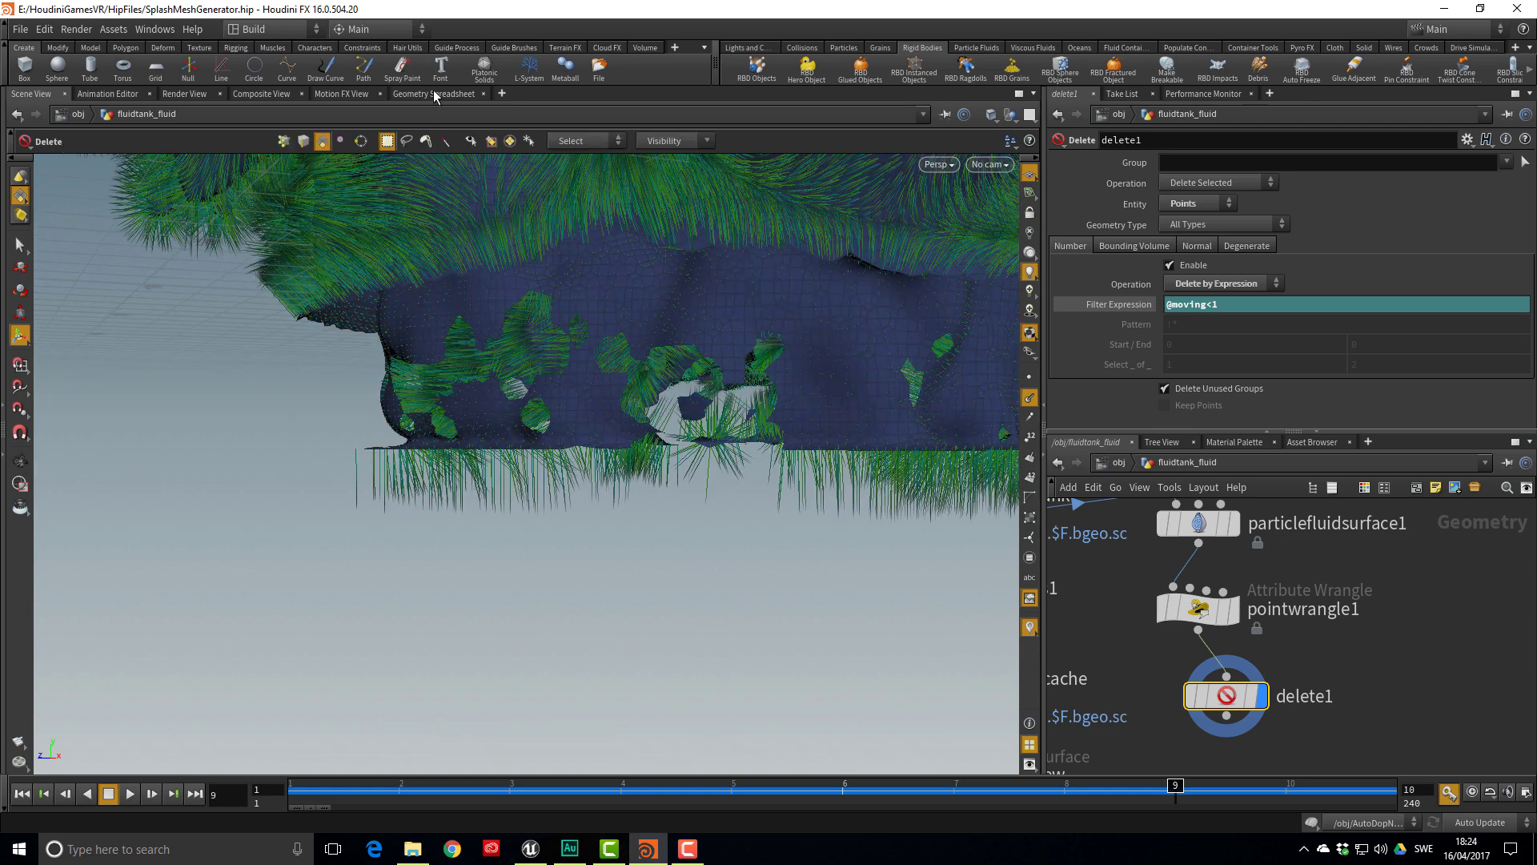
{"action": "left_click", "coordinate": [435, 95]}
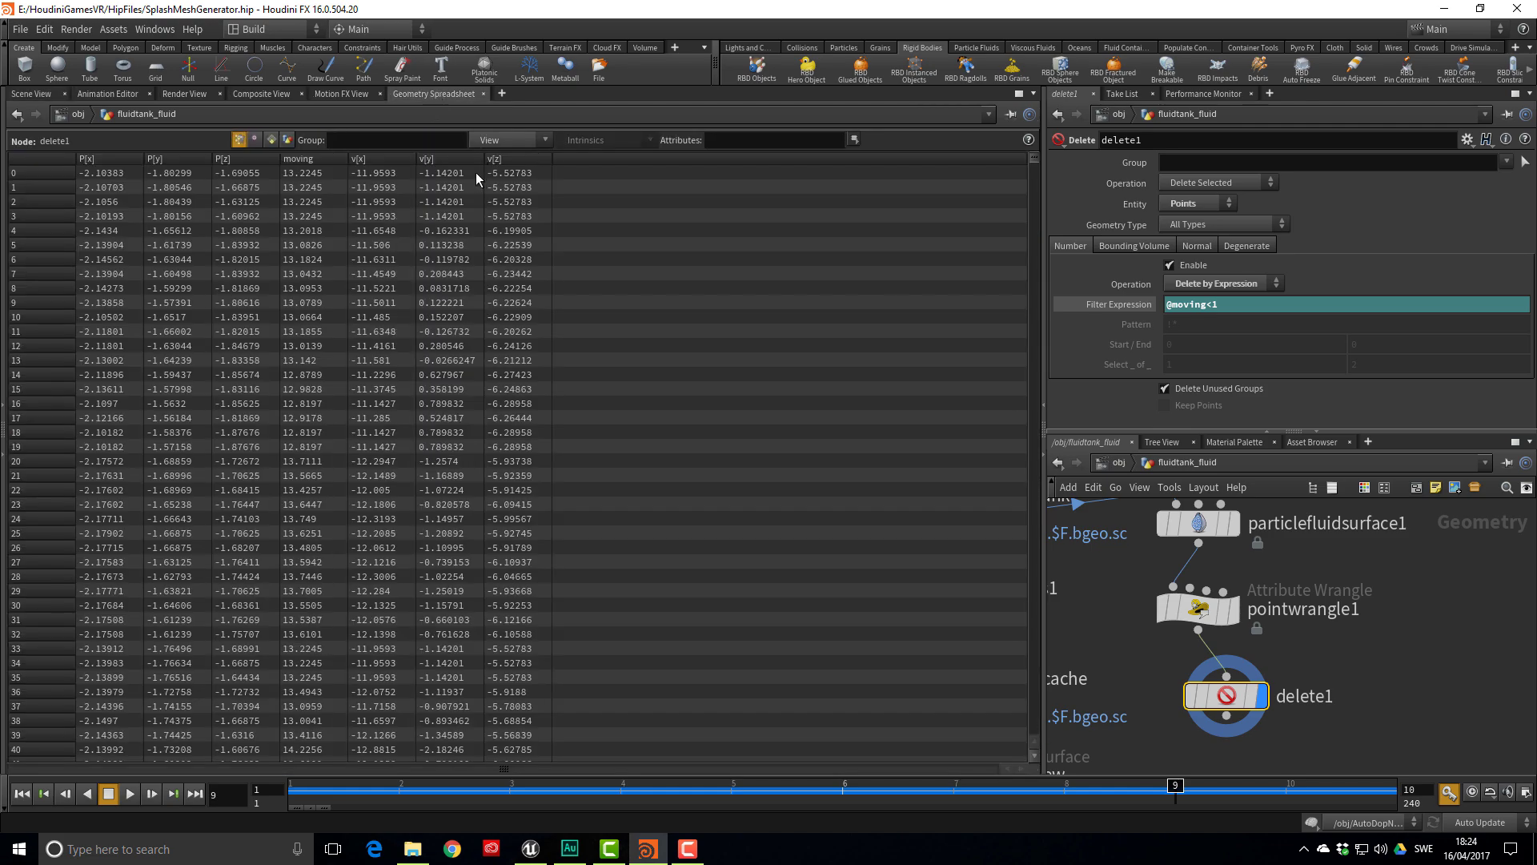
Add a Normal node connected to the output of delete1, display it, and set it to add normals to Points
{"action": "middle_click_drag", "start_coordinate": [1254, 757], "coordinate": [1270, 608]}
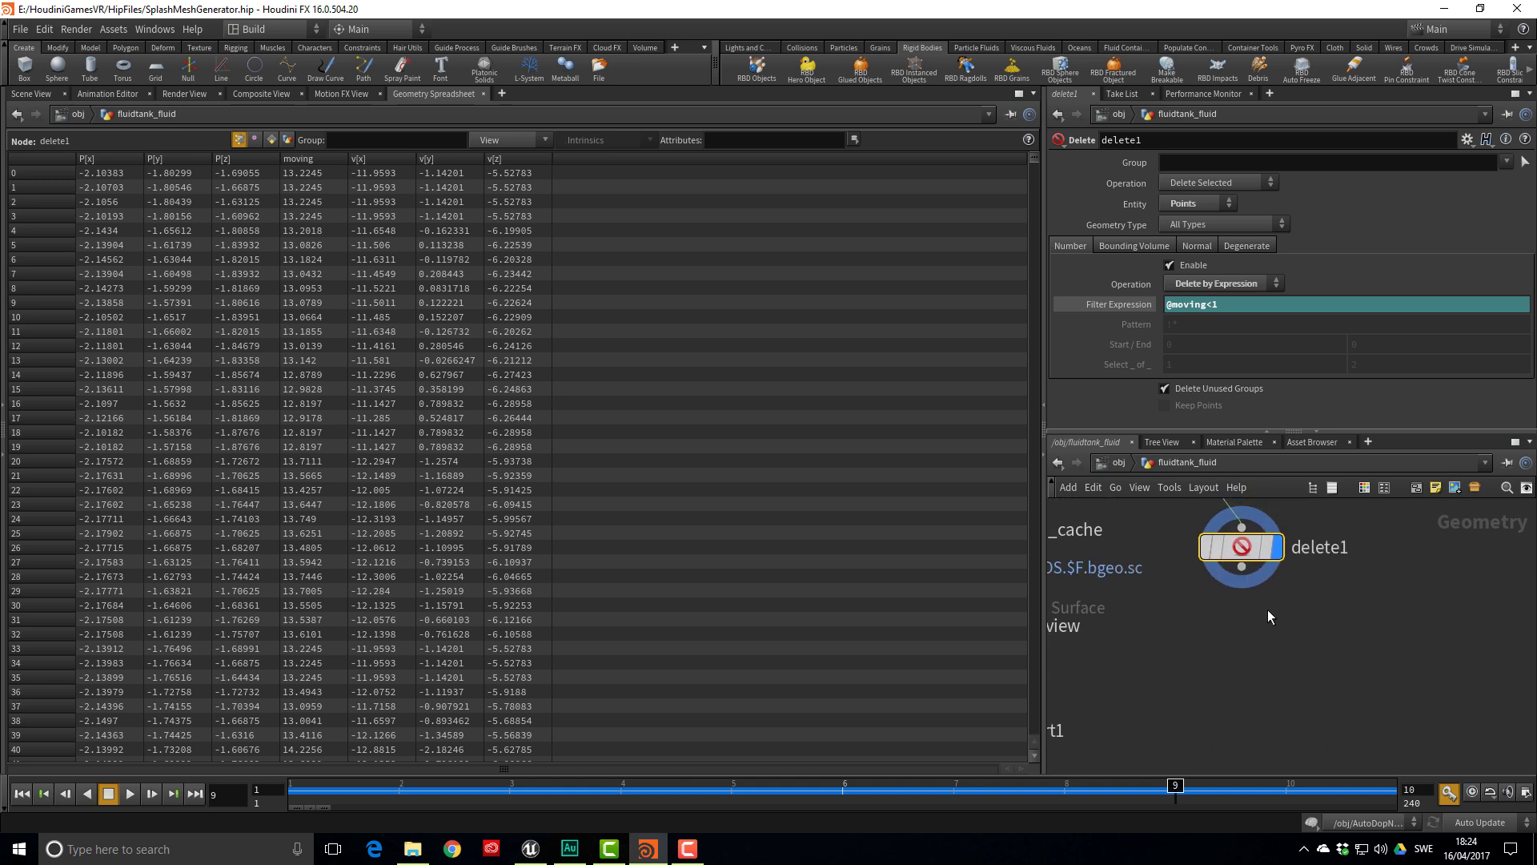
{"action": "left_click", "coordinate": [1247, 580]}
{"action": "key", "text": "Tab"}
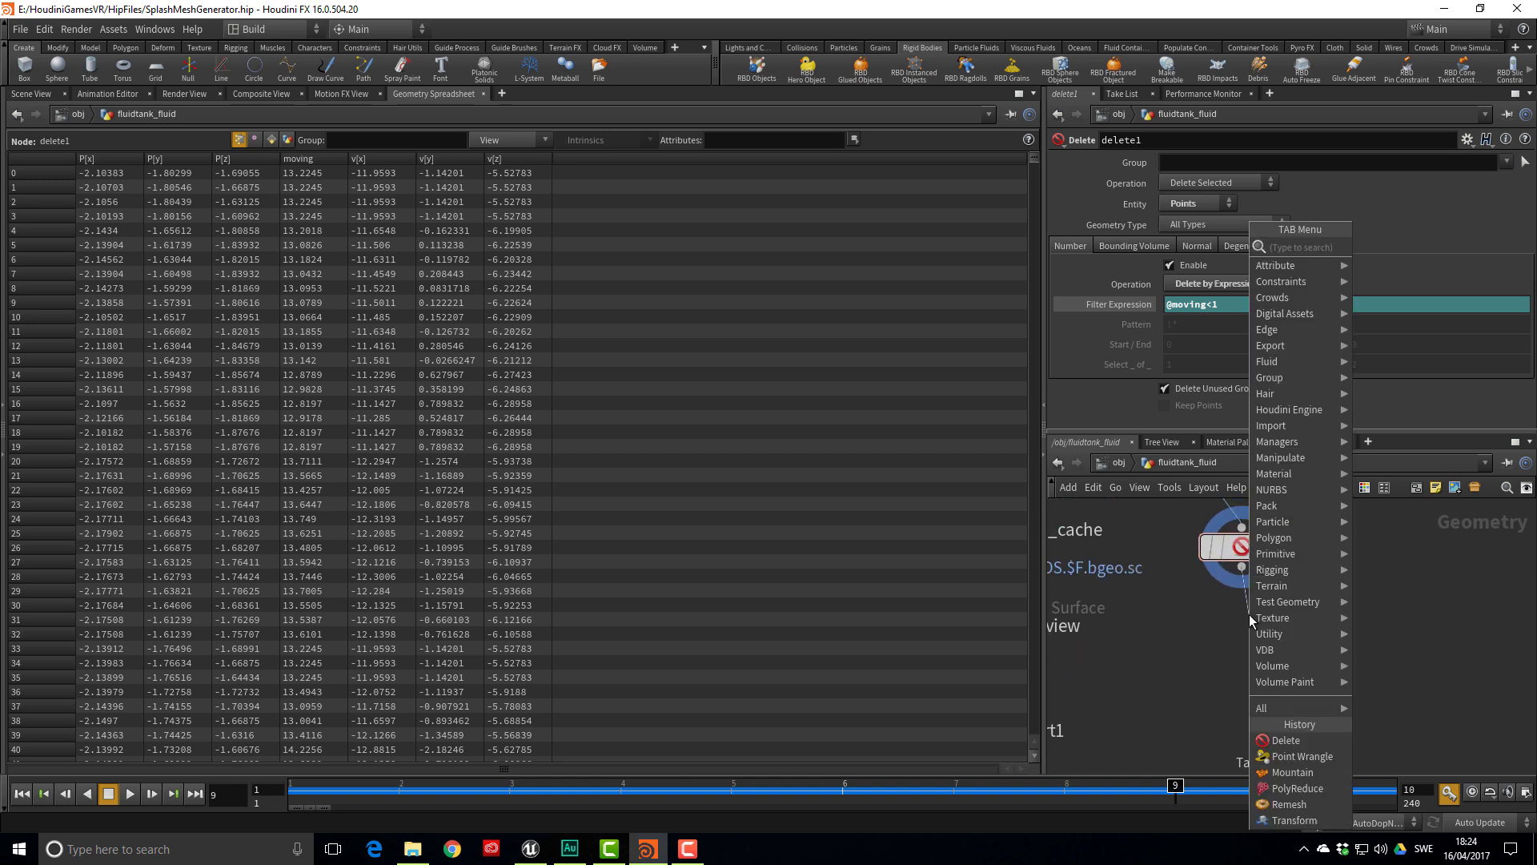
{"action": "type", "text": "bo"}
{"action": "key", "text": "BackSpace"}
{"action": "key", "text": "BackSpace"}
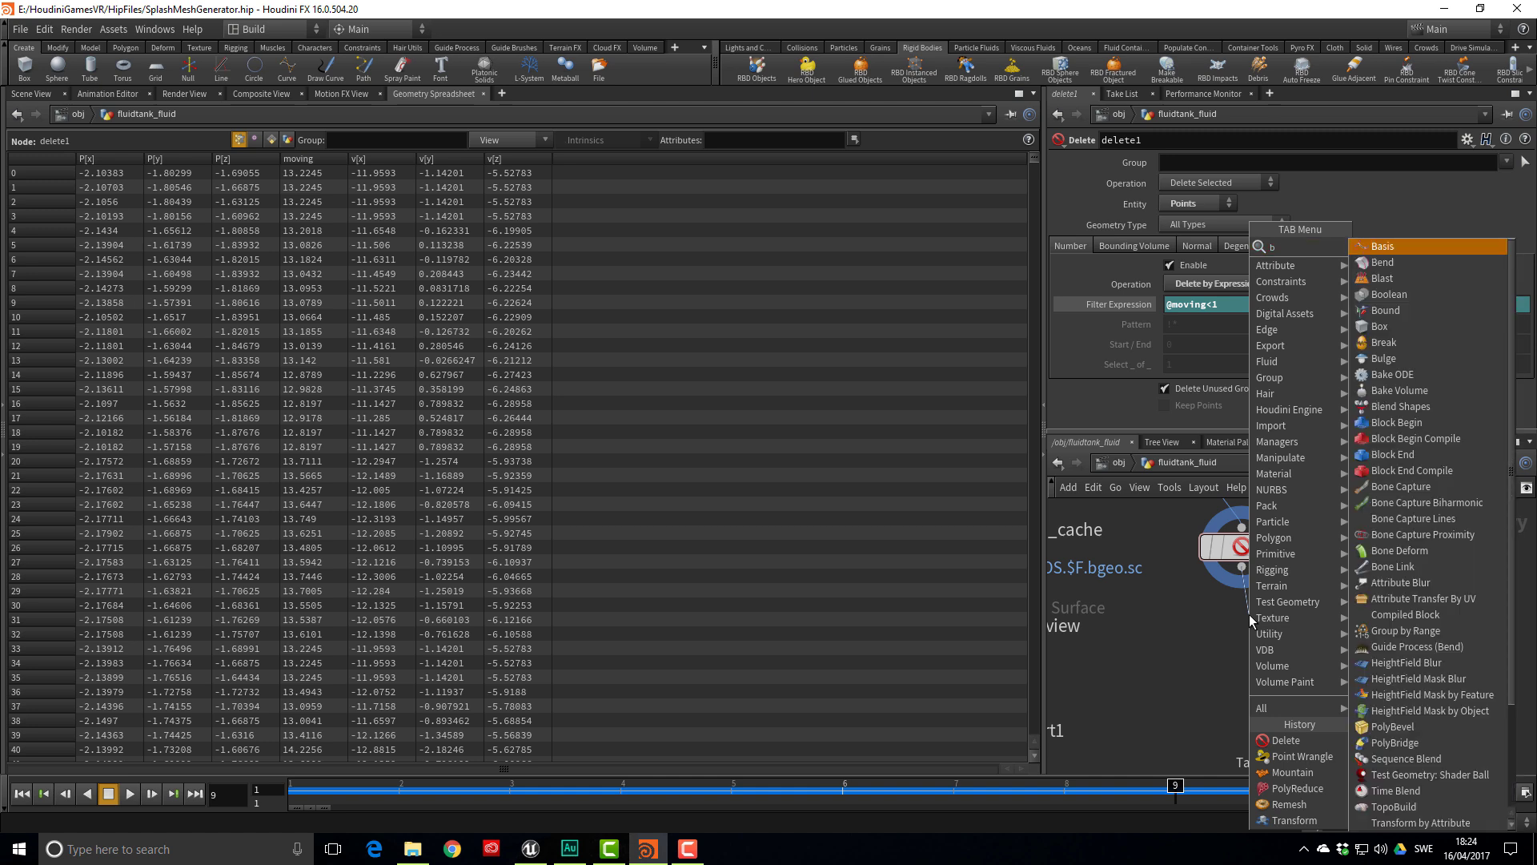
{"action": "type", "text": "norm"}
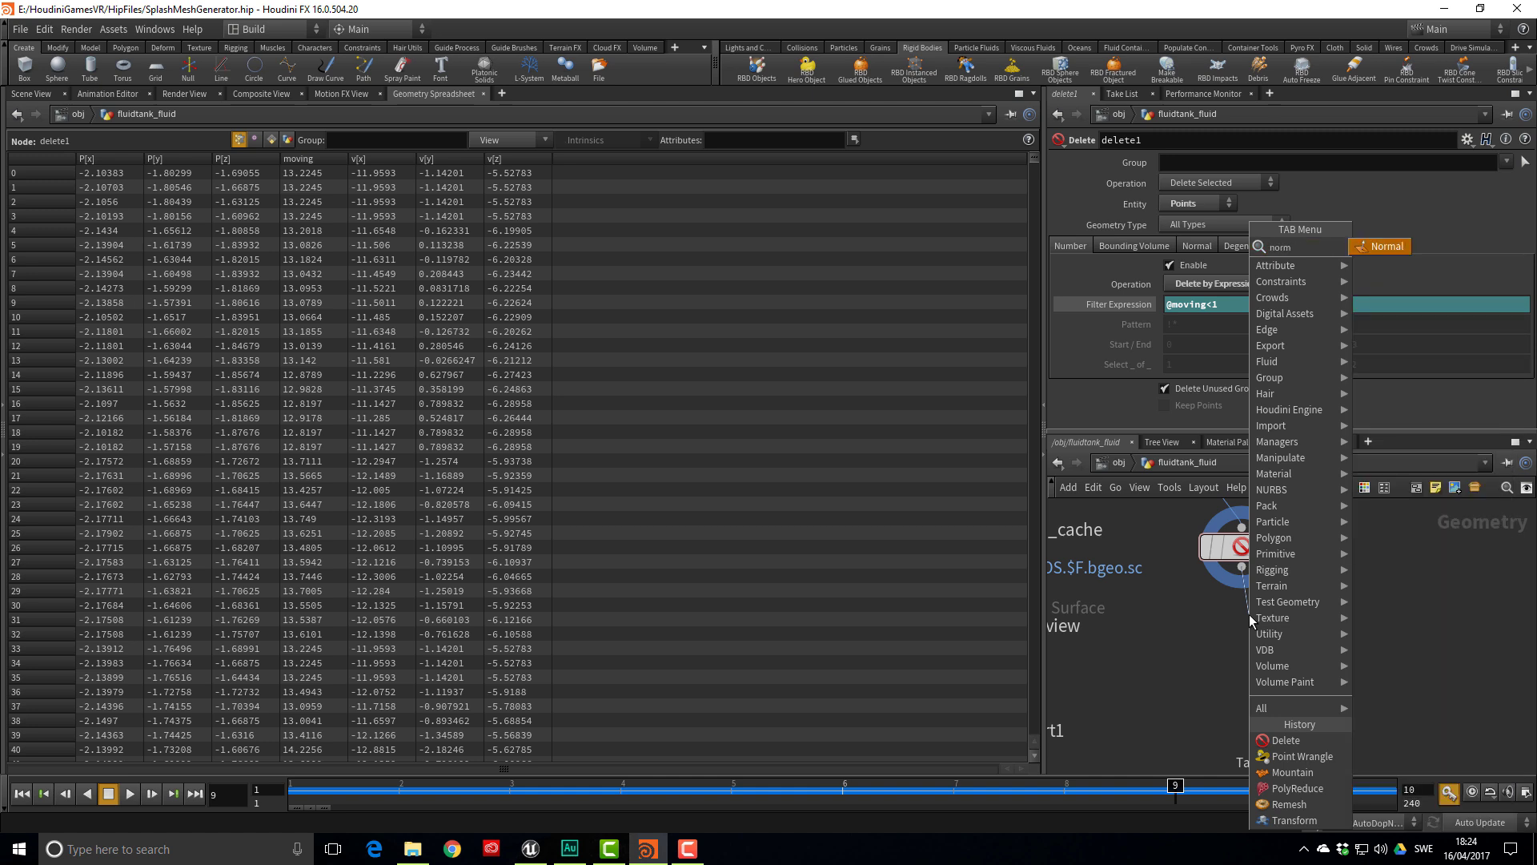
{"action": "key", "text": "Return"}
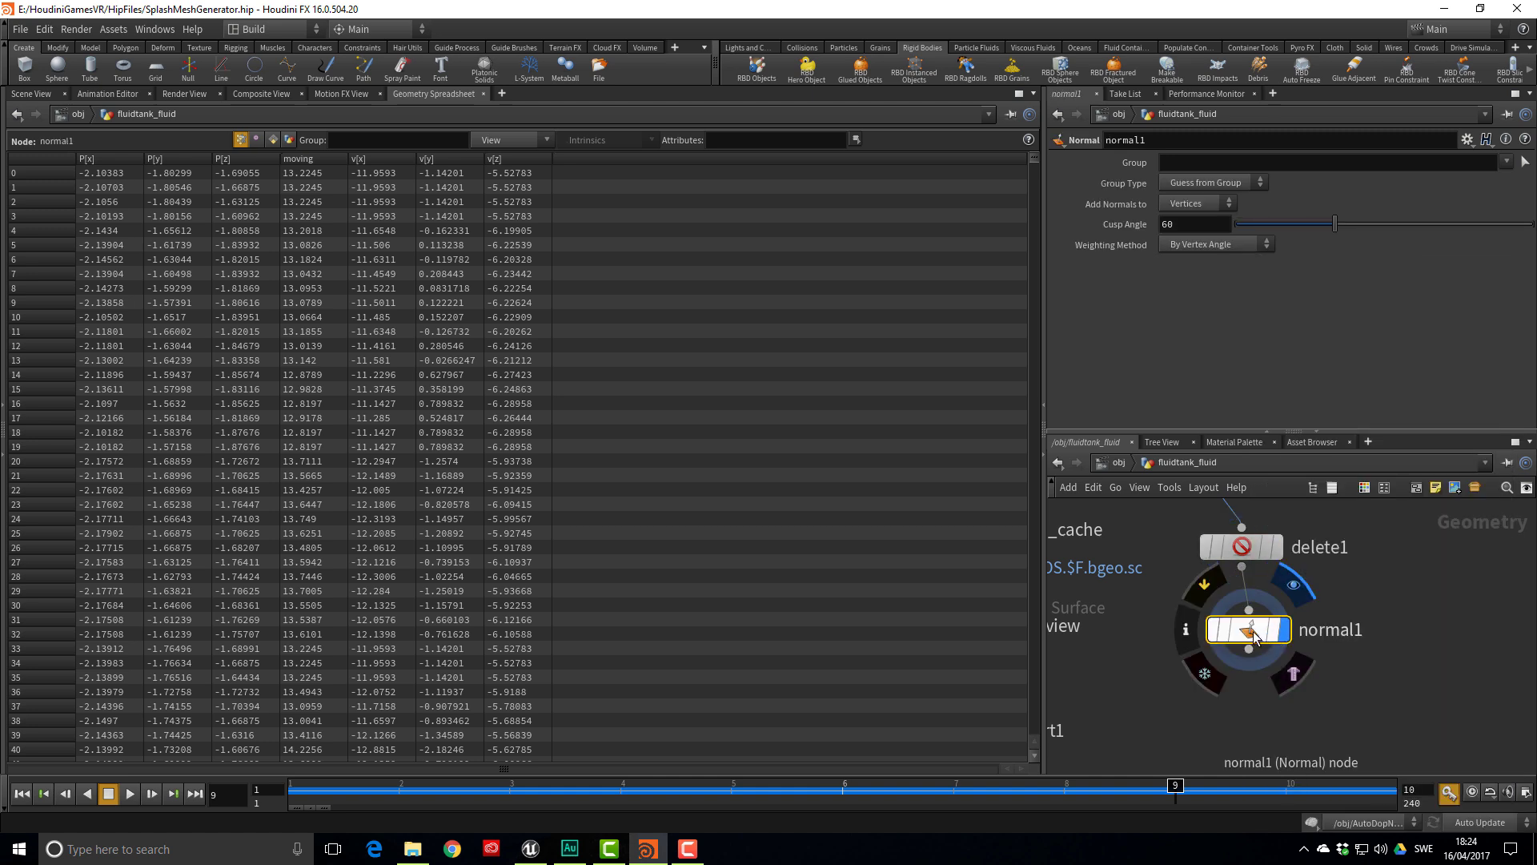
{"action": "left_click", "coordinate": [1281, 632]}
{"action": "left_click", "coordinate": [1197, 220]}
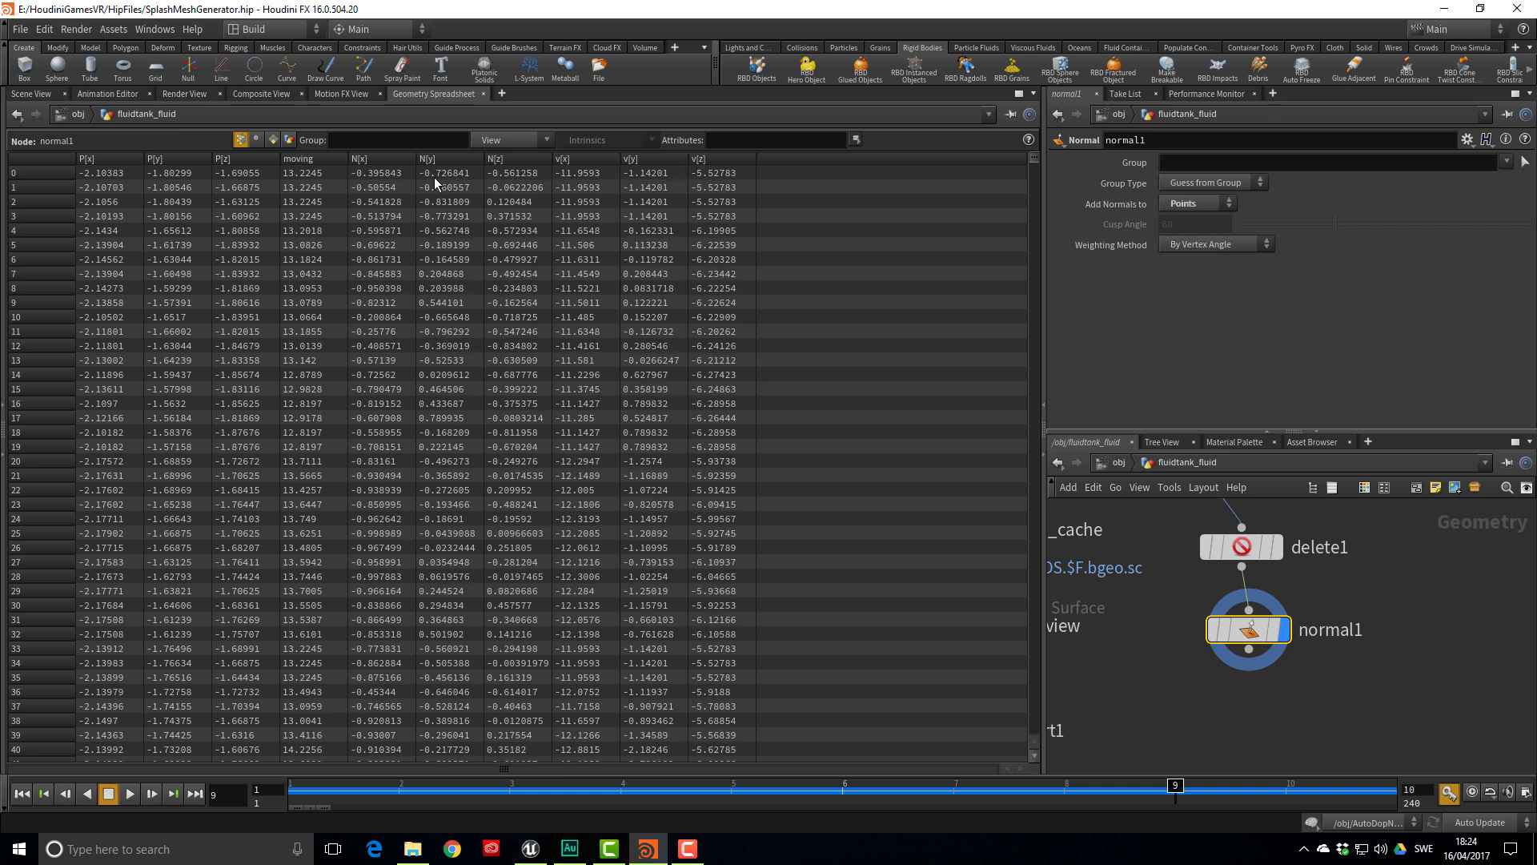
Add a second Delete node aligned below normal1, connect it to normal1's output and display it in the 3D scene view
{"action": "mouse_move", "coordinate": [1278, 690]}
{"action": "middle_mouse_down"}
{"action": "mouse_move", "coordinate": [1269, 621]}
{"action": "mouse_move", "coordinate": [1257, 670]}
{"action": "middle_mouse_up"}
{"action": "left_click", "coordinate": [1239, 638]}
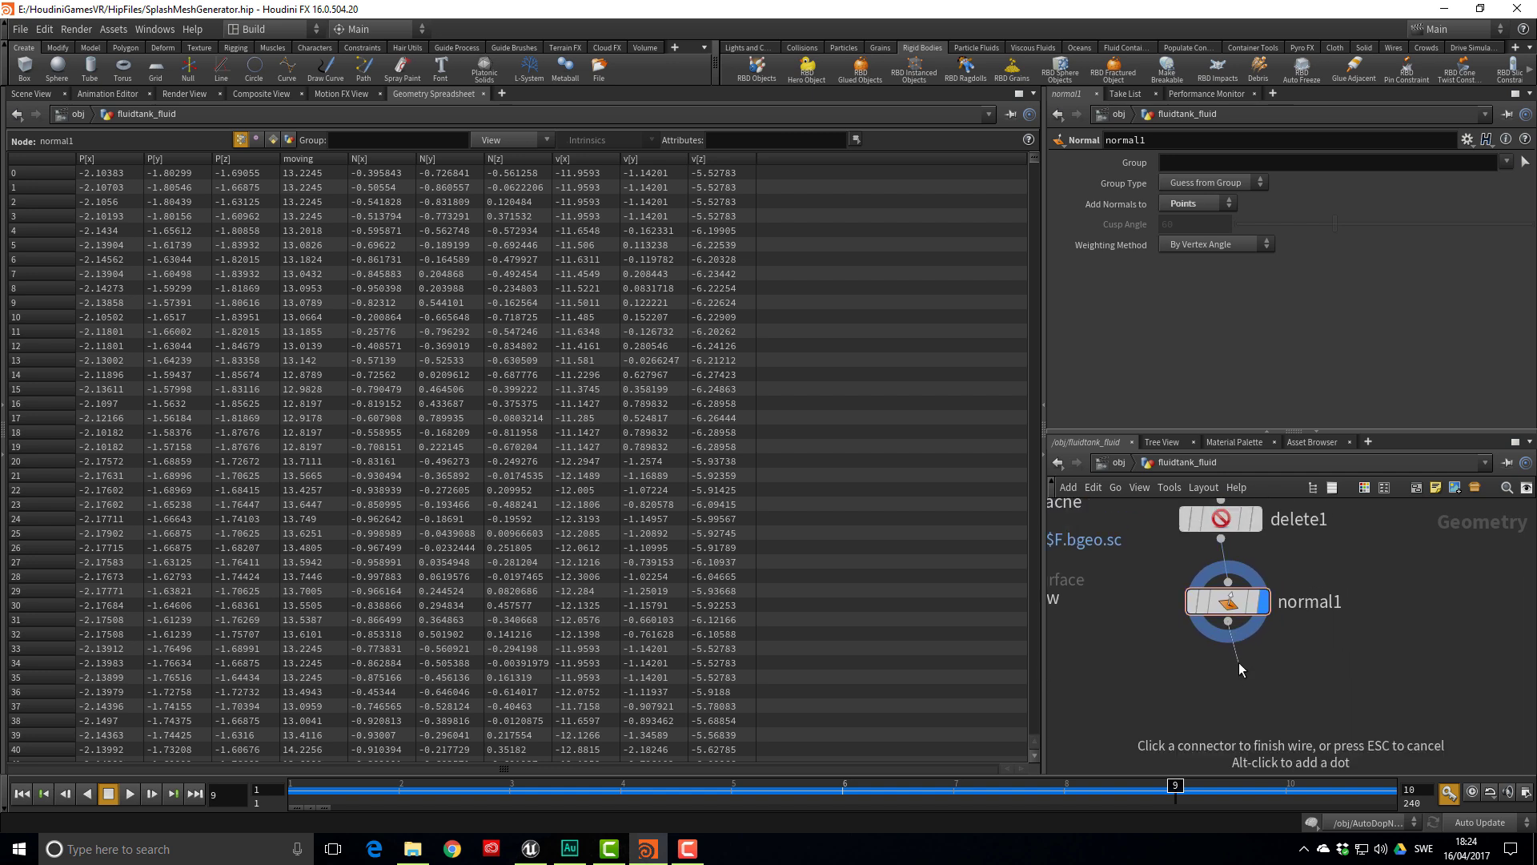
{"action": "key", "text": "Tab"}
{"action": "type", "text": "delete"}
{"action": "key", "text": "Return"}
{"action": "left_click", "coordinate": [1238, 681]}
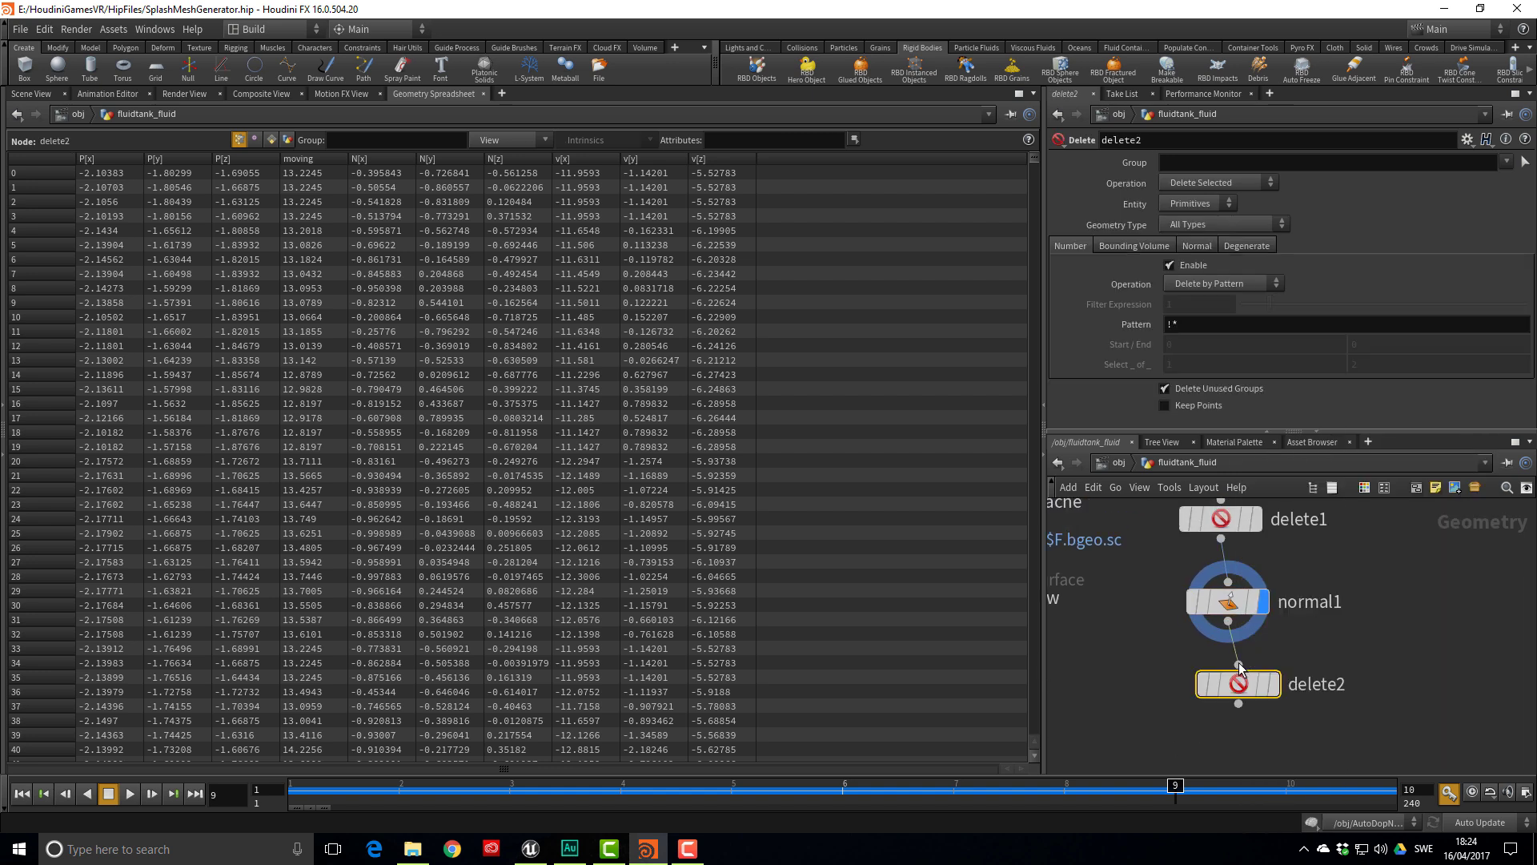
{"action": "left_click_drag", "start_coordinate": [1240, 698], "coordinate": [1230, 696]}
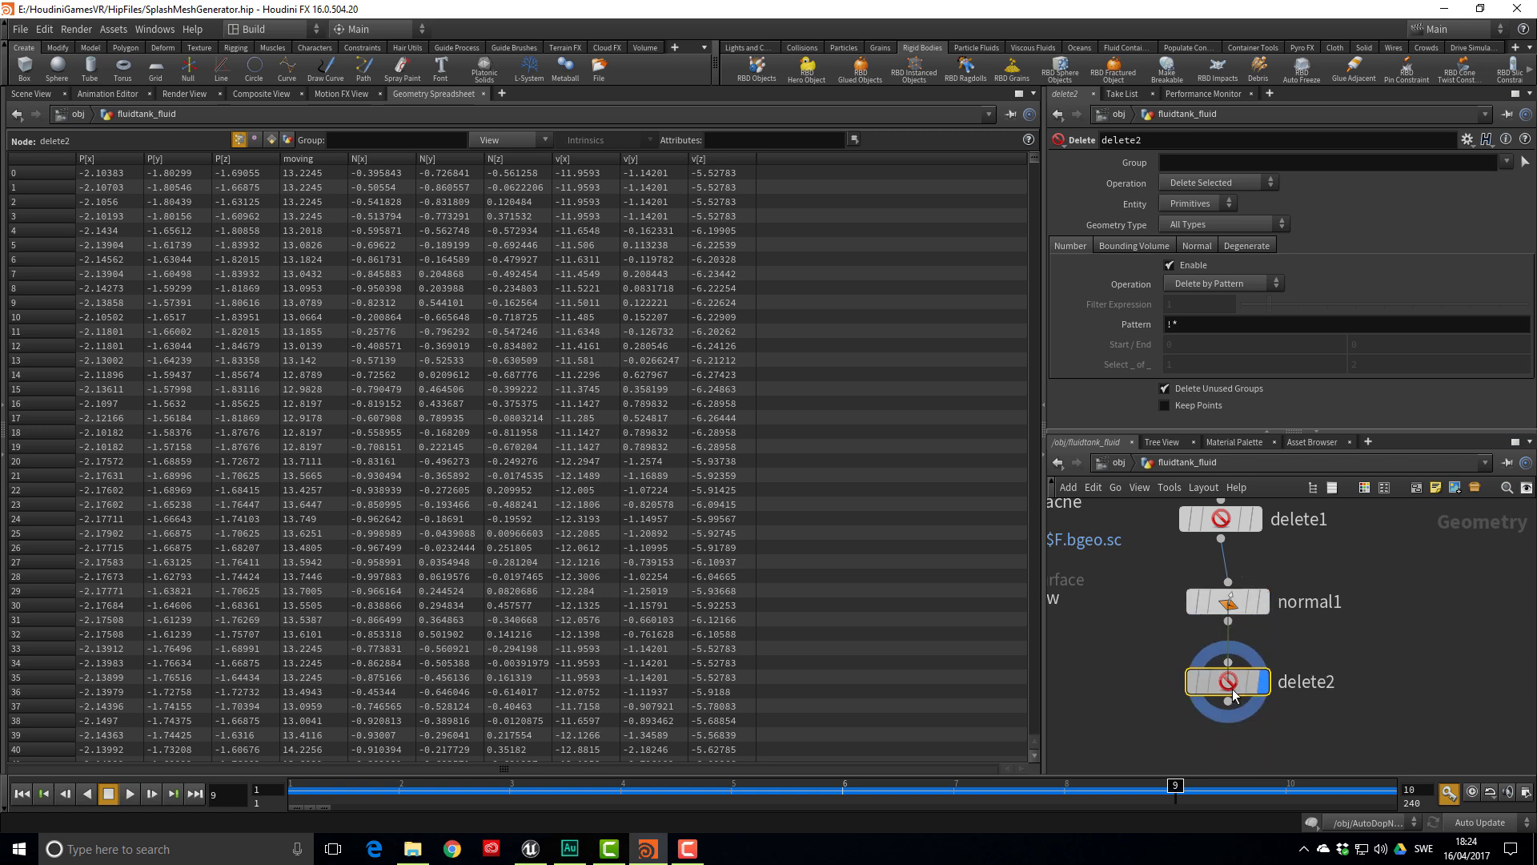
{"action": "left_click", "coordinate": [32, 95]}
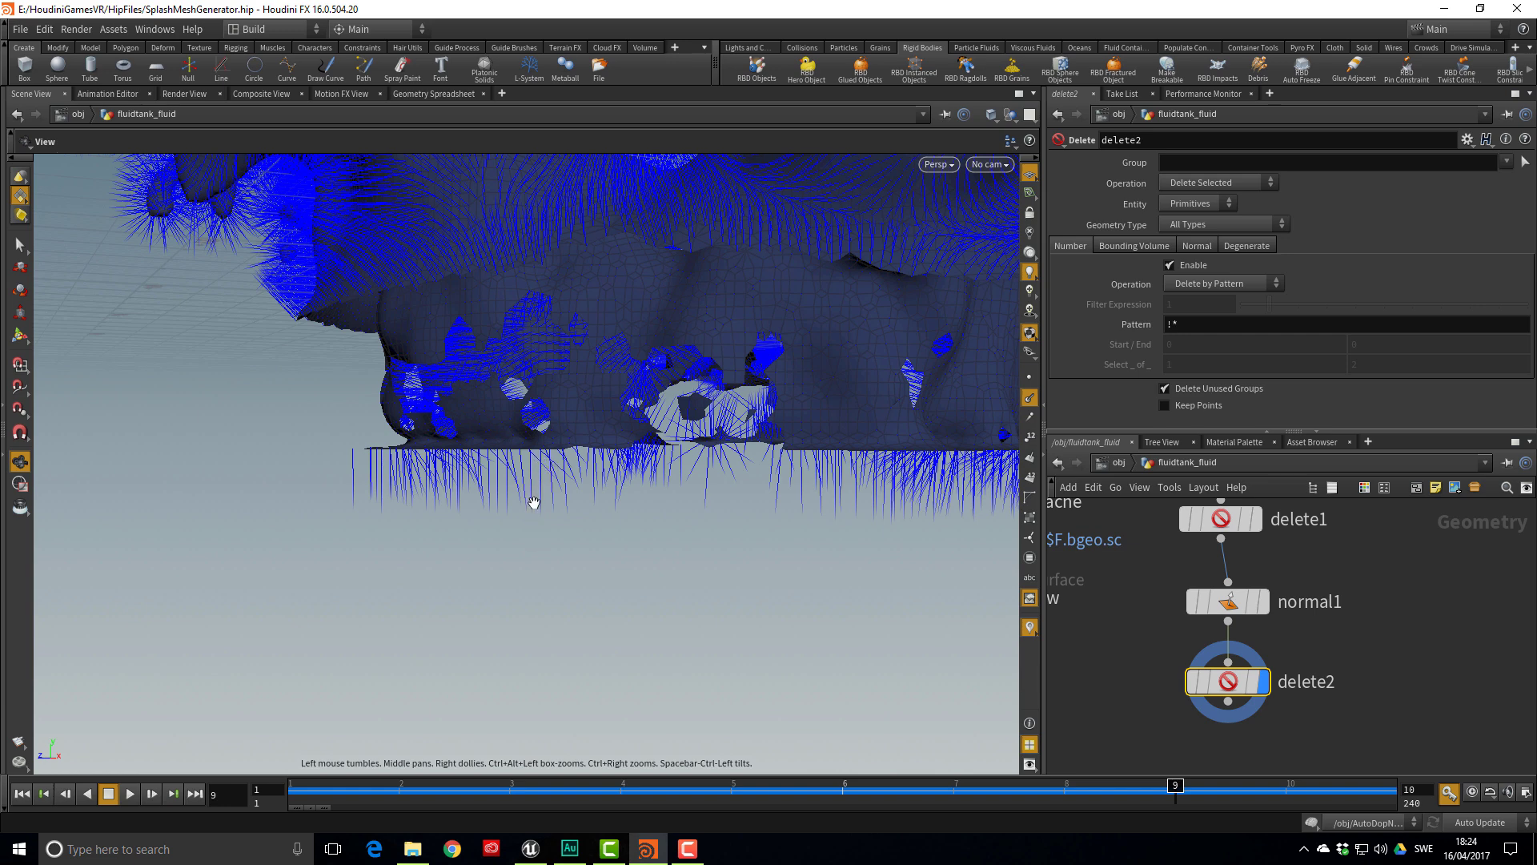
{"action": "mouse_move", "coordinate": [1241, 671]}
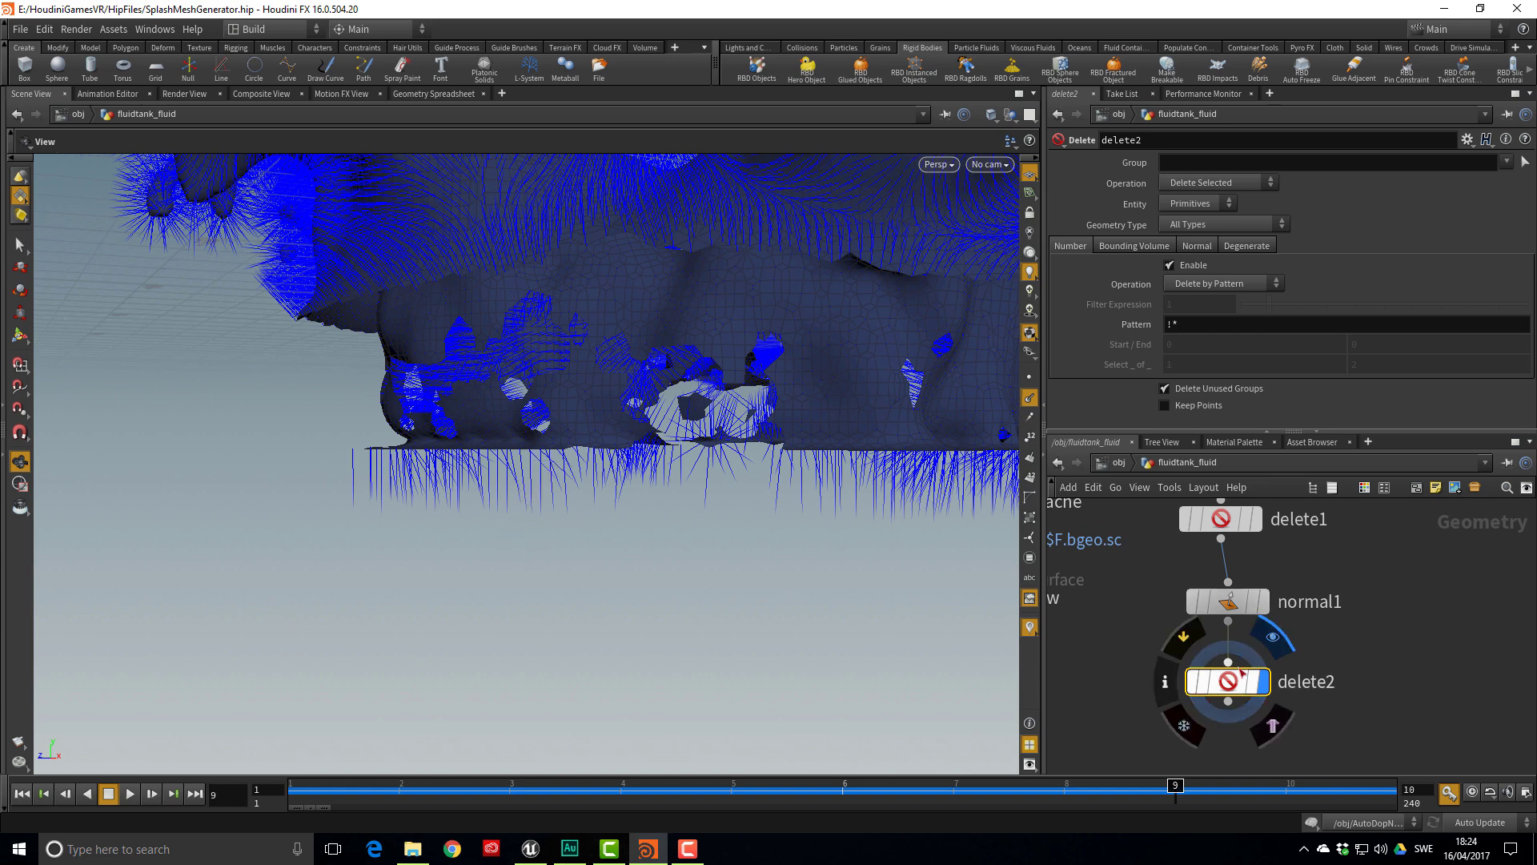
Set delete2 to remove points by expression, using the filter expression @N.y<-.8
{"action": "left_click", "coordinate": [1185, 206]}
{"action": "left_click", "coordinate": [1192, 225]}
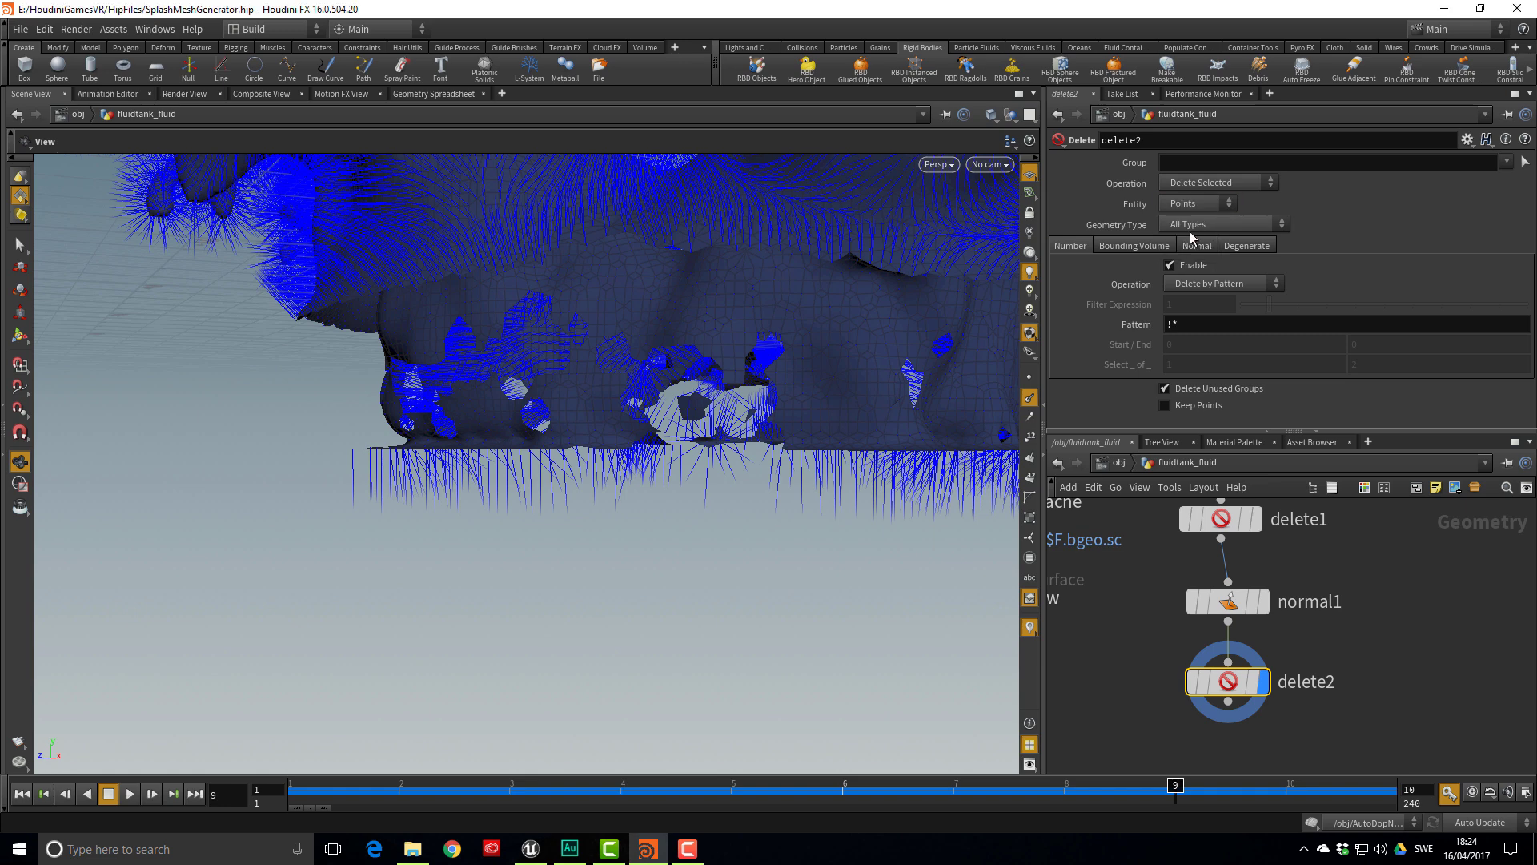
{"action": "left_click", "coordinate": [1195, 293]}
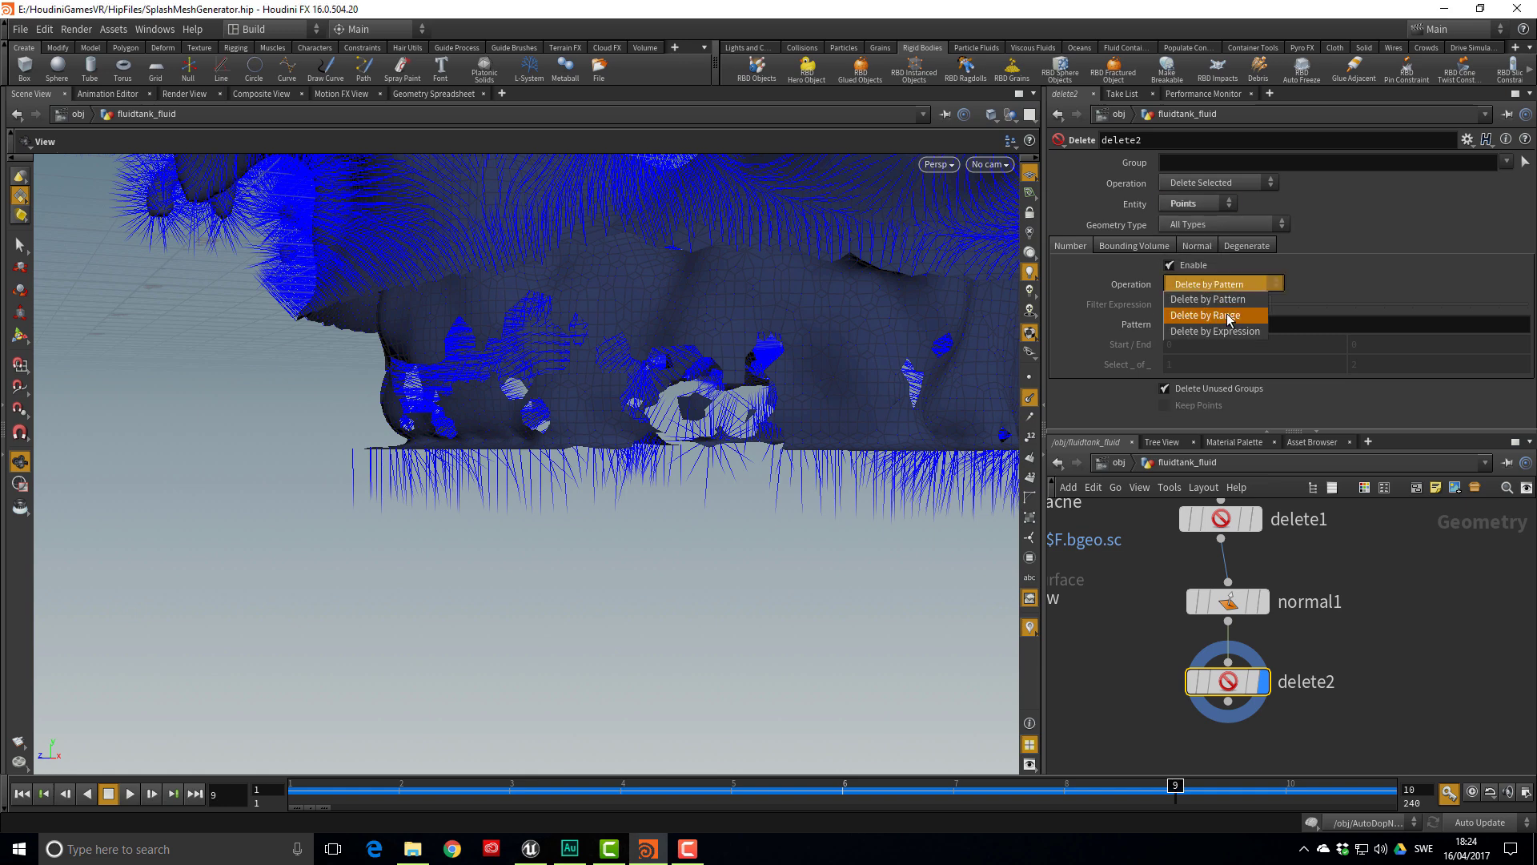
{"action": "left_click", "coordinate": [1201, 314]}
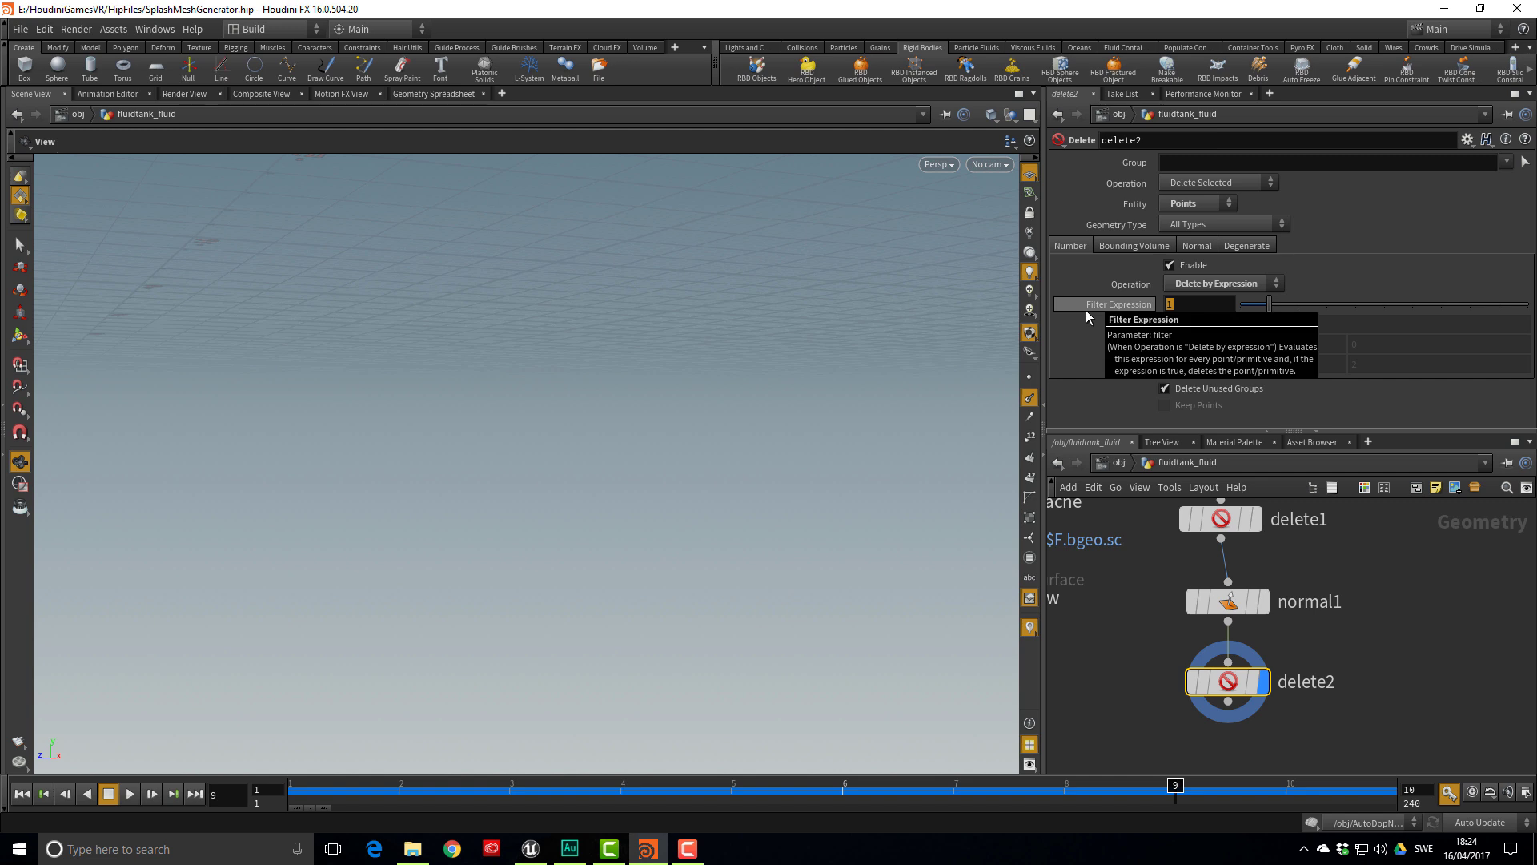
{"action": "type", "text": "@N"}
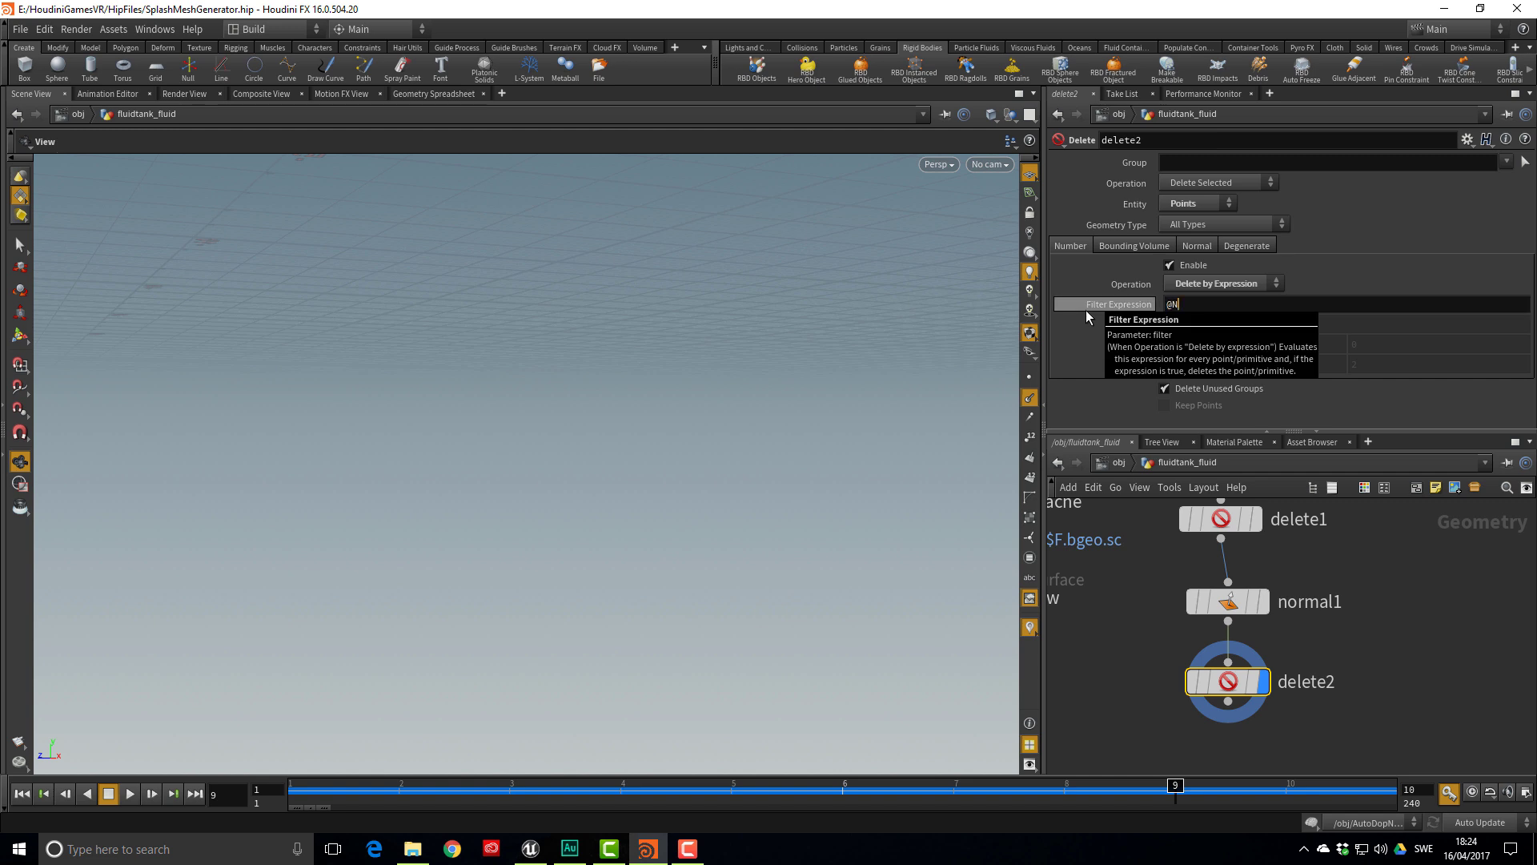
{"action": "type", "text": ".y<-.8"}
{"action": "key", "text": "Return"}
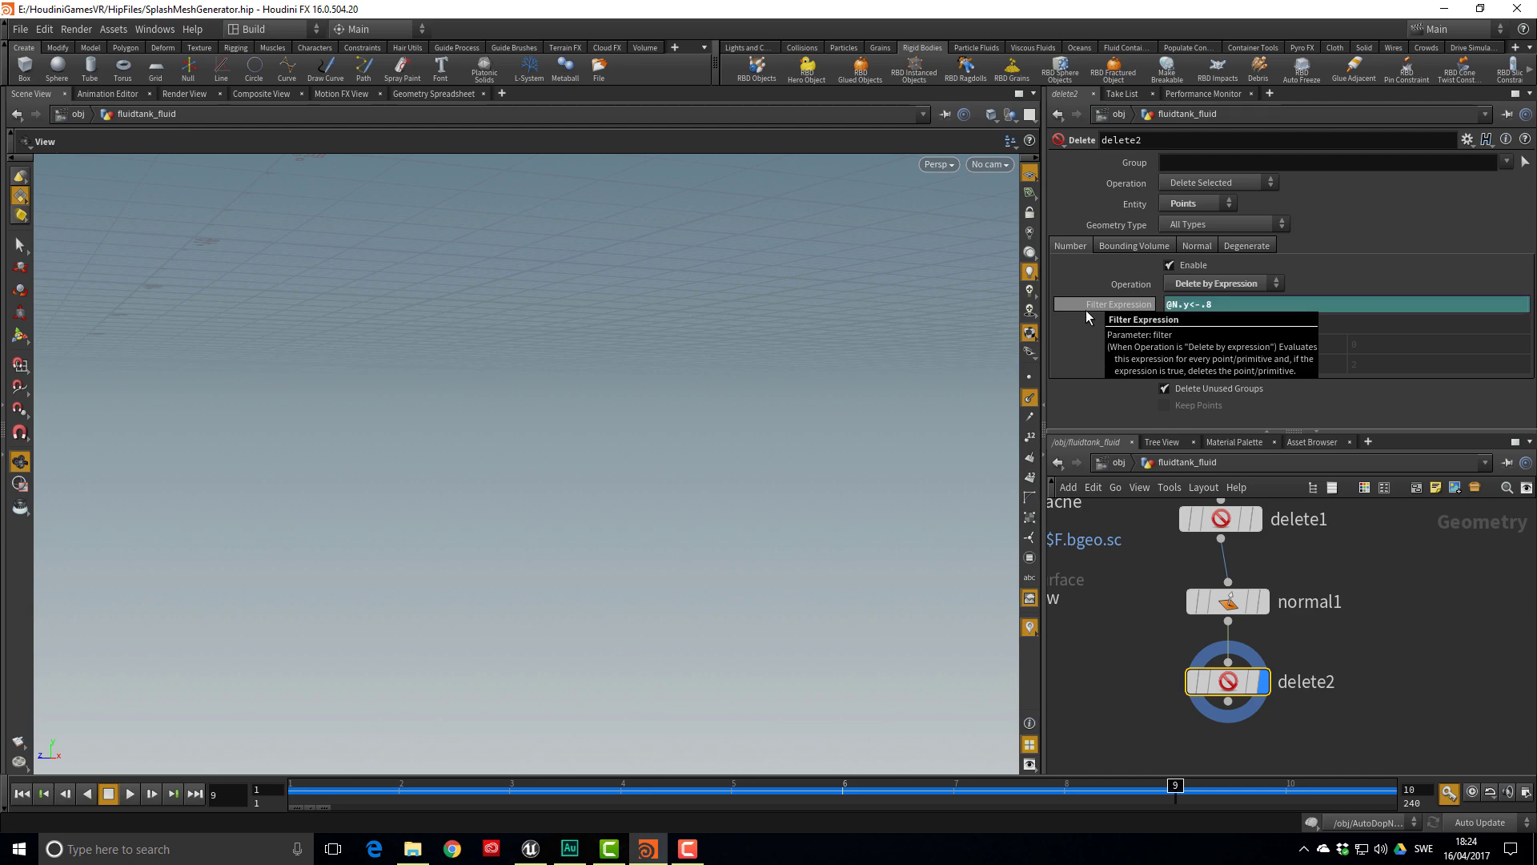
Turn off the point normals display, then inspect the splash mesh from several angles and check delete2's geometry info
{"action": "left_click_drag", "start_coordinate": [628, 504], "coordinate": [394, 452]}
{"action": "left_click_drag", "start_coordinate": [661, 474], "coordinate": [844, 590]}
{"action": "left_click", "coordinate": [1031, 398]}
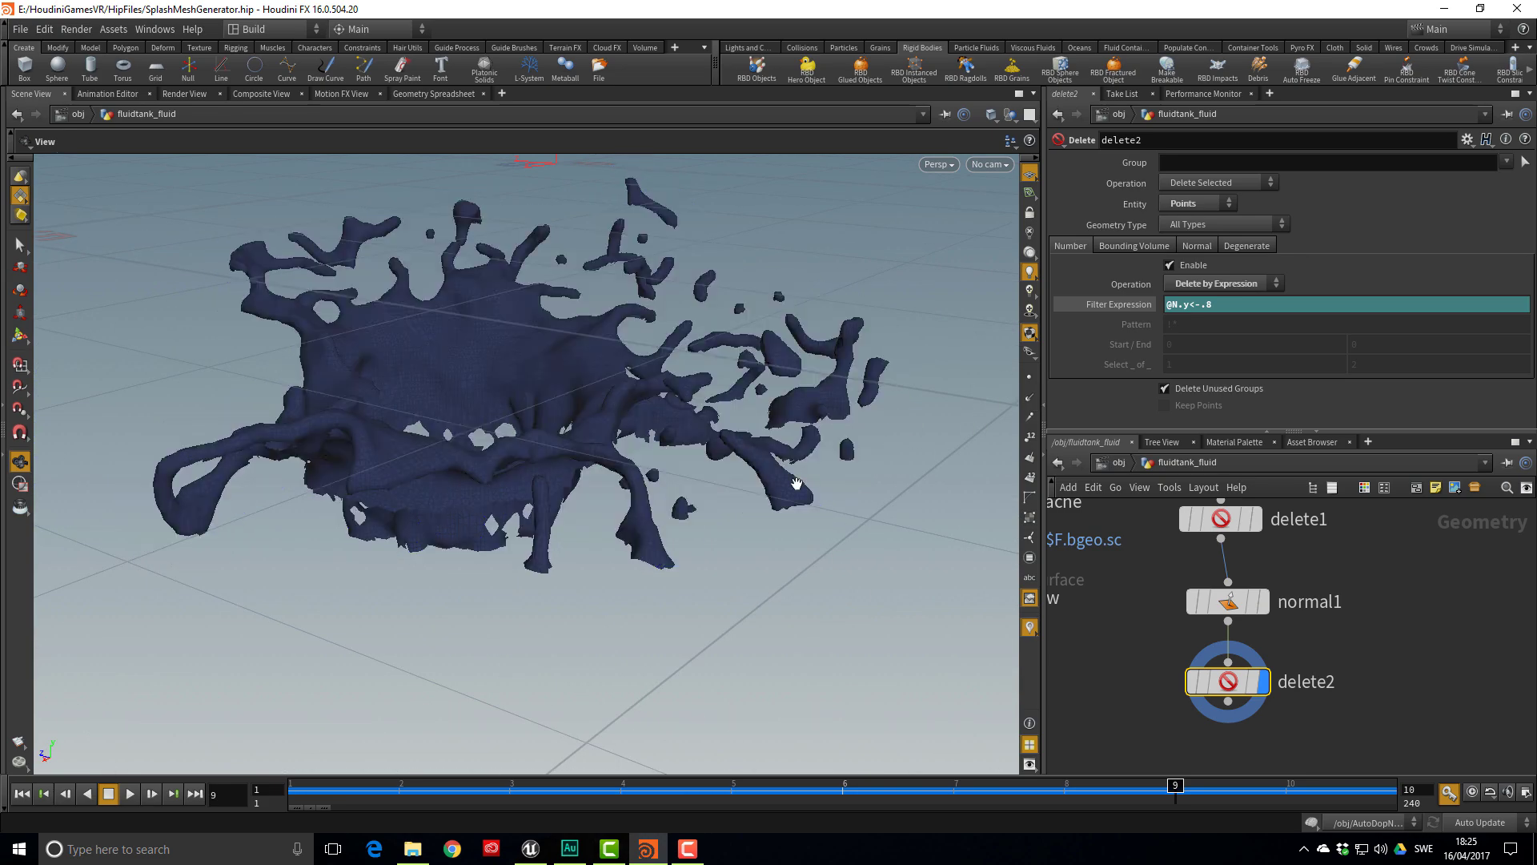
{"action": "left_click_drag", "start_coordinate": [881, 449], "coordinate": [480, 448]}
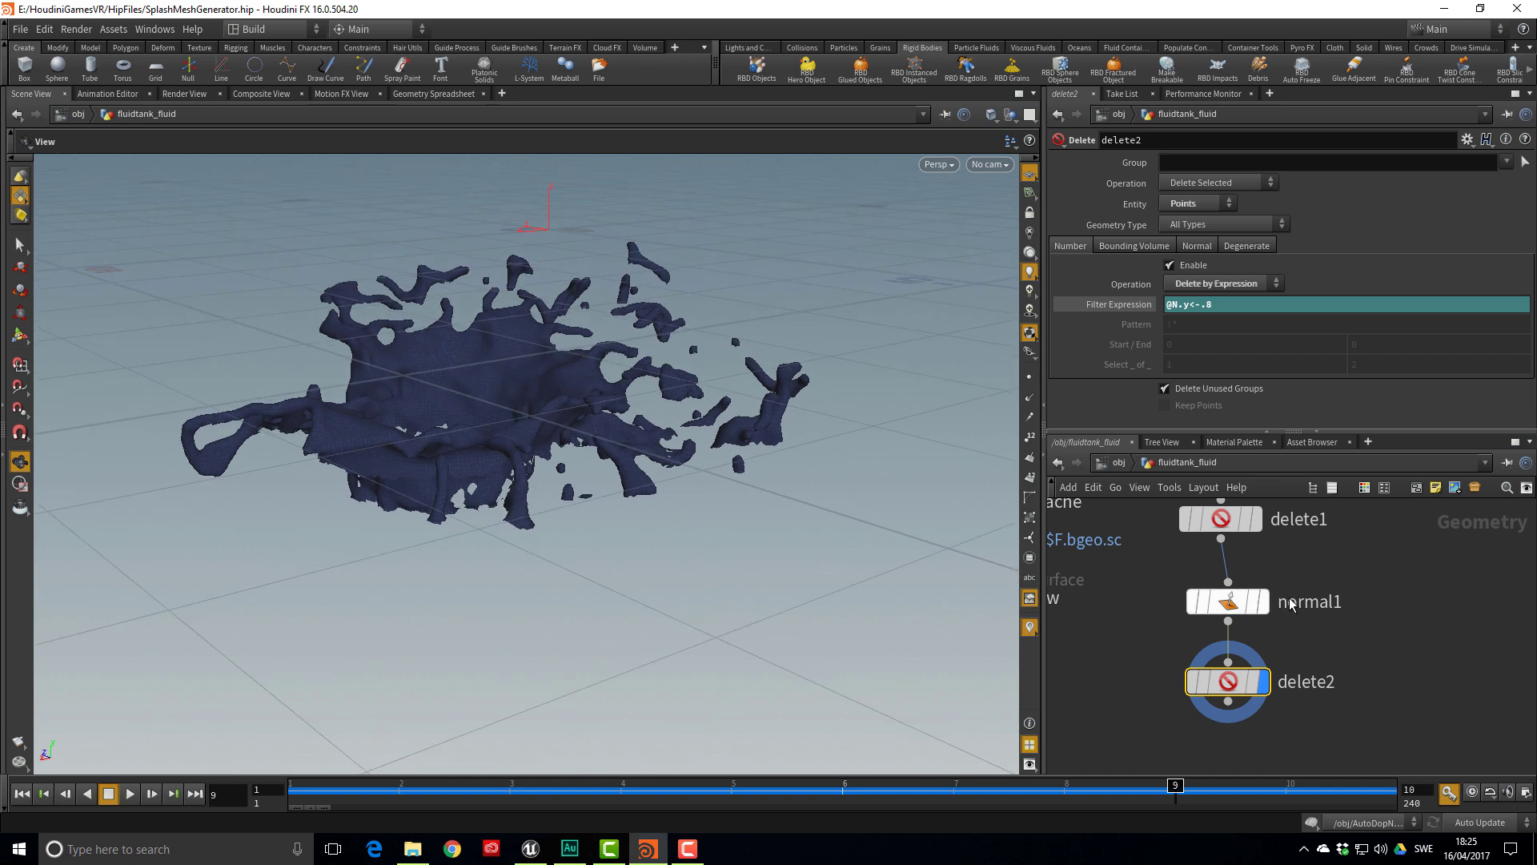
{"action": "middle_click_drag", "start_coordinate": [1375, 647], "coordinate": [1366, 561]}
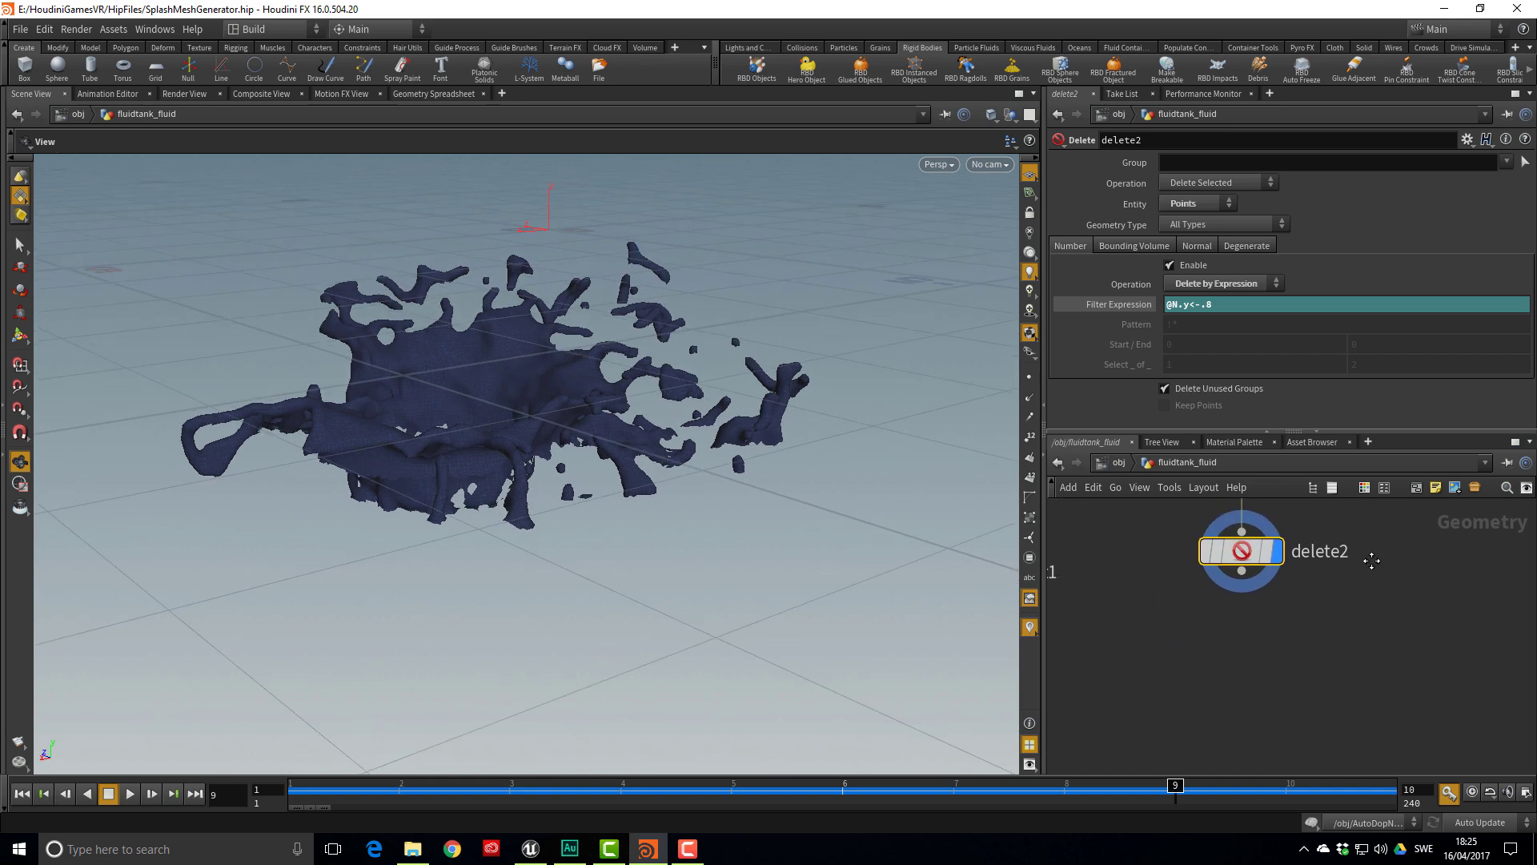
{"action": "left_click_drag", "start_coordinate": [635, 460], "coordinate": [705, 377]}
{"action": "scroll", "coordinate": [644, 560], "scroll_direction": "up", "scroll_amount": 5}
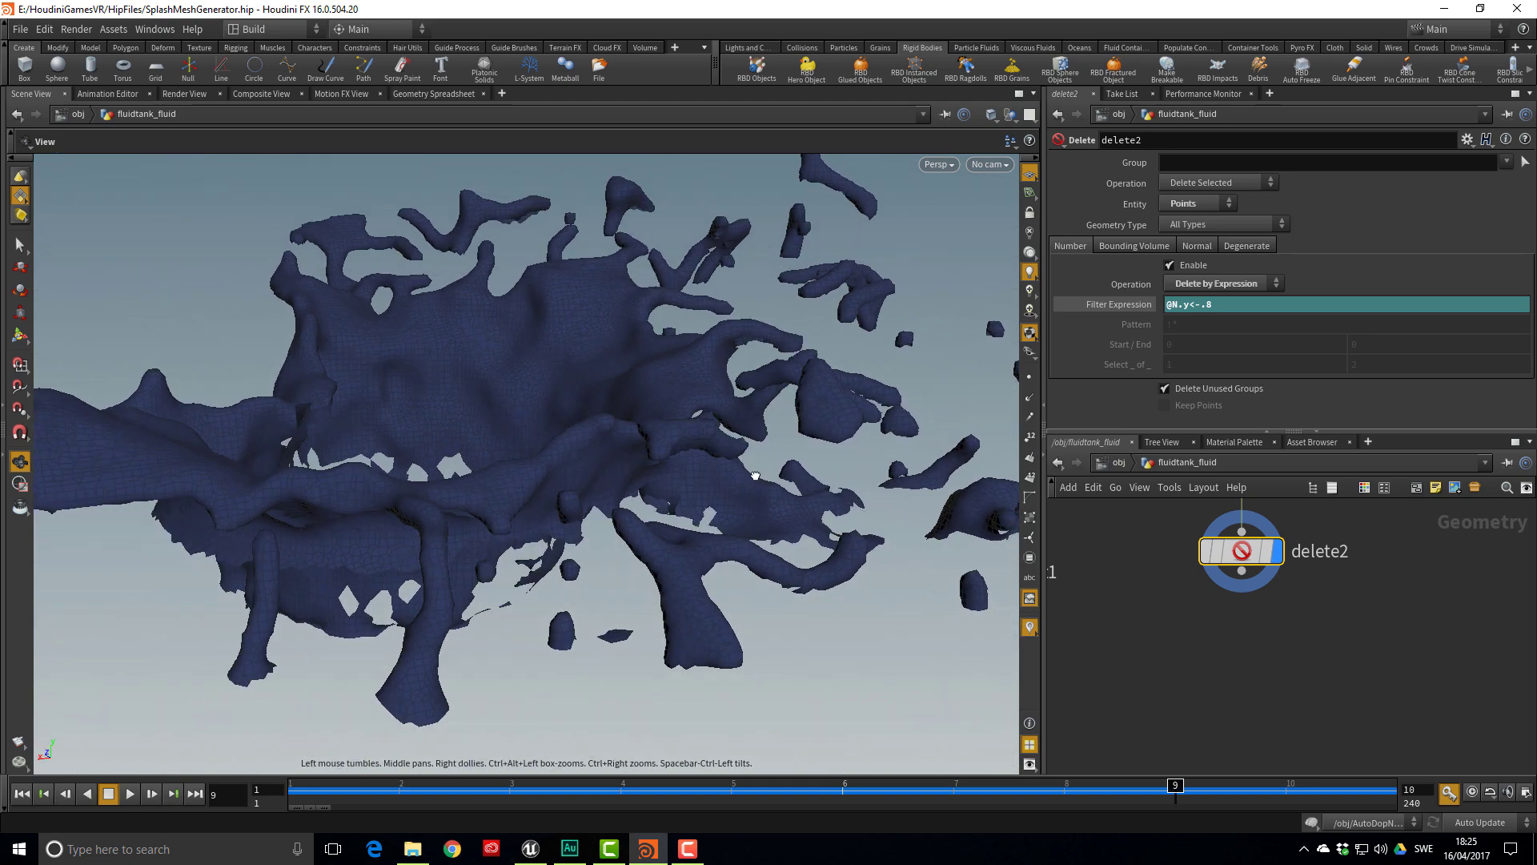
{"action": "mouse_move", "coordinate": [1241, 558]}
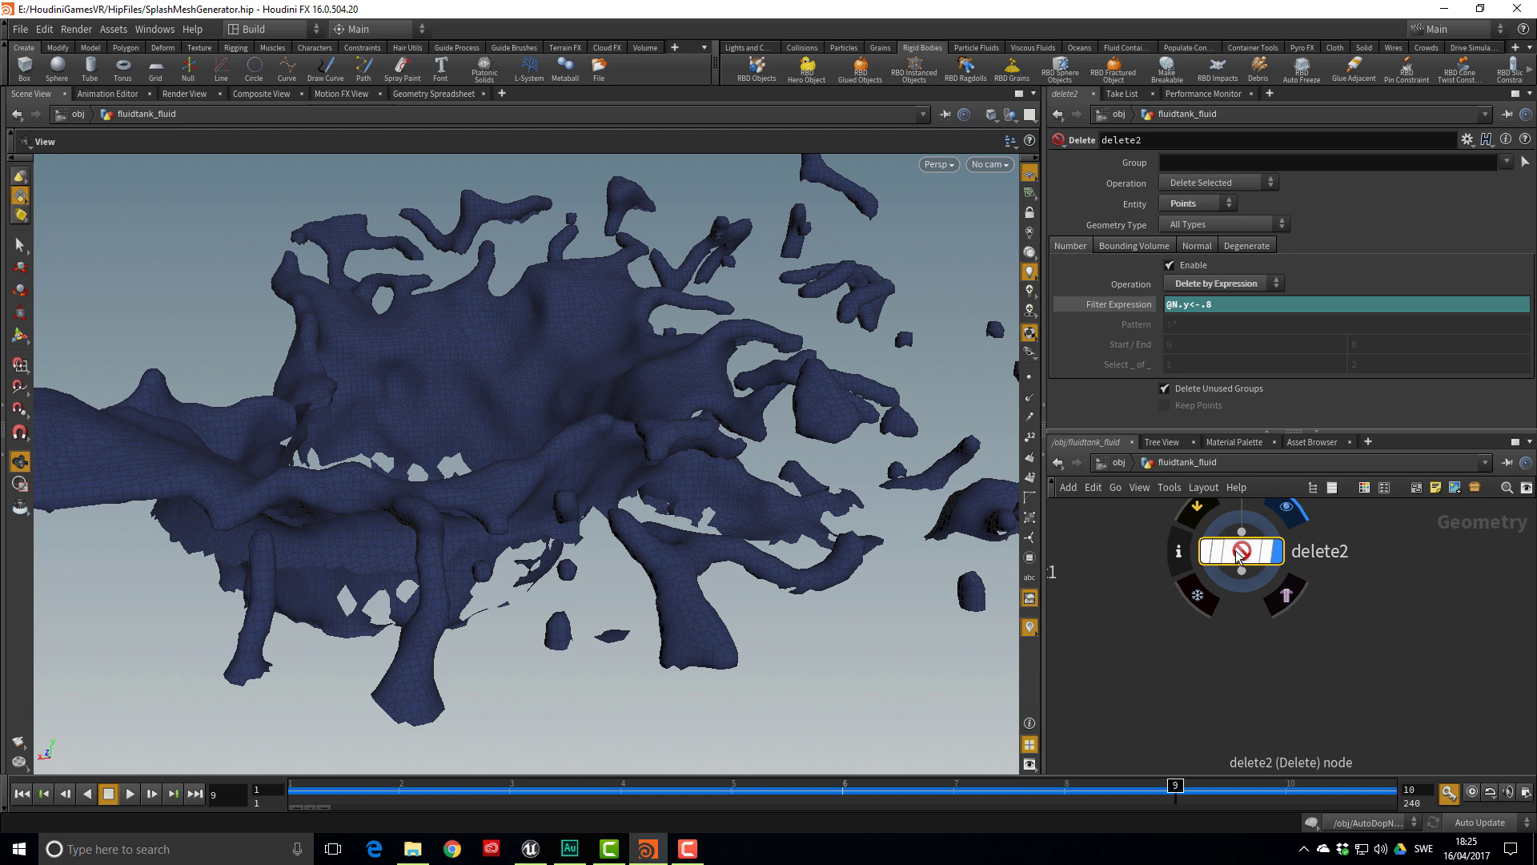
{"action": "middle_click", "coordinate": [1242, 551]}
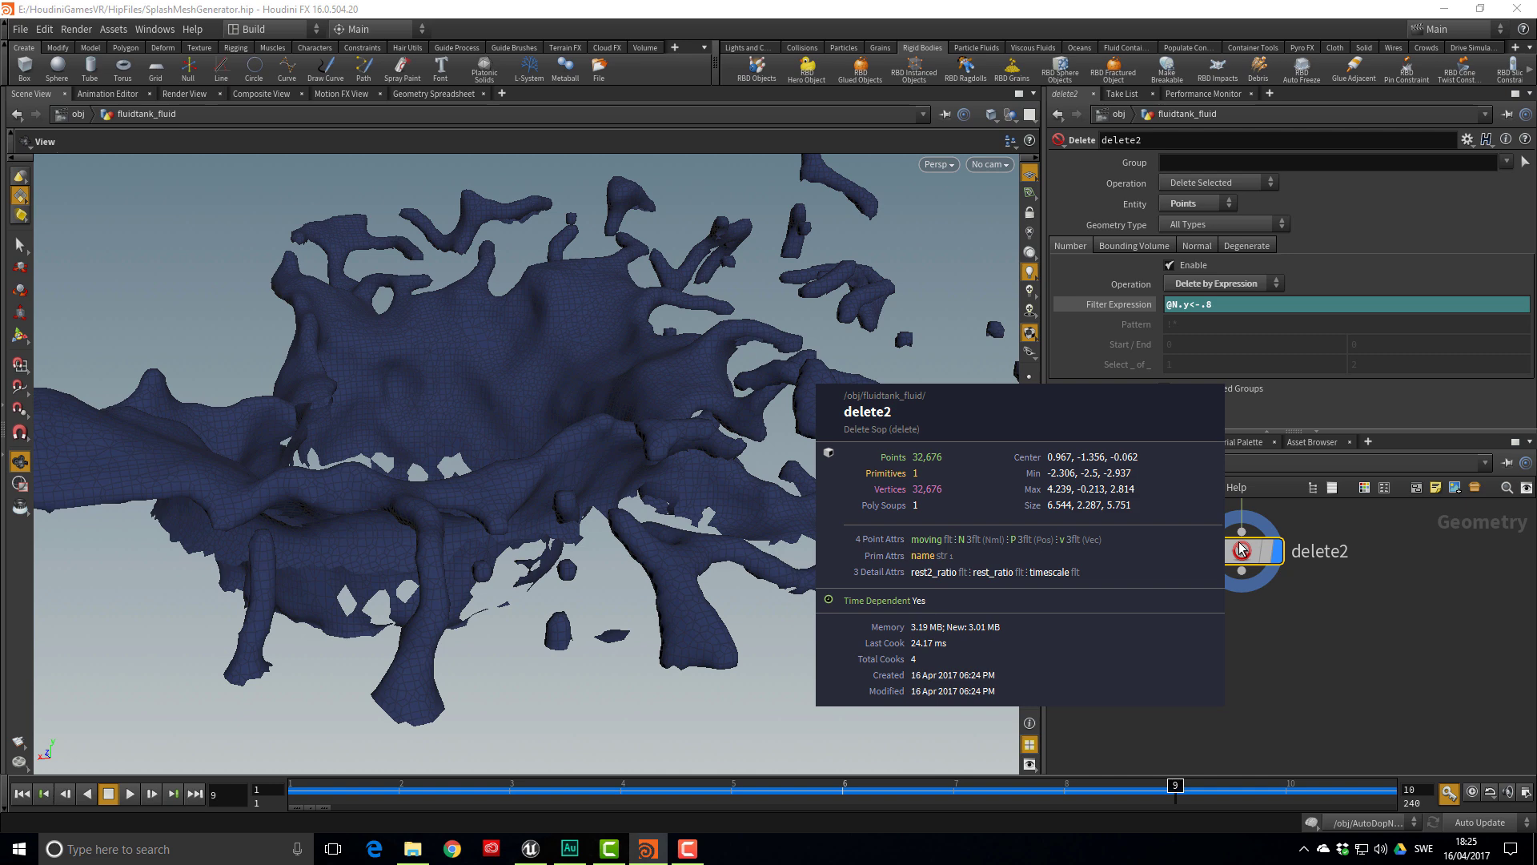
Add a Remesh node connected to delete2's output, display it and check its geometry info
{"action": "left_click", "coordinate": [1242, 571]}
{"action": "key", "text": "Tab"}
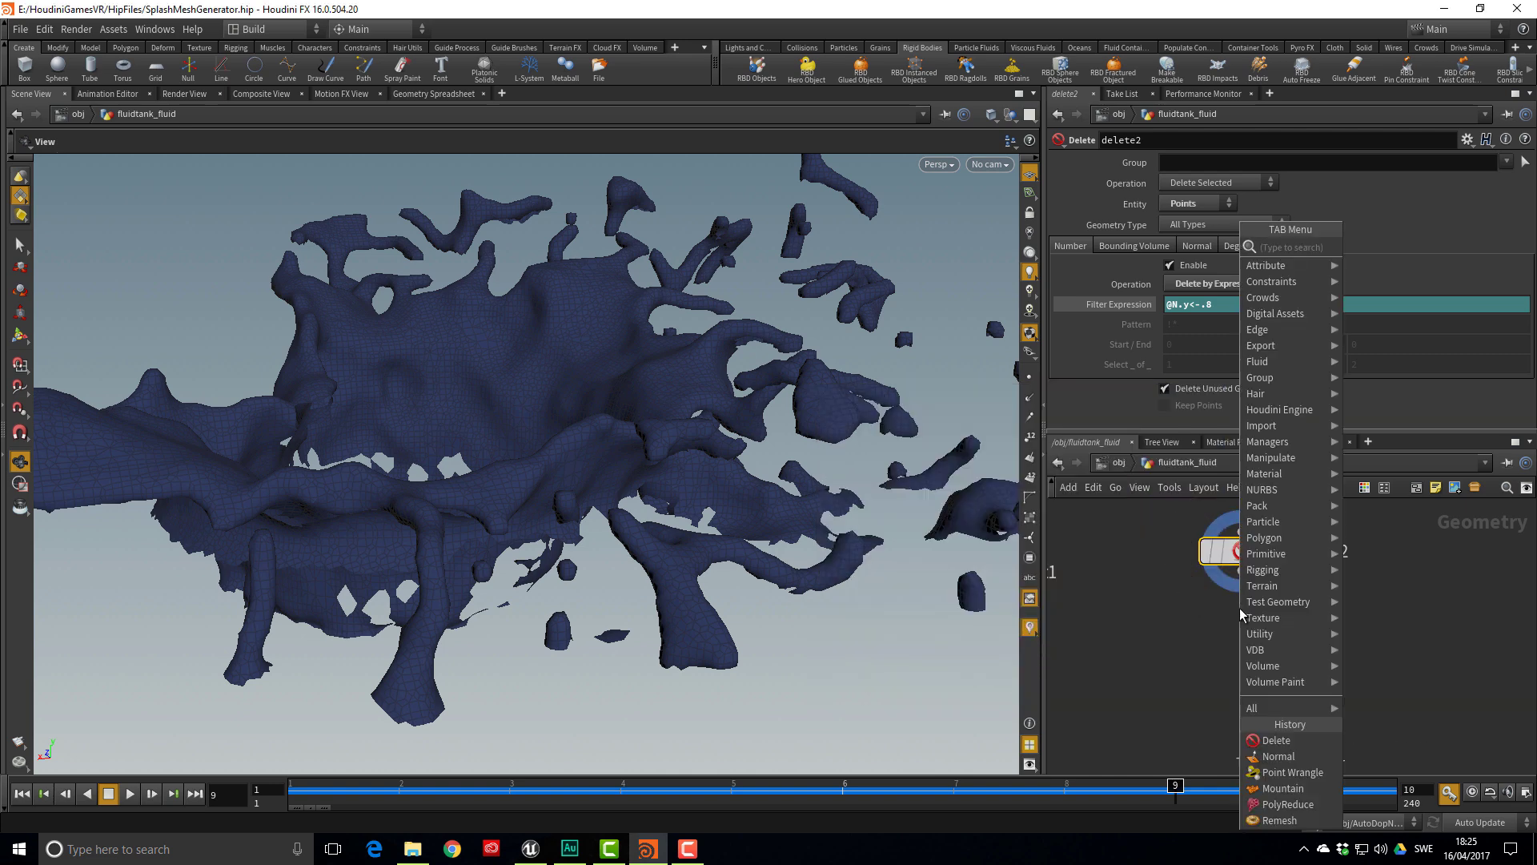
{"action": "type", "text": "remesh"}
{"action": "key", "text": "Return"}
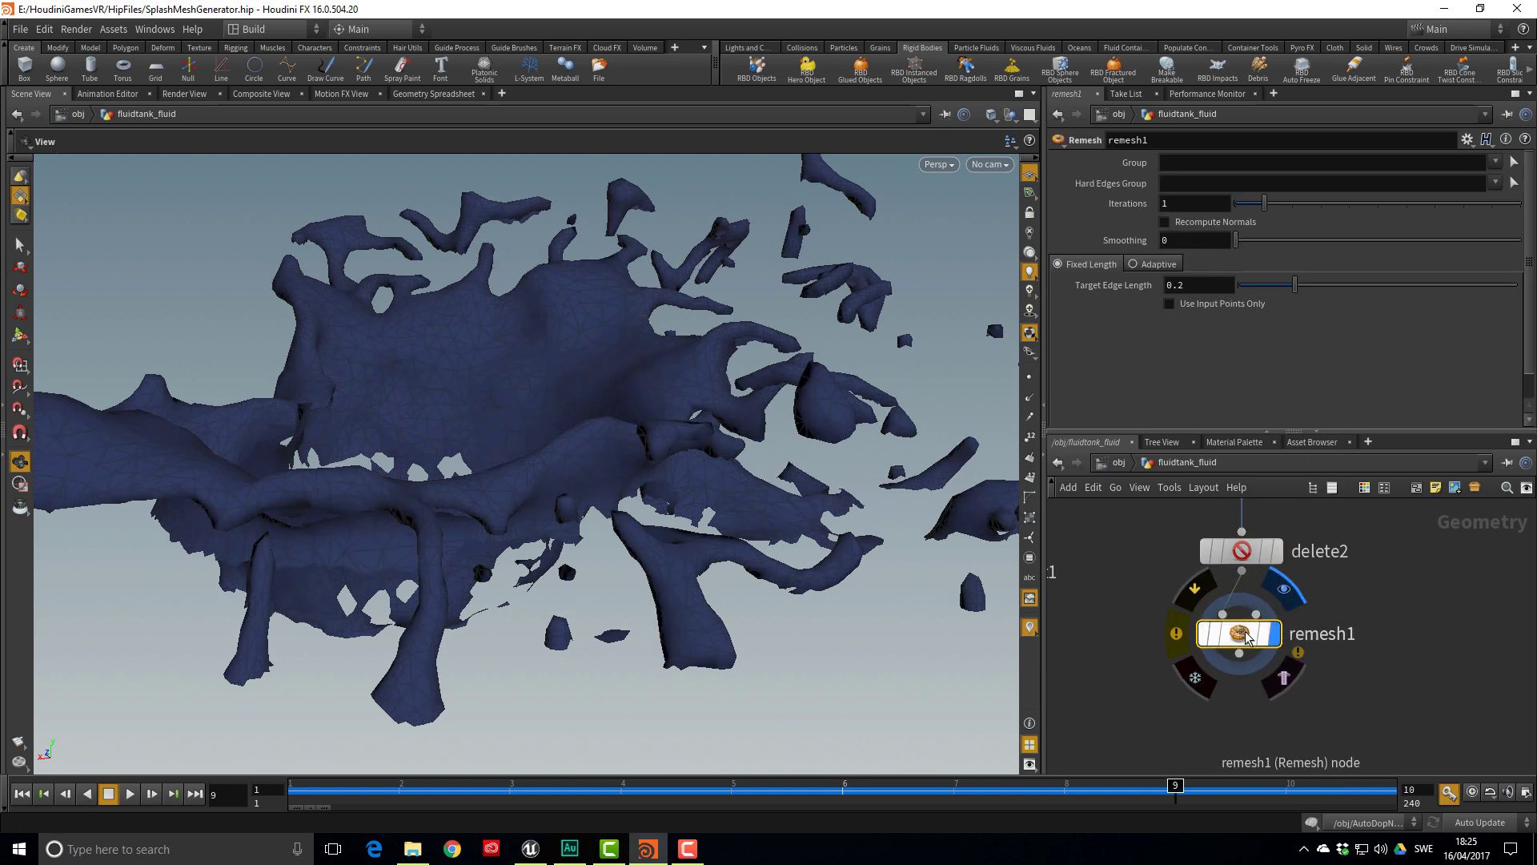
{"action": "middle_click", "coordinate": [1246, 637]}
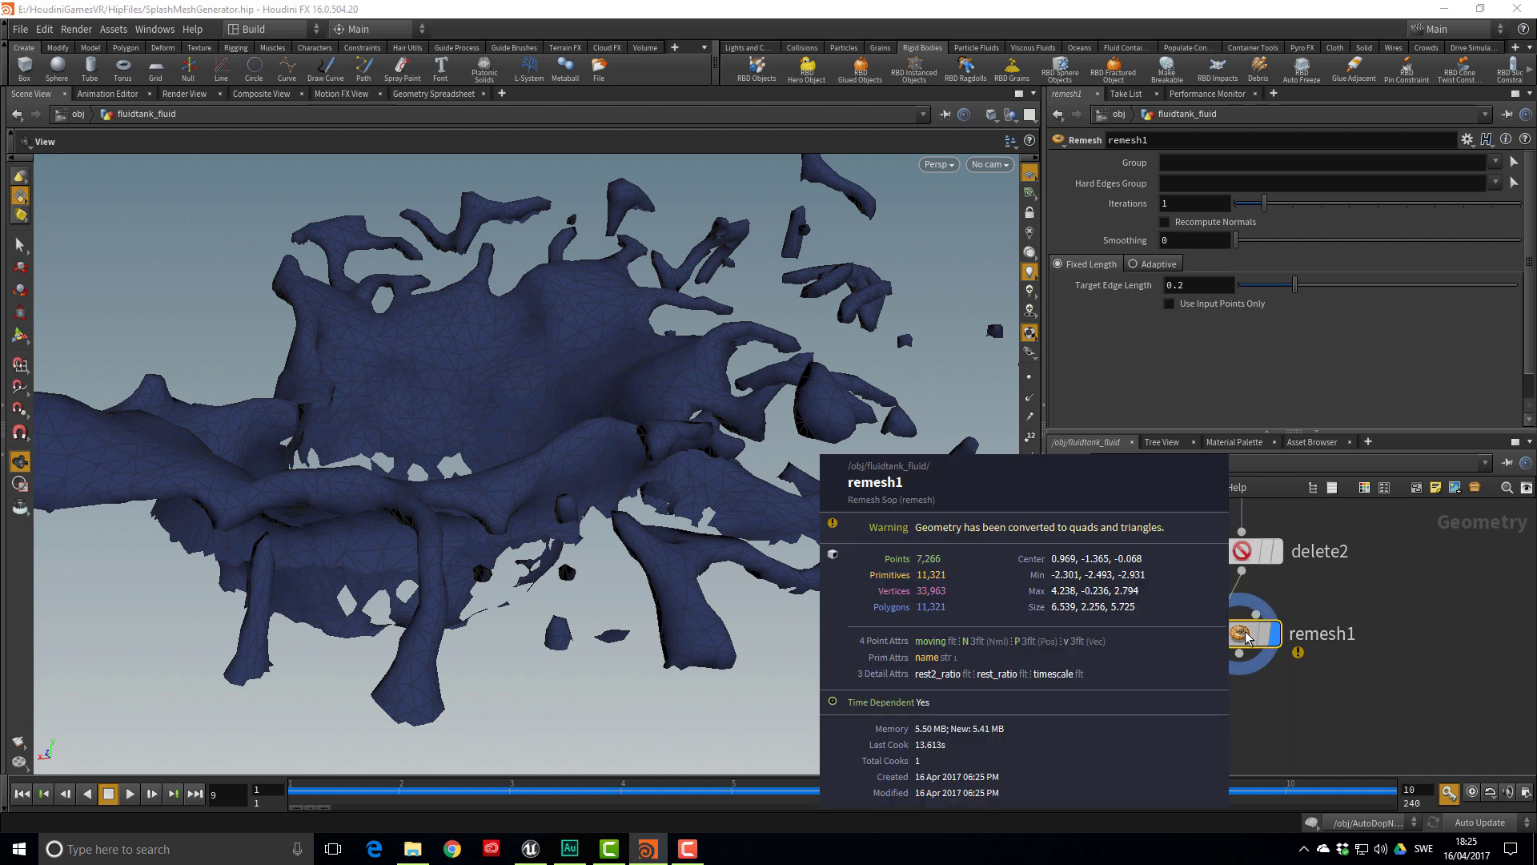
Add a second Remesh node on remesh1's output, display it and set its target edge length to 0.249
{"action": "middle_click_drag", "start_coordinate": [1262, 697], "coordinate": [1256, 620]}
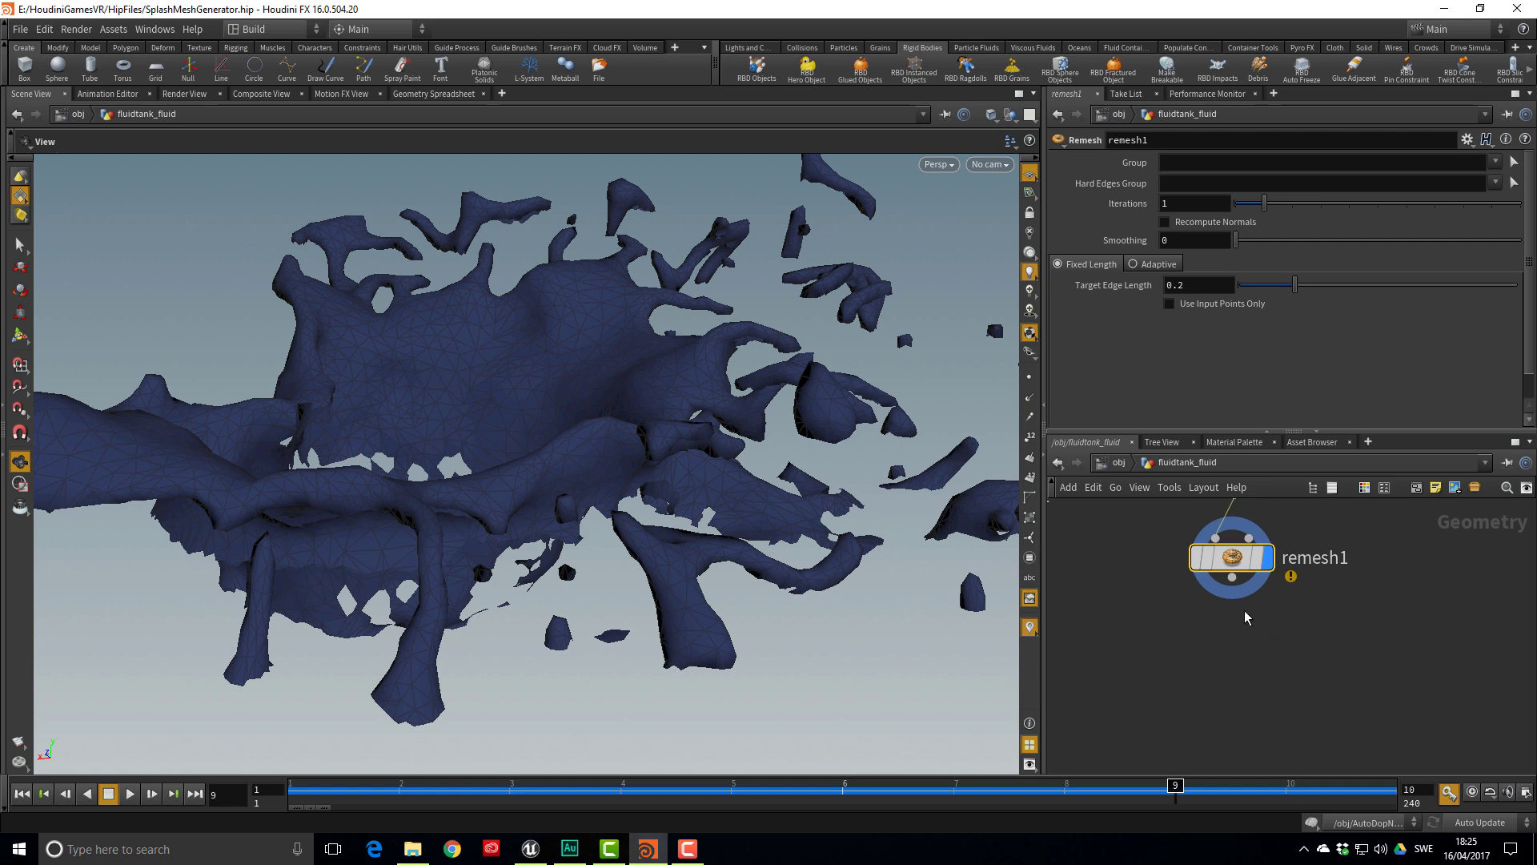
{"action": "key", "text": "Tab"}
{"action": "type", "text": "reme"}
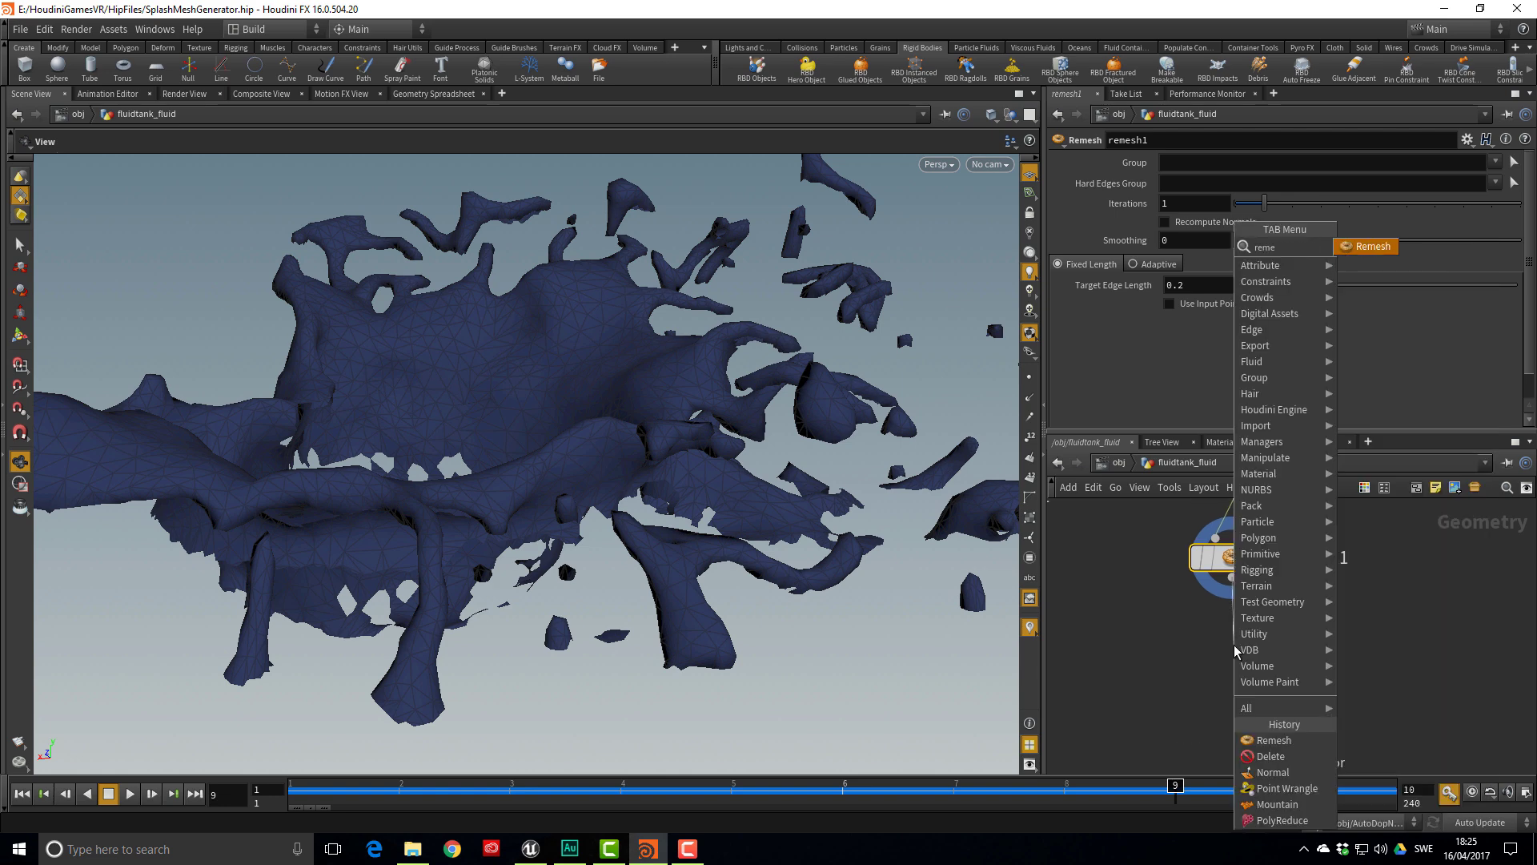
{"action": "key", "text": "Return"}
{"action": "left_click", "coordinate": [1237, 648]}
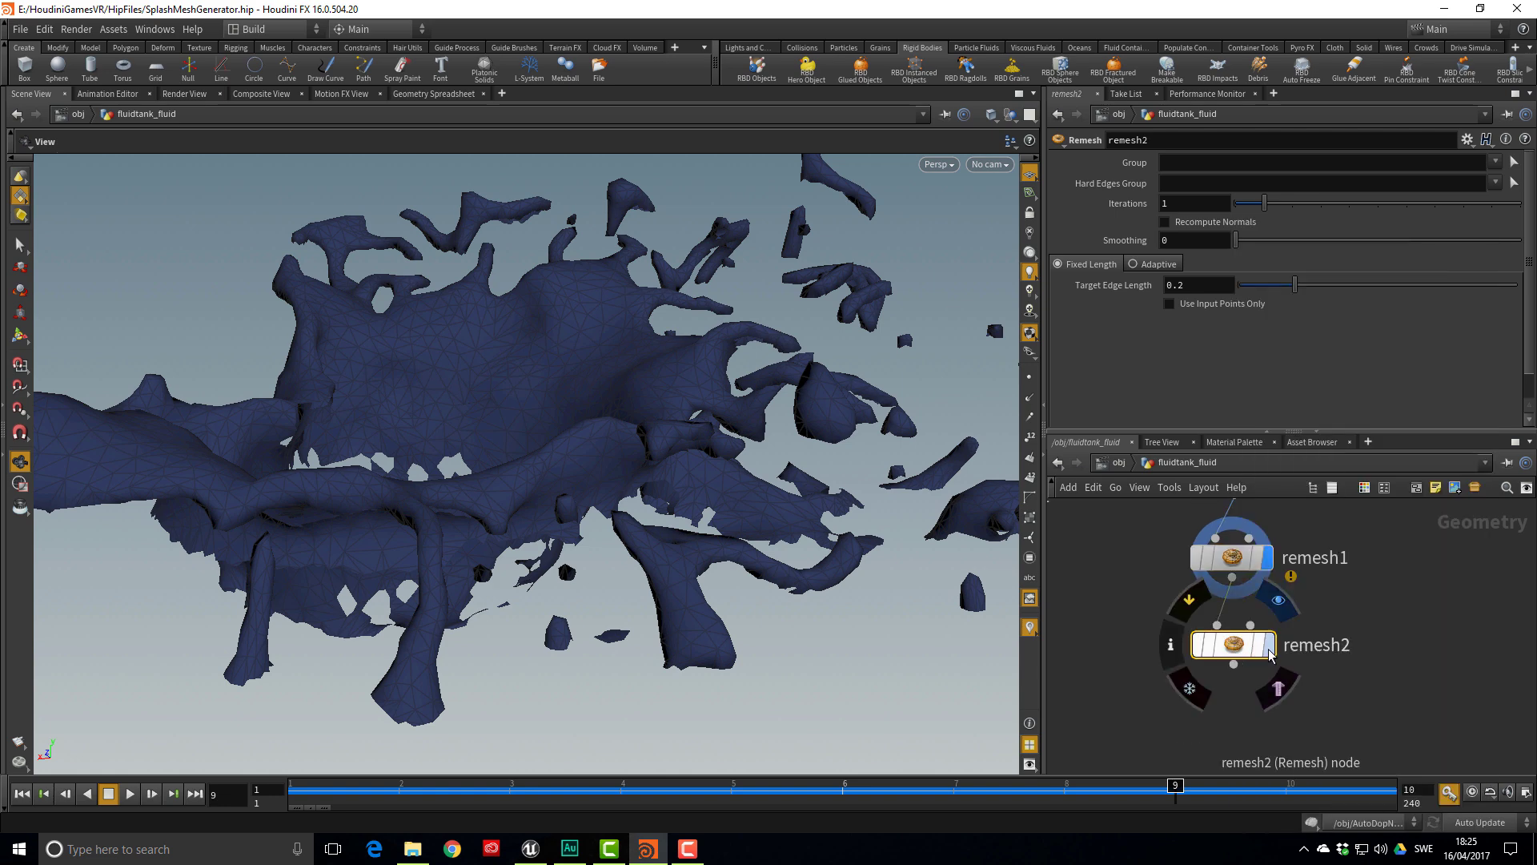
{"action": "left_click", "coordinate": [1270, 647]}
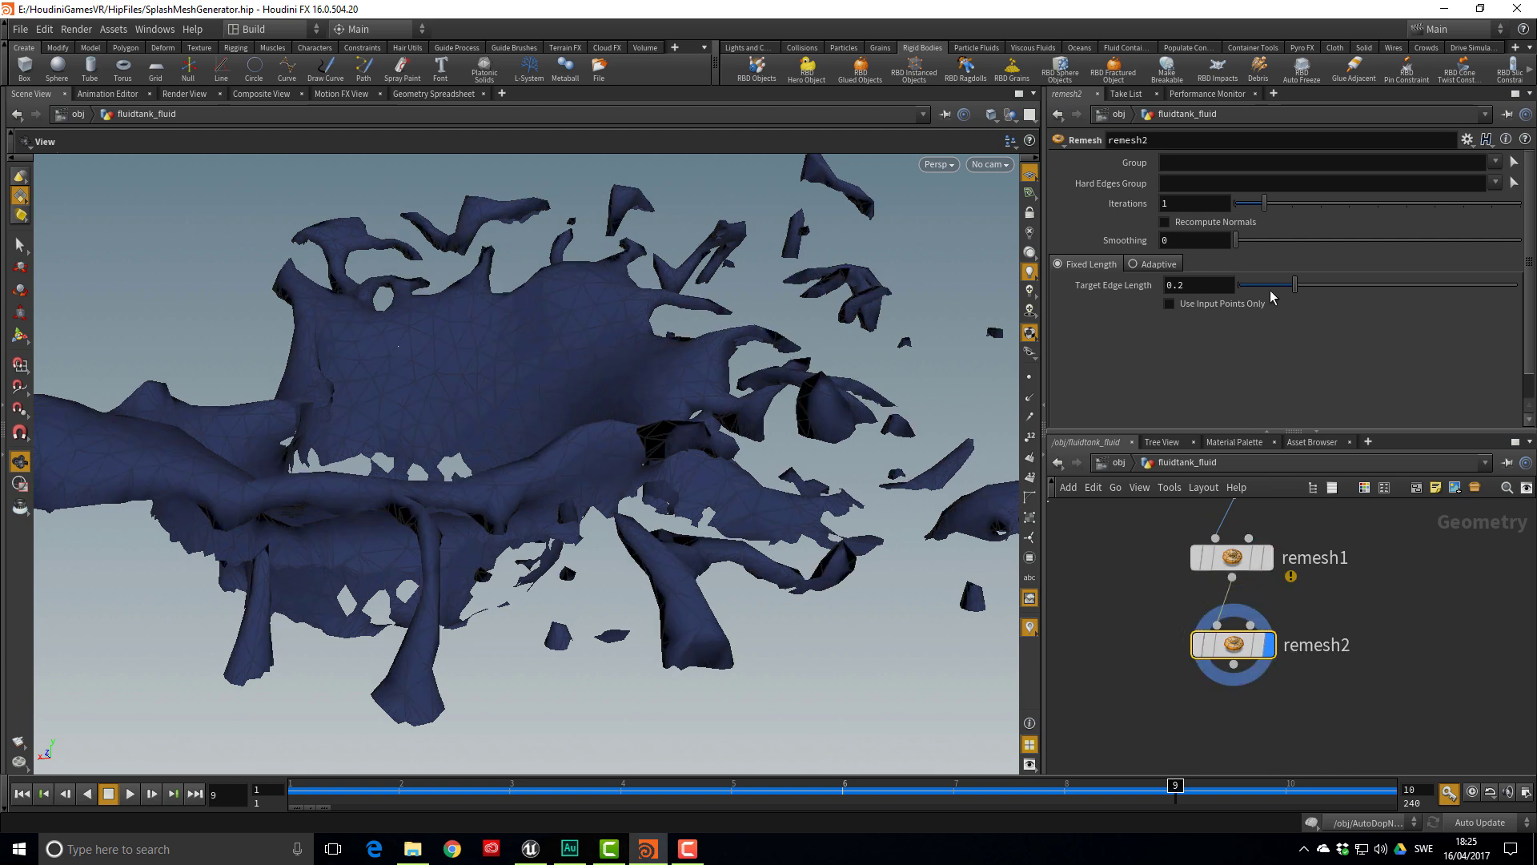
{"action": "left_click_drag", "start_coordinate": [1298, 293], "coordinate": [1311, 292]}
{"action": "middle_click", "coordinate": [1231, 653]}
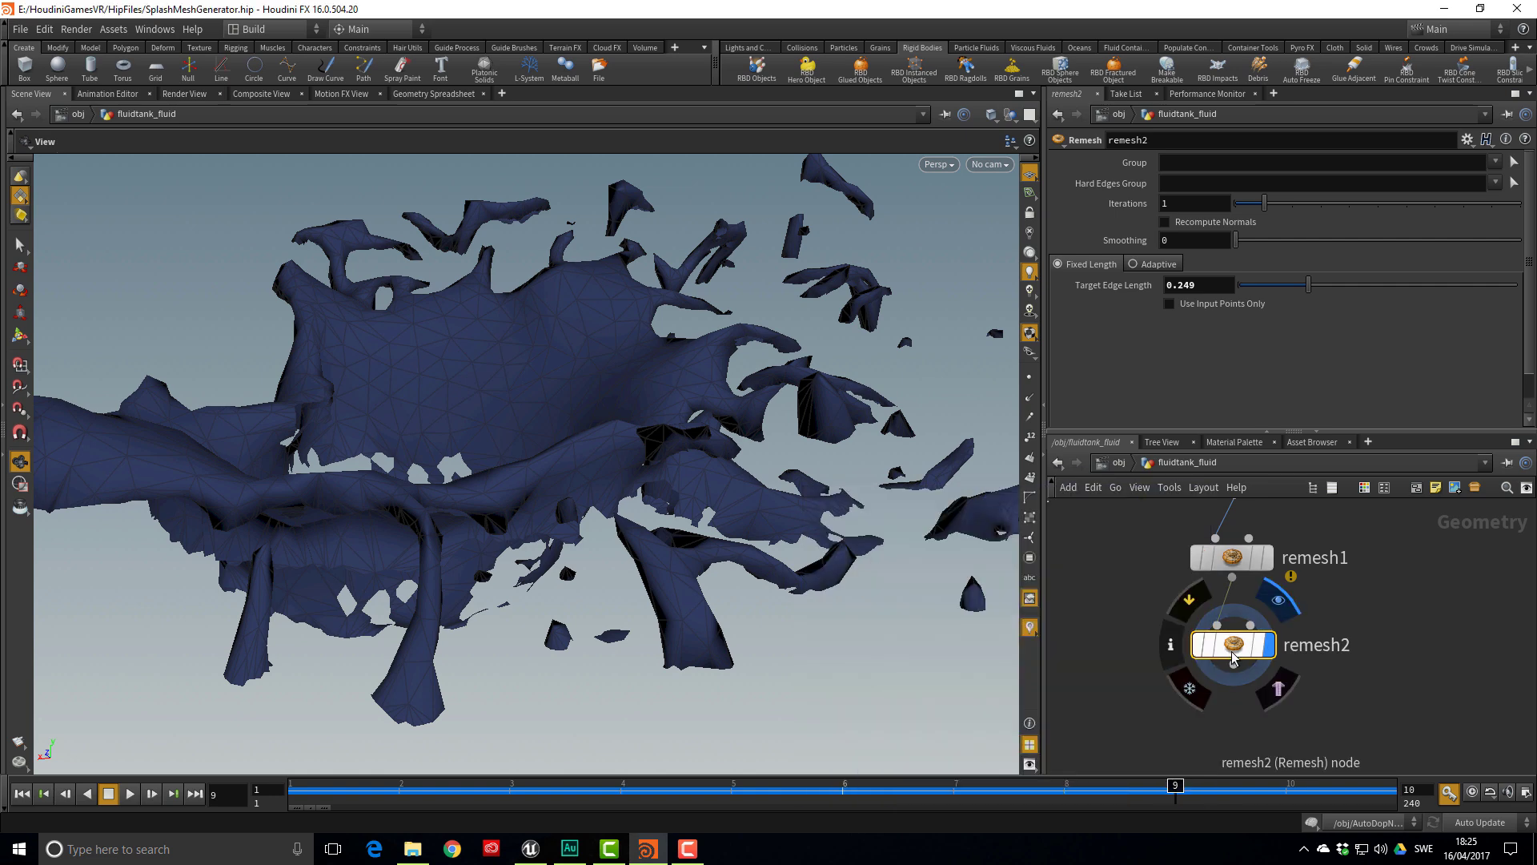
Add a PolyReduce node on remesh2's output that keeps 40% of the polygons, display it and check its geometry info
{"action": "key", "text": "Delete"}
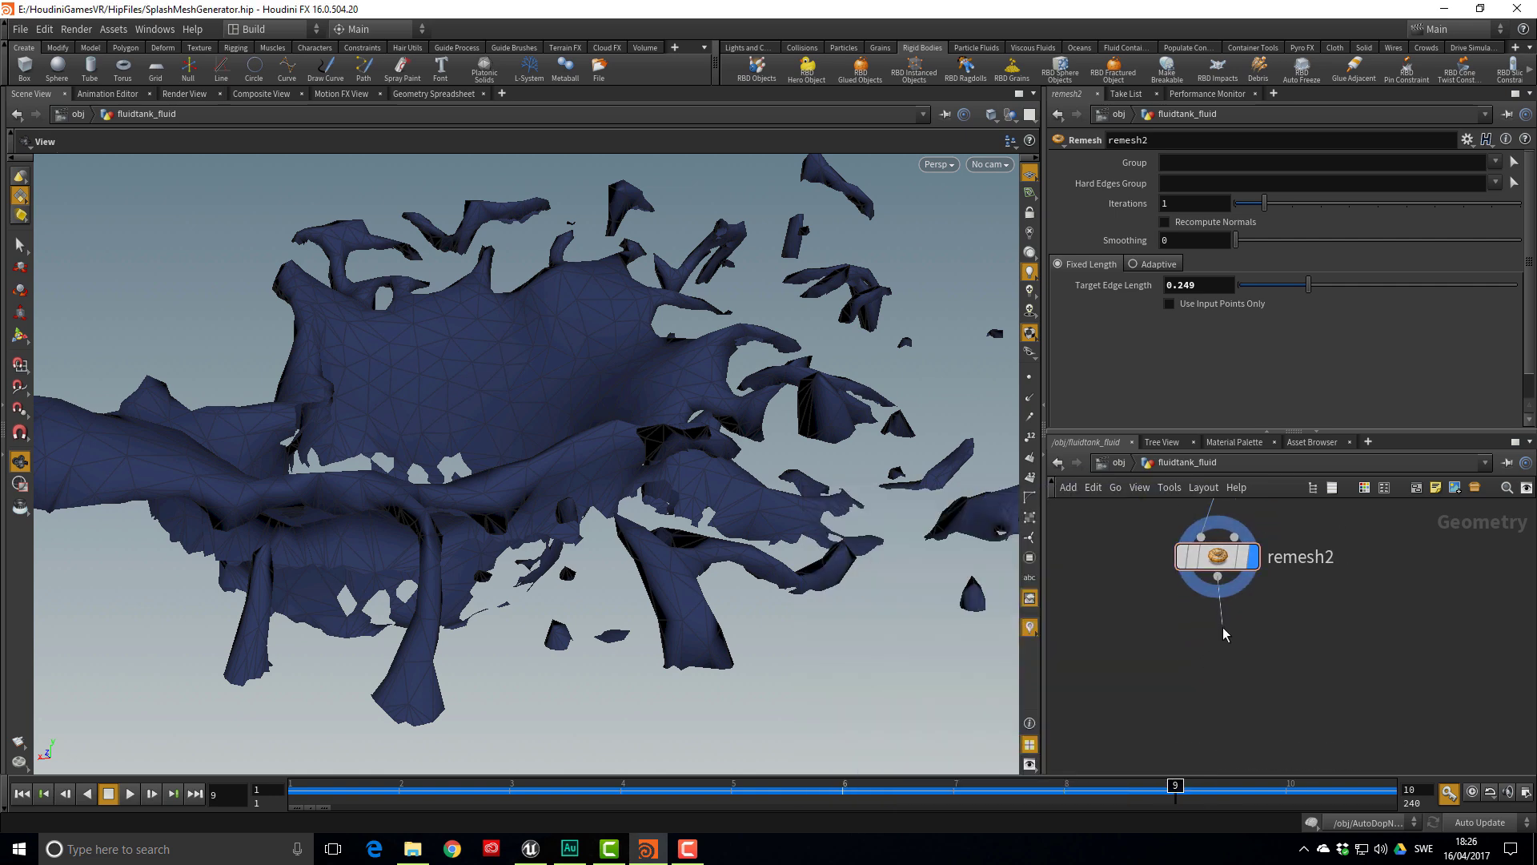
{"action": "key", "text": "Tab"}
{"action": "type", "text": "polyr"}
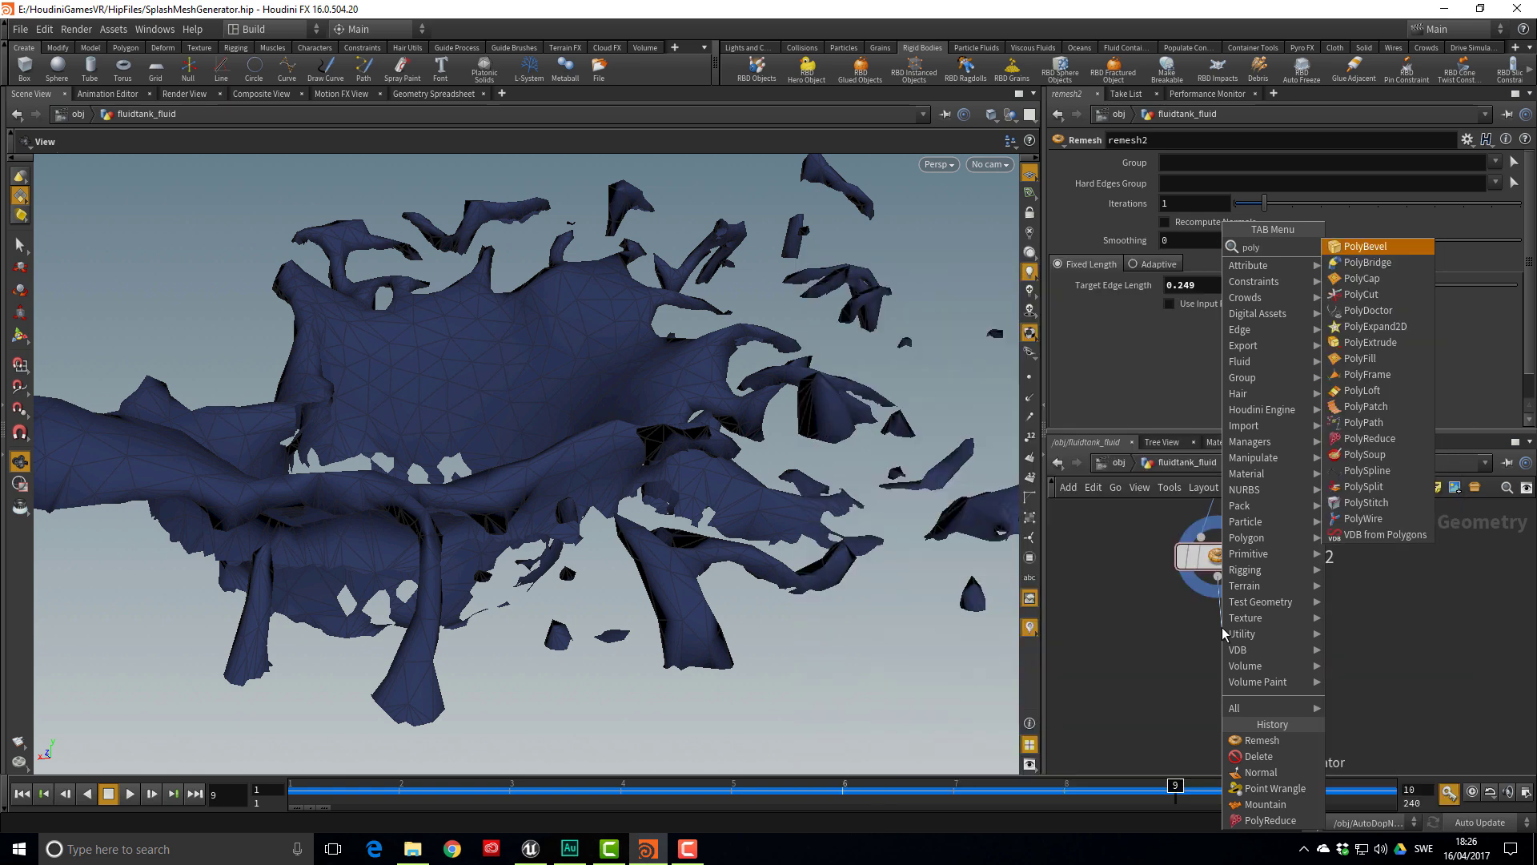
{"action": "key", "text": "Return"}
{"action": "left_click", "coordinate": [1223, 633]}
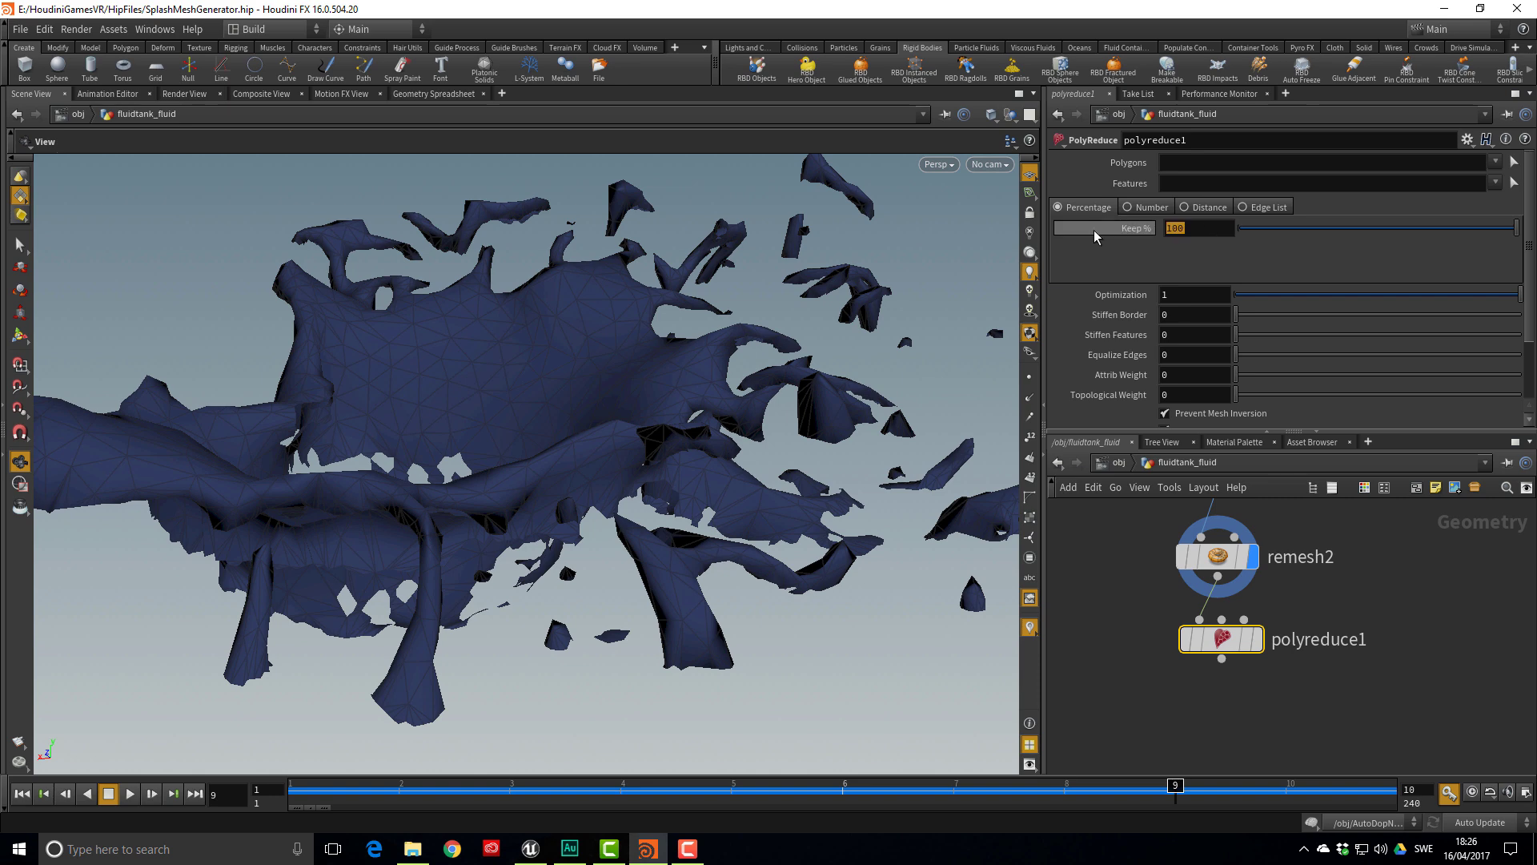
{"action": "type", "text": "40"}
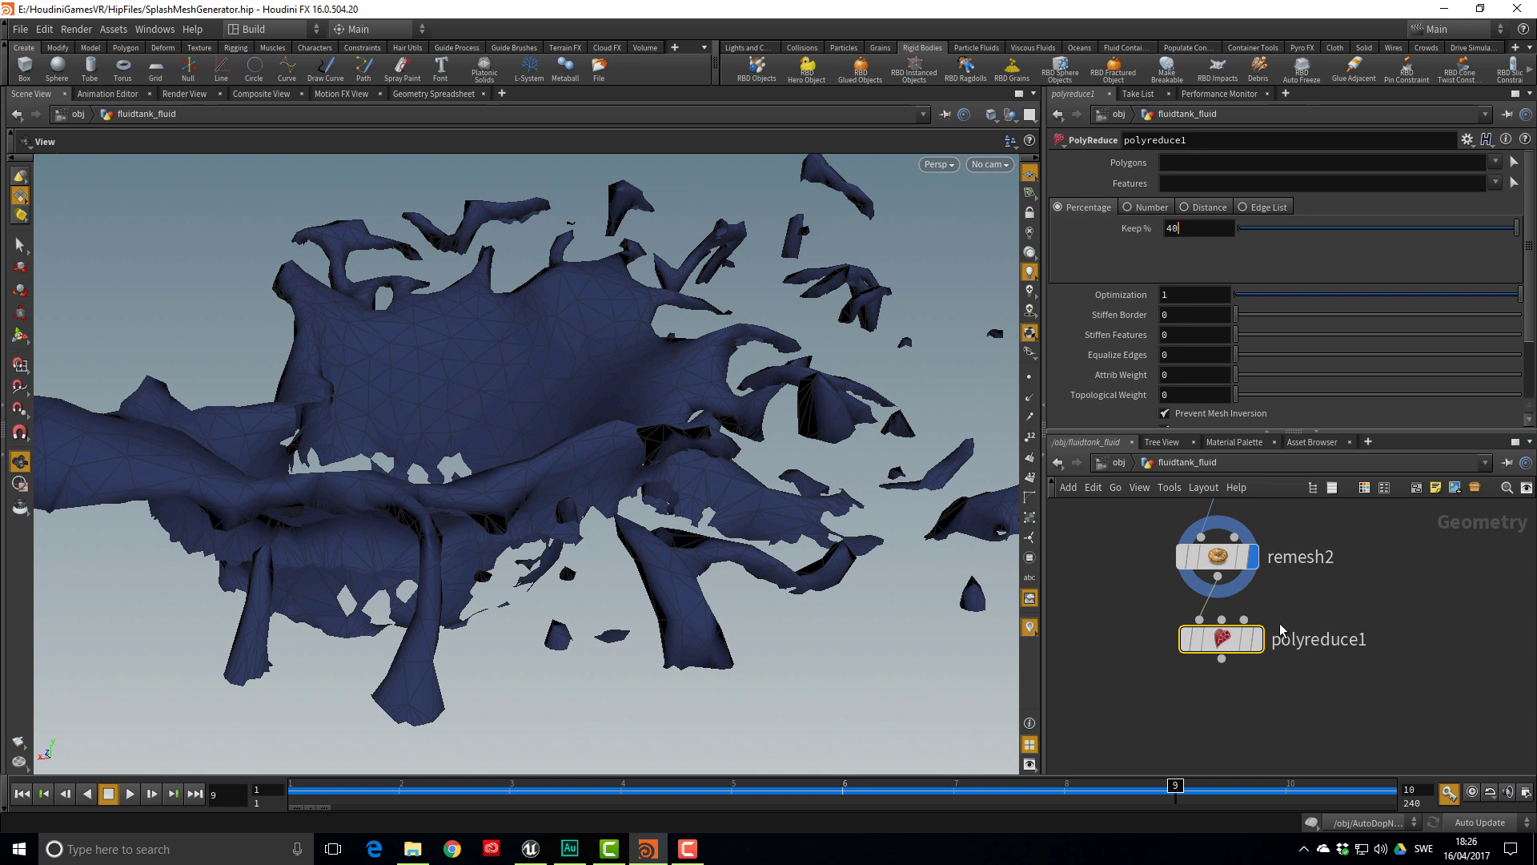
{"action": "left_click", "coordinate": [1261, 645]}
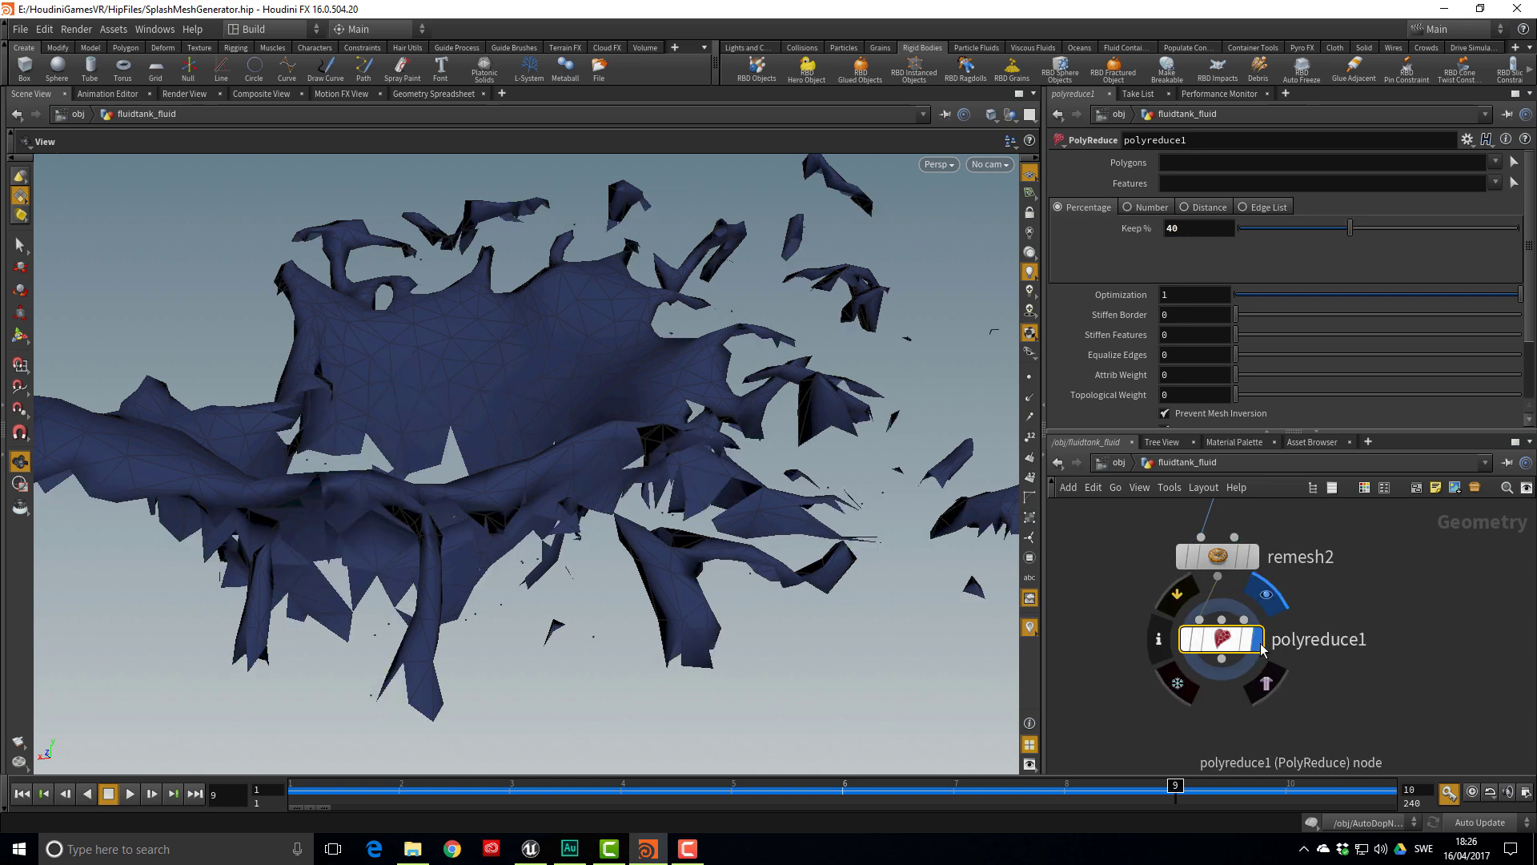
{"action": "middle_click", "coordinate": [1227, 647]}
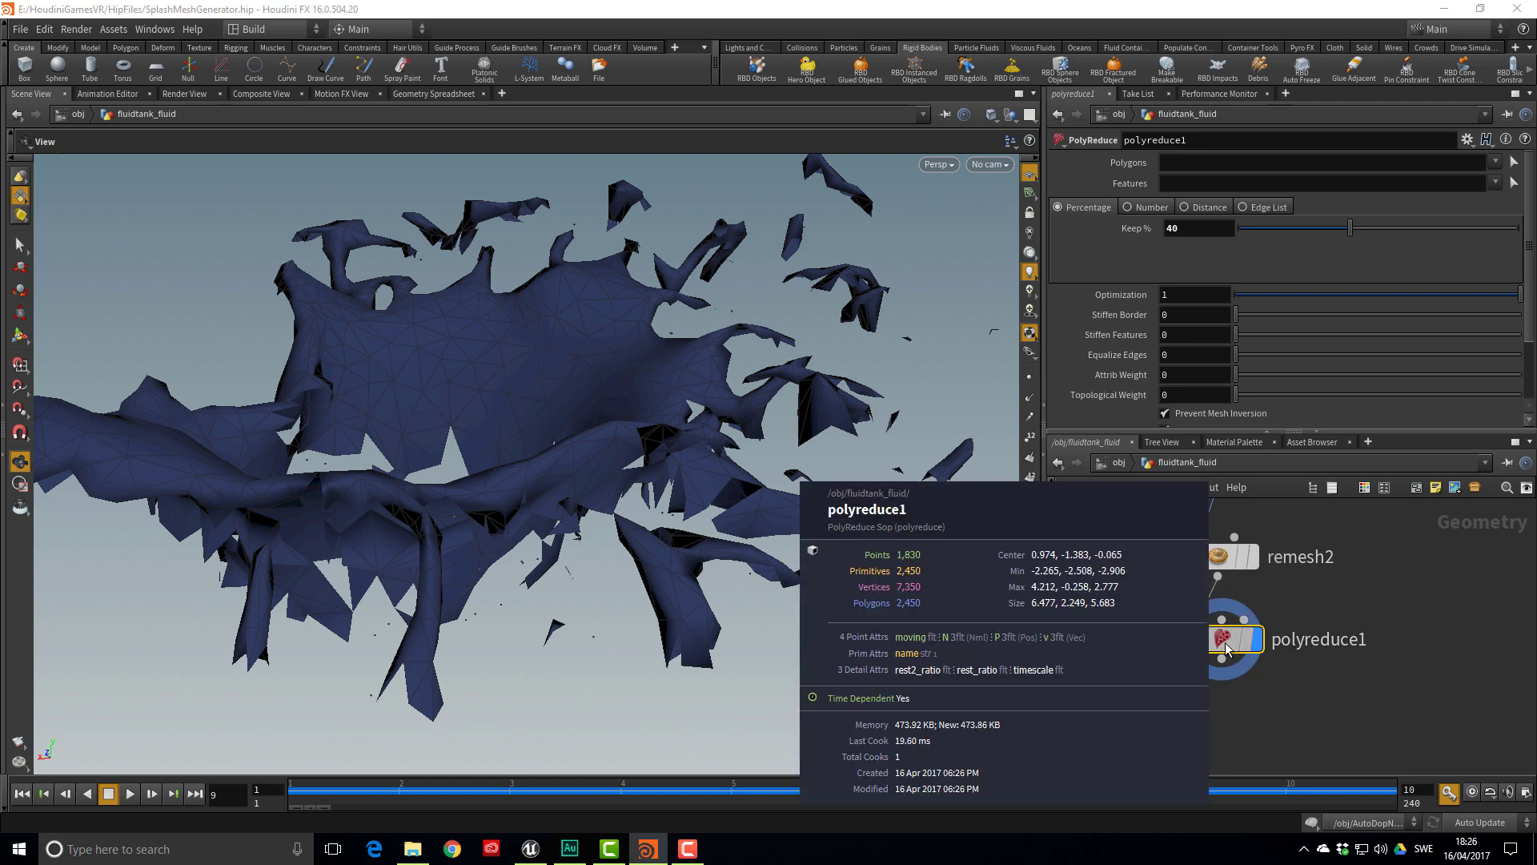
Inspect the reduced splash mesh and add a Clean node connected to polyreduce1's output
{"action": "left_click_drag", "start_coordinate": [881, 561], "coordinate": [830, 515]}
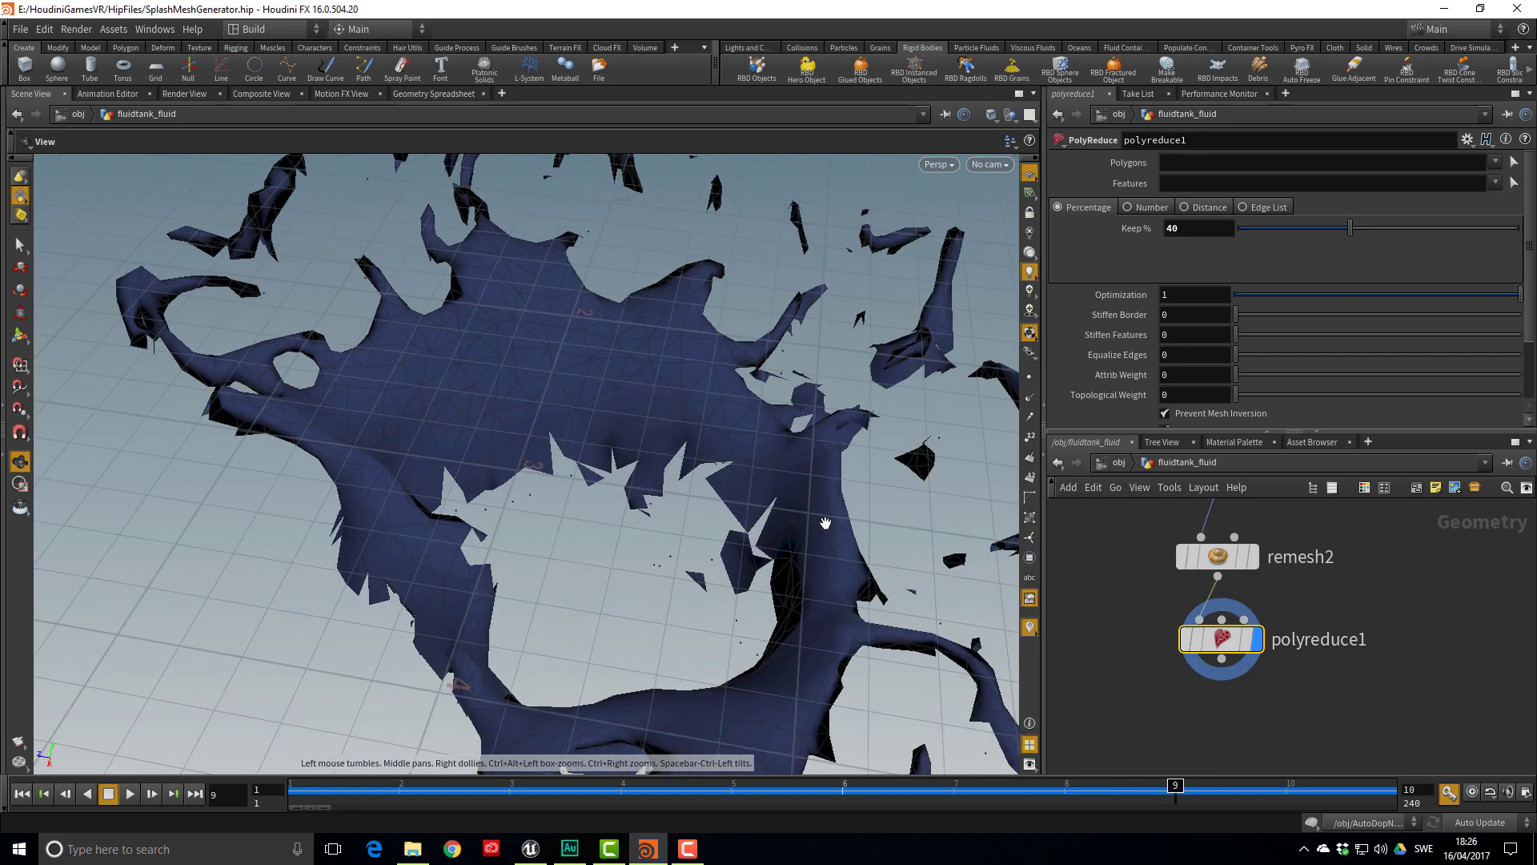
{"action": "scroll", "coordinate": [470, 446], "scroll_direction": "down", "scroll_amount": 5}
{"action": "left_click_drag", "start_coordinate": [470, 445], "coordinate": [600, 561]}
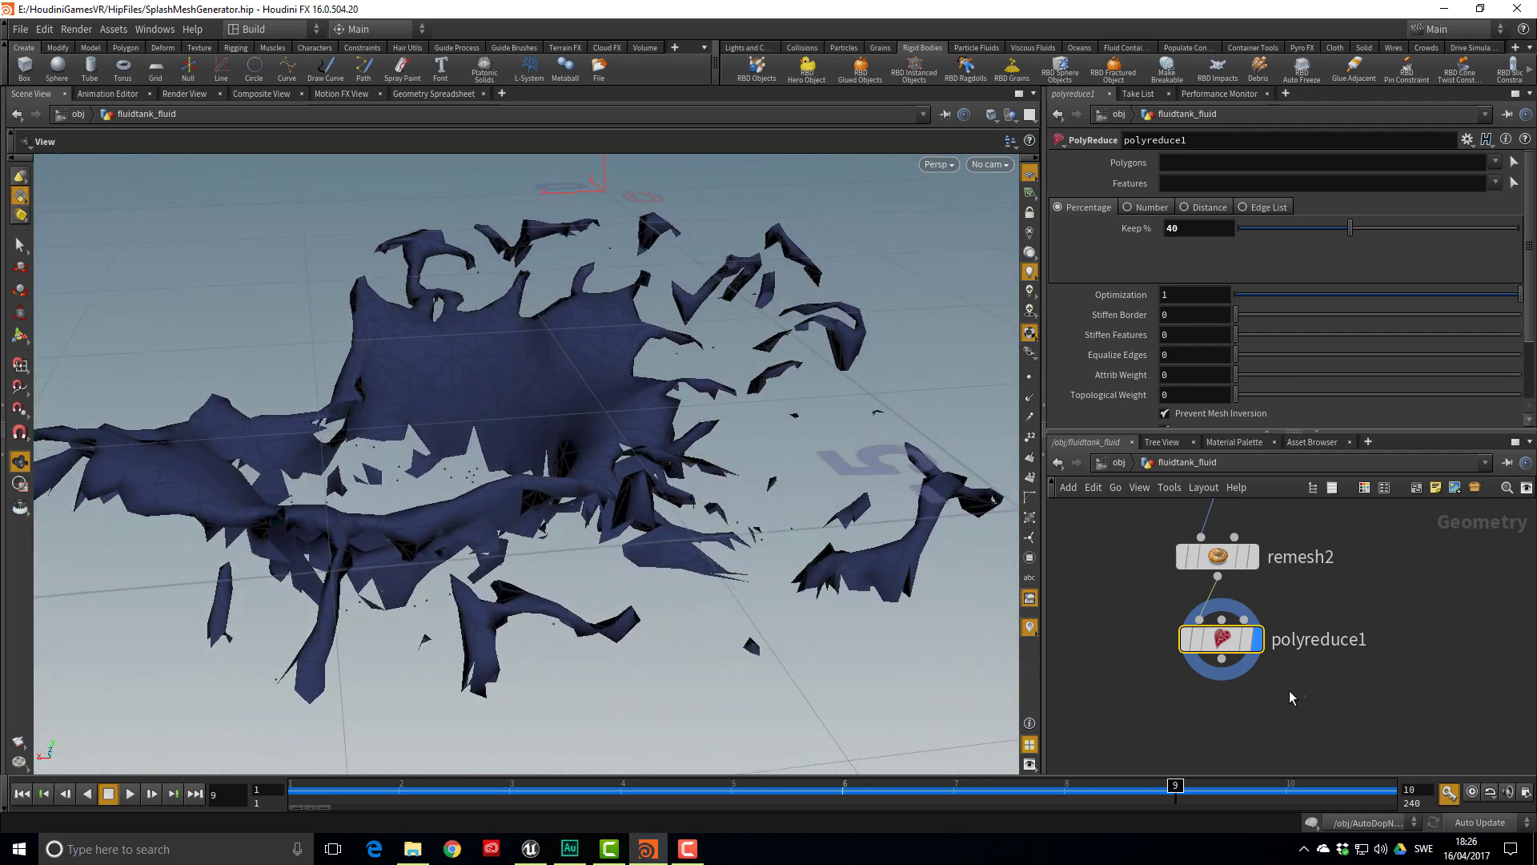
{"action": "left_click", "coordinate": [1221, 658]}
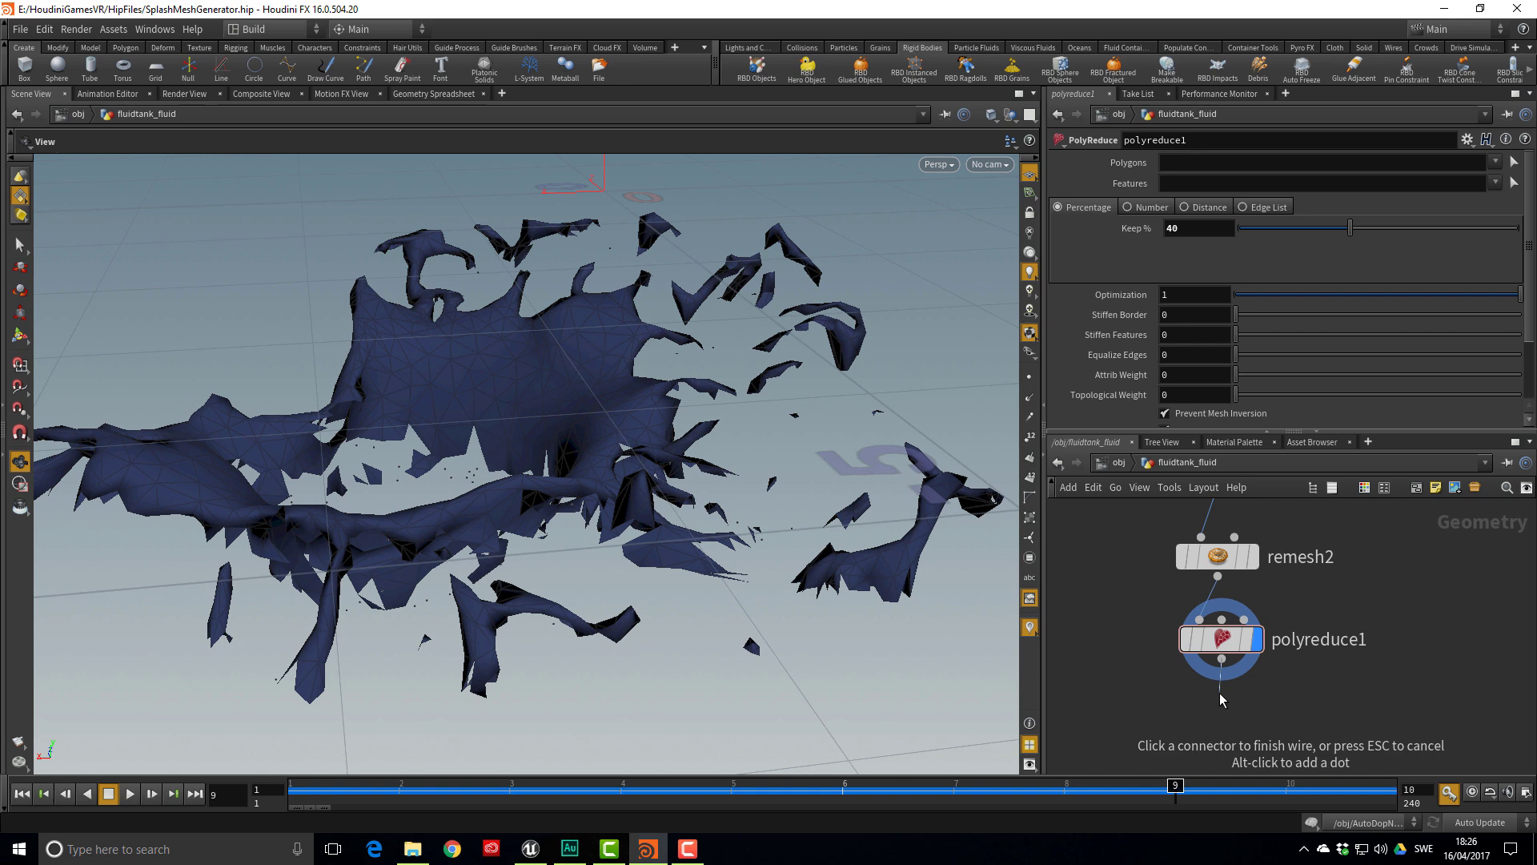
{"action": "key", "text": "Tab"}
{"action": "type", "text": "clean"}
{"action": "key", "text": "Return"}
{"action": "left_click", "coordinate": [1220, 699]}
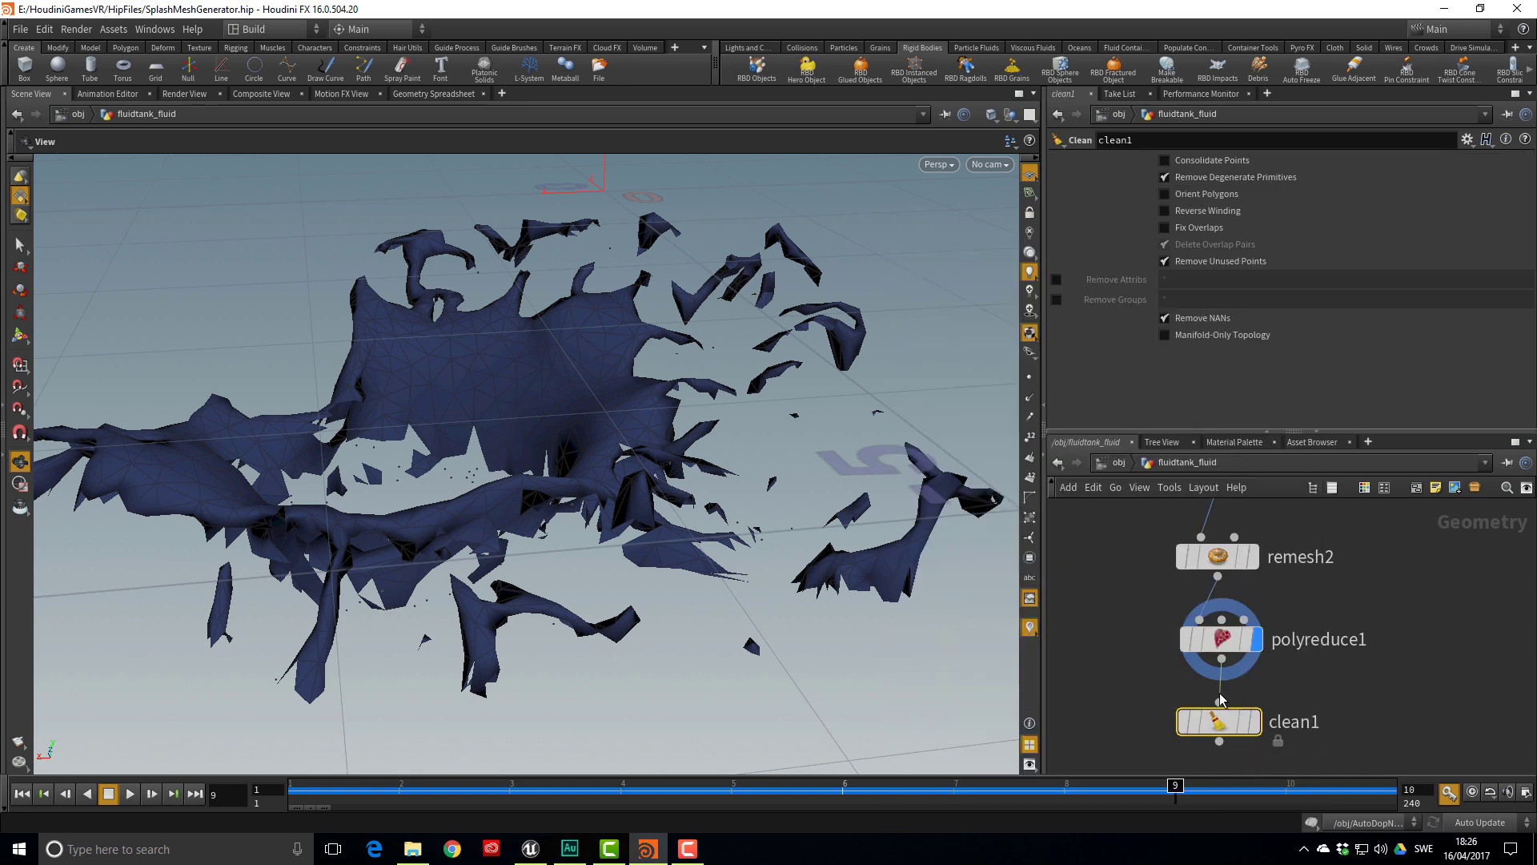
Display clean1 in the 3D view, check its geometry info and inspect the cleaned splash mesh
{"action": "scroll", "coordinate": [746, 516], "scroll_direction": "up", "scroll_amount": 8}
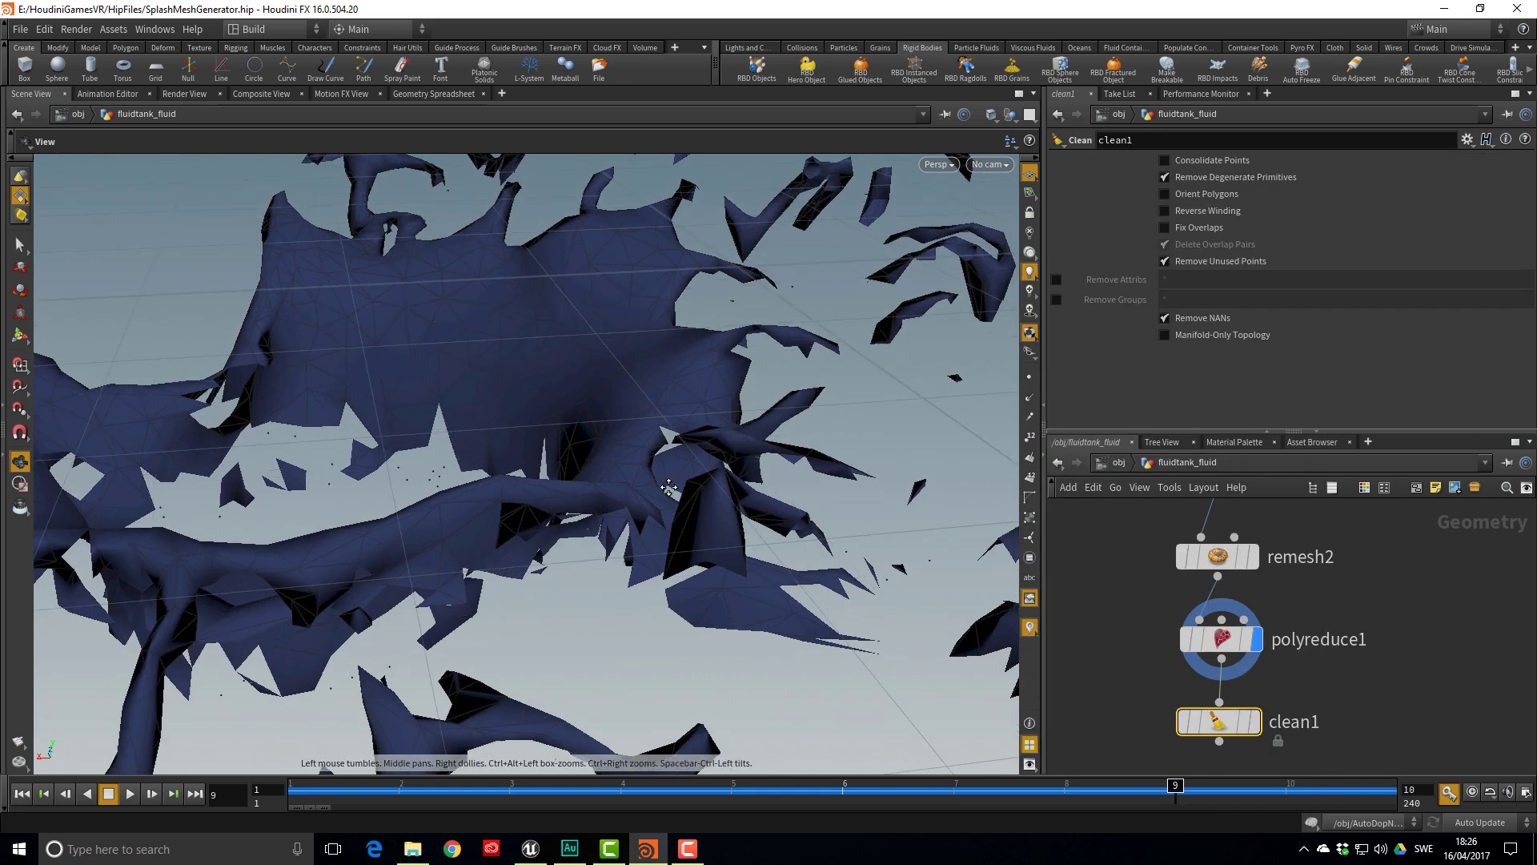
{"action": "left_click_drag", "start_coordinate": [485, 393], "coordinate": [447, 378]}
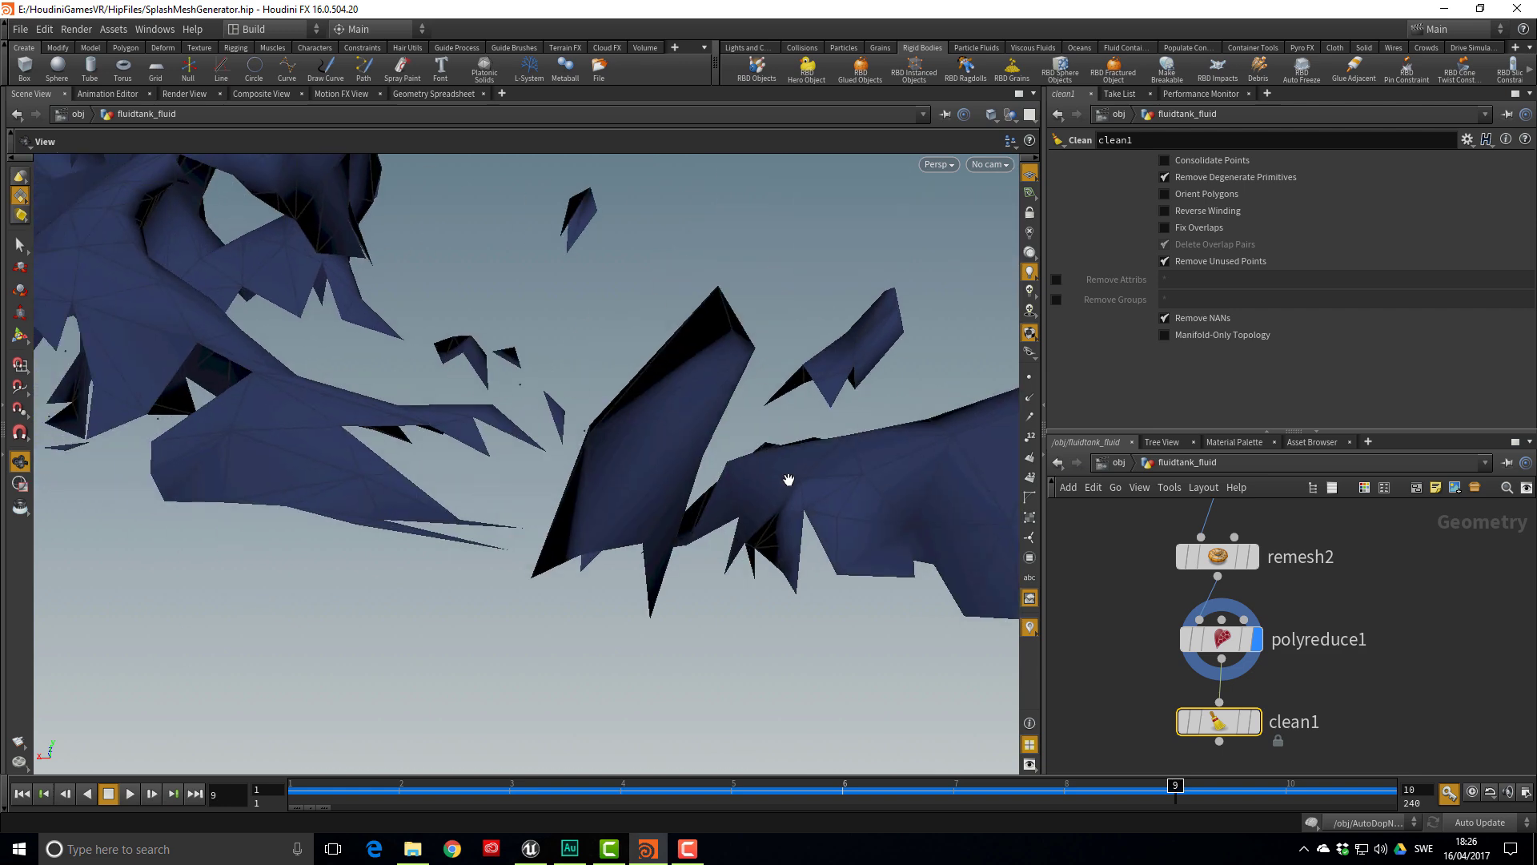
{"action": "left_click", "coordinate": [1250, 722]}
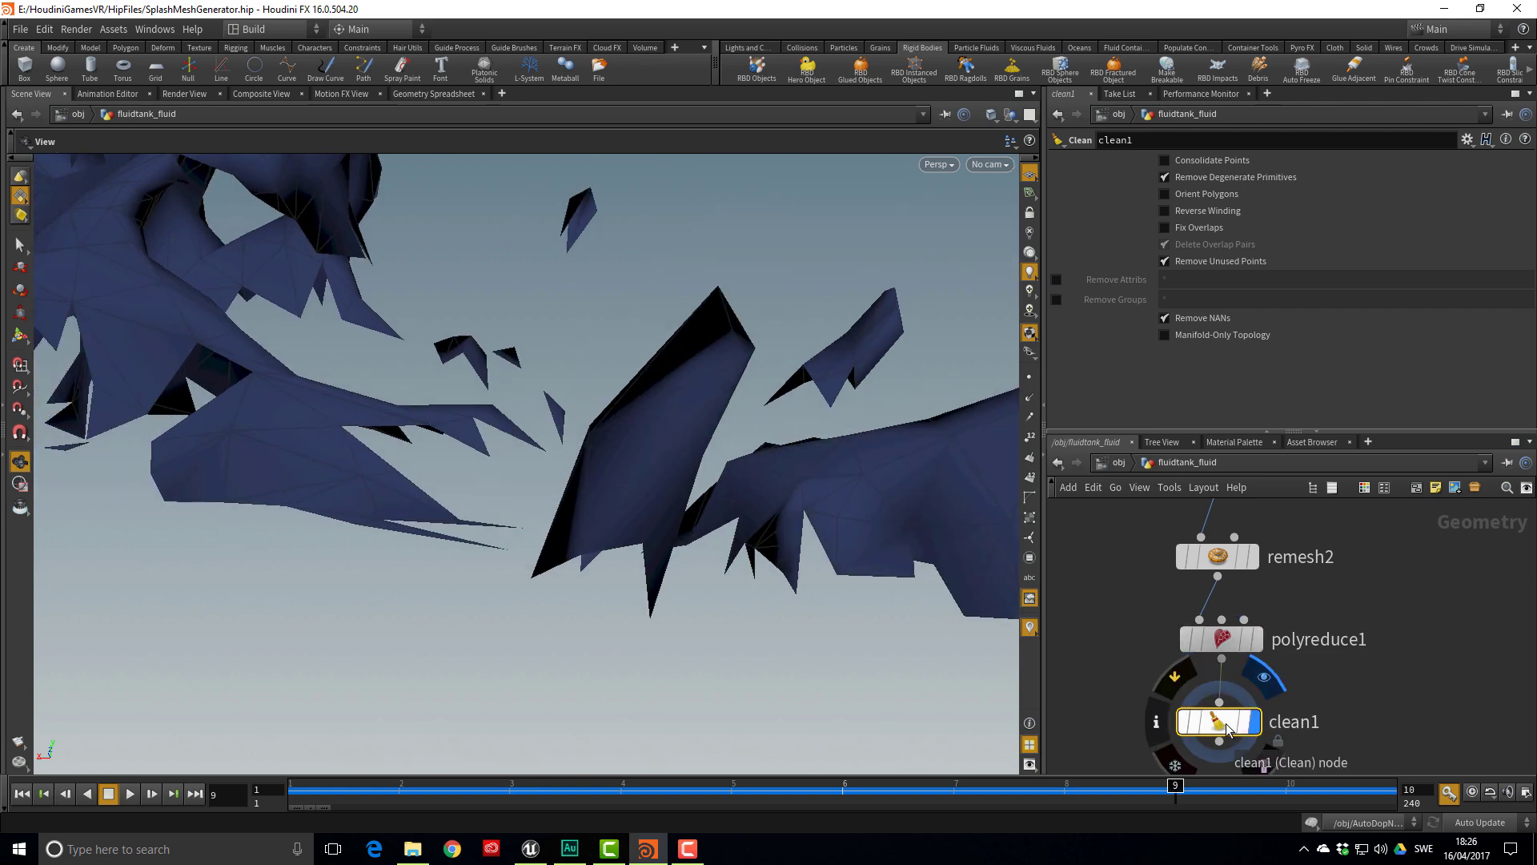
{"action": "middle_click", "coordinate": [1227, 724]}
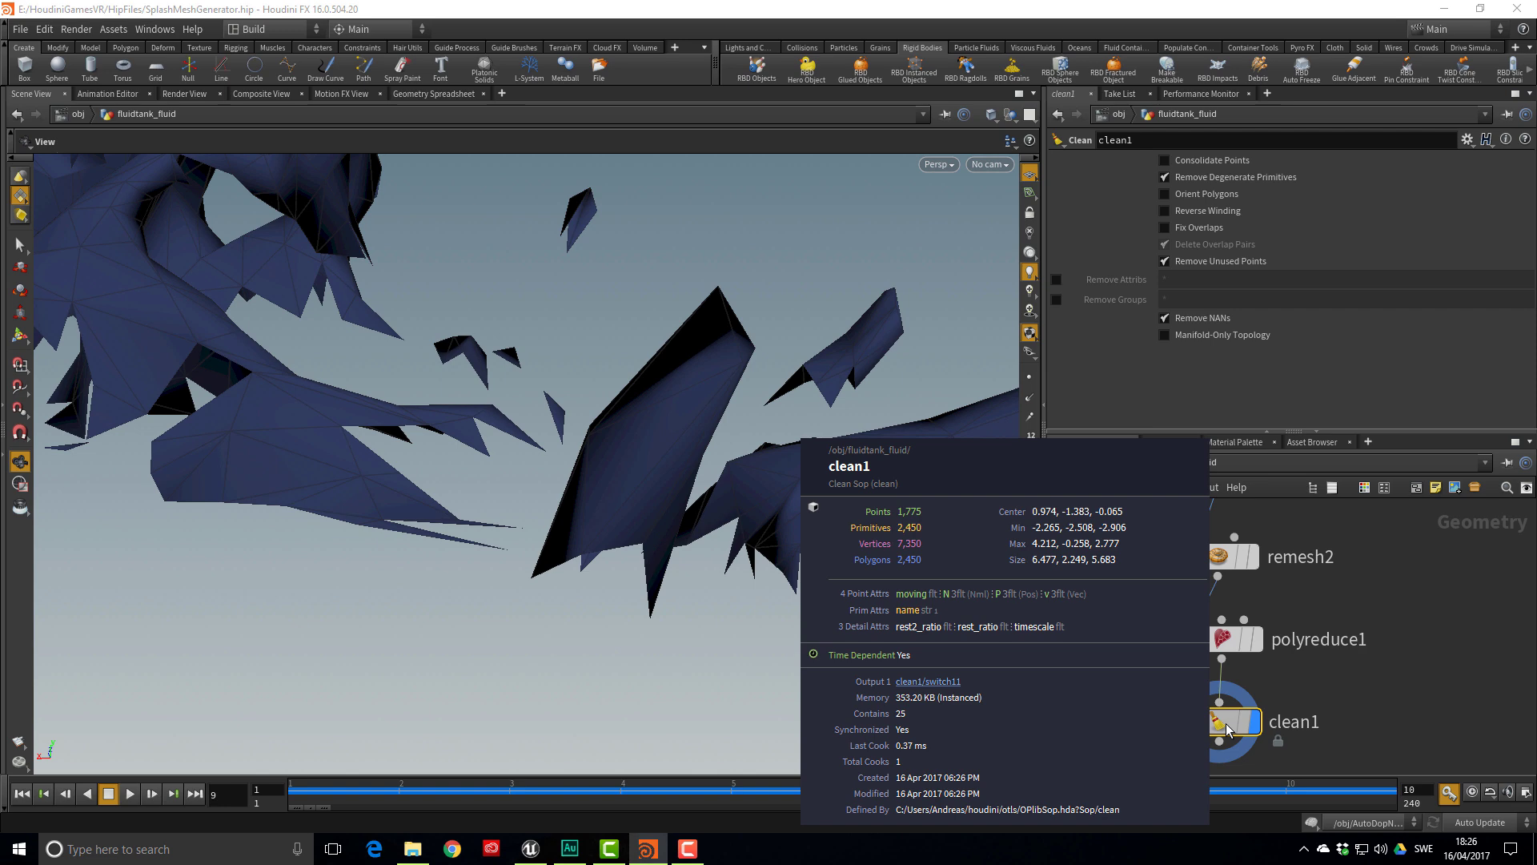
{"action": "scroll", "coordinate": [555, 614], "scroll_direction": "down", "scroll_amount": 10}
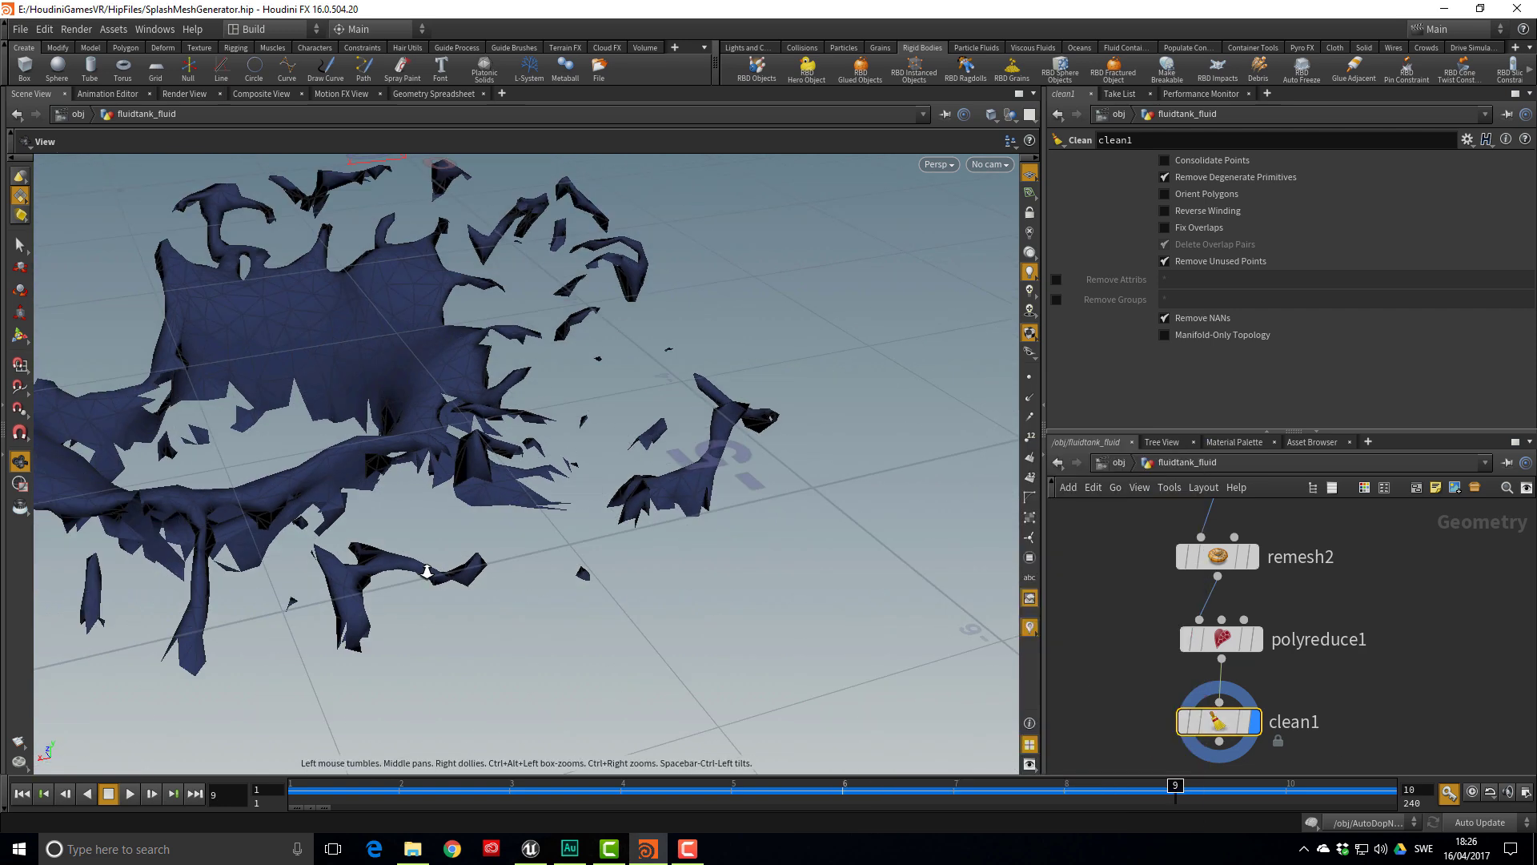
{"action": "left_click_drag", "start_coordinate": [555, 613], "coordinate": [577, 560]}
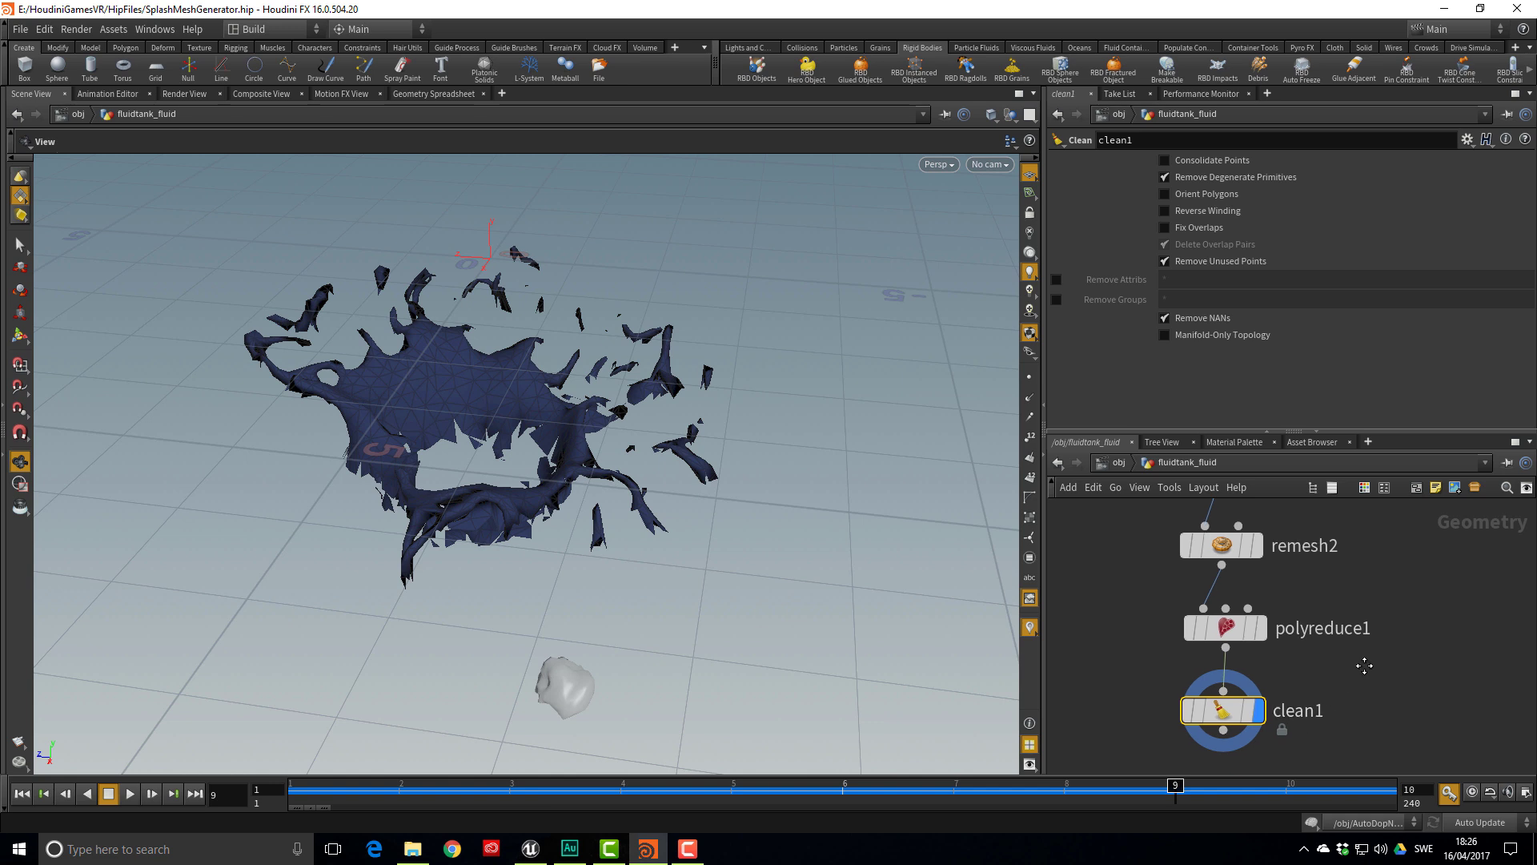
Add a Null node on clean1's output and name it OUT_MESH
{"action": "left_click", "coordinate": [1243, 657]}
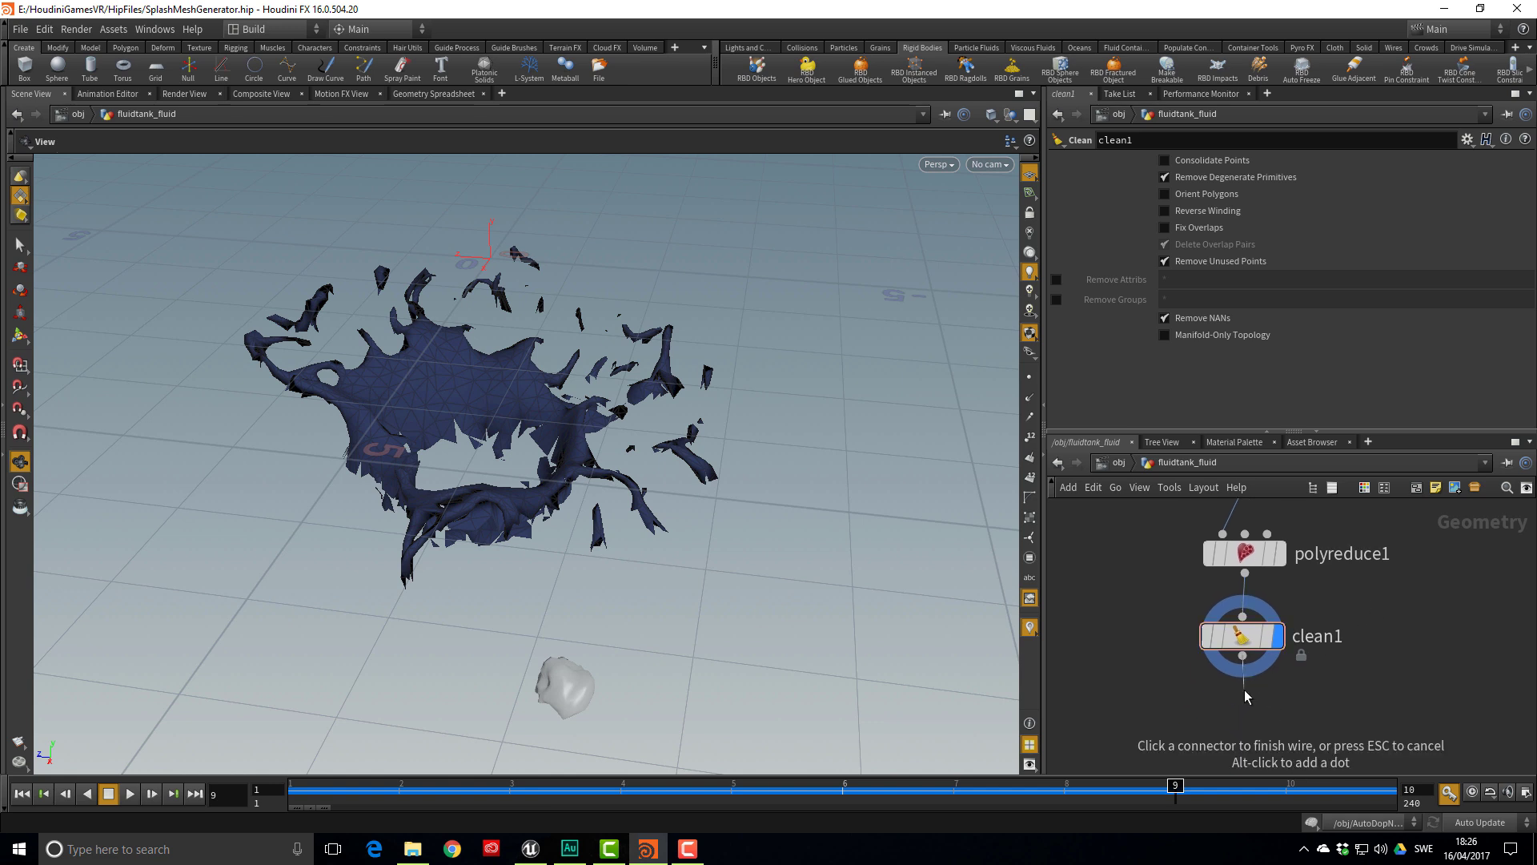
{"action": "key", "text": "Tab"}
{"action": "type", "text": "null"}
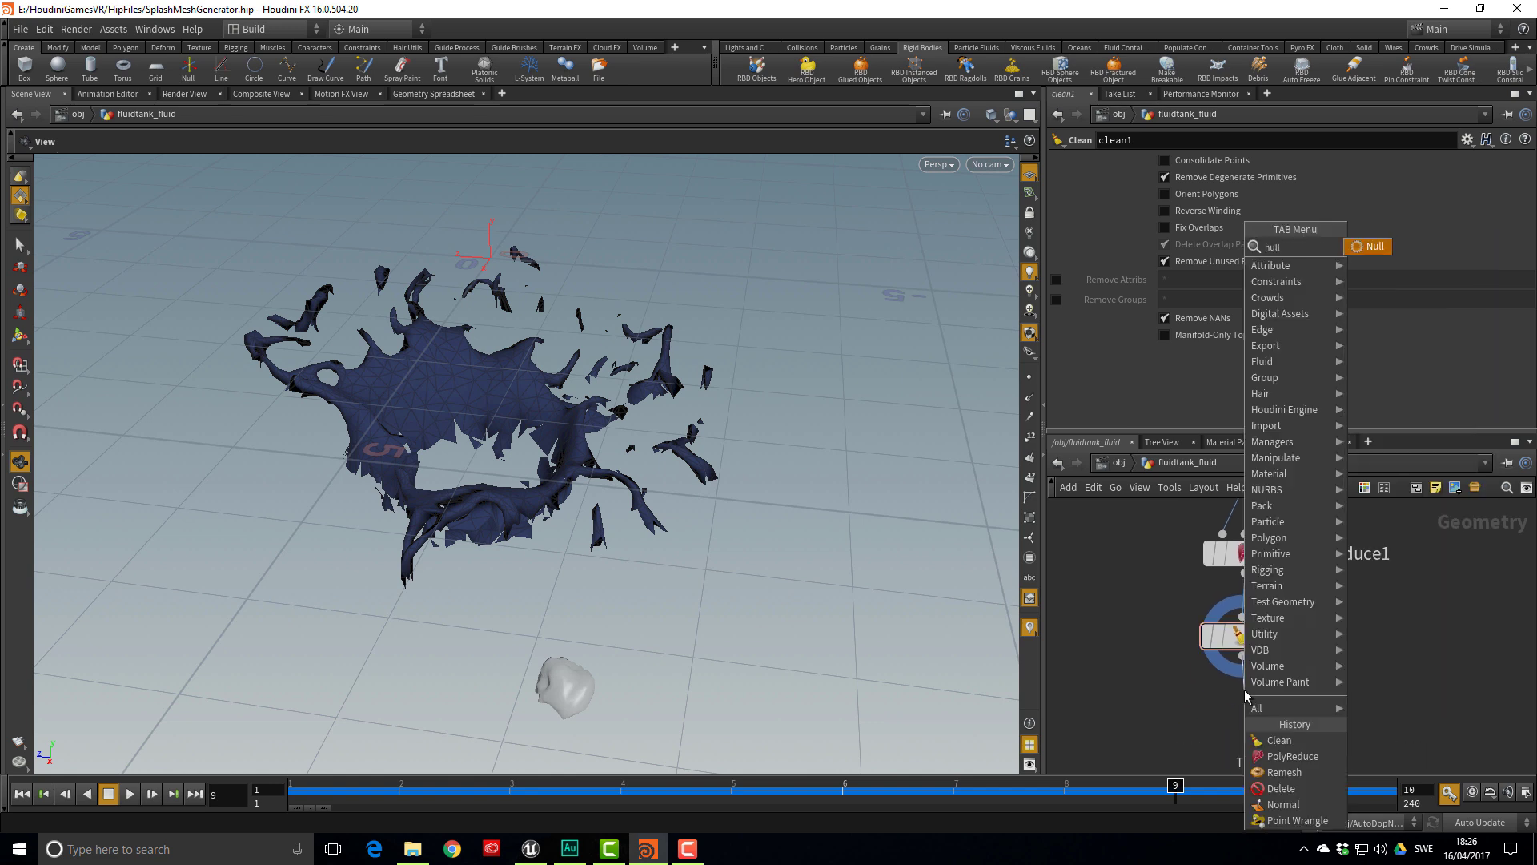
{"action": "key", "text": "Return"}
{"action": "left_click", "coordinate": [1251, 700]}
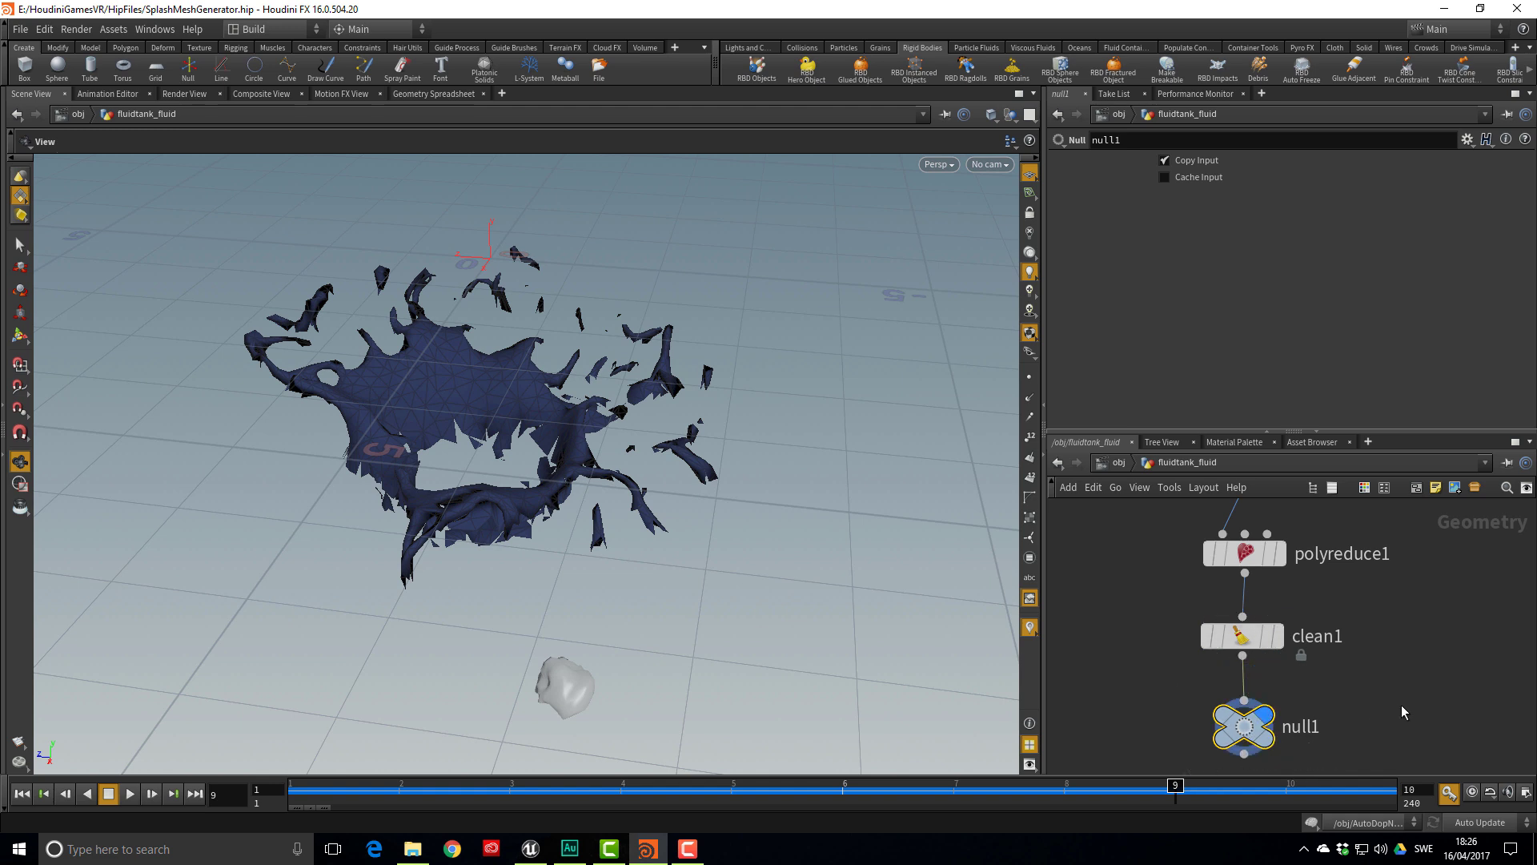
{"action": "double_click", "coordinate": [1312, 727]}
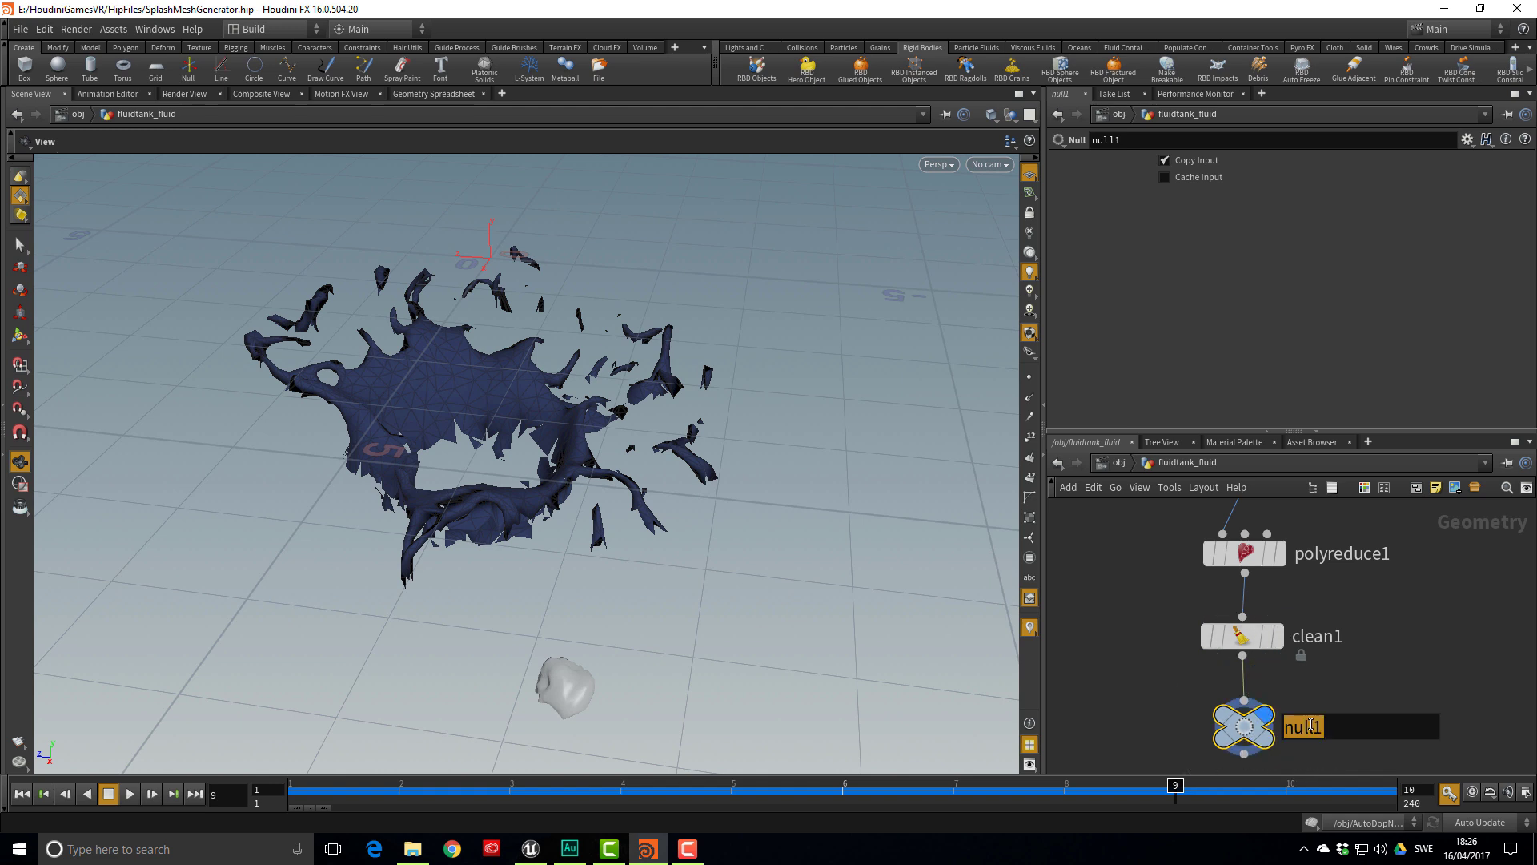
{"action": "key", "text": "BackSpace"}
{"action": "type", "text": "OUT_MESH"}
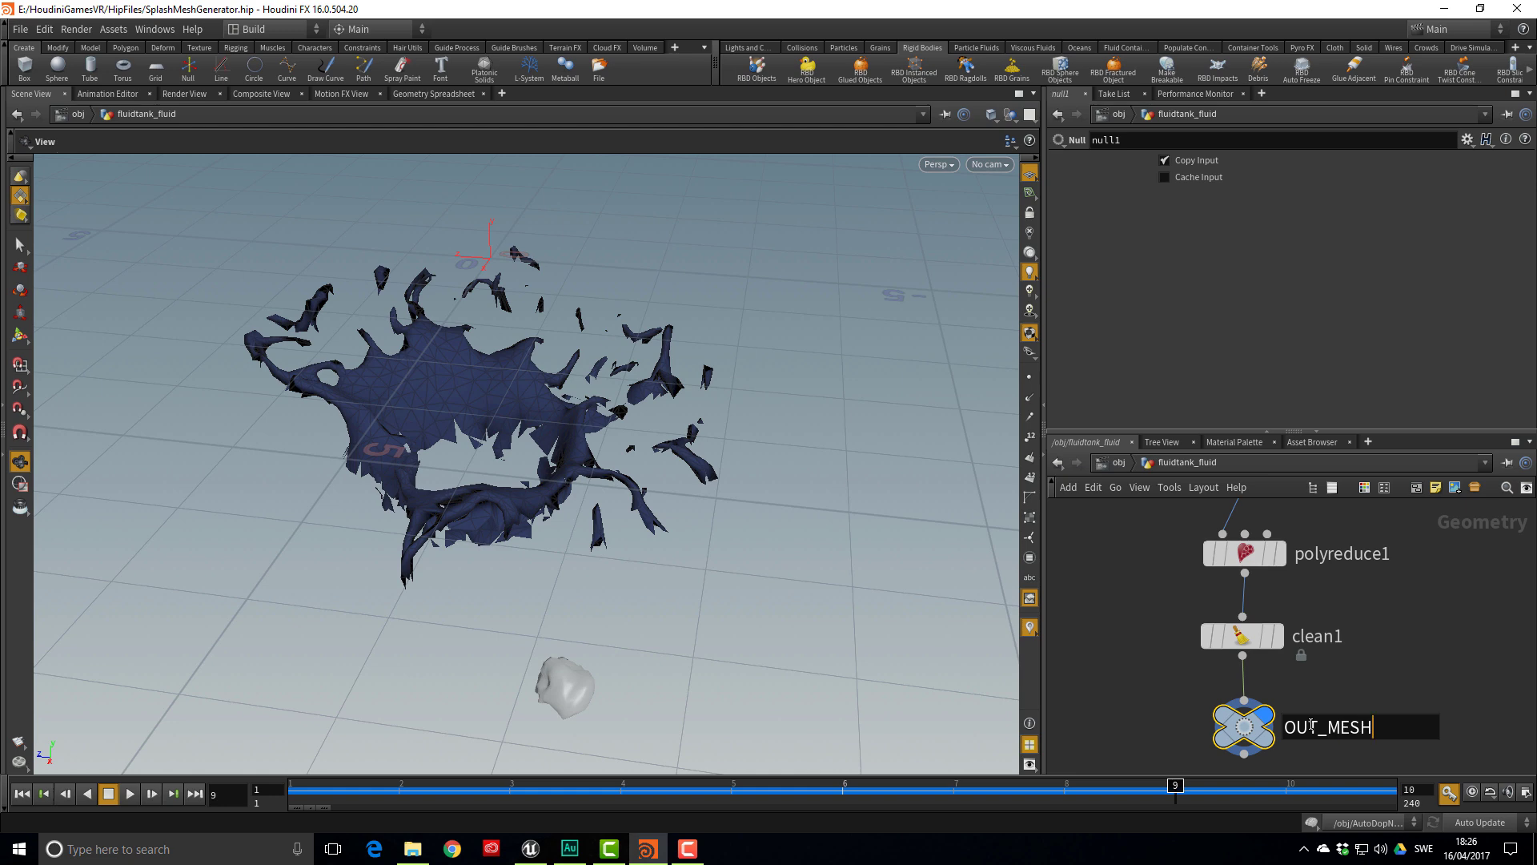
{"action": "key", "text": "Return"}
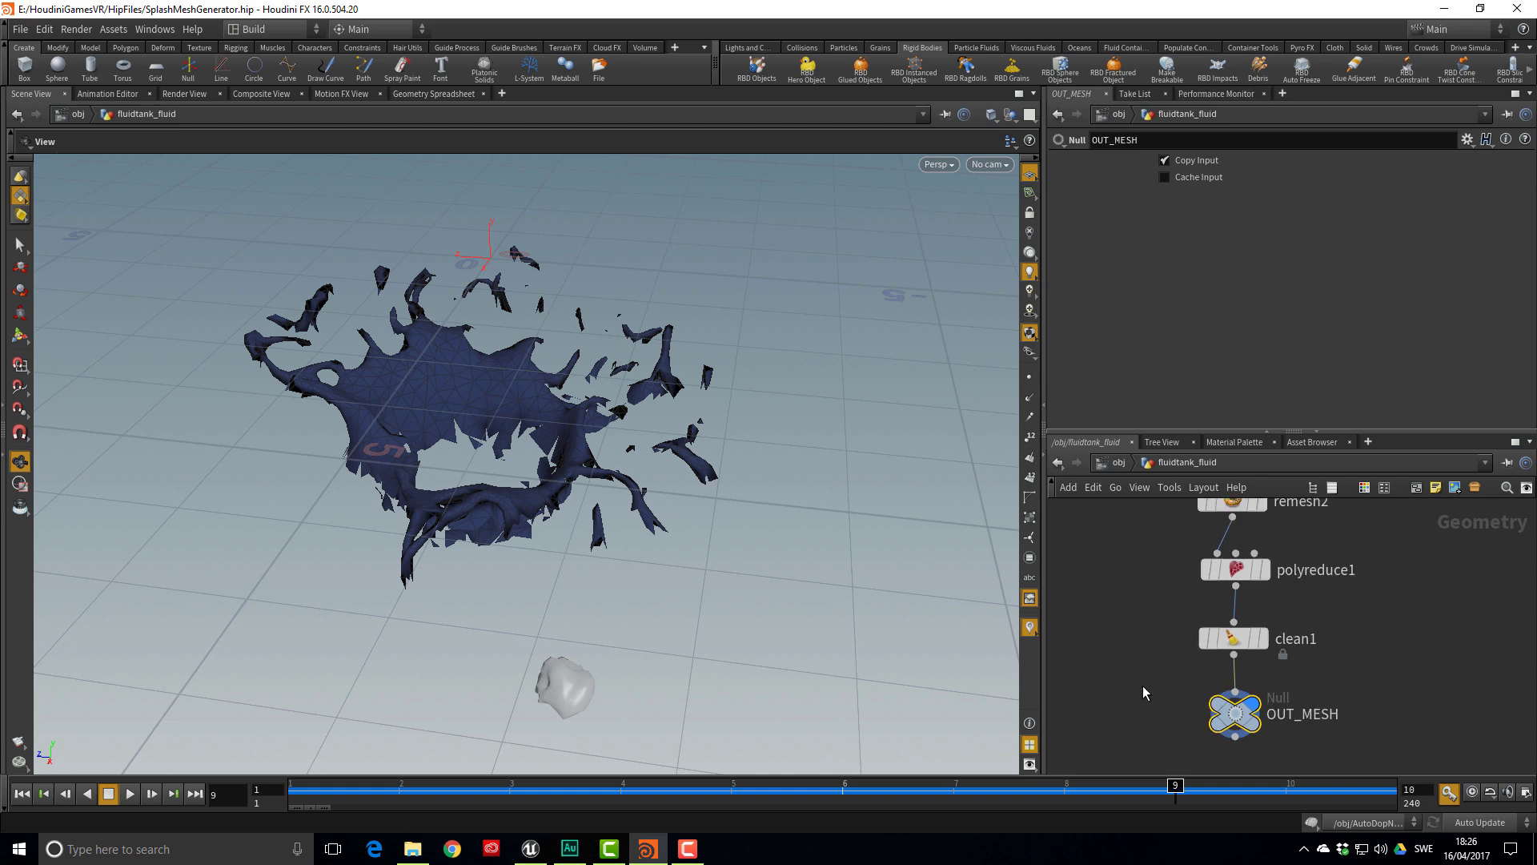
Return to the object level, hide the fluidtank_fluid object and add a new Geometry object
{"action": "key", "text": "u"}
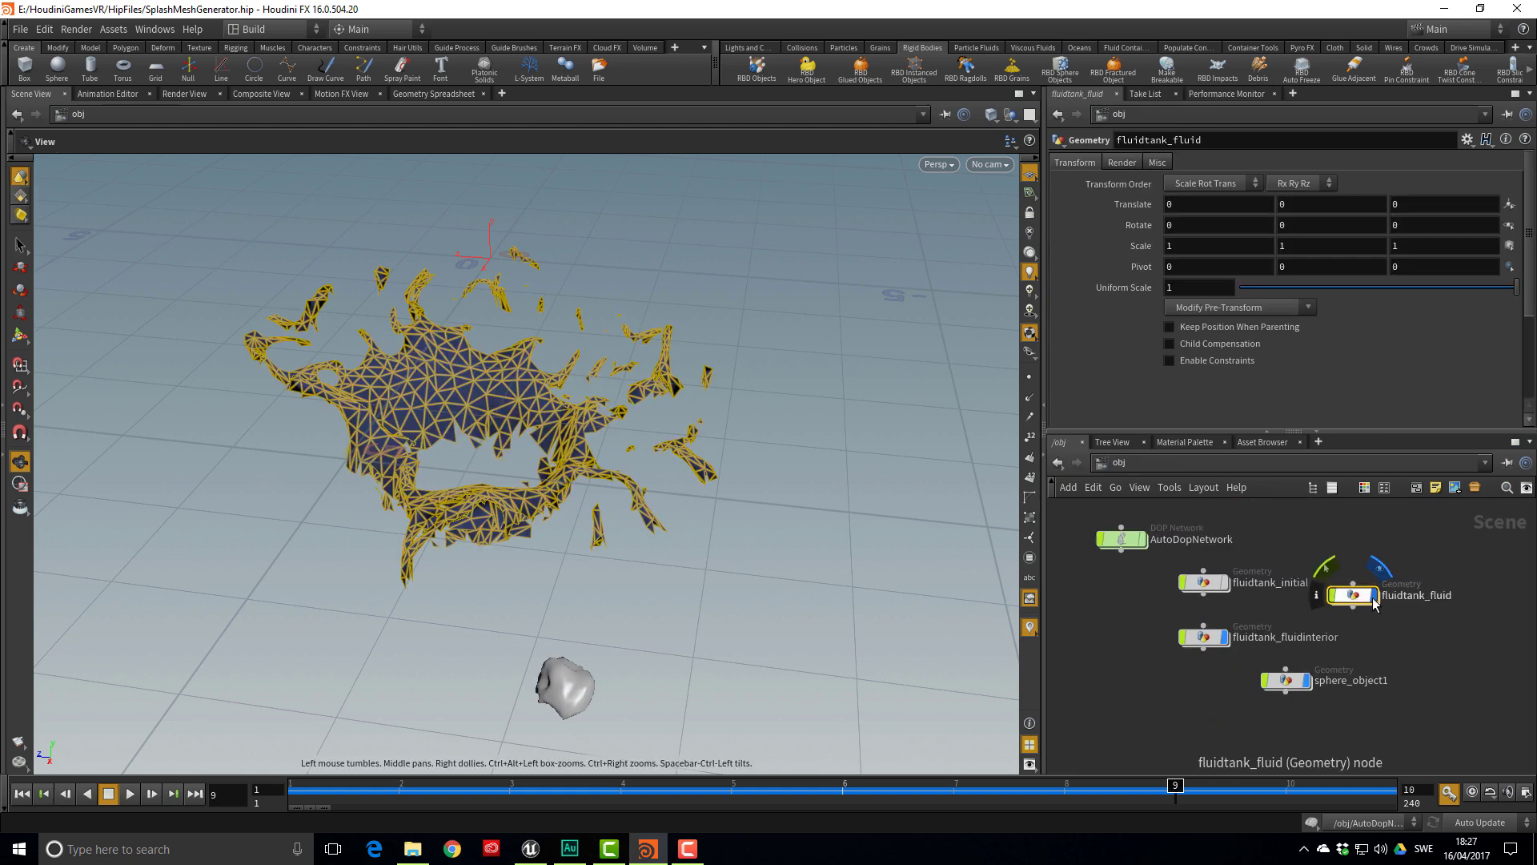
{"action": "left_click", "coordinate": [1373, 597]}
{"action": "key", "text": "Tab"}
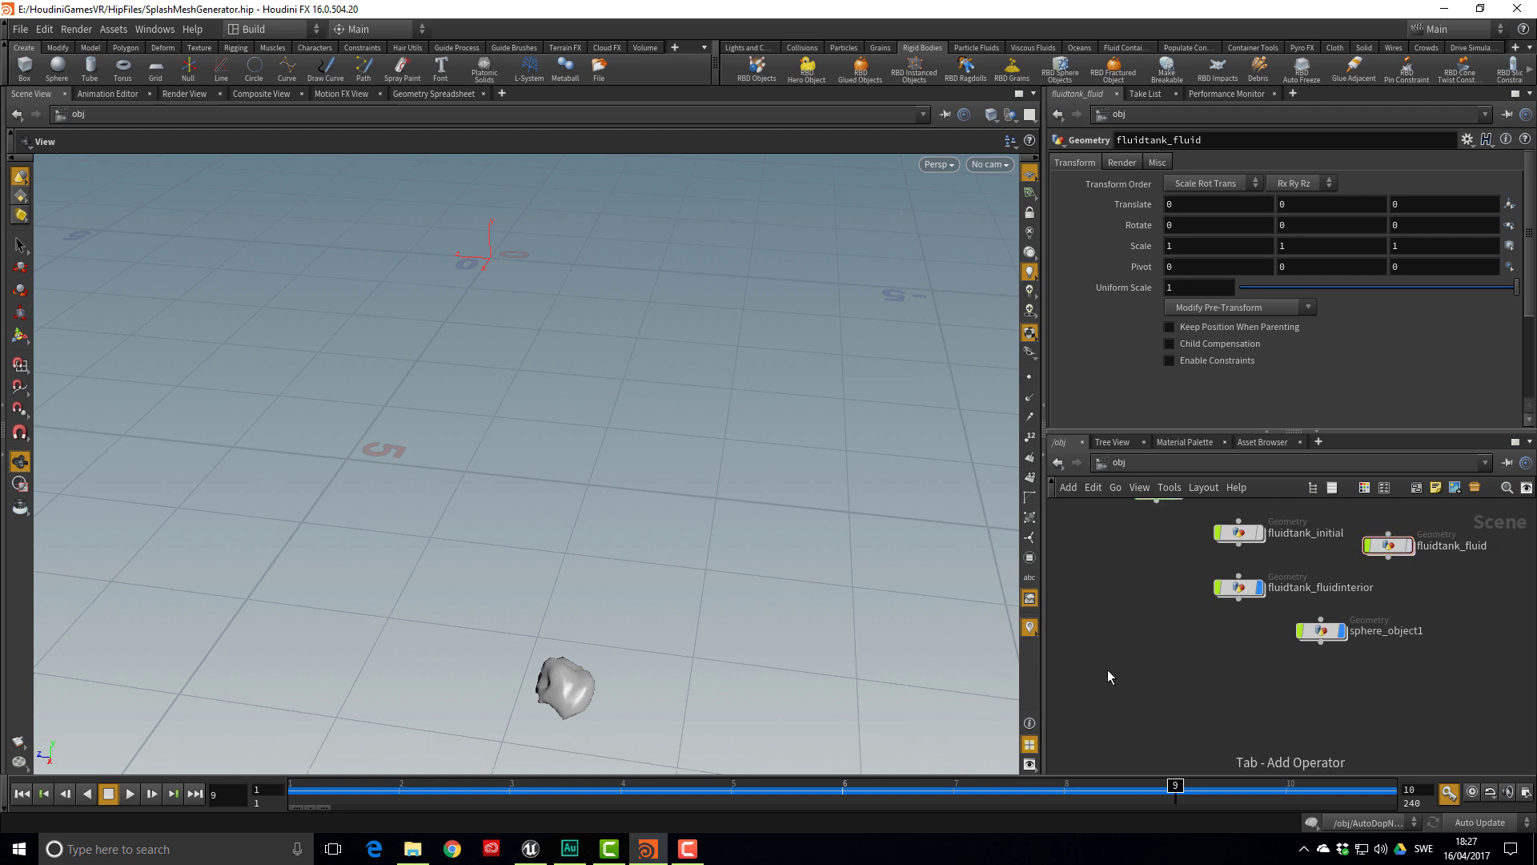
{"action": "type", "text": "ge"}
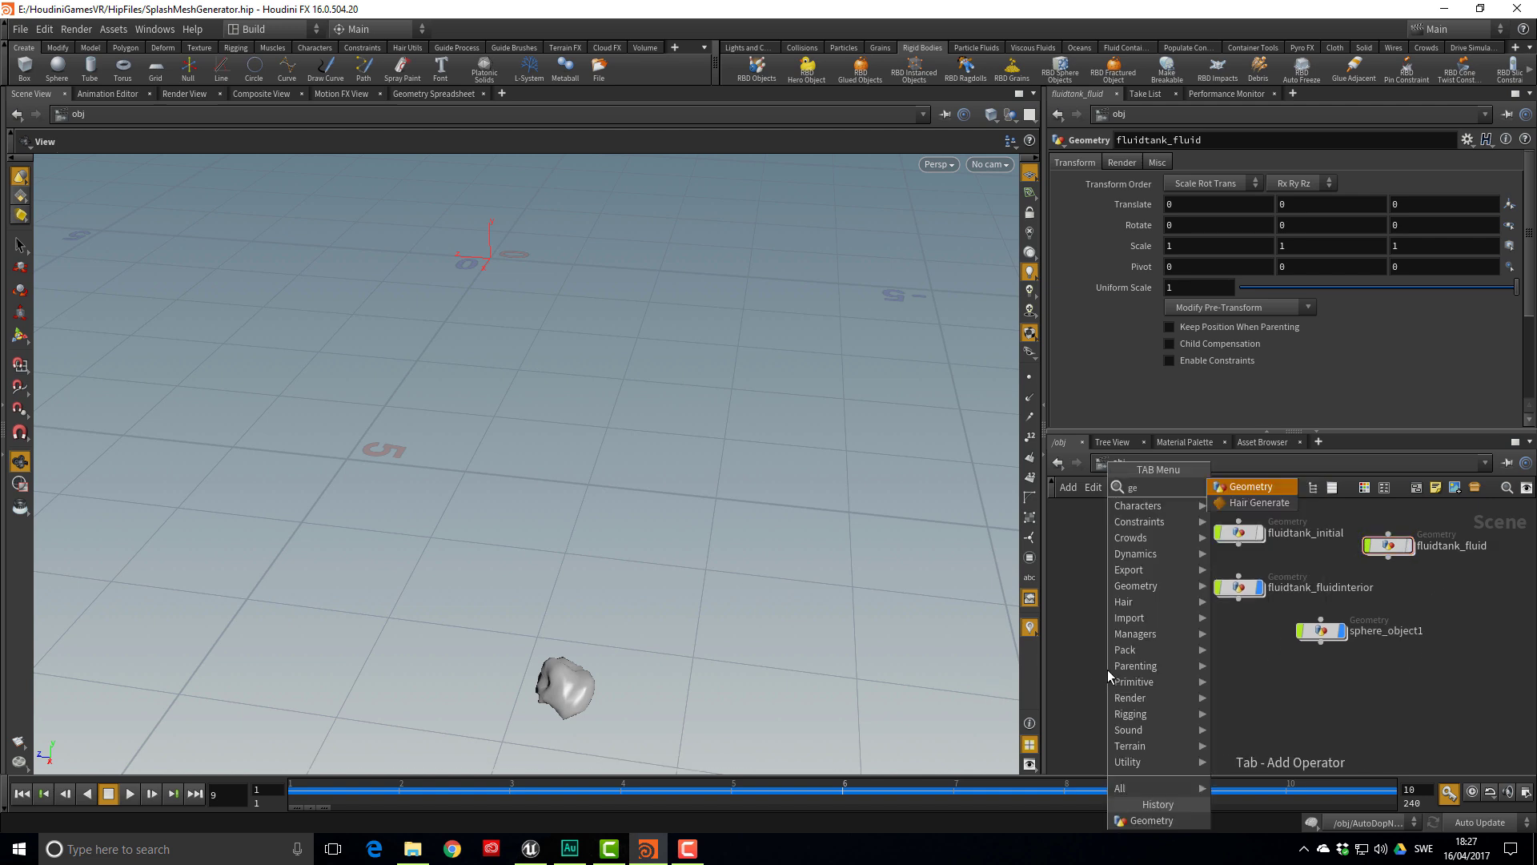
{"action": "key", "text": "Return"}
{"action": "left_click", "coordinate": [1108, 669]}
Inside the geo1 object, replace the default file node with an Object Merge node
{"action": "double_click", "coordinate": [1107, 669]}
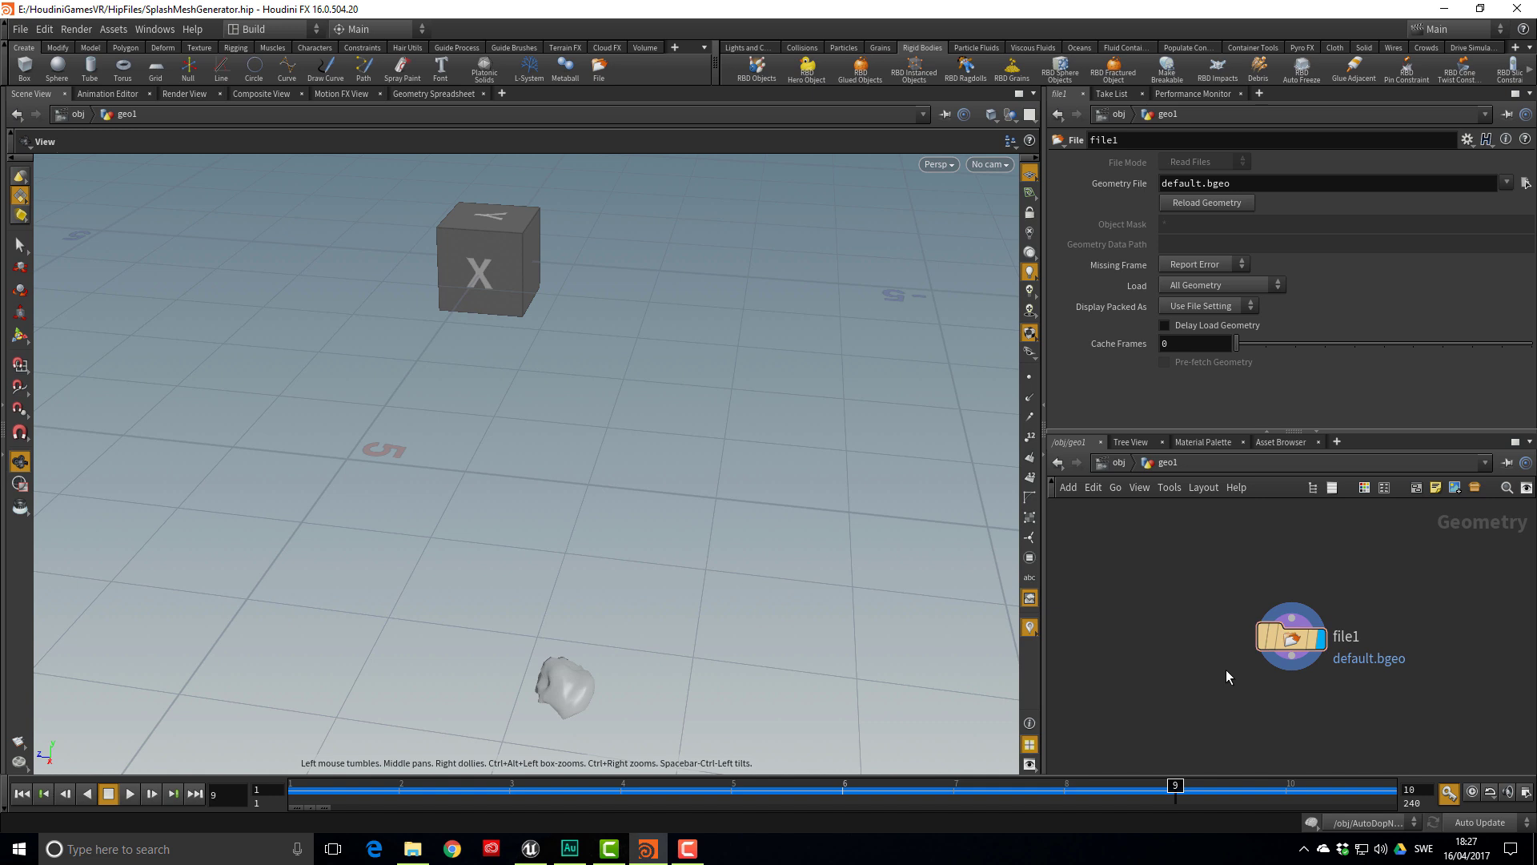
{"action": "mouse_move", "coordinate": [1295, 643]}
{"action": "key", "text": "Delete"}
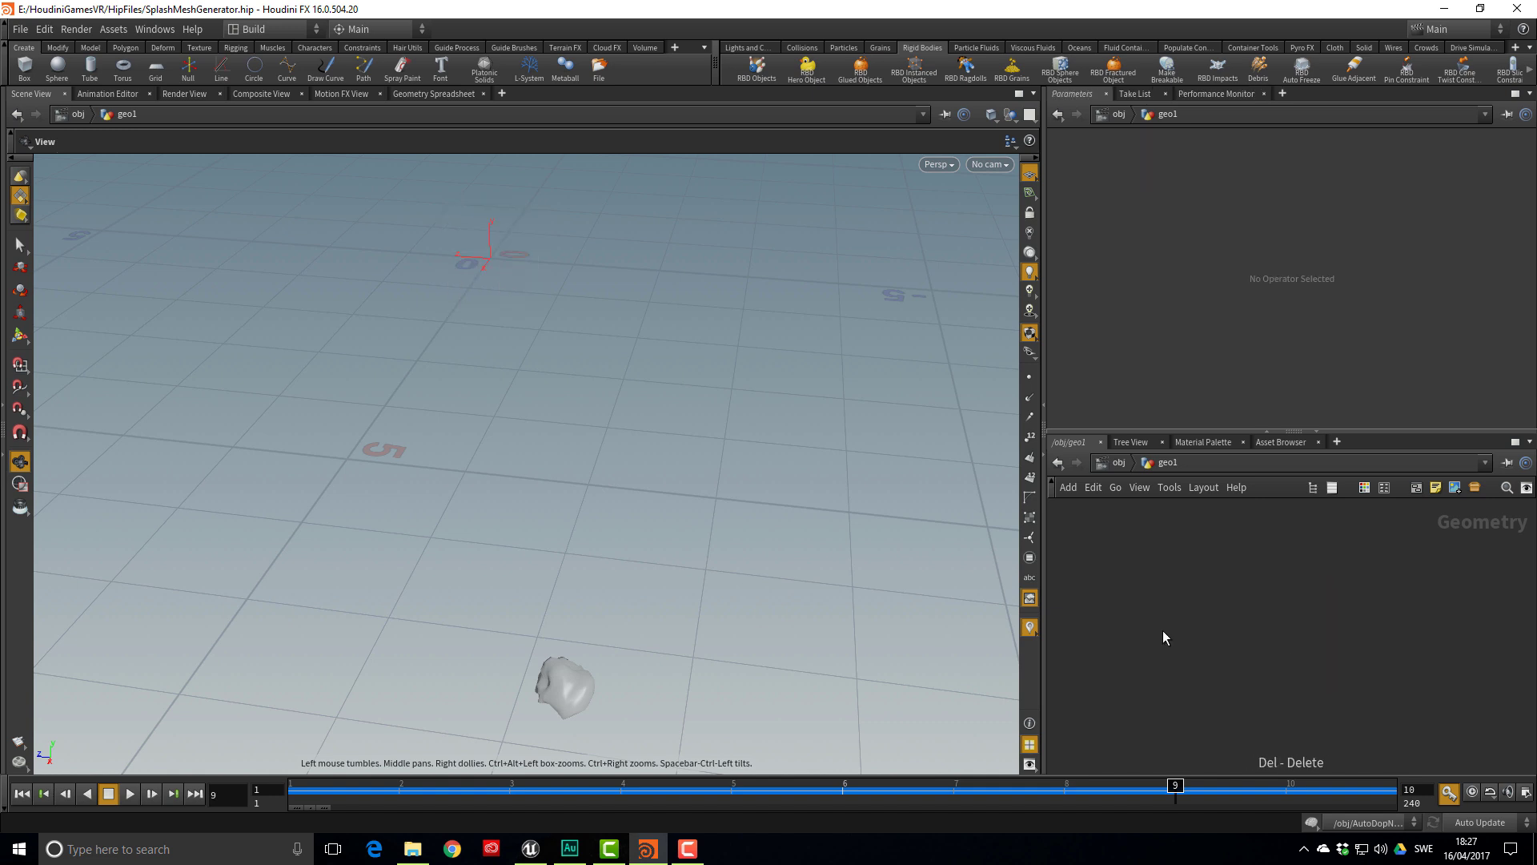
{"action": "key", "text": "Tab"}
{"action": "type", "text": "obj"}
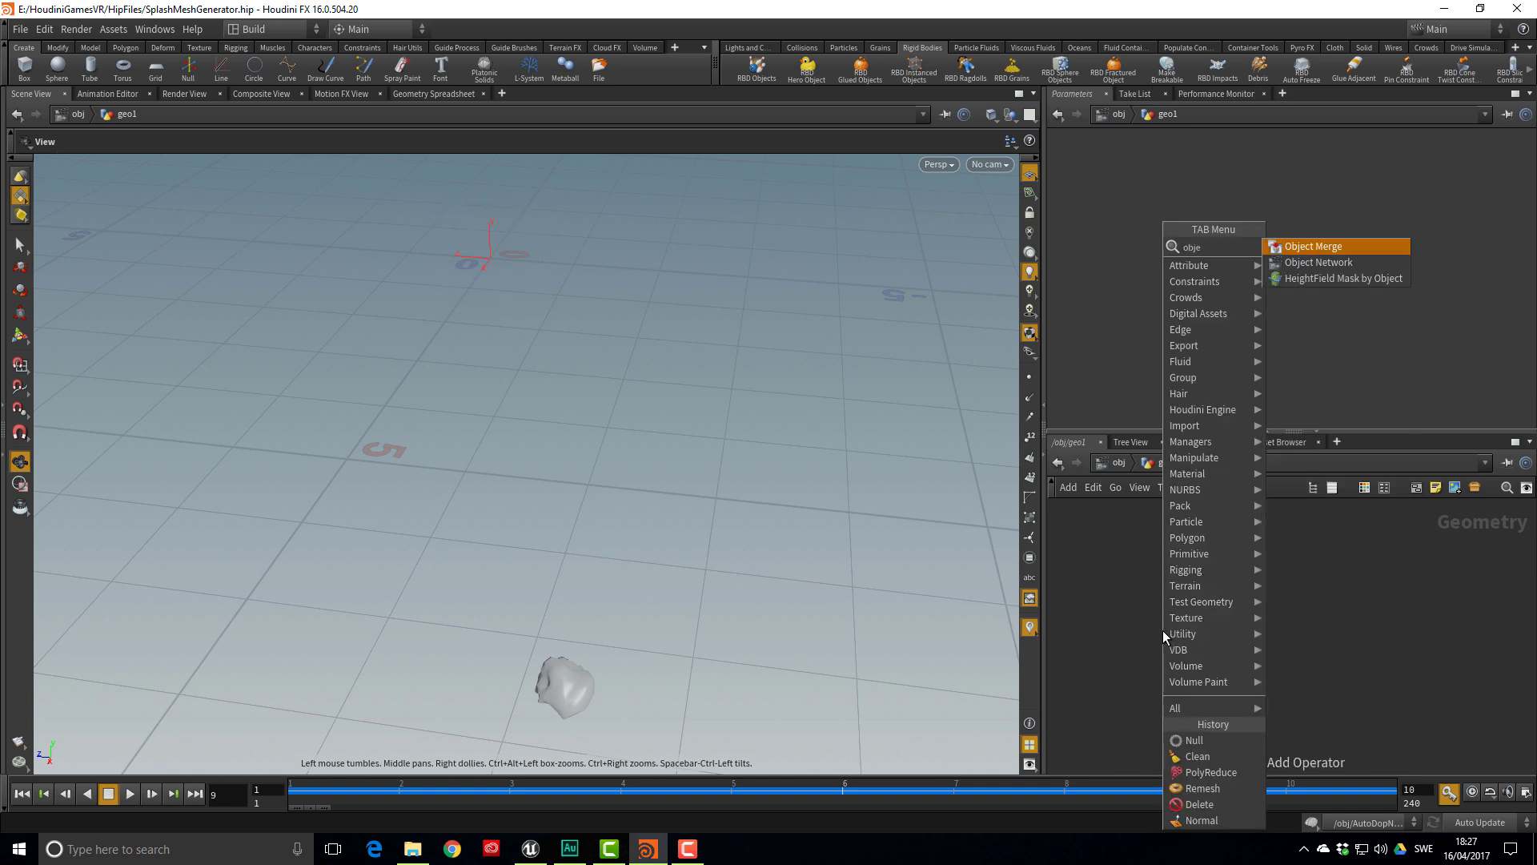
{"action": "key", "text": "Return"}
{"action": "left_click", "coordinate": [1163, 631]}
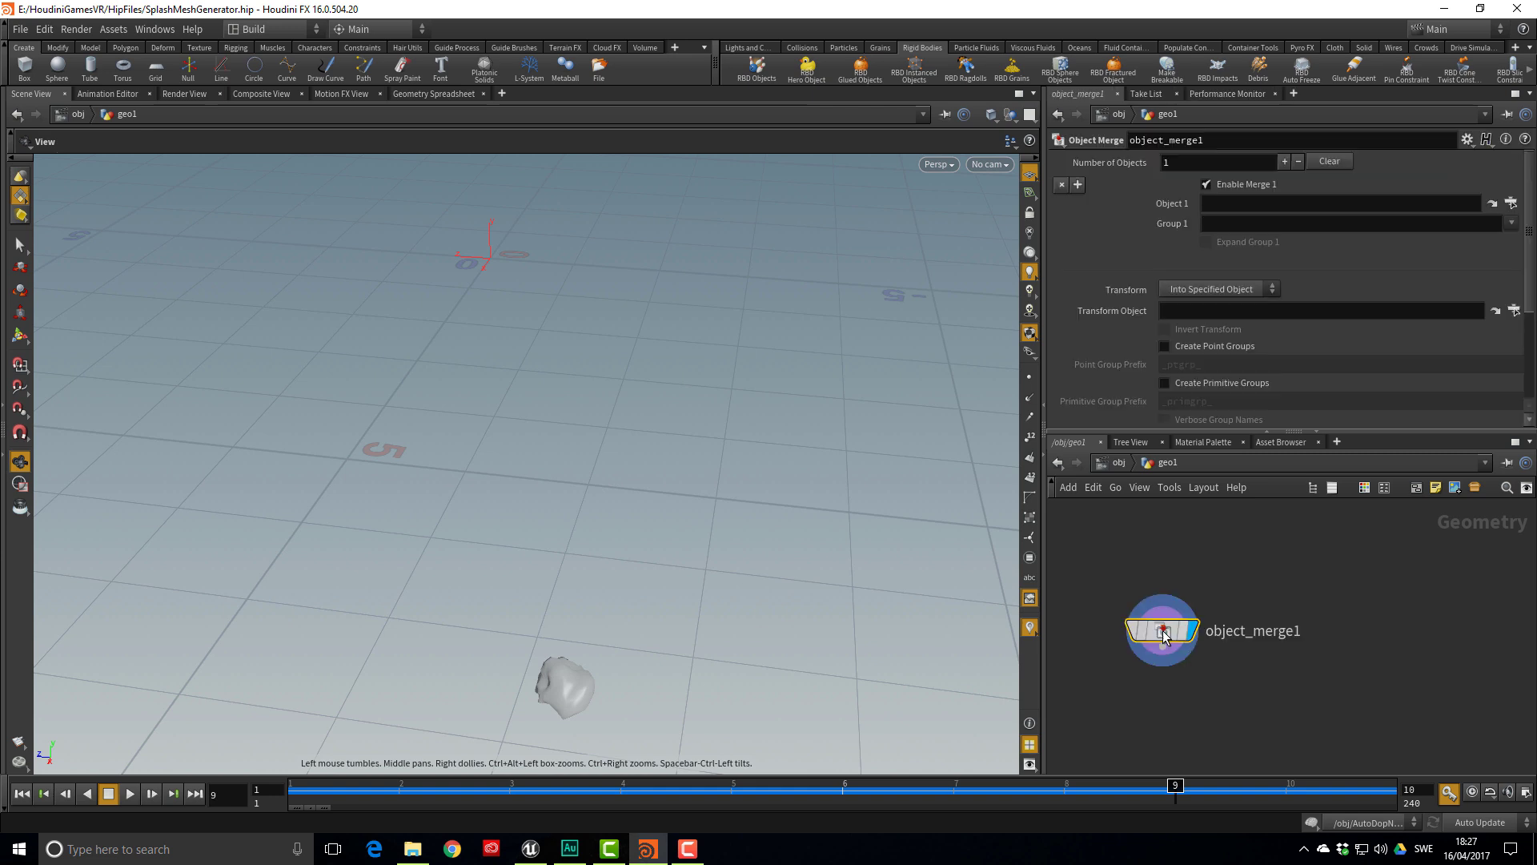
Set Object 1 of the Object Merge node to /obj/fluidtank_fluid/OUT_MESH
{"action": "left_click", "coordinate": [1511, 203]}
{"action": "left_click", "coordinate": [1357, 126]}
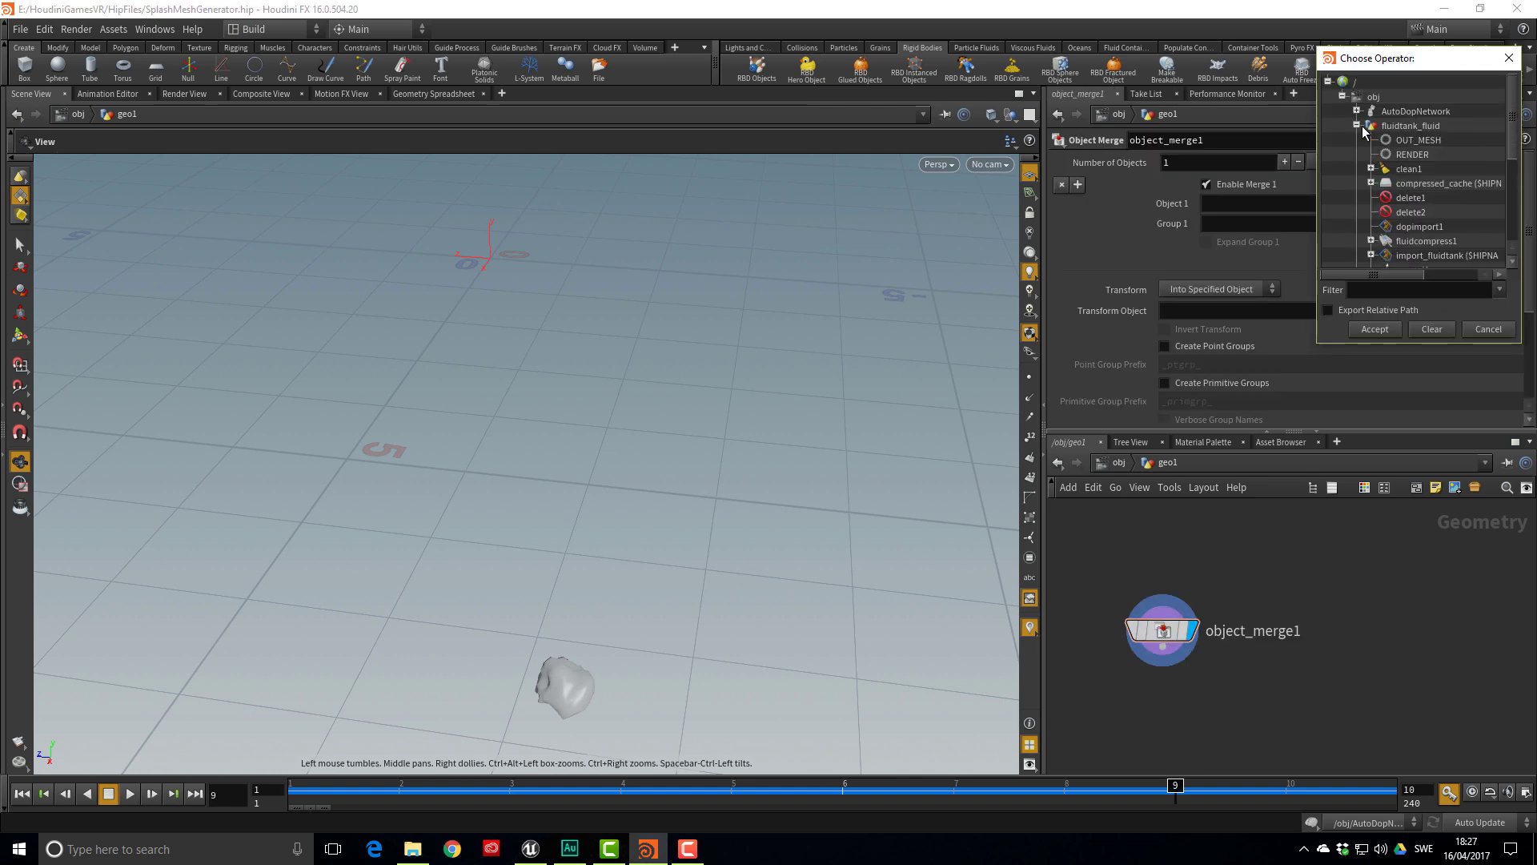
{"action": "left_click", "coordinate": [1422, 141]}
{"action": "left_click", "coordinate": [1385, 330]}
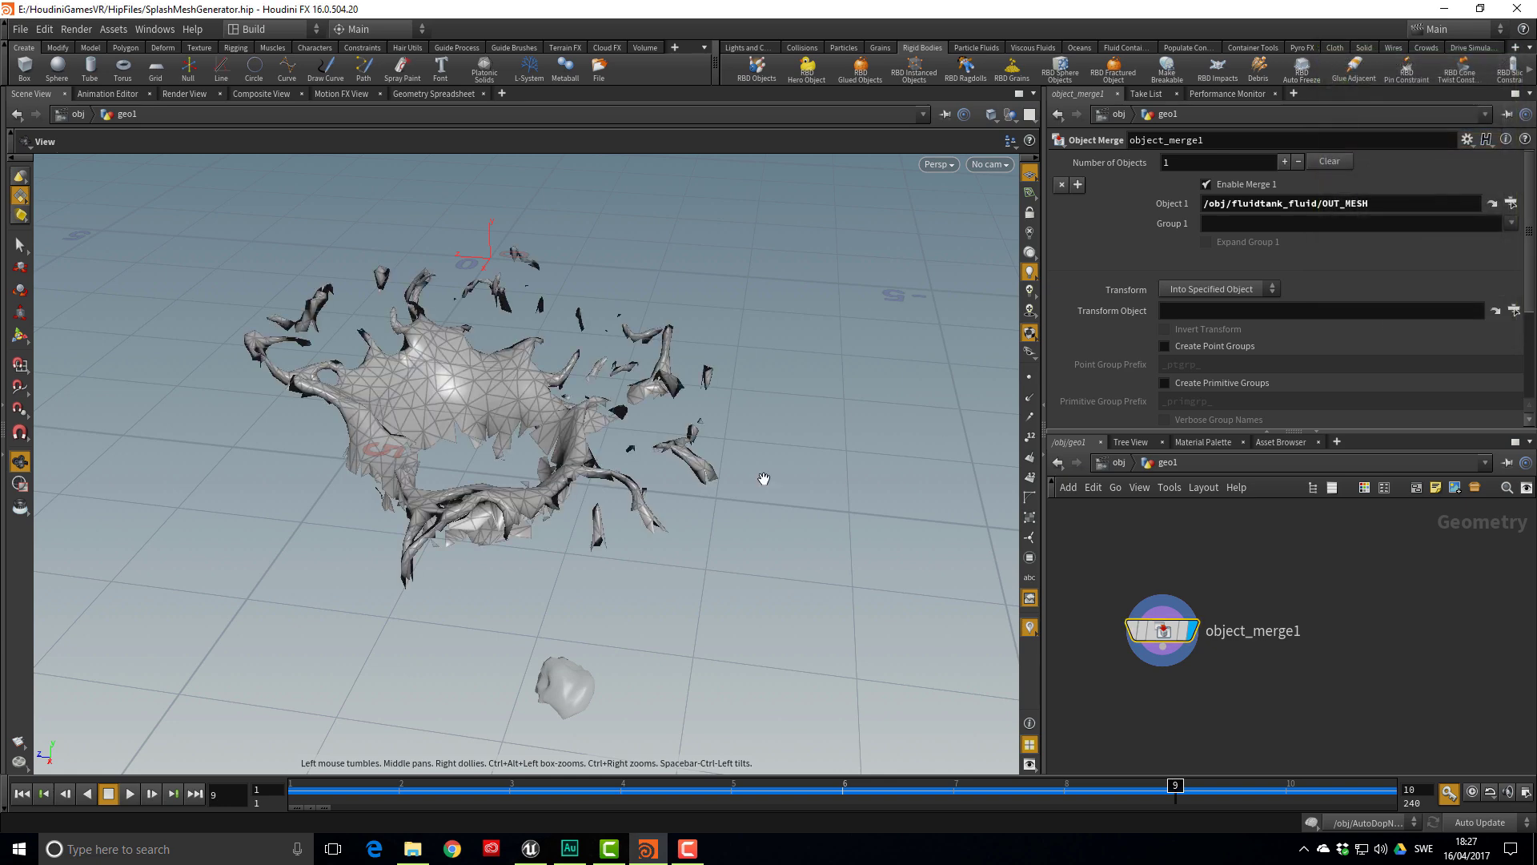
Inspect the merged splash mesh, then add a Transform node on object_merge1's output and display it
{"action": "left_click_drag", "start_coordinate": [539, 550], "coordinate": [1118, 467]}
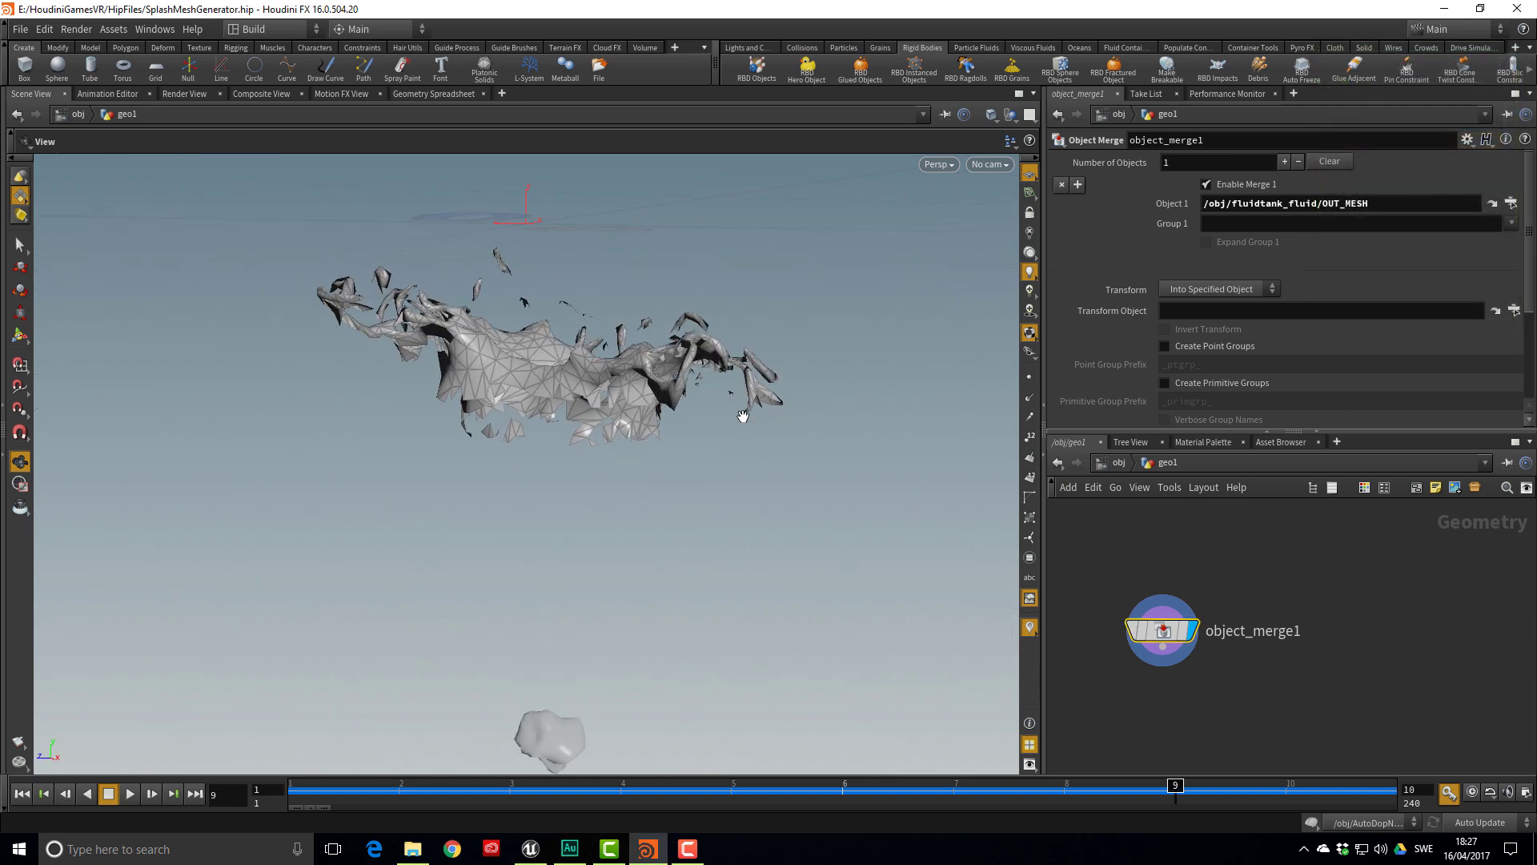
{"action": "left_click_drag", "start_coordinate": [742, 416], "coordinate": [591, 490]}
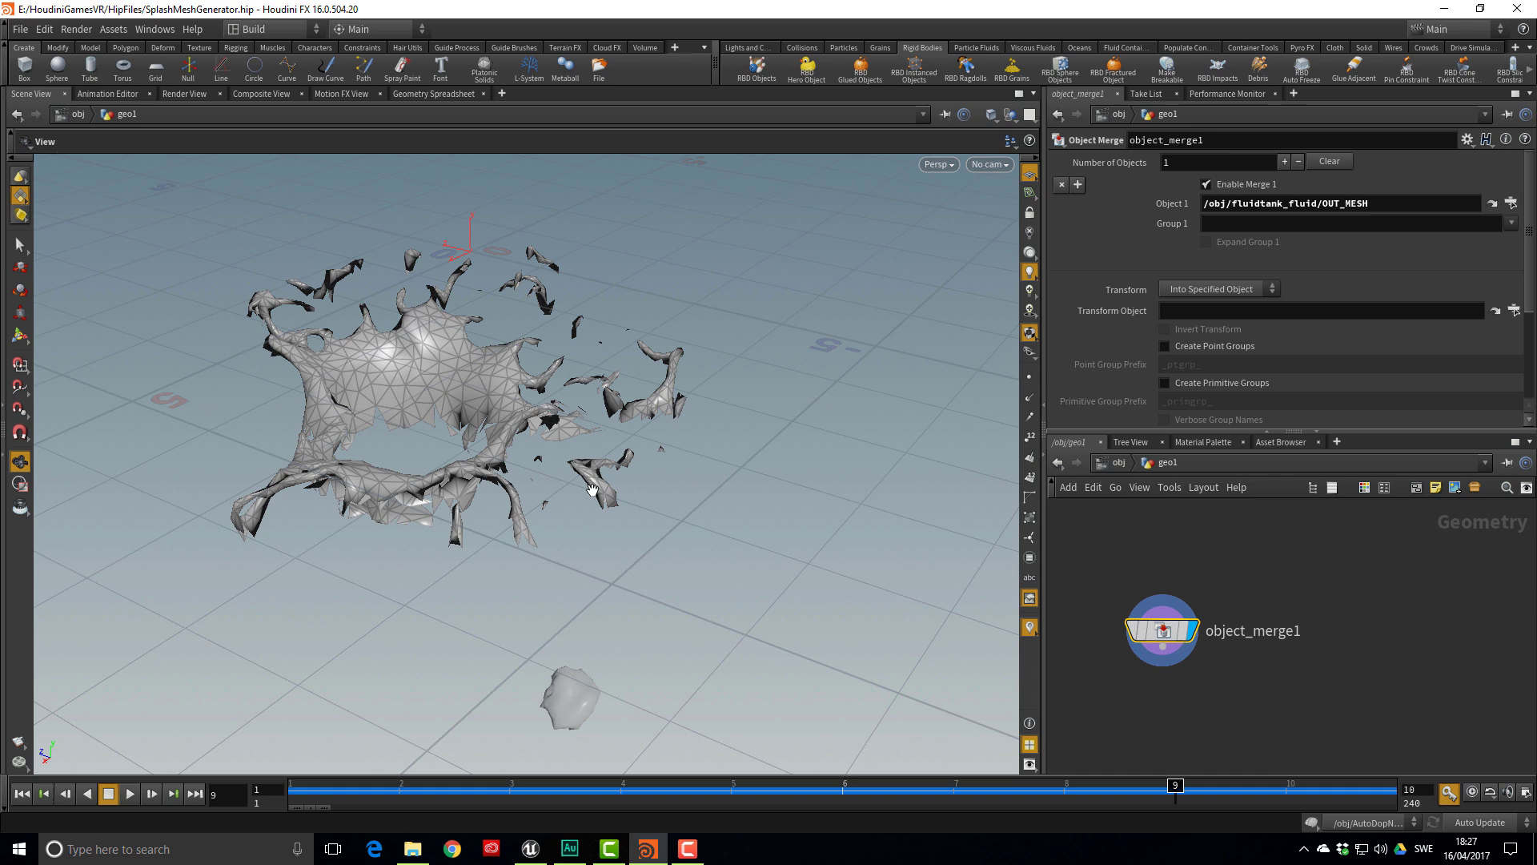
{"action": "left_click_drag", "start_coordinate": [523, 482], "coordinate": [457, 571]}
{"action": "left_click_drag", "start_coordinate": [518, 523], "coordinate": [458, 469]}
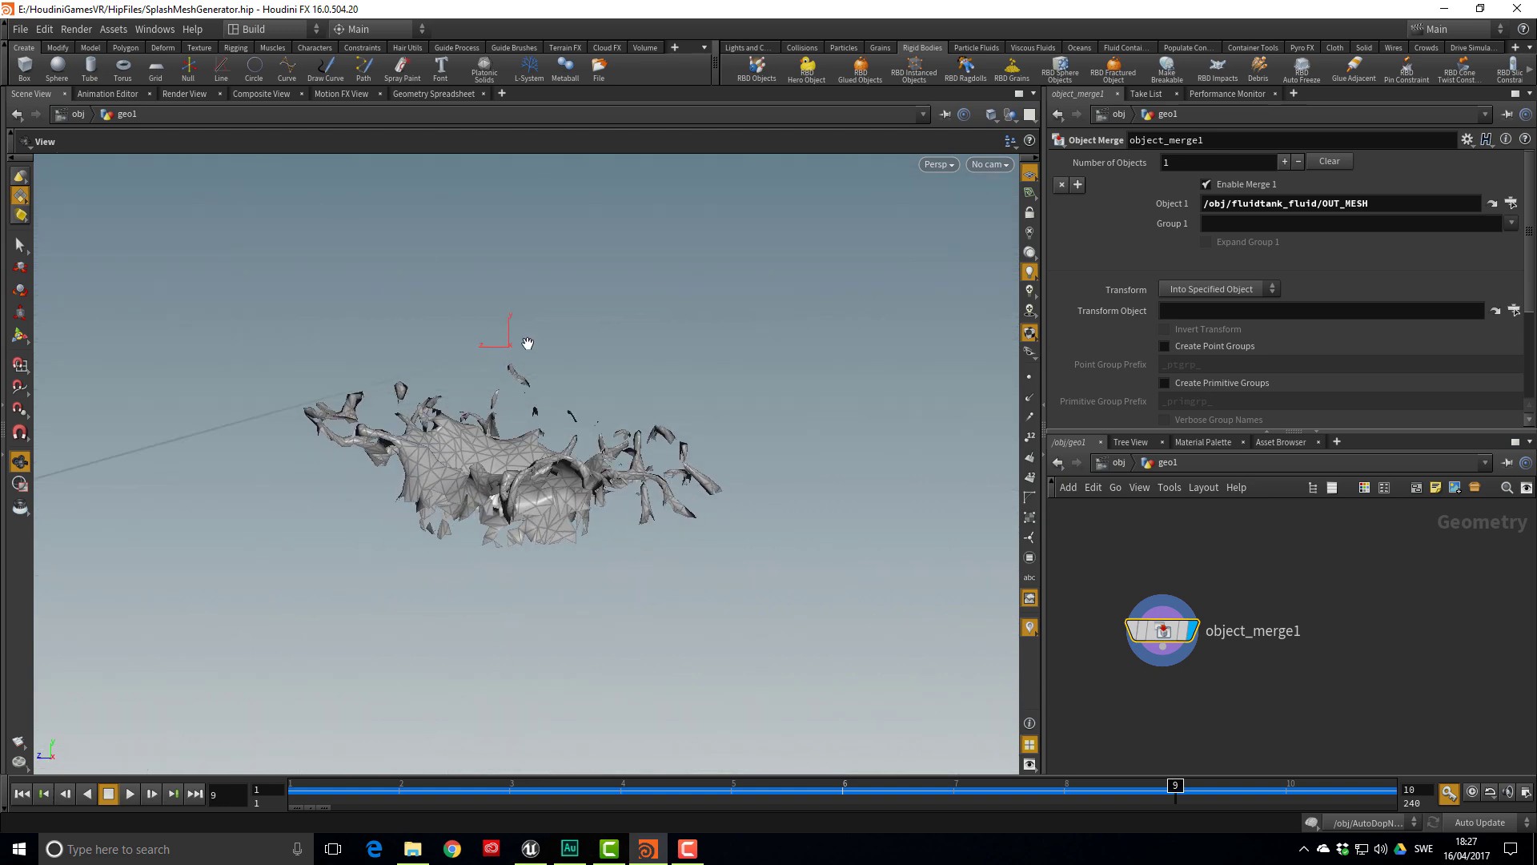
{"action": "left_click_drag", "start_coordinate": [527, 344], "coordinate": [512, 390]}
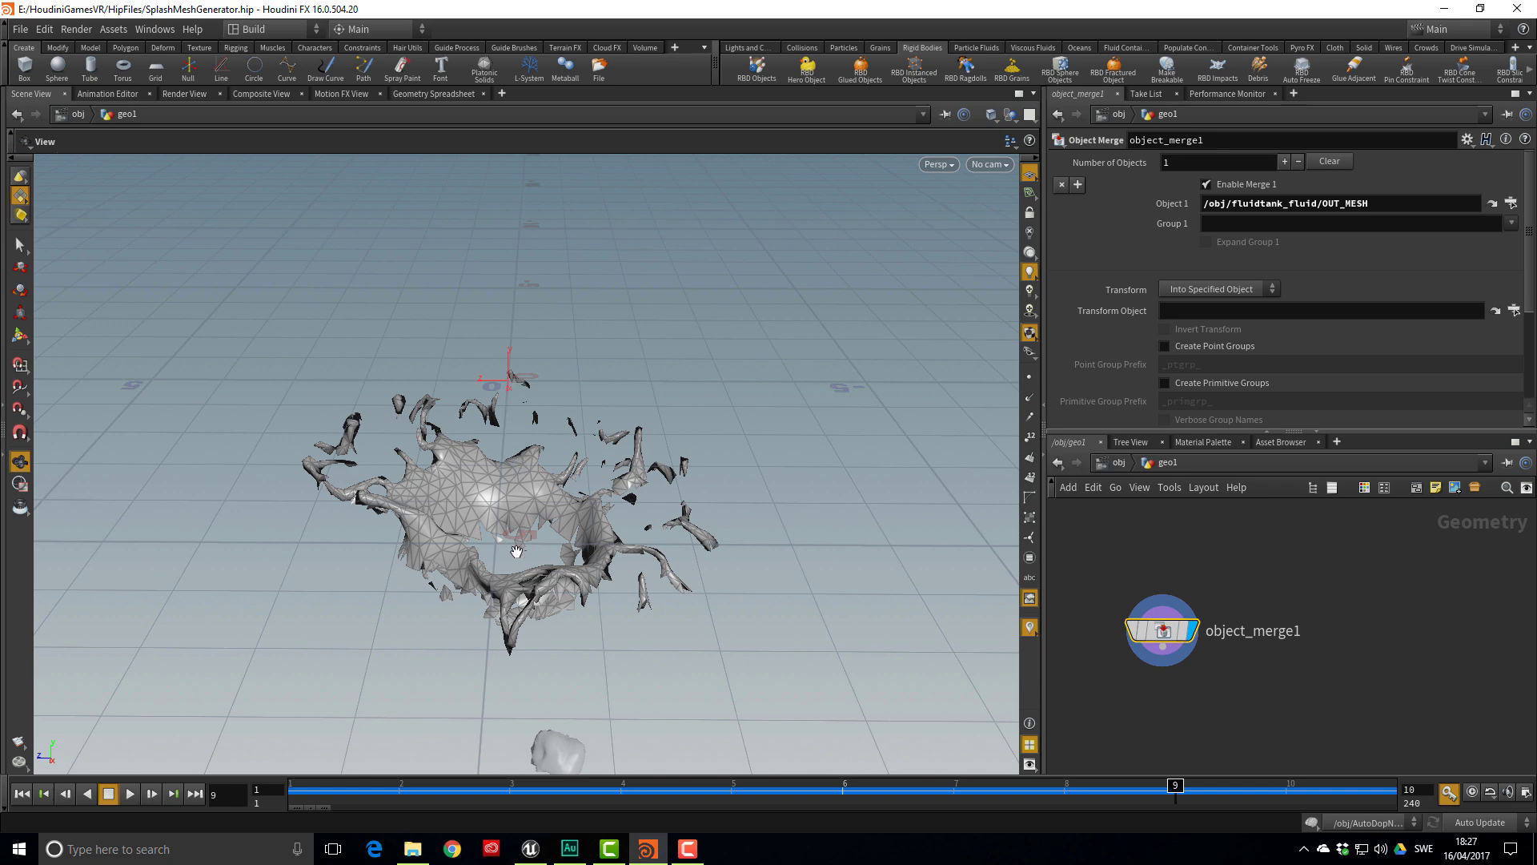
{"action": "left_click_drag", "start_coordinate": [535, 611], "coordinate": [539, 567]}
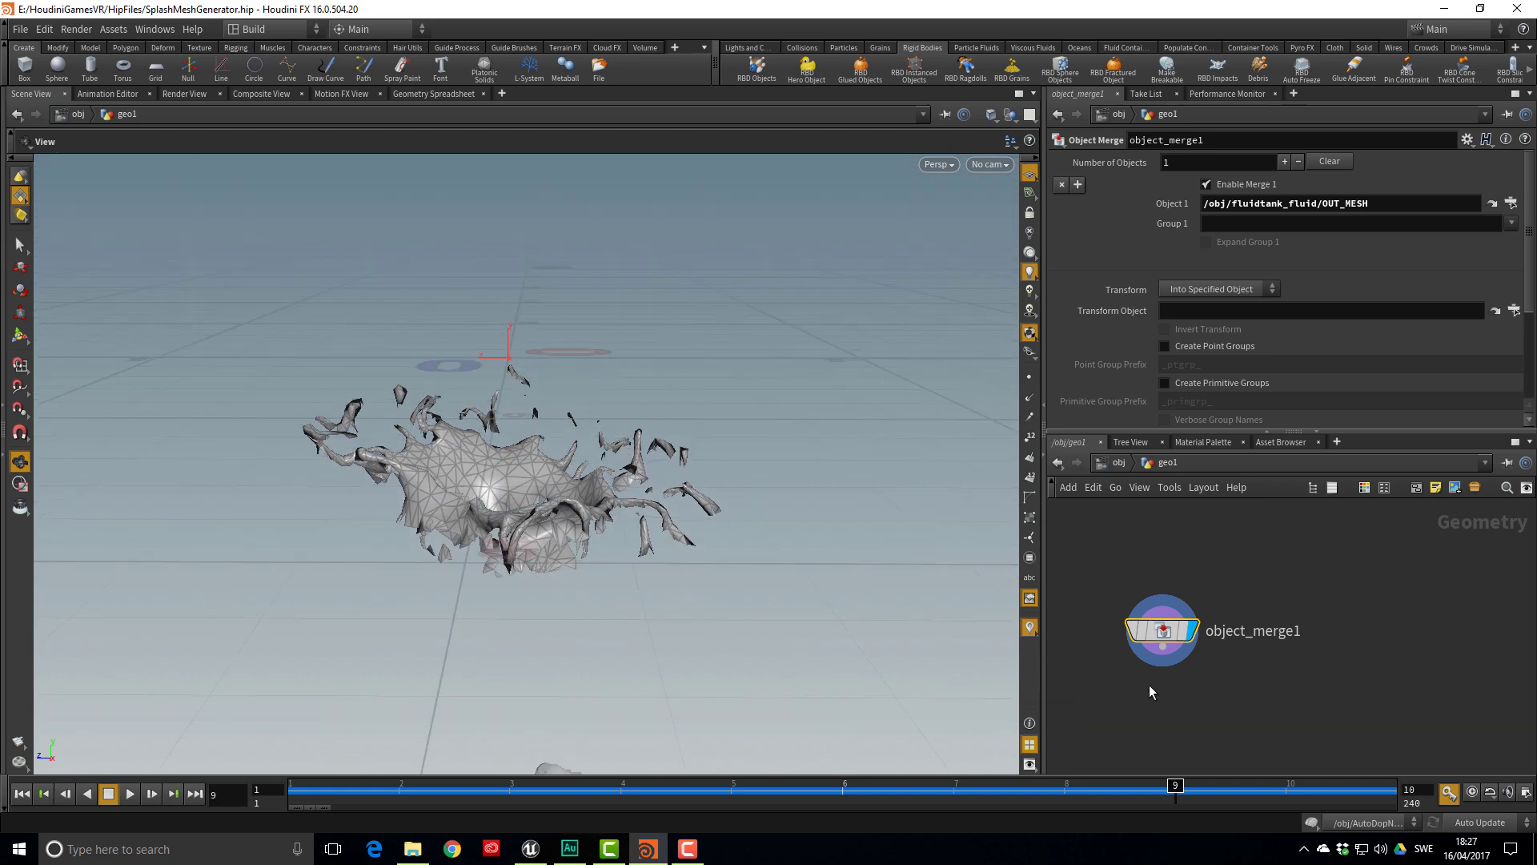
{"action": "key", "text": "Tab"}
{"action": "type", "text": "tra"}
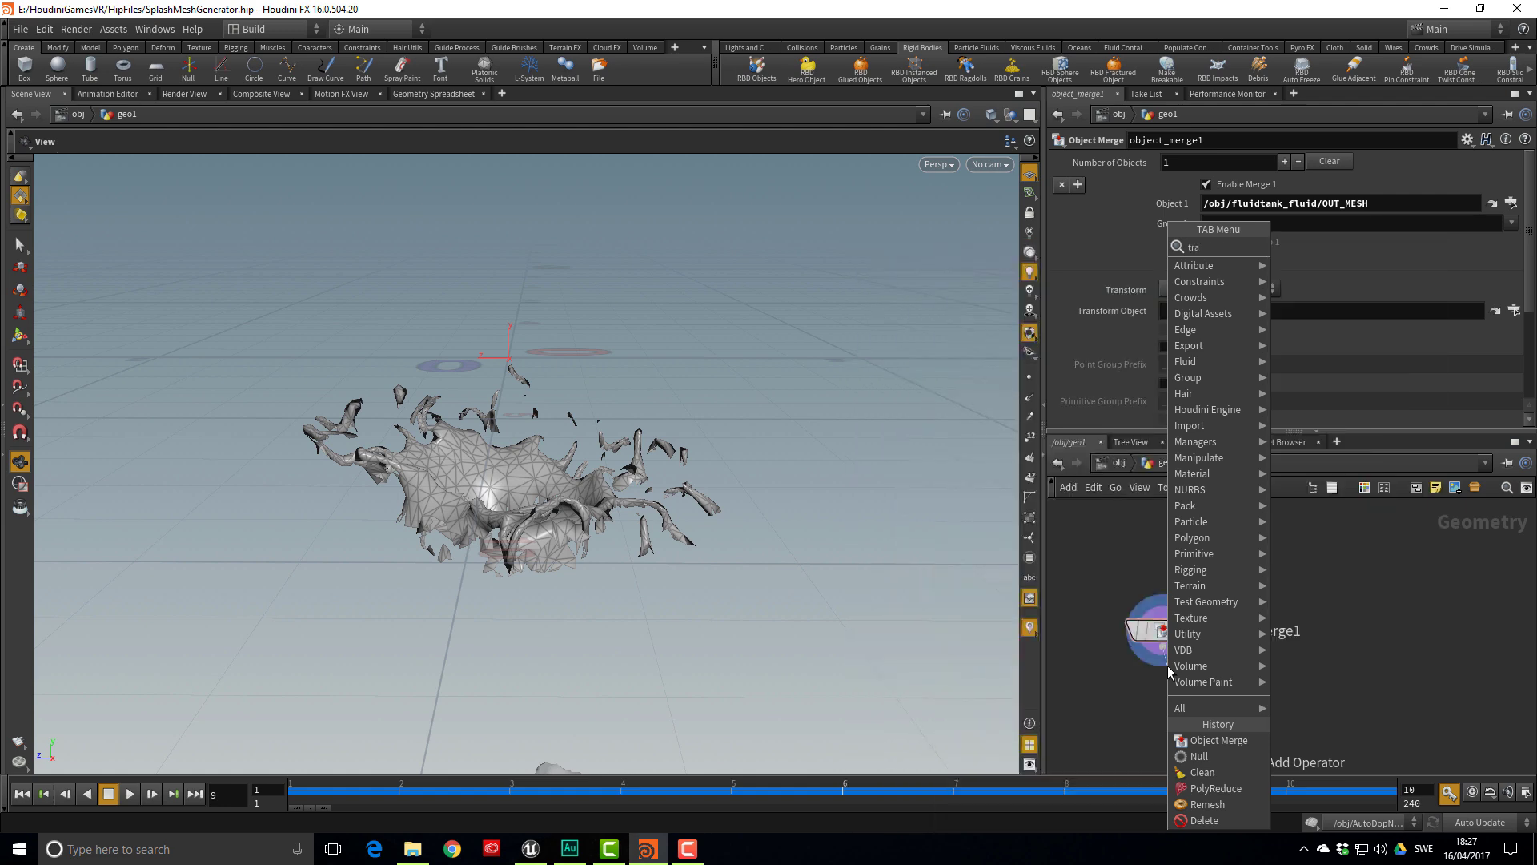
{"action": "key", "text": "Return"}
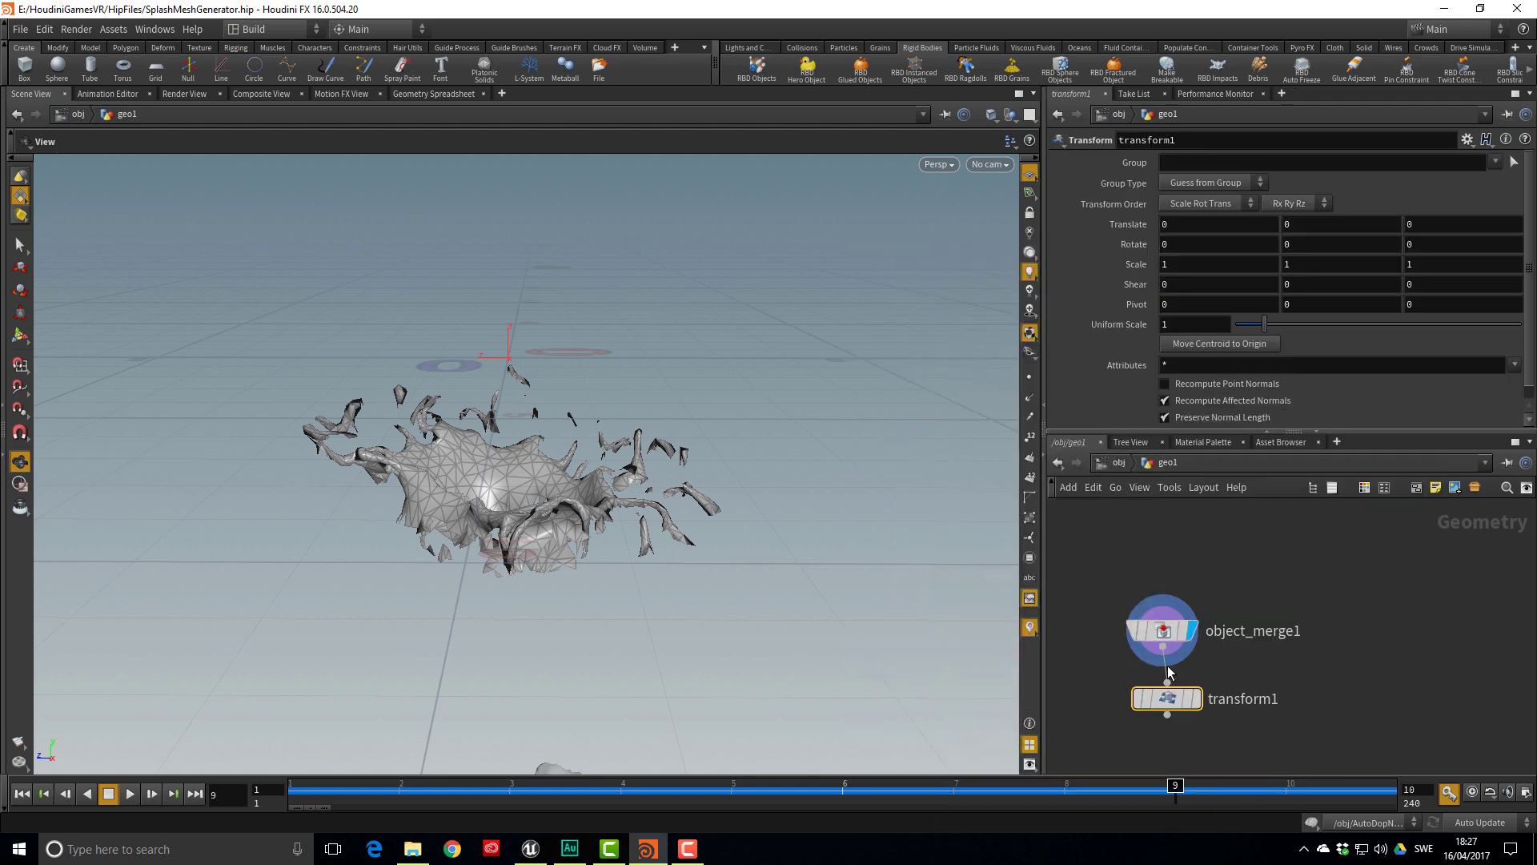
{"action": "left_click", "coordinate": [1198, 698]}
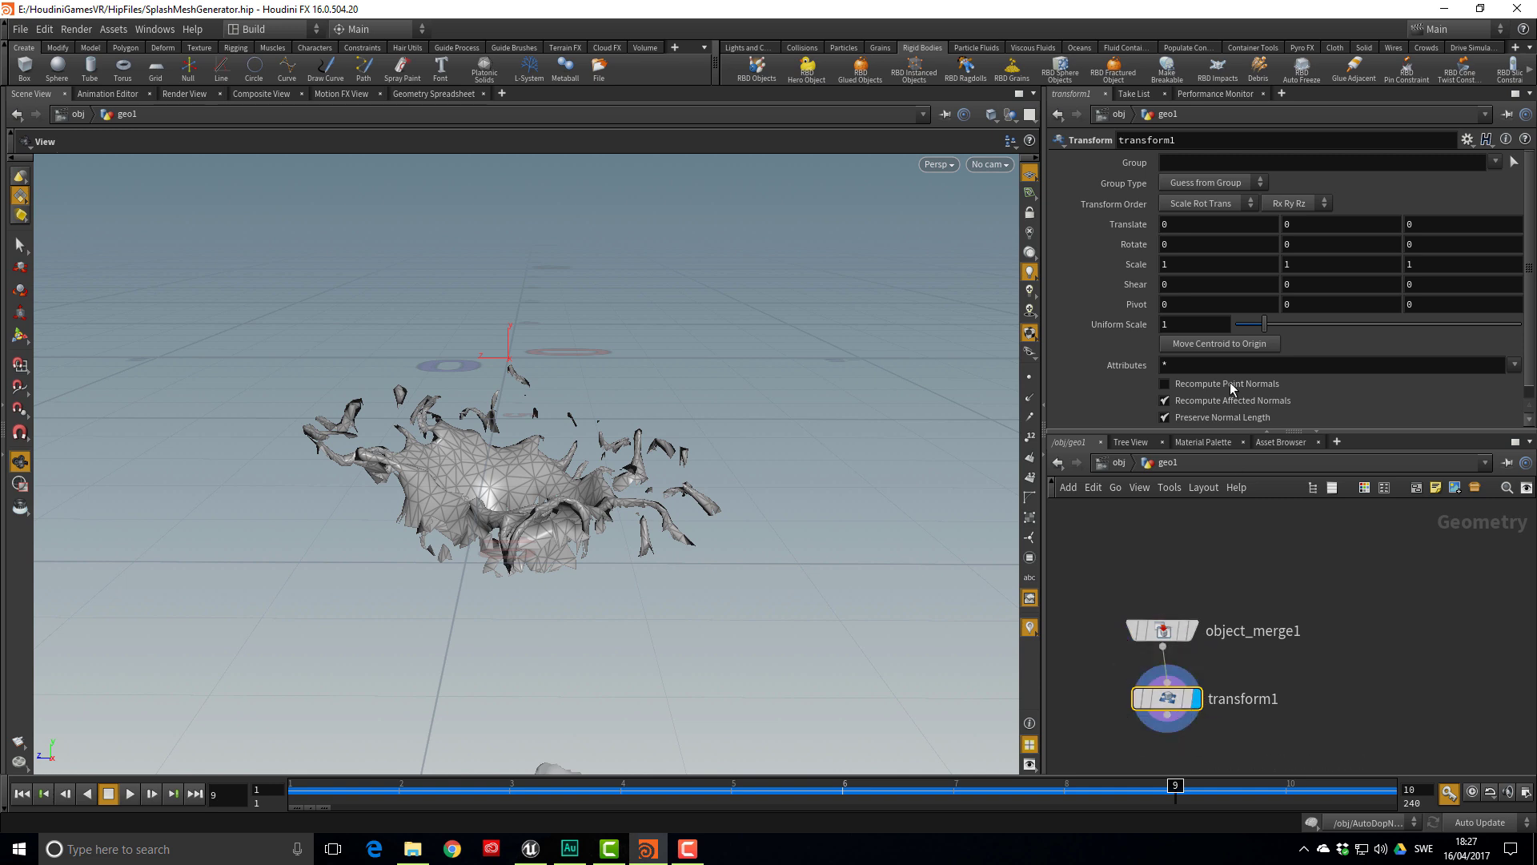
Move the splash mesh's centroid to the origin with transform1 and raise its Y translation to 2.383
{"action": "left_click", "coordinate": [1209, 346]}
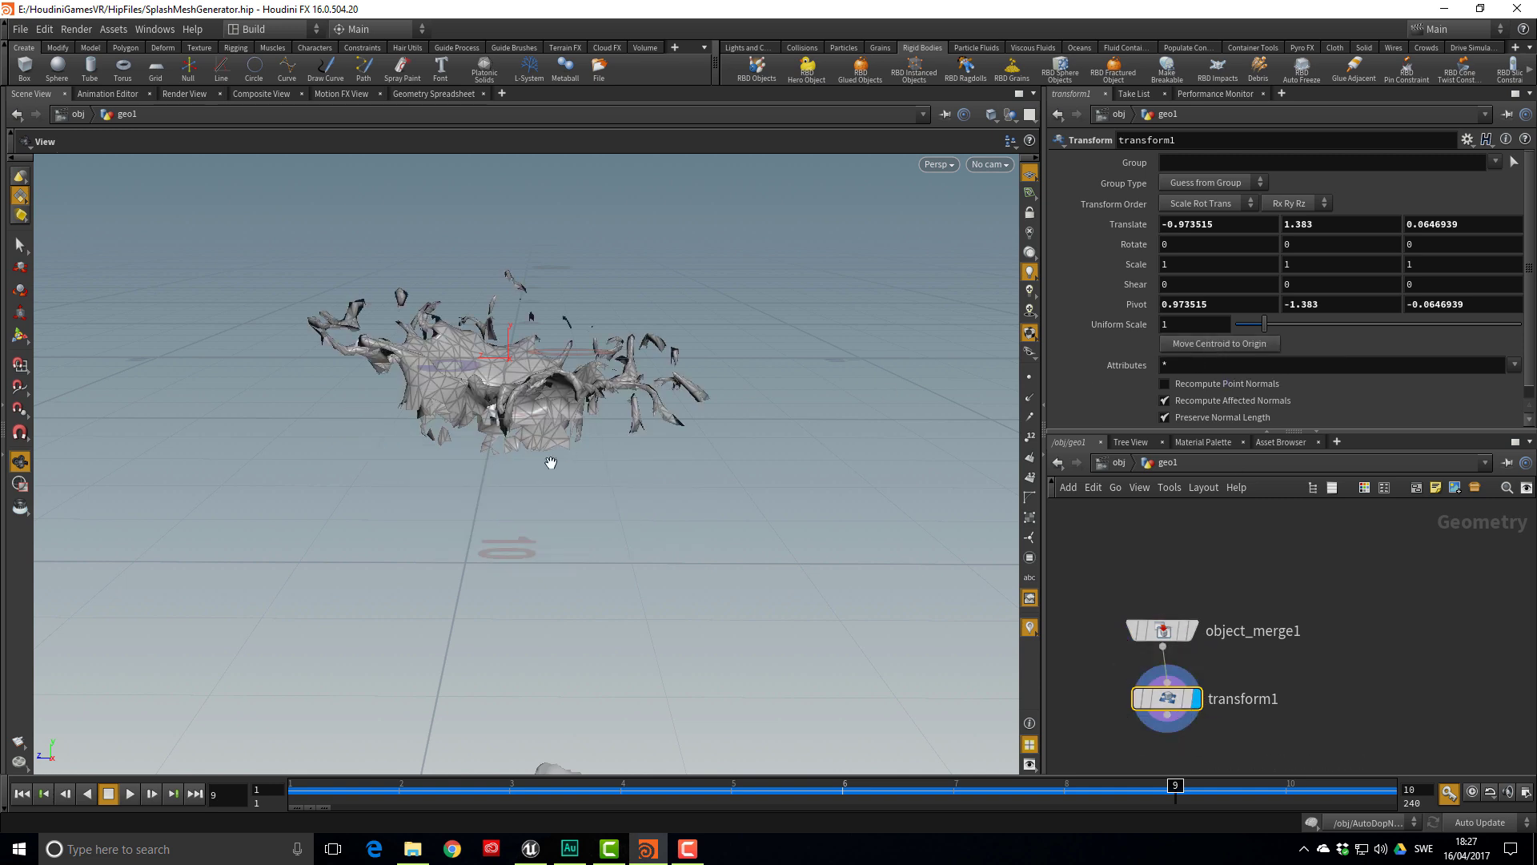
{"action": "left_click_drag", "start_coordinate": [550, 464], "coordinate": [594, 442]}
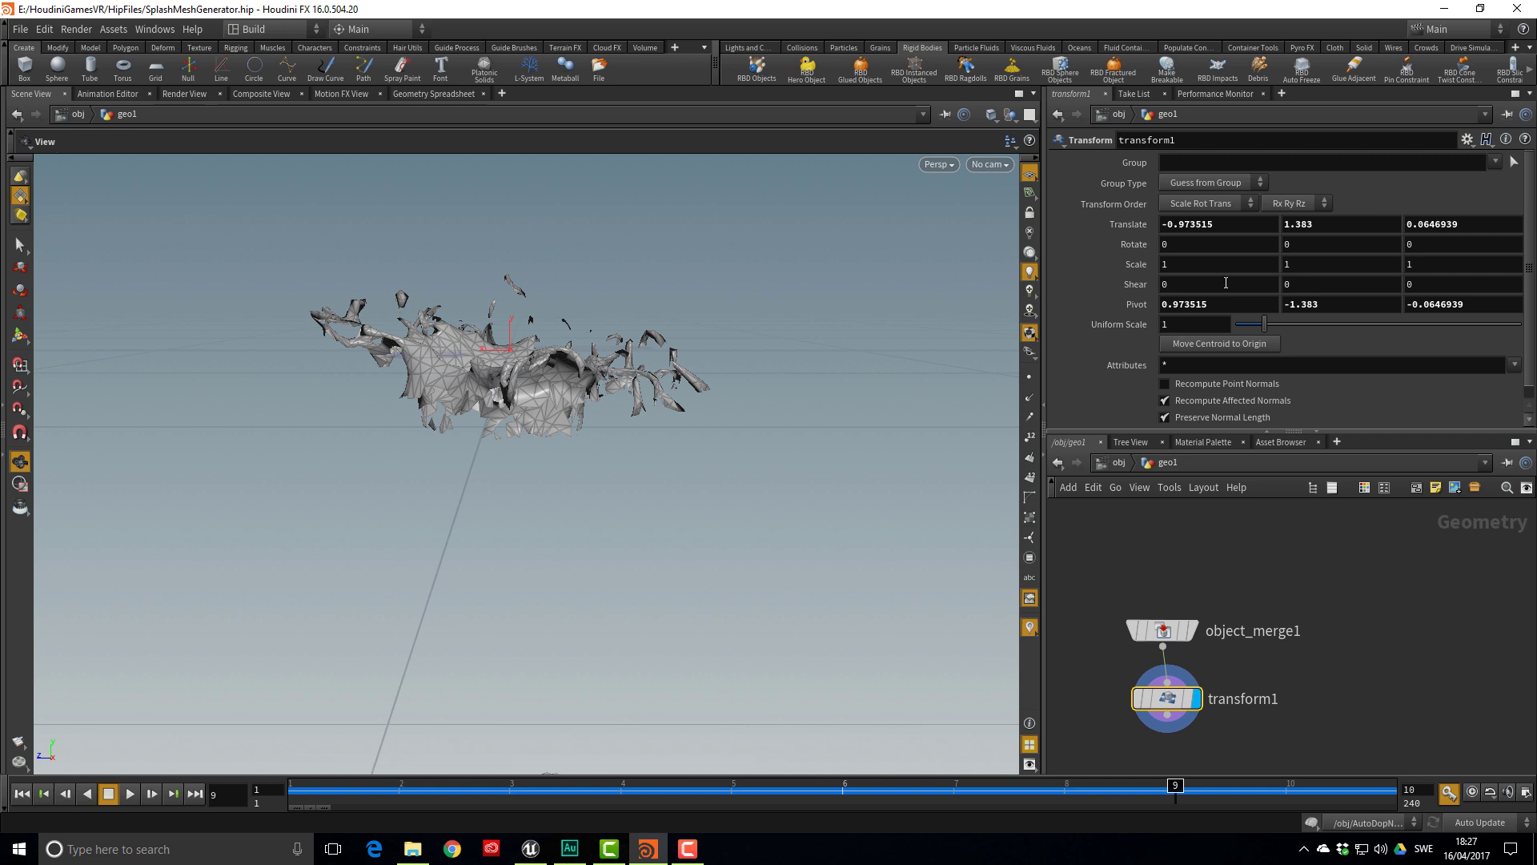
{"action": "middle_click_drag", "start_coordinate": [1302, 227], "coordinate": [1397, 219]}
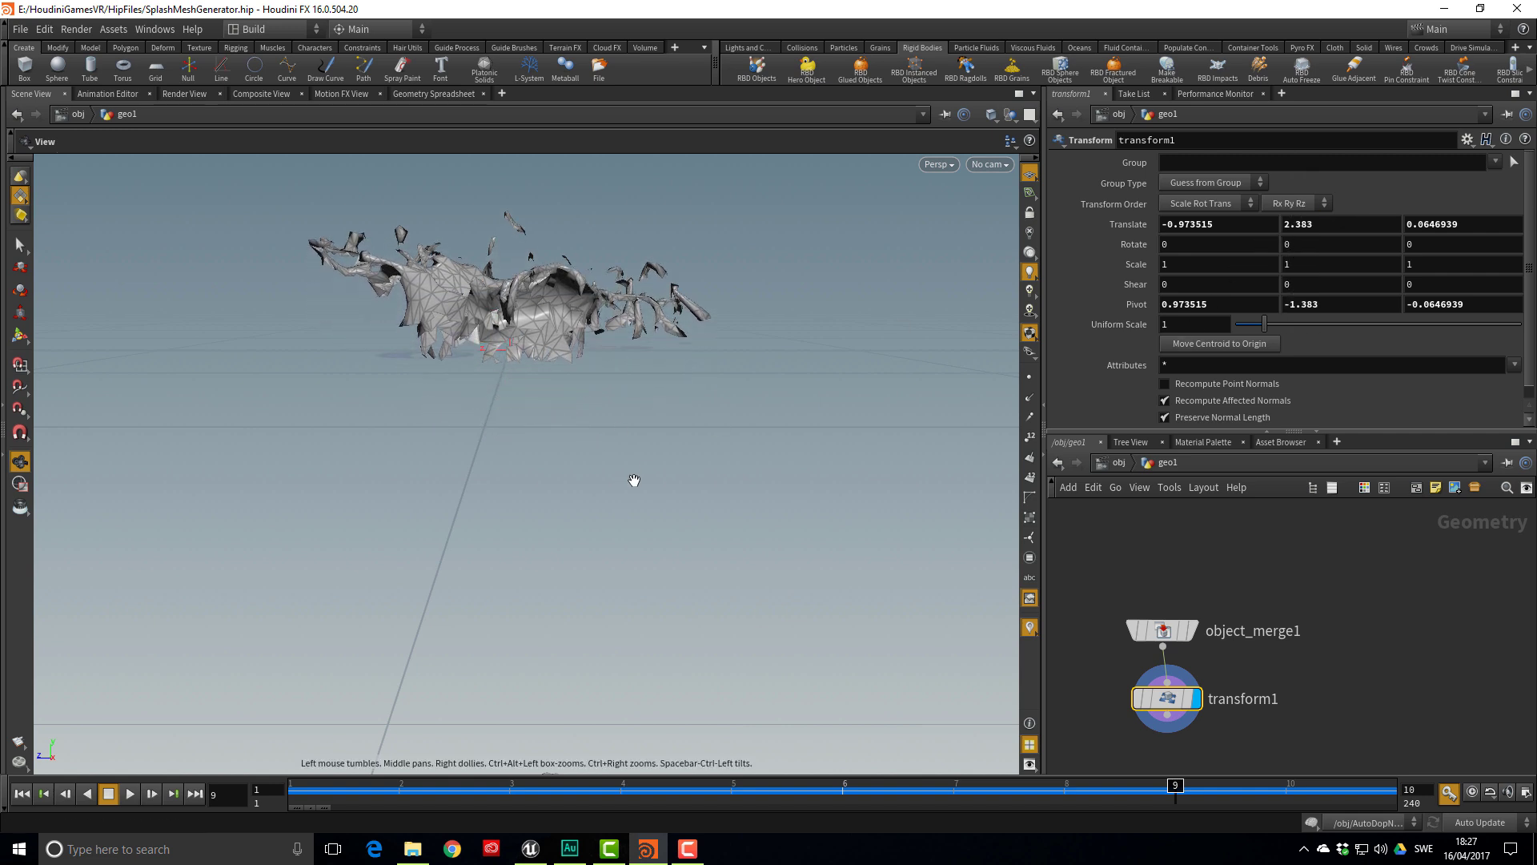
{"action": "left_click_drag", "start_coordinate": [635, 480], "coordinate": [624, 439]}
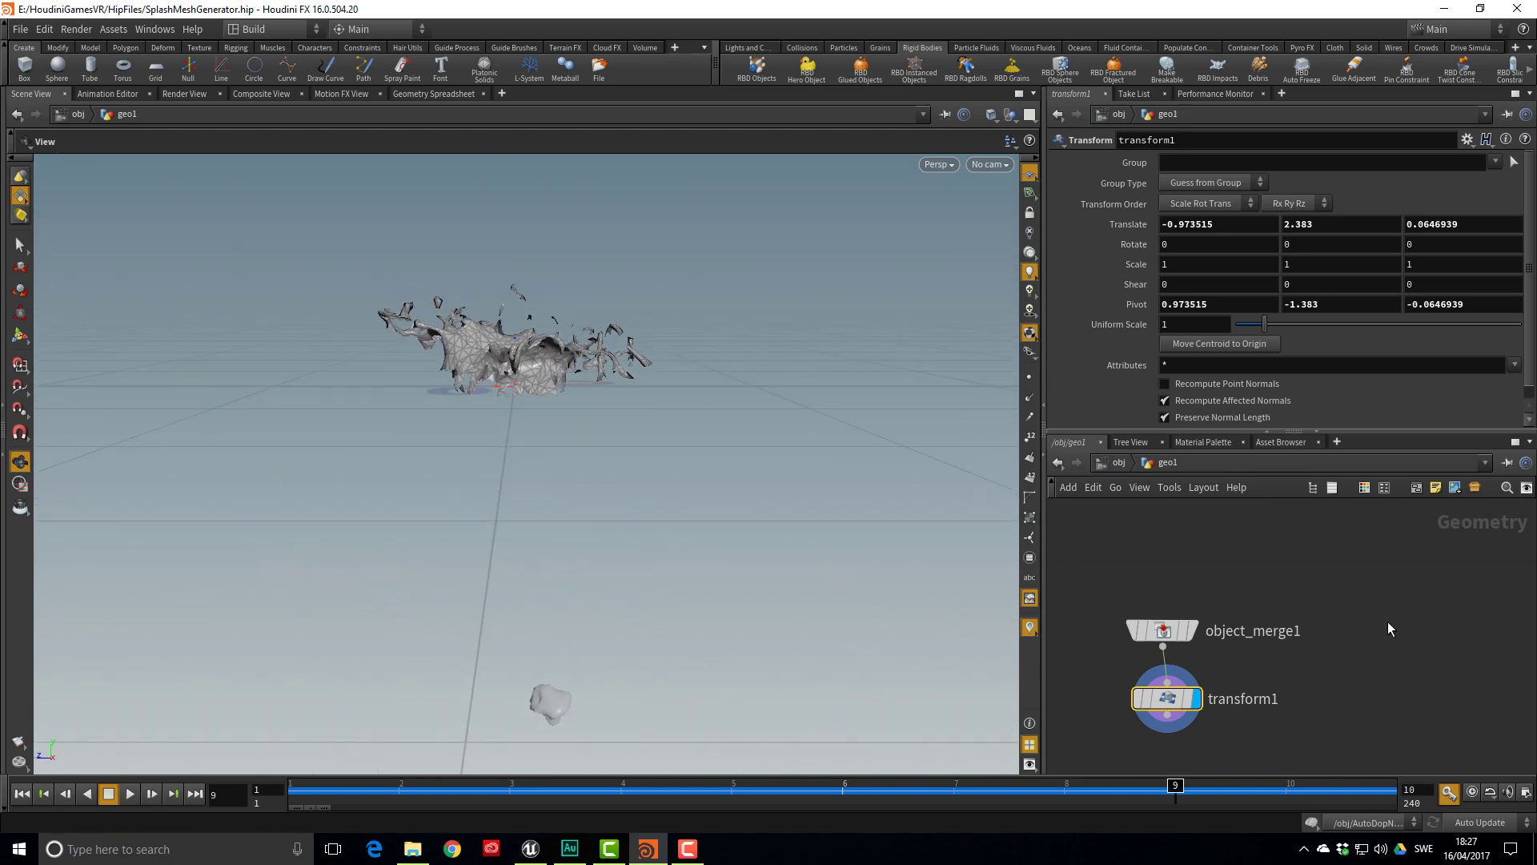
Add a second Transform node on transform1's output and display it
{"action": "middle_click_drag", "start_coordinate": [1268, 740], "coordinate": [1254, 665]}
{"action": "left_click", "coordinate": [1152, 641]}
{"action": "key", "text": "Tab"}
{"action": "type", "text": "t"}
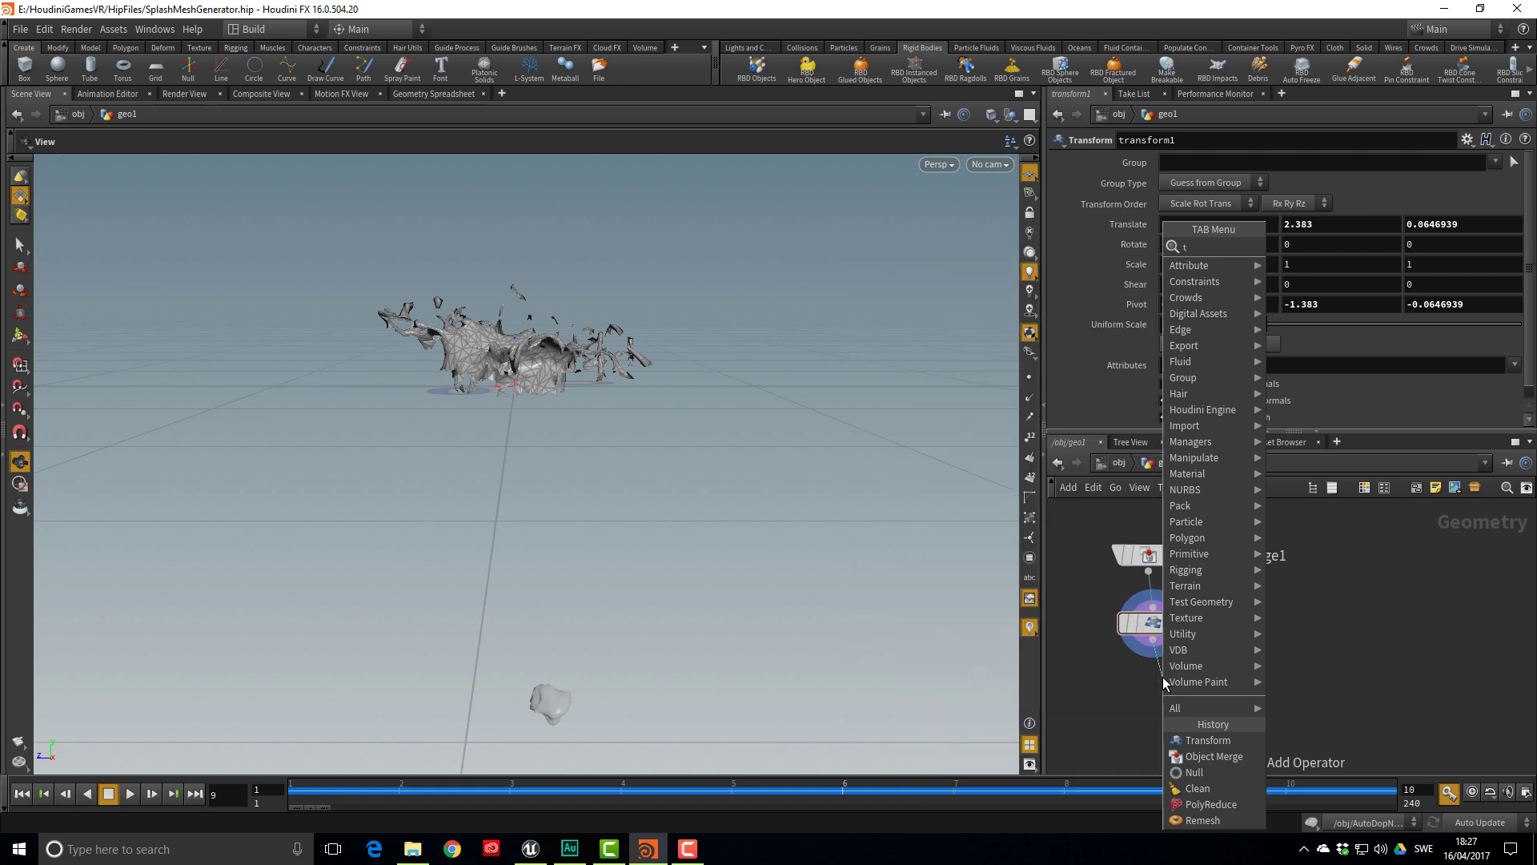
{"action": "type", "text": "ransfo"}
{"action": "key", "text": "Return"}
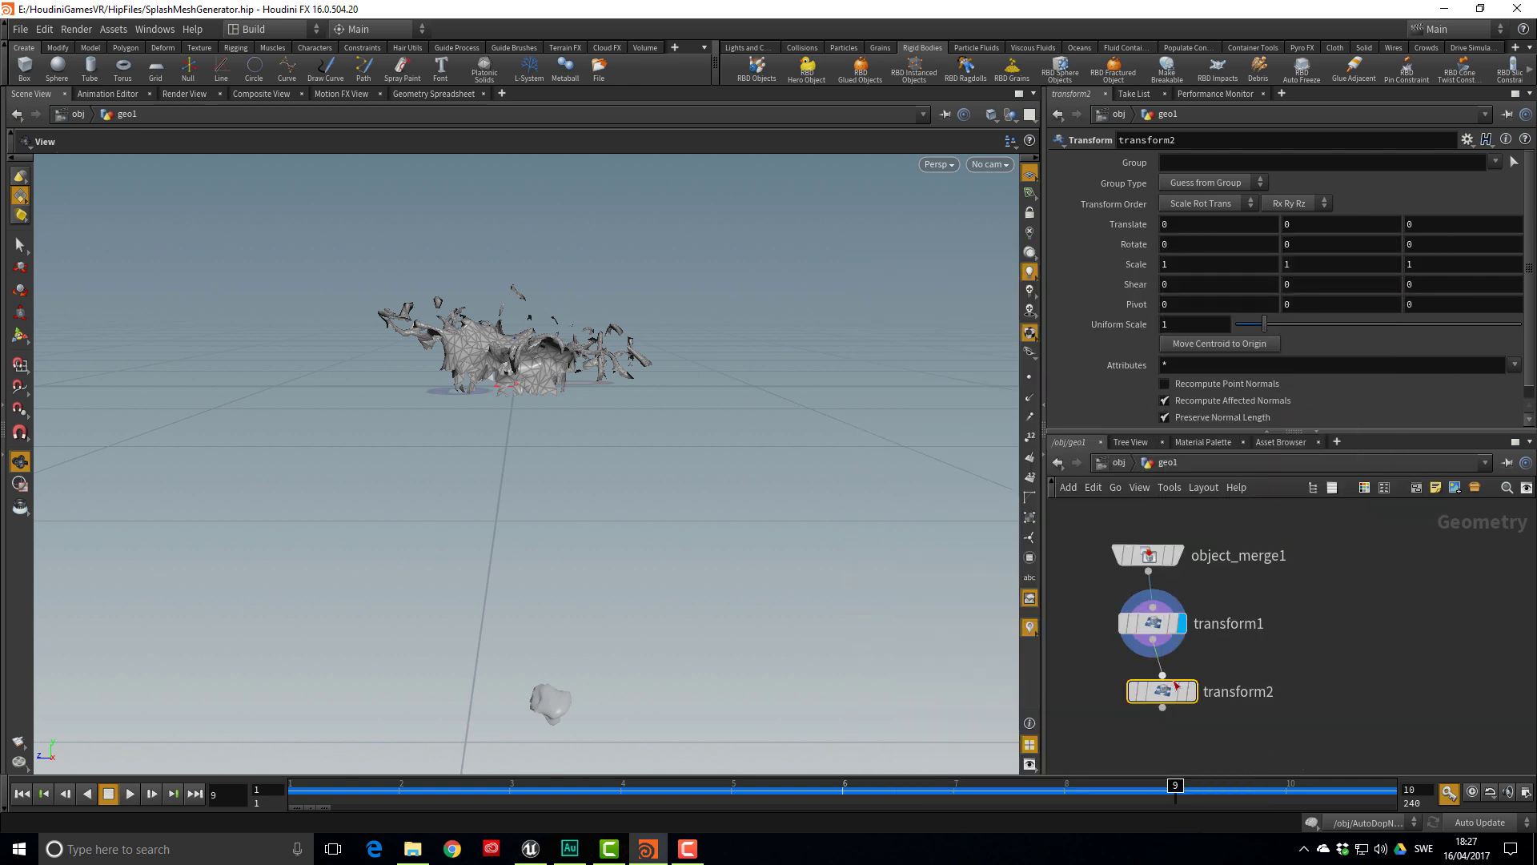
{"action": "left_click", "coordinate": [1192, 691]}
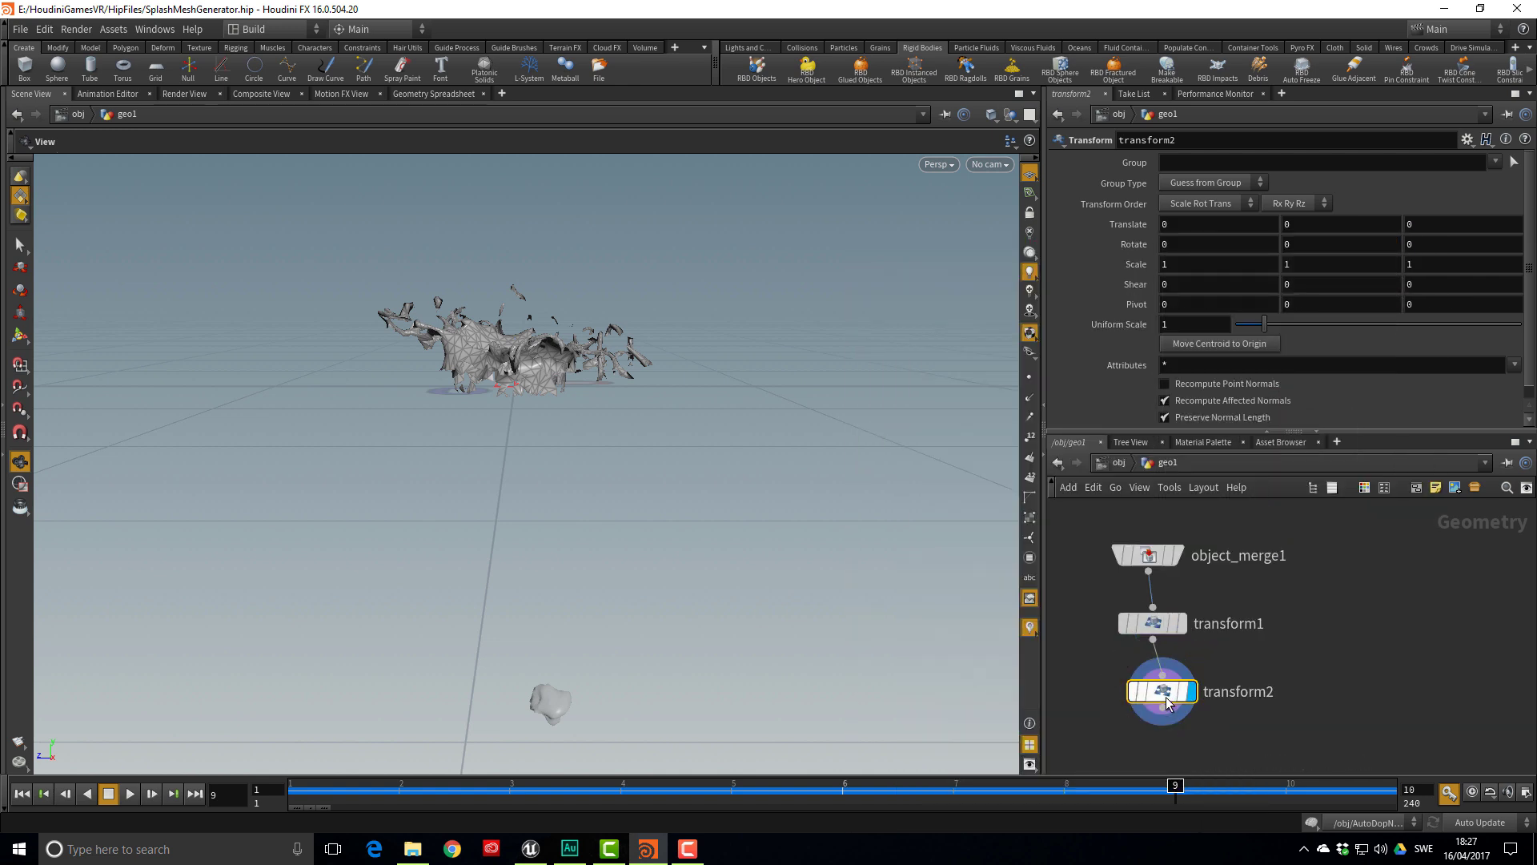
Set transform2's uniform scale to 10 and frame the enlarged splash mesh in the 3D view
{"action": "left_click", "coordinate": [1199, 326]}
{"action": "type", "text": "0"}
{"action": "key", "text": "Return"}
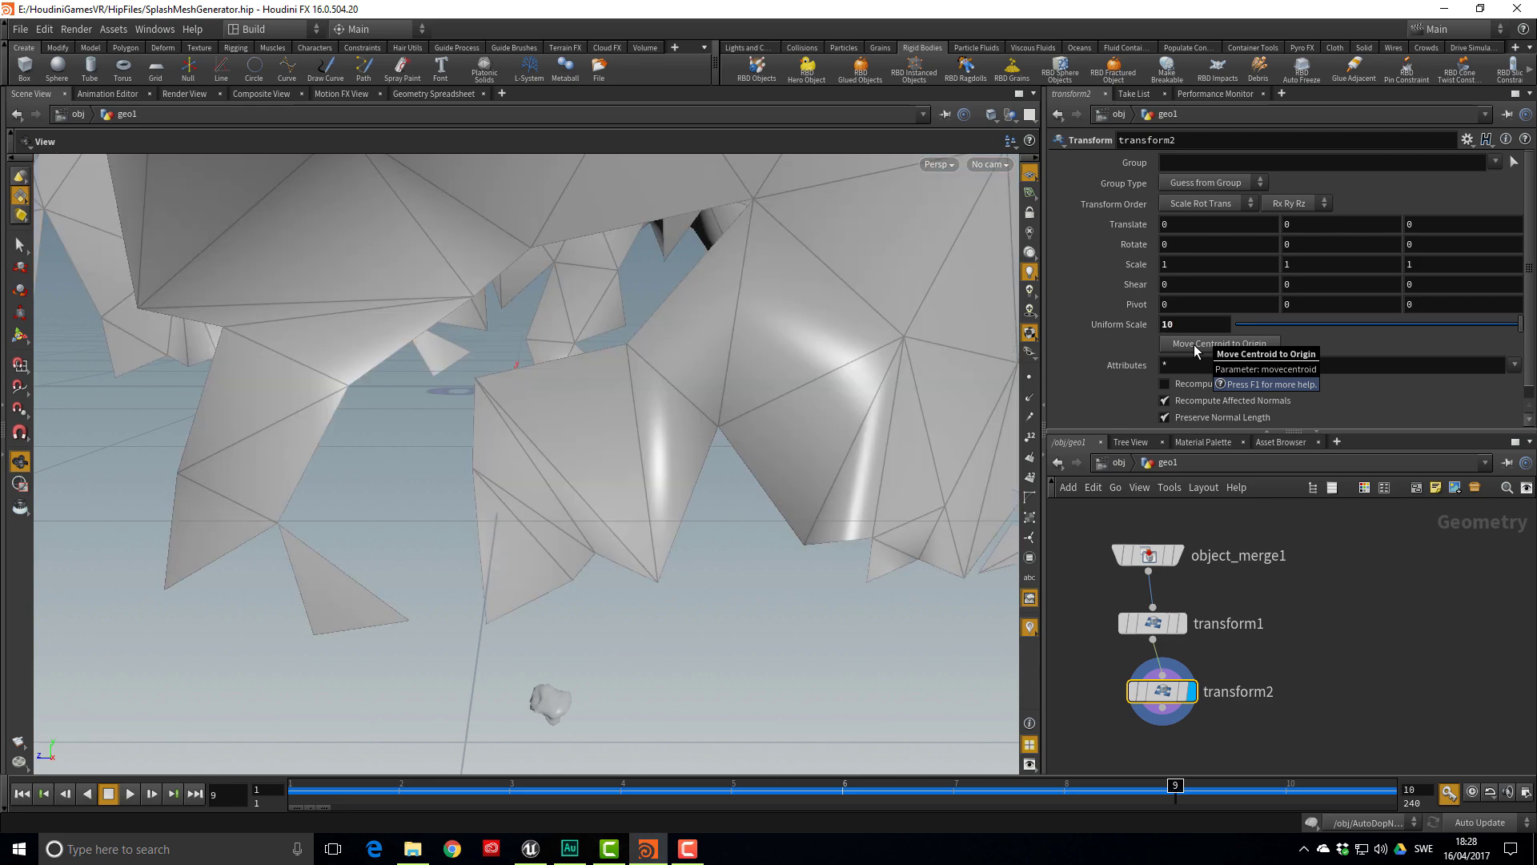
{"action": "key", "text": "f"}
{"action": "left_click_drag", "start_coordinate": [855, 549], "coordinate": [496, 653]}
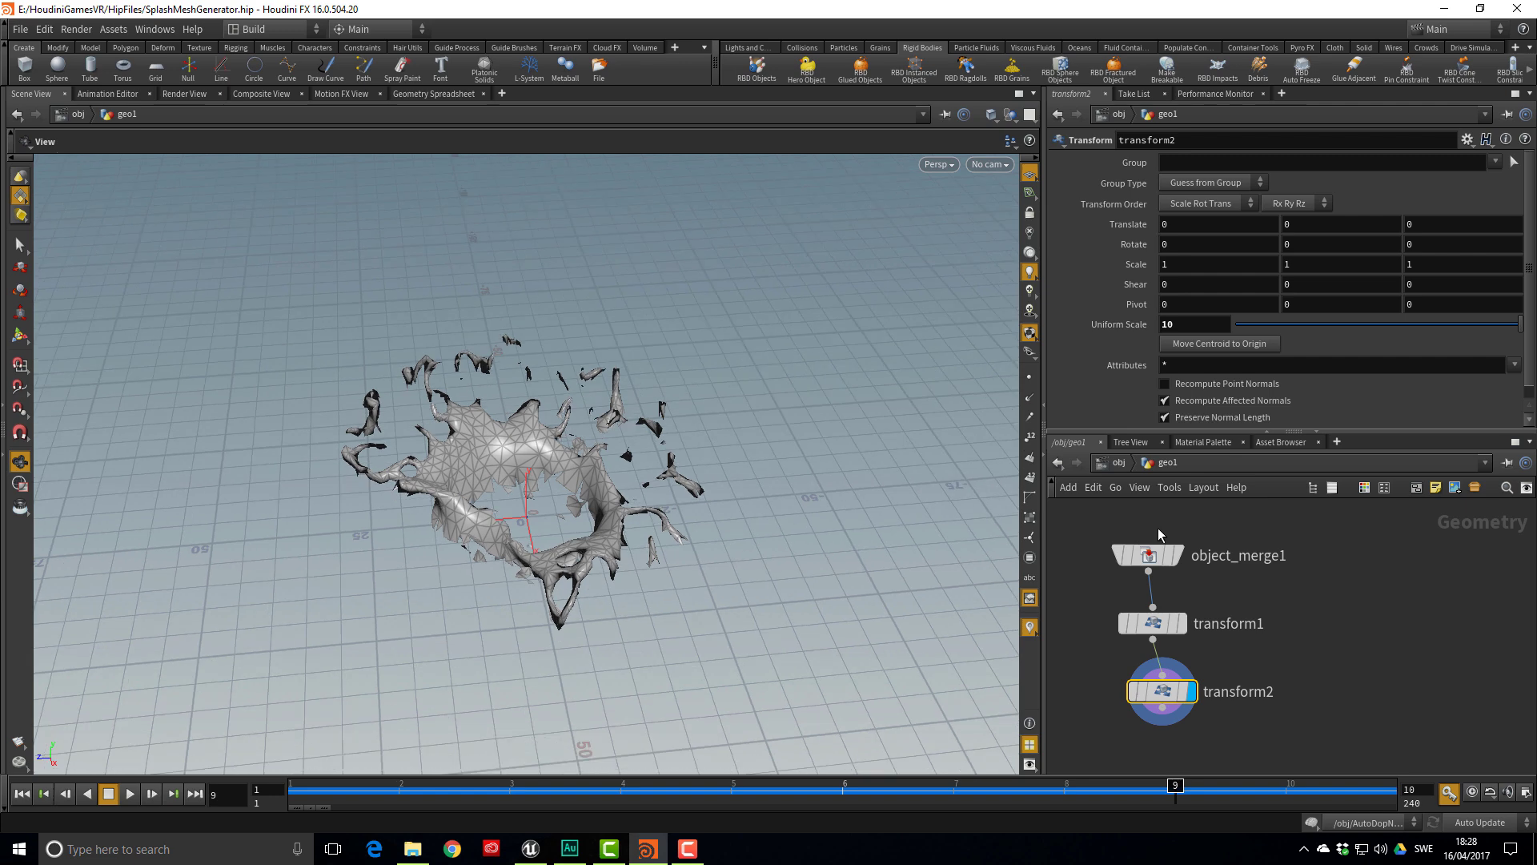
Return to the object level and rename the geo1 object as SplashMesh
{"action": "key", "text": "u"}
{"action": "double_click", "coordinate": [1145, 671]}
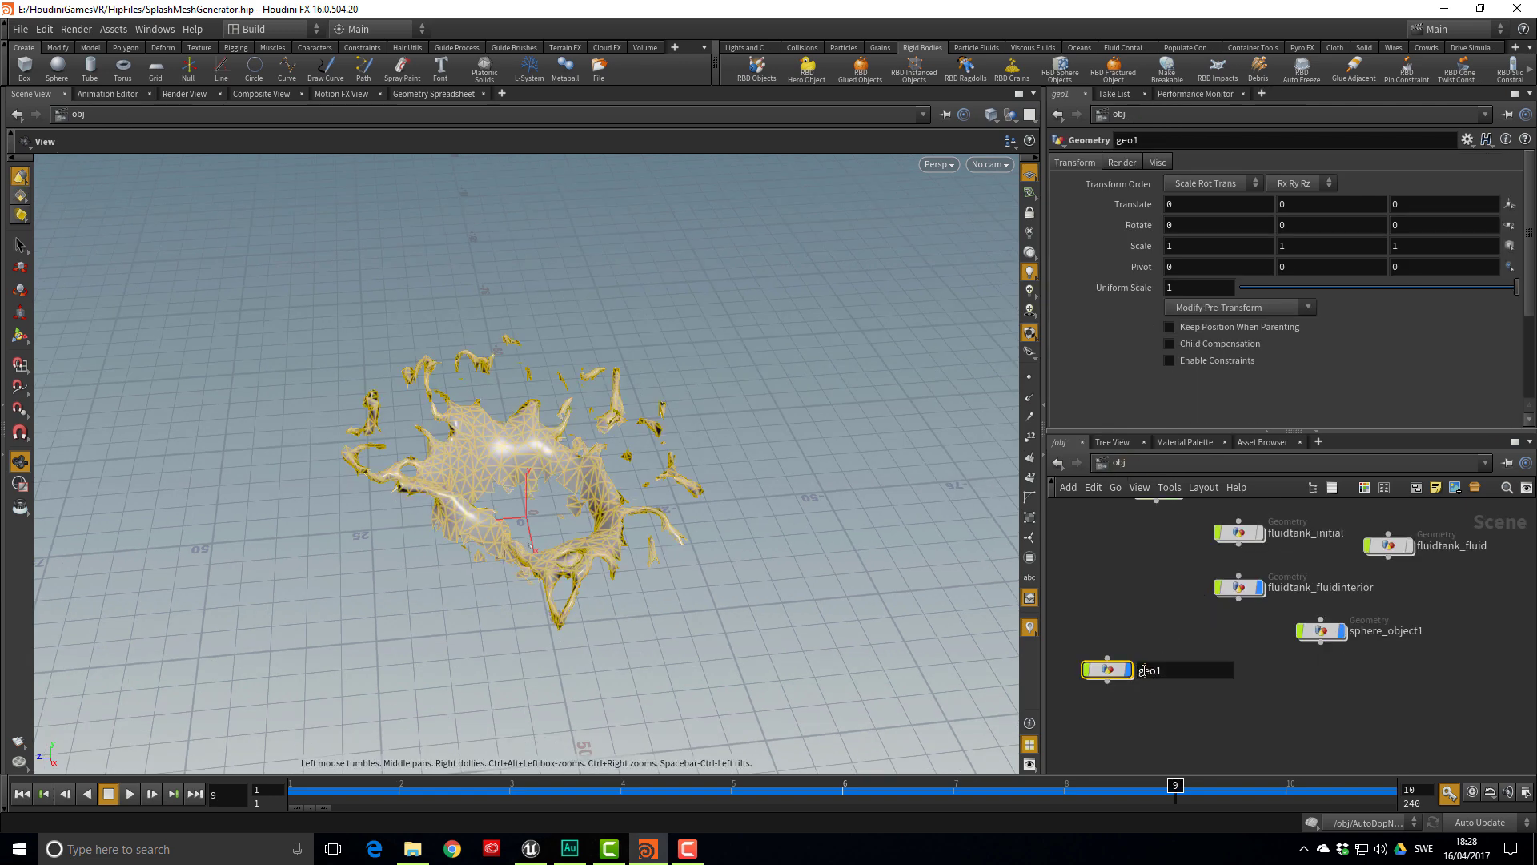
{"action": "type", "text": "shMesh"}
{"action": "key", "text": "Return"}
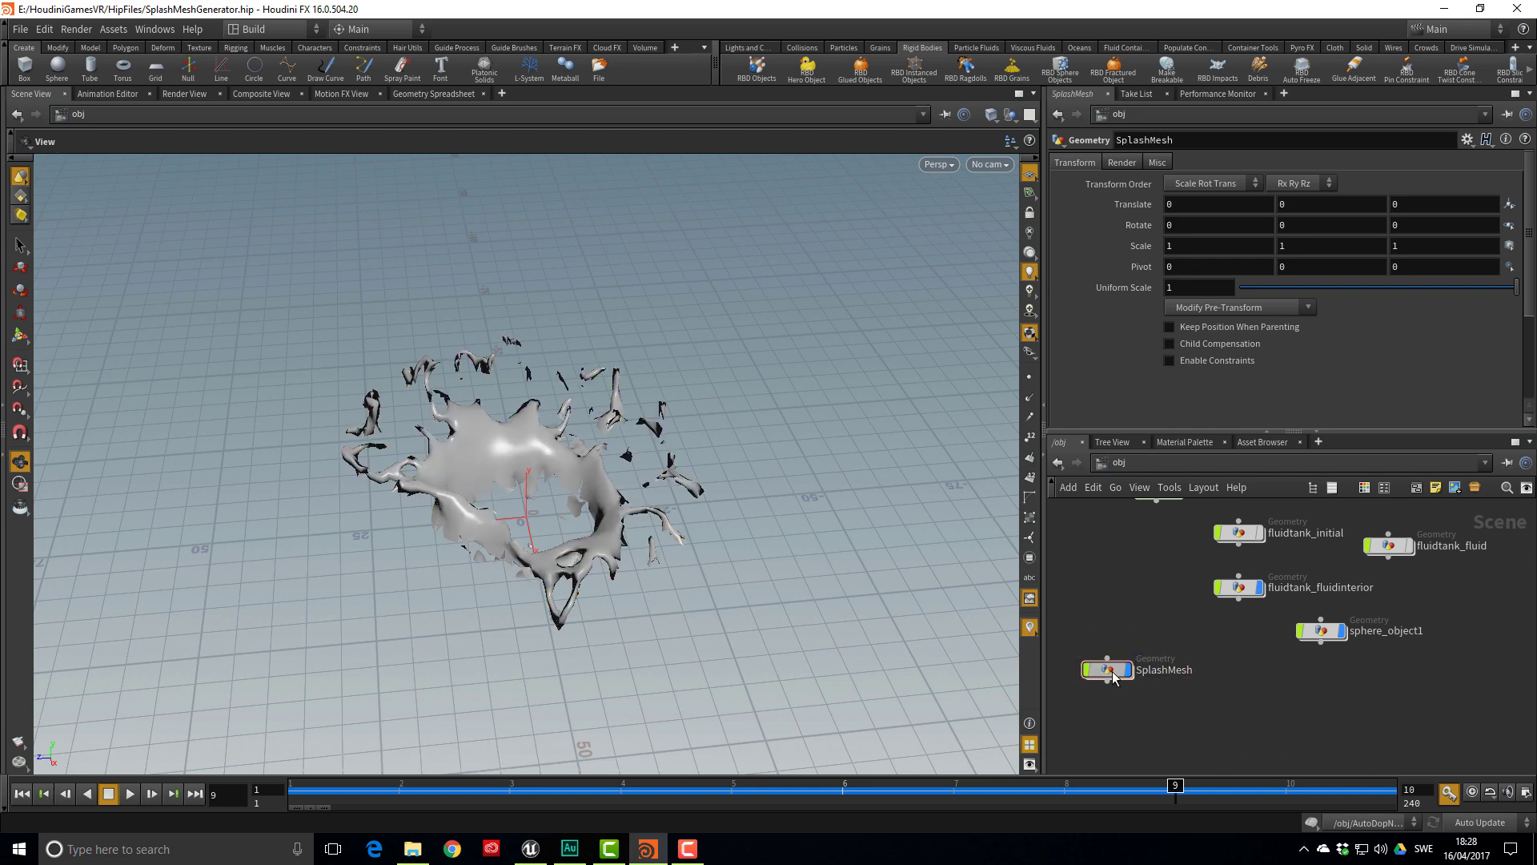
Start an FBX export of SplashMesh with the output file E:/HoudiniGamesVR/Mesh/SplashMesh_v001.fbx
{"action": "left_click", "coordinate": [20, 30]}
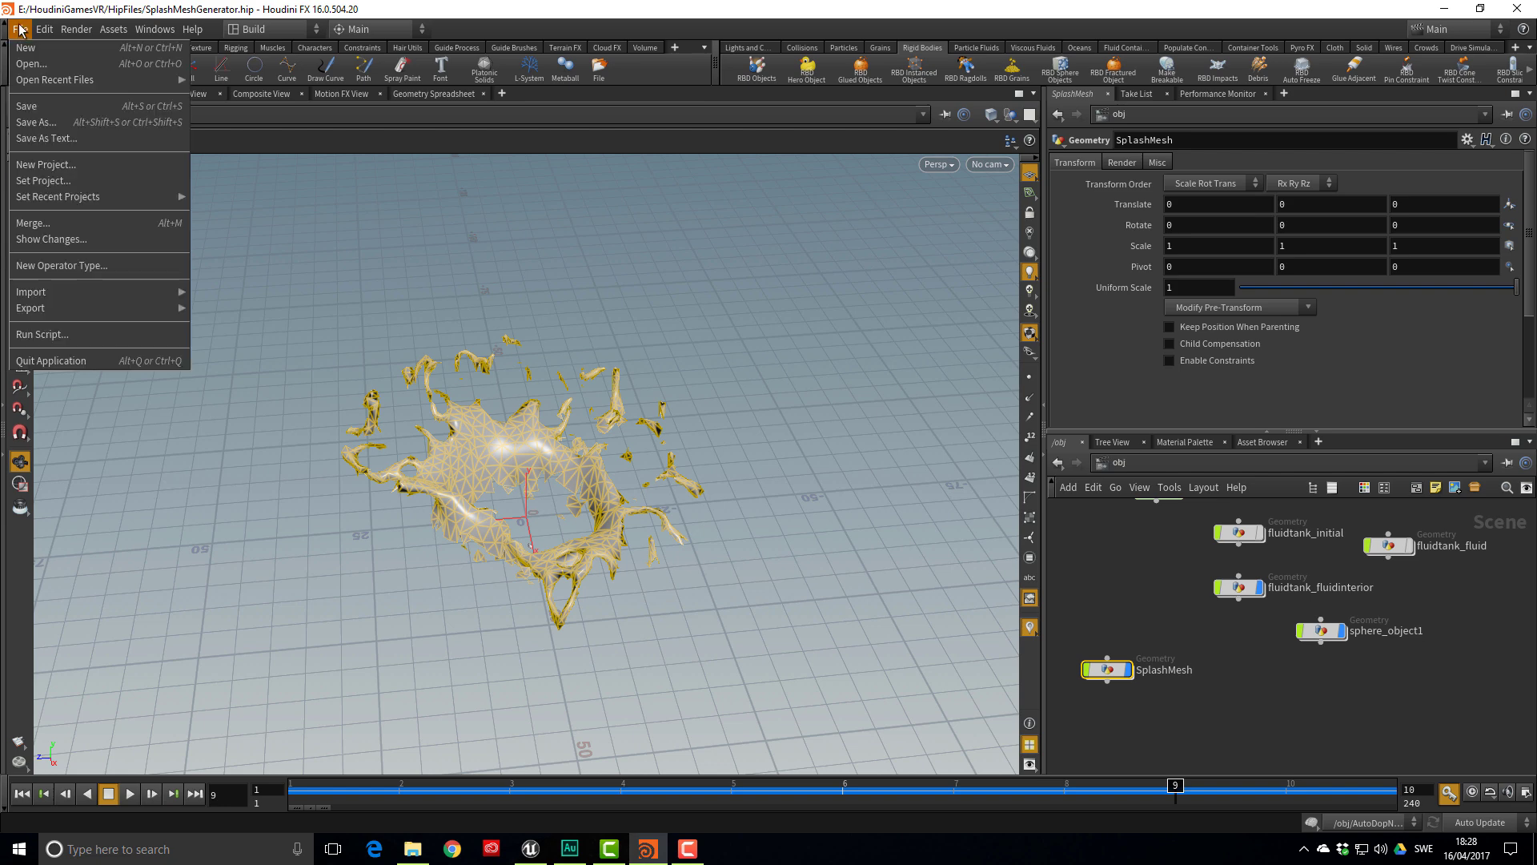
{"action": "mouse_move", "coordinate": [120, 309]}
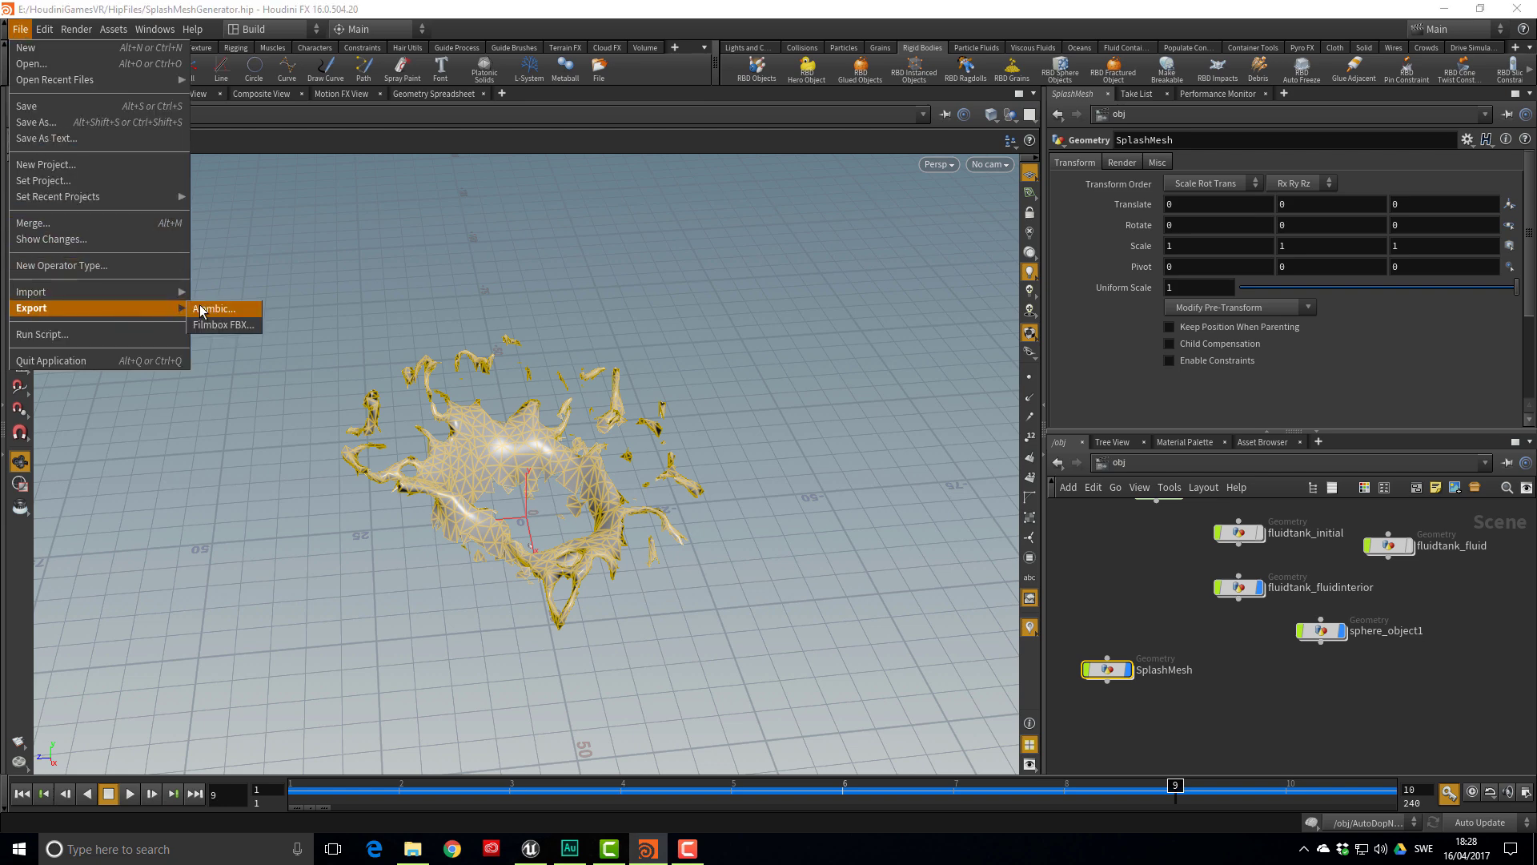
{"action": "left_click", "coordinate": [253, 327]}
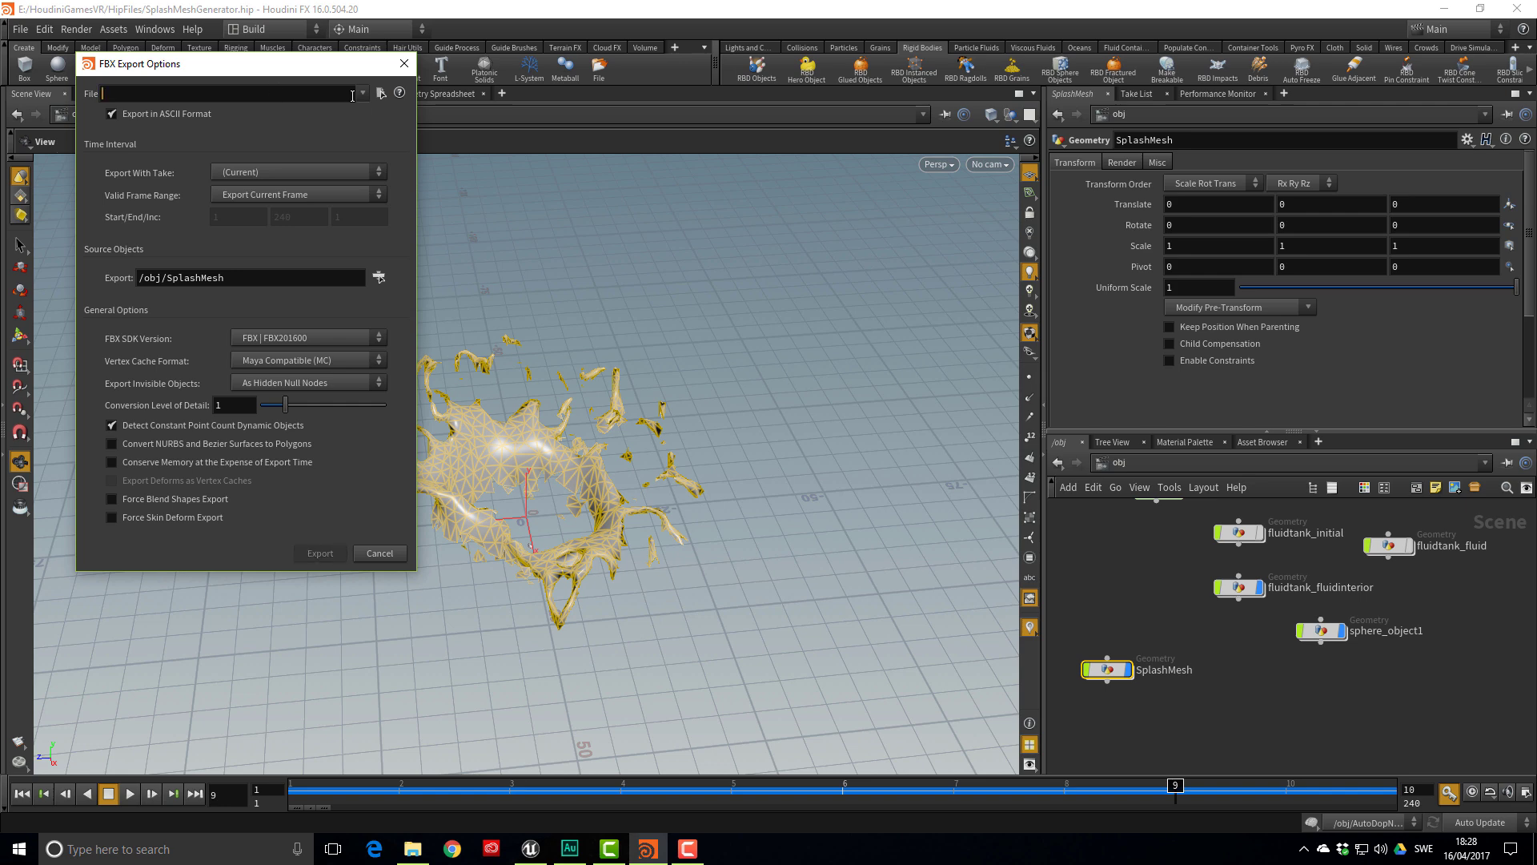
{"action": "left_click", "coordinate": [381, 93]}
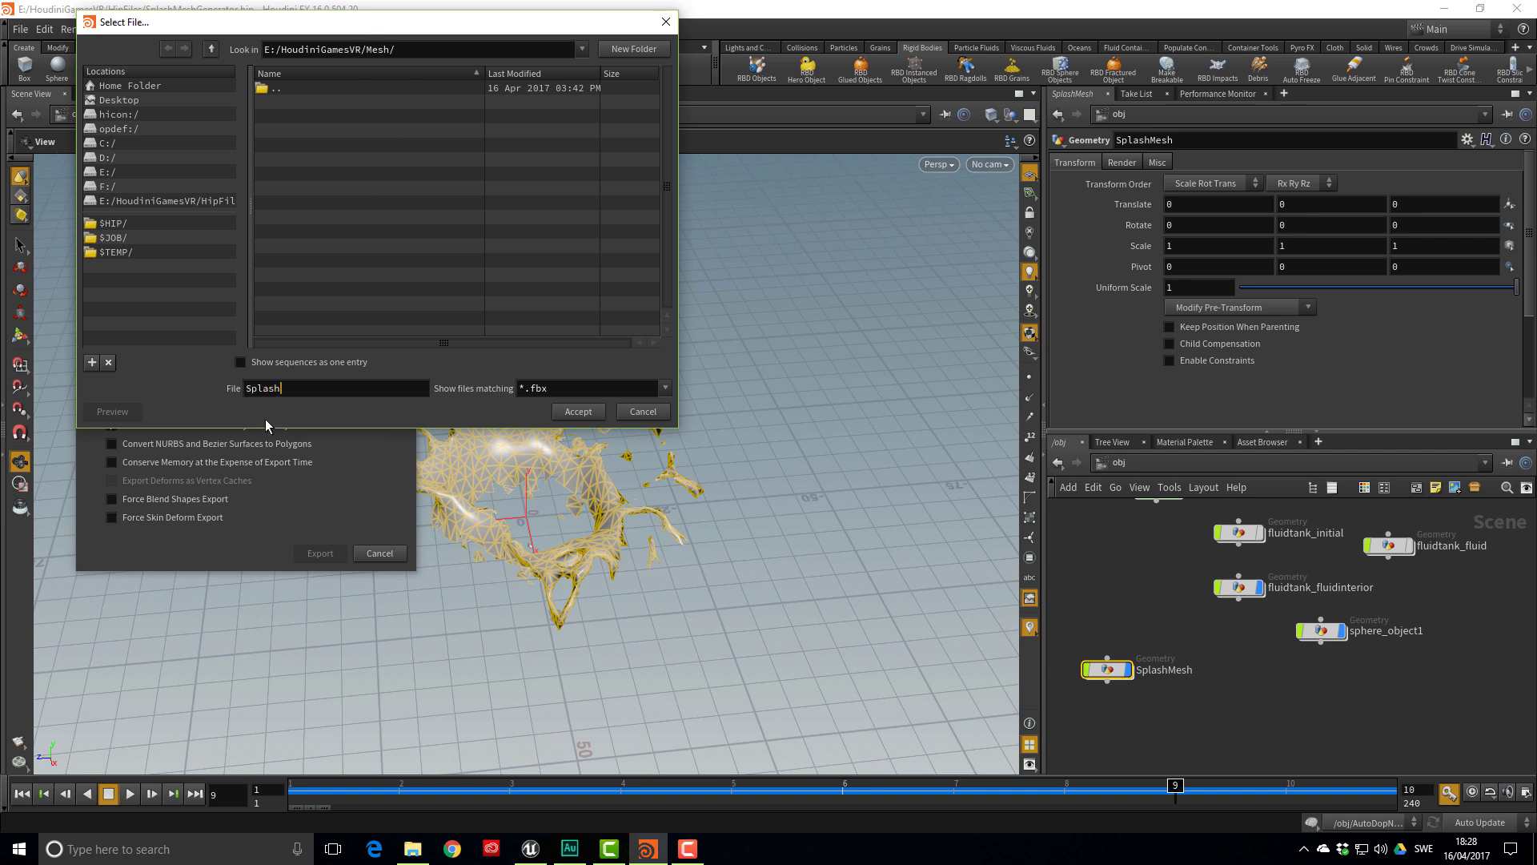
{"action": "type", "text": "v001.fbx"}
{"action": "key", "text": "Return"}
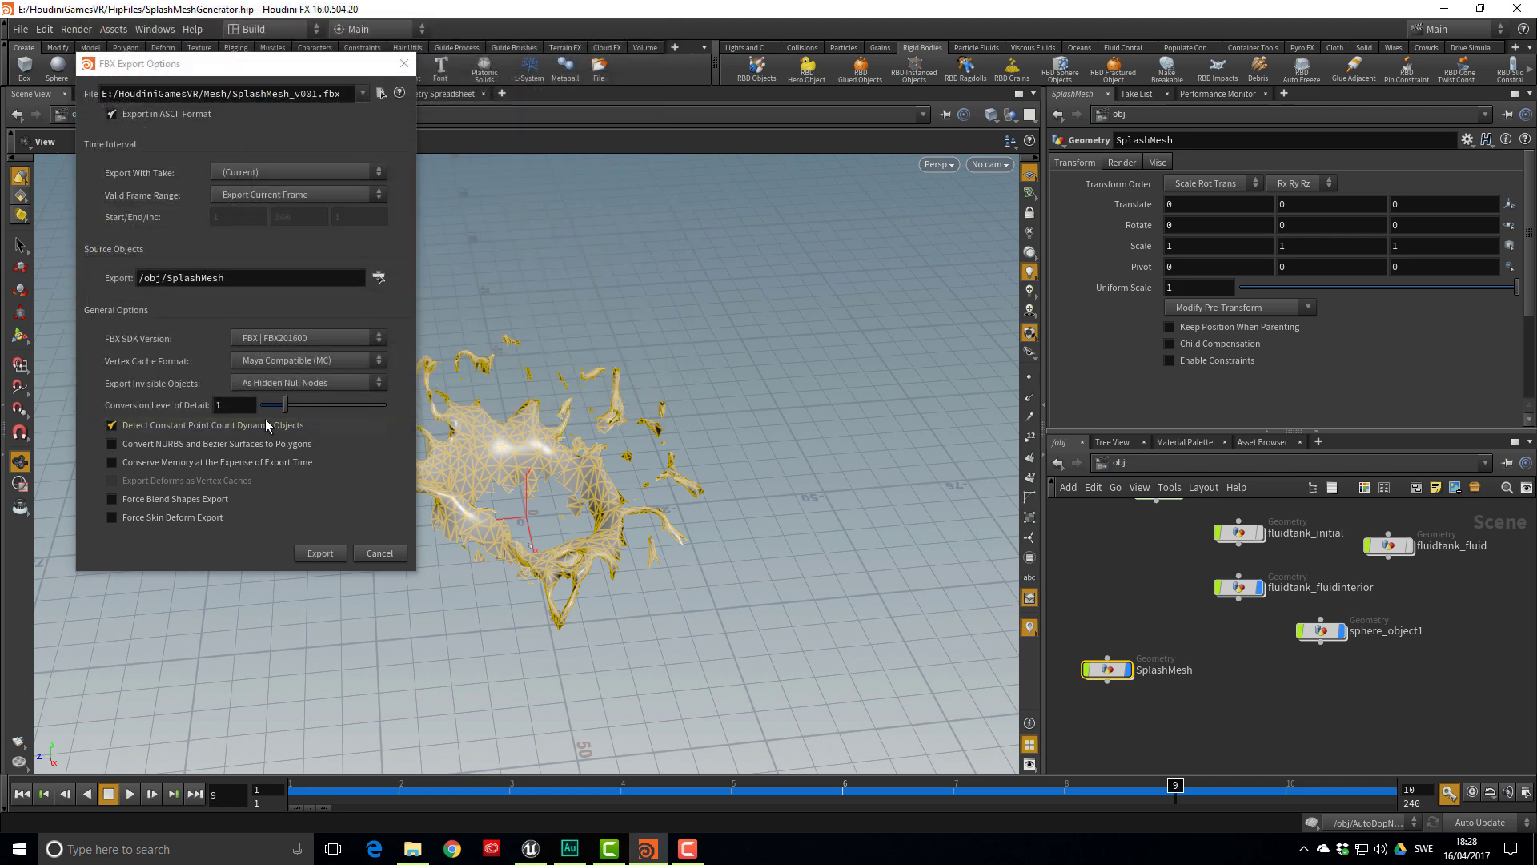
Choose /obj/SplashMesh as the export's source object, run the FBX export and save the scene
{"action": "left_click", "coordinate": [378, 278]}
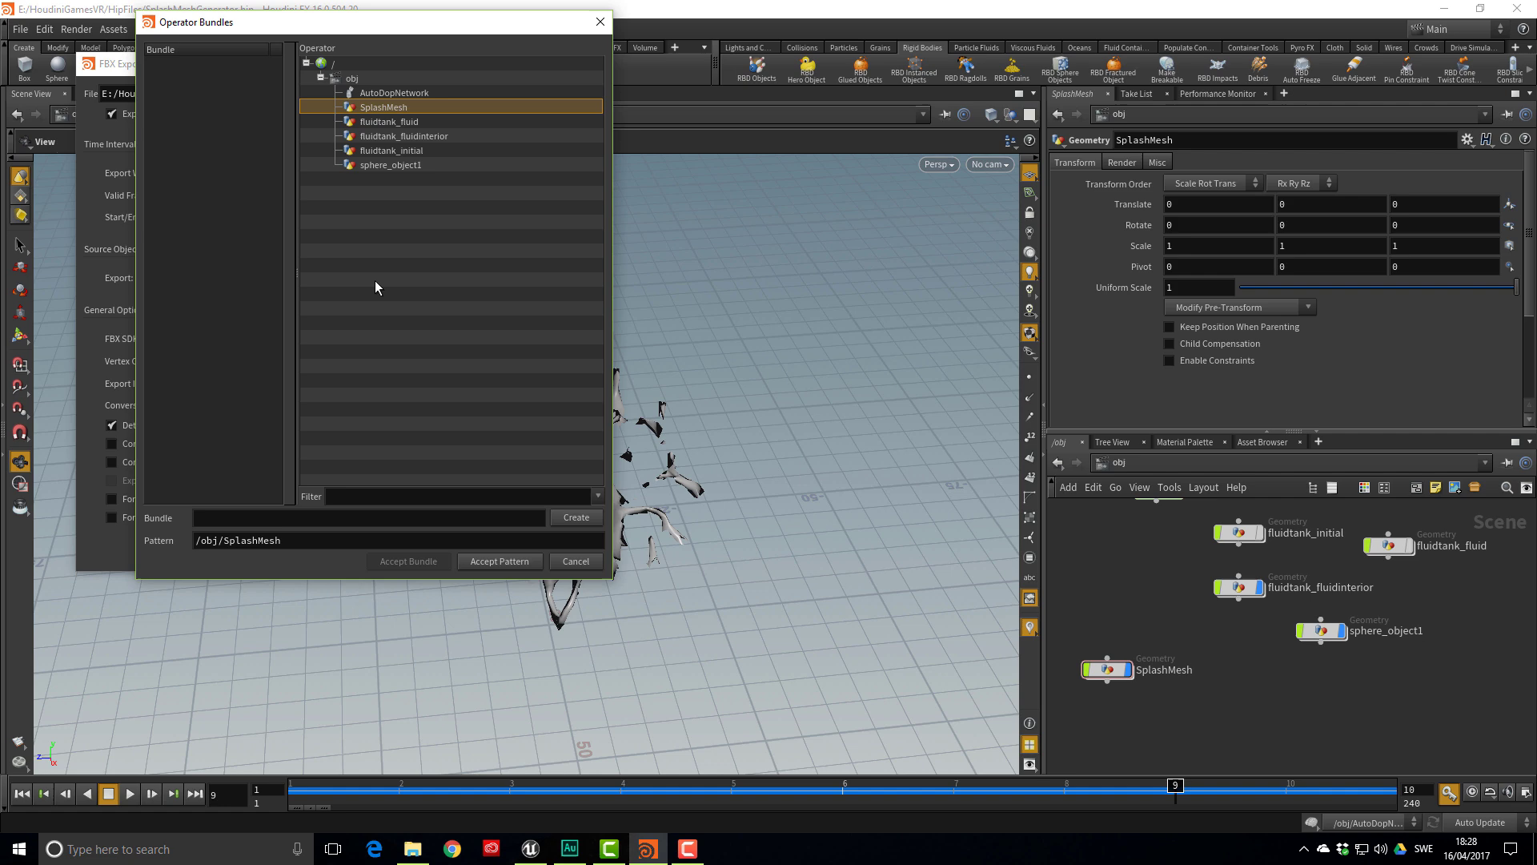
{"action": "left_click", "coordinate": [397, 121]}
{"action": "left_click", "coordinate": [396, 109]}
{"action": "left_click", "coordinate": [496, 561]}
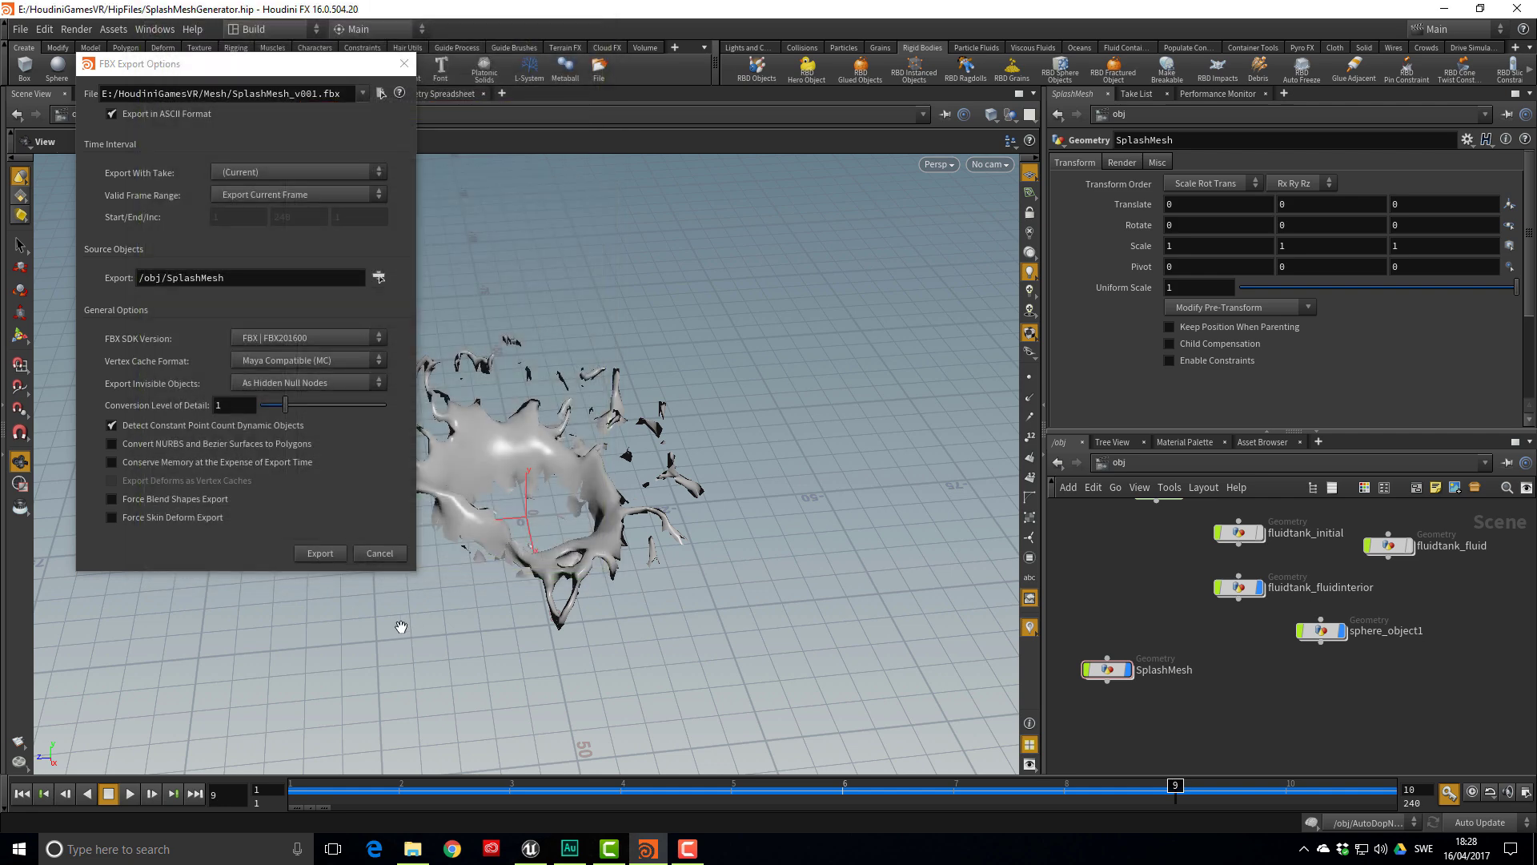
{"action": "left_click", "coordinate": [309, 556]}
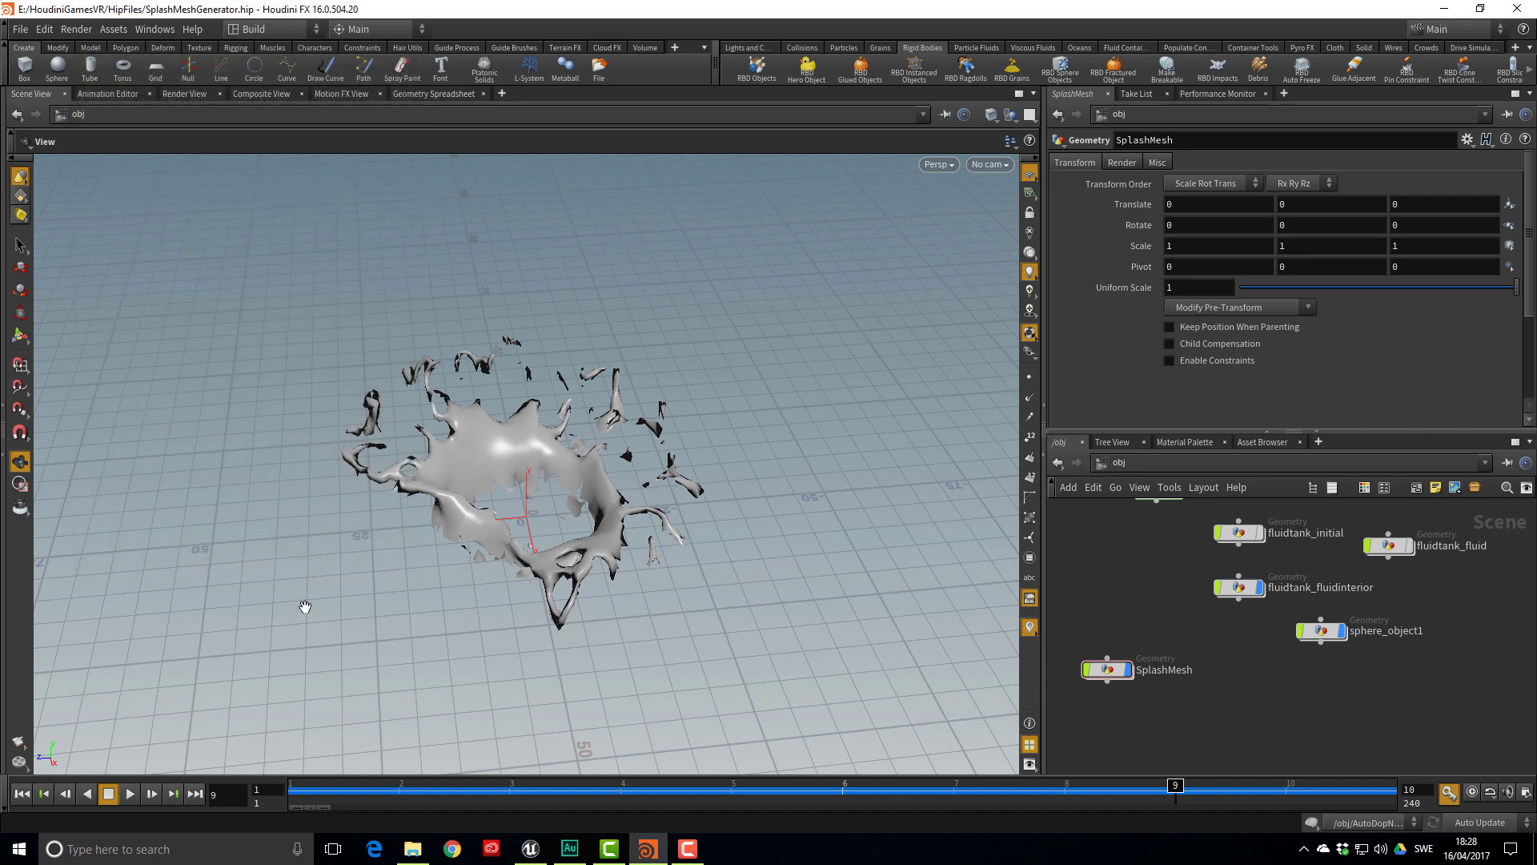
{"action": "key", "text": "ctrl+s"}
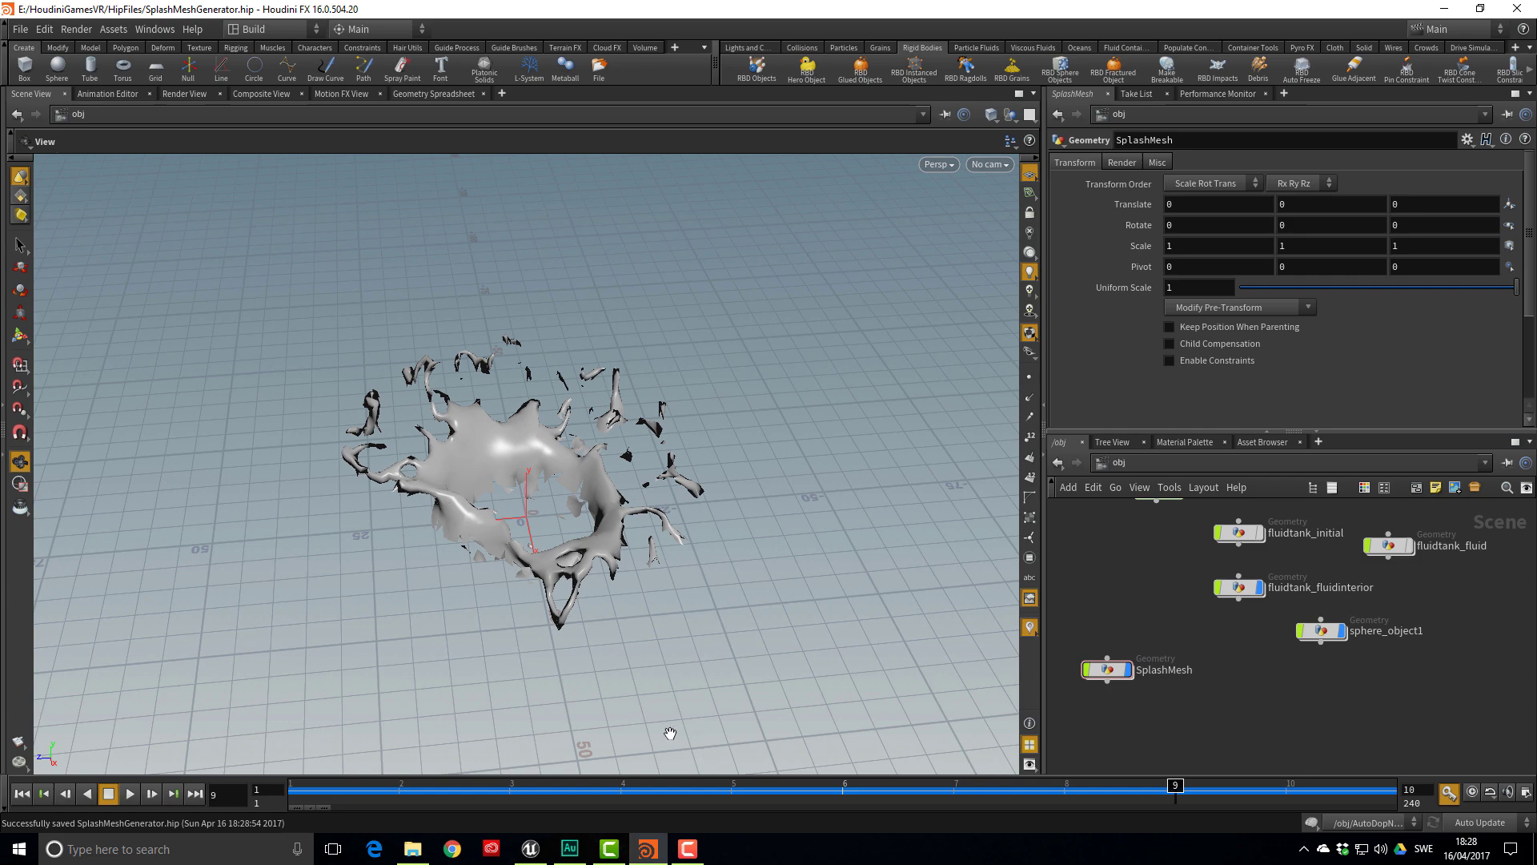
Switch to Unreal Editor and open the Meshes folder under HoudiniGamesAndVR
{"action": "left_click", "coordinate": [530, 849]}
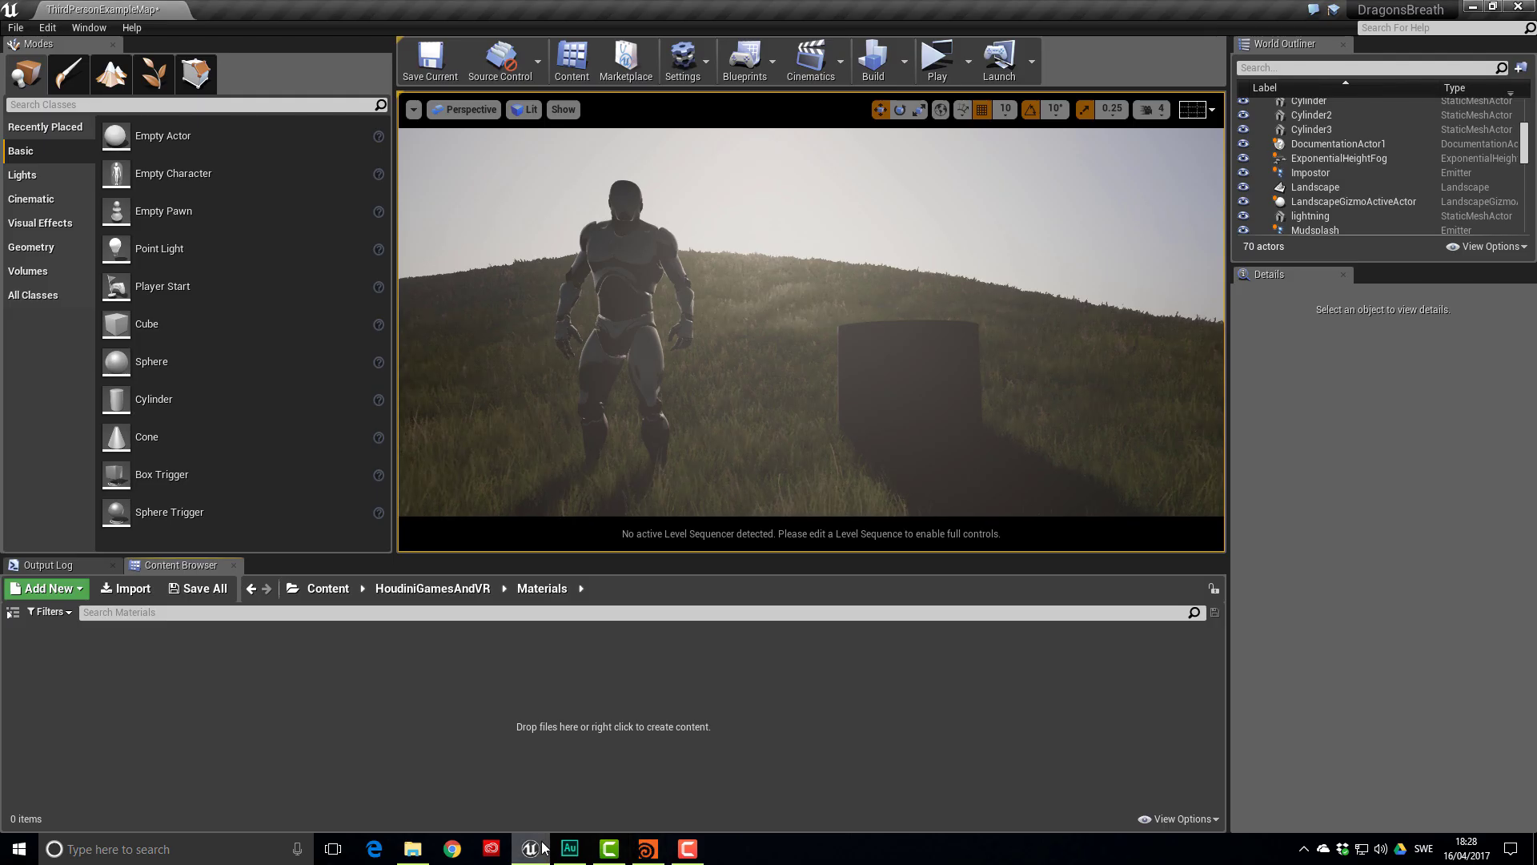
{"action": "left_click", "coordinate": [457, 592]}
{"action": "double_click", "coordinate": [89, 650]}
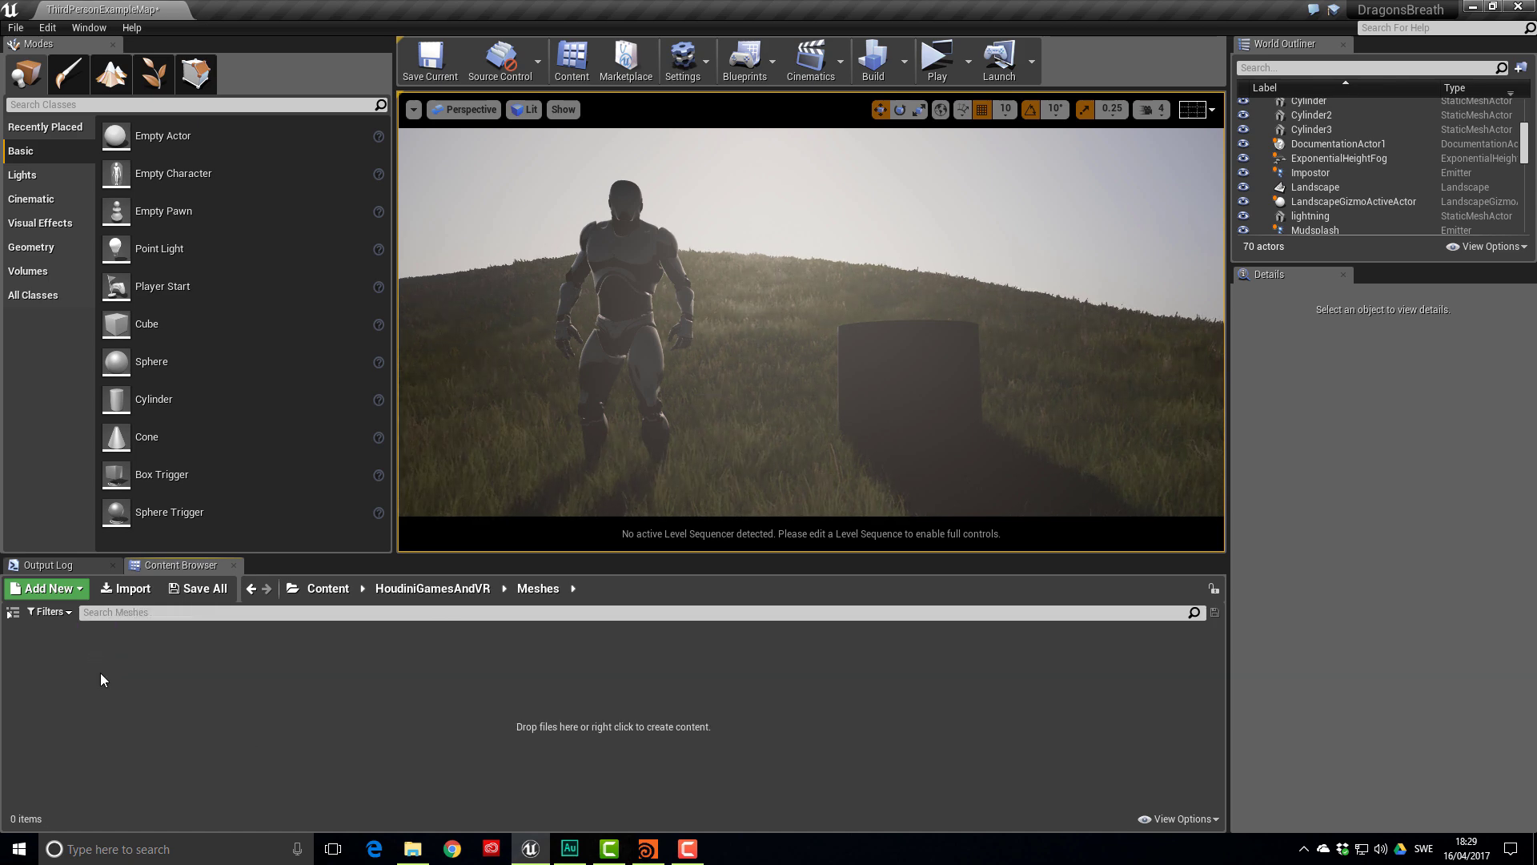
Import SplashMesh_v001.fbx into the Meshes folder with the default FBX import options and dismiss the message log
{"action": "right_click", "coordinate": [301, 679]}
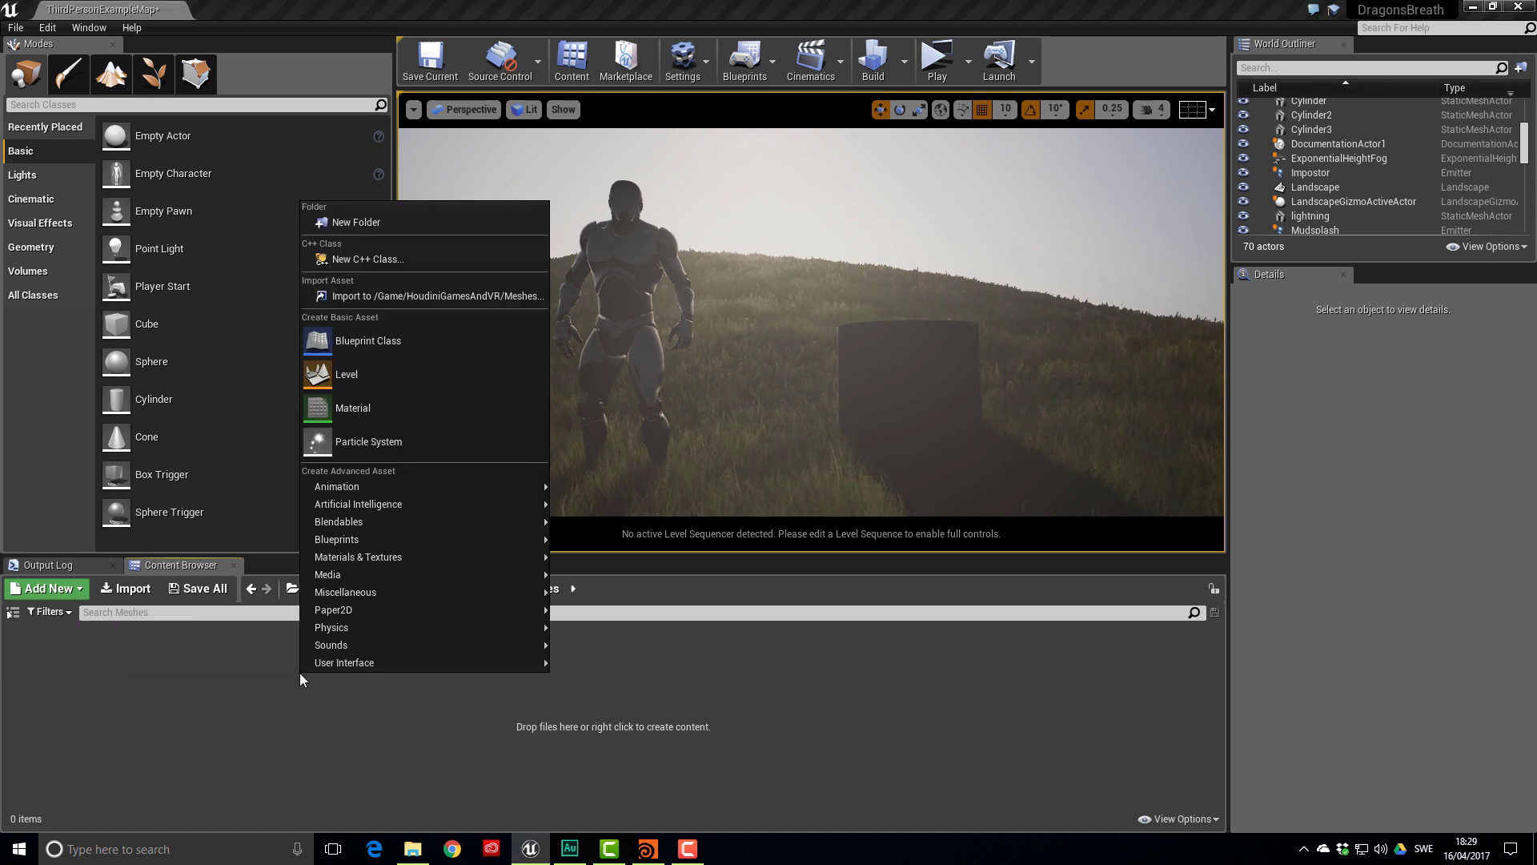
{"action": "left_click", "coordinate": [418, 296]}
{"action": "left_click", "coordinate": [584, 288]}
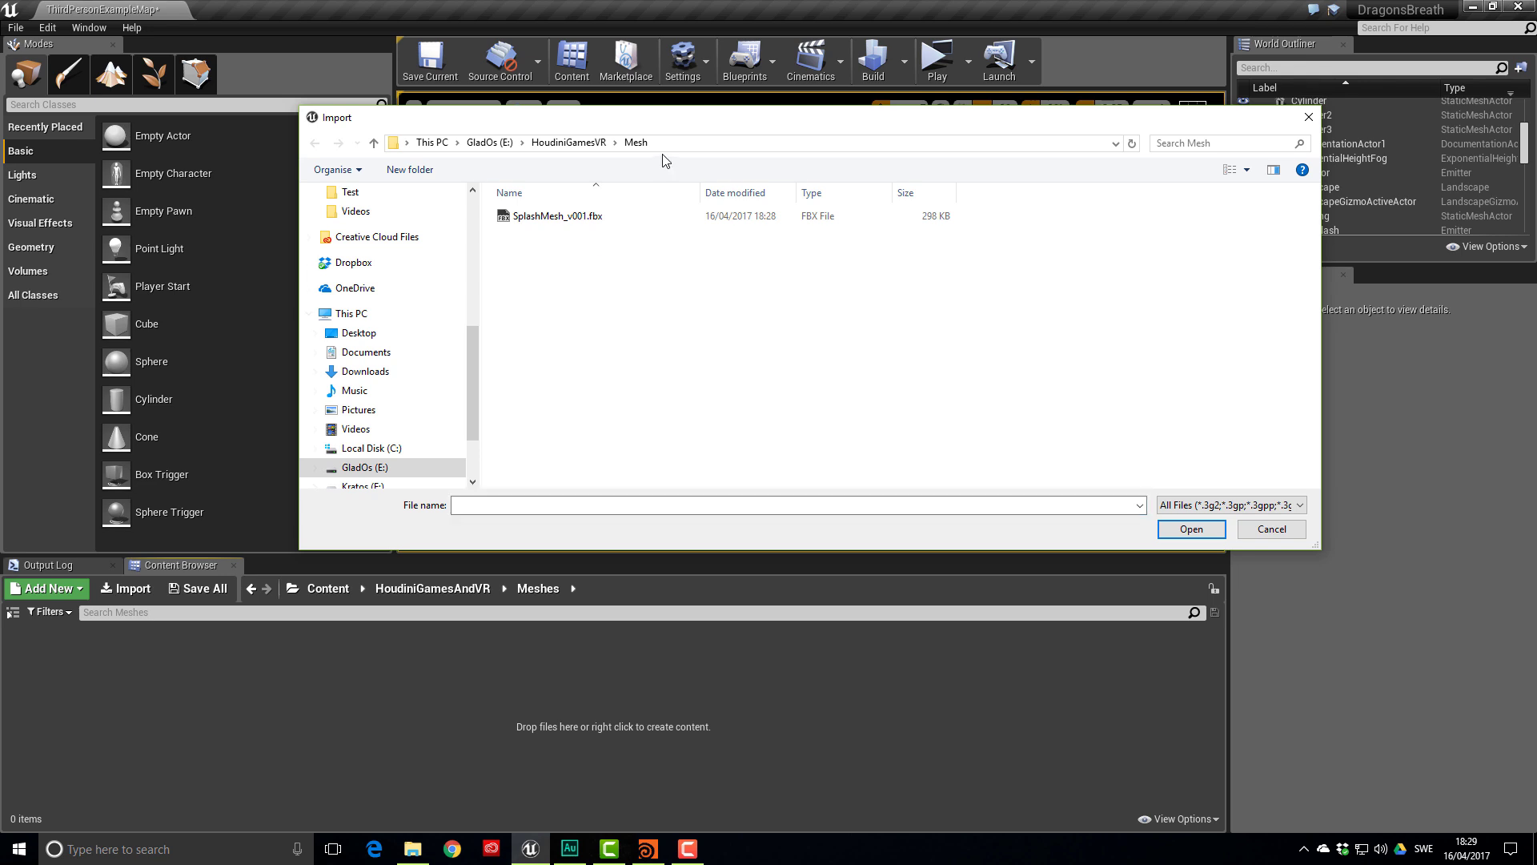
{"action": "left_click", "coordinate": [573, 216]}
{"action": "left_click", "coordinate": [1191, 529]}
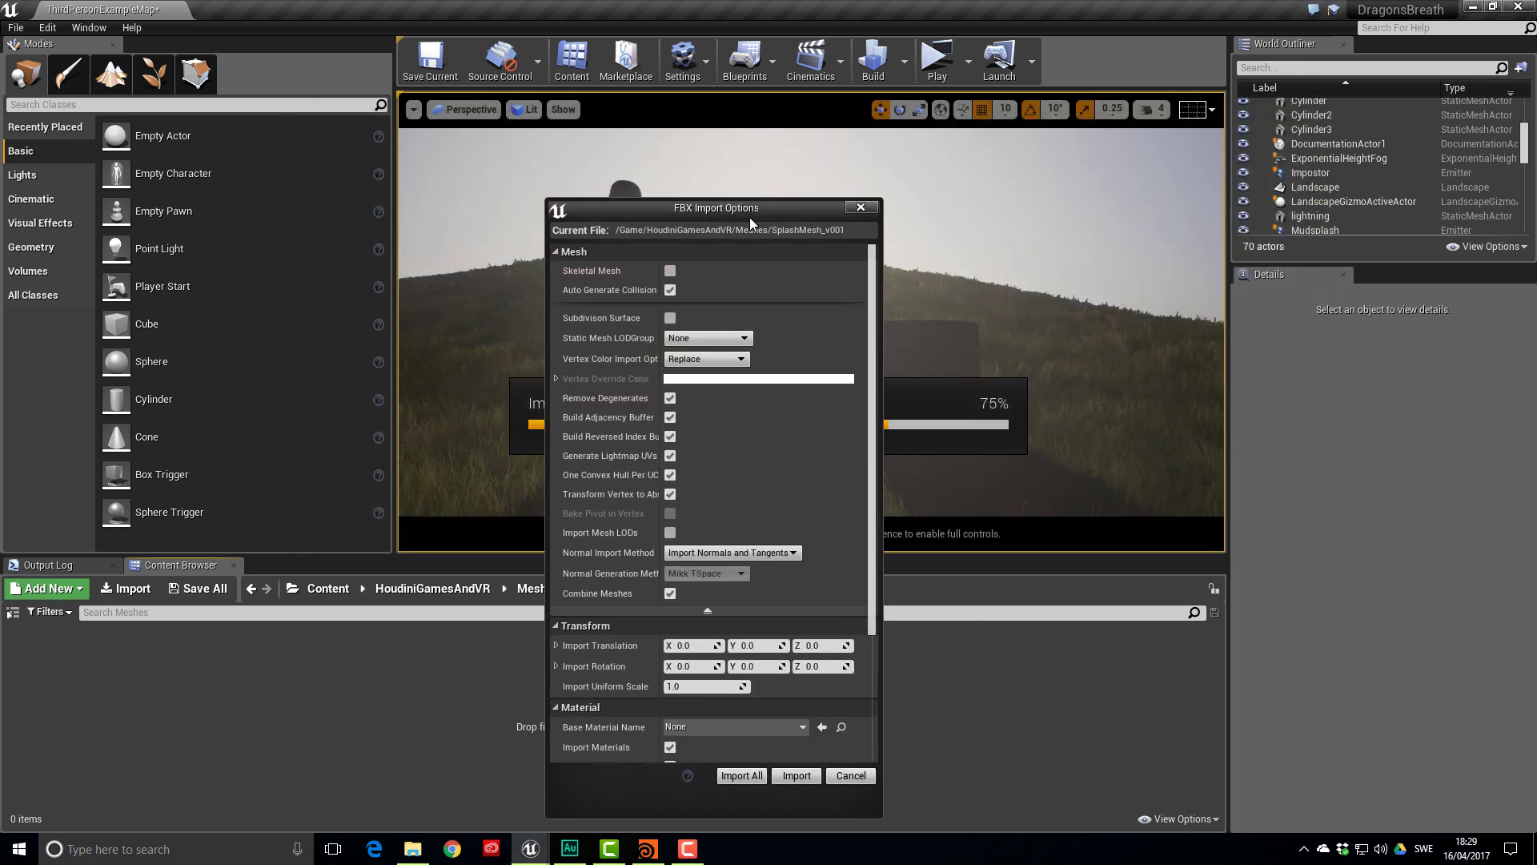
{"action": "left_click", "coordinate": [804, 775]}
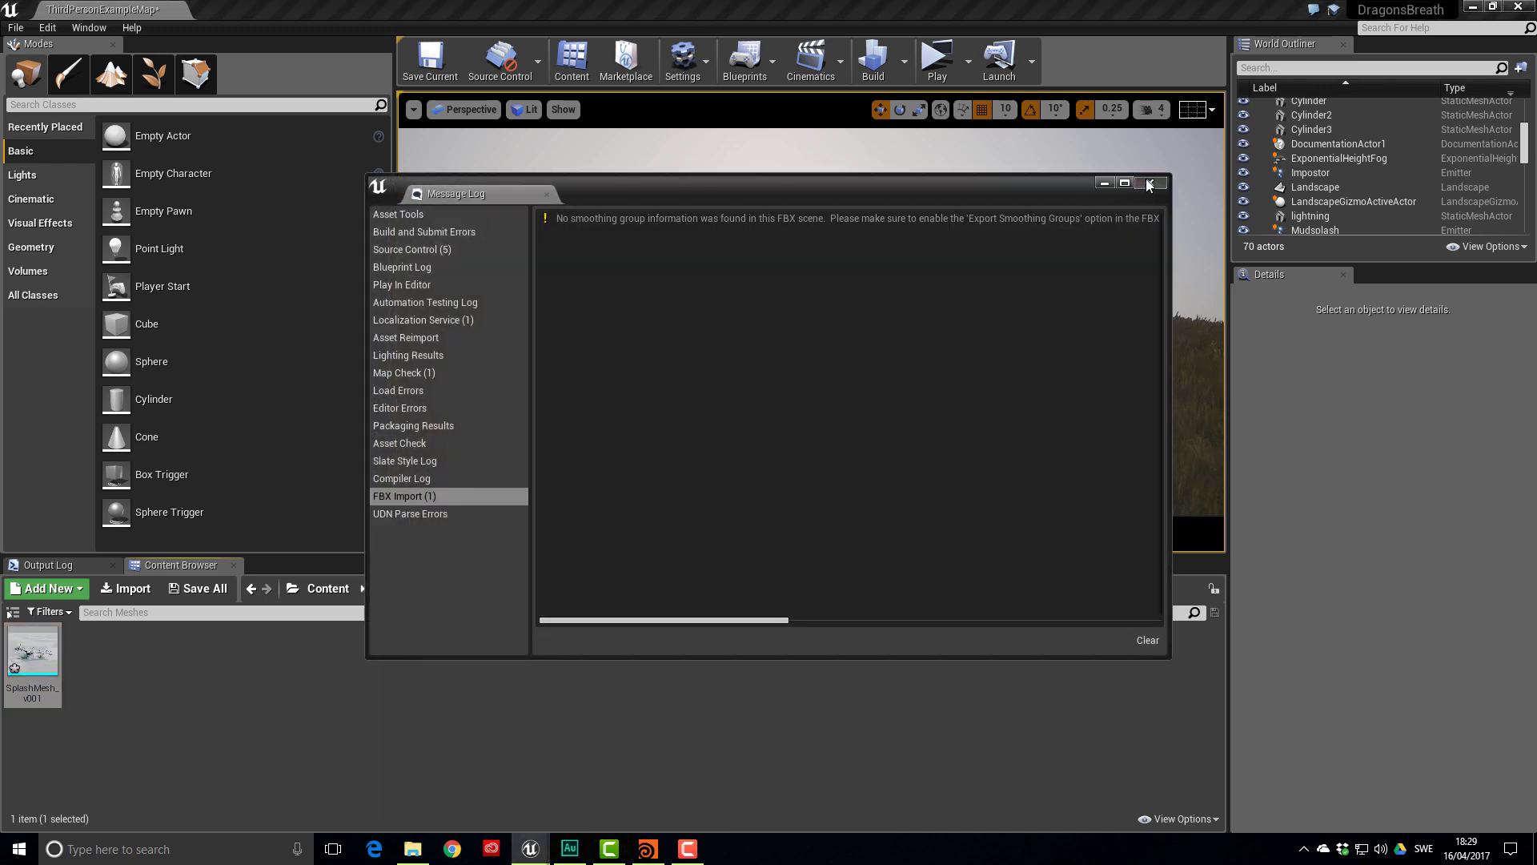
{"action": "left_click", "coordinate": [1149, 185]}
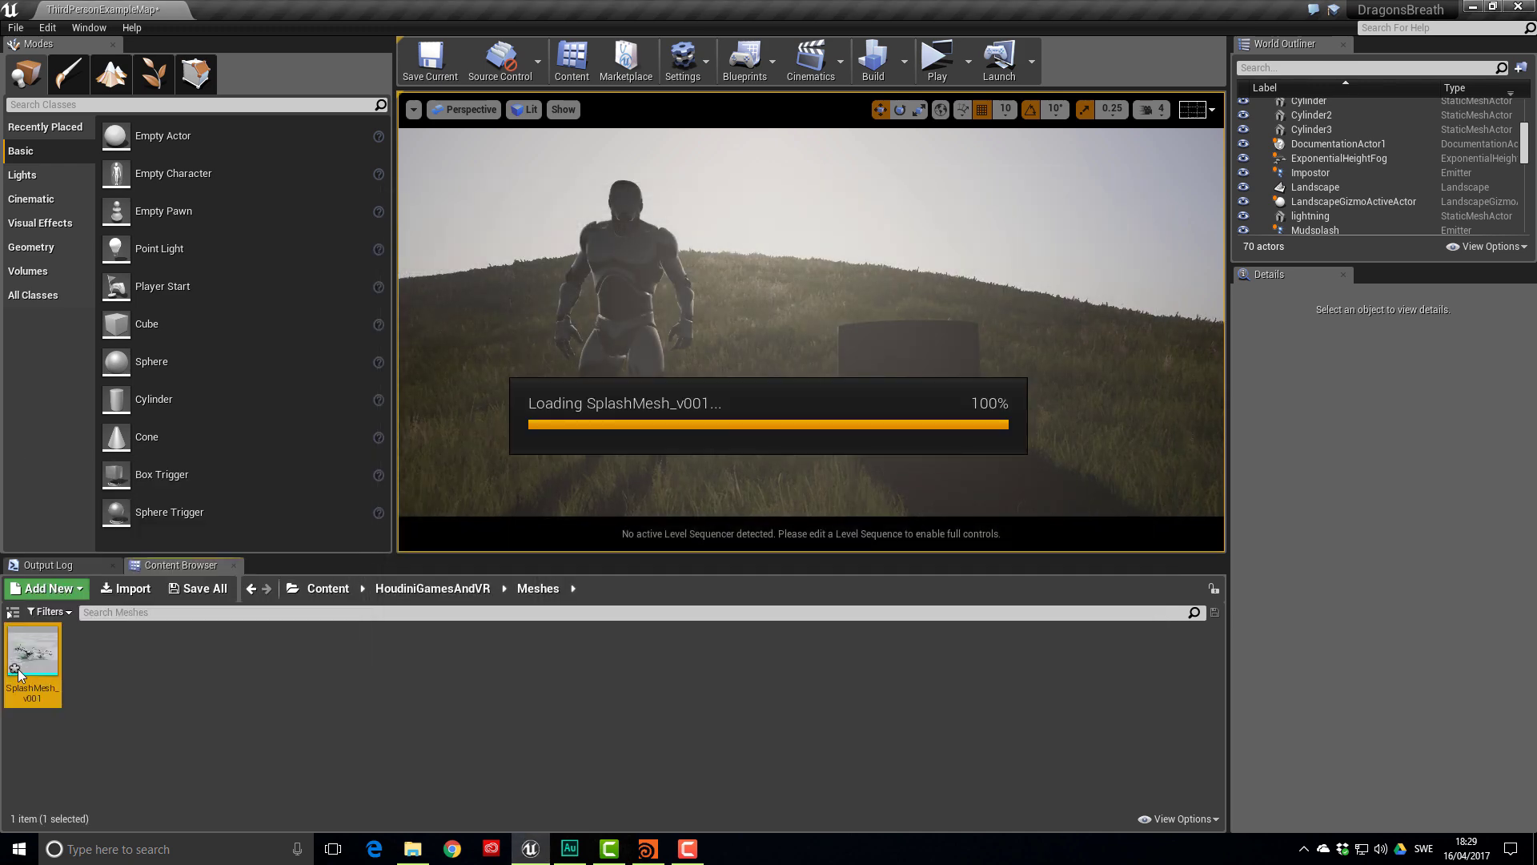
Open the imported SplashMesh_v001 static mesh, inspect its shape up close and return to the level
{"action": "double_click", "coordinate": [32, 649]}
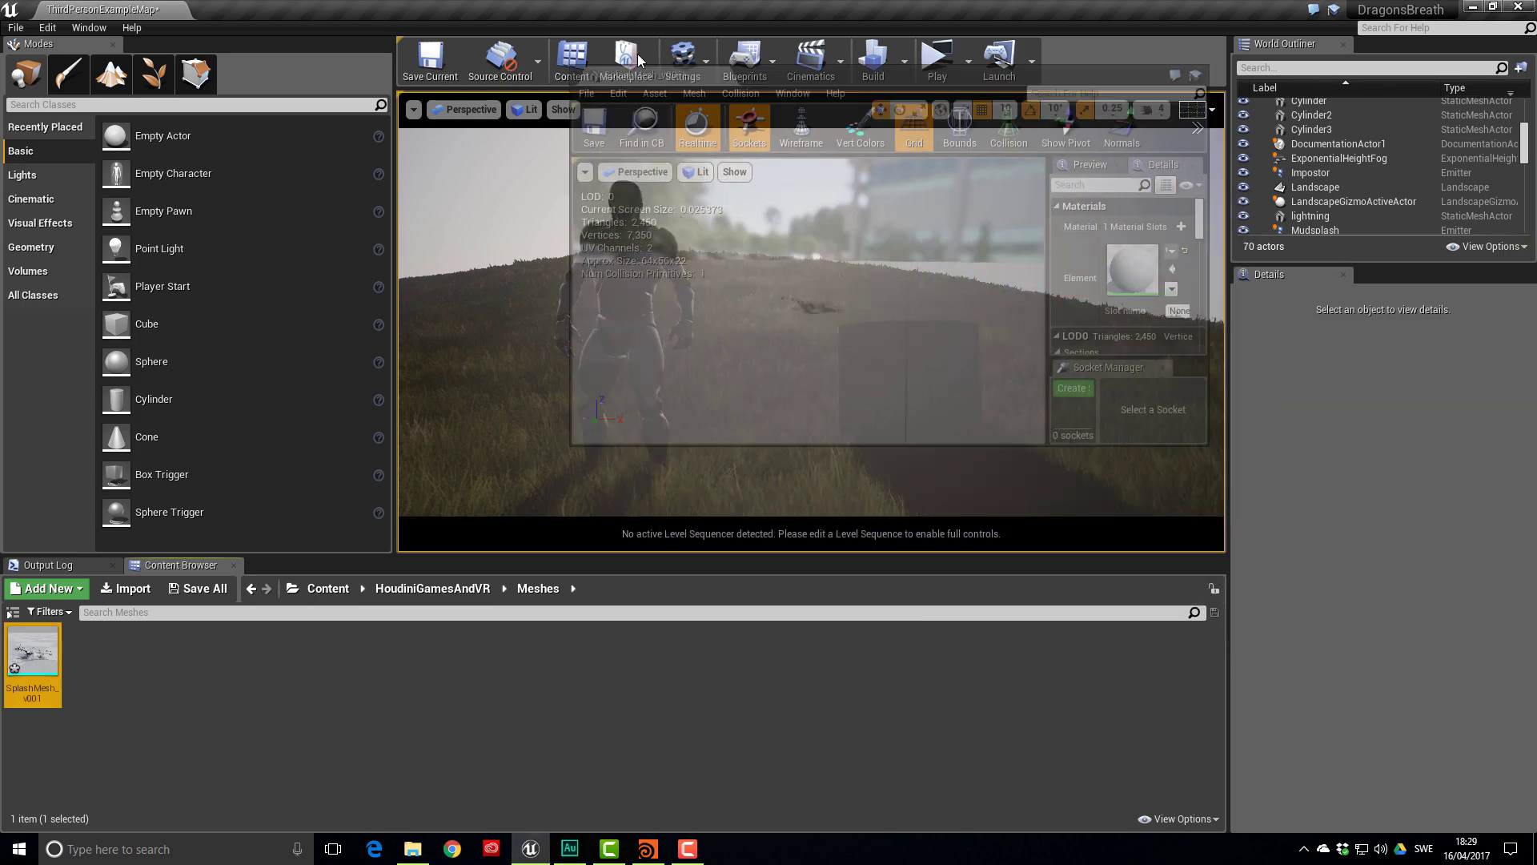
{"action": "left_click_drag", "start_coordinate": [625, 384], "coordinate": [515, 433]}
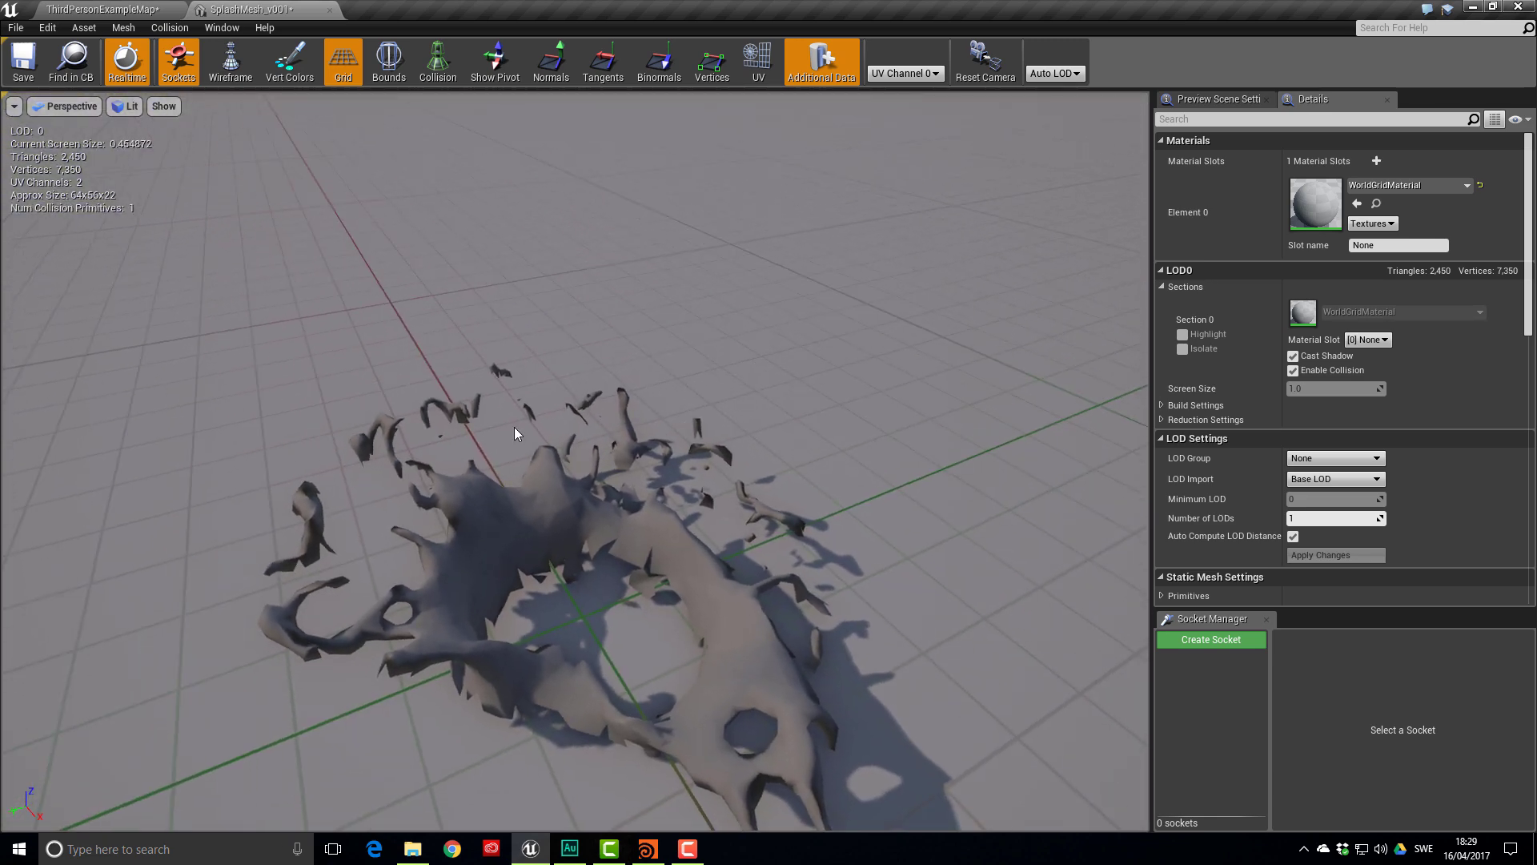
{"action": "left_click", "coordinate": [121, 8]}
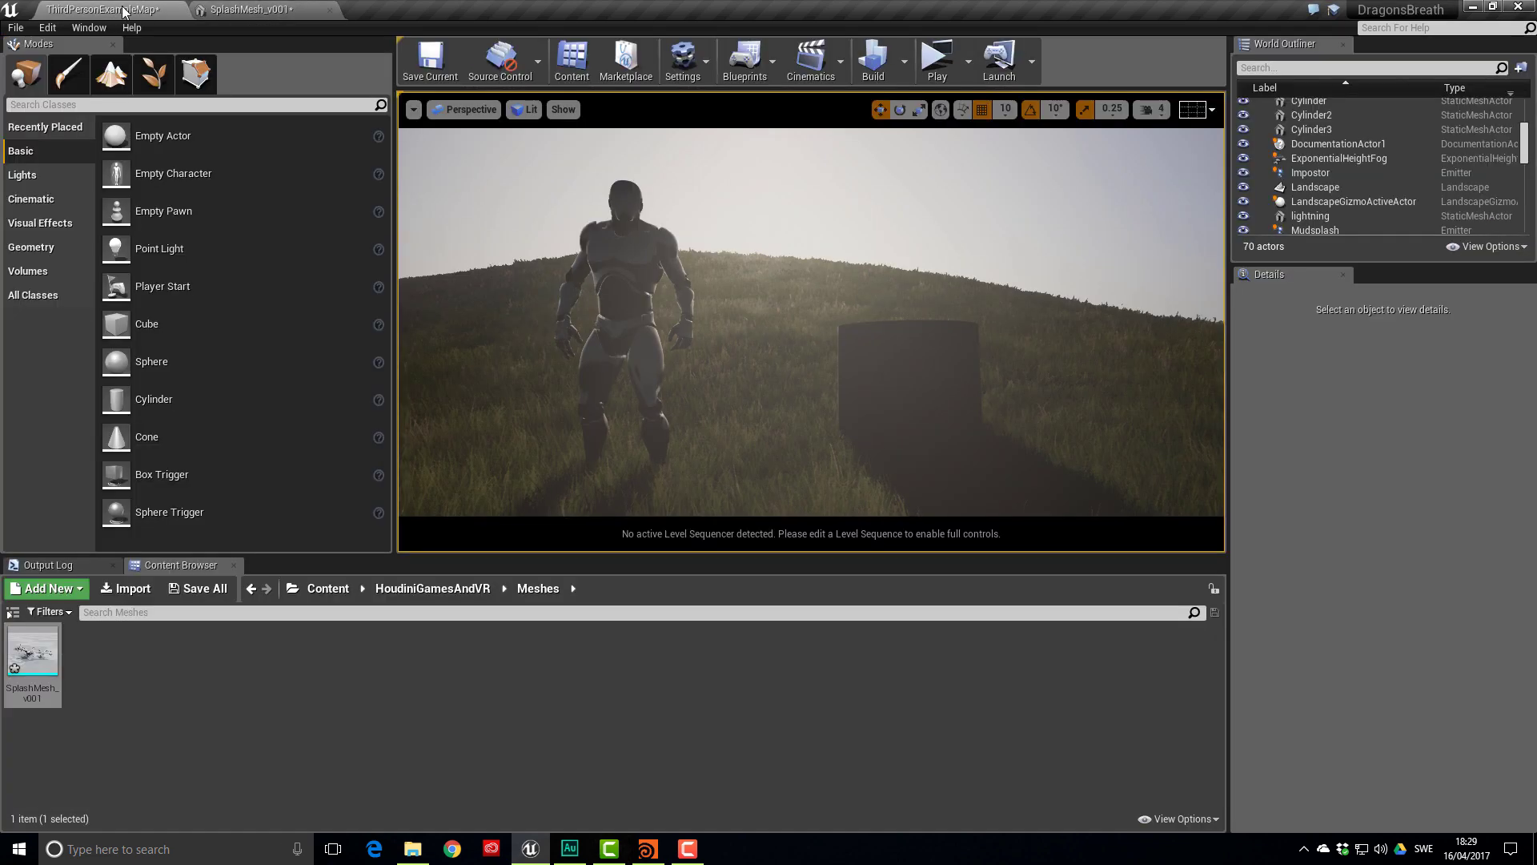
Create a material named M_Particle_Mud in the HoudiniGamesAndVR Materials folder and open it for editing
{"action": "left_click", "coordinate": [445, 594]}
{"action": "double_click", "coordinate": [17, 681]}
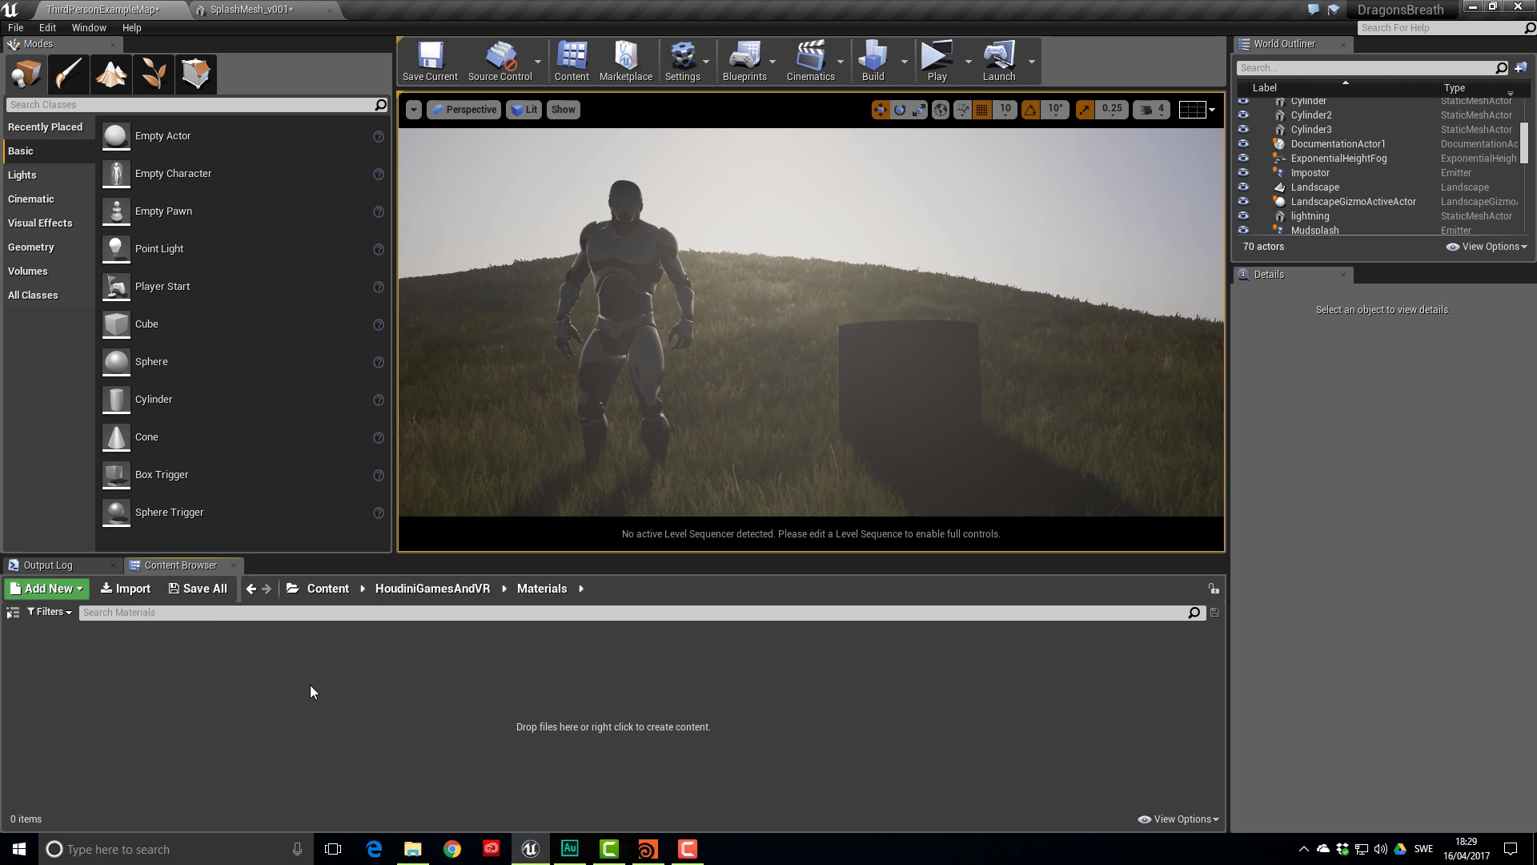
{"action": "right_click", "coordinate": [282, 689]}
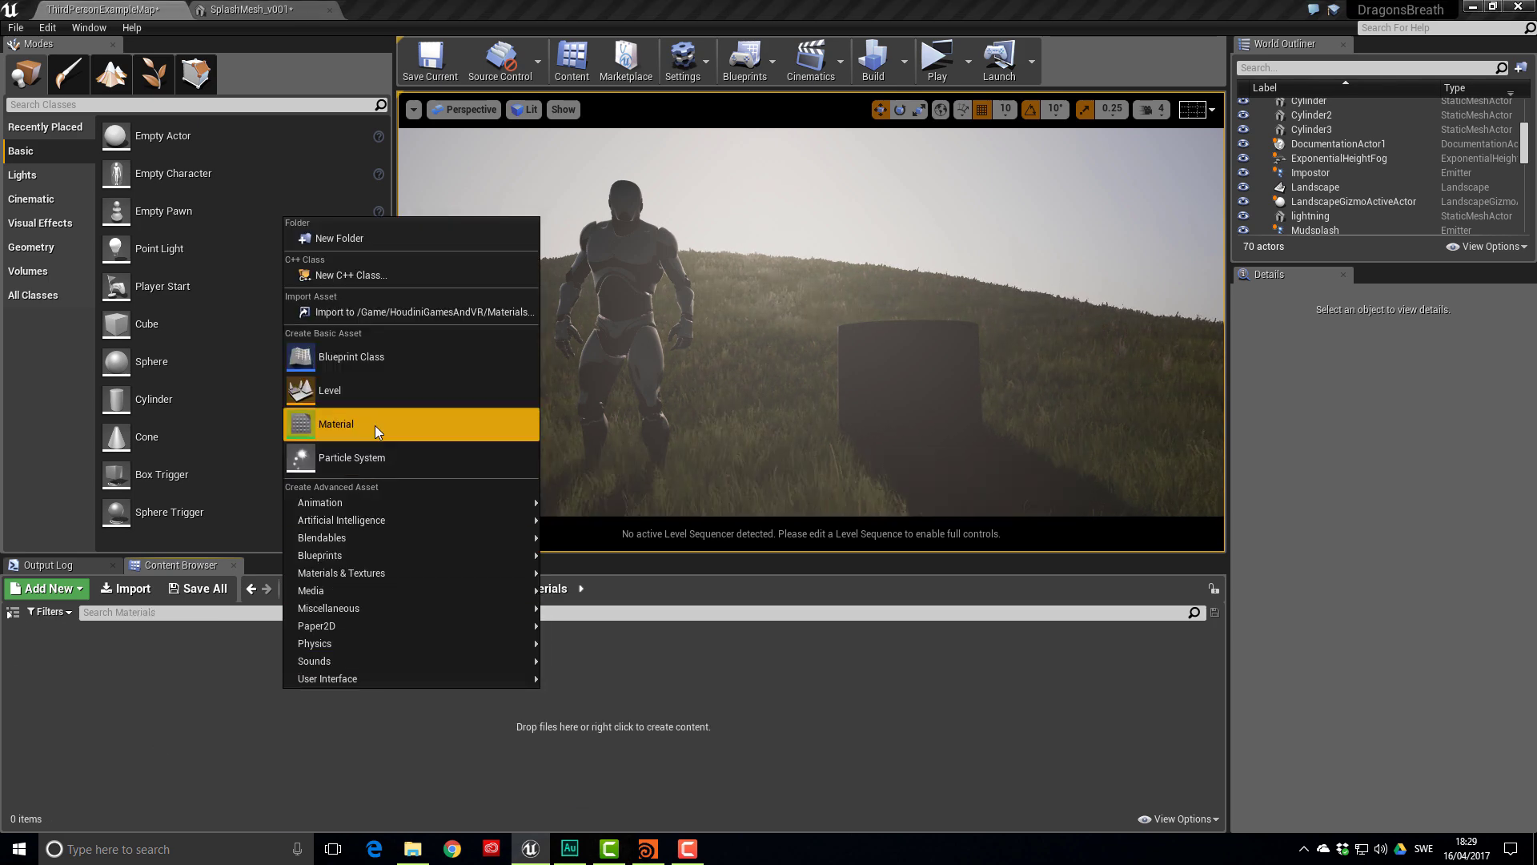
{"action": "left_click", "coordinate": [375, 425]}
{"action": "type", "text": "M"}
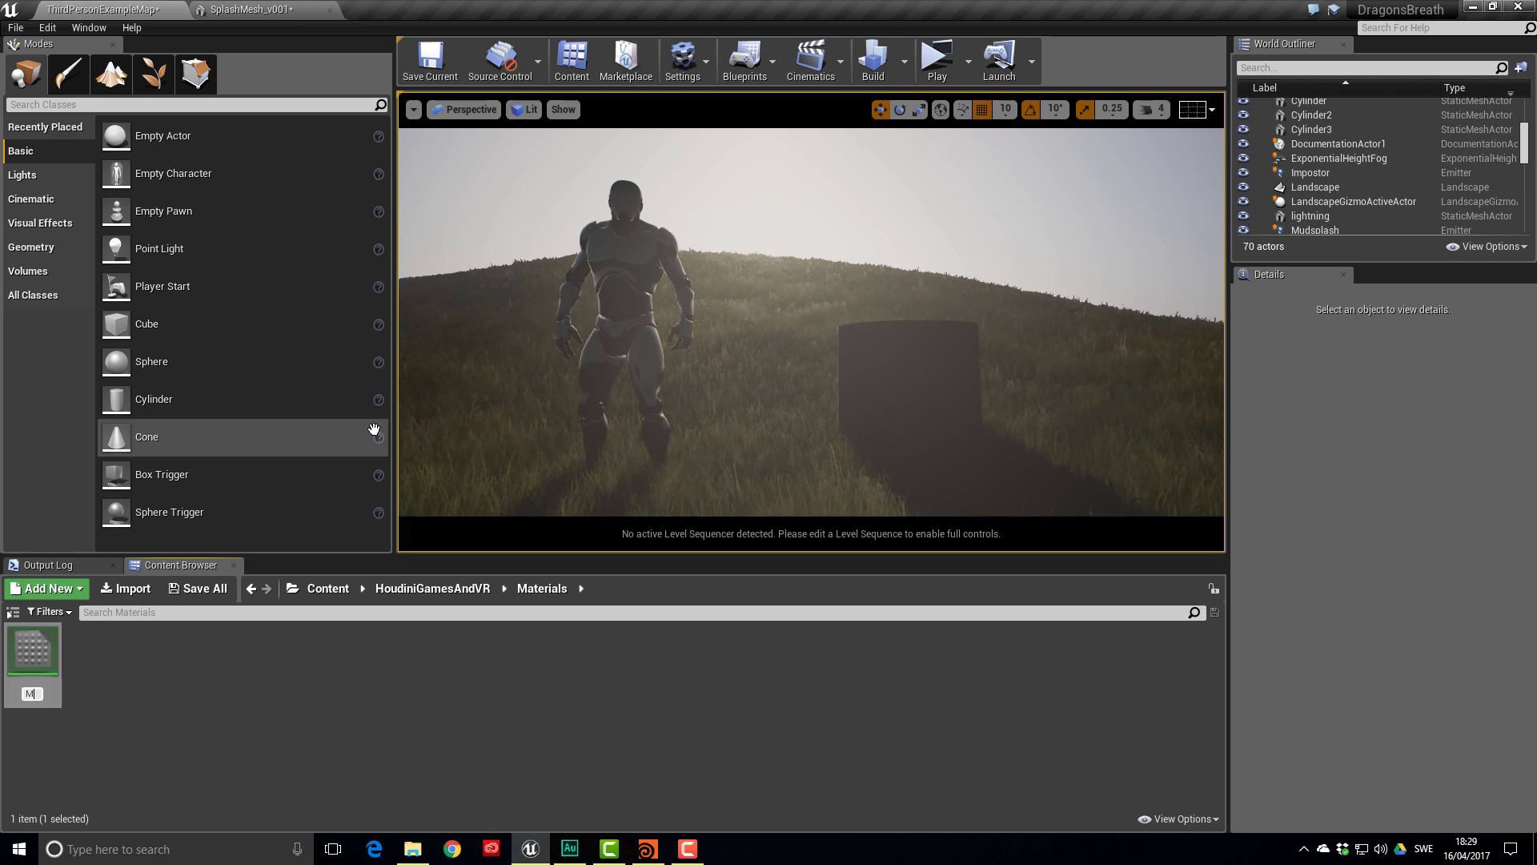
{"action": "type", "text": "_Particle_"}
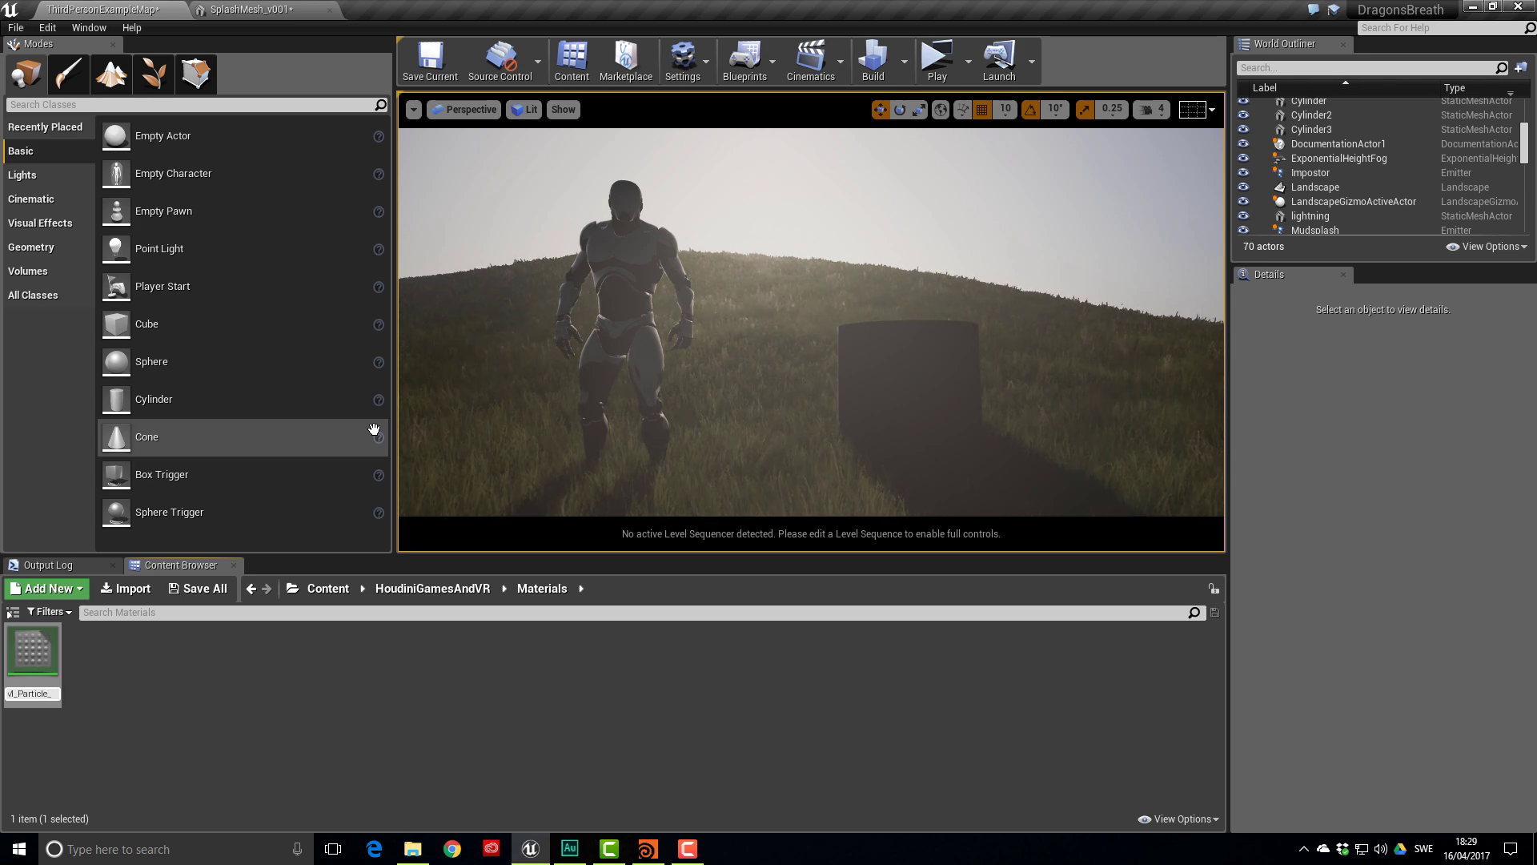
{"action": "type", "text": "Mud"}
{"action": "key", "text": "Return"}
{"action": "key", "text": "Return"}
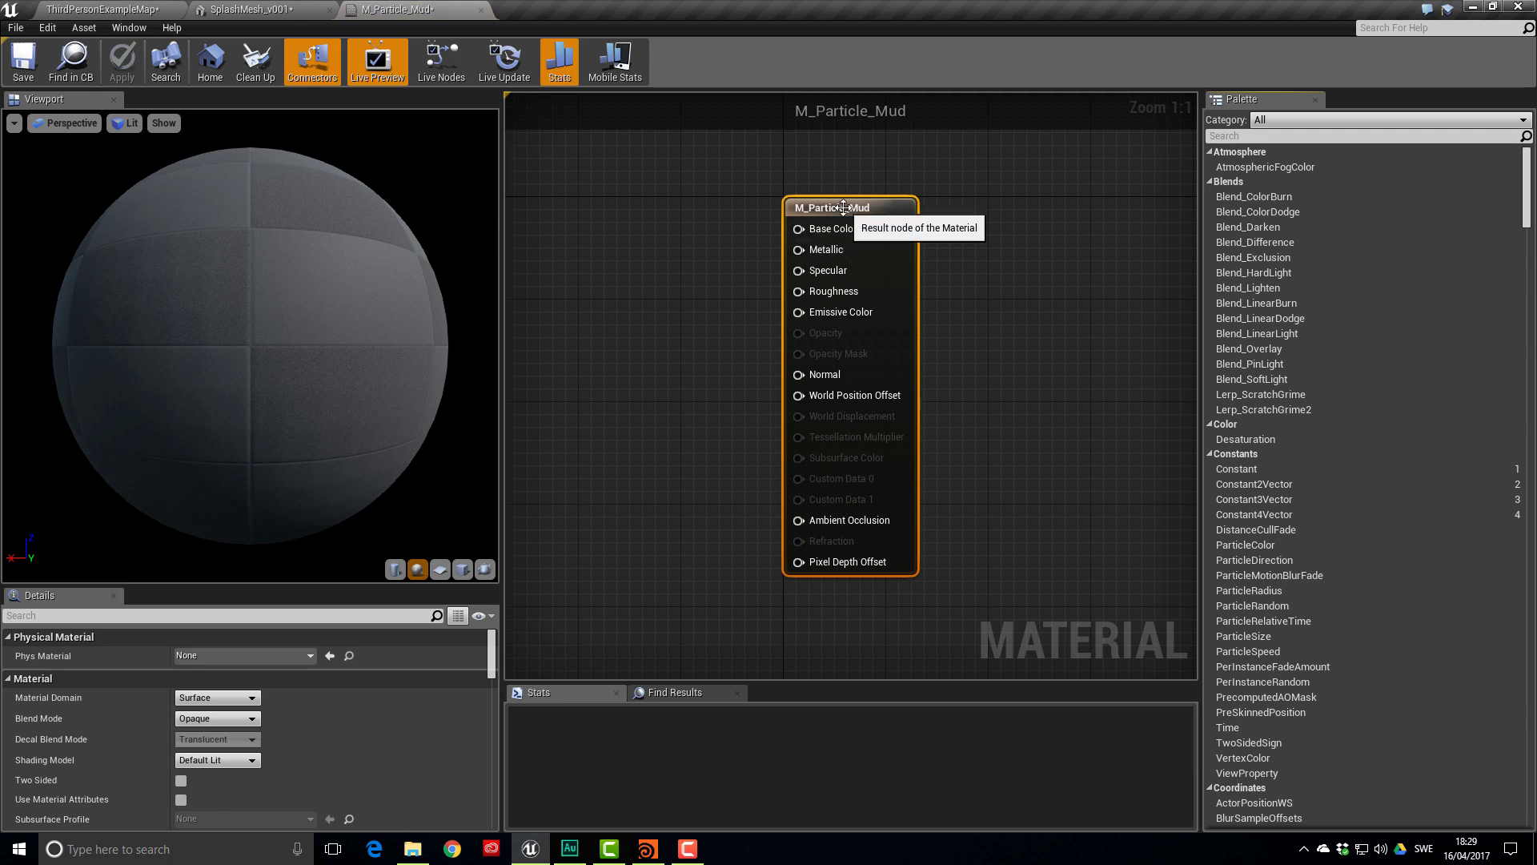
Add a Particle Color node to the M_Particle_Mud material graph
{"action": "scroll", "coordinate": [801, 249], "scroll_direction": "down", "scroll_amount": 2}
{"action": "mouse_move", "coordinate": [754, 267]}
{"action": "right_mouse_down"}
{"action": "mouse_move", "coordinate": [790, 298]}
{"action": "mouse_move", "coordinate": [737, 266]}
{"action": "right_mouse_up"}
{"action": "right_click", "coordinate": [732, 257]}
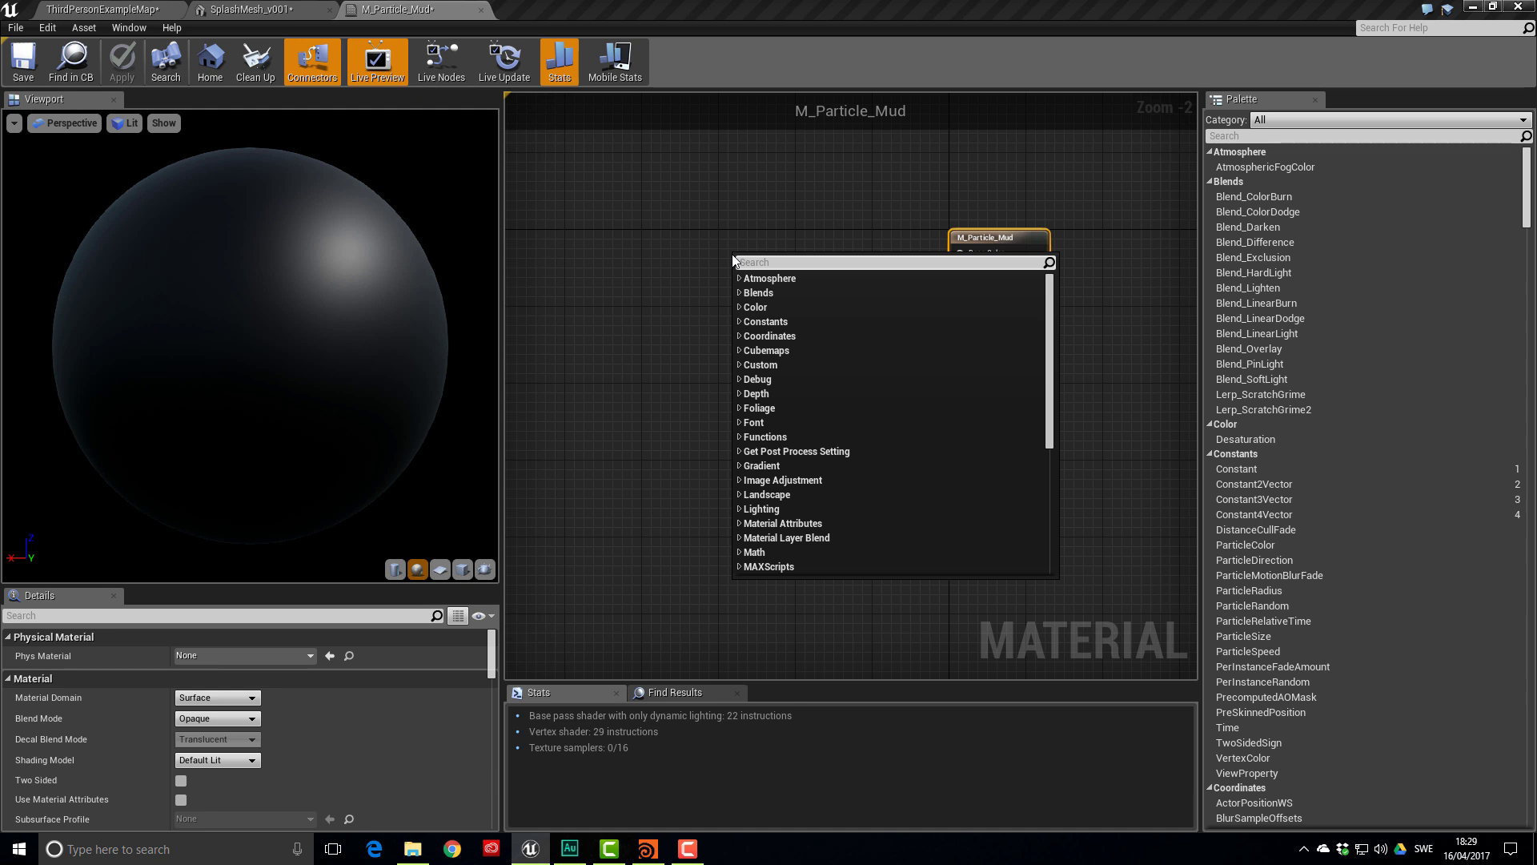
{"action": "type", "text": "particle"}
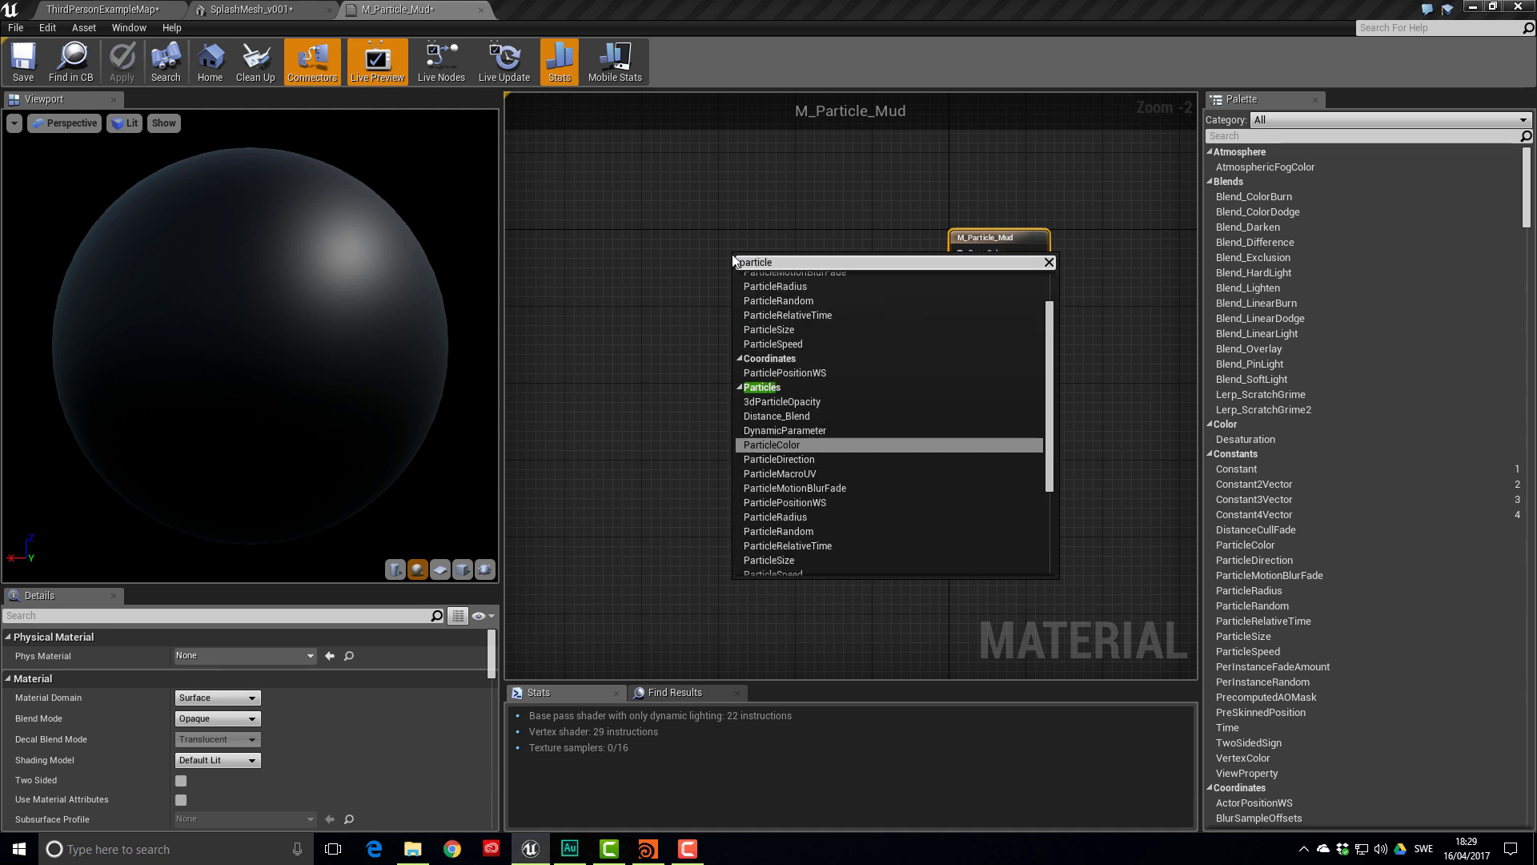
{"action": "left_click", "coordinate": [819, 444]}
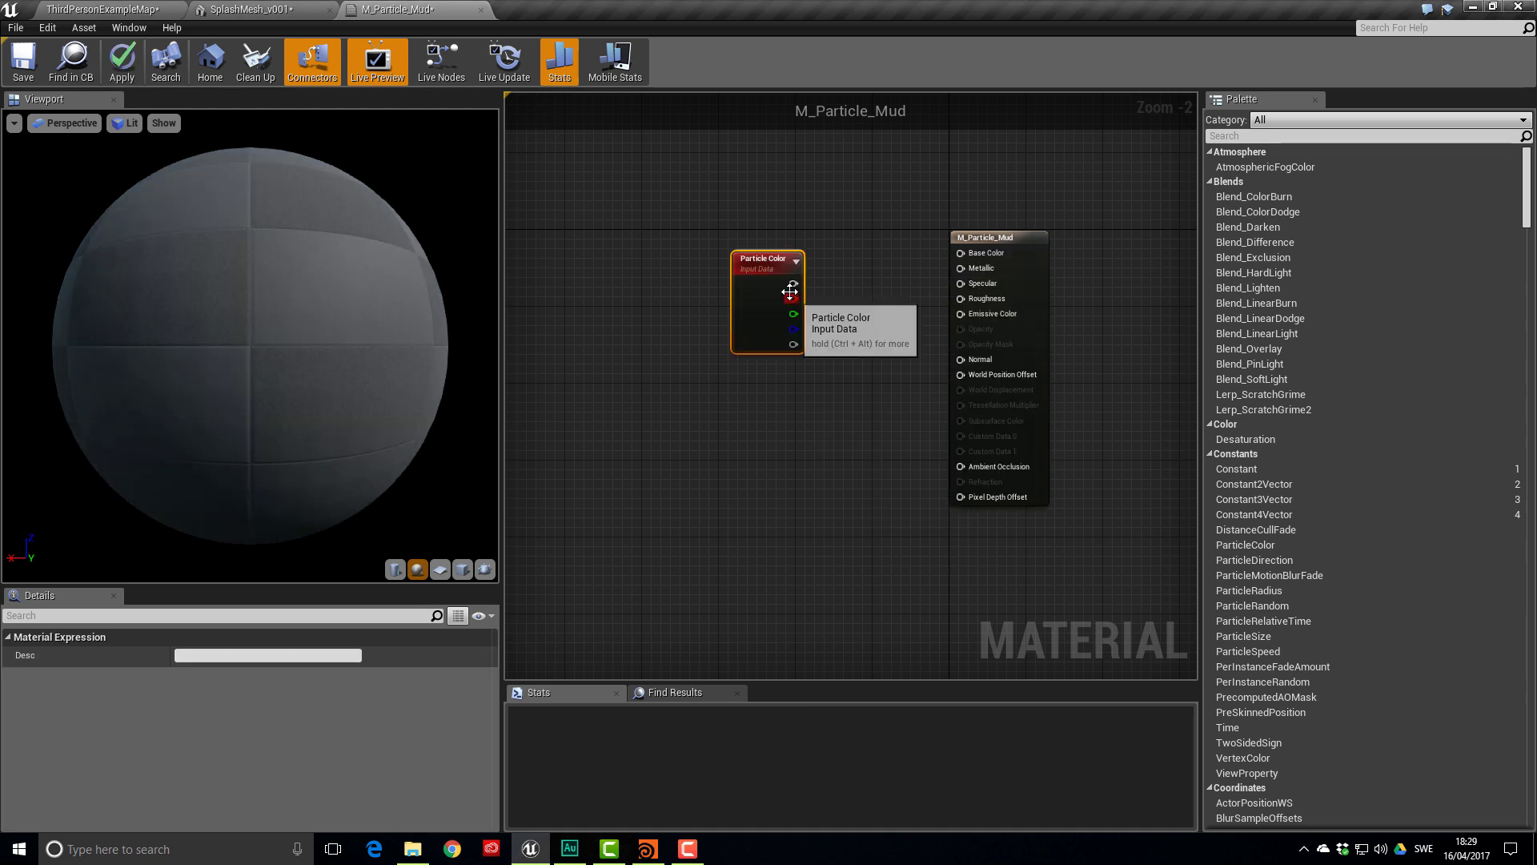
Connect Particle Color's RGB output to Base Color and its alpha output to Specular, and shift the node slightly upward
{"action": "left_click_drag", "start_coordinate": [770, 273], "coordinate": [961, 252]}
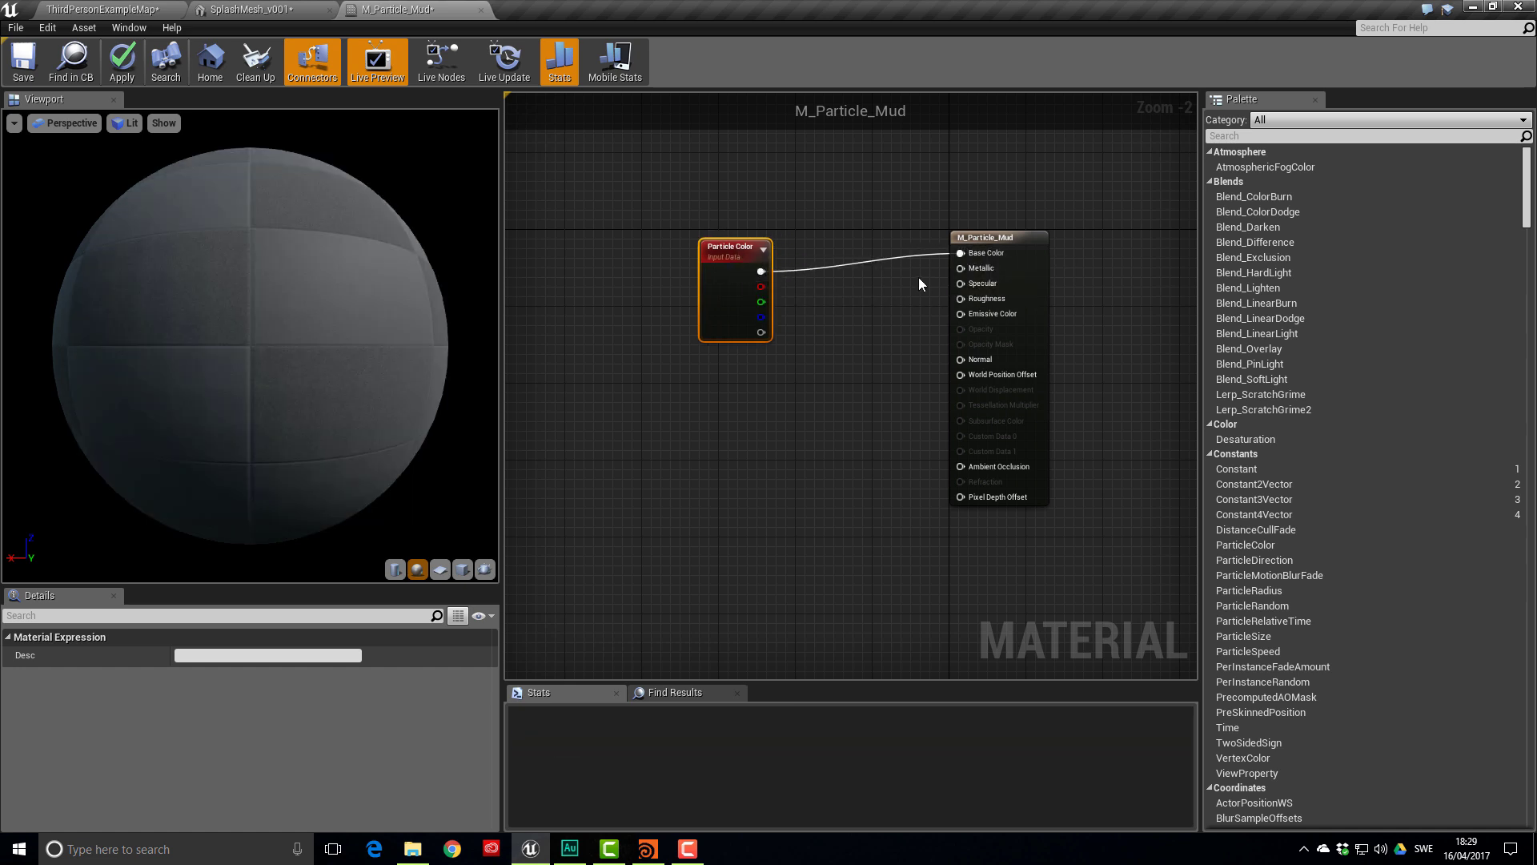
{"action": "left_click_drag", "start_coordinate": [761, 332], "coordinate": [959, 282]}
{"action": "left_click_drag", "start_coordinate": [725, 247], "coordinate": [715, 218]}
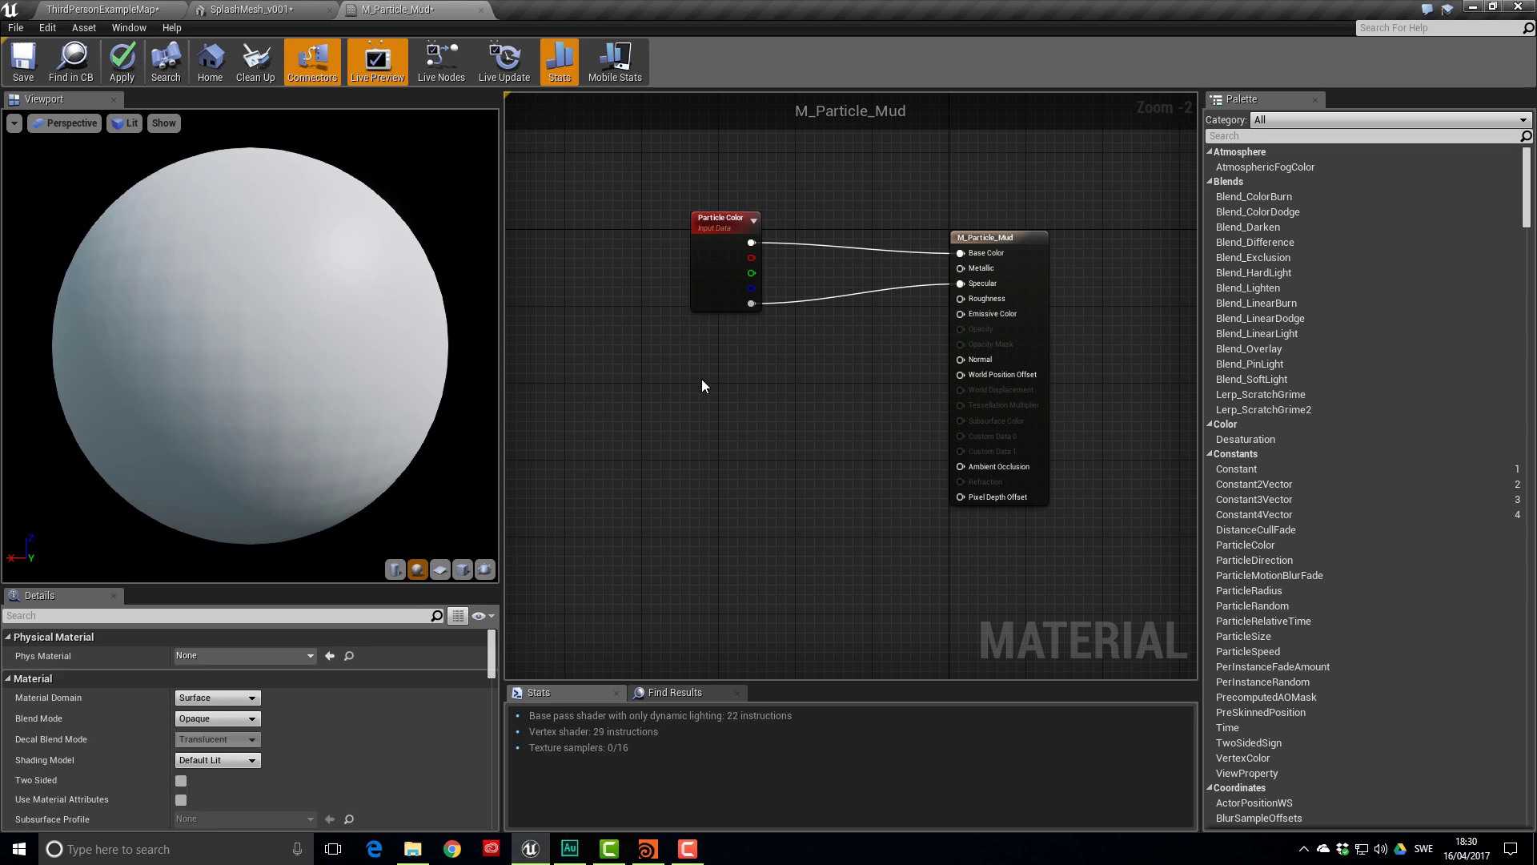
Add two Constant nodes below Particle Color and connect the lower one to Roughness
{"action": "left_click", "coordinate": [701, 378]}
{"action": "left_click", "coordinate": [715, 465]}
{"action": "left_click_drag", "start_coordinate": [721, 466], "coordinate": [960, 297]}
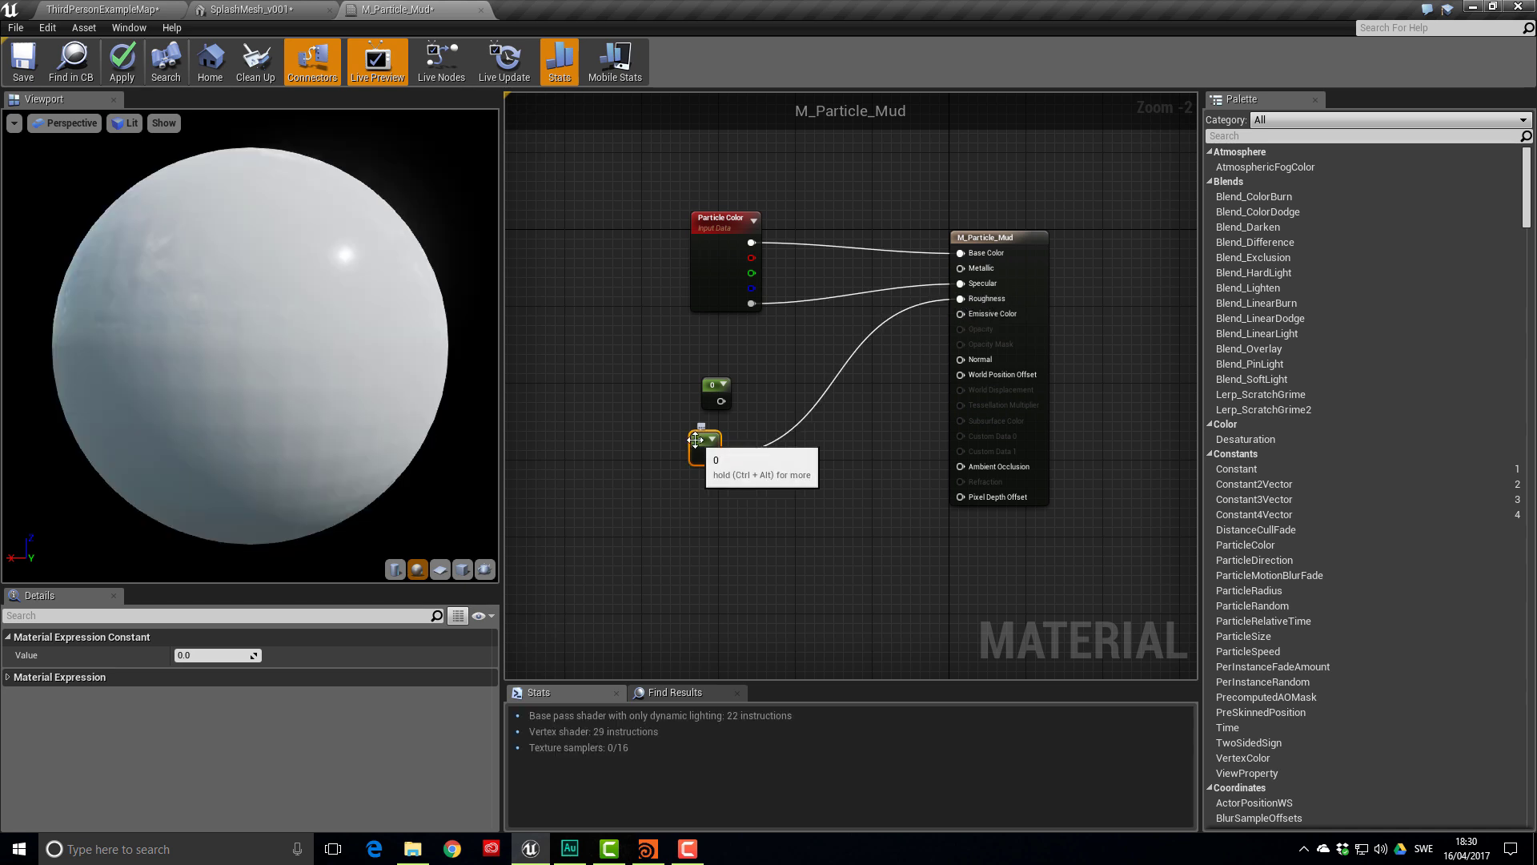
Set the upper Constant node's value to 0.5 and connect it to Metallic
{"action": "left_click", "coordinate": [721, 394]}
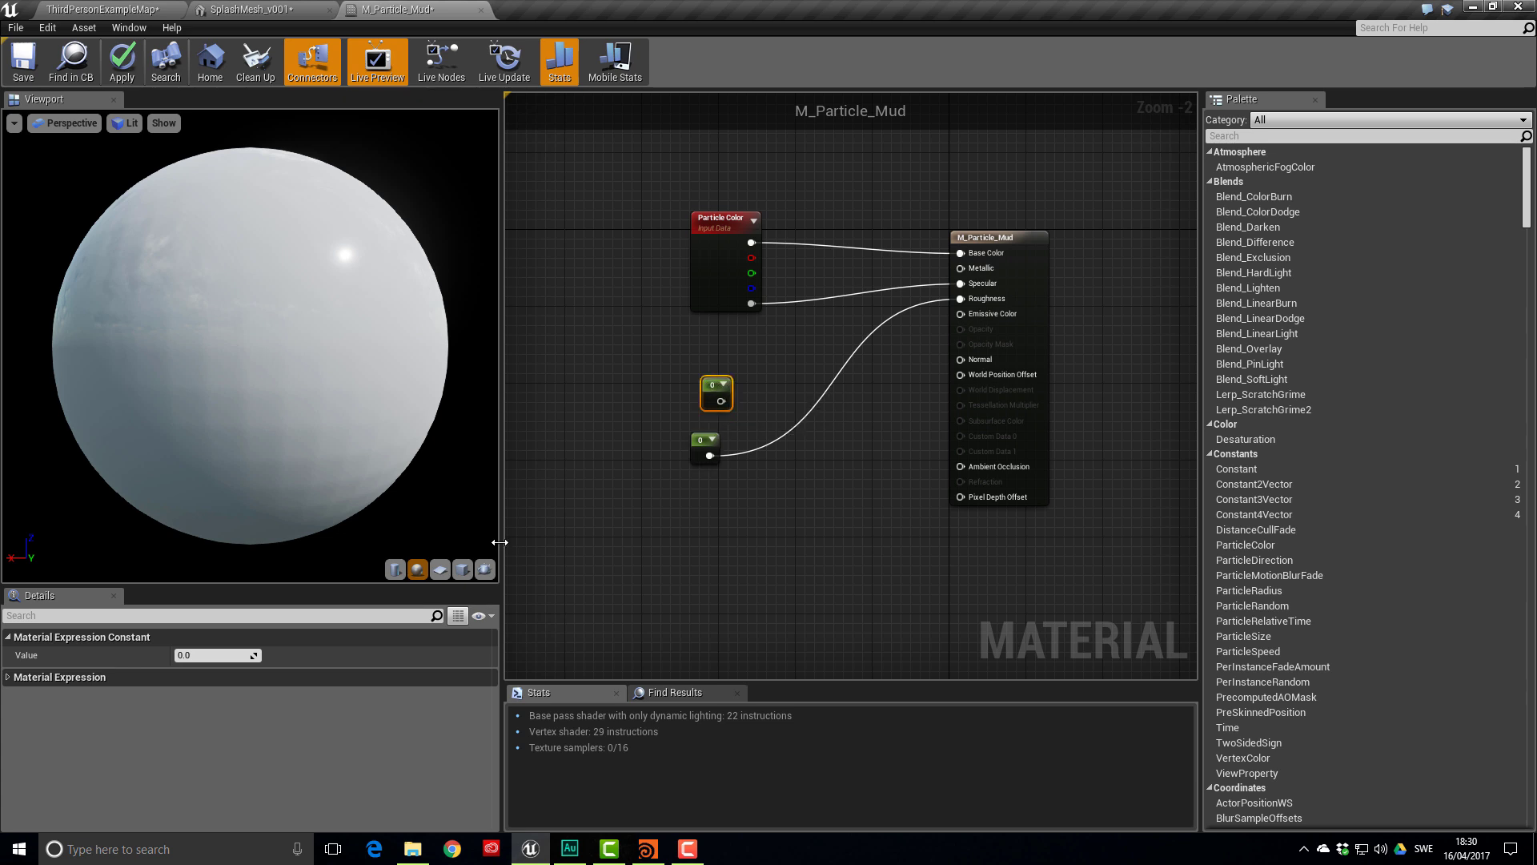
{"action": "left_click", "coordinate": [231, 656]}
{"action": "type", "text": ".5"}
{"action": "key", "text": "Return"}
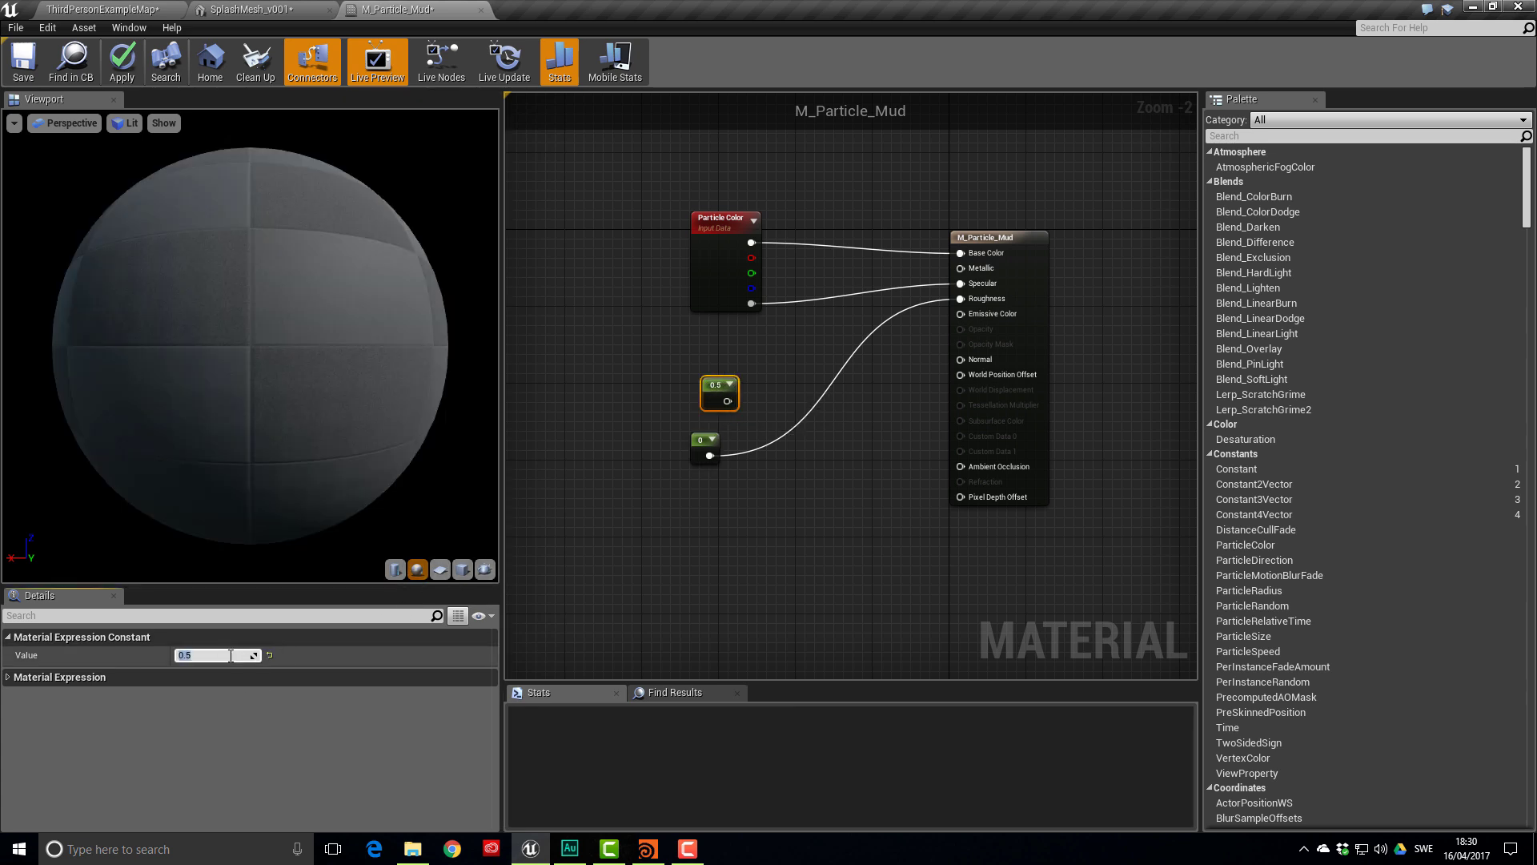
{"action": "left_click_drag", "start_coordinate": [727, 401], "coordinate": [962, 267]}
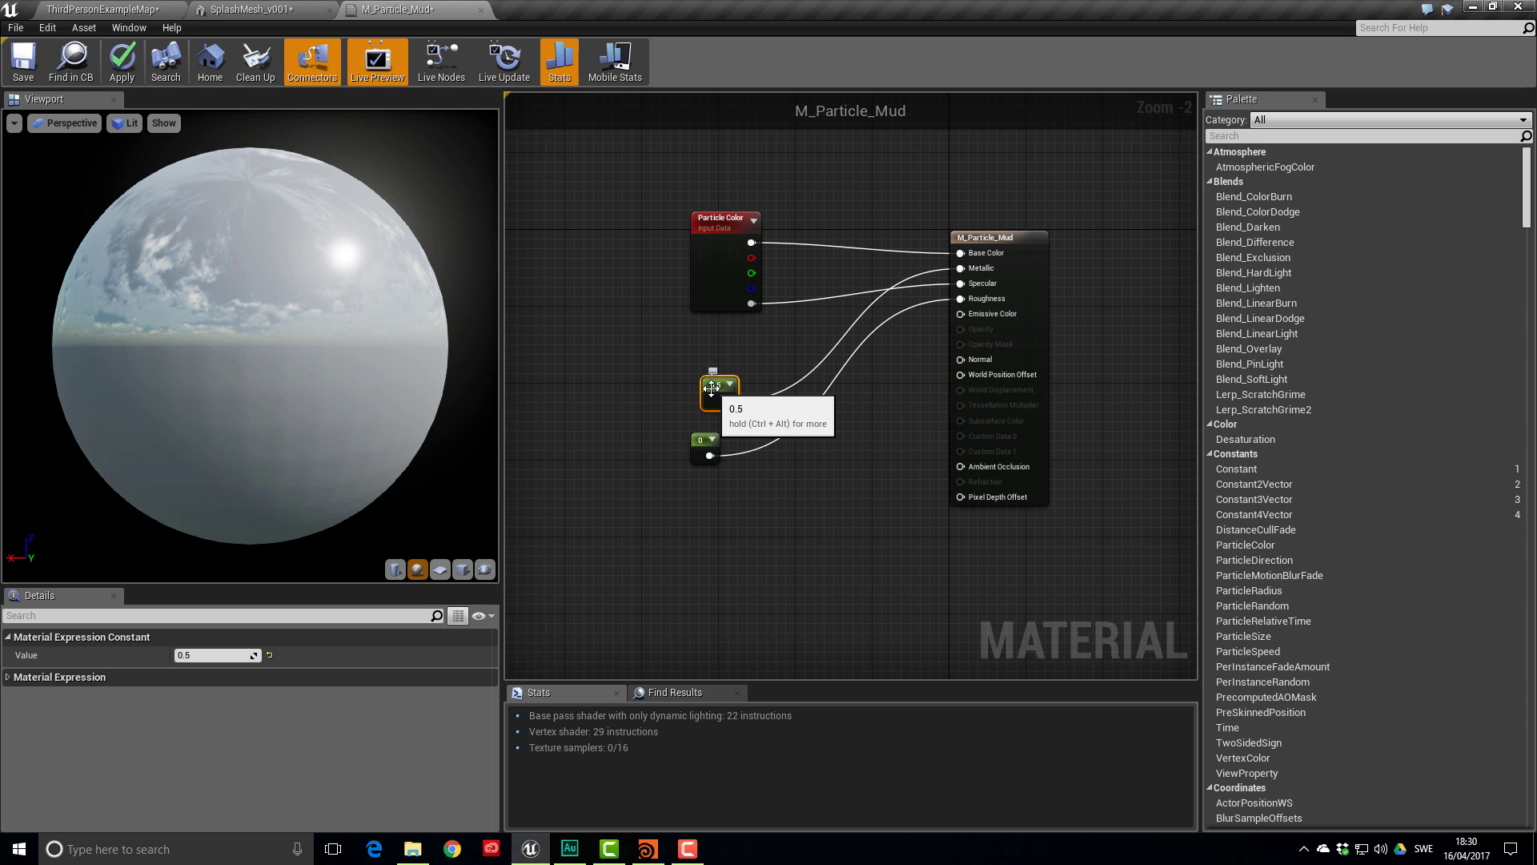
Enable Two Sided on the M_Particle_Mud material
{"action": "left_click", "coordinate": [1030, 238]}
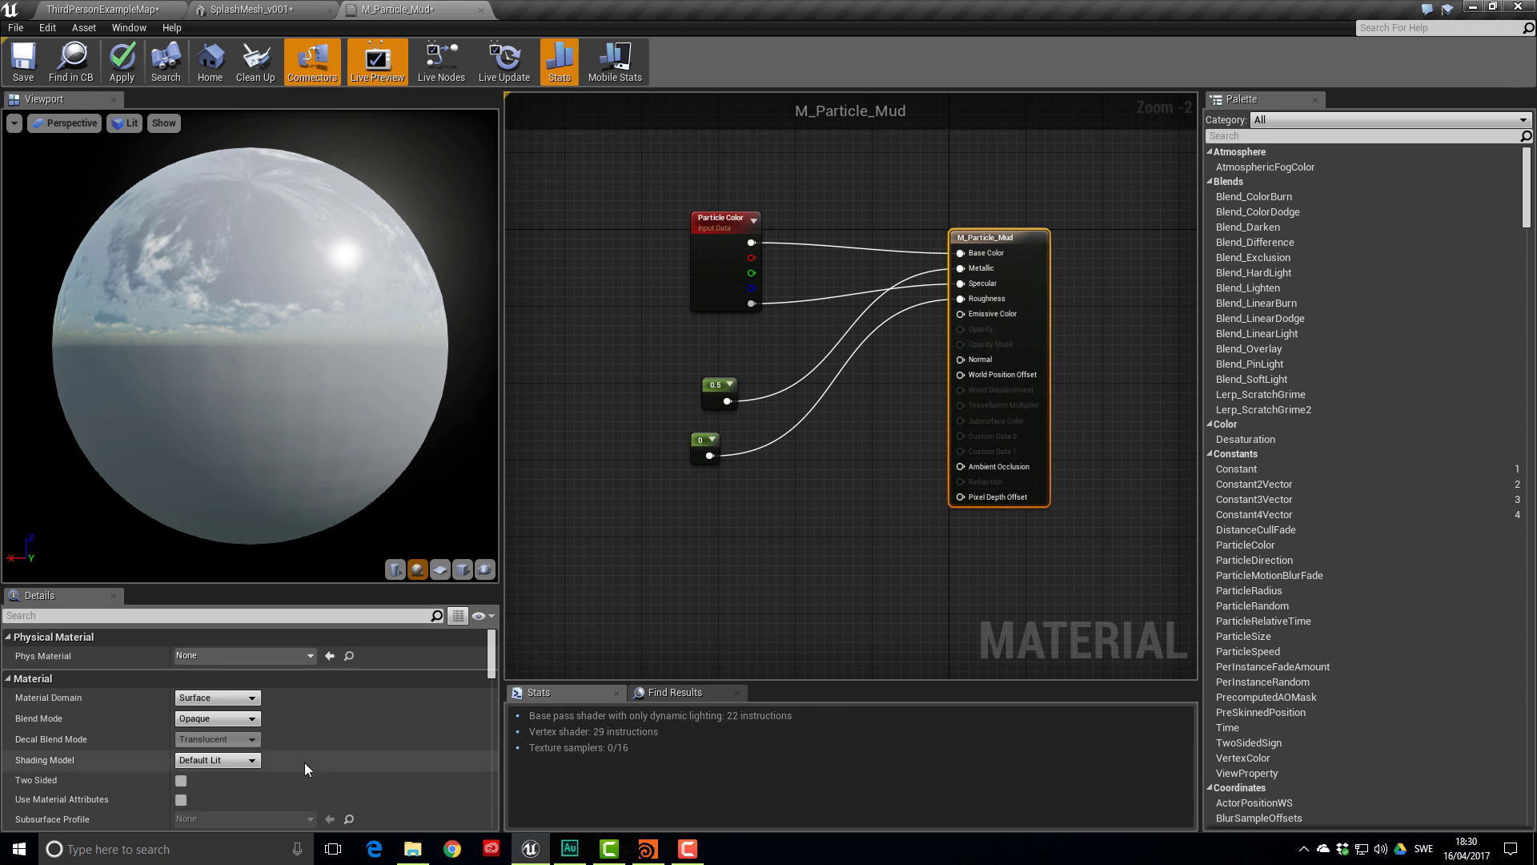
{"action": "left_click", "coordinate": [180, 782]}
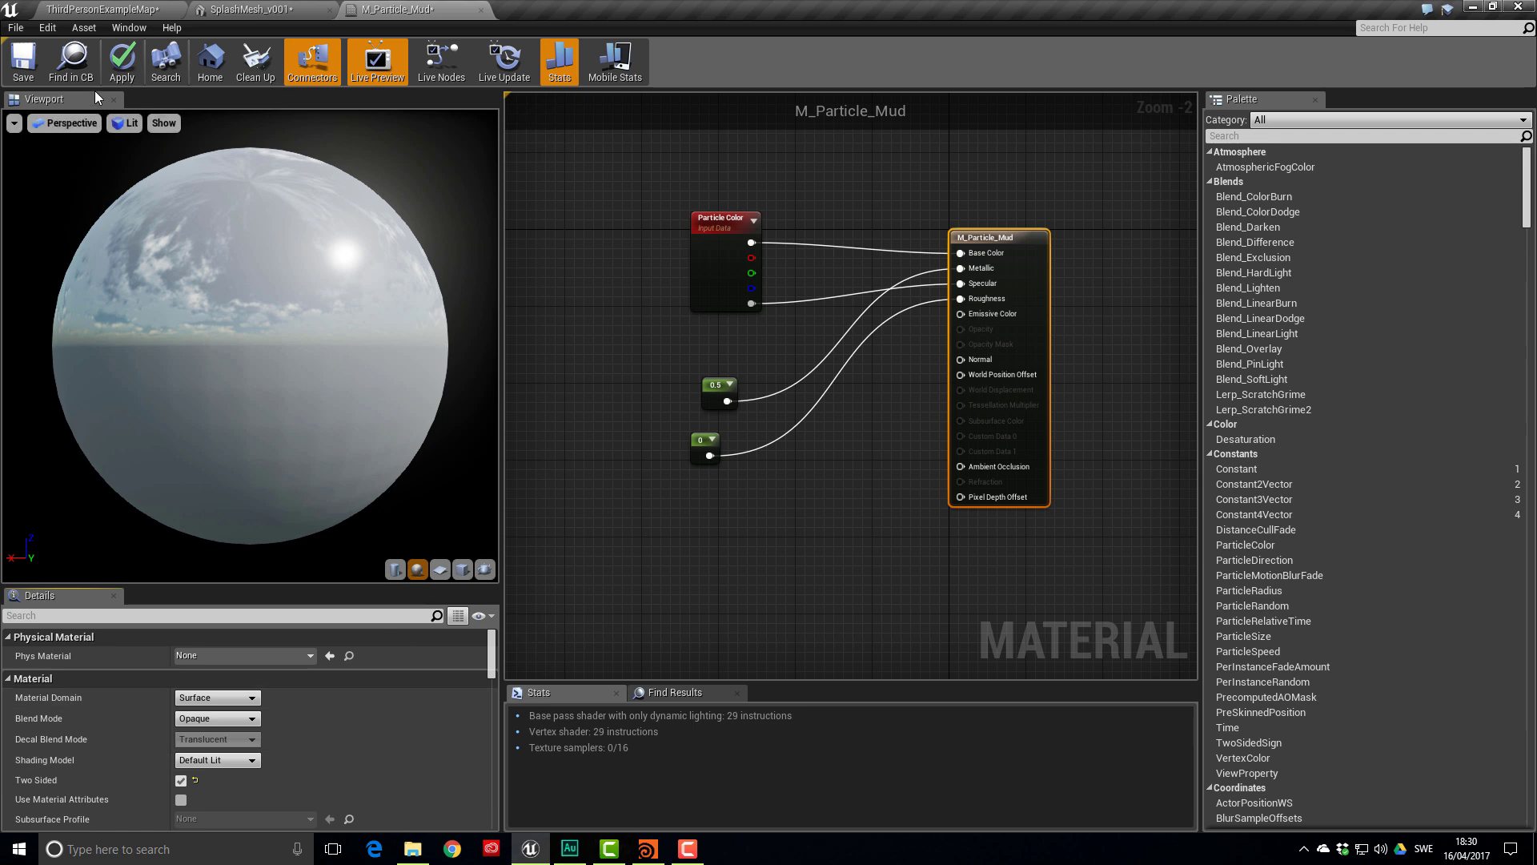
Apply the M_Particle_Mud changes and assign that material to the Element 0 slot of SplashMesh_v001
{"action": "left_click", "coordinate": [120, 64]}
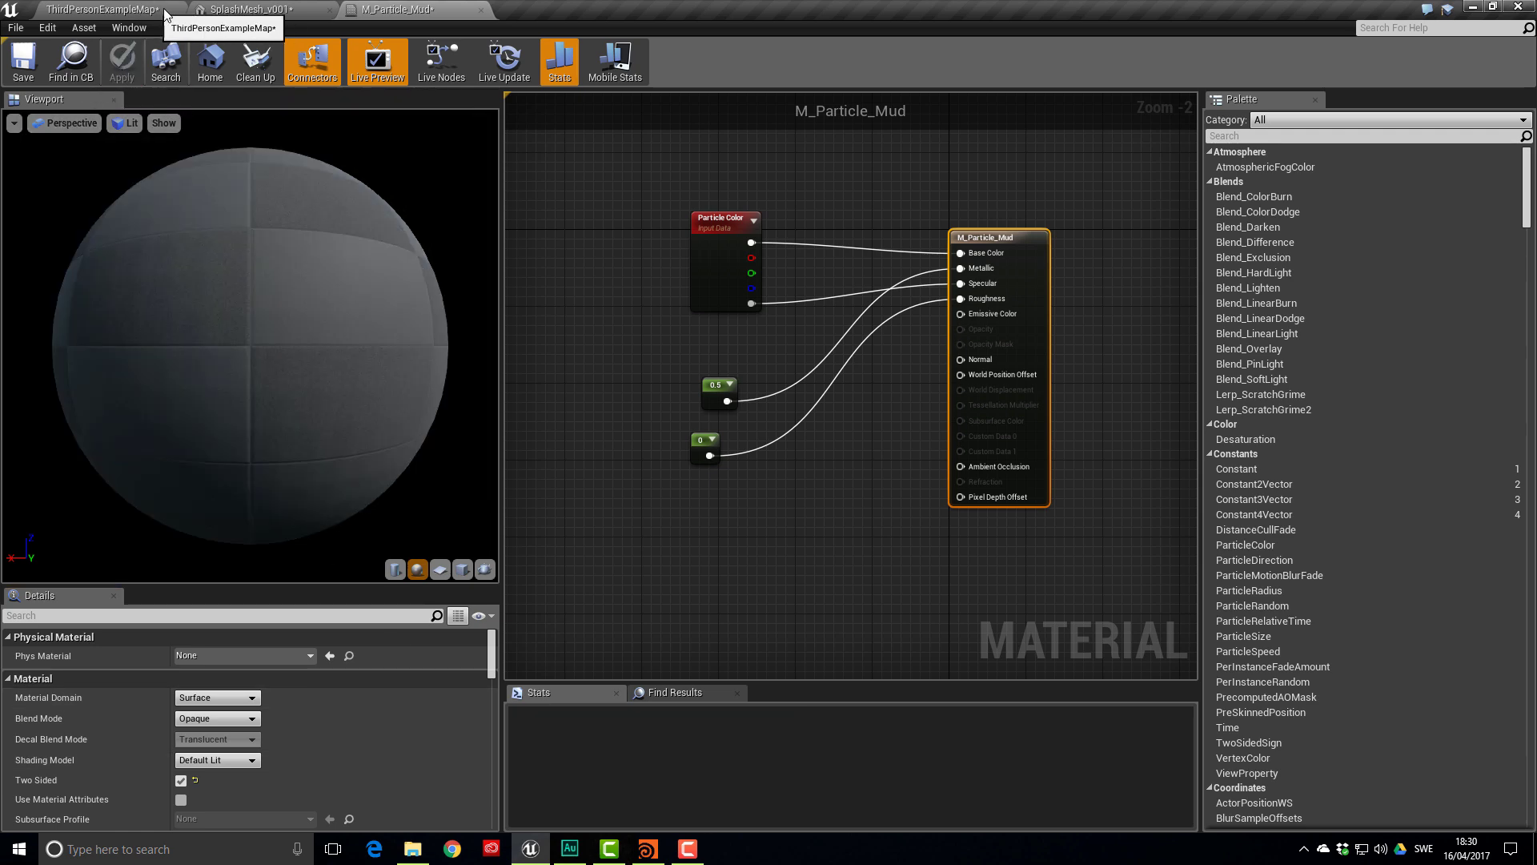
{"action": "left_click", "coordinate": [232, 10]}
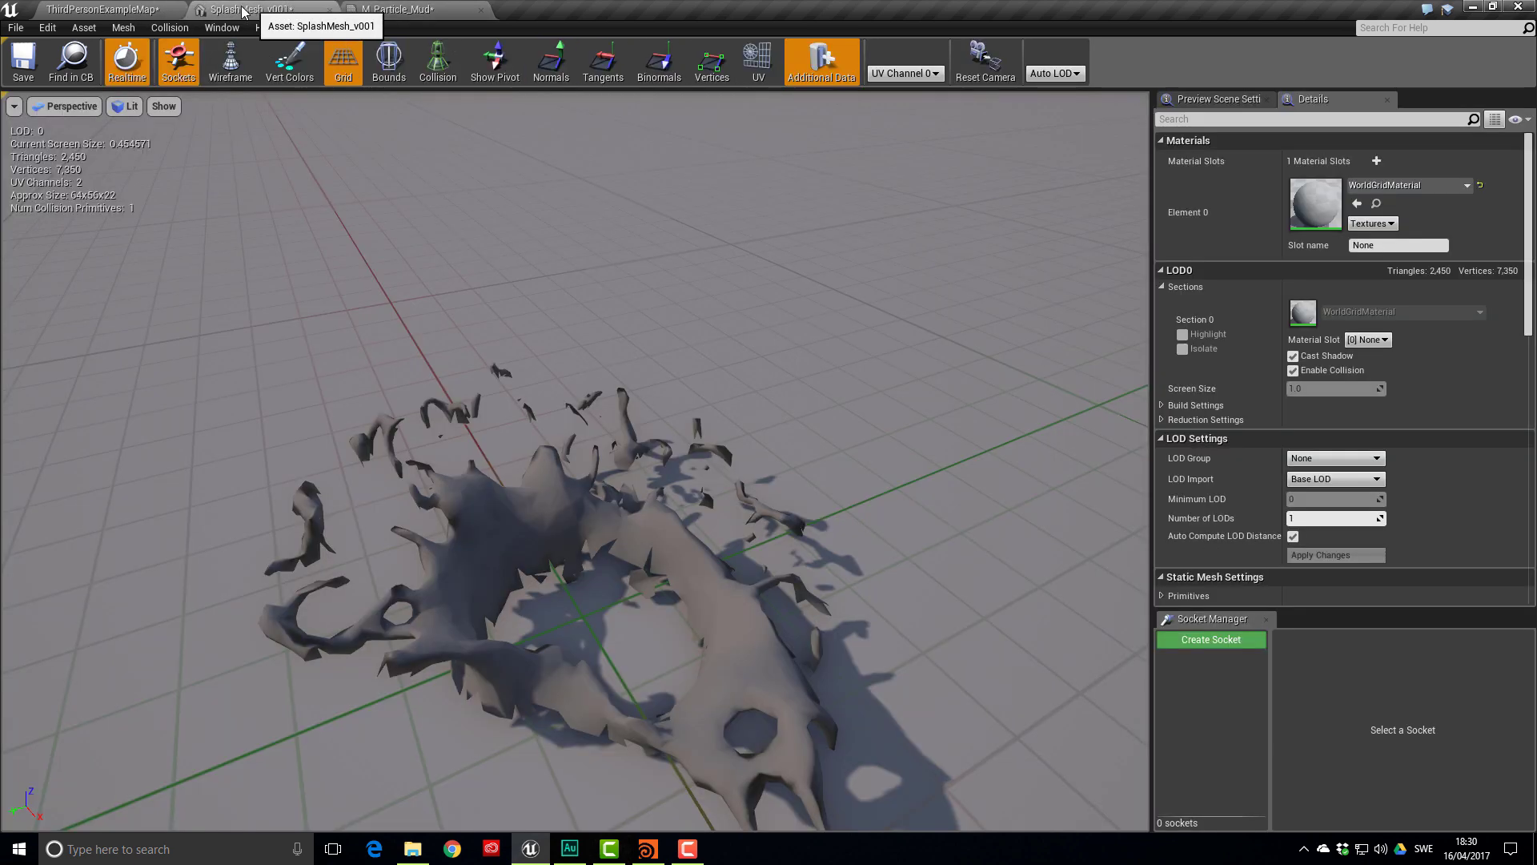
{"action": "left_click", "coordinate": [1358, 205]}
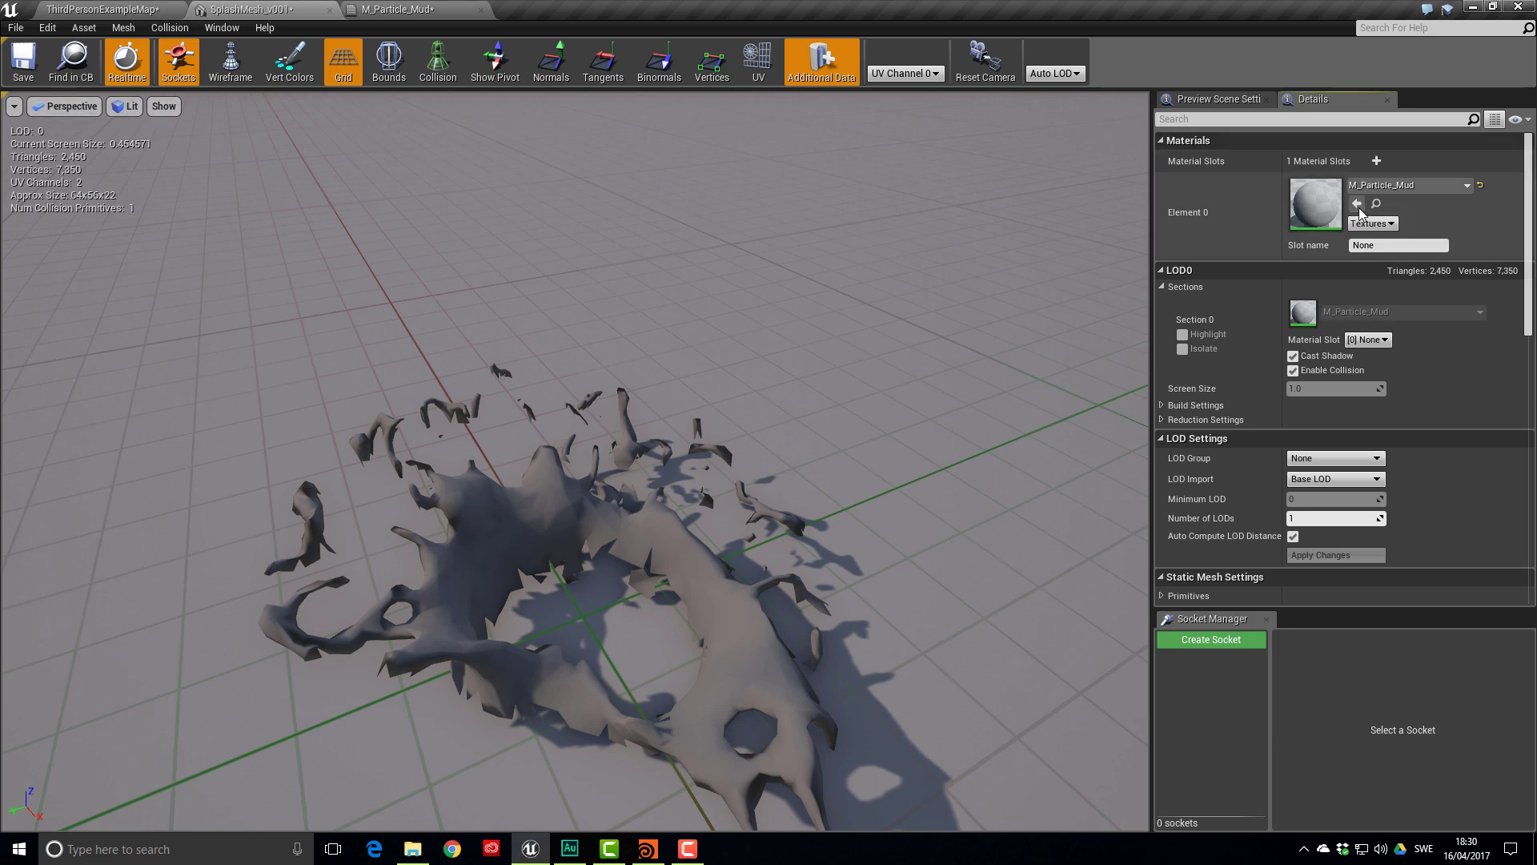
{"action": "left_click_drag", "start_coordinate": [577, 481], "coordinate": [280, 571]}
{"action": "mouse_move", "coordinate": [875, 384]}
{"action": "right_mouse_down"}
{"action": "mouse_move", "coordinate": [876, 425]}
{"action": "mouse_move", "coordinate": [875, 384]}
{"action": "right_mouse_up"}
Create a particle system named FX_MudSplashes in the HoudiniGamesAndVR ParticleSystem folder
{"action": "left_click", "coordinate": [120, 13]}
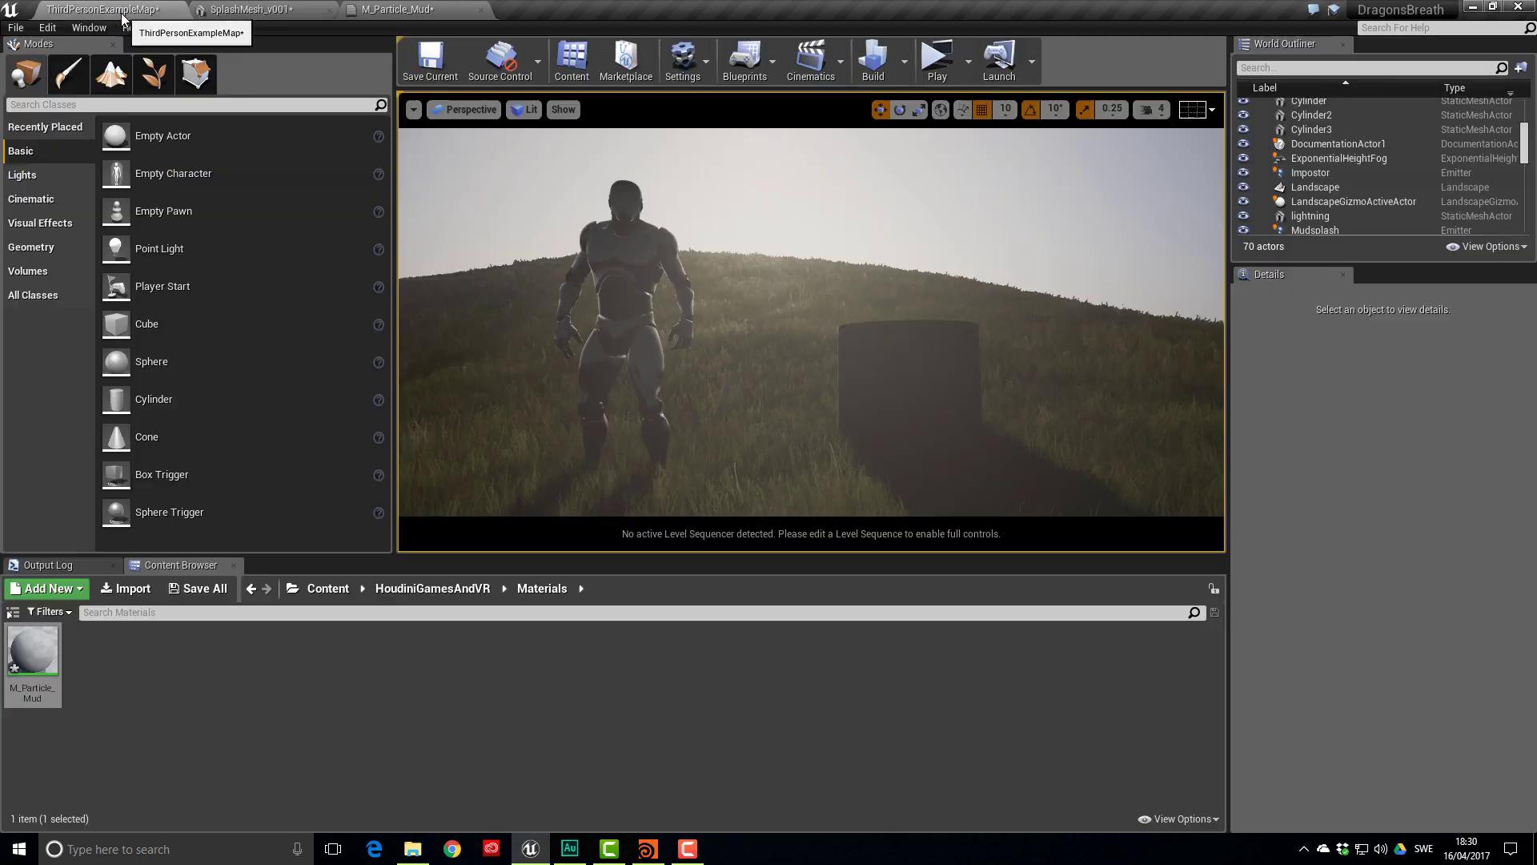
{"action": "left_click", "coordinate": [391, 589]}
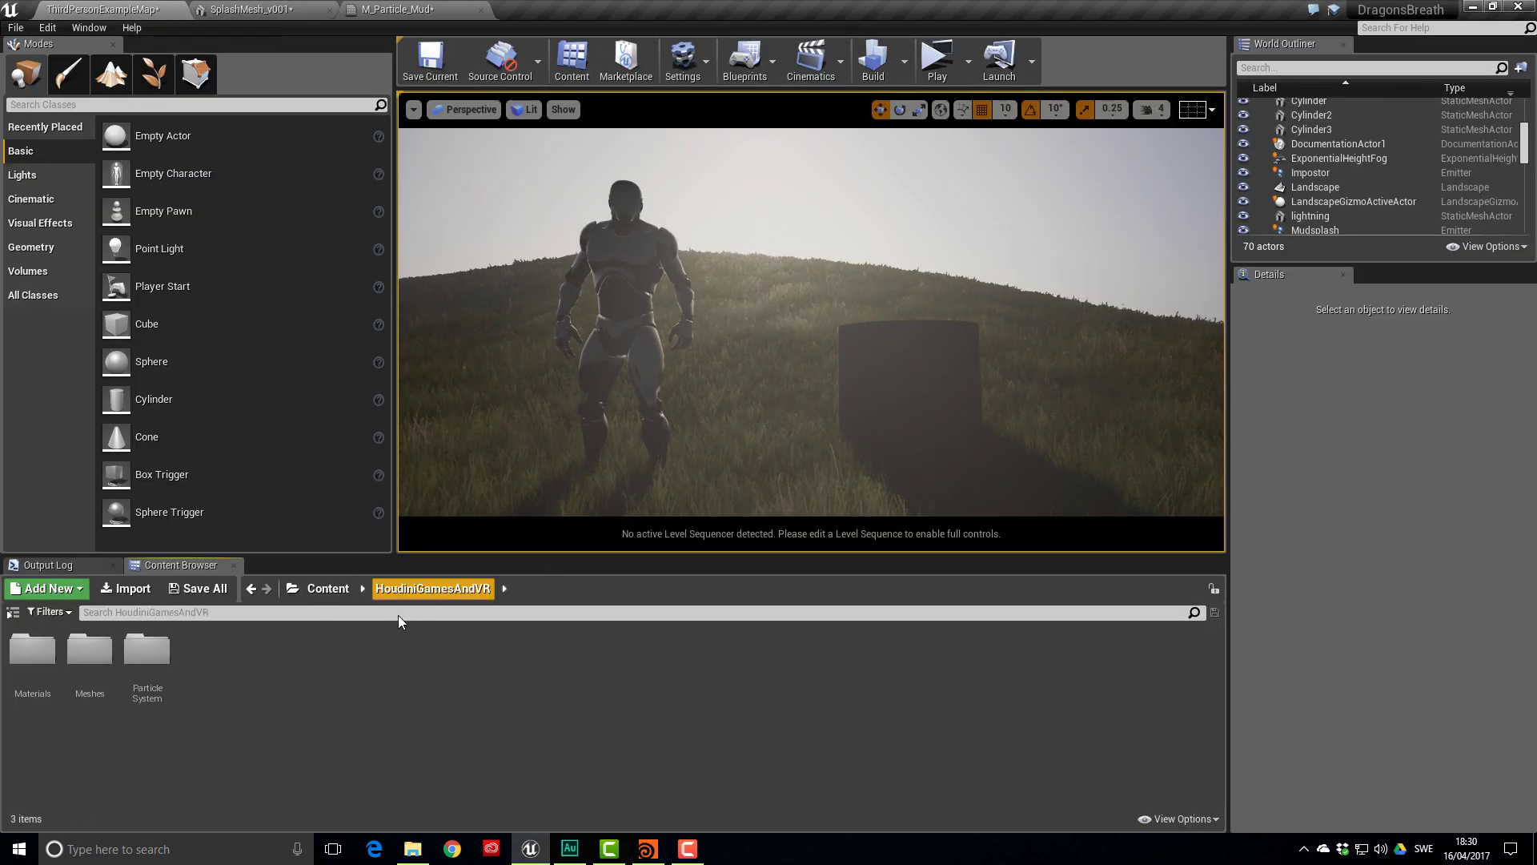
{"action": "double_click", "coordinate": [136, 657]}
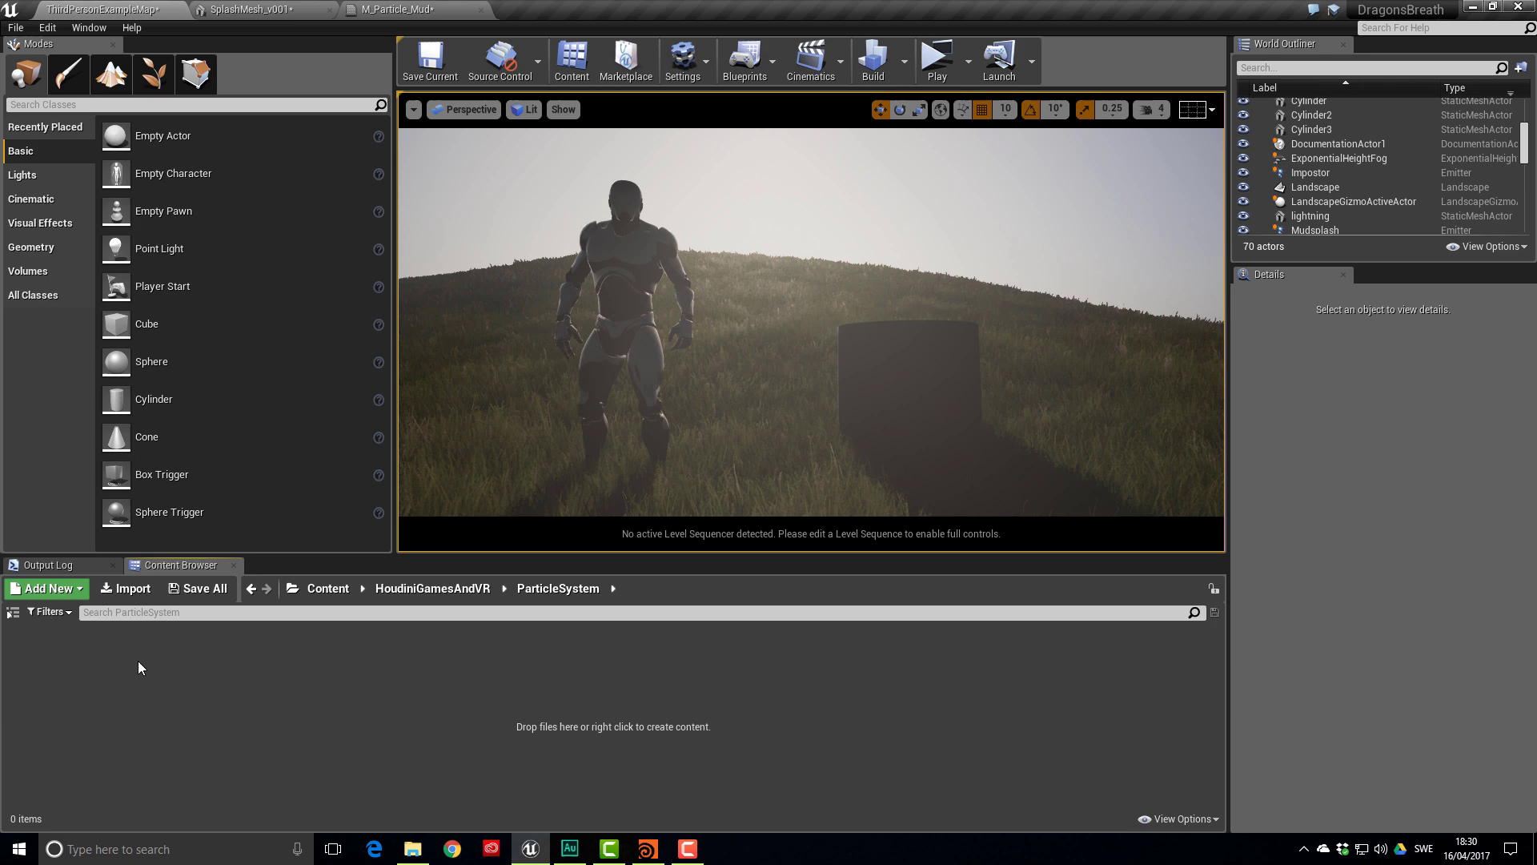
{"action": "right_click", "coordinate": [185, 669]}
{"action": "left_click", "coordinate": [272, 440]}
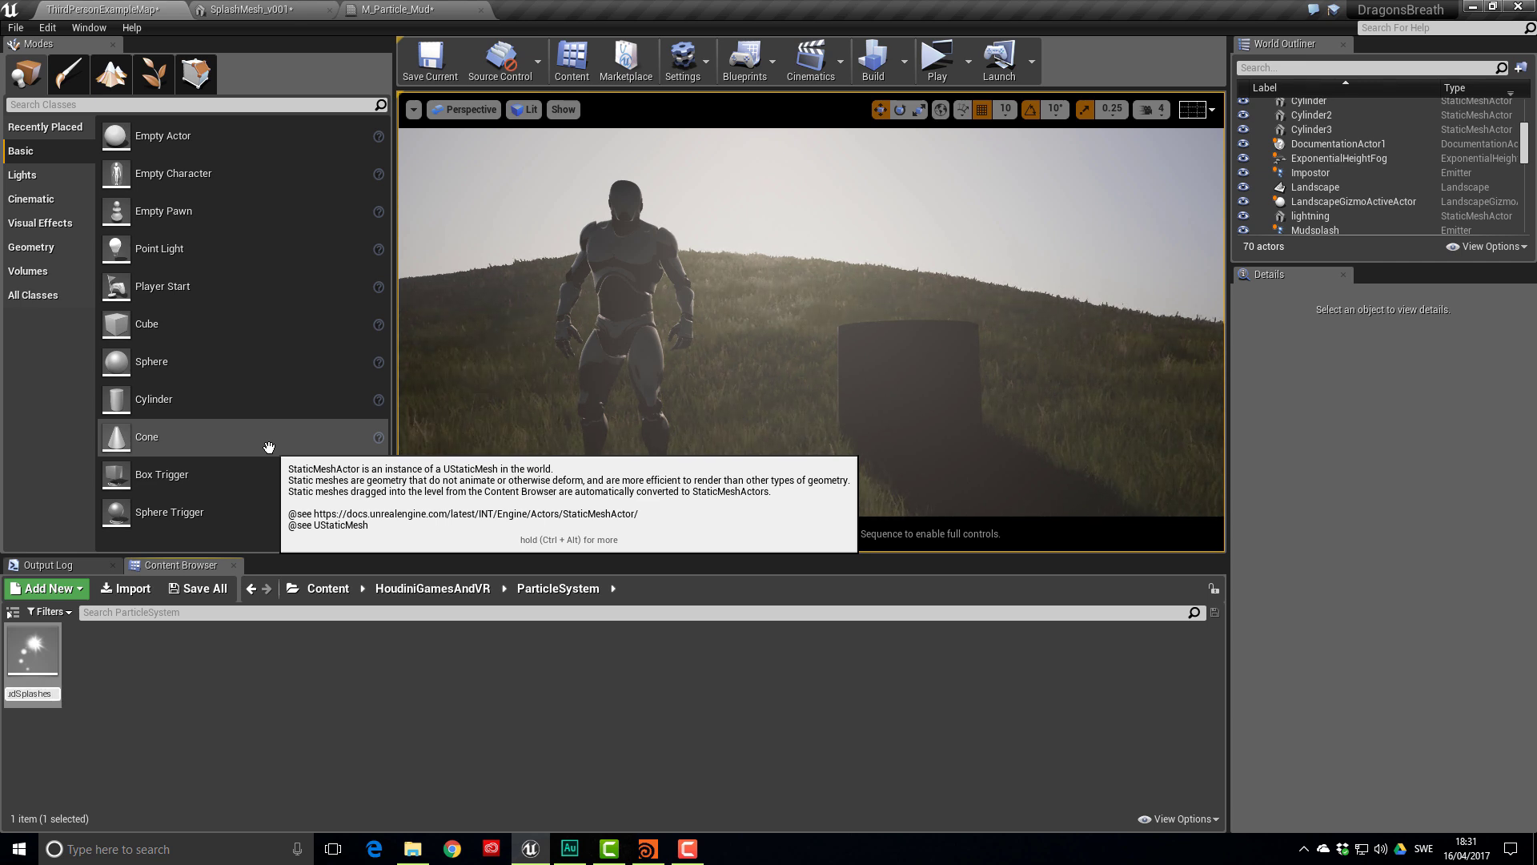
{"action": "key", "text": "Return"}
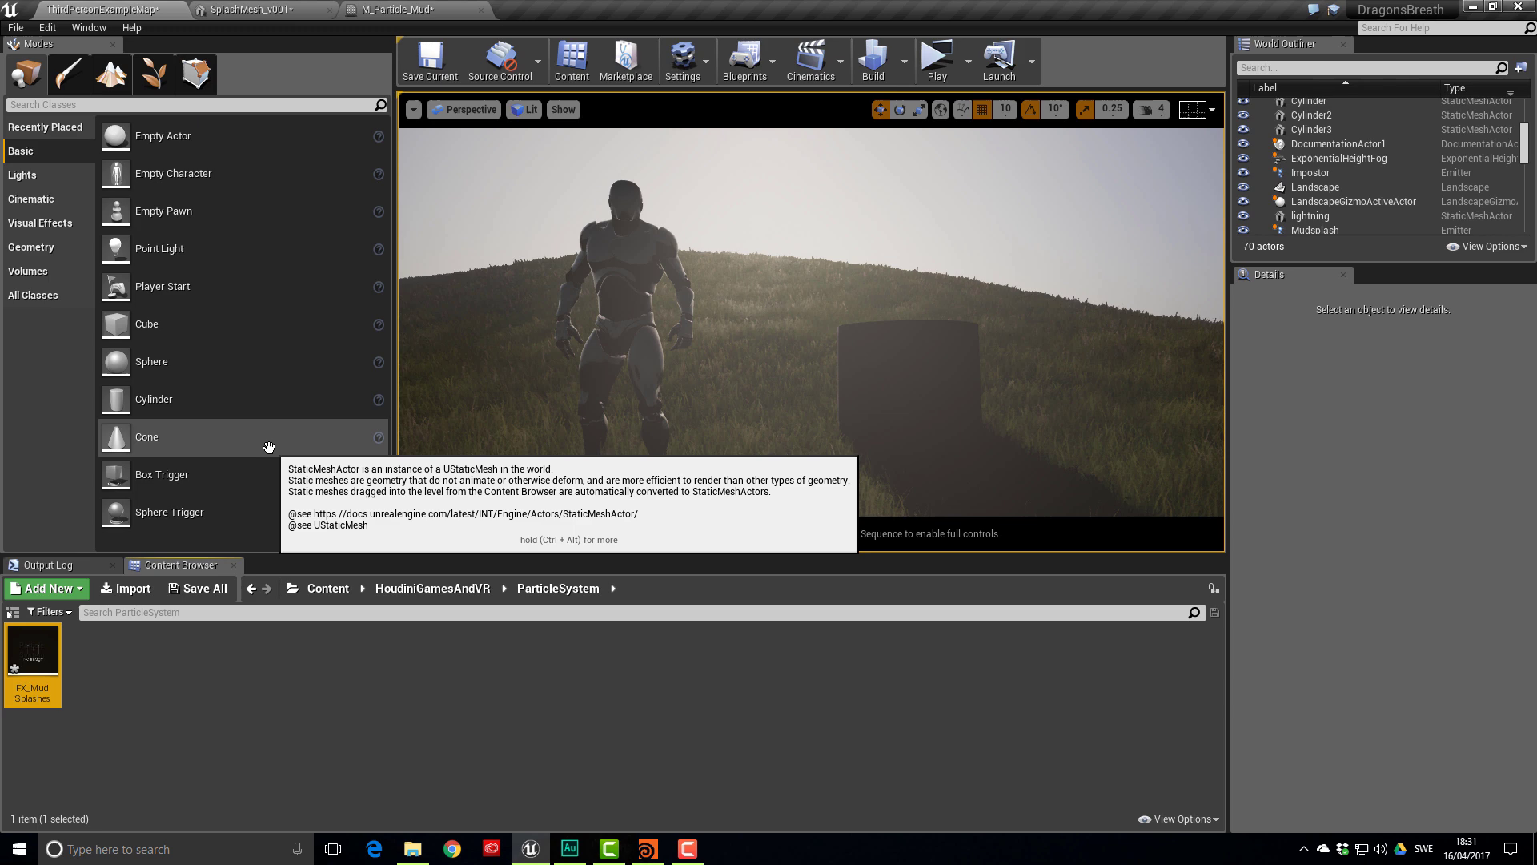
Open FX_MudSplashes for editing and set its preview background color to mid grey with a value of 0.54
{"action": "double_click", "coordinate": [28, 654]}
{"action": "left_click_drag", "start_coordinate": [176, 481], "coordinate": [240, 470]}
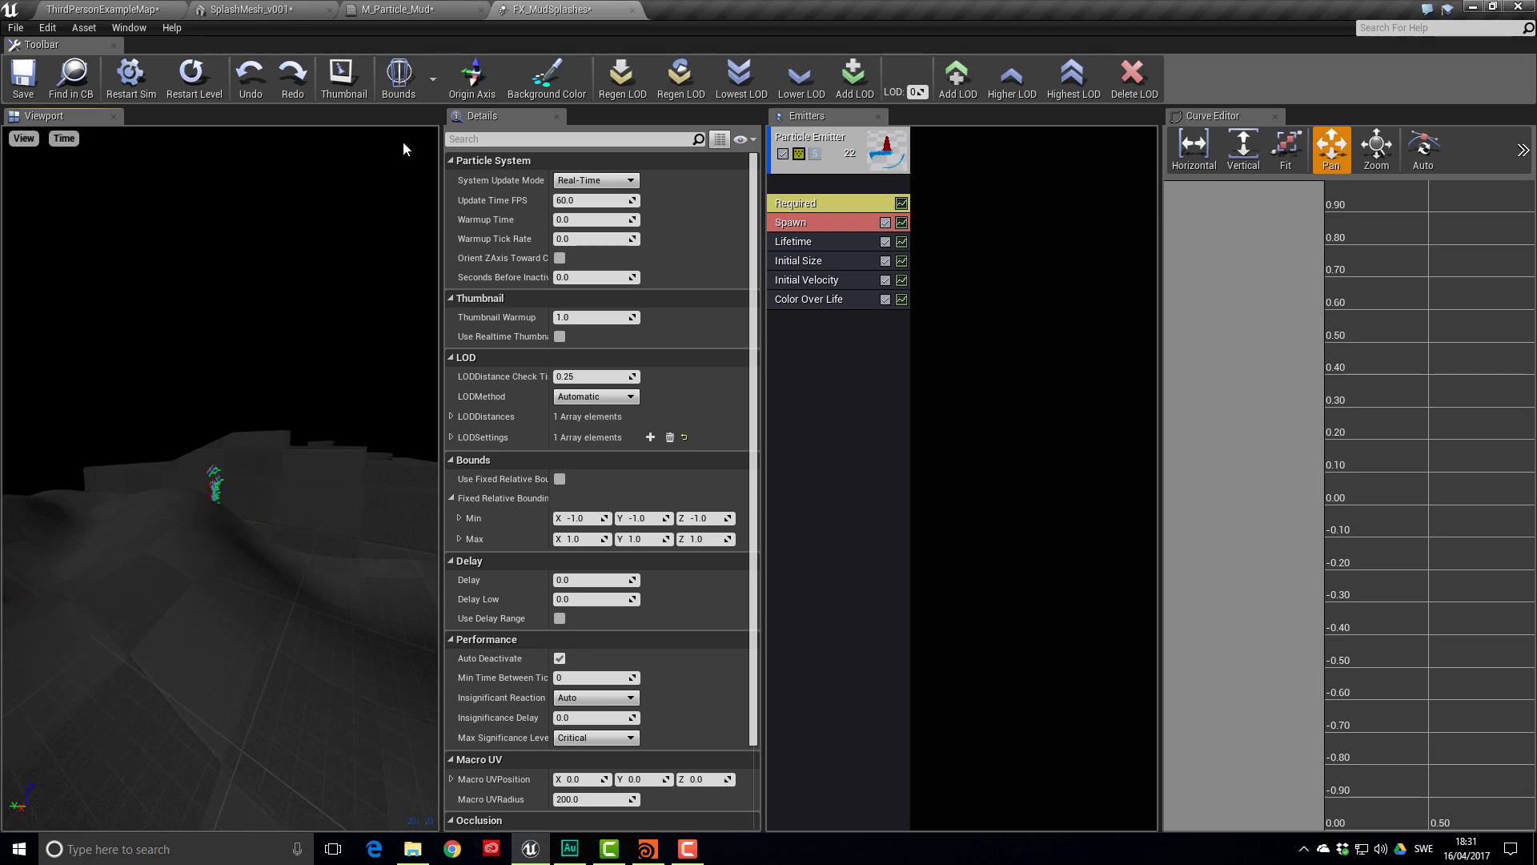
{"action": "left_click", "coordinate": [543, 68]}
{"action": "left_click_drag", "start_coordinate": [783, 272], "coordinate": [783, 189]}
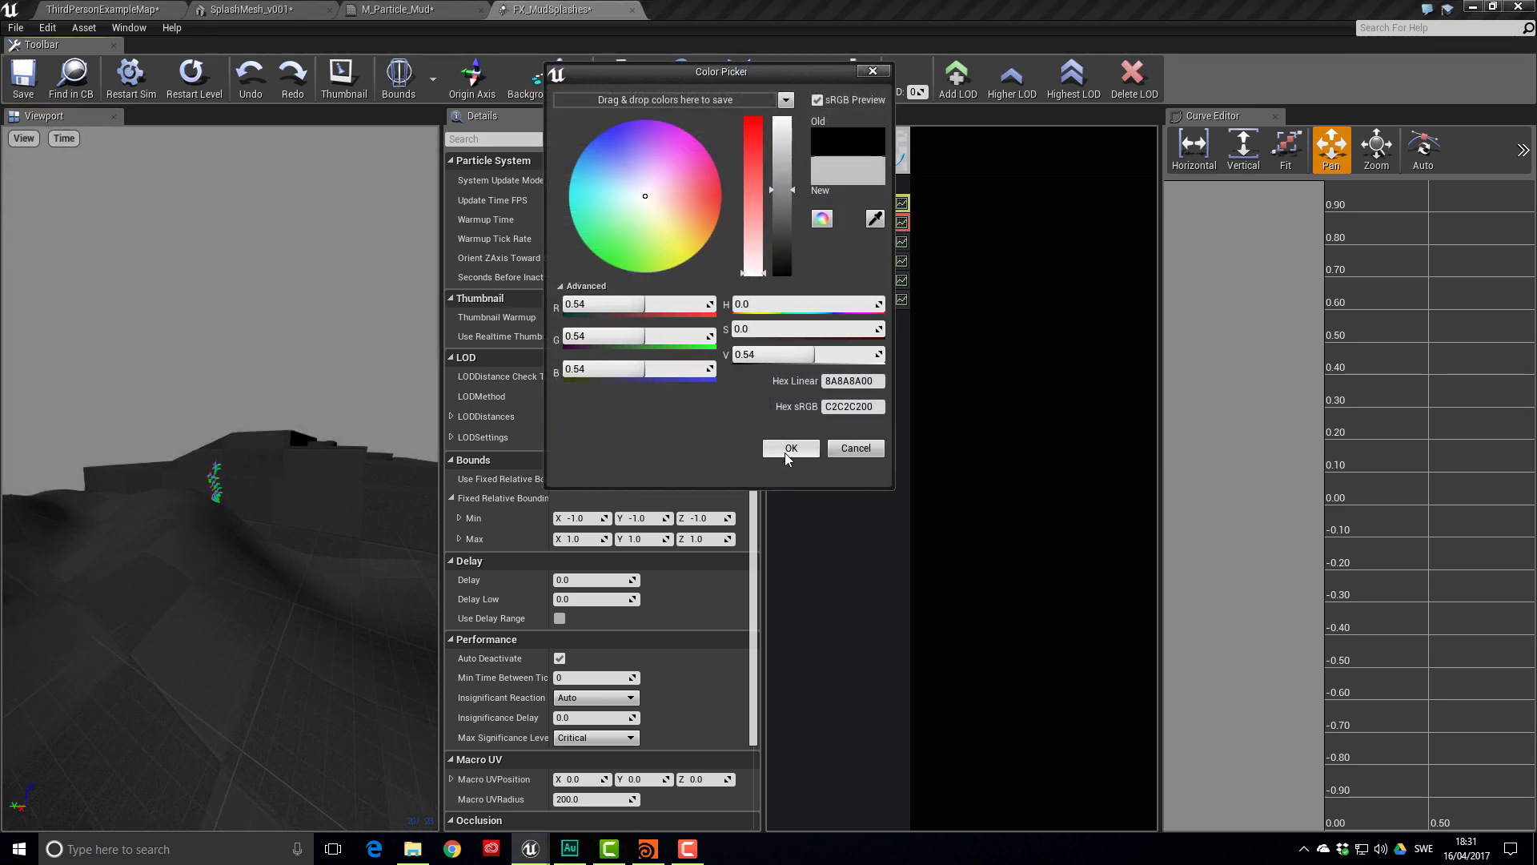
{"action": "left_click", "coordinate": [786, 450]}
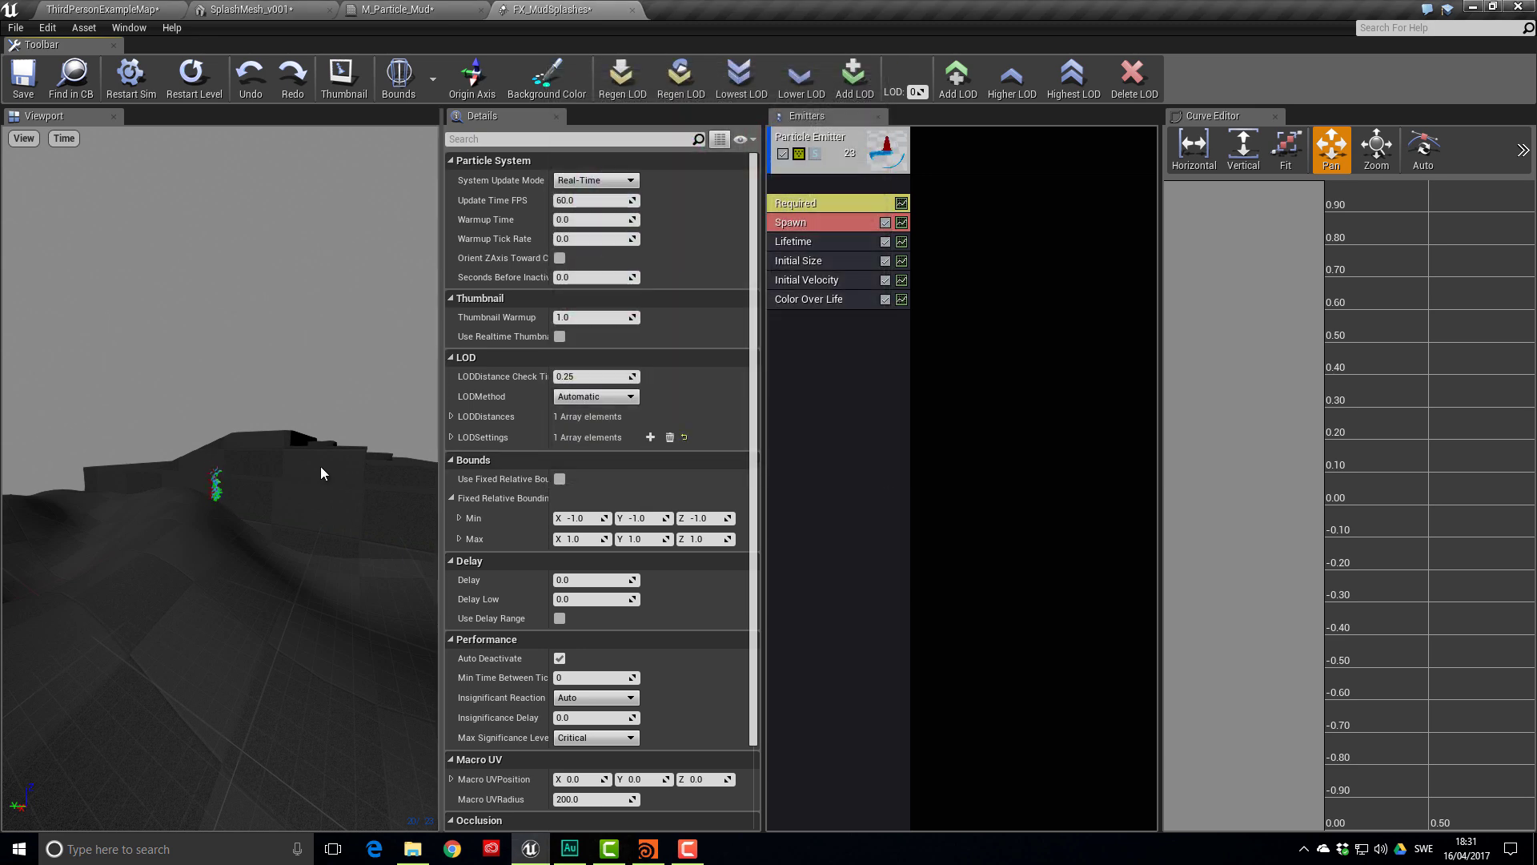
{"action": "left_click_drag", "start_coordinate": [364, 457], "coordinate": [364, 512]}
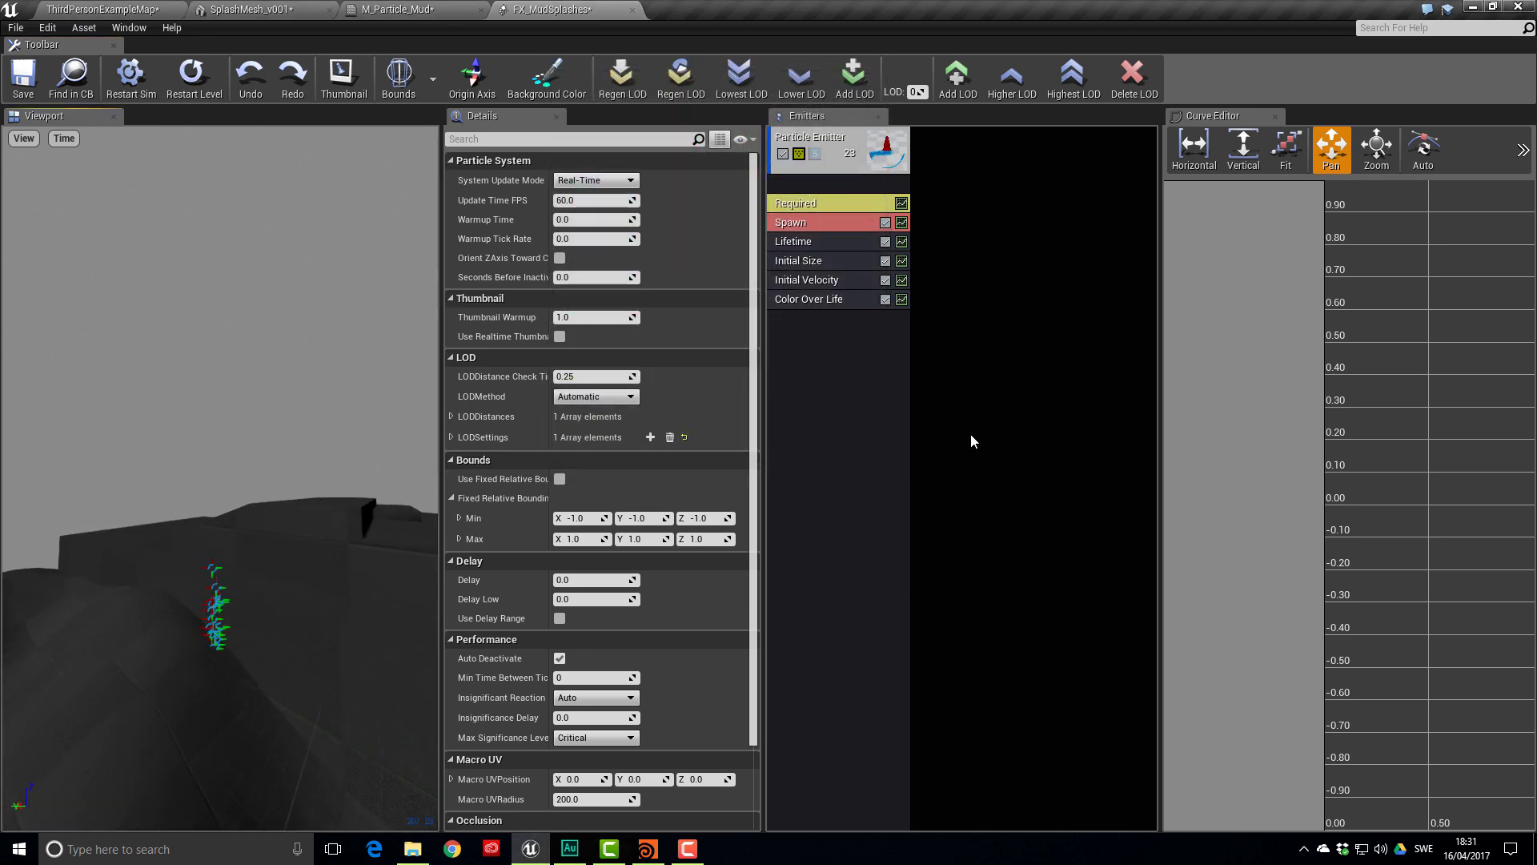
Add a Mesh Data type module to the particle emitter
{"action": "left_click", "coordinate": [832, 363]}
{"action": "right_click", "coordinate": [809, 348]}
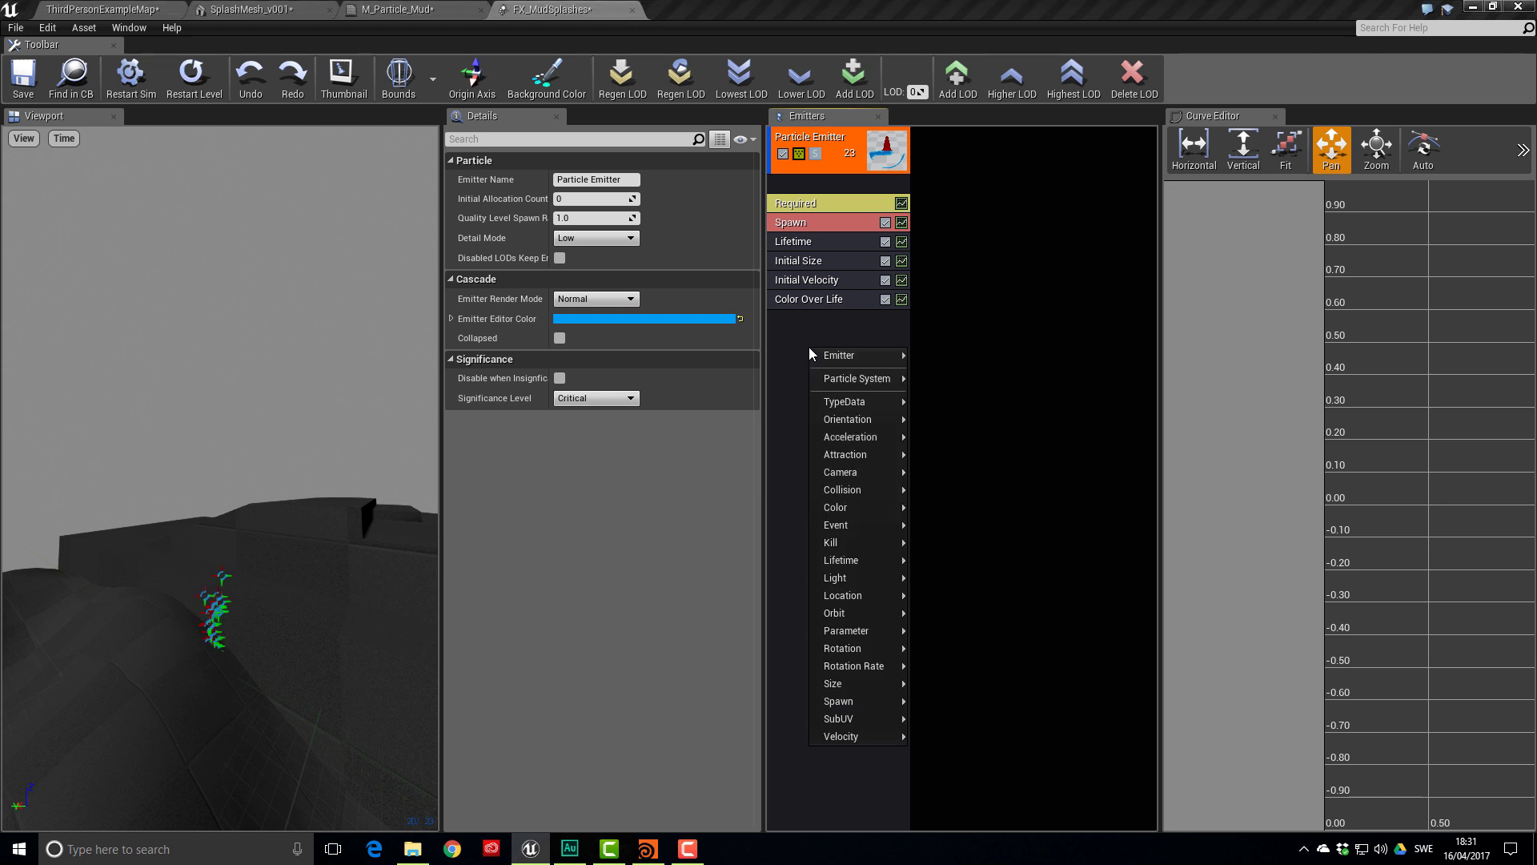
{"action": "mouse_move", "coordinate": [866, 394]}
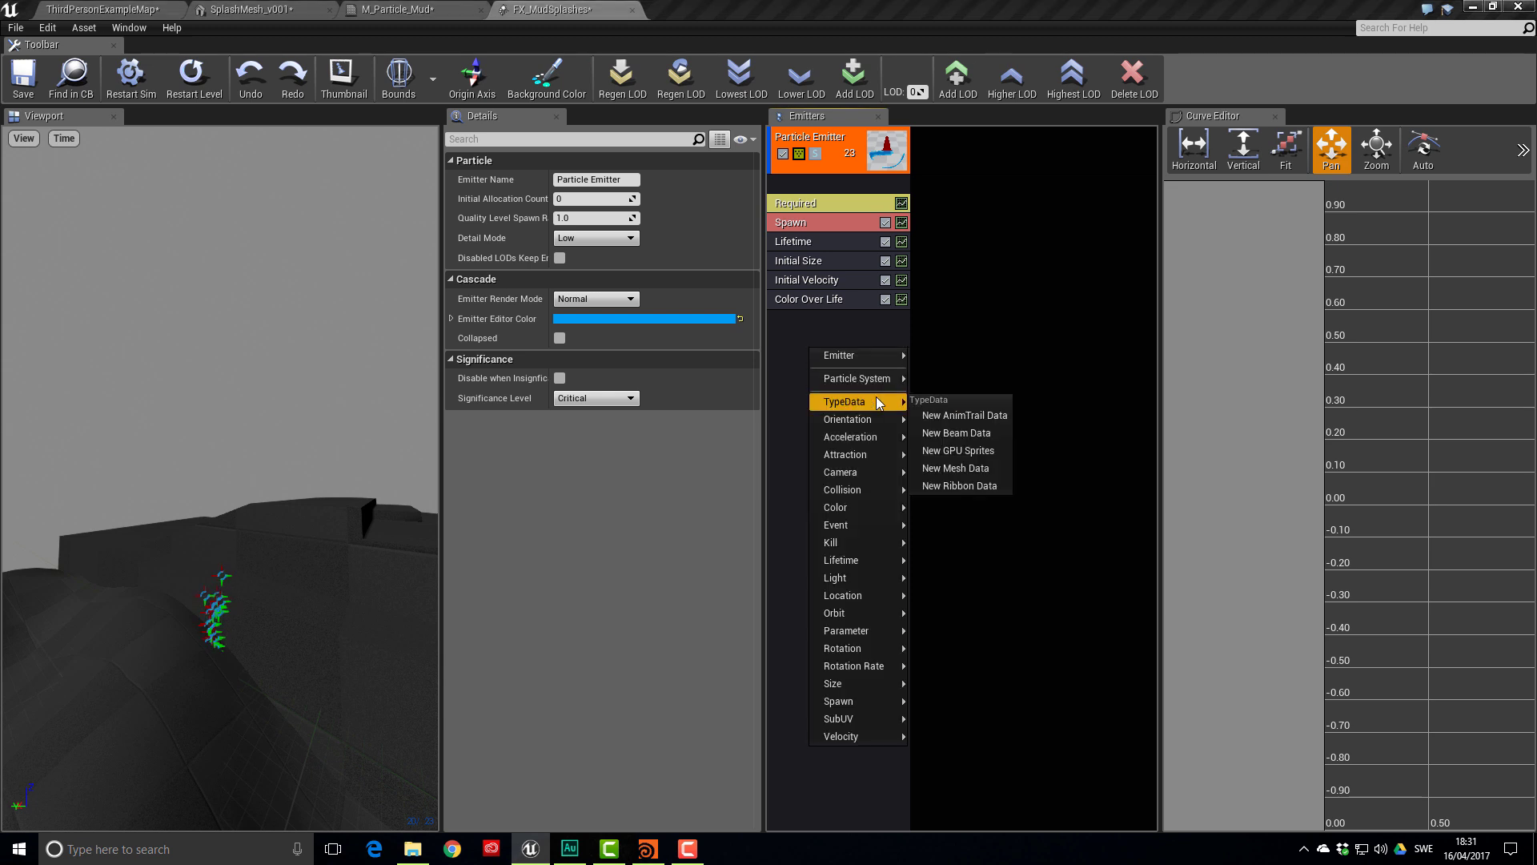
{"action": "left_click", "coordinate": [999, 467]}
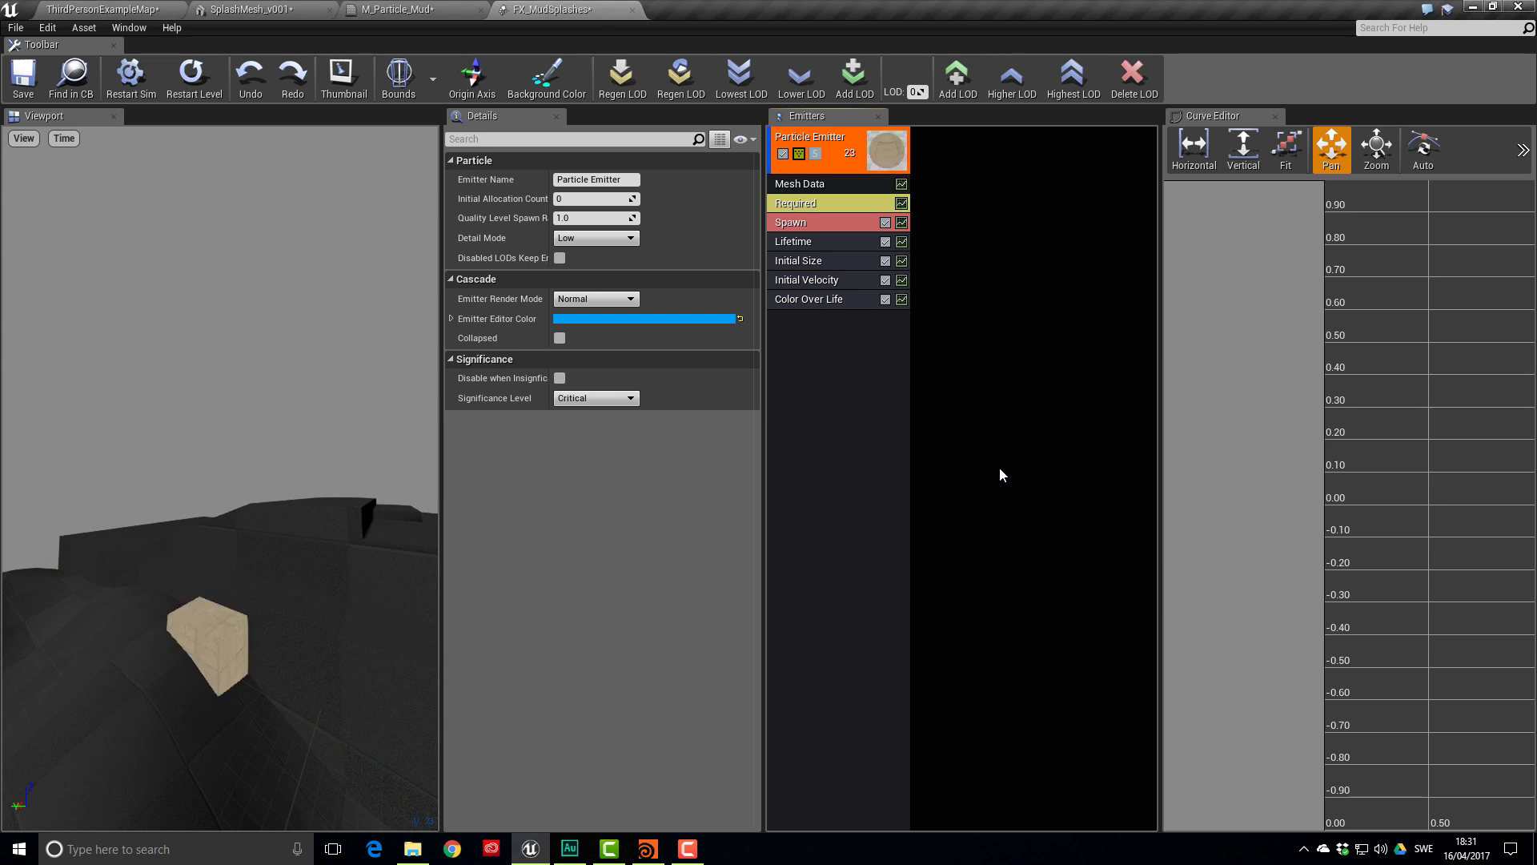
{"action": "left_click_drag", "start_coordinate": [326, 559], "coordinate": [364, 597]}
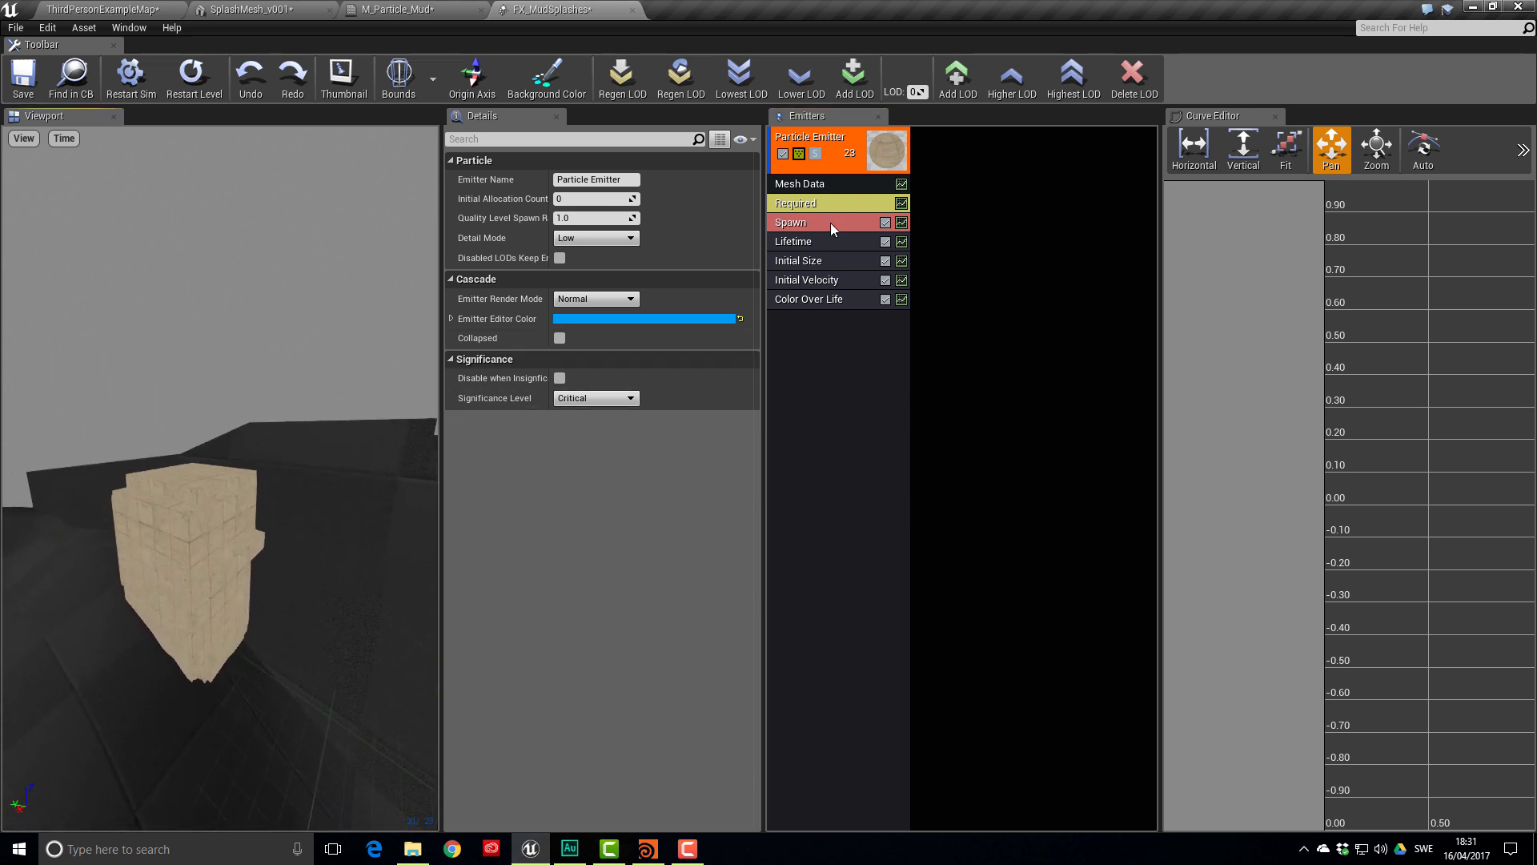
Assign SplashMesh_v001 from the Meshes folder as the mesh in the emitter's Mesh Data module
{"action": "left_click", "coordinate": [828, 184]}
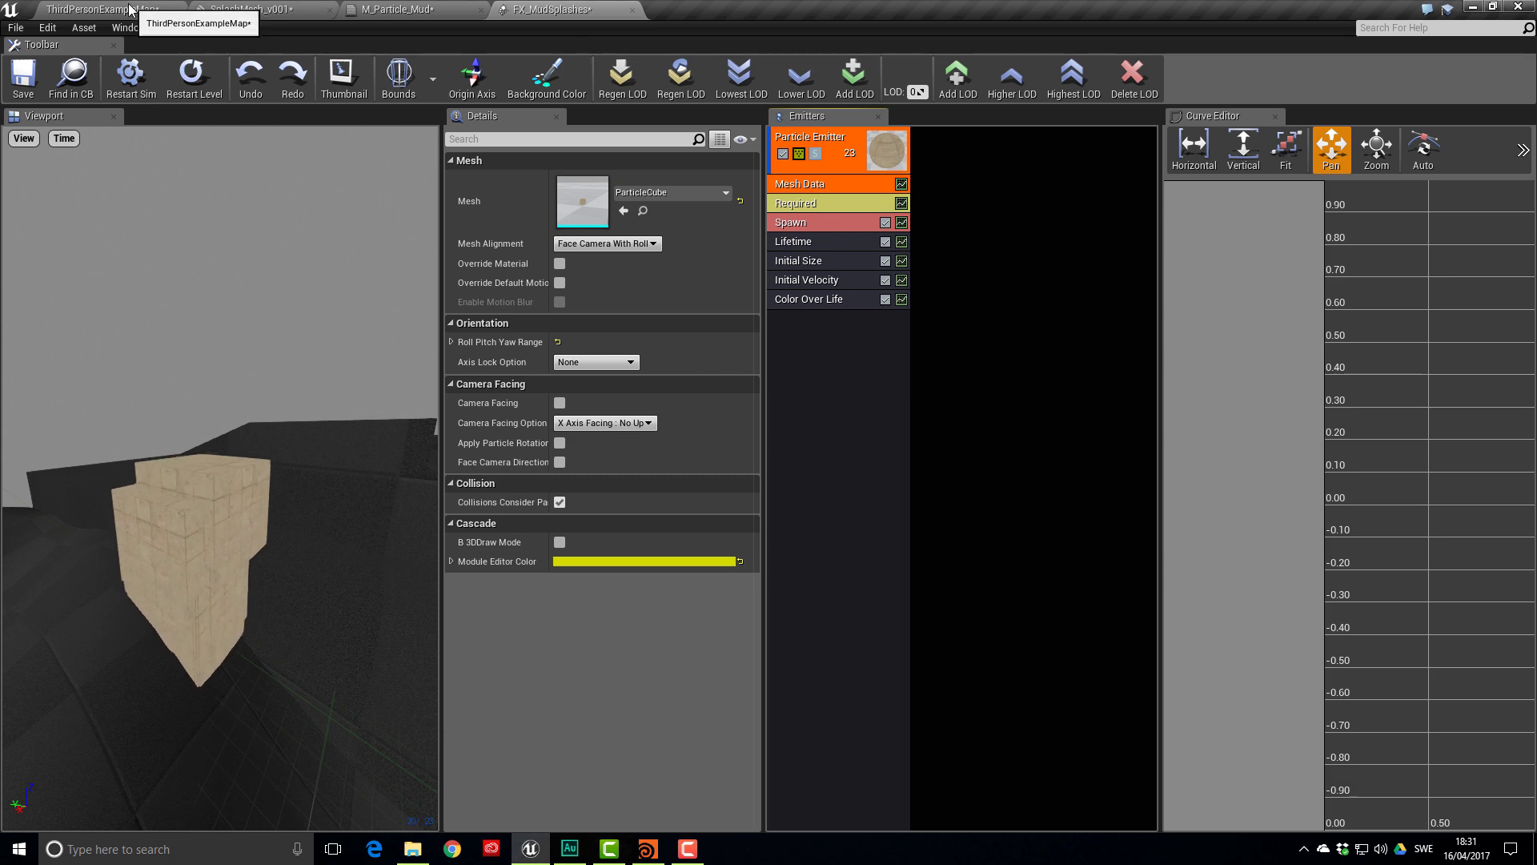
{"action": "left_click", "coordinate": [103, 10]}
{"action": "left_click", "coordinate": [461, 587]}
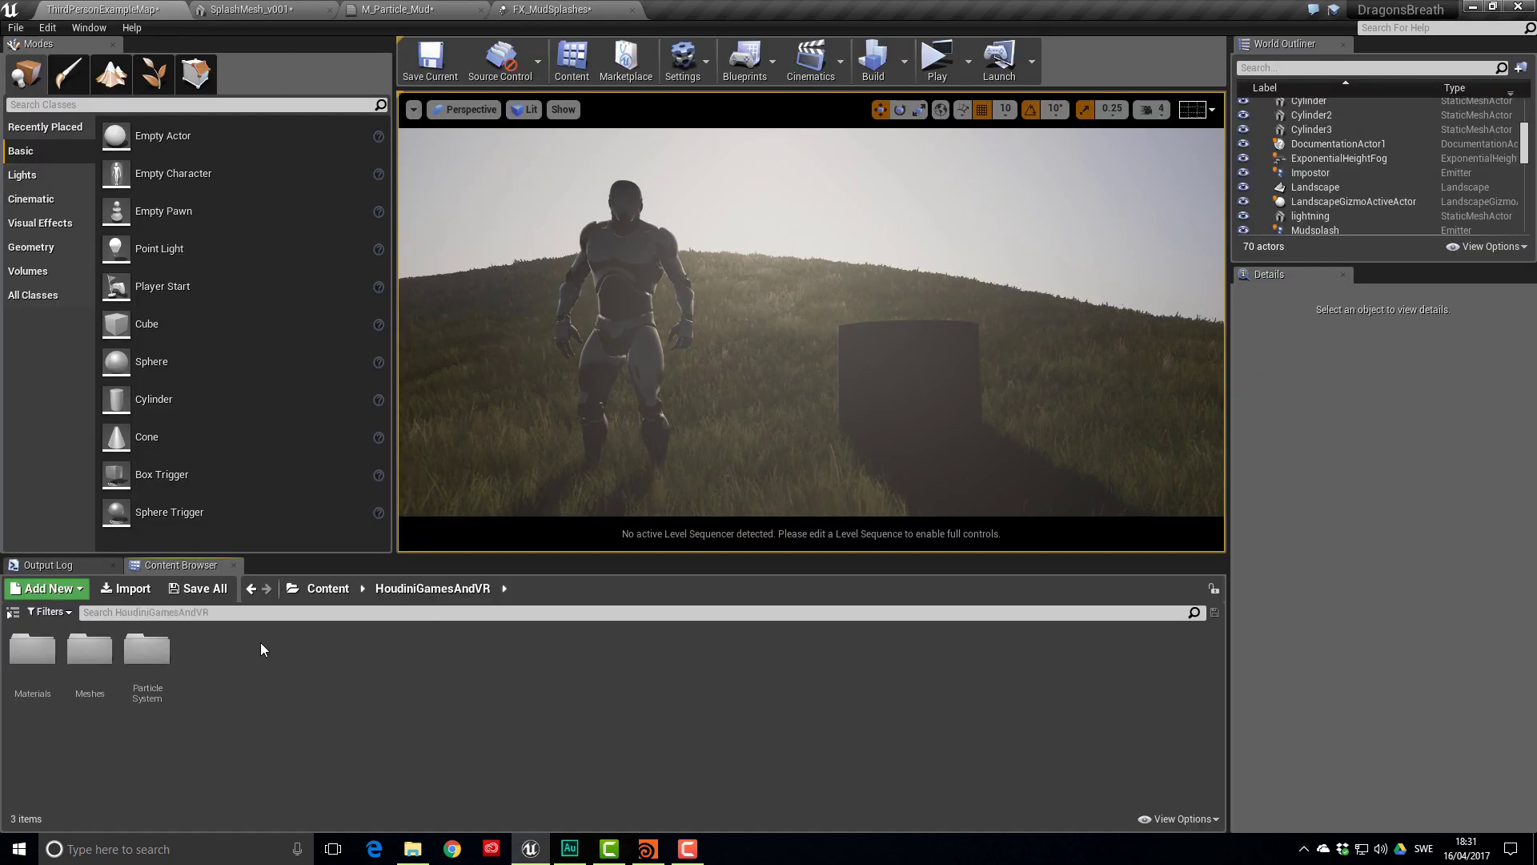
{"action": "double_click", "coordinate": [95, 650]}
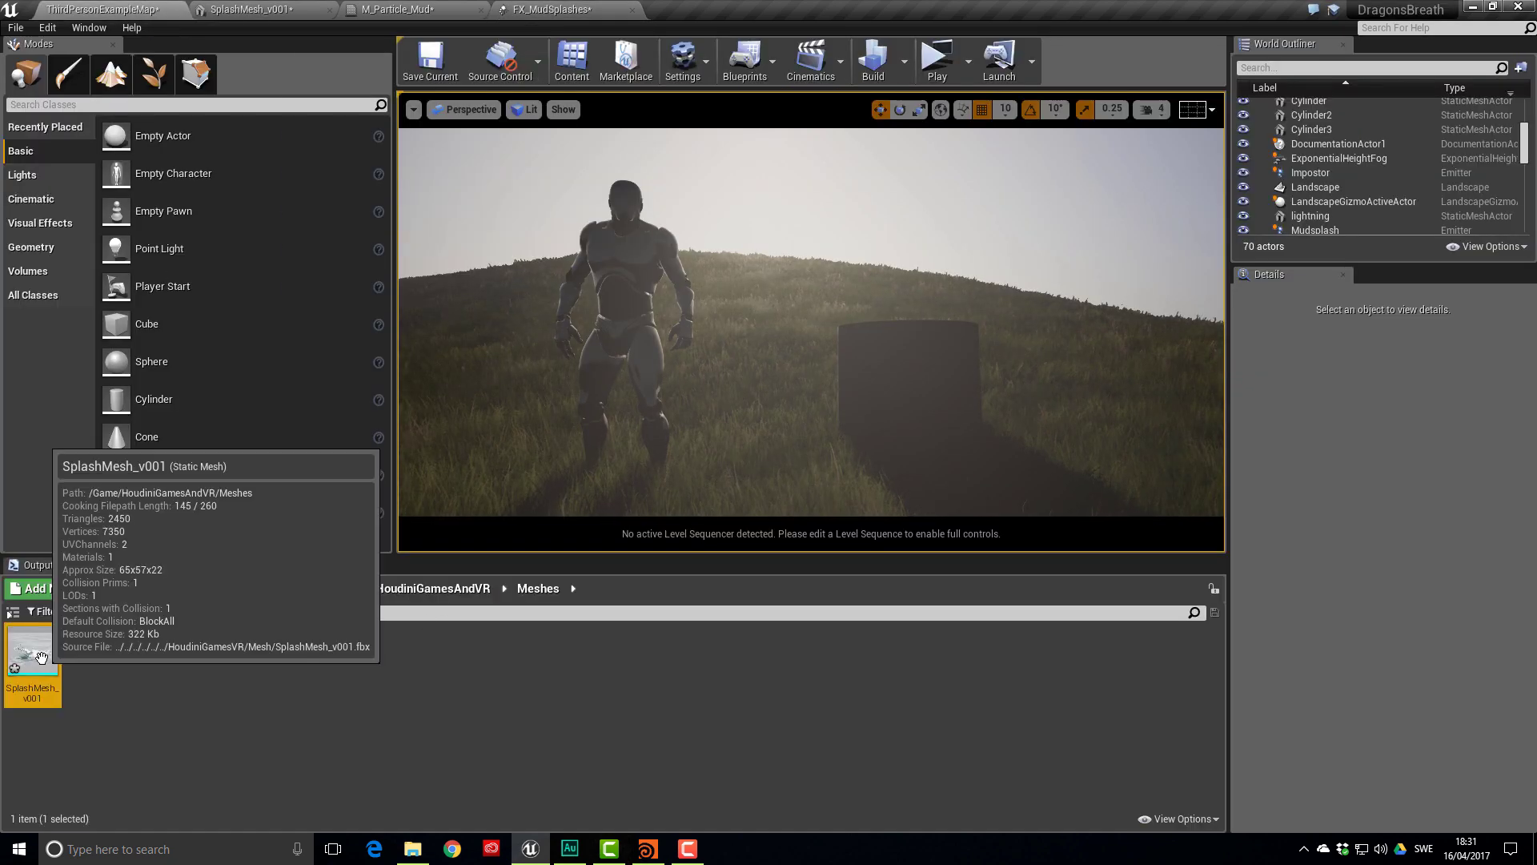
{"action": "left_click_drag", "start_coordinate": [32, 650], "coordinate": [351, 406]}
{"action": "left_click", "coordinate": [535, 10]}
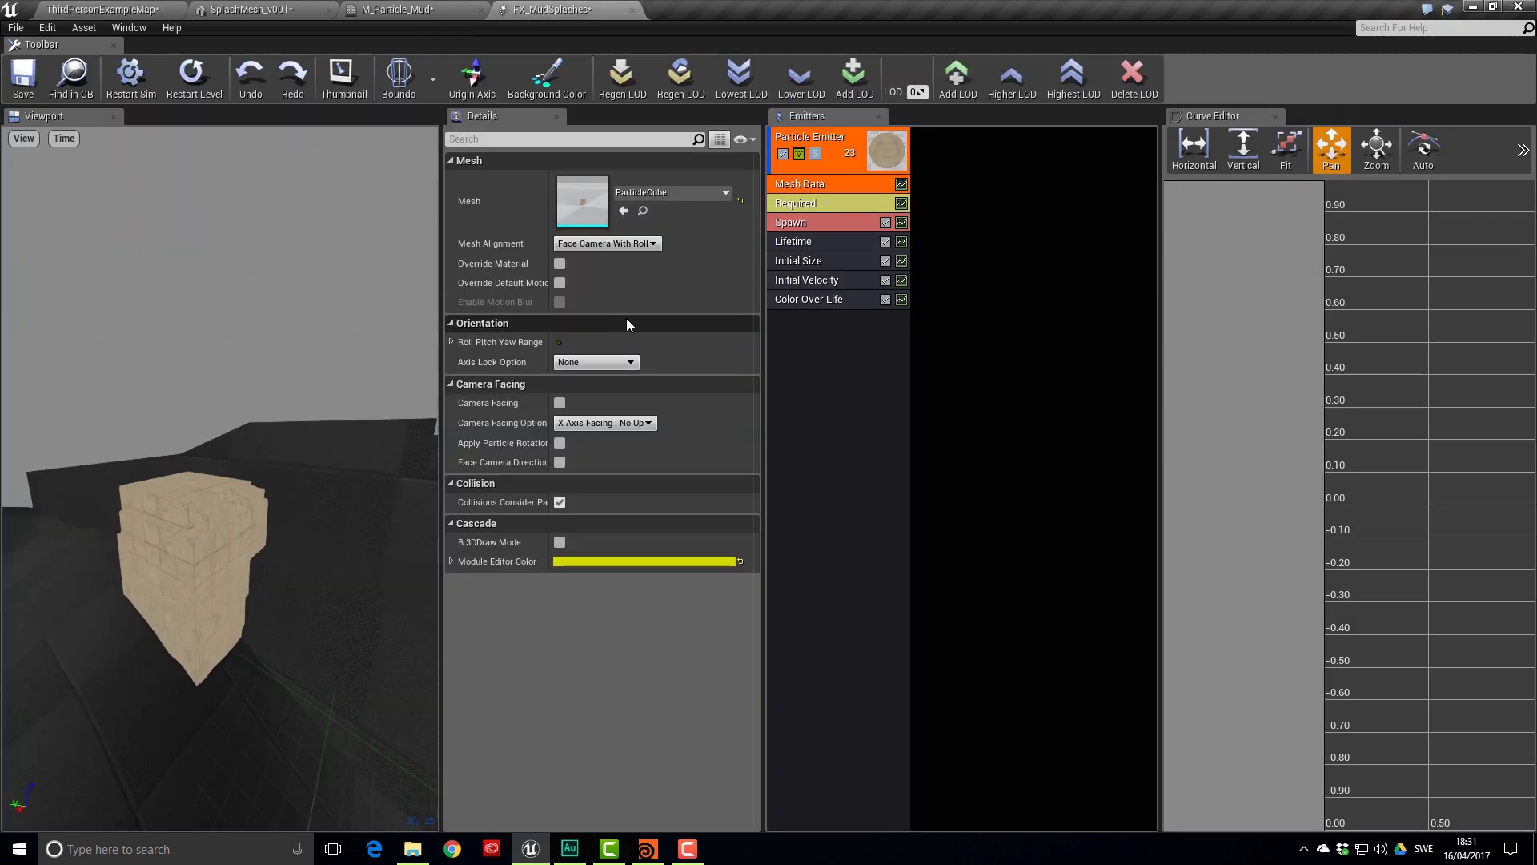
{"action": "left_click", "coordinate": [623, 211]}
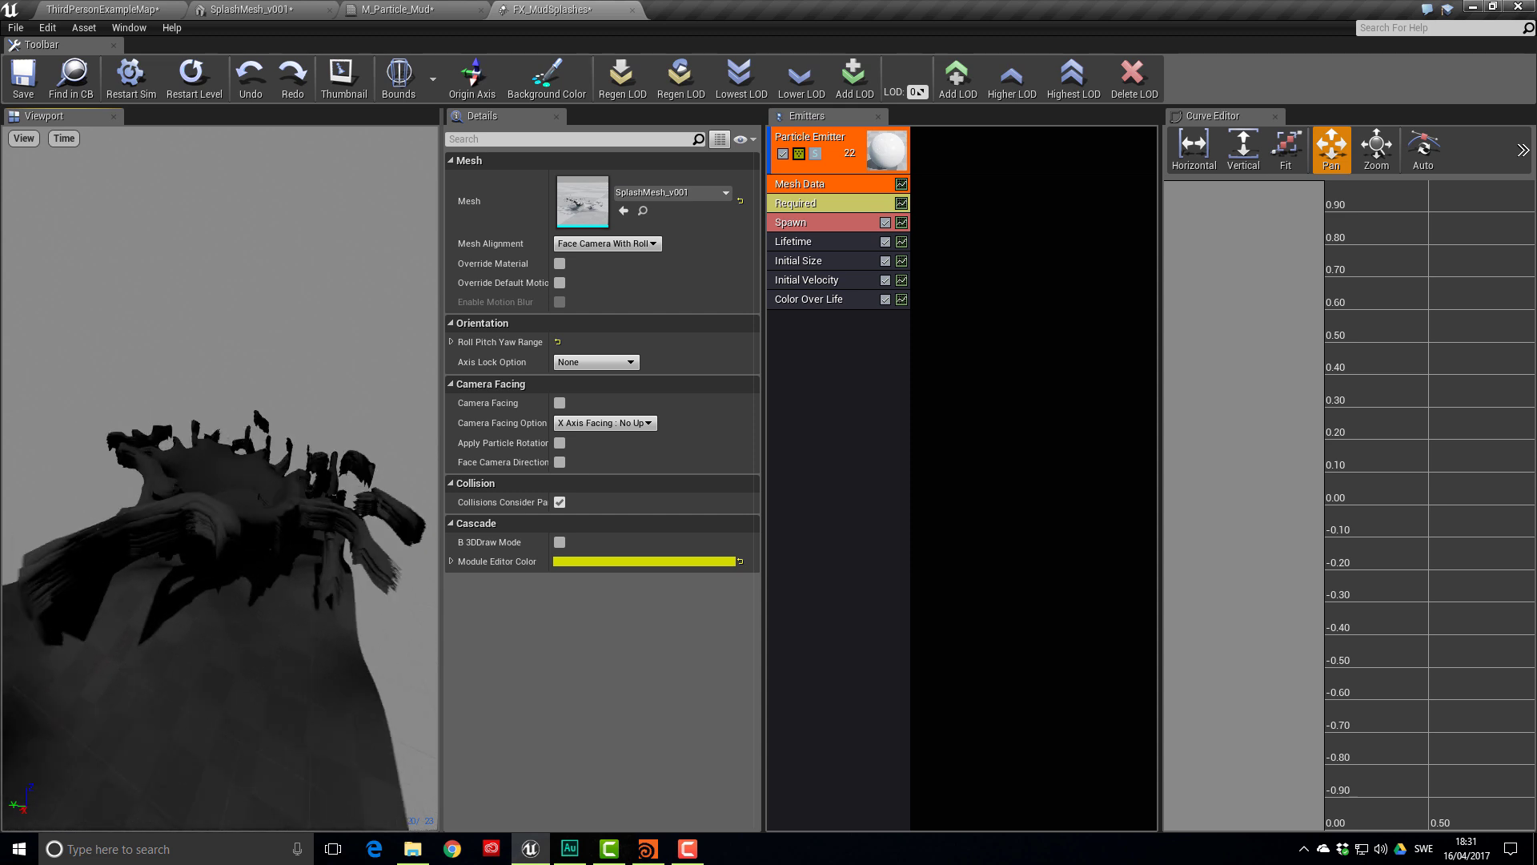
Set the Initial Size module's maximum start size to 1 on X, Y and Z
{"action": "left_click", "coordinate": [805, 261]}
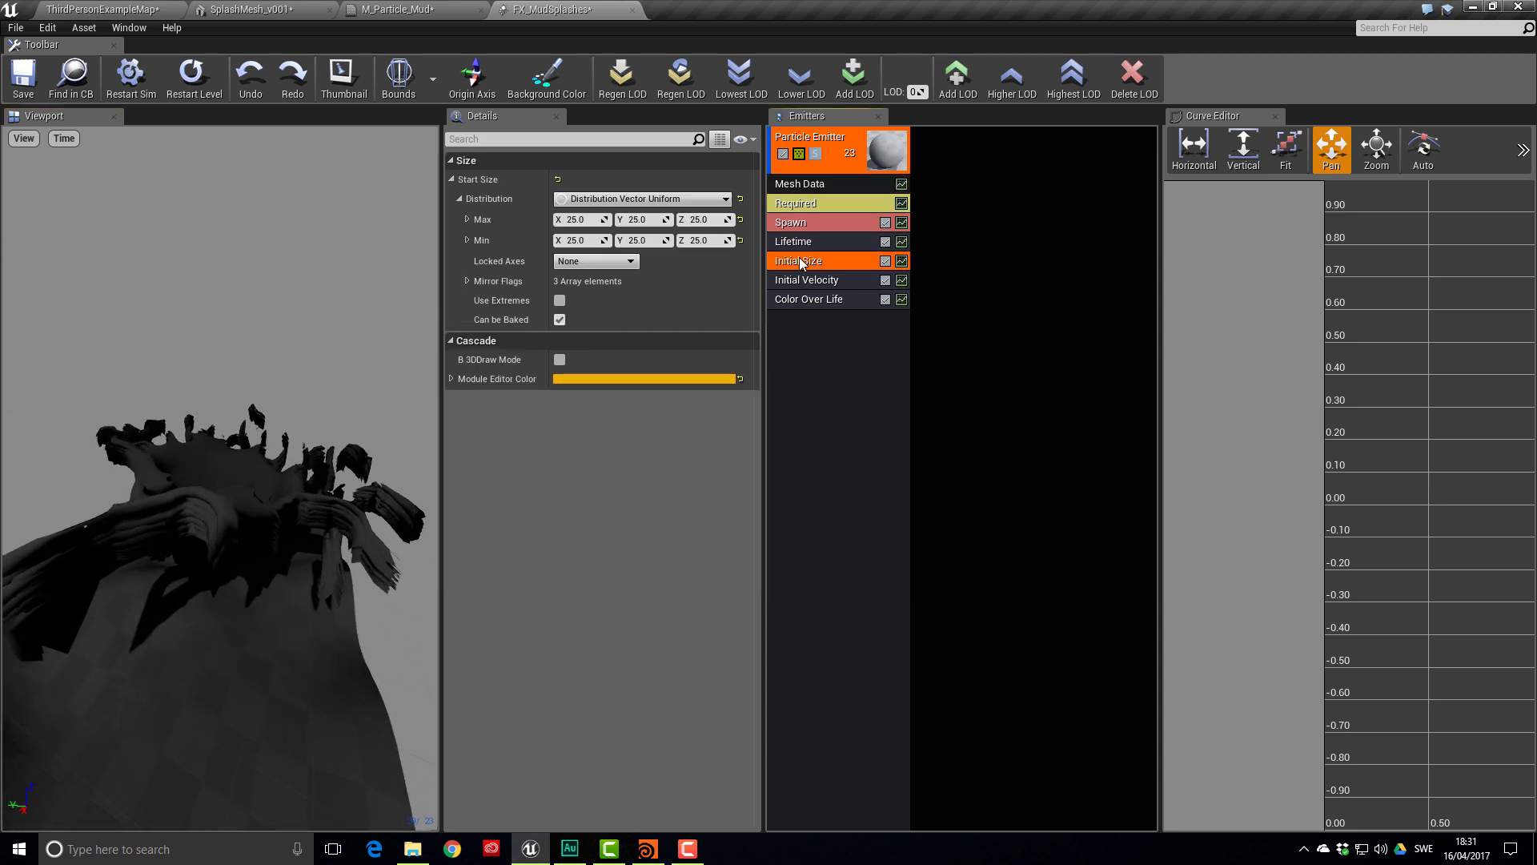
{"action": "left_click", "coordinate": [578, 221]}
{"action": "type", "text": "1"}
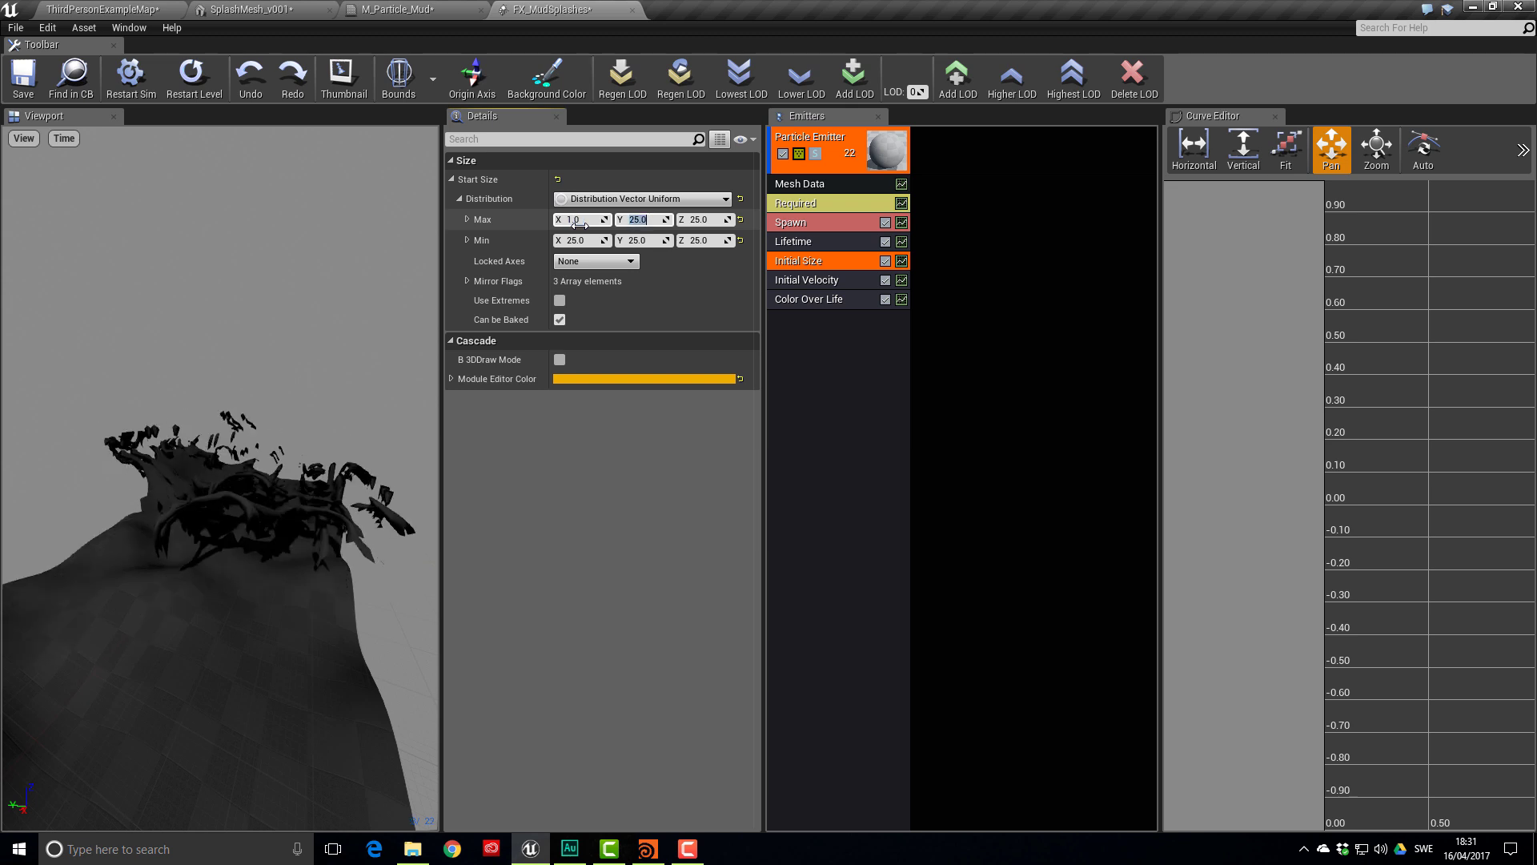
{"action": "key", "text": "Tab"}
{"action": "type", "text": "1"}
{"action": "key", "text": "Tab"}
{"action": "type", "text": "1"}
{"action": "key", "text": "Tab"}
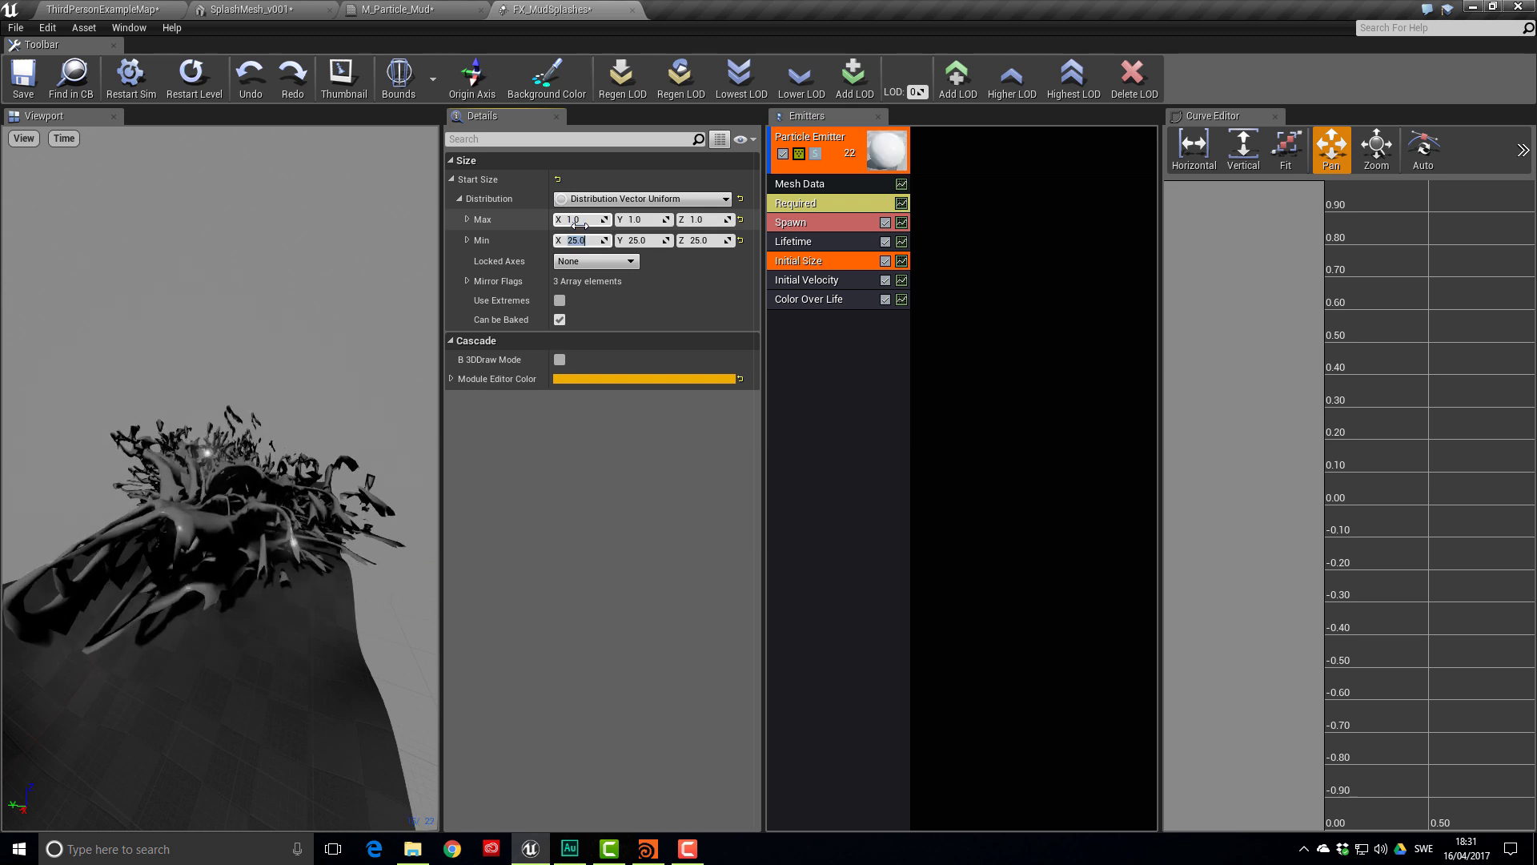
Set the Initial Size module's minimum start size to 2 on X and Y
{"action": "type", "text": "2"}
{"action": "key", "text": "Tab"}
{"action": "type", "text": "2"}
{"action": "key", "text": "Tab"}
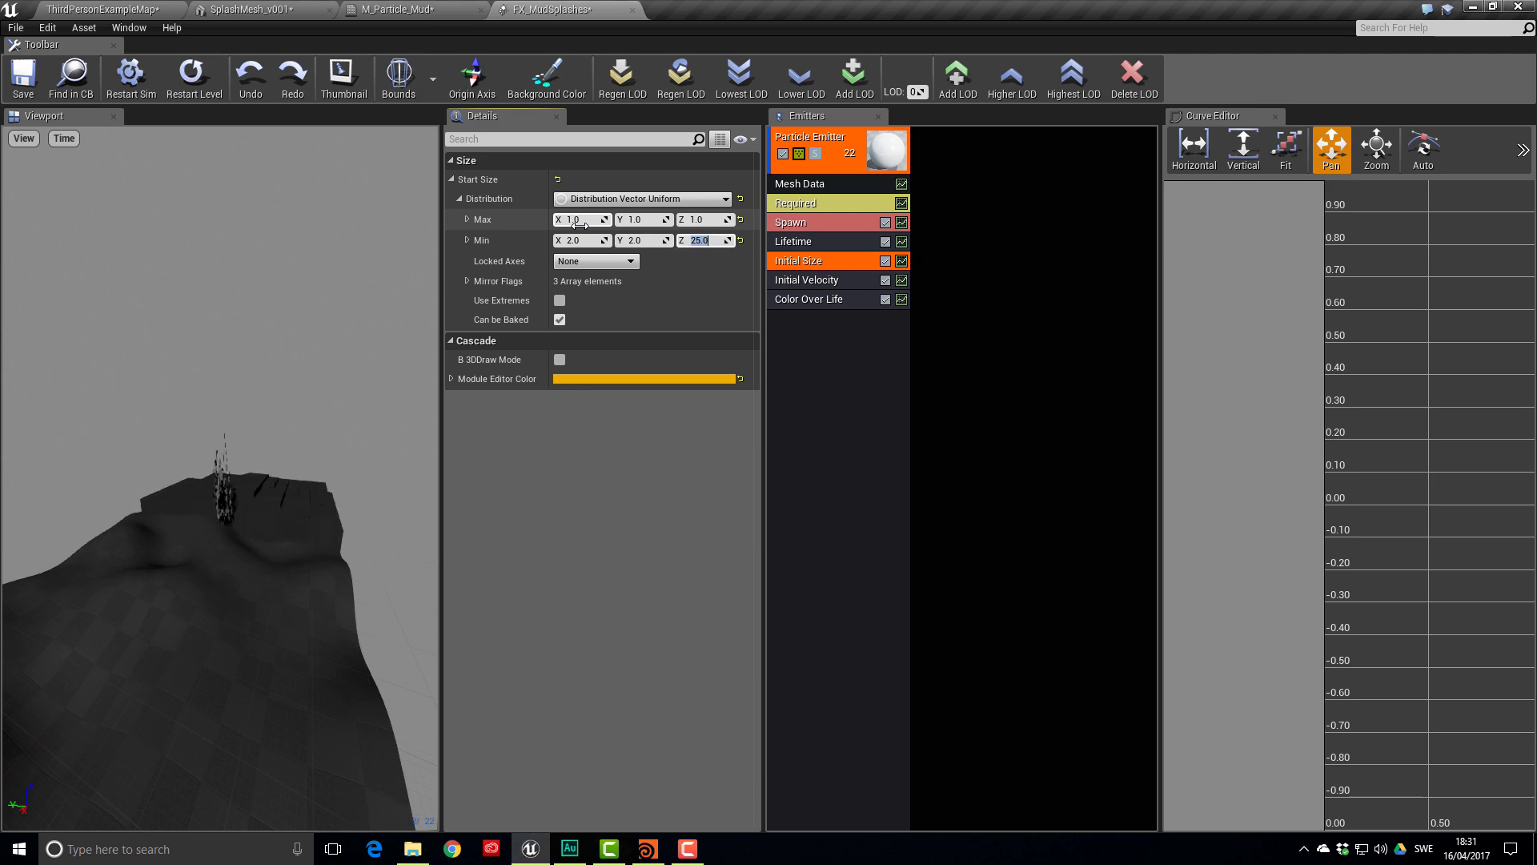
Disable the Initial Velocity module and set the emitter origin's Z to 25 in the Required module
{"action": "left_click_drag", "start_coordinate": [240, 481], "coordinate": [277, 463]}
{"action": "left_click", "coordinate": [884, 279]}
{"action": "left_click", "coordinate": [843, 205]}
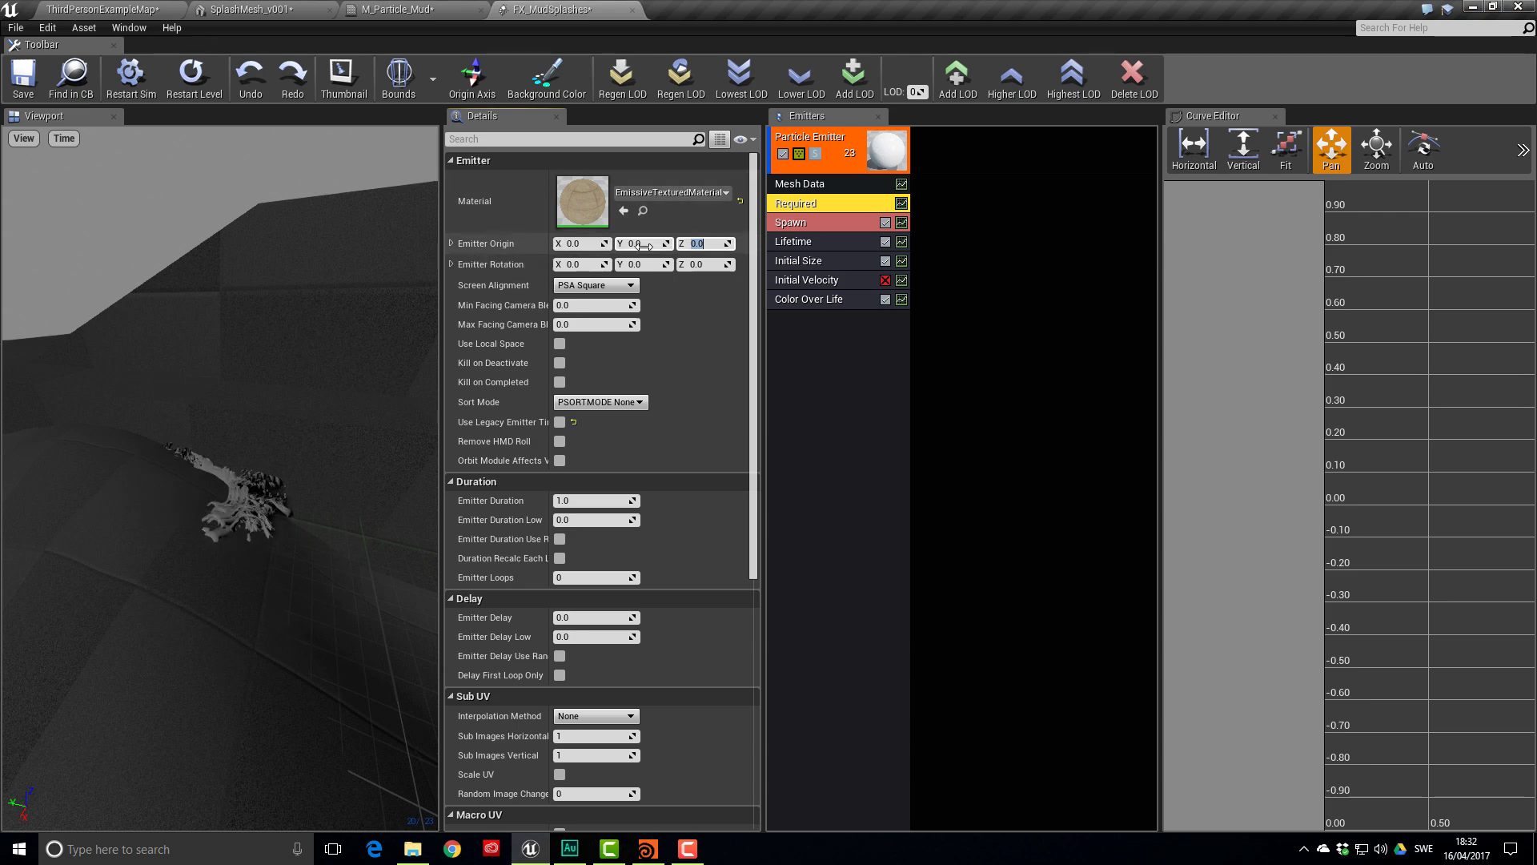
{"action": "type", "text": "25"}
{"action": "key", "text": "Return"}
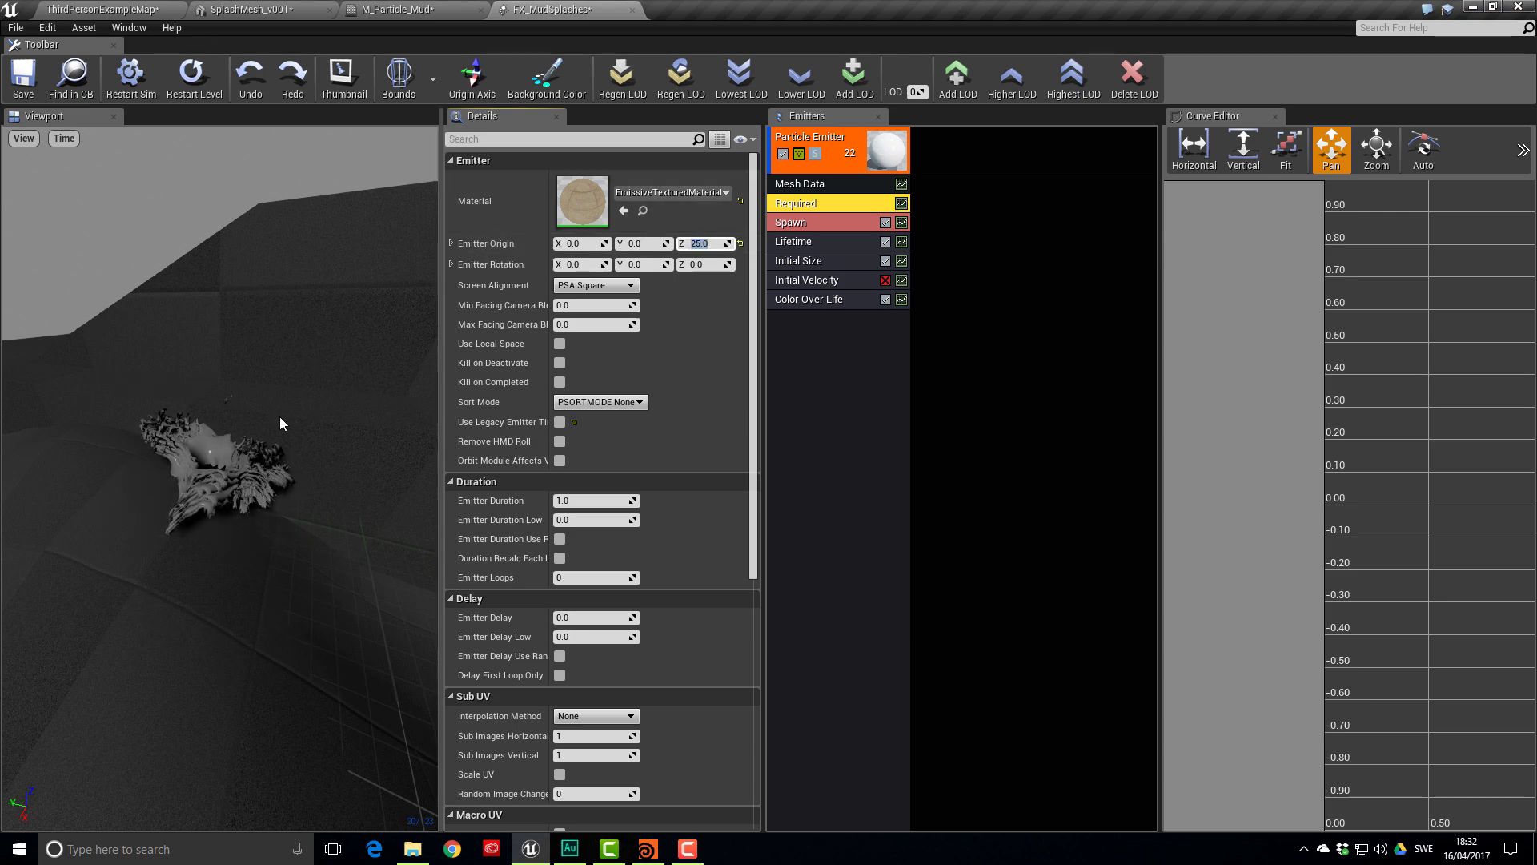
Add an Init Mesh Rotation module to the particle emitter
{"action": "right_click_drag", "start_coordinate": [280, 416], "coordinate": [281, 481]}
{"action": "mouse_move", "coordinate": [228, 460]}
{"action": "left_mouse_down"}
{"action": "mouse_move", "coordinate": [229, 536]}
{"action": "mouse_move", "coordinate": [228, 459]}
{"action": "left_mouse_up"}
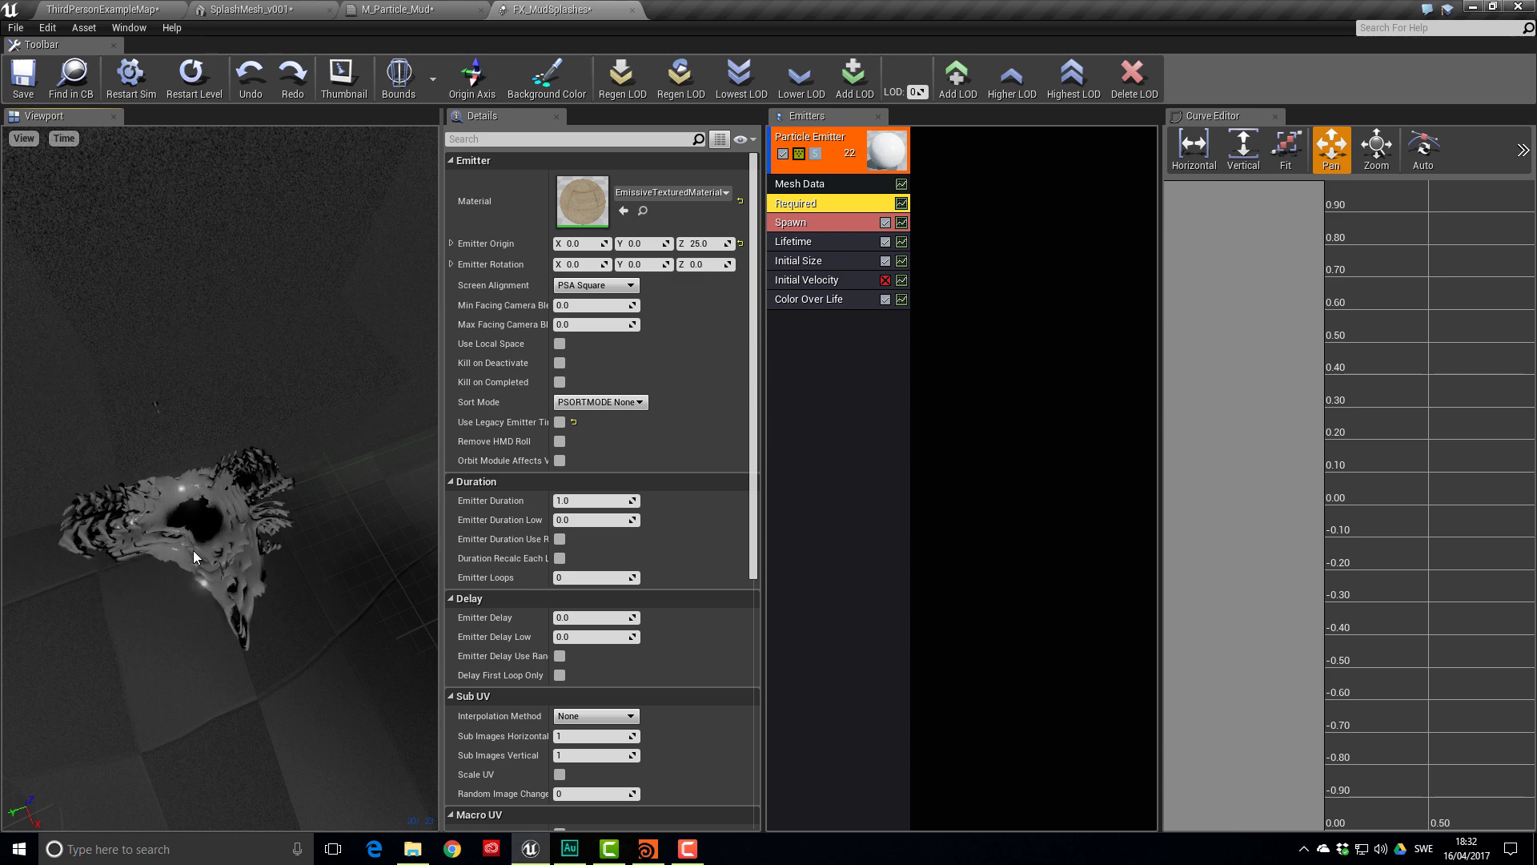
{"action": "left_click", "coordinate": [789, 353]}
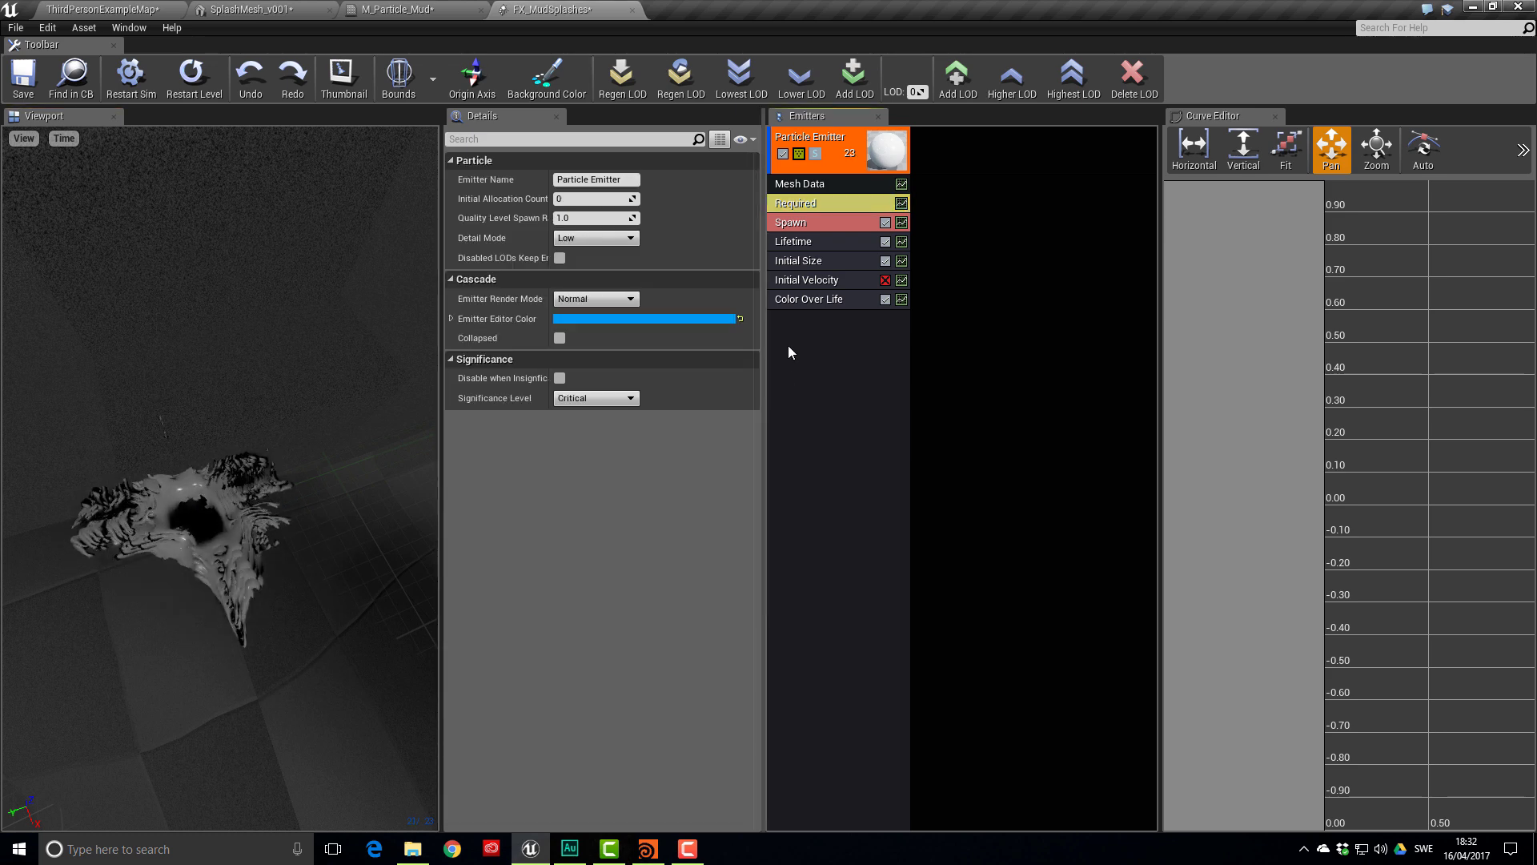
{"action": "right_click", "coordinate": [788, 344]}
{"action": "mouse_move", "coordinate": [848, 665]}
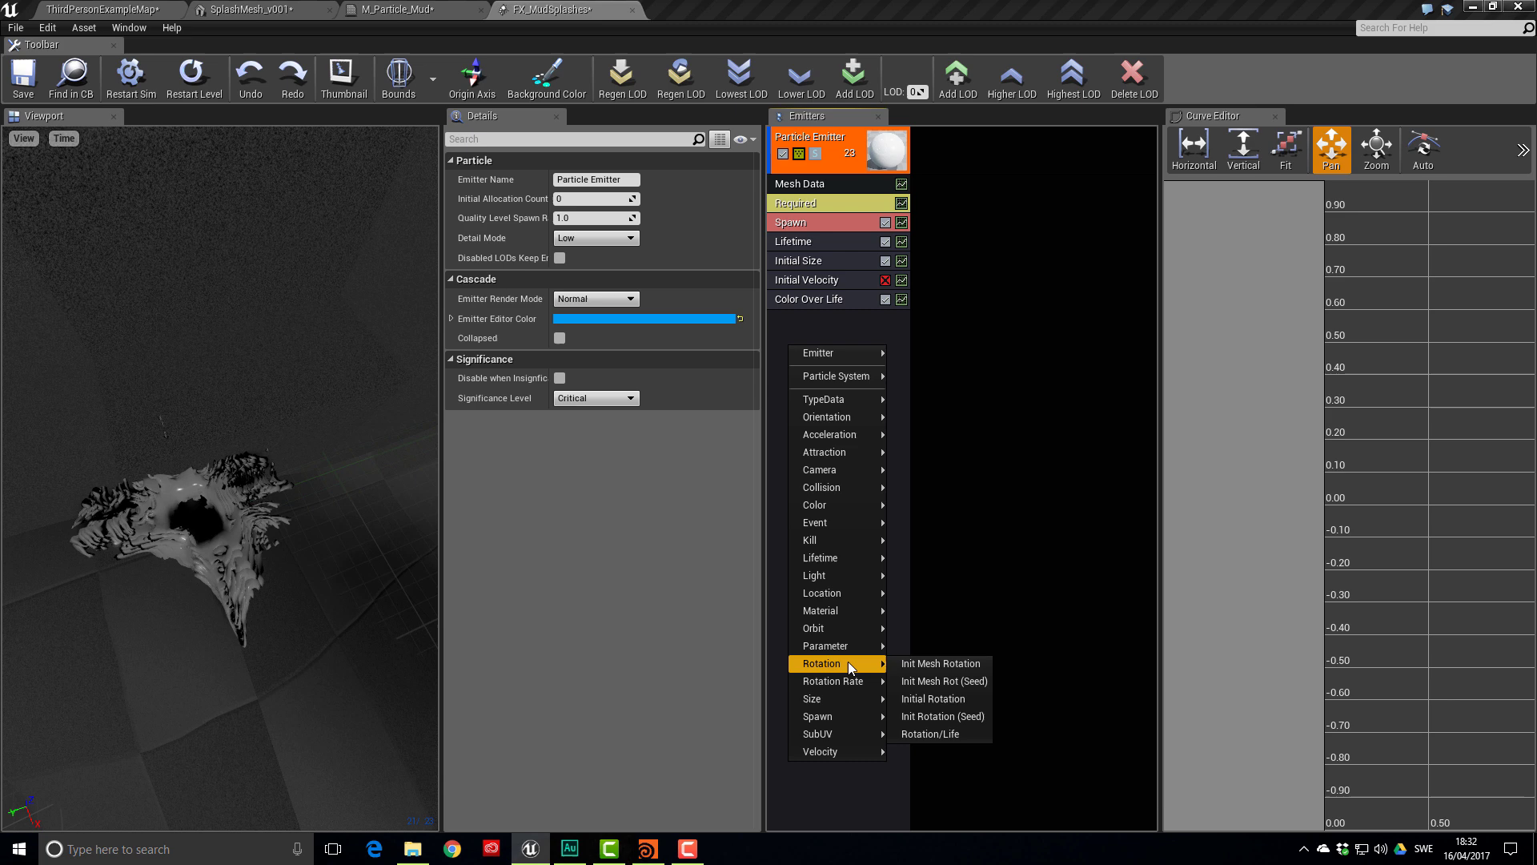
{"action": "left_click", "coordinate": [927, 663]}
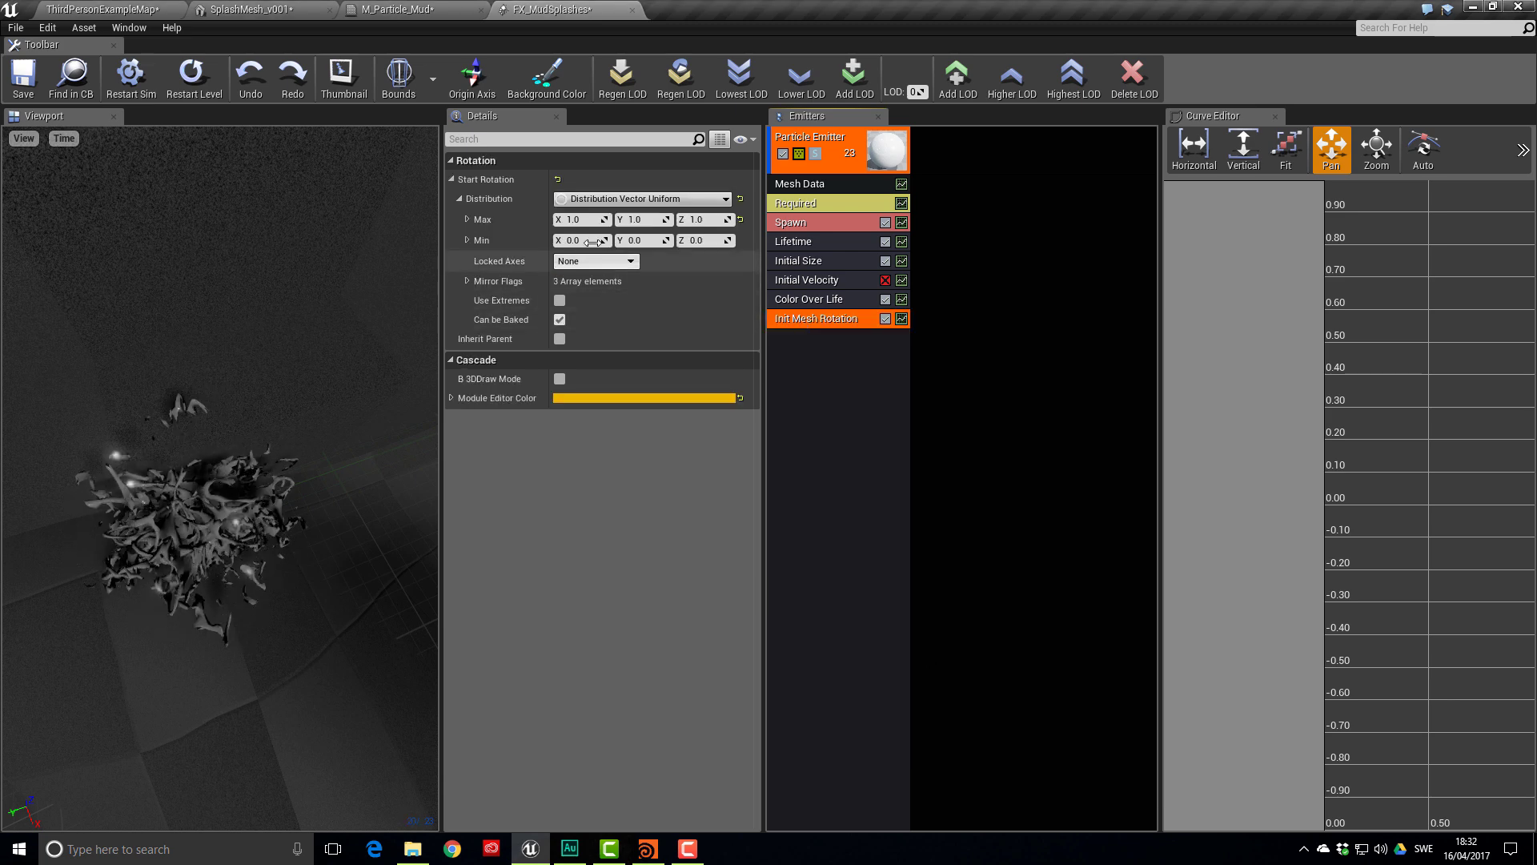
Set the maximum start rotation to 0 on X and Y so the splashes rotate only around Z
{"action": "left_click", "coordinate": [573, 219]}
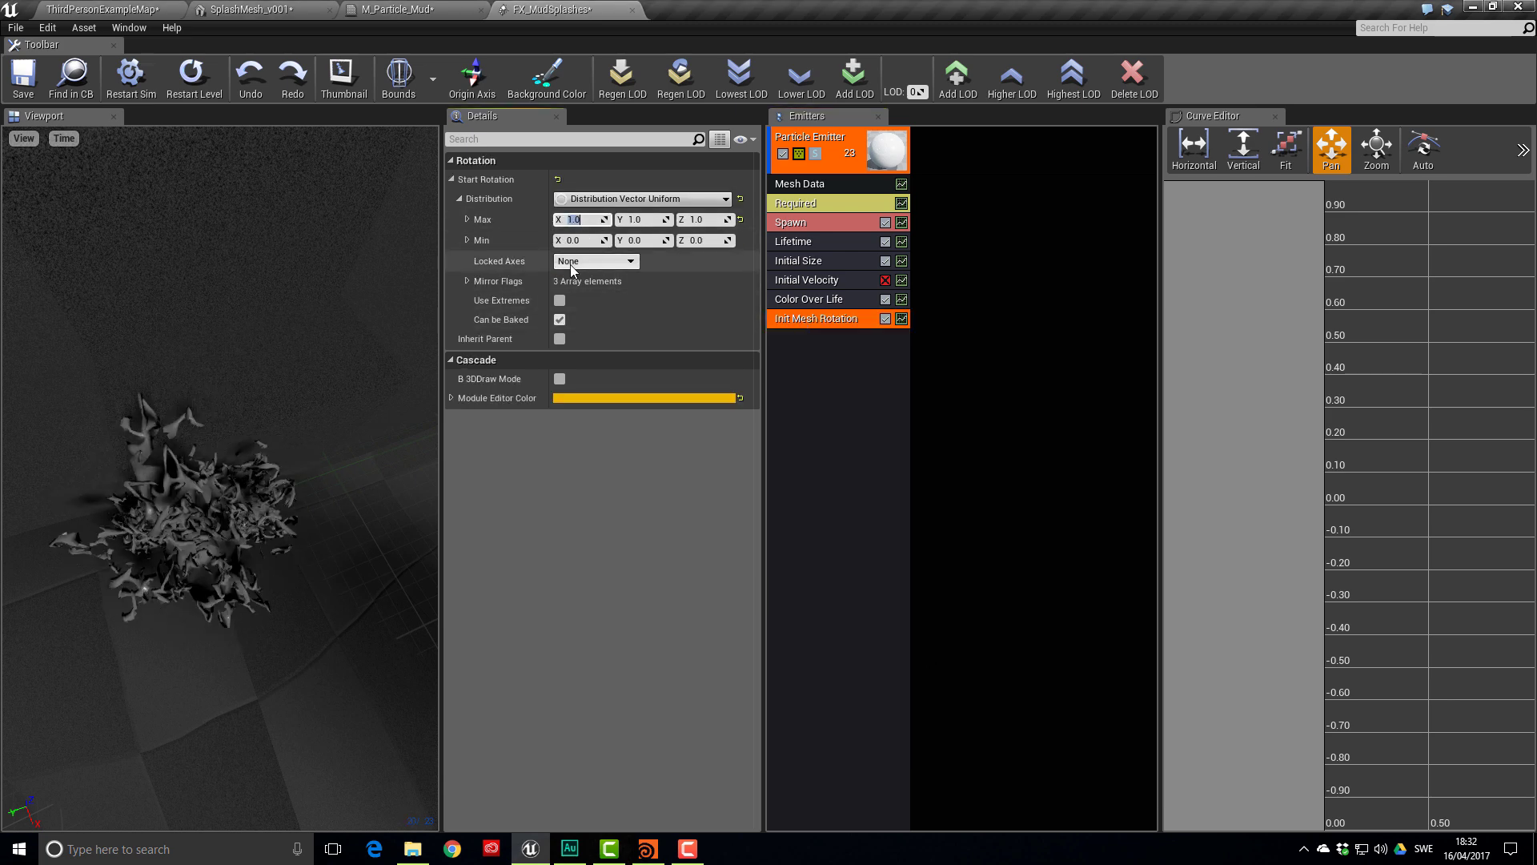
{"action": "type", "text": "0"}
{"action": "key", "text": "Tab"}
{"action": "type", "text": "0"}
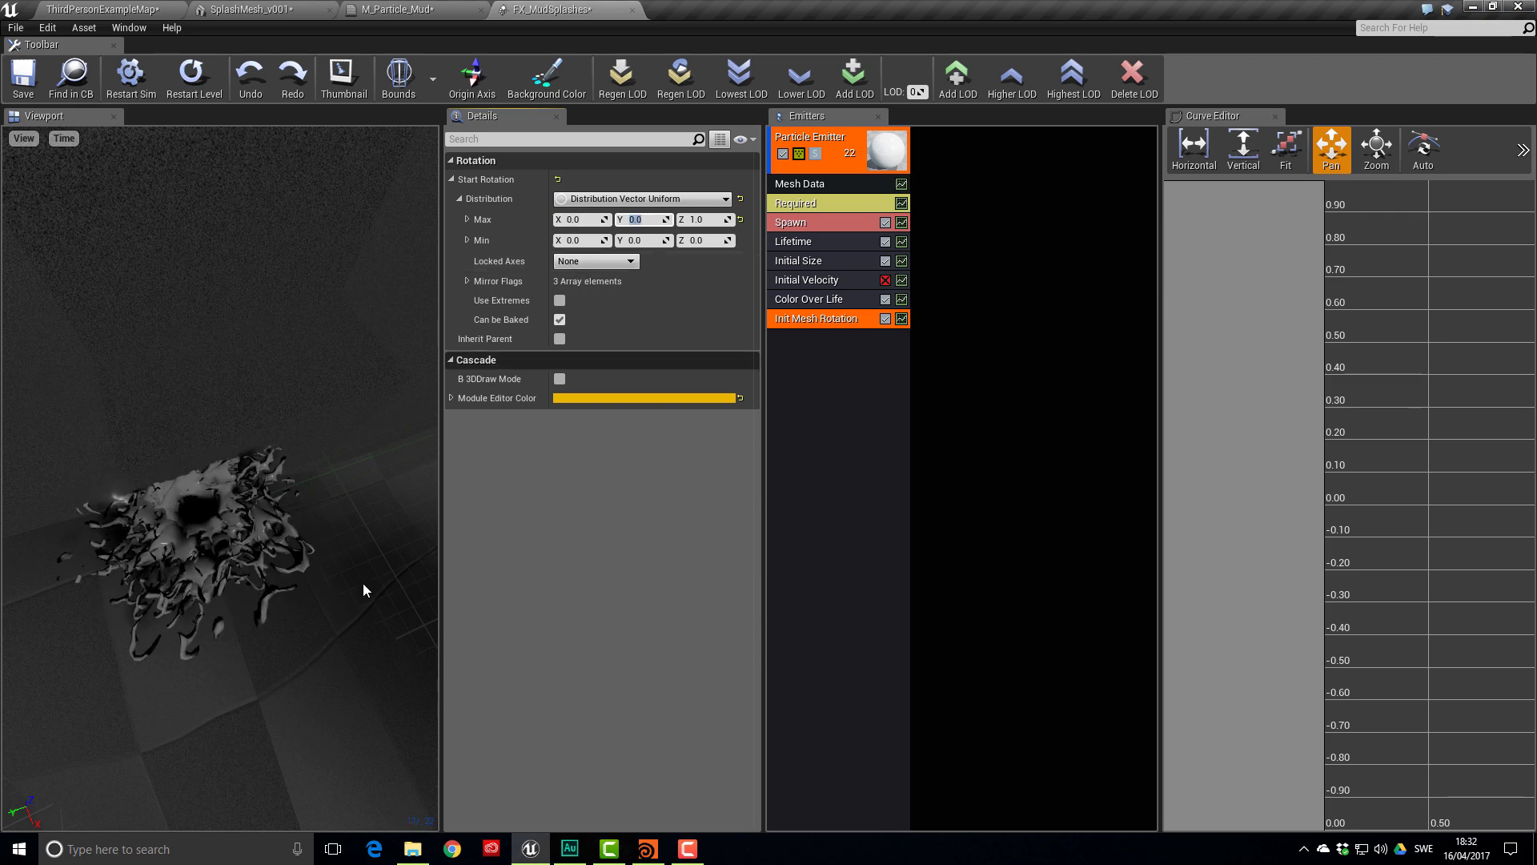
{"action": "left_click_drag", "start_coordinate": [213, 507], "coordinate": [308, 568]}
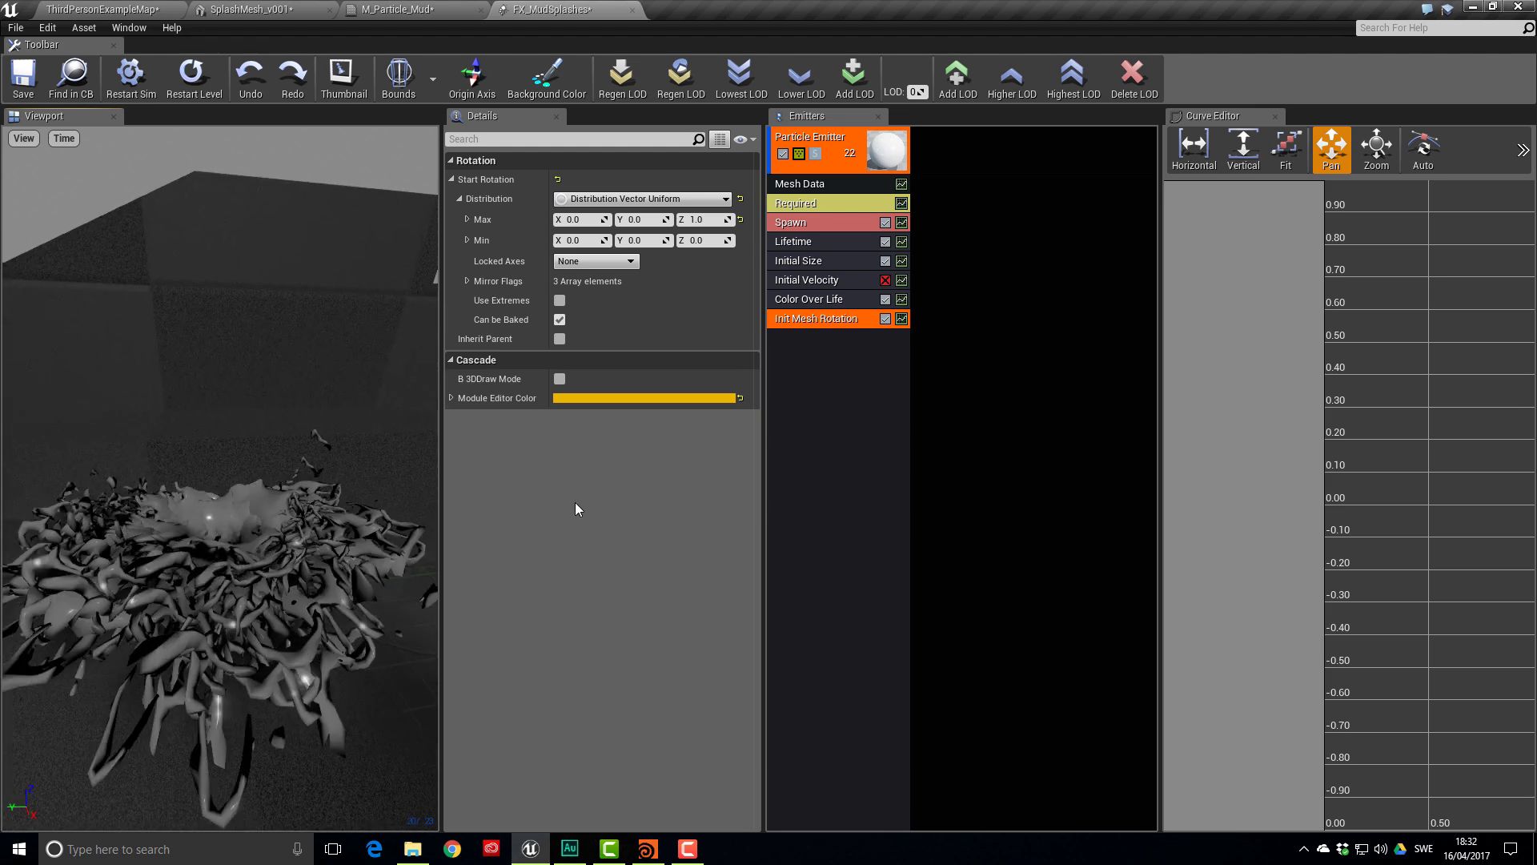
Set the emitter duration to 10 in the Required module
{"action": "left_click", "coordinate": [824, 205]}
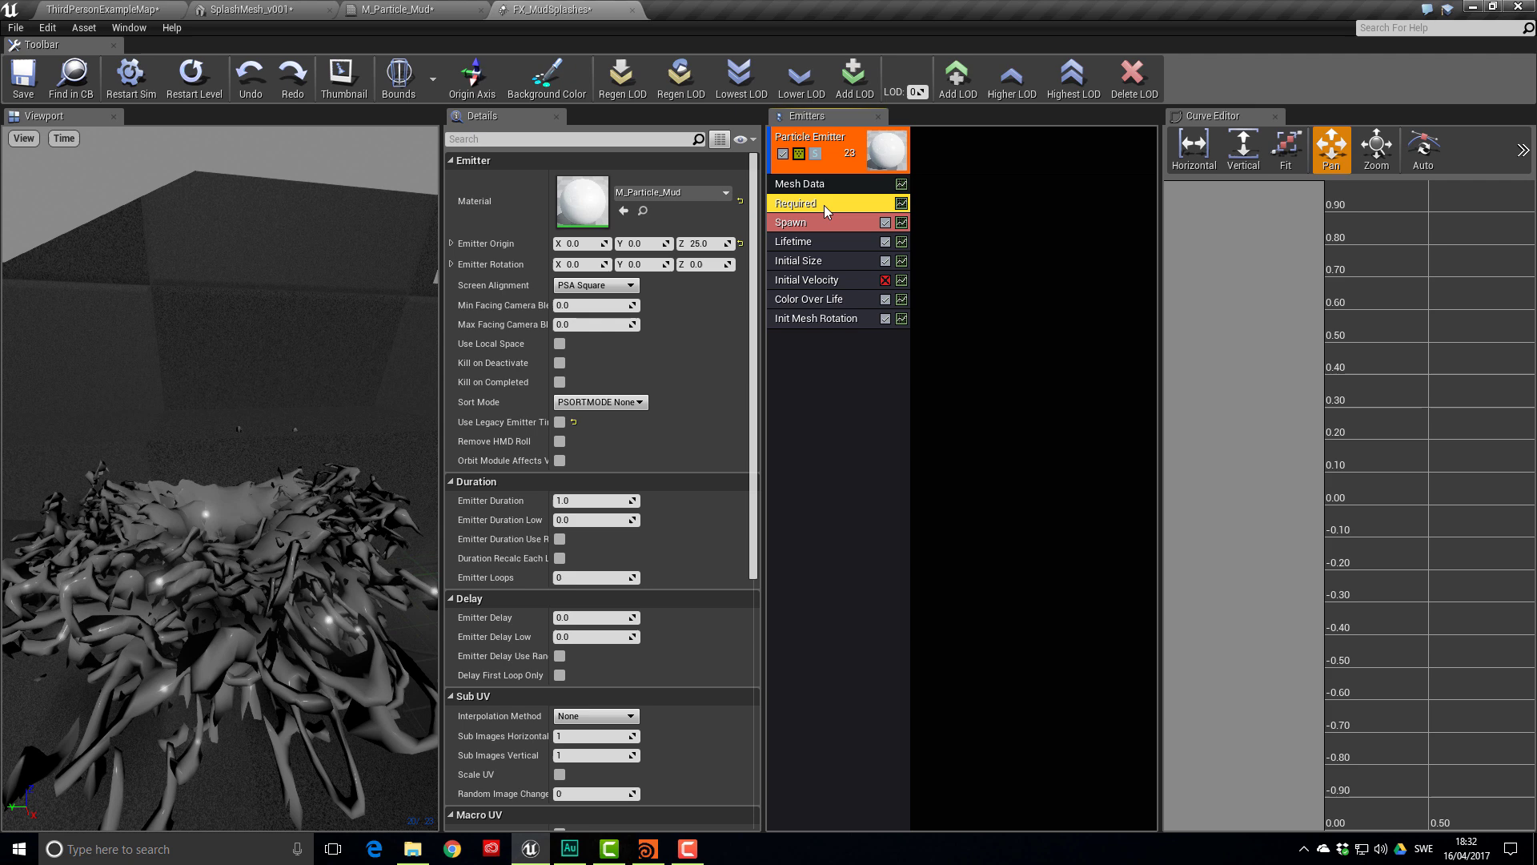
{"action": "left_click", "coordinate": [595, 500]}
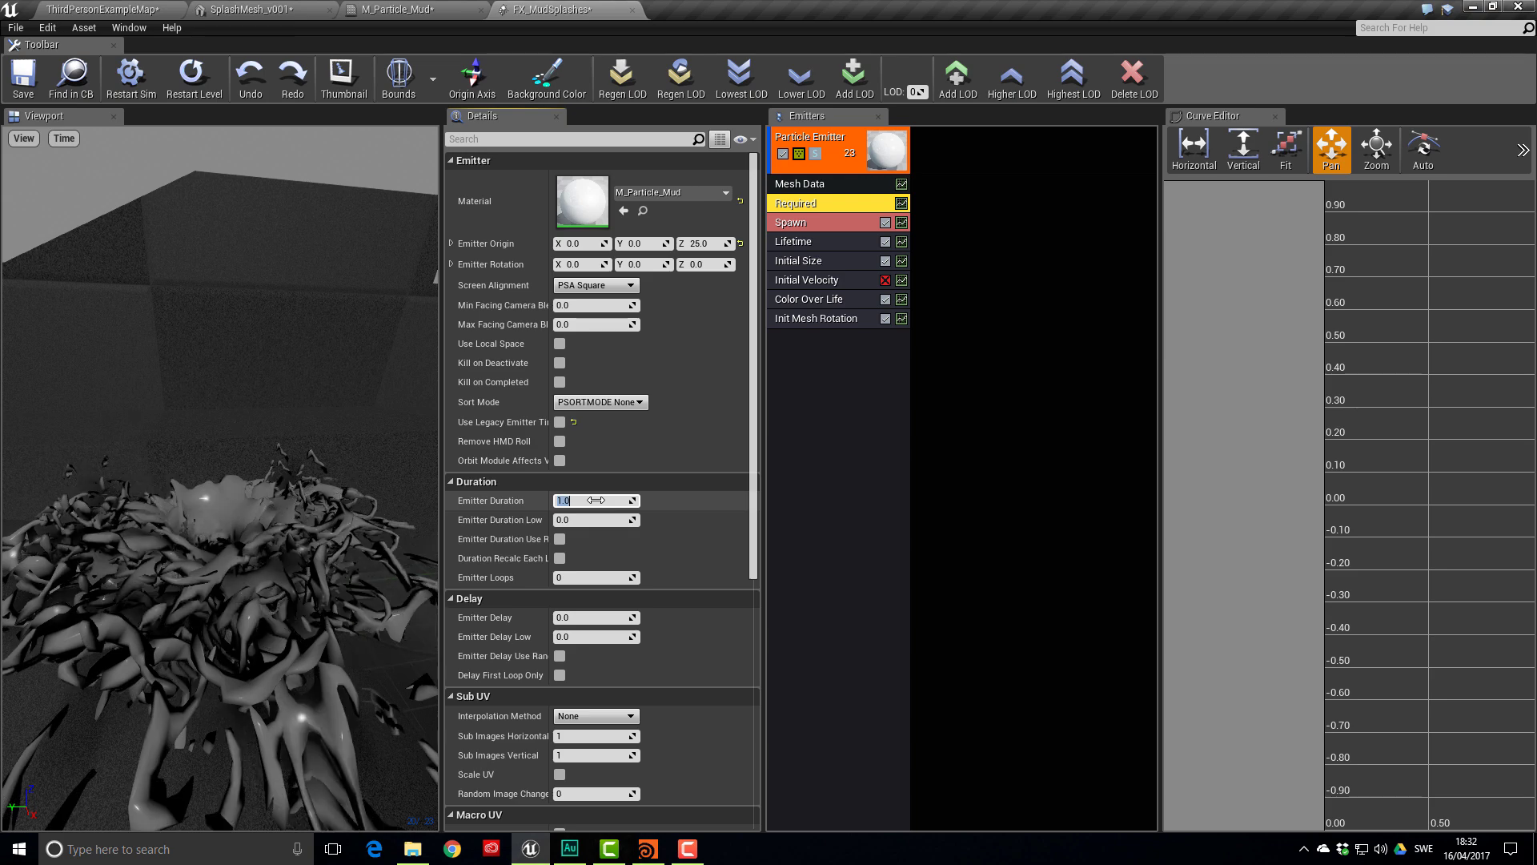
{"action": "type", "text": "10"}
{"action": "key", "text": "Return"}
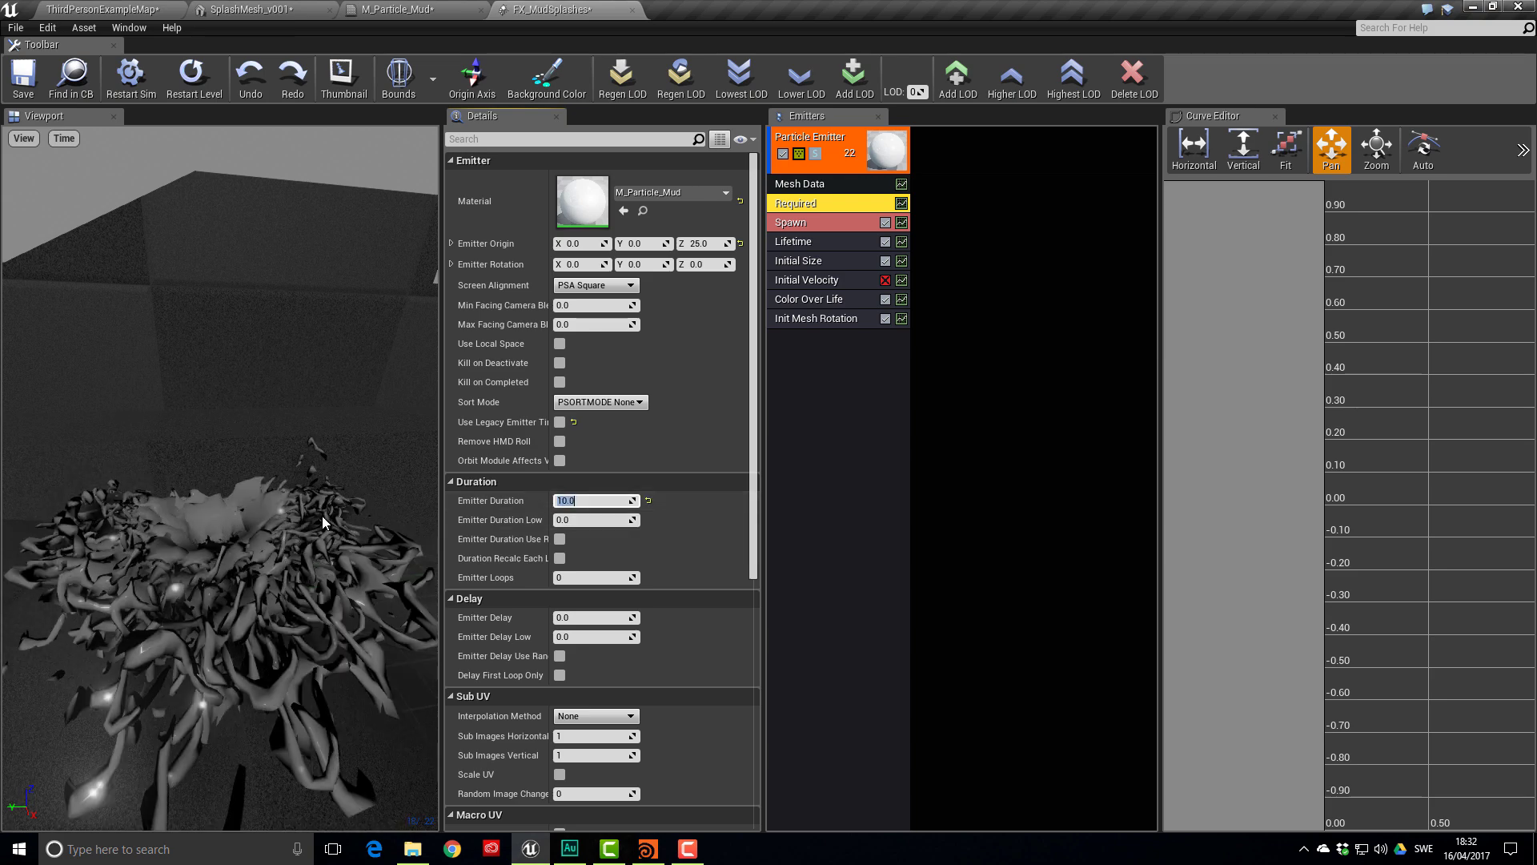
{"action": "right_click_drag", "start_coordinate": [325, 522], "coordinate": [317, 438]}
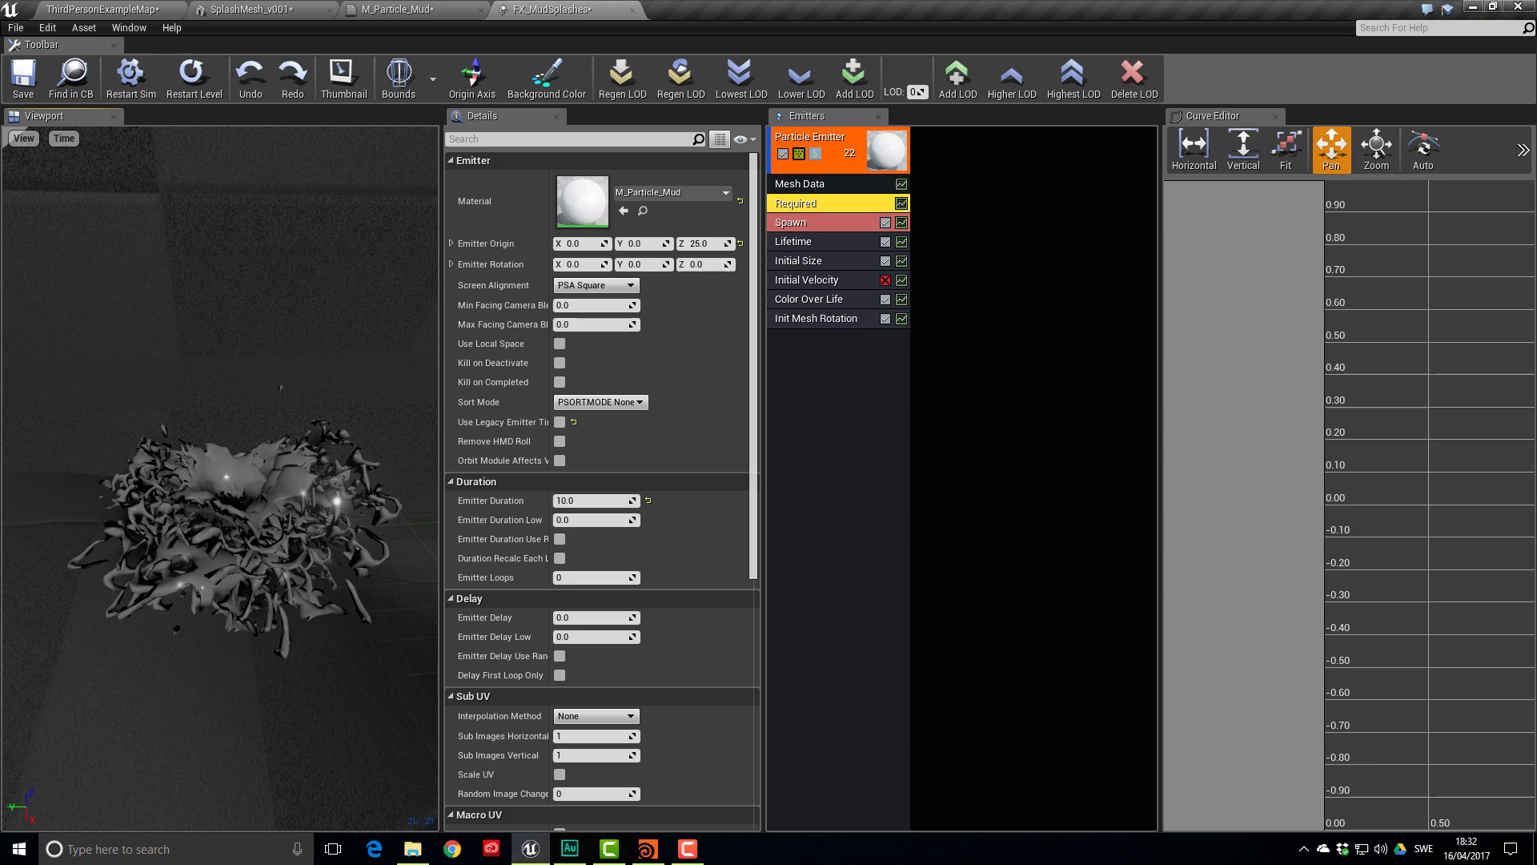
Switch Color Over Life to Distribution Vector Constant and pick a dark mud brown, about R 0.16, G 0.094, B 0.038
{"action": "left_click", "coordinate": [826, 301]}
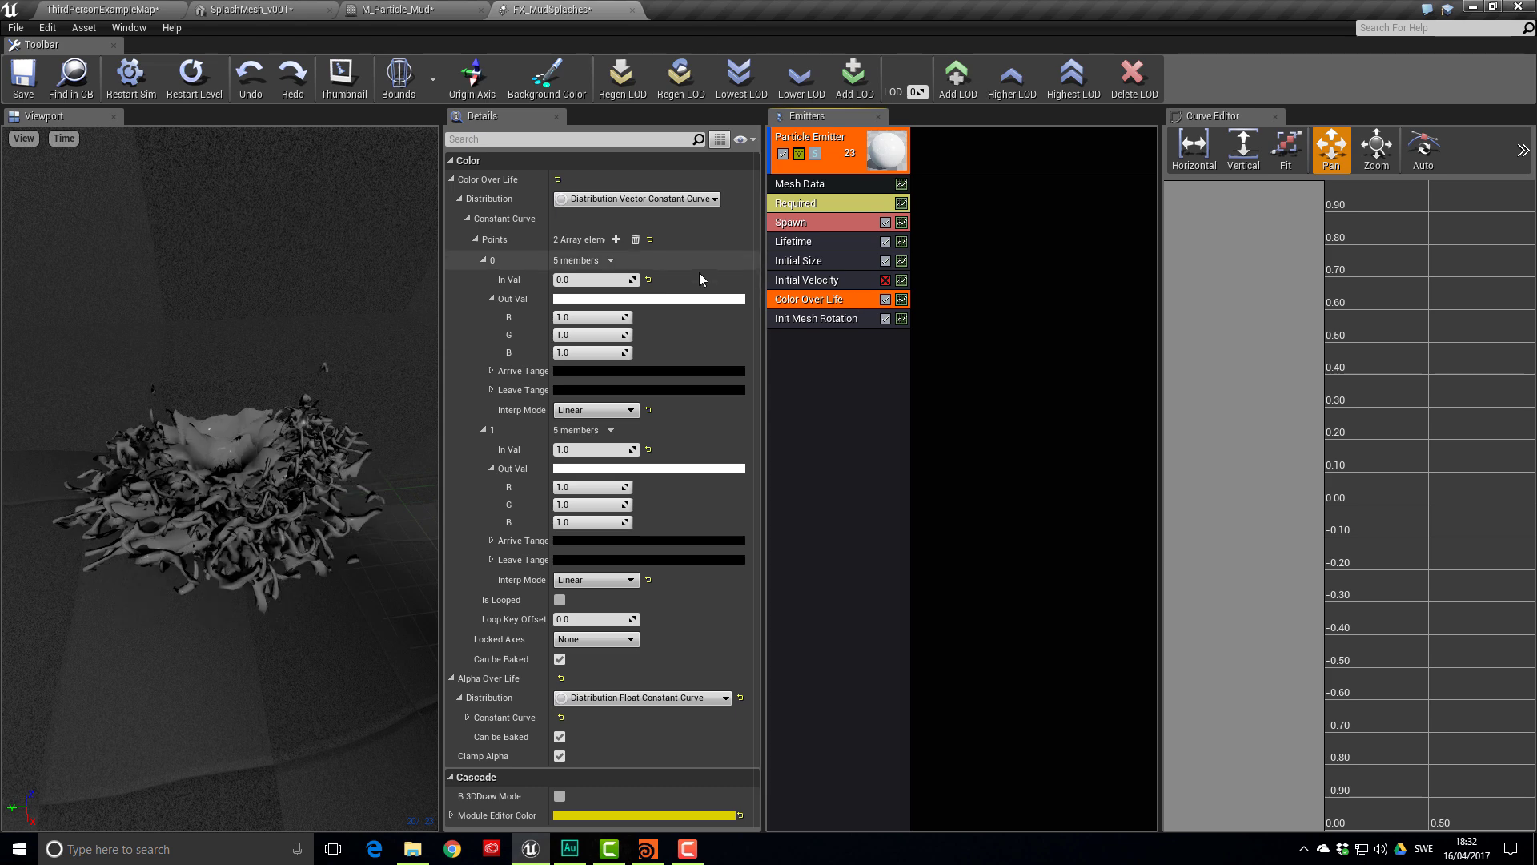
{"action": "left_click", "coordinate": [715, 200]}
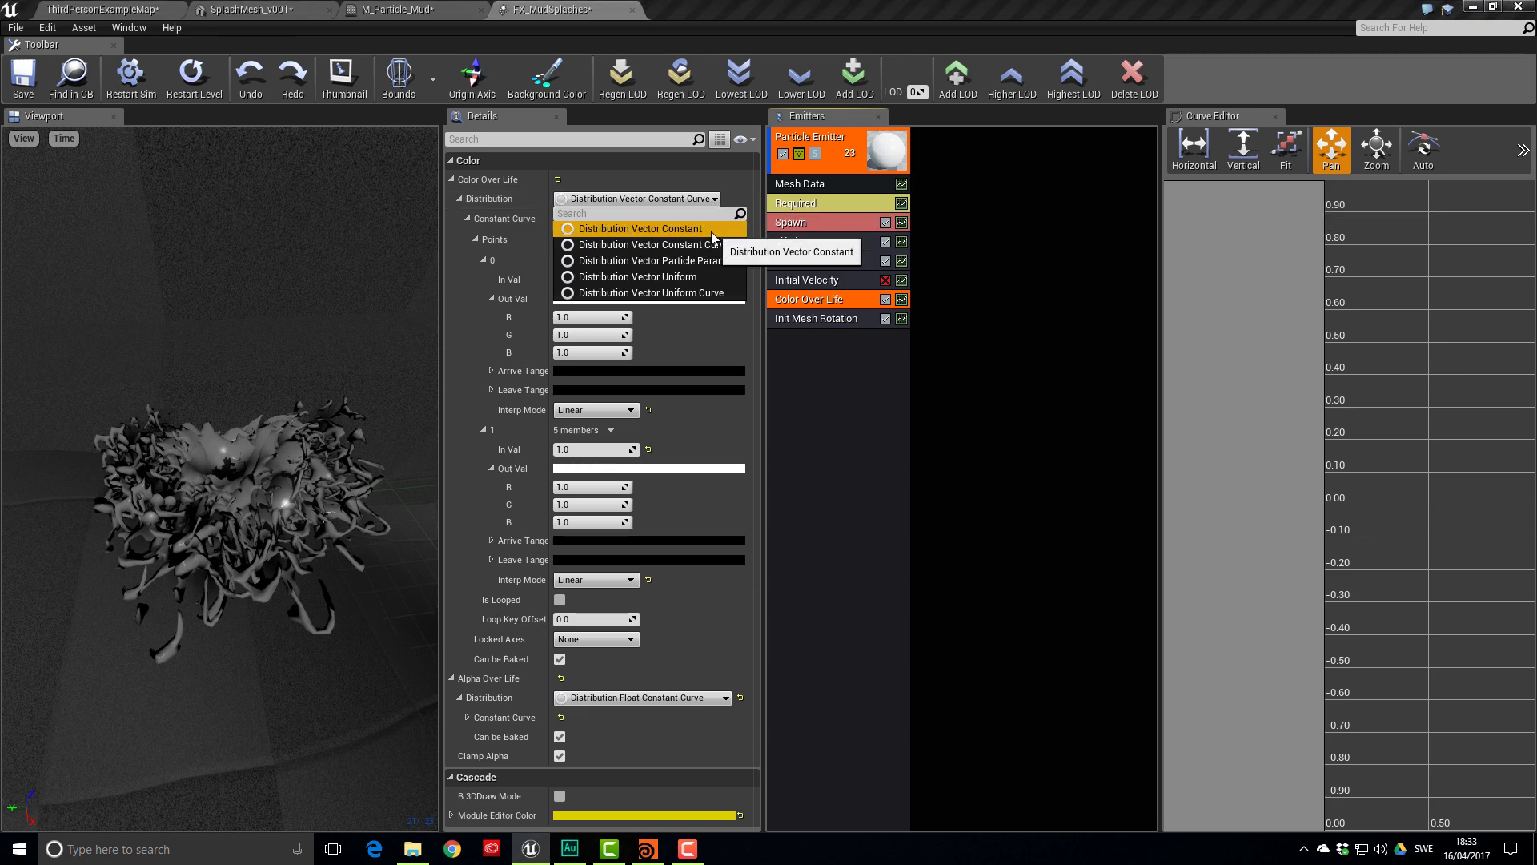
{"action": "left_click", "coordinate": [712, 230]}
{"action": "left_click", "coordinate": [685, 219]}
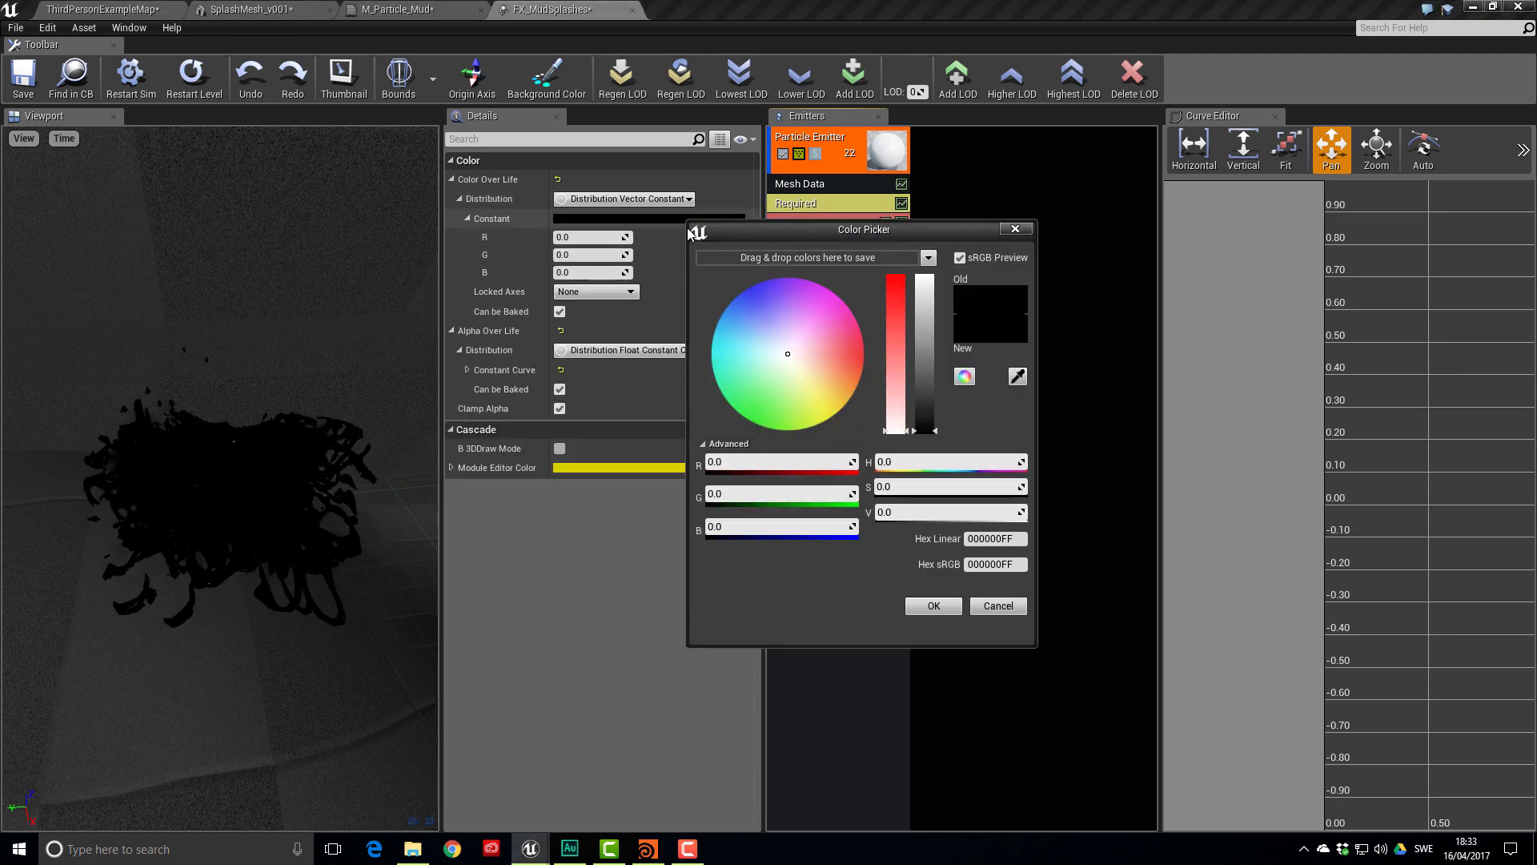
{"action": "left_click_drag", "start_coordinate": [794, 371], "coordinate": [930, 371]}
{"action": "left_click_drag", "start_coordinate": [838, 395], "coordinate": [932, 420]}
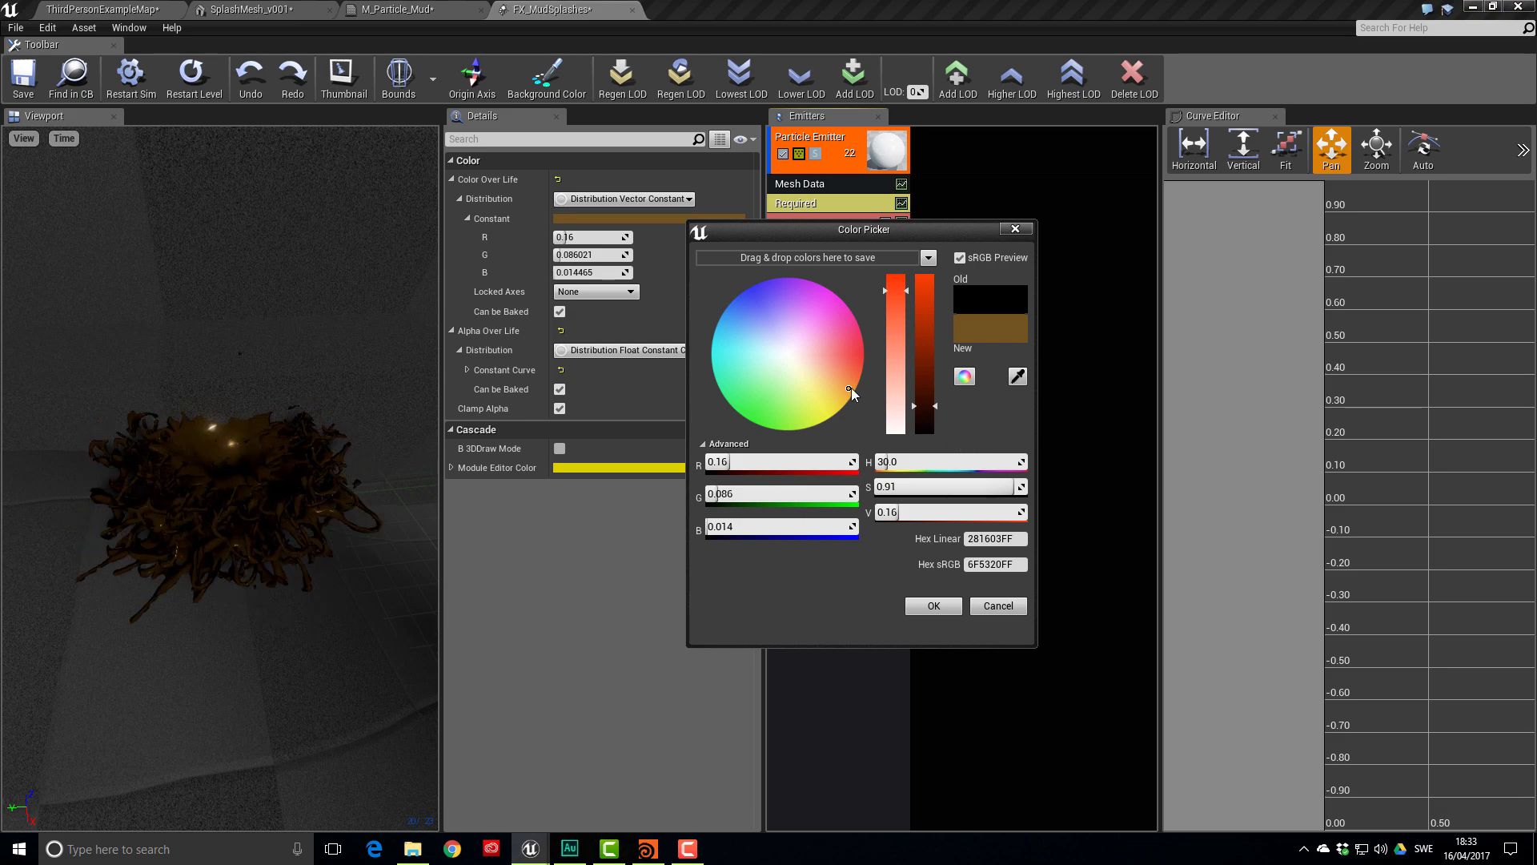
{"action": "left_click_drag", "start_coordinate": [852, 387], "coordinate": [839, 381]}
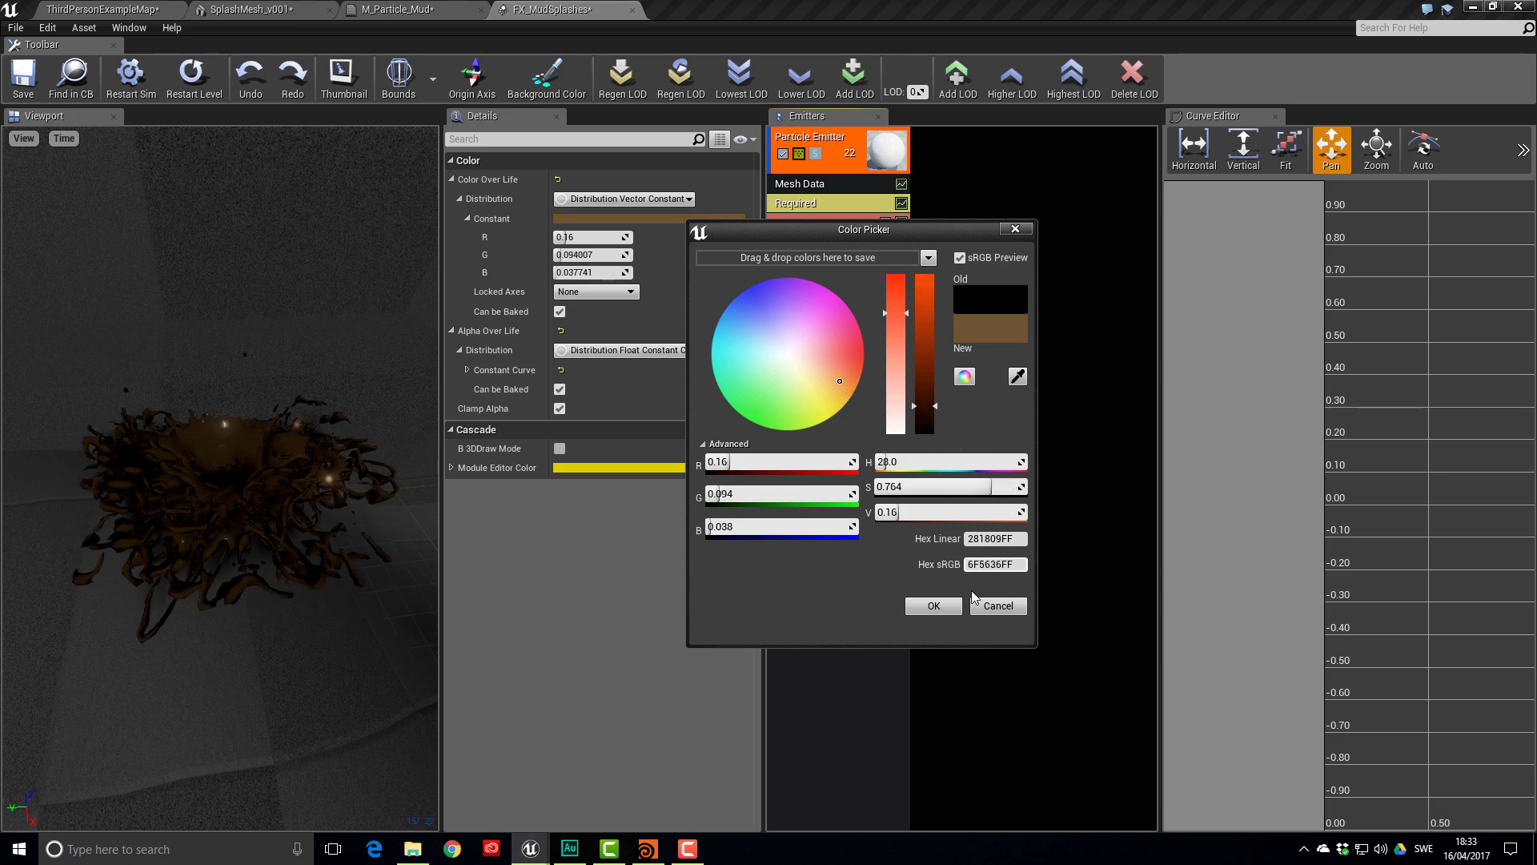
{"action": "left_click", "coordinate": [934, 605]}
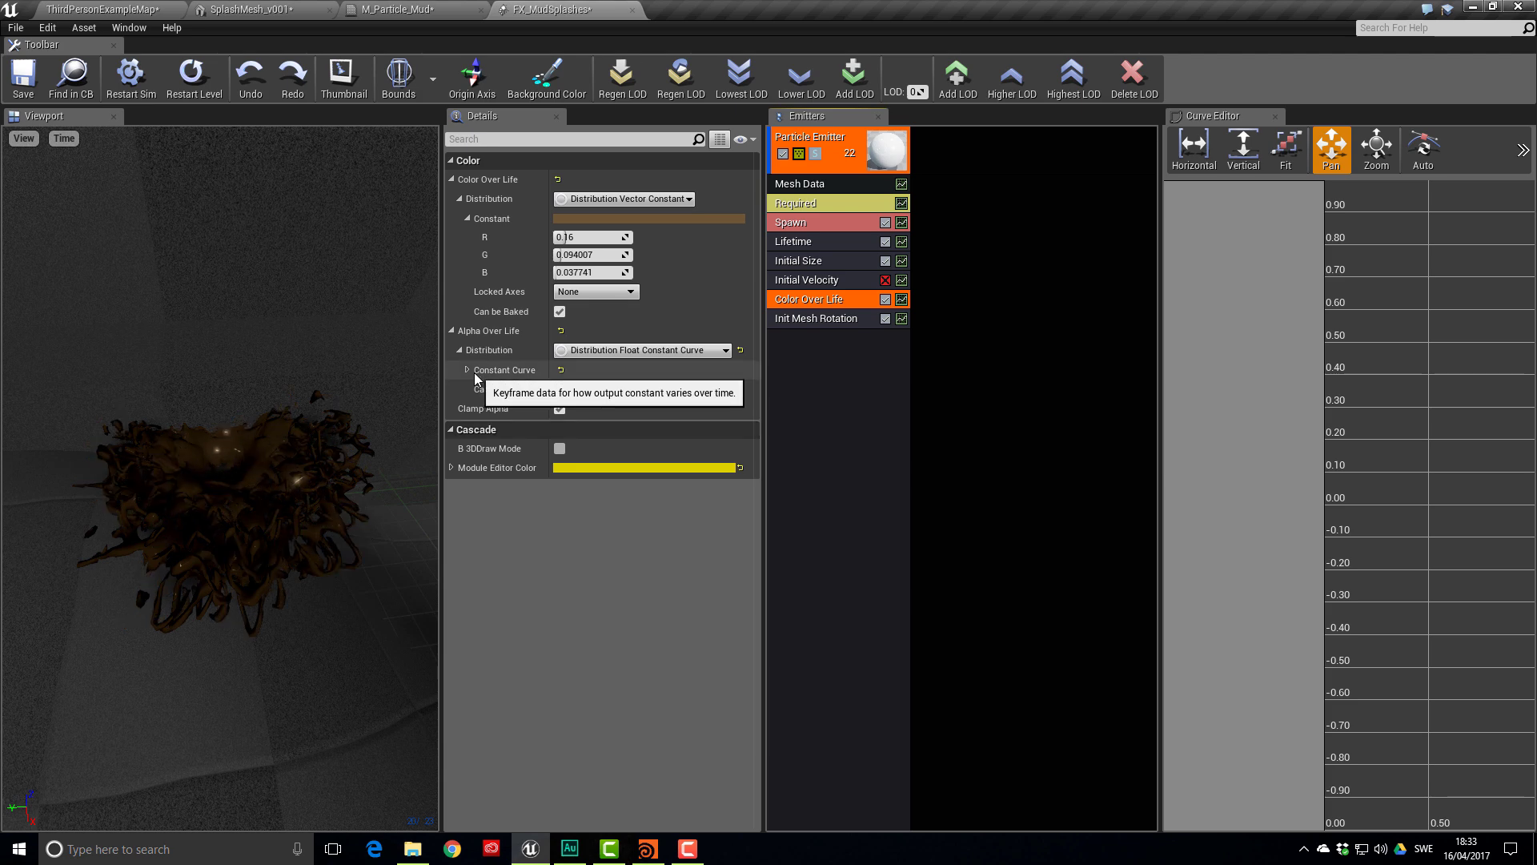
Switch Alpha Over Life to Distribution Float Constant with a value of 1
{"action": "left_click", "coordinate": [726, 350]}
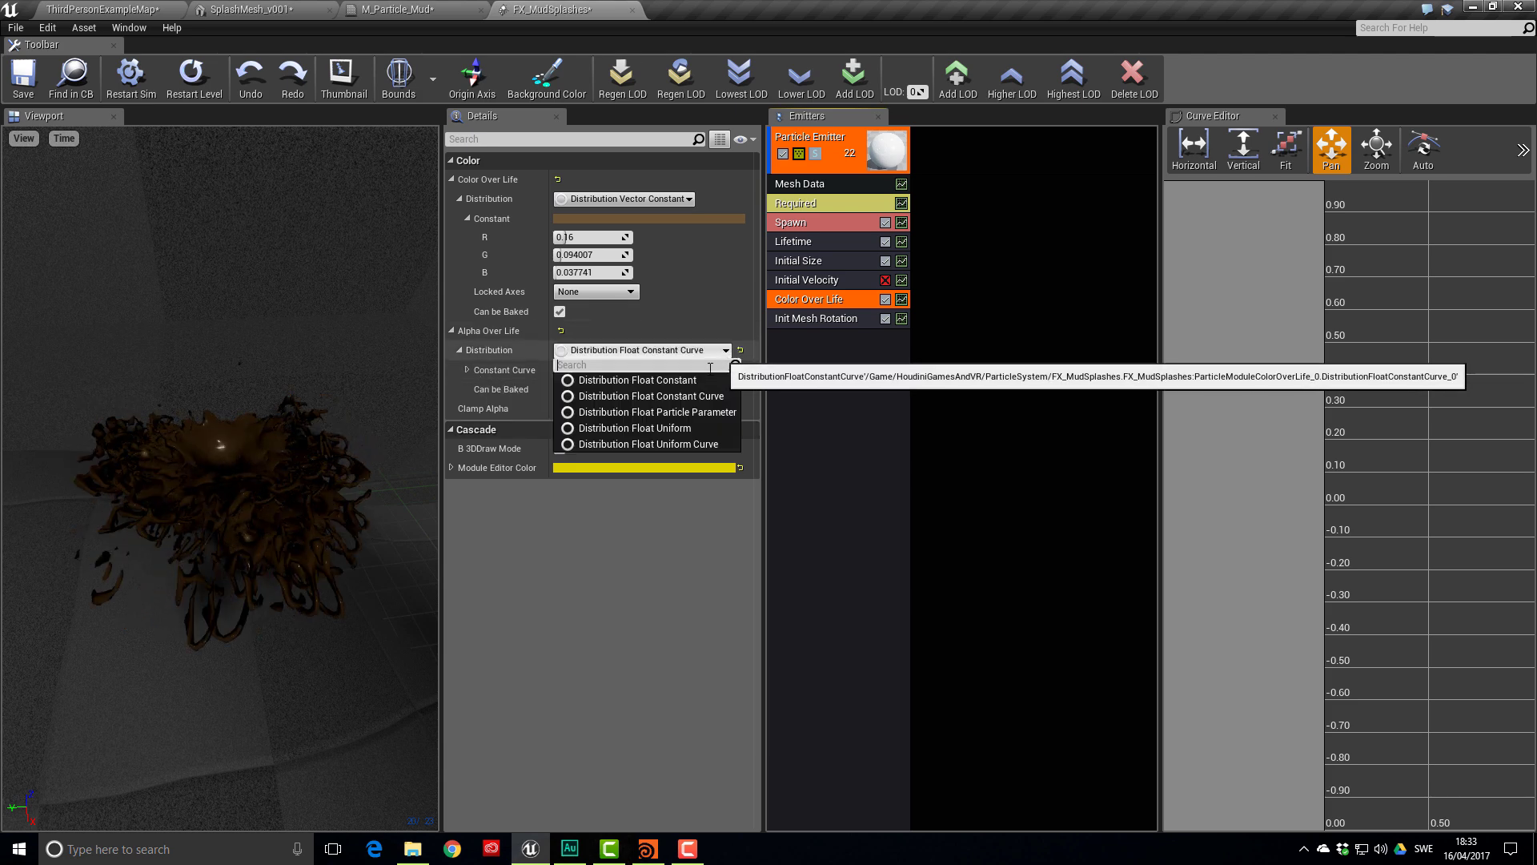
{"action": "left_click", "coordinate": [703, 376]}
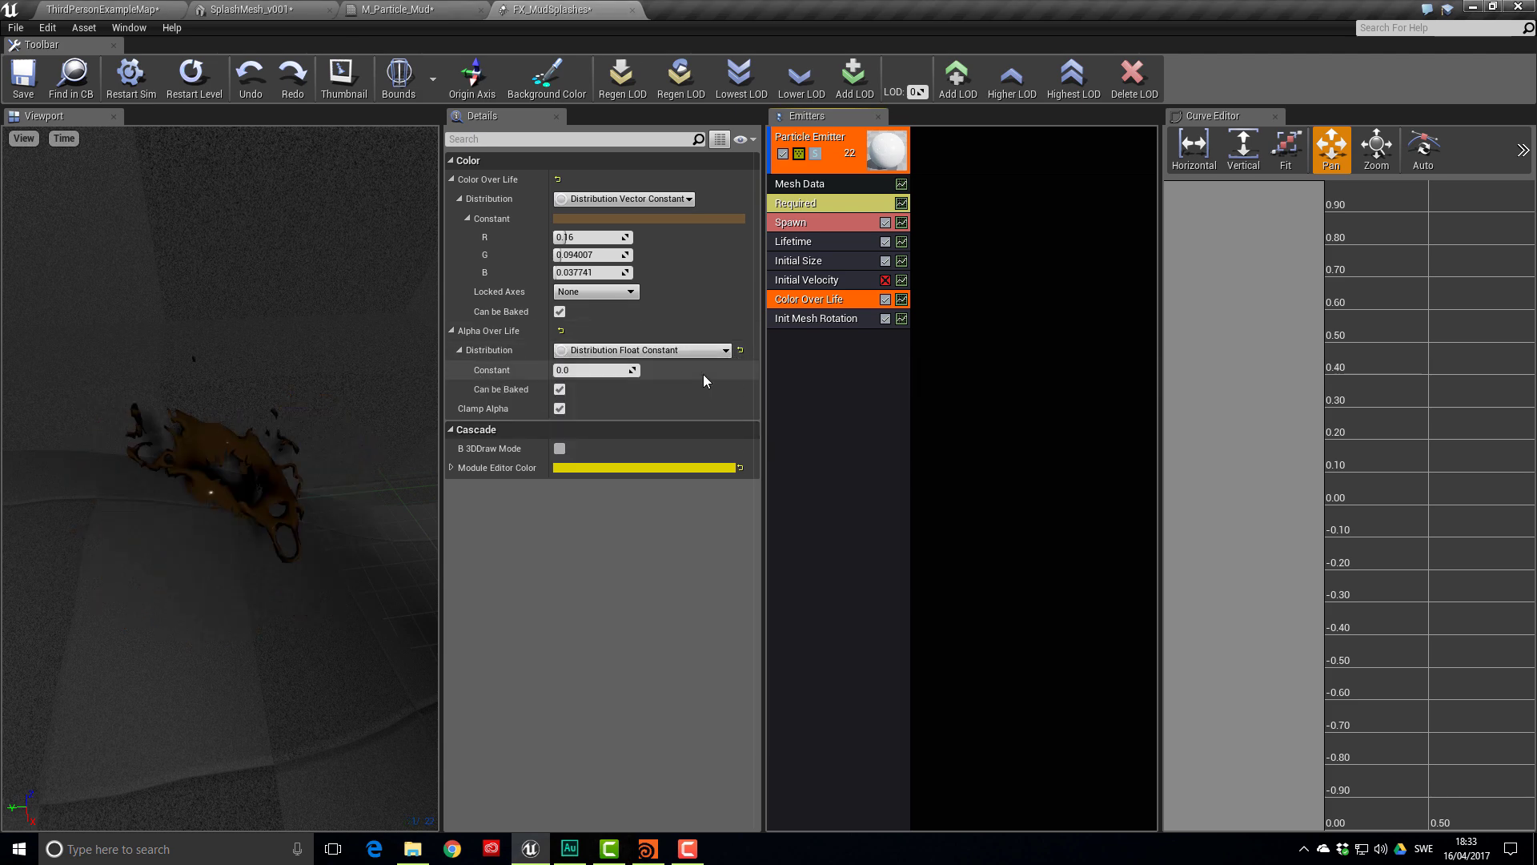
{"action": "left_click", "coordinate": [611, 370]}
{"action": "key", "text": "Return"}
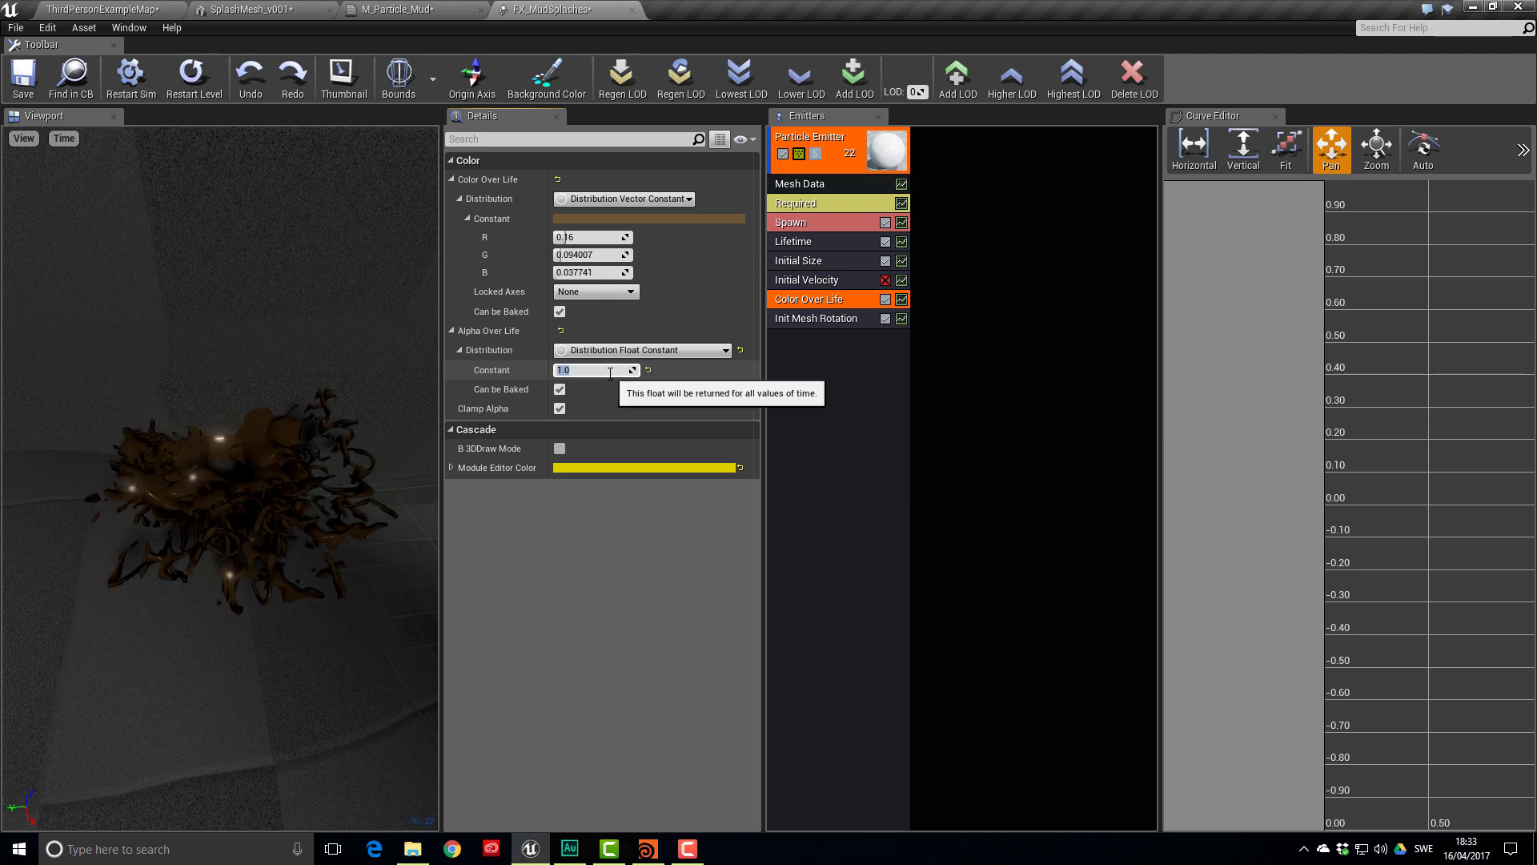
{"action": "left_click_drag", "start_coordinate": [221, 481], "coordinate": [293, 549]}
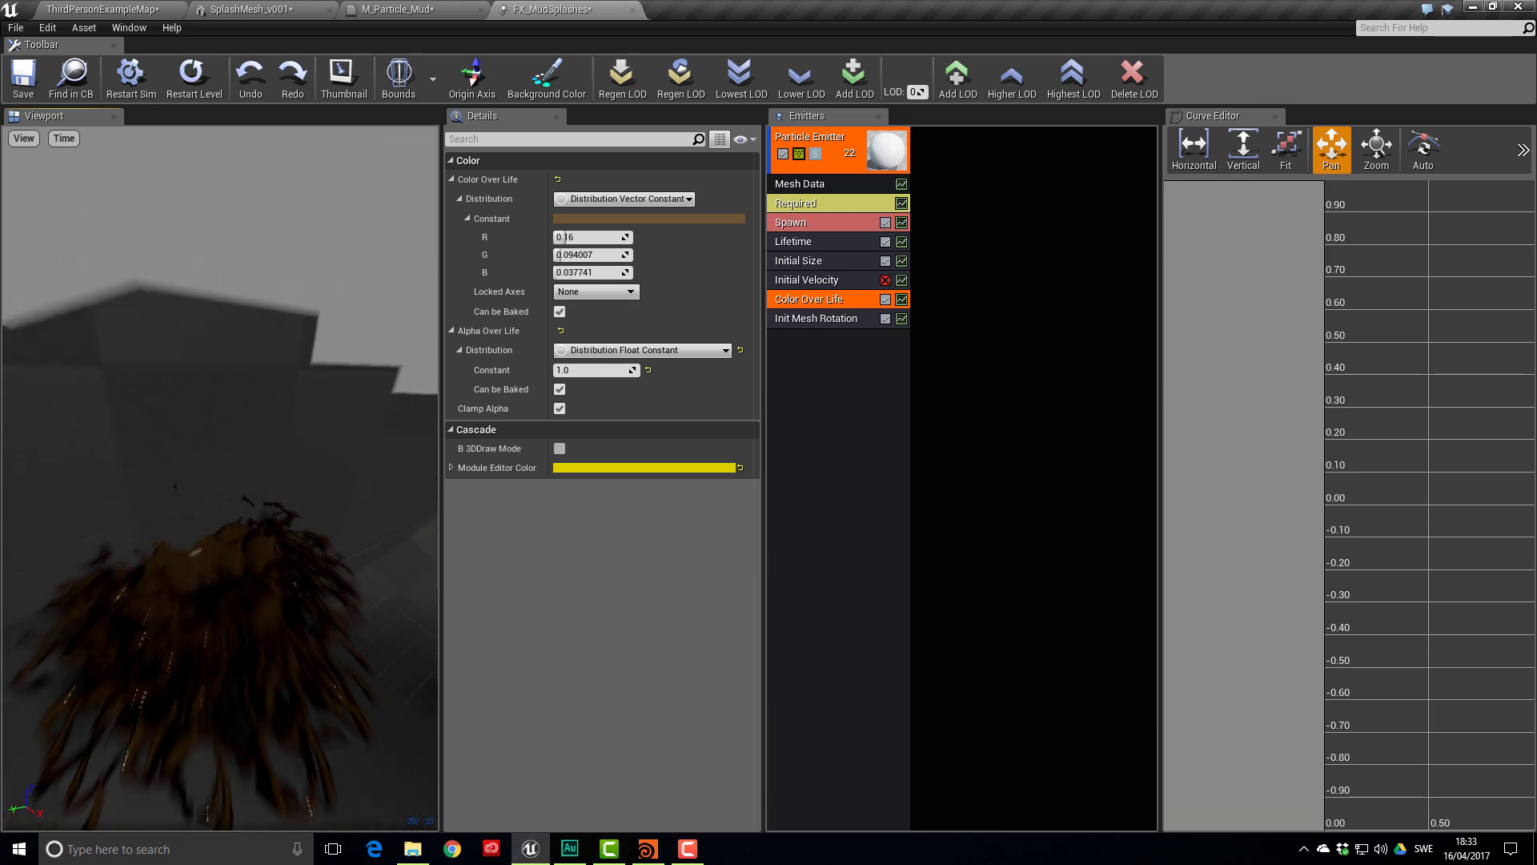
Add a Size By Life module to the particle emitter
{"action": "left_click", "coordinate": [809, 390]}
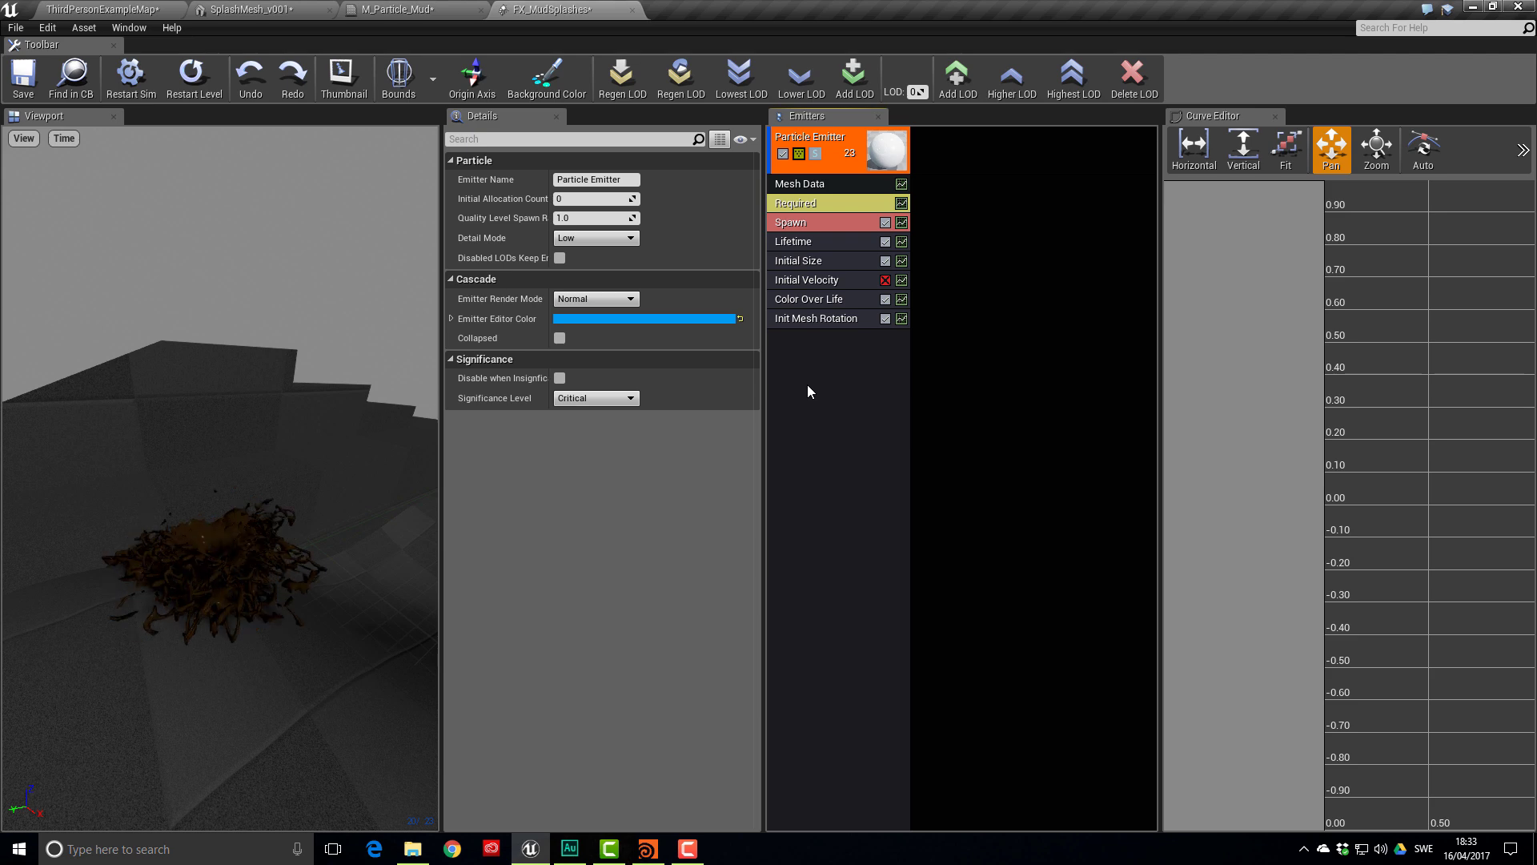
{"action": "right_click", "coordinate": [789, 361]}
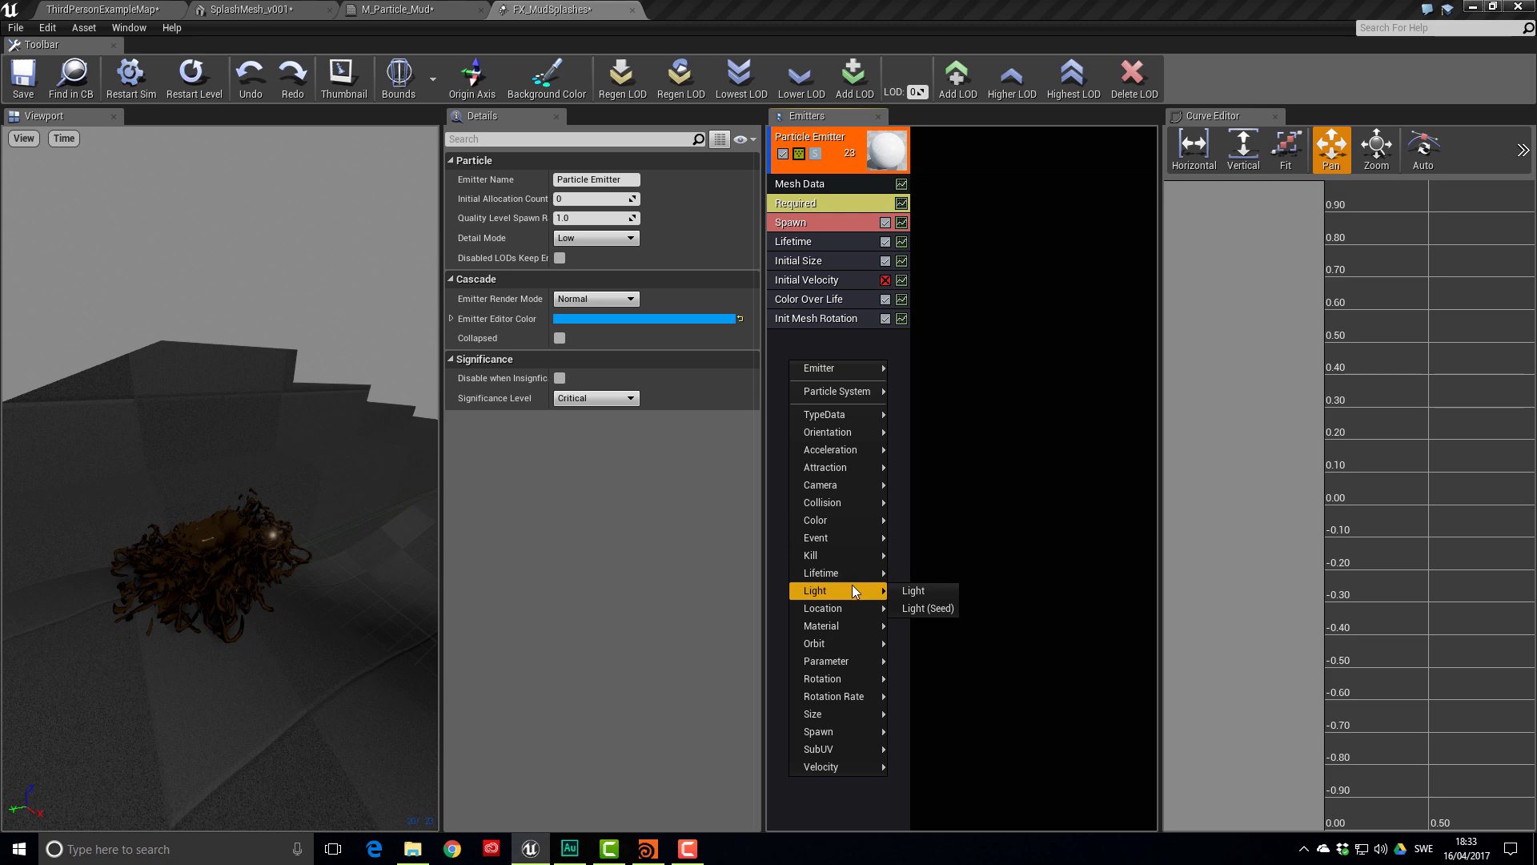
{"action": "mouse_move", "coordinate": [869, 713]}
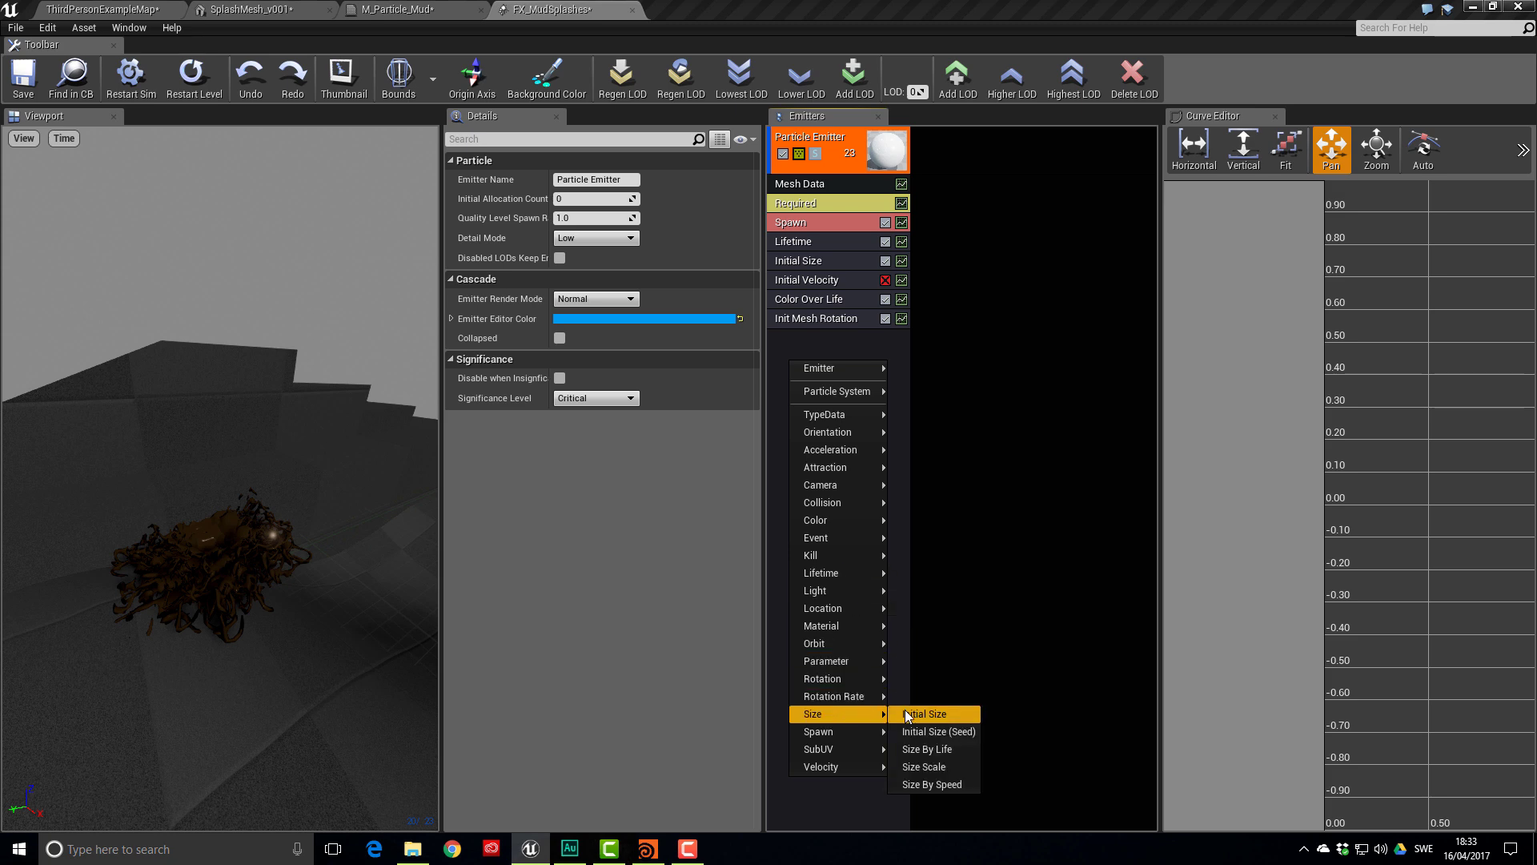
{"action": "left_click", "coordinate": [937, 750]}
In the Size By Life curve, set point 0's Out Val to 0 on all axes and point 1's In Val to 0.75
{"action": "left_click", "coordinate": [811, 337]}
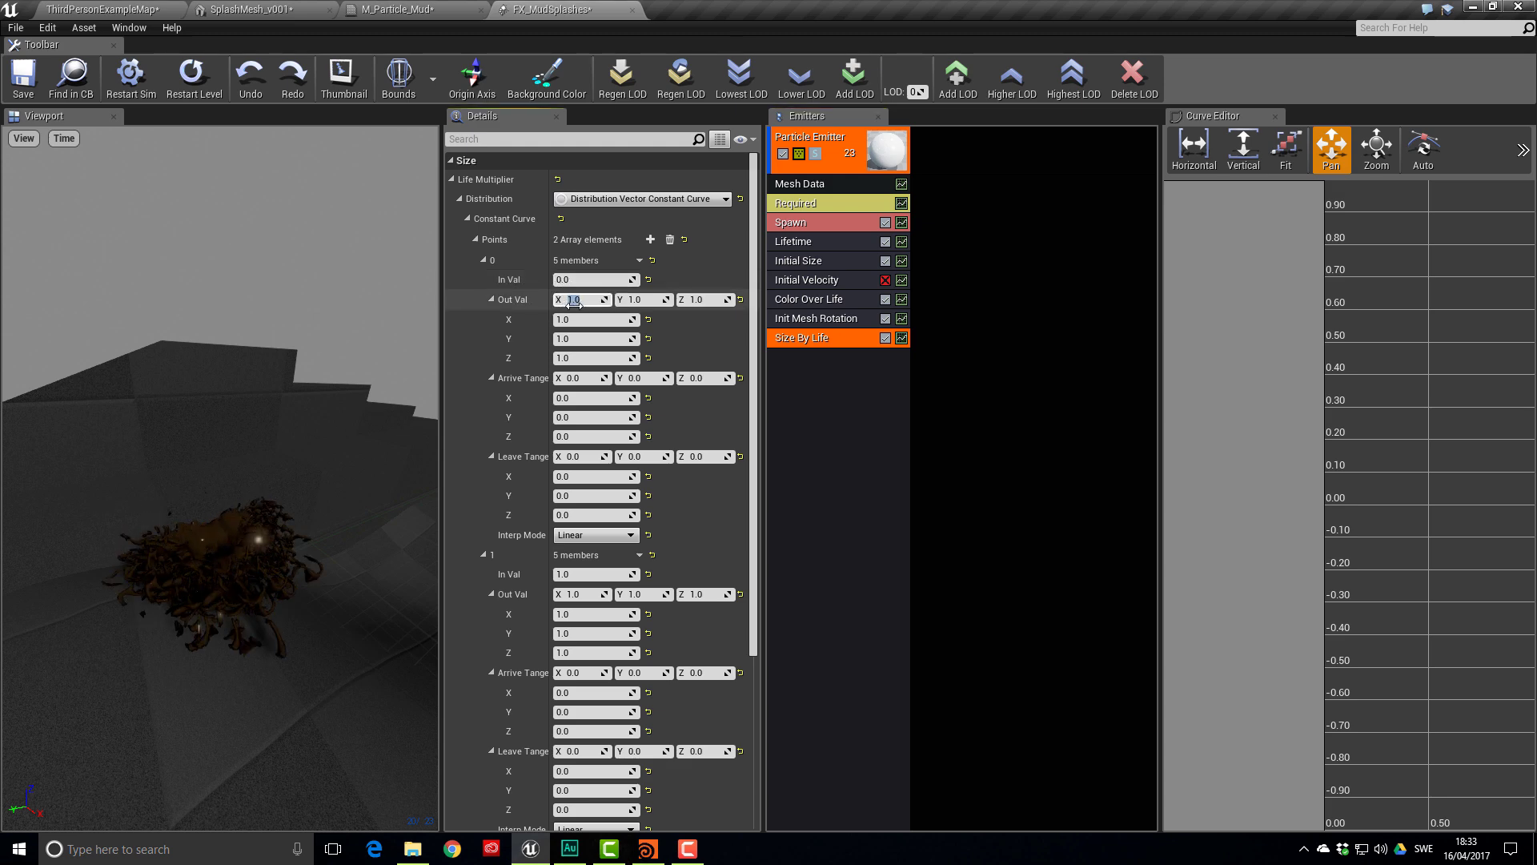
{"action": "type", "text": "0"}
{"action": "key", "text": "Tab"}
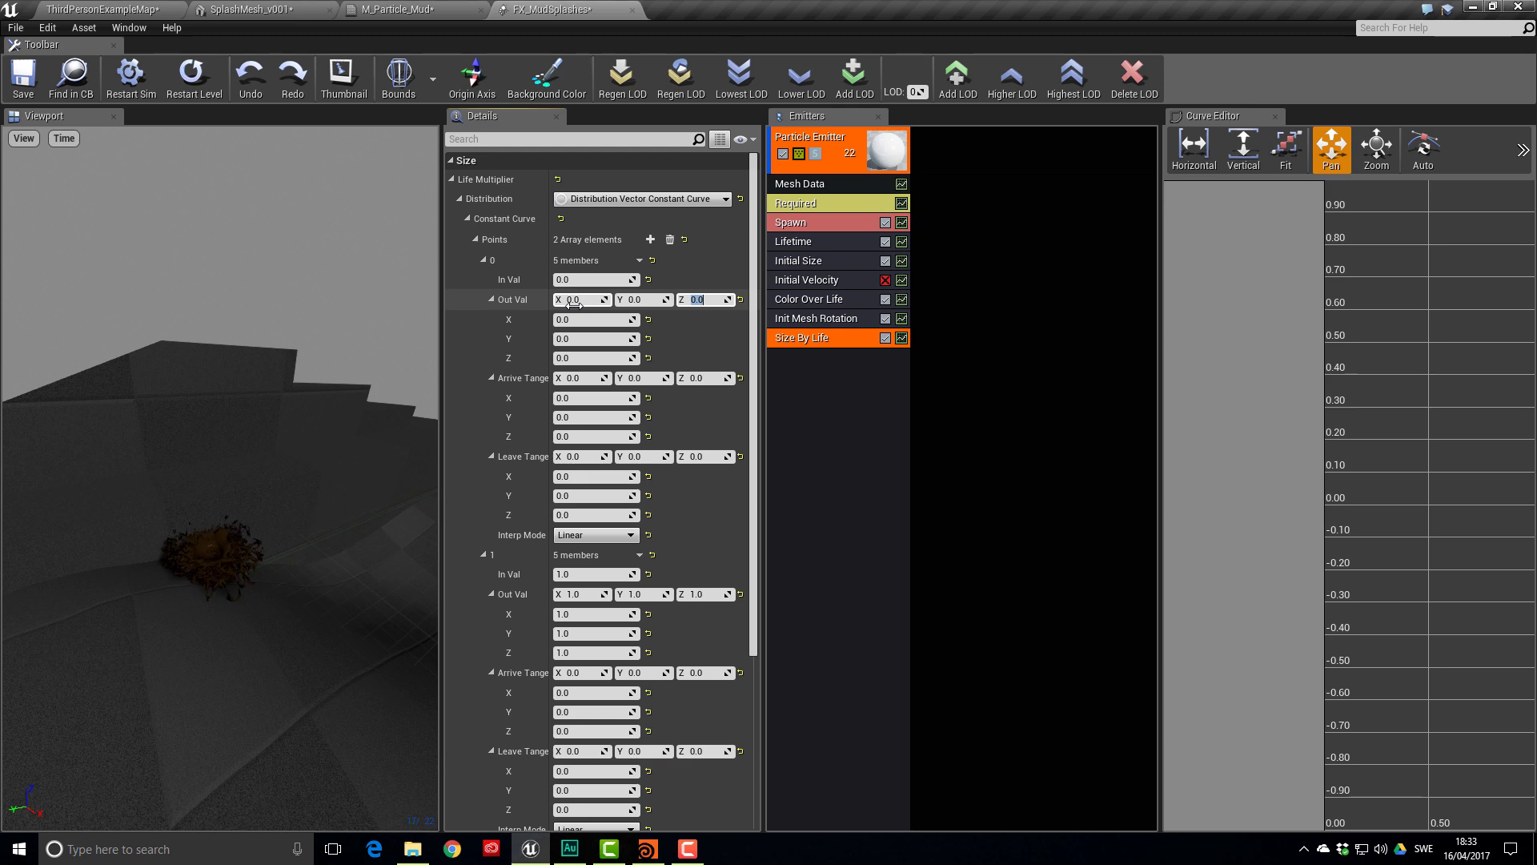
{"action": "left_click", "coordinate": [581, 576]}
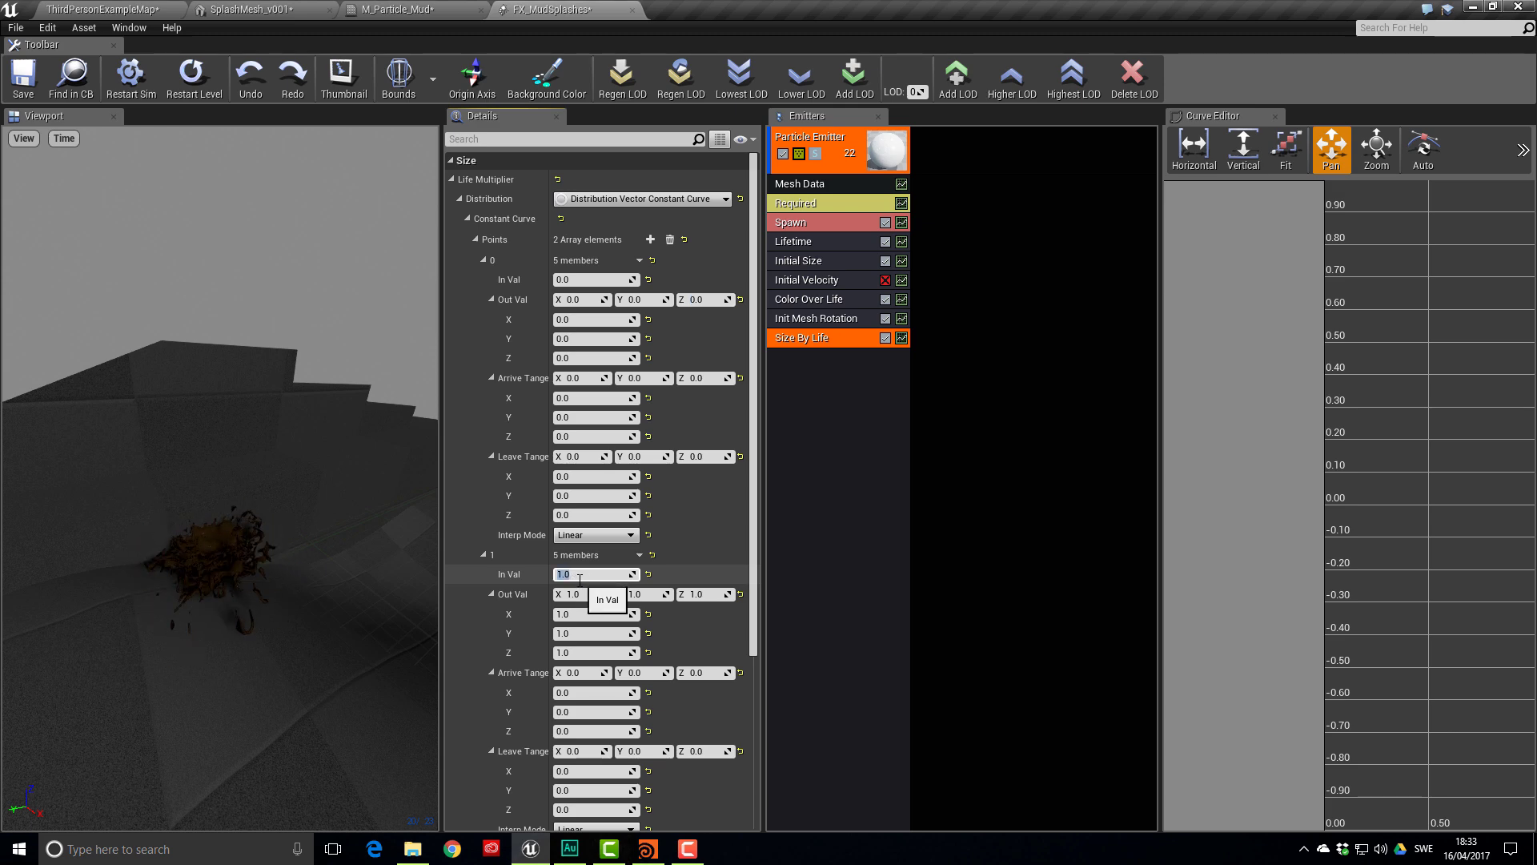
{"action": "type", "text": ".75"}
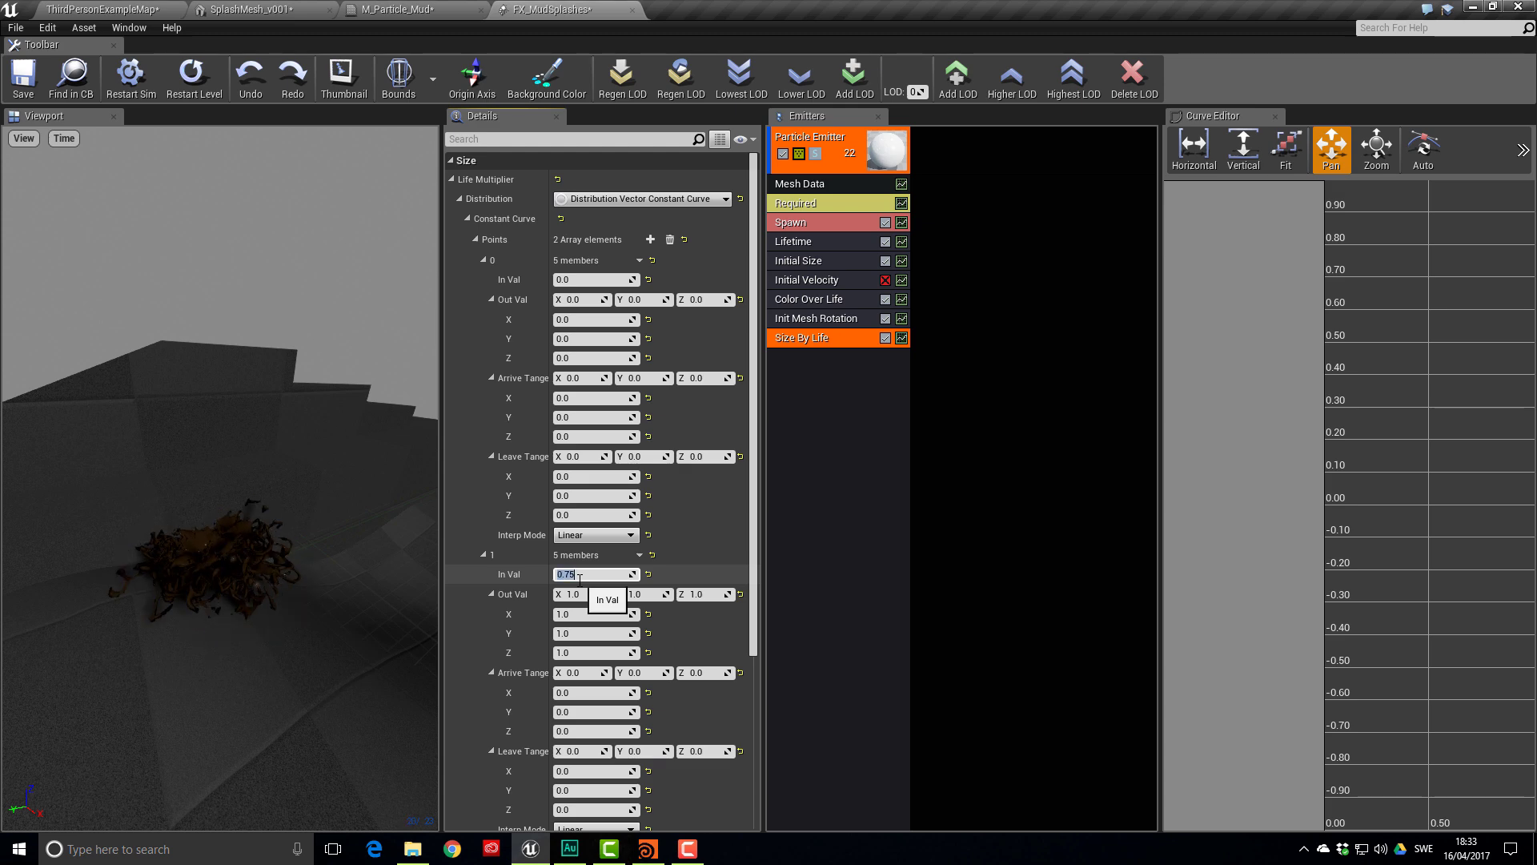
Add an Acceleration module to the particle emitter
{"action": "left_click", "coordinate": [805, 371]}
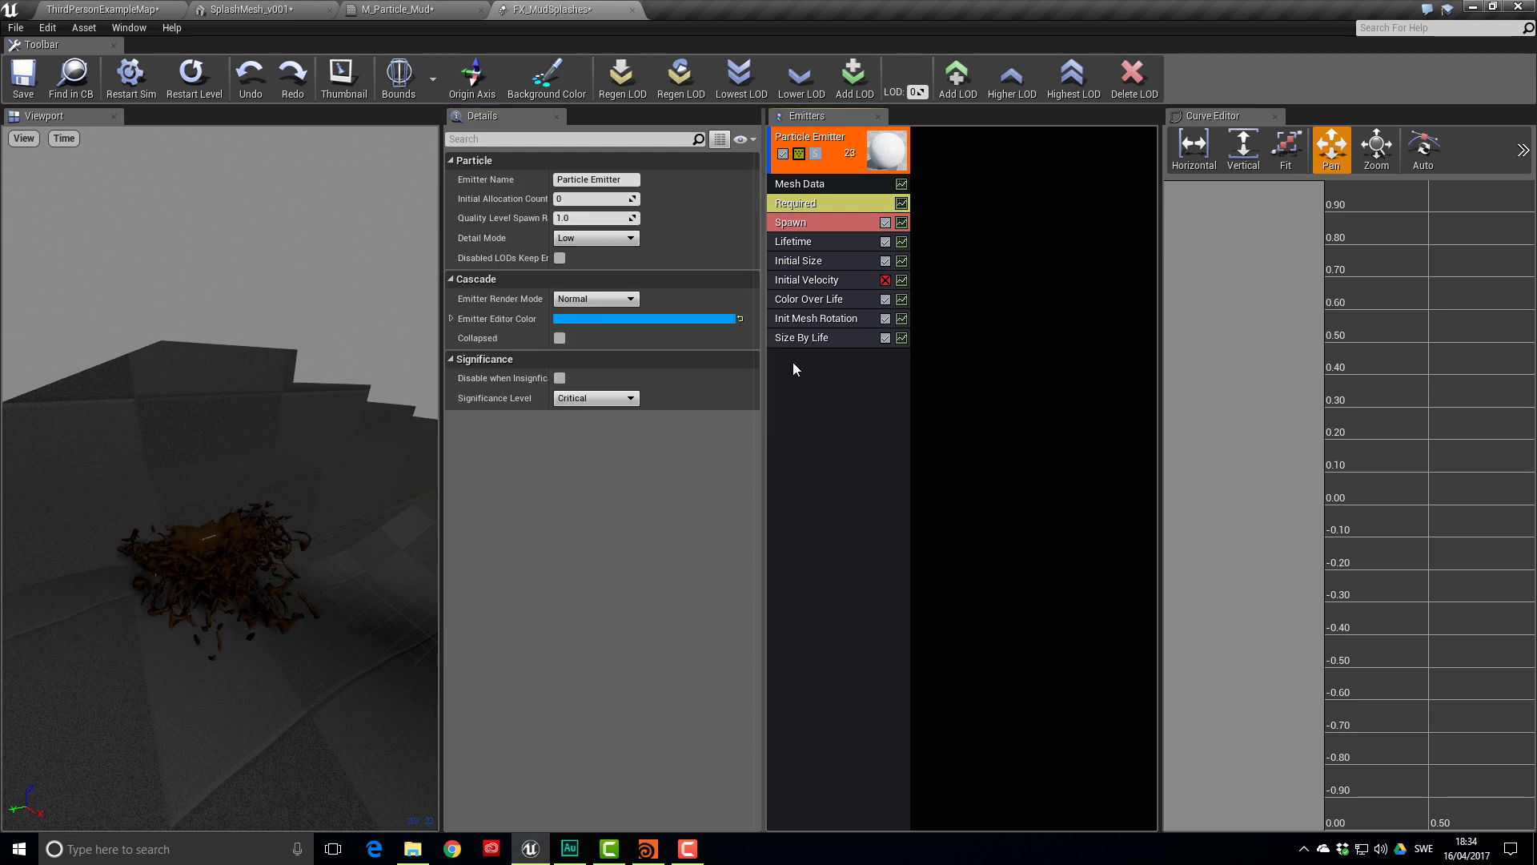
{"action": "right_click", "coordinate": [794, 364]}
{"action": "mouse_move", "coordinate": [823, 650]}
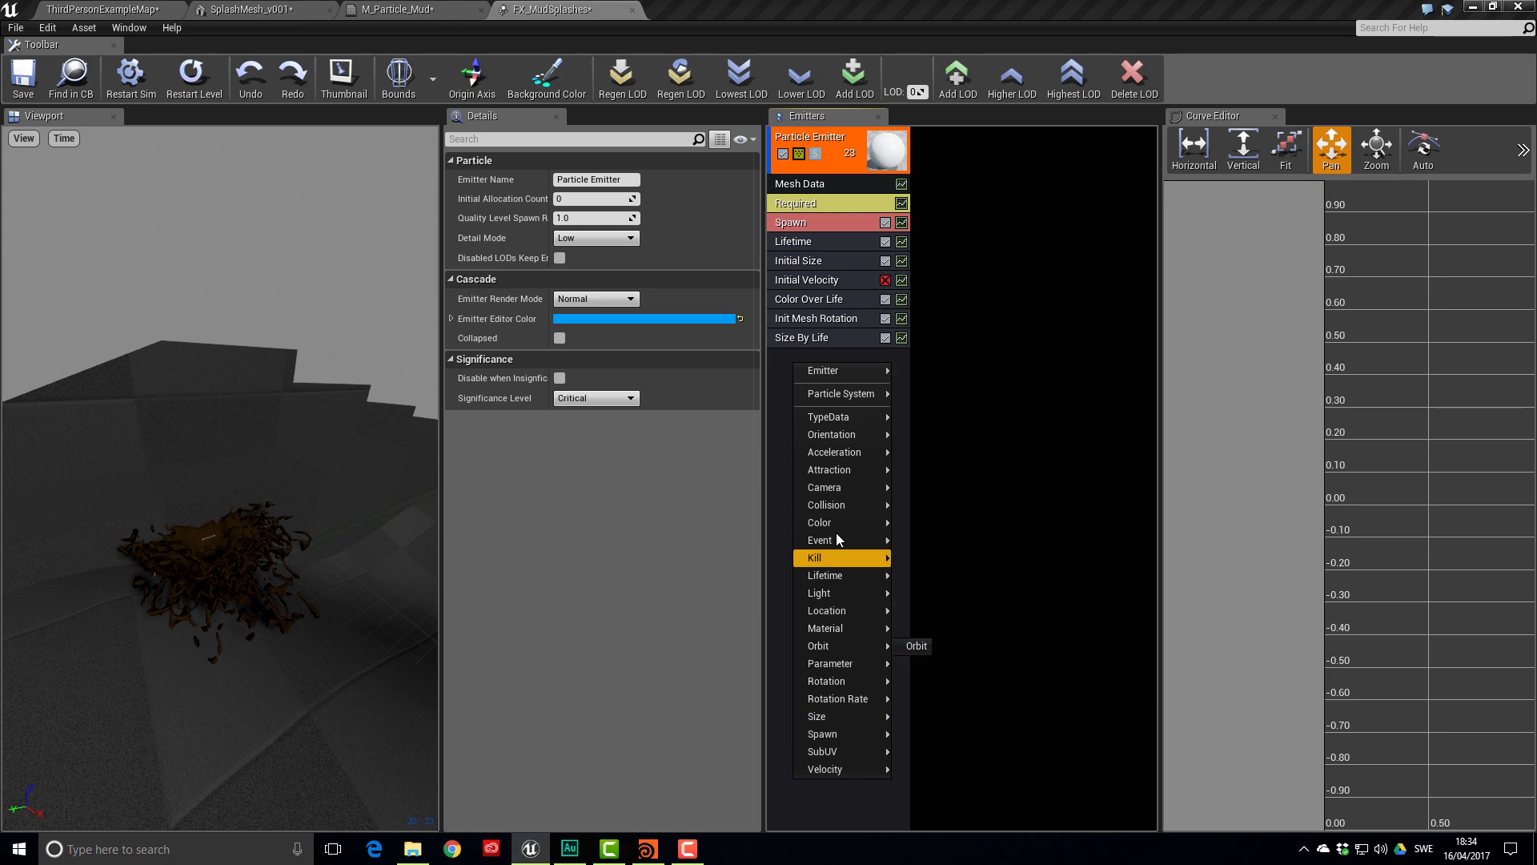
{"action": "mouse_move", "coordinate": [849, 462]}
{"action": "left_click", "coordinate": [924, 453]}
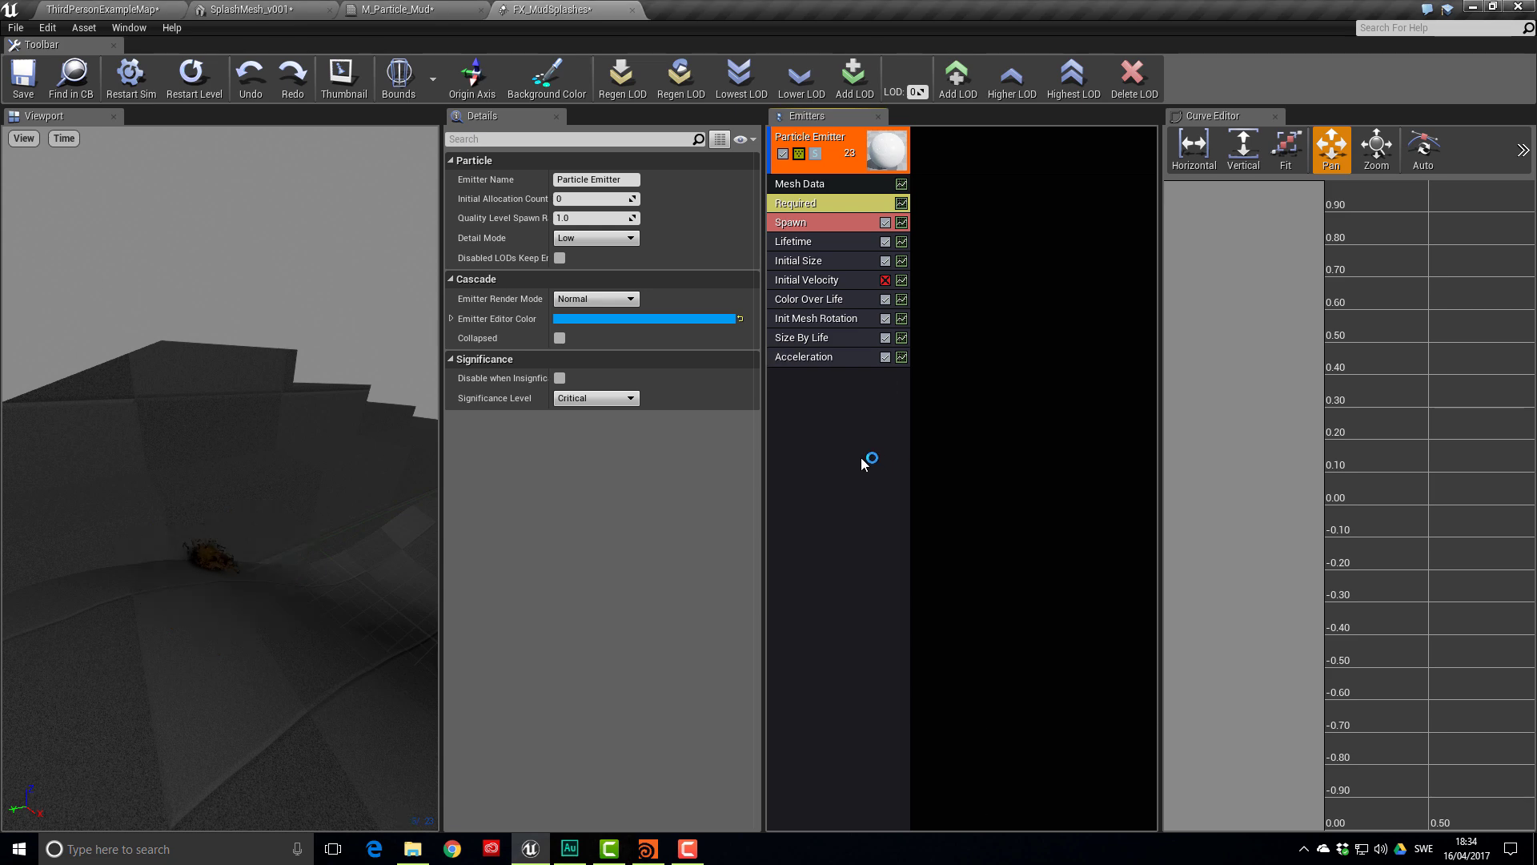
Switch the acceleration to Distribution Vector Constant and set its Z to -500 for gravity
{"action": "left_click", "coordinate": [839, 359]}
{"action": "left_click", "coordinate": [705, 199]}
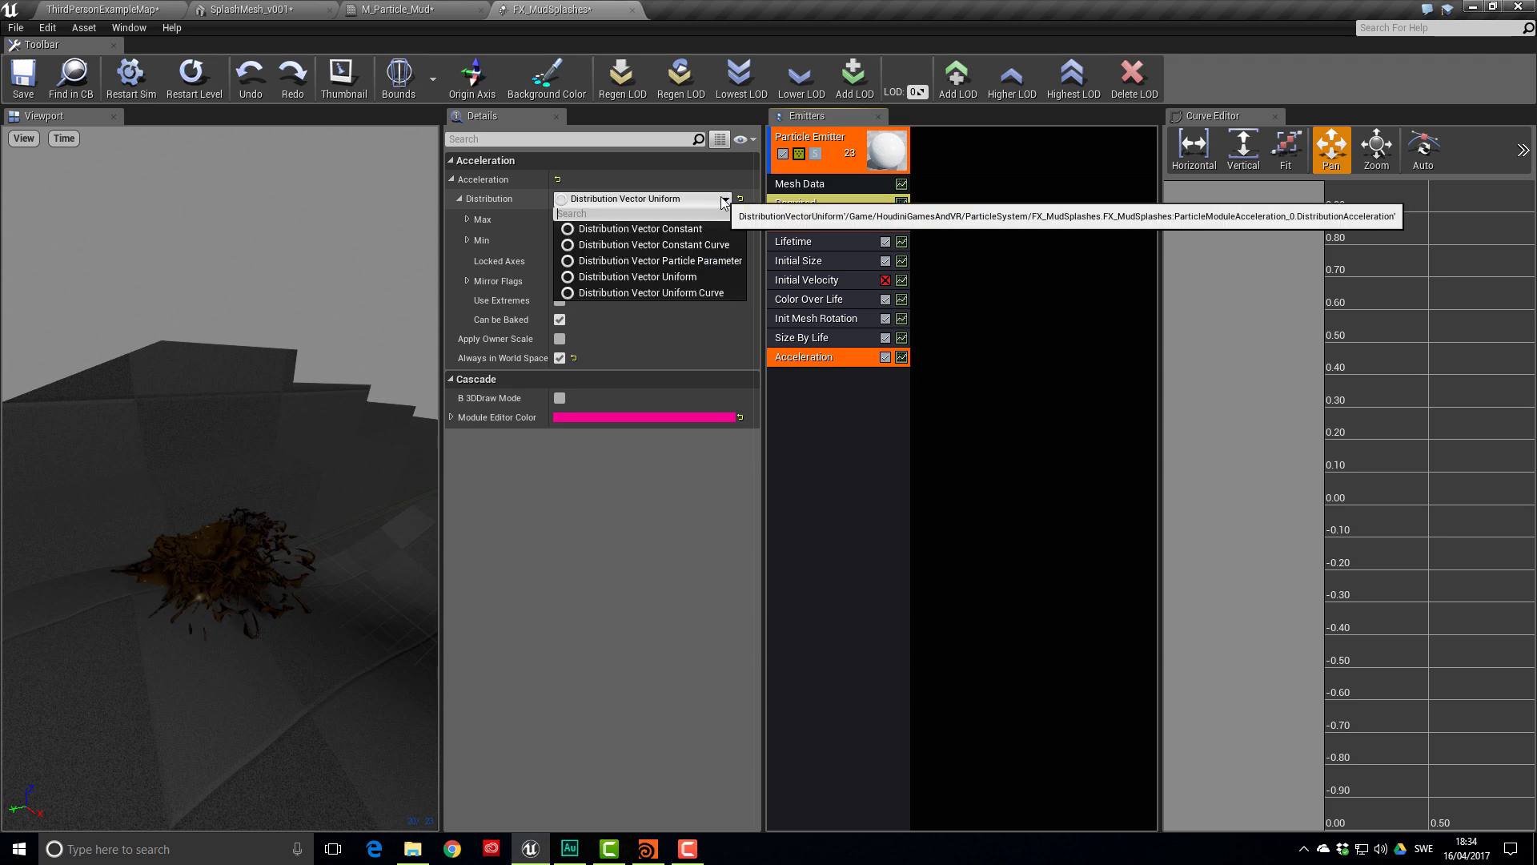
{"action": "left_click", "coordinate": [714, 229]}
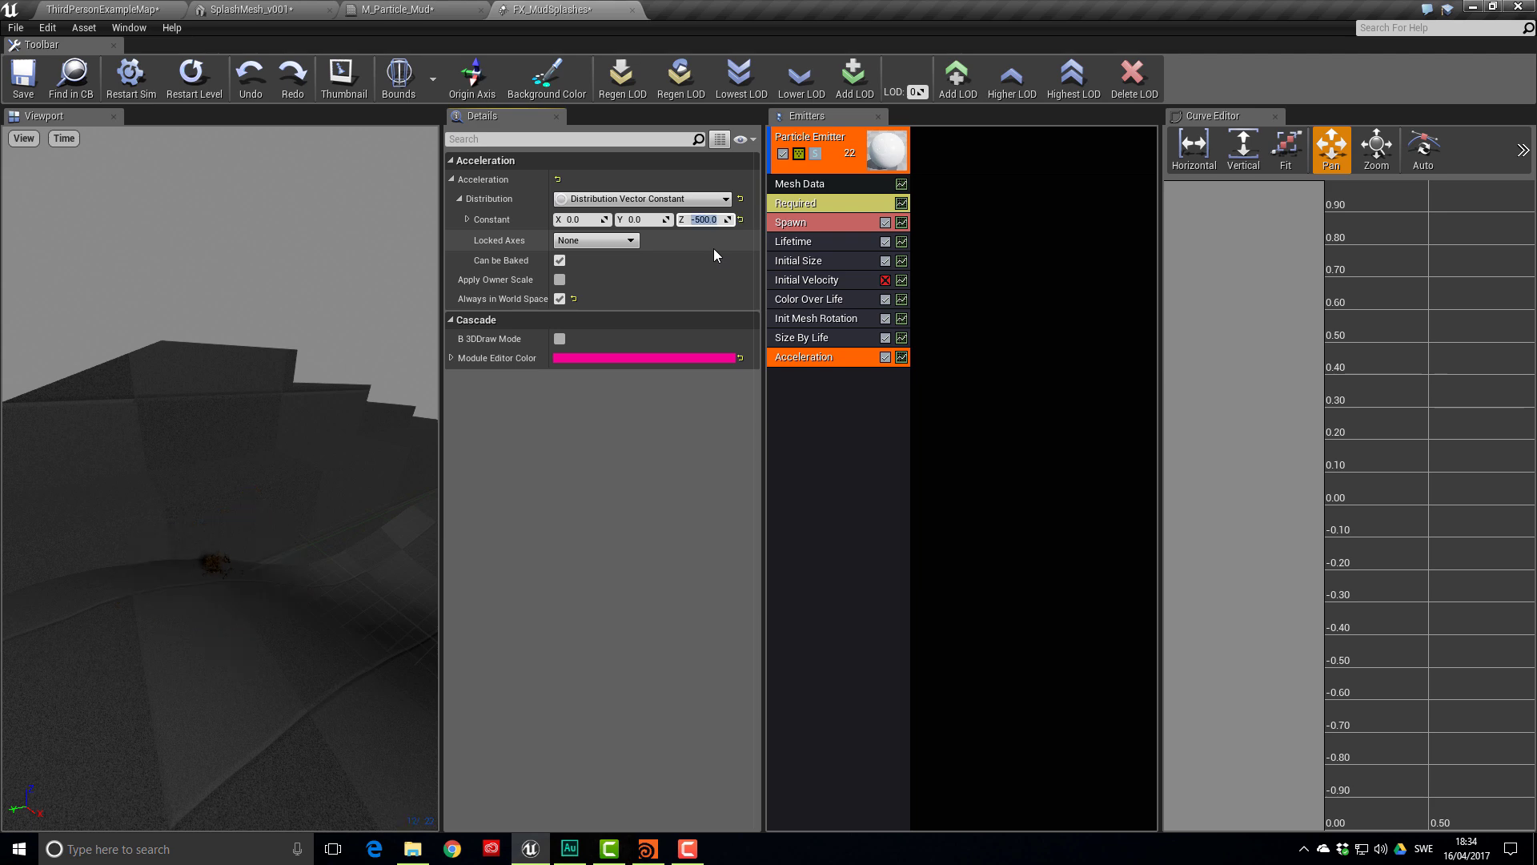
{"action": "left_click_drag", "start_coordinate": [359, 431], "coordinate": [284, 443]}
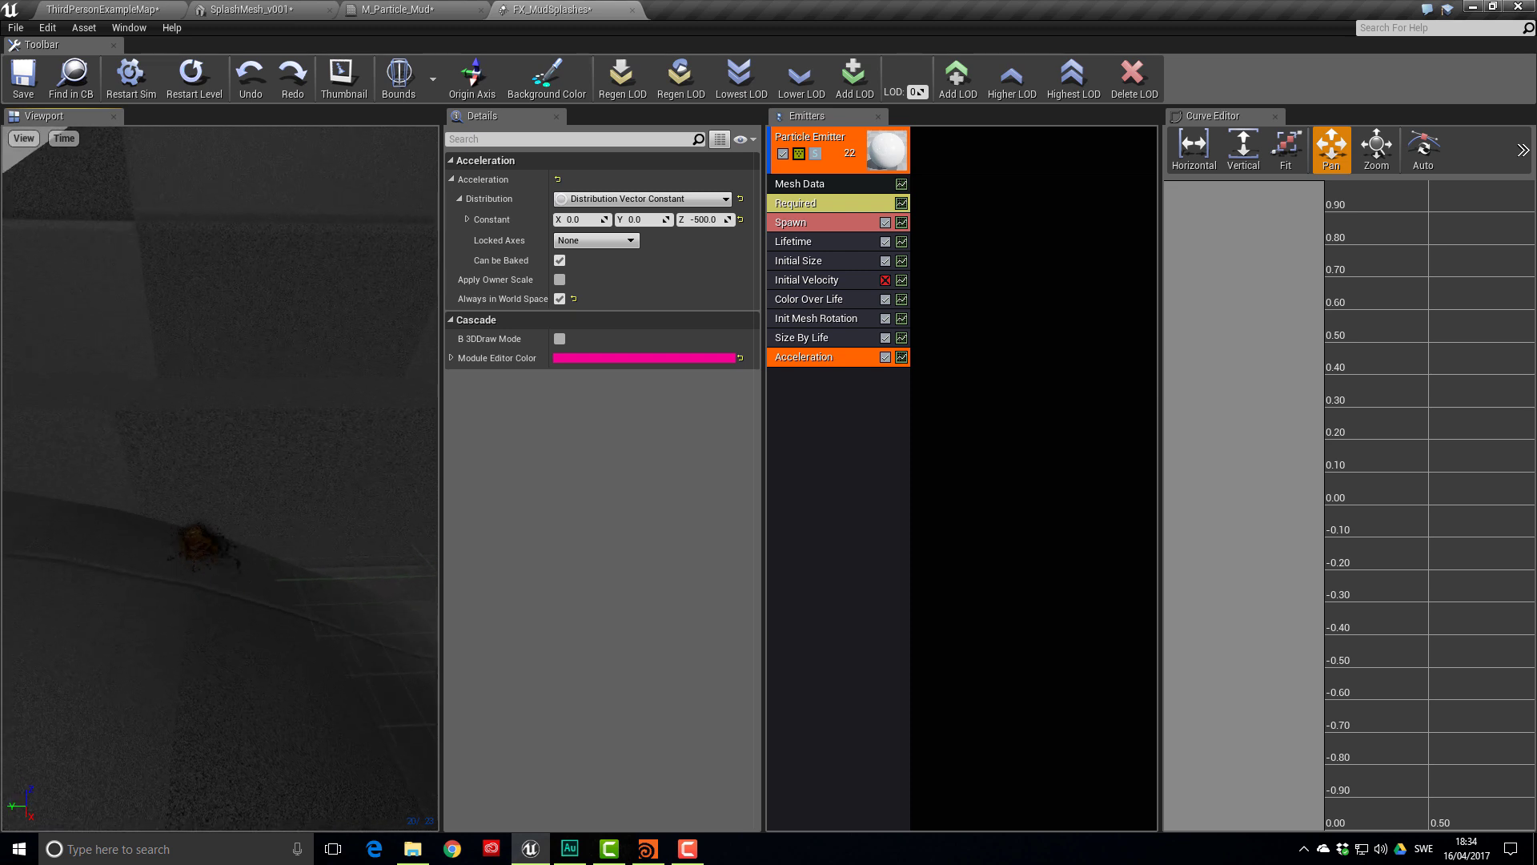
Re-enable the Initial Velocity module and save the particle system
{"action": "left_click", "coordinate": [842, 280]}
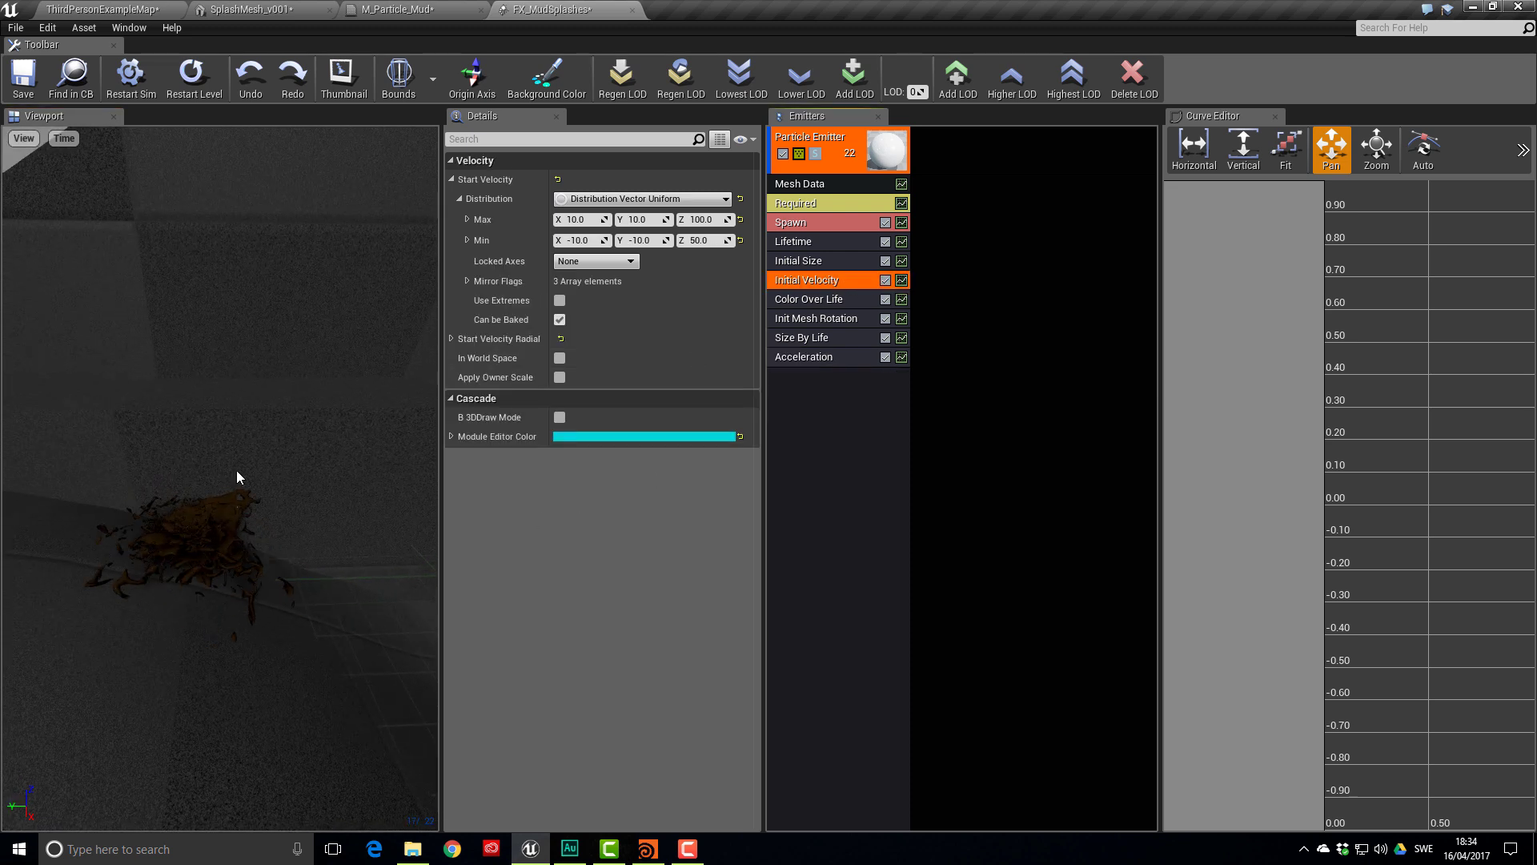
{"action": "left_click_drag", "start_coordinate": [237, 477], "coordinate": [296, 485]}
{"action": "left_click", "coordinate": [23, 91]}
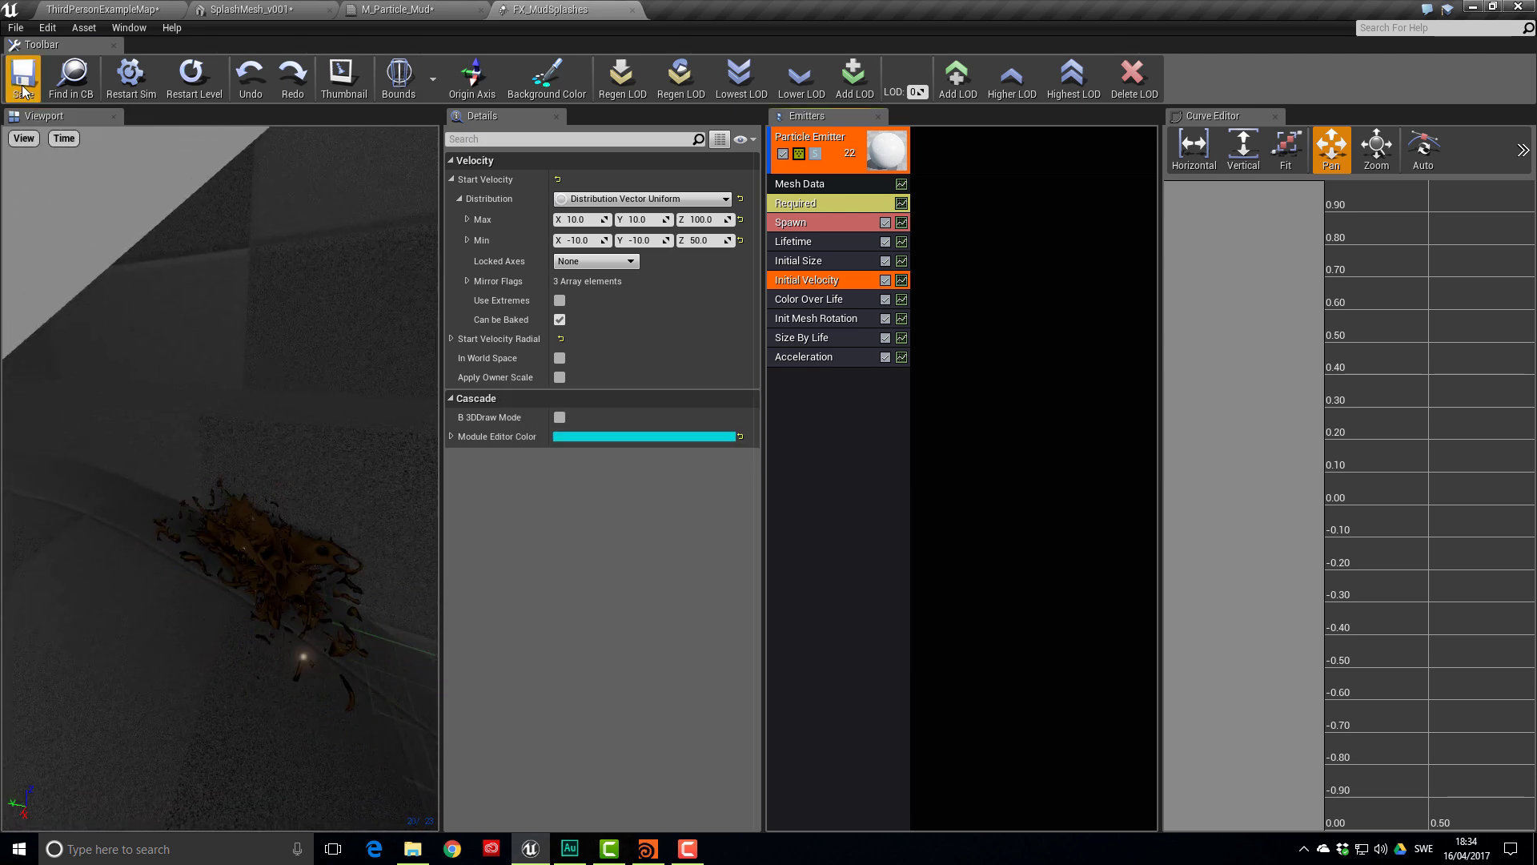
Place FX_MudSplashes from the ParticleSystem folder into the level near the character and move it to X 2660, Y 560
{"action": "left_click", "coordinate": [141, 14]}
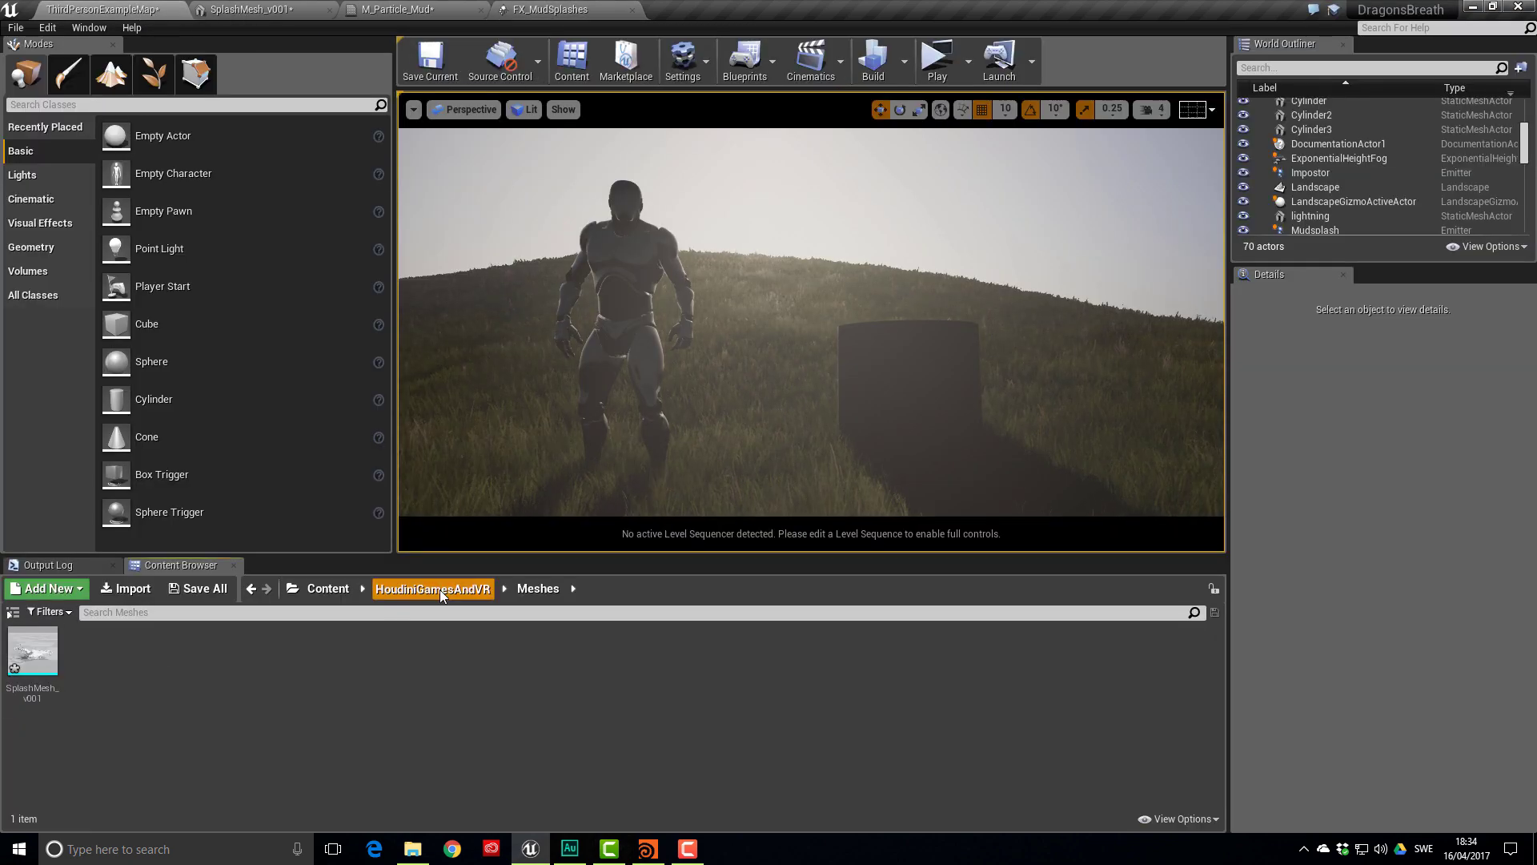
{"action": "double_click", "coordinate": [147, 657]}
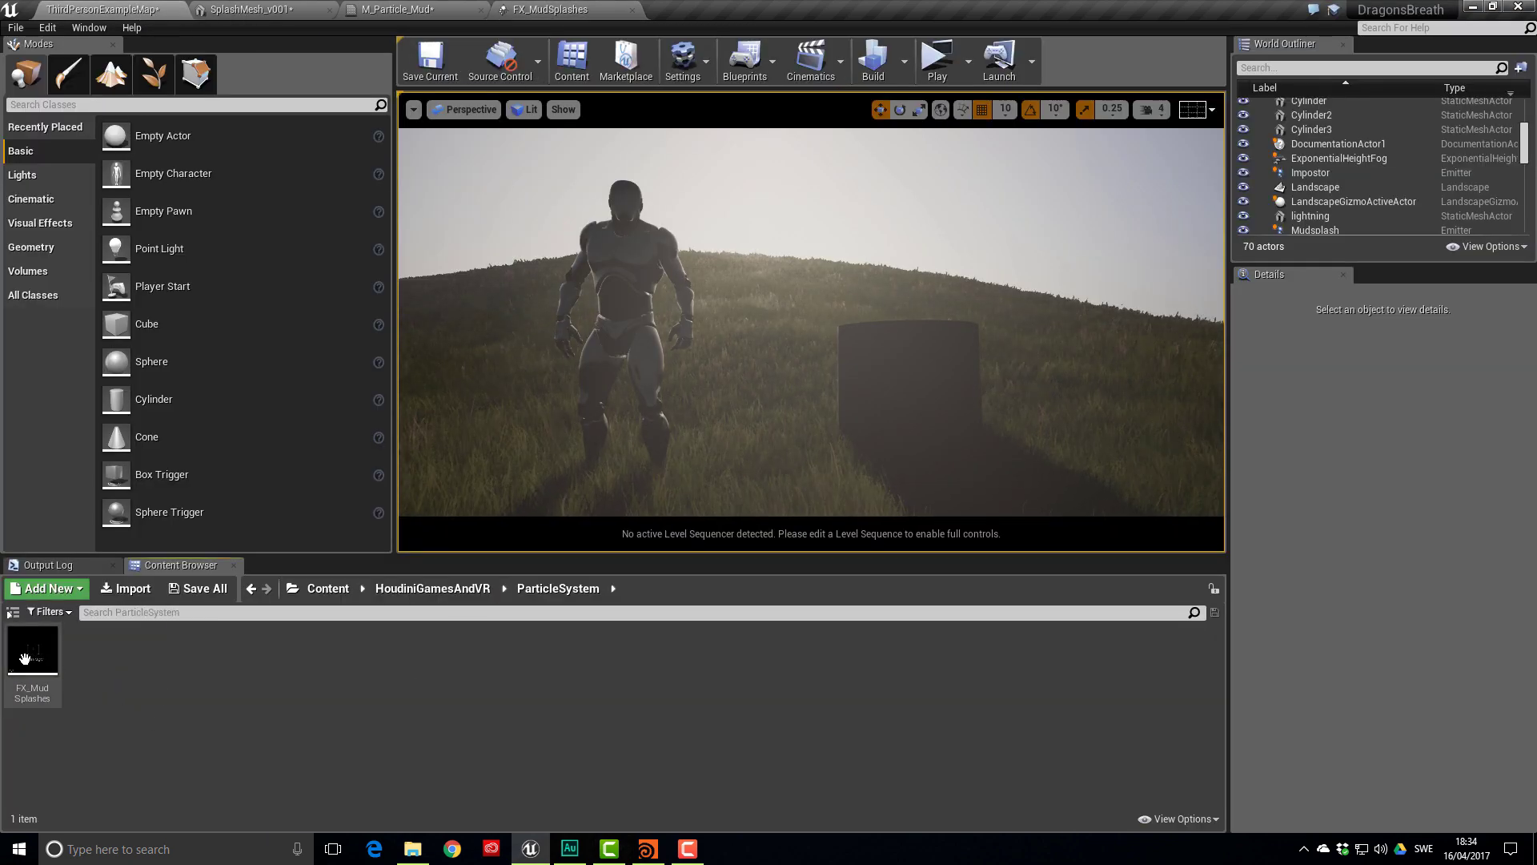
{"action": "left_click_drag", "start_coordinate": [24, 658], "coordinate": [832, 458]}
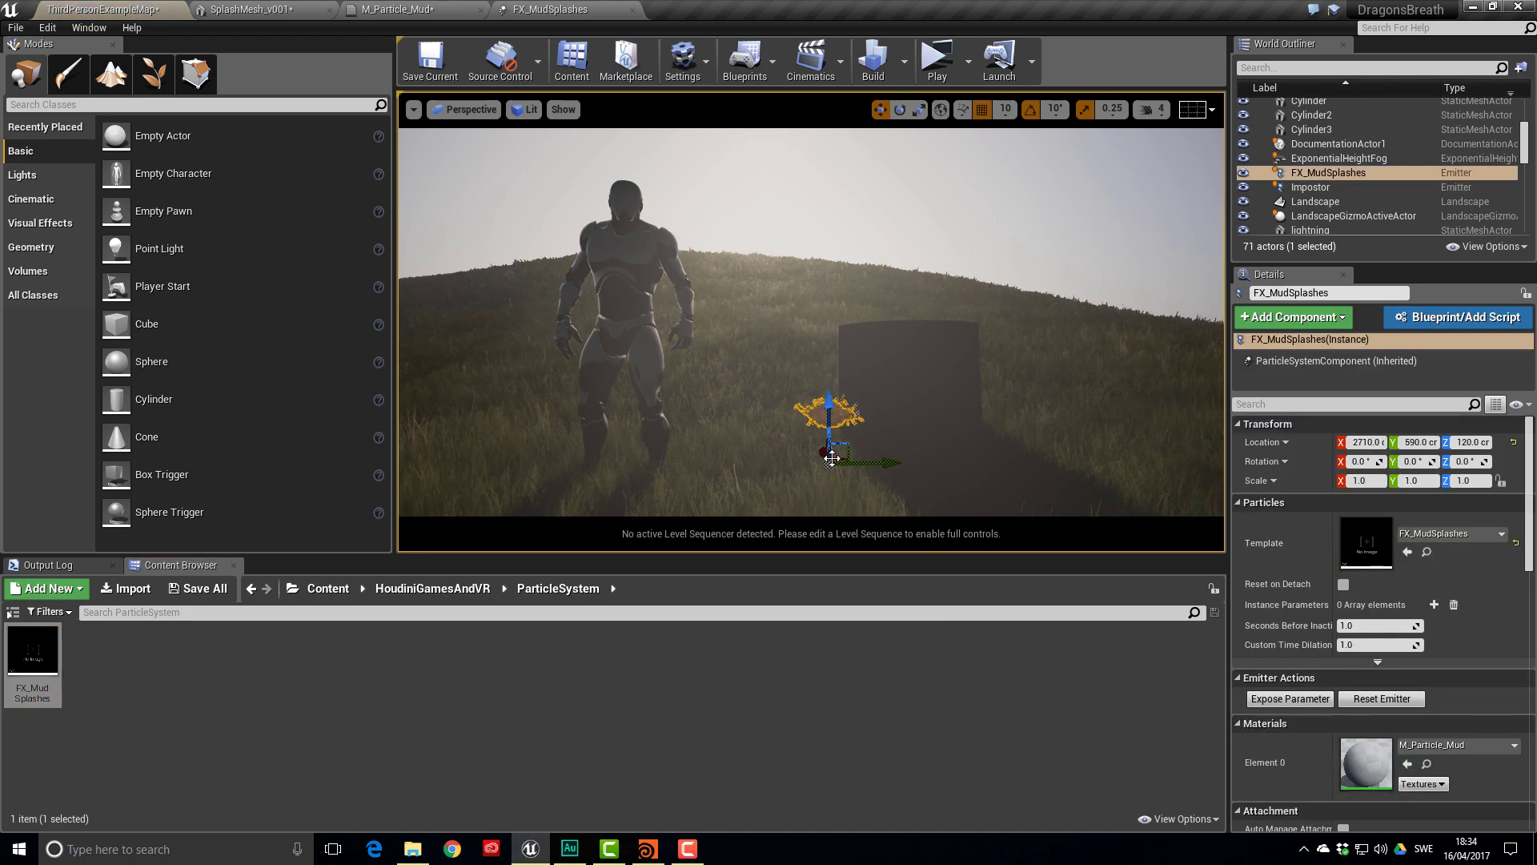
{"action": "right_click_drag", "start_coordinate": [901, 481], "coordinate": [837, 462]}
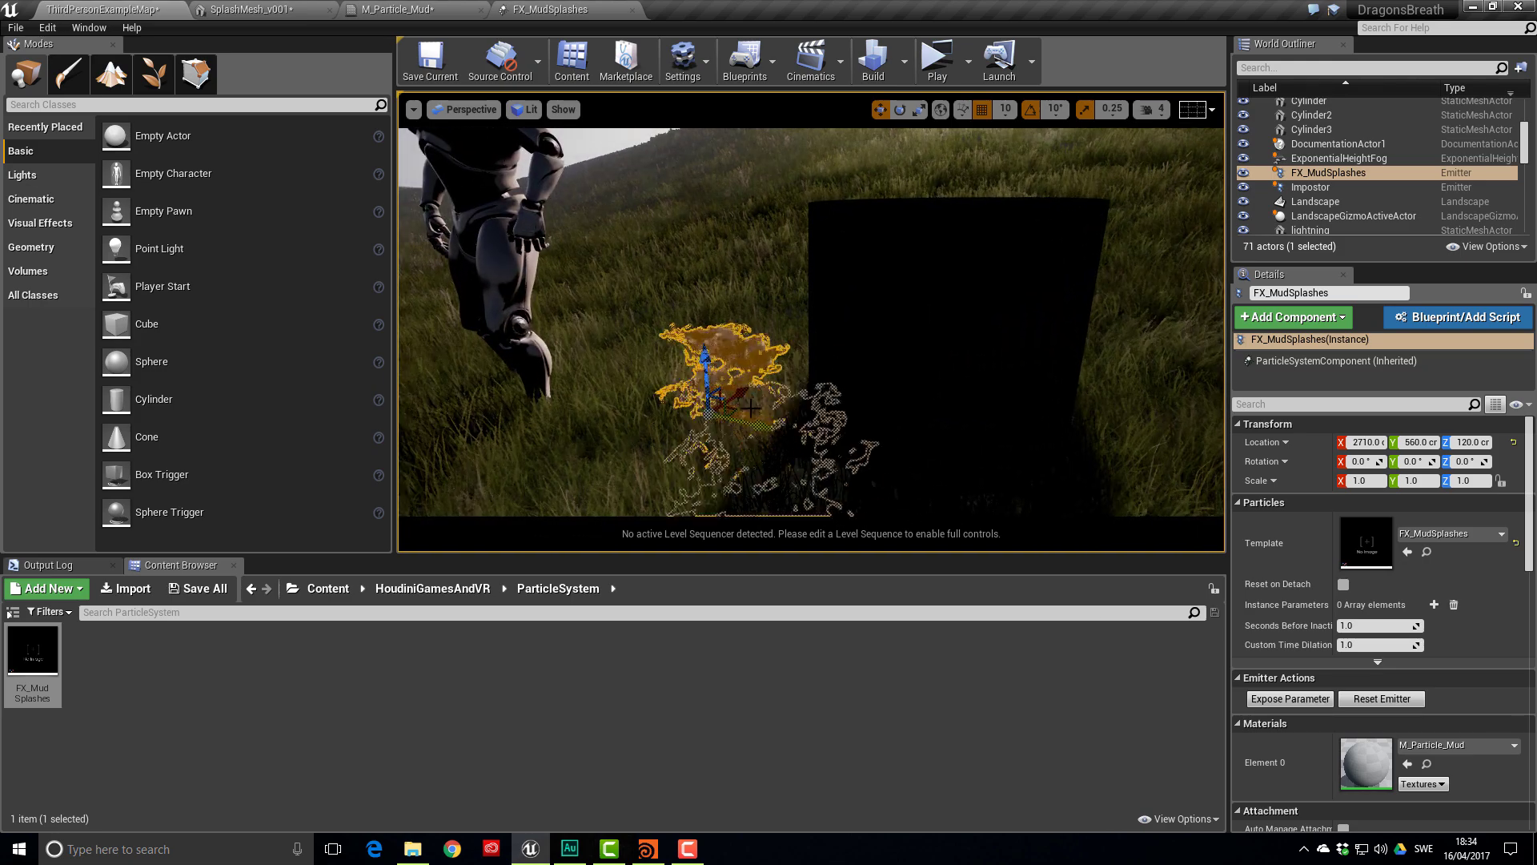
{"action": "right_click_drag", "start_coordinate": [838, 463], "coordinate": [833, 461]}
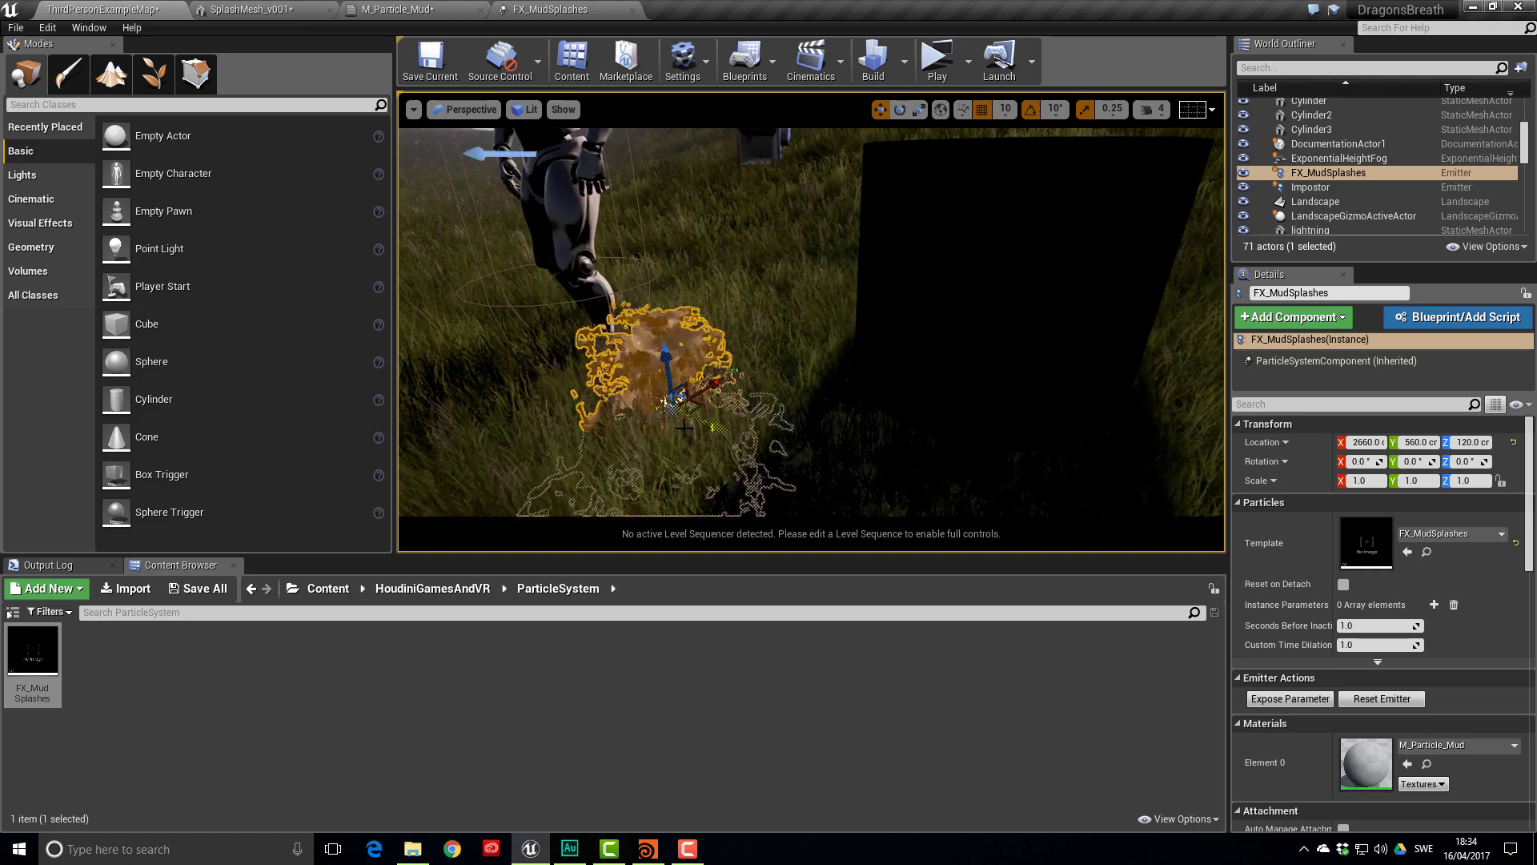
Set the Required module's Emitter Origin Z to 5 in FX_MudSplashes and check the splash in the level
{"action": "left_click", "coordinate": [551, 11]}
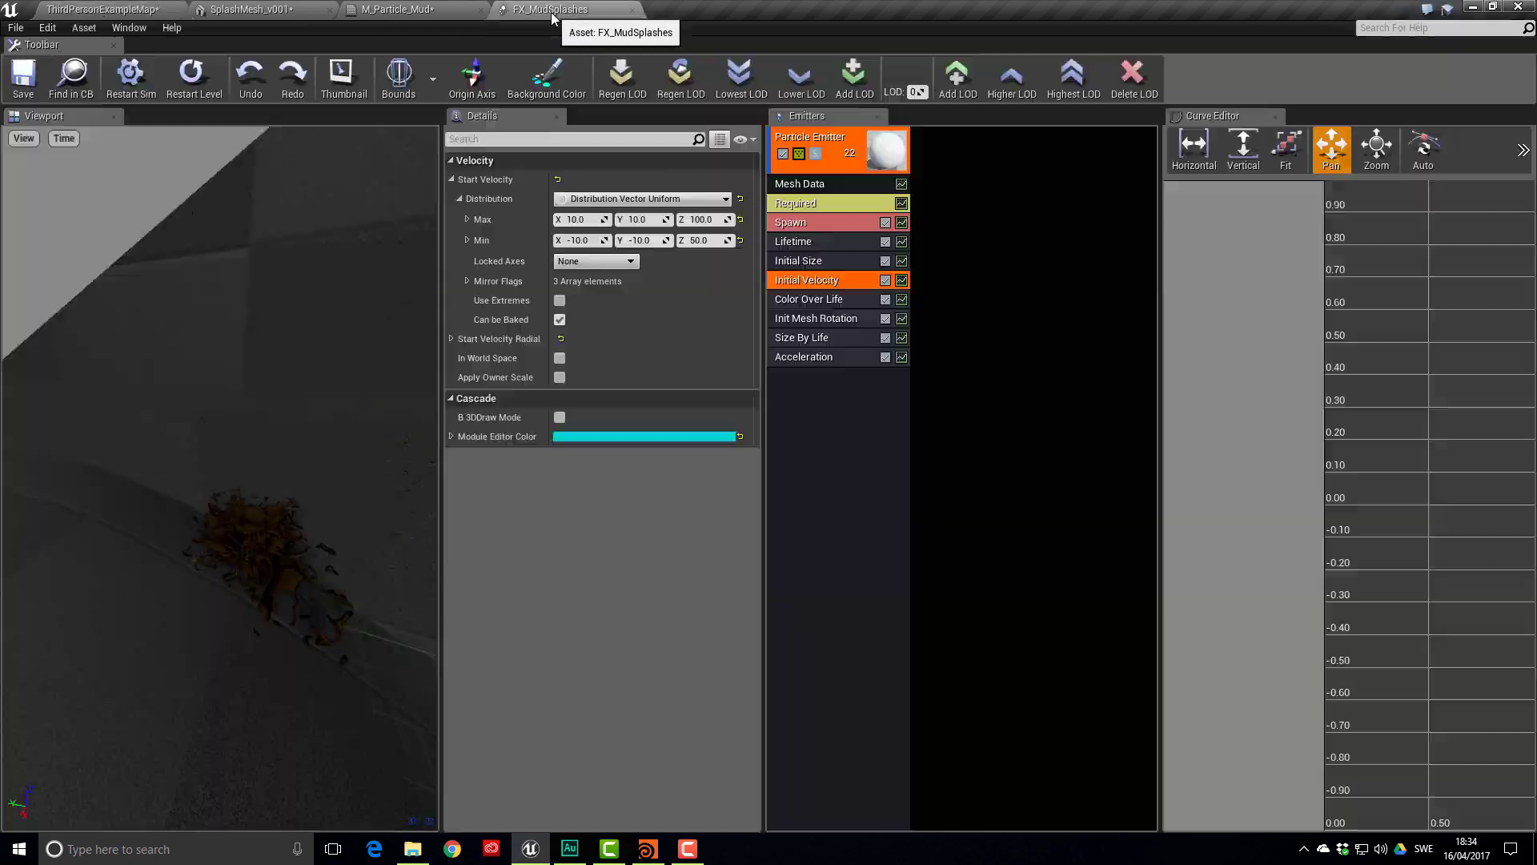
{"action": "left_click", "coordinate": [837, 202]}
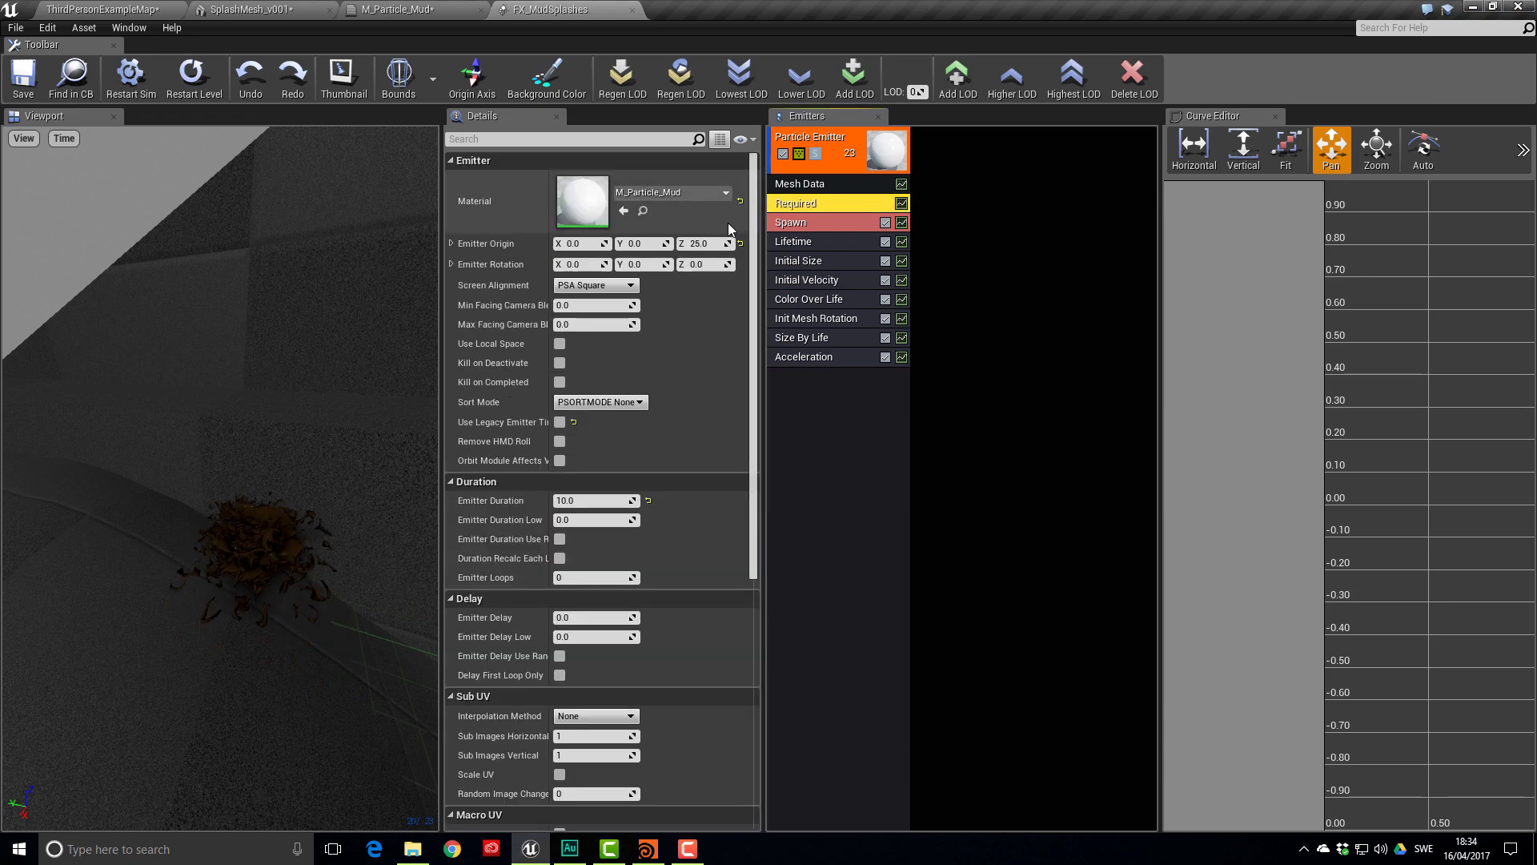
{"action": "left_click", "coordinate": [707, 245]}
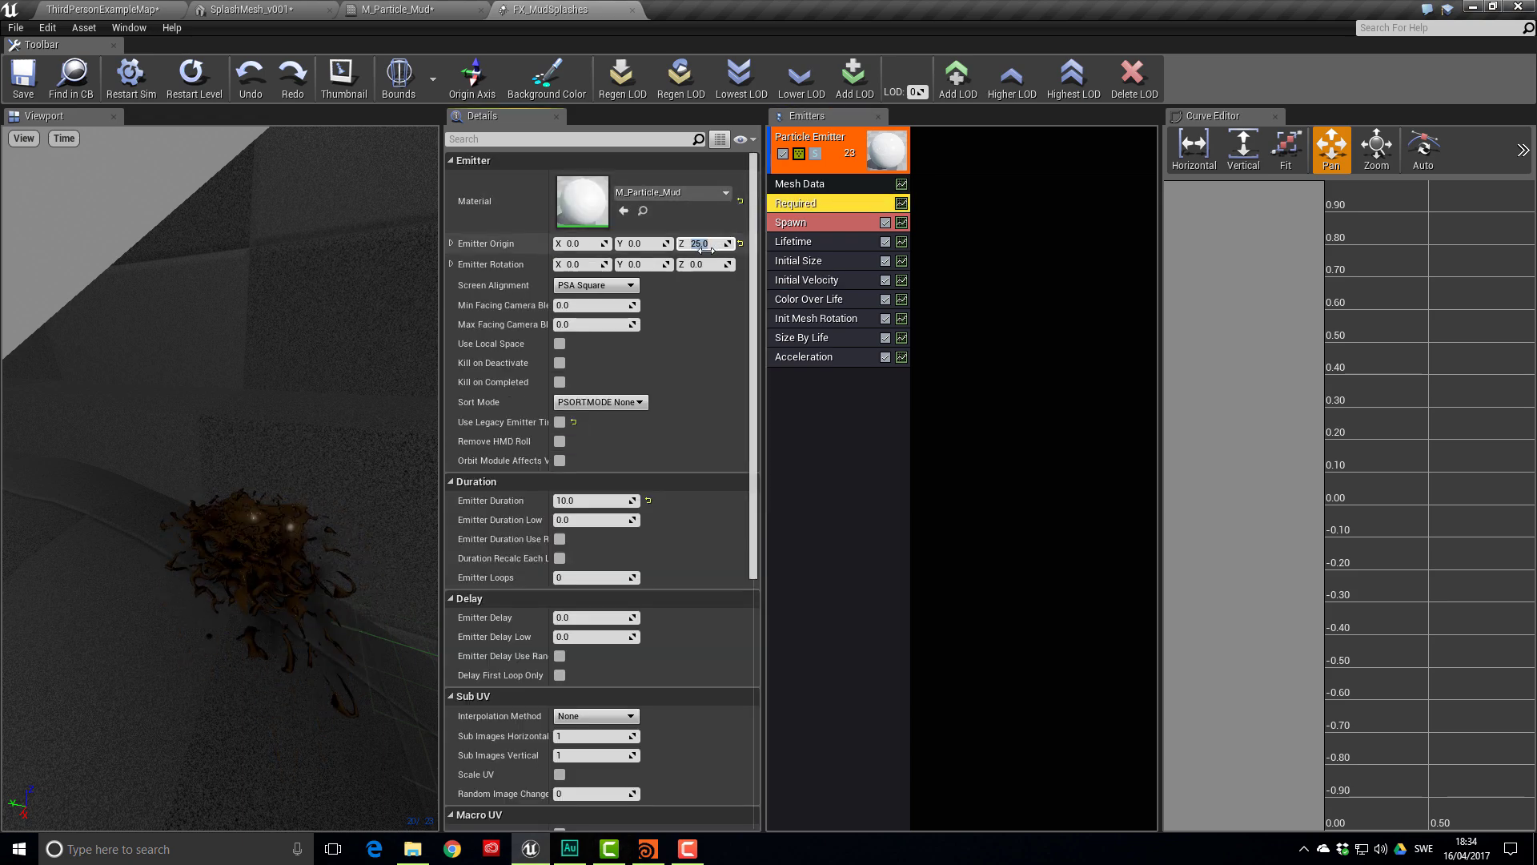
{"action": "type", "text": "5"}
{"action": "key", "text": "Return"}
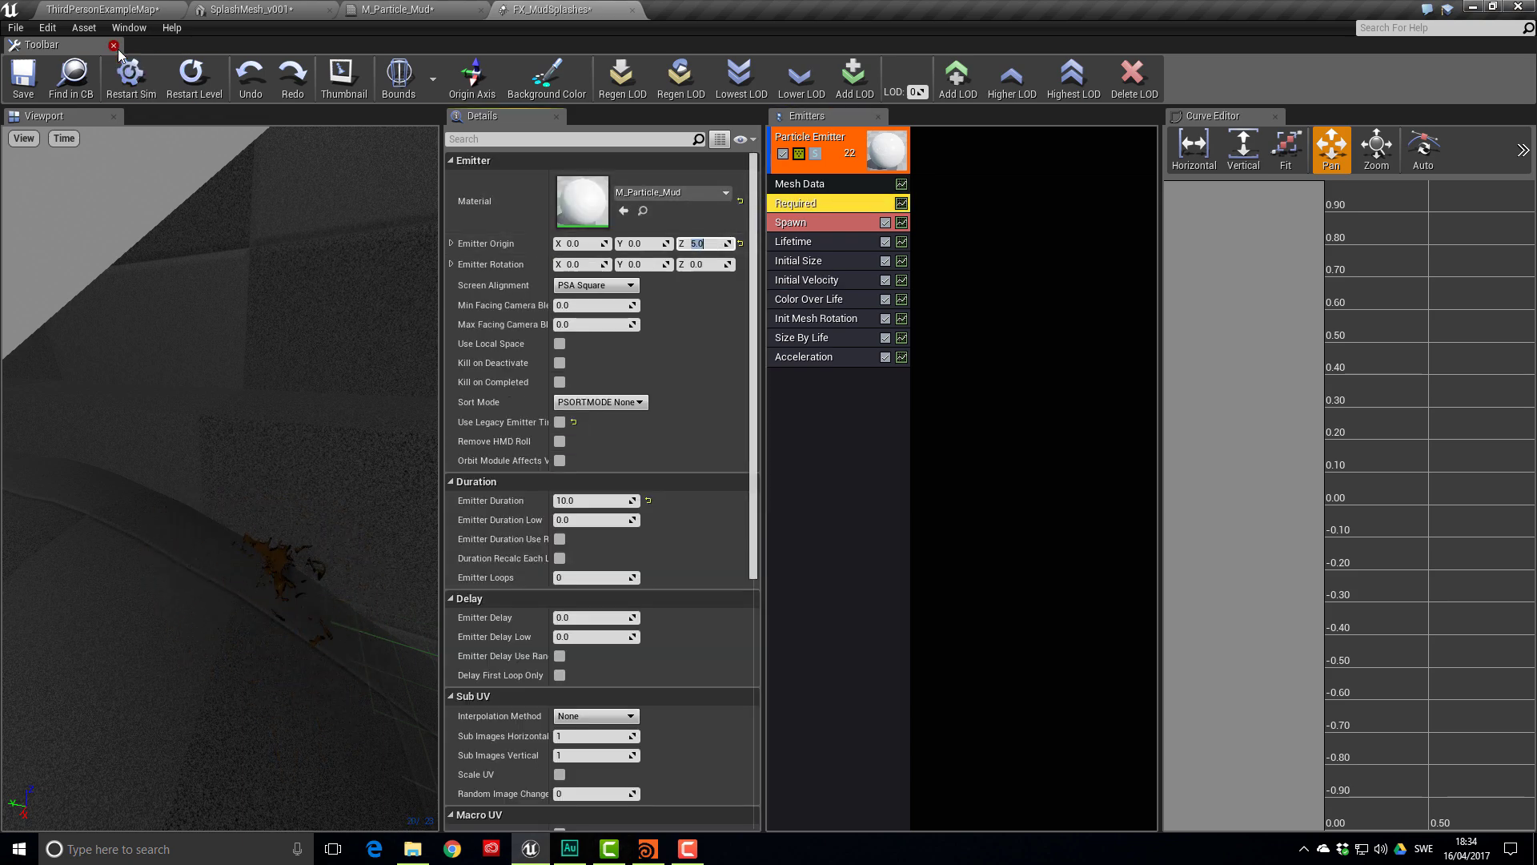
{"action": "left_click", "coordinate": [103, 8]}
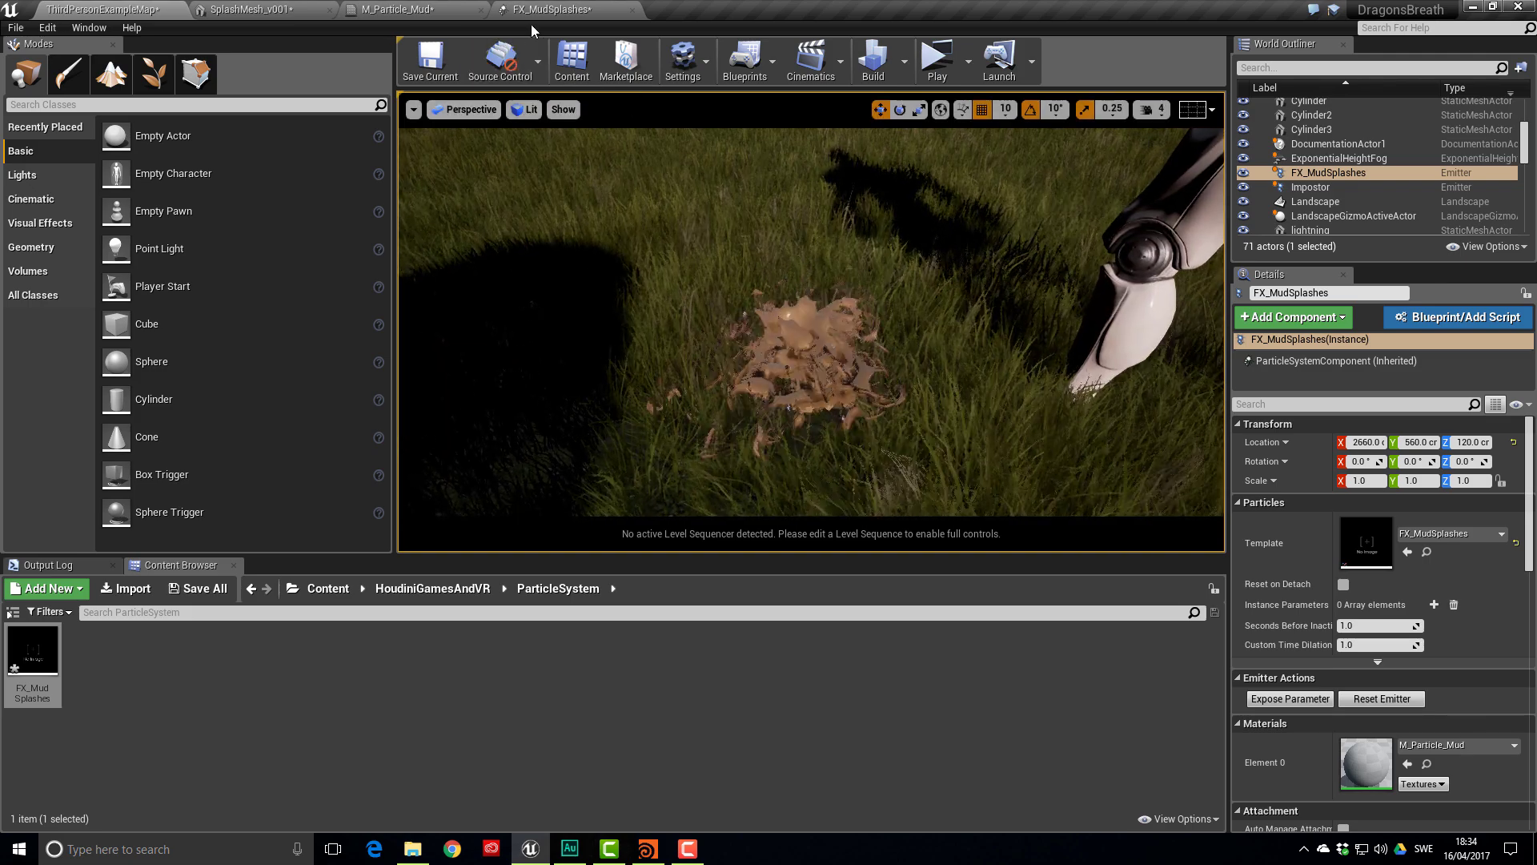
Set the emitter's Lifetime range to 0.75 minimum and 1.5 maximum, and review the splash in the level
{"action": "left_click", "coordinate": [560, 9]}
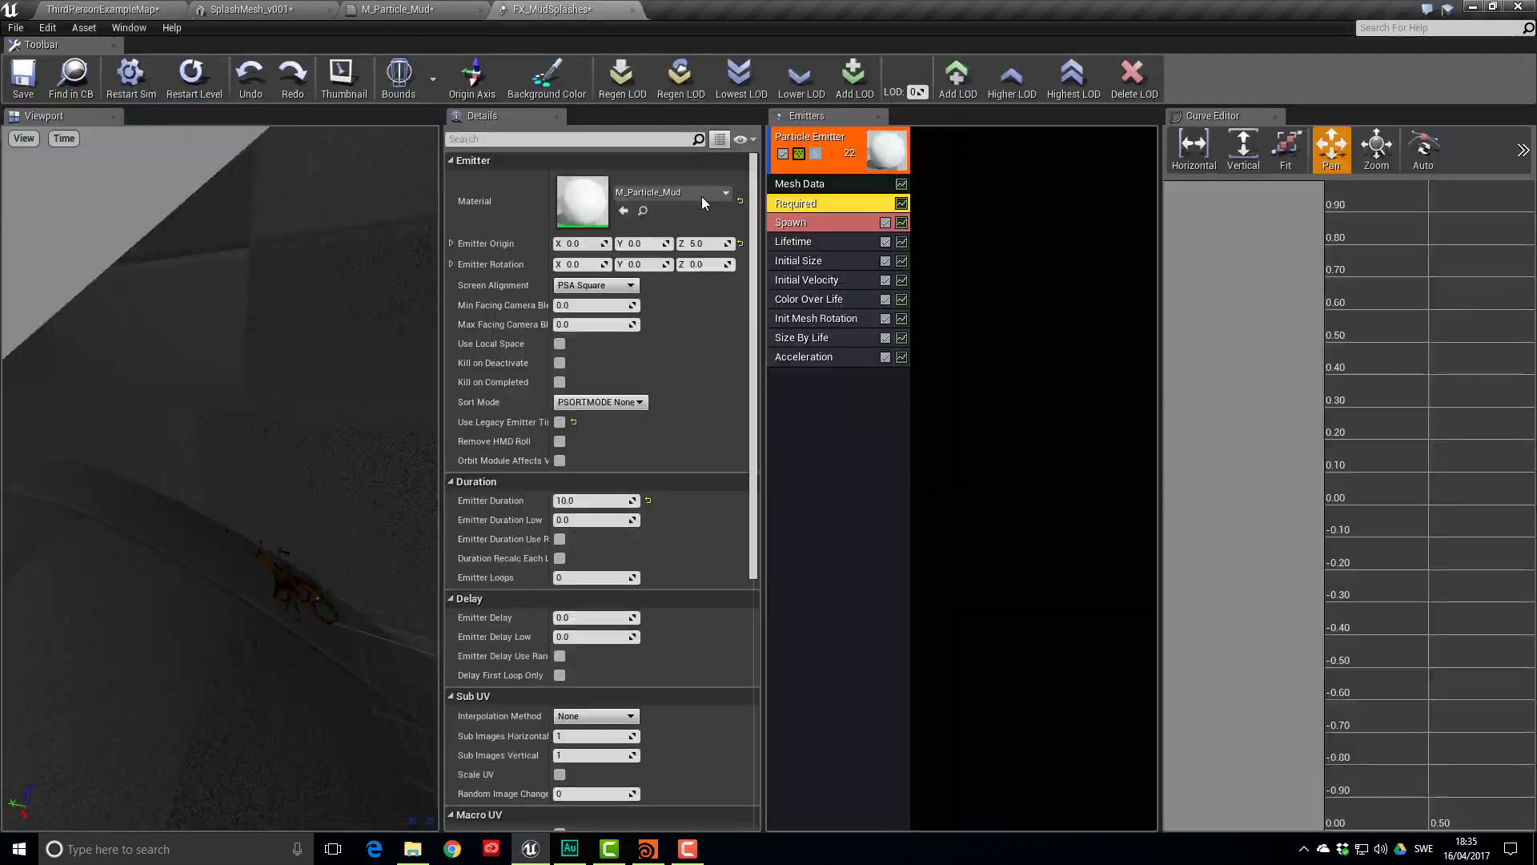
{"action": "left_click", "coordinate": [834, 244]}
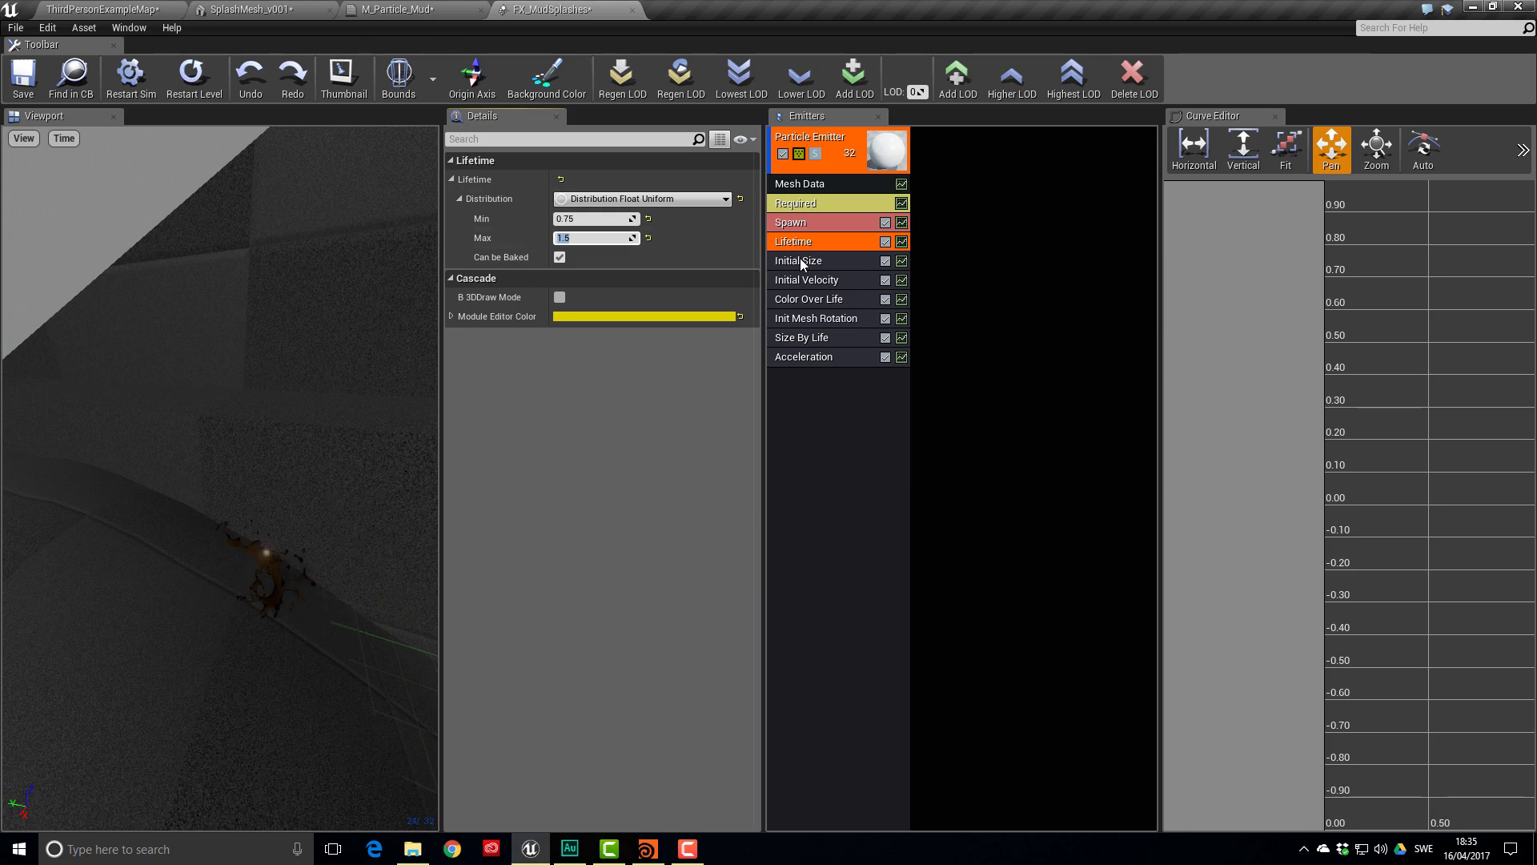
{"action": "left_click", "coordinate": [149, 10]}
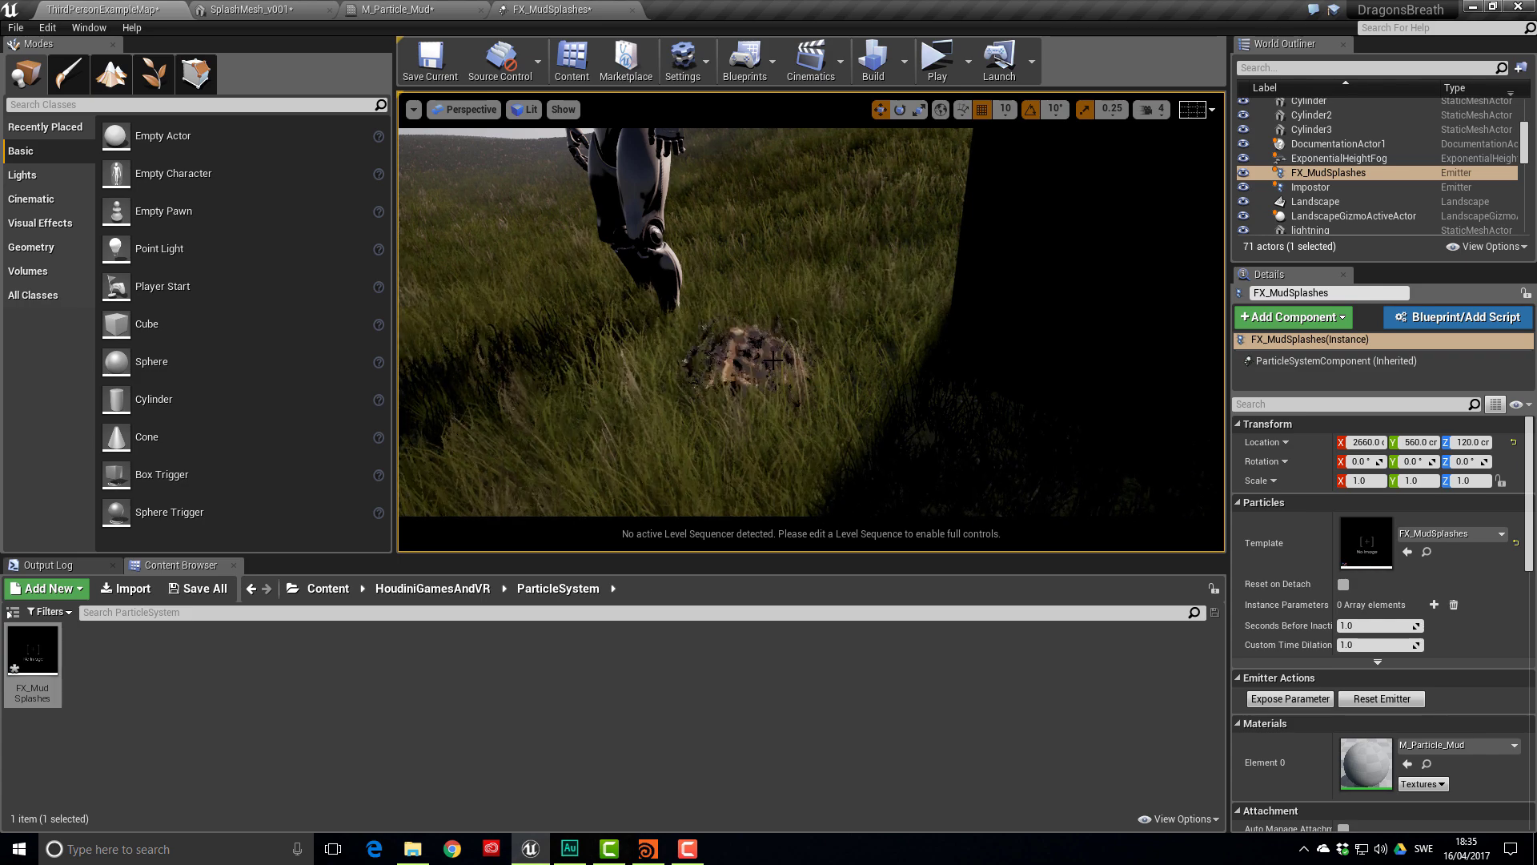
Switch to Houdini, hide the SplashMesh geometry and open the AutoDopNetwork to show the FLIP simulation
{"action": "left_click", "coordinate": [648, 848]}
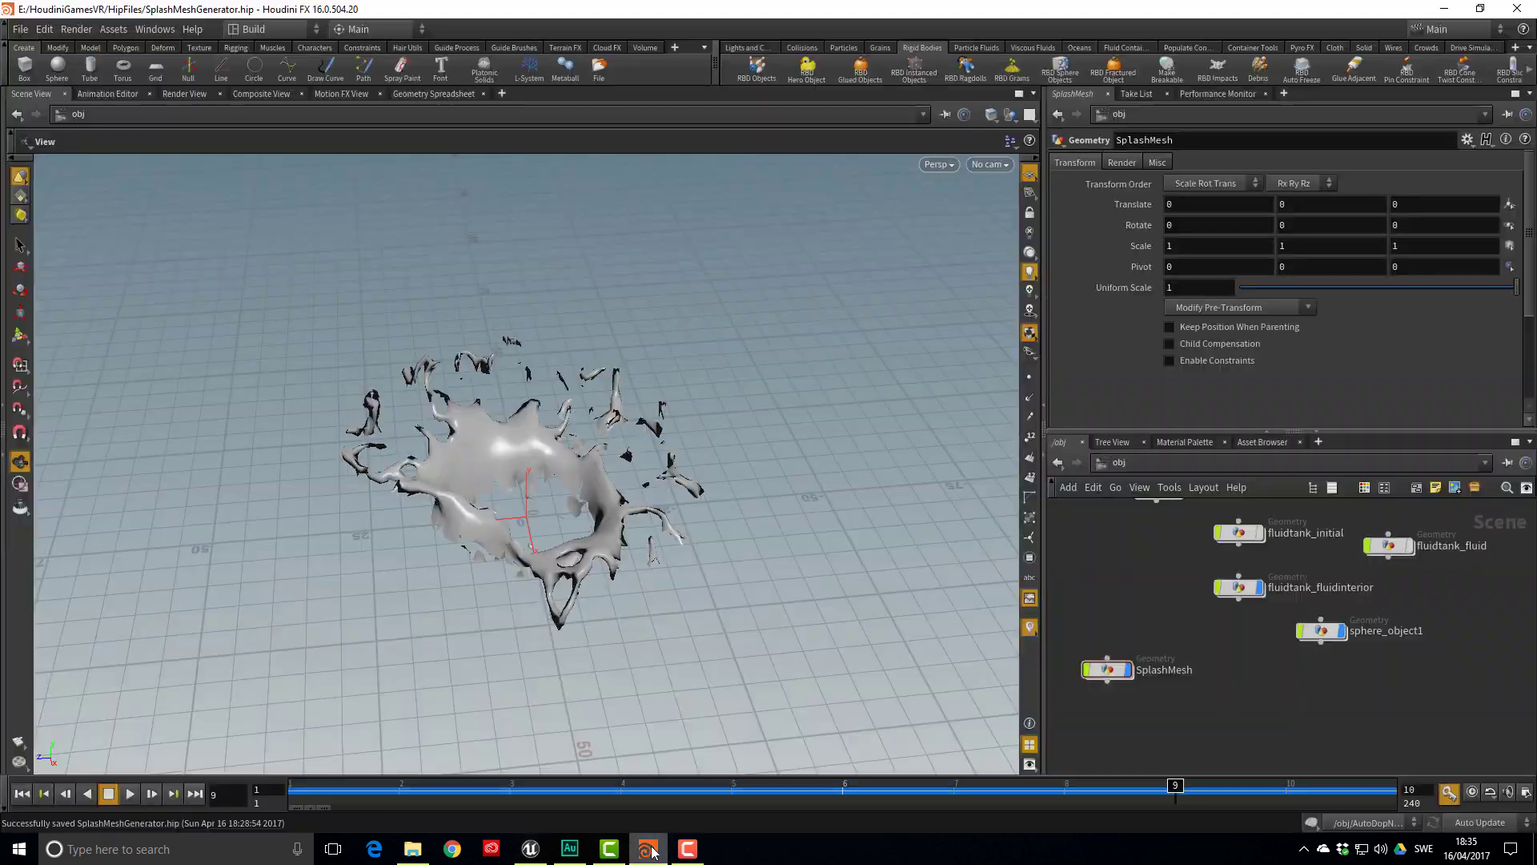
{"action": "left_click_drag", "start_coordinate": [672, 601], "coordinate": [695, 602]}
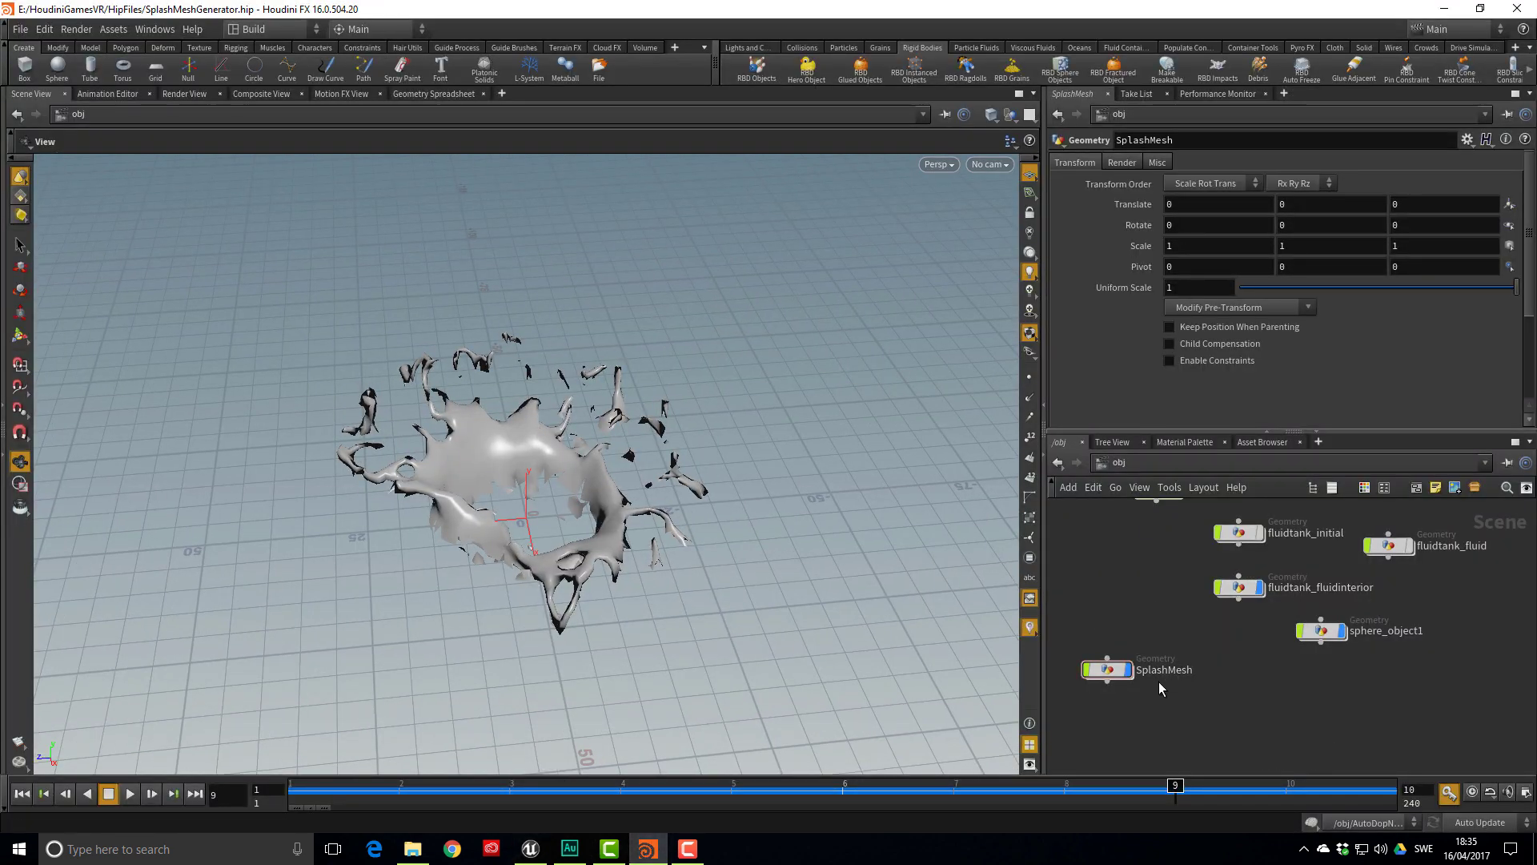
{"action": "left_click", "coordinate": [1128, 677]}
{"action": "middle_click_drag", "start_coordinate": [1174, 565], "coordinate": [1157, 633]}
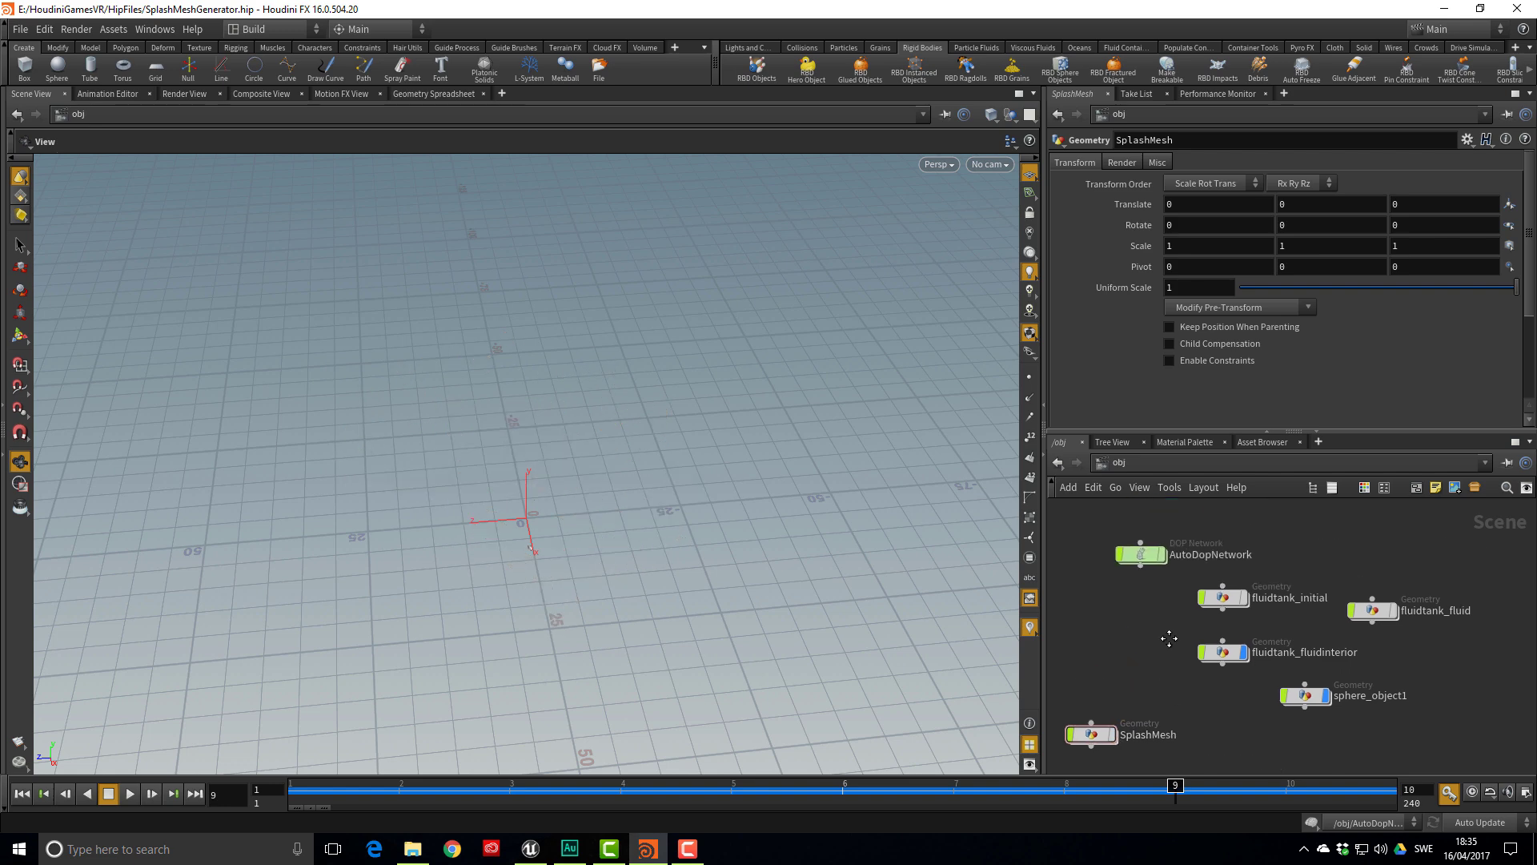
{"action": "double_click", "coordinate": [1143, 561]}
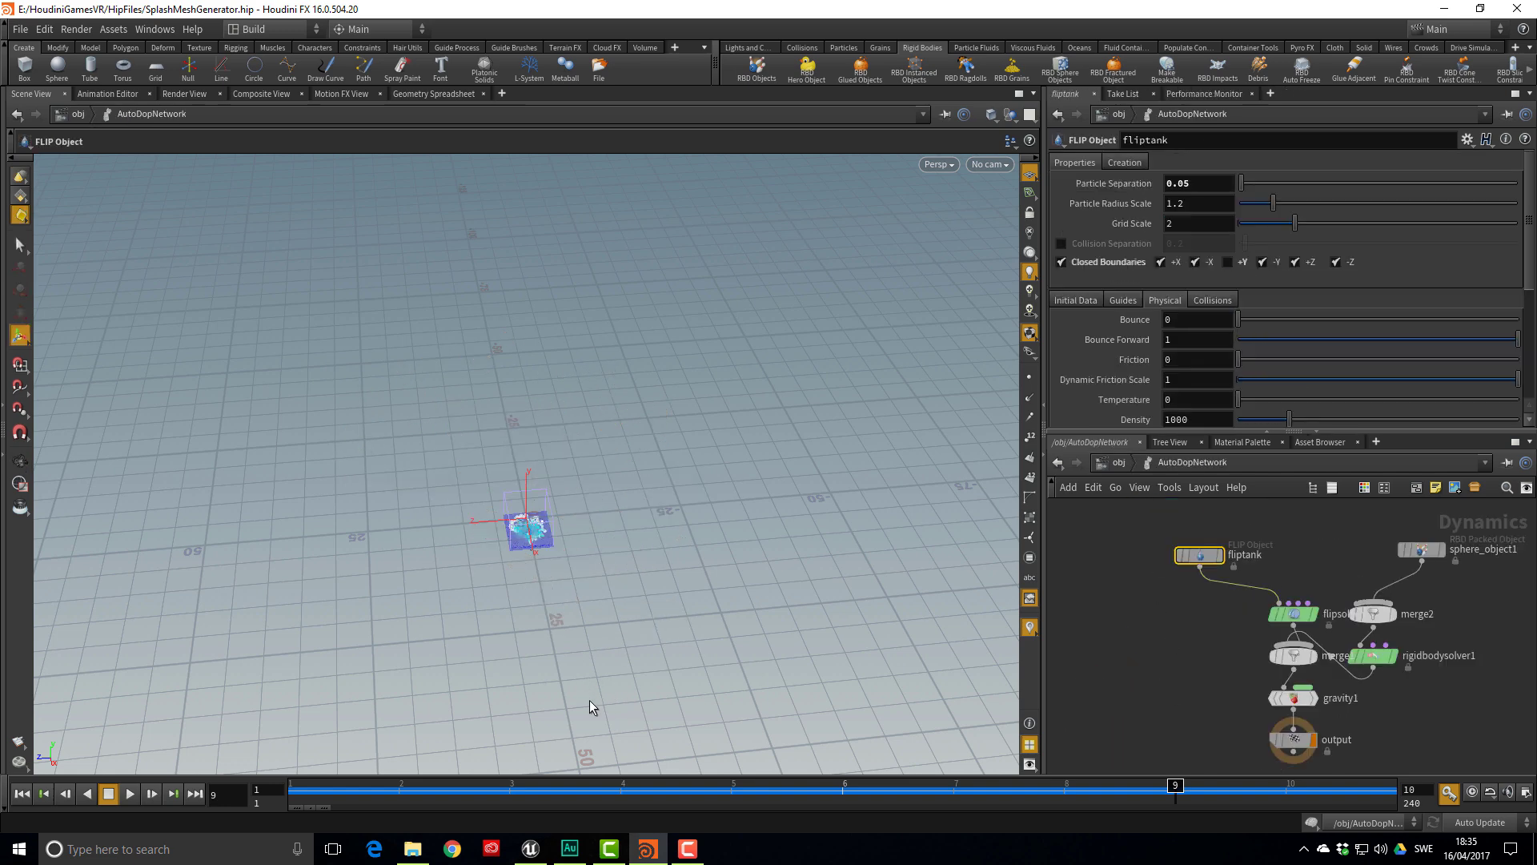
Examine the FLIP tank's splash particles from the side and return to the Unreal Engine level
{"action": "key", "text": "Escape"}
{"action": "left_click_drag", "start_coordinate": [591, 710], "coordinate": [861, 419]}
{"action": "scroll", "coordinate": [554, 612], "scroll_direction": "up", "scroll_amount": 5}
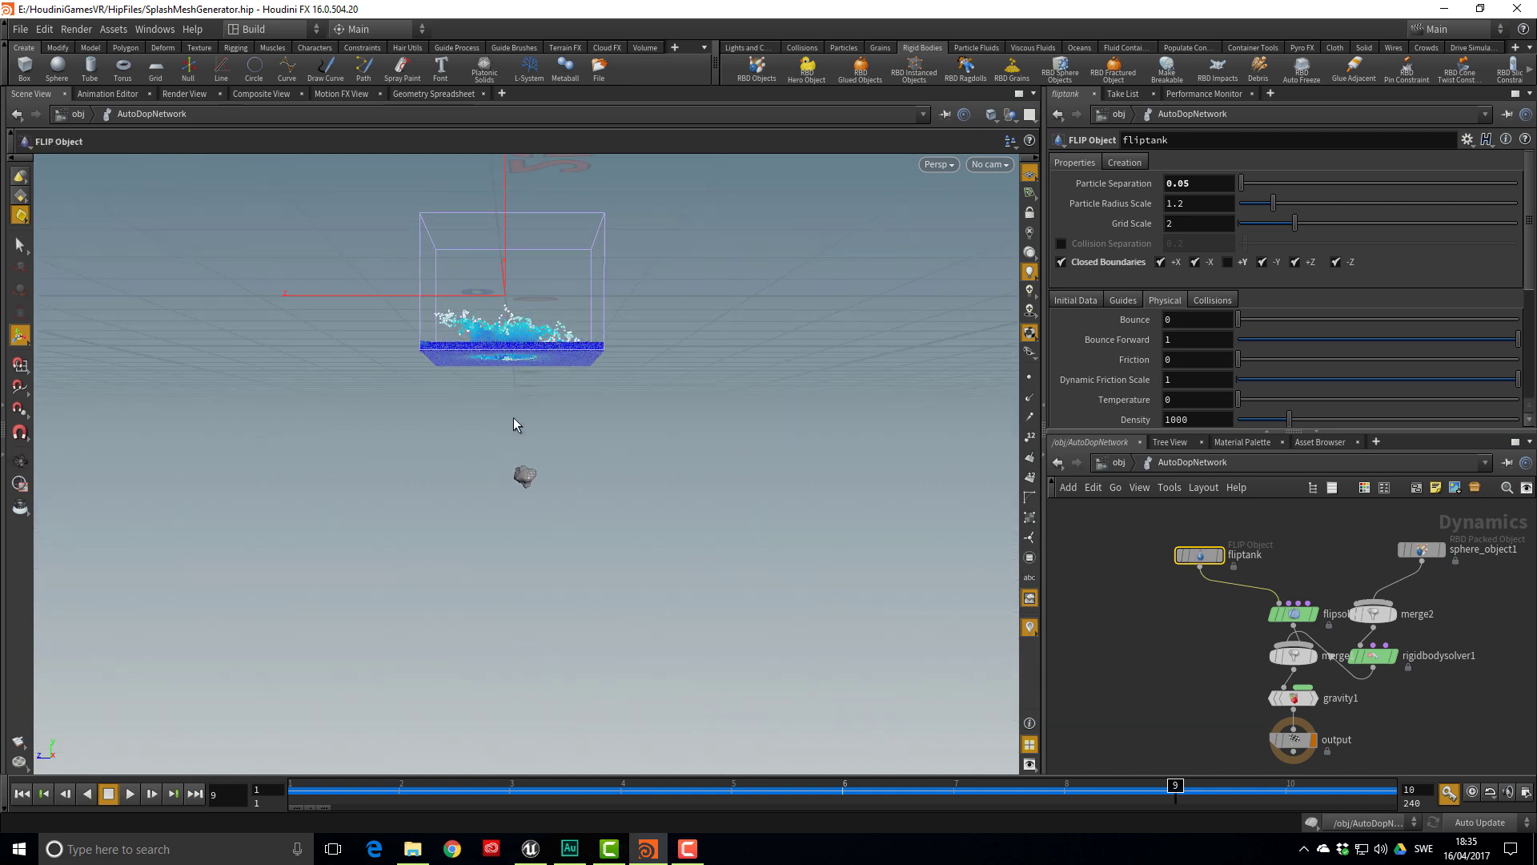
{"action": "key", "text": "Escape"}
{"action": "left_click_drag", "start_coordinate": [530, 397], "coordinate": [523, 433]}
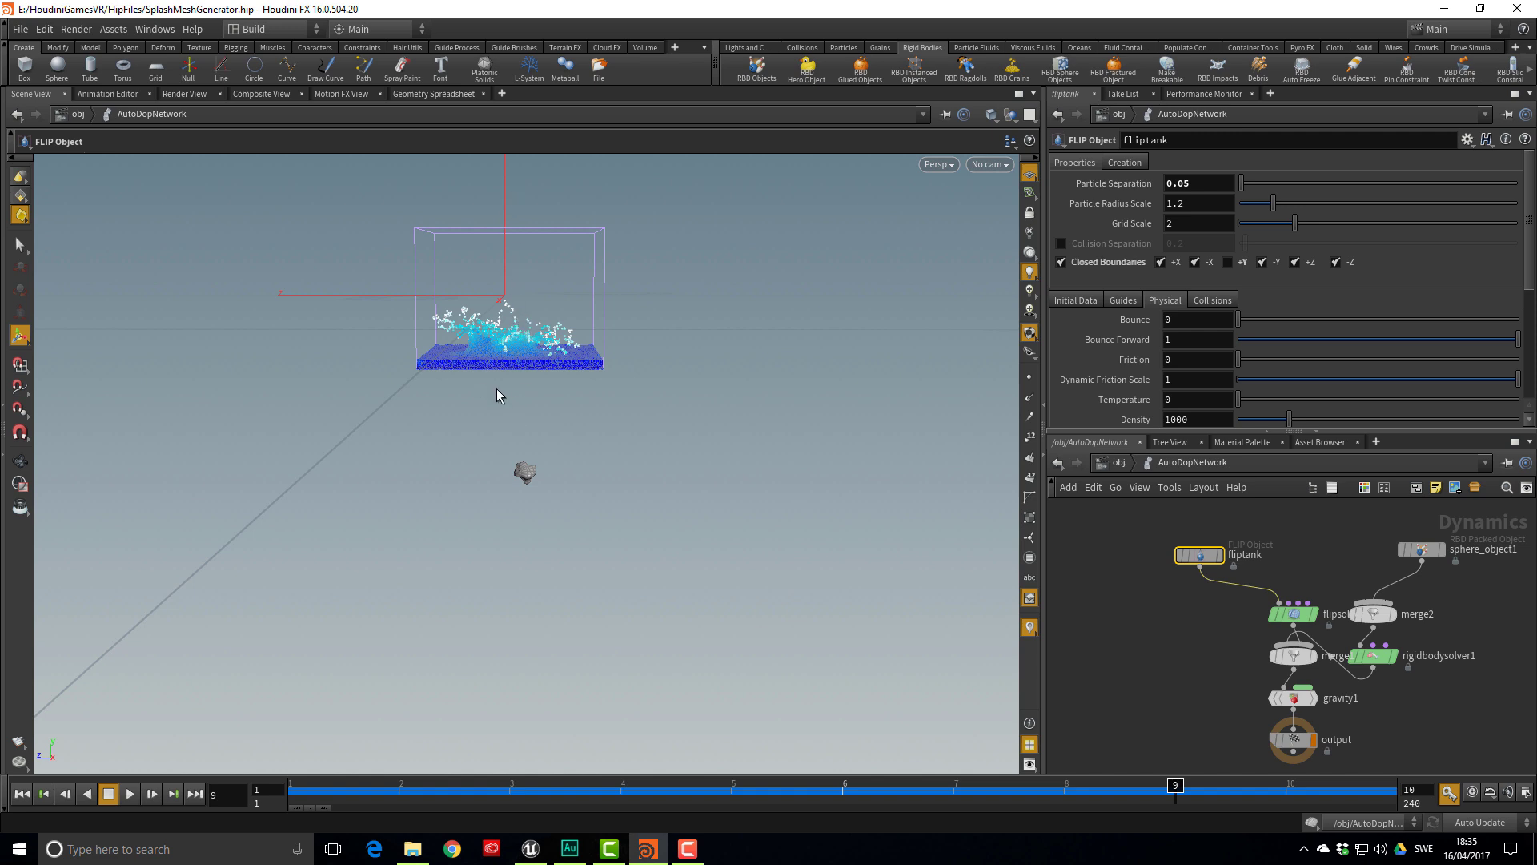
{"action": "left_click", "coordinate": [532, 849]}
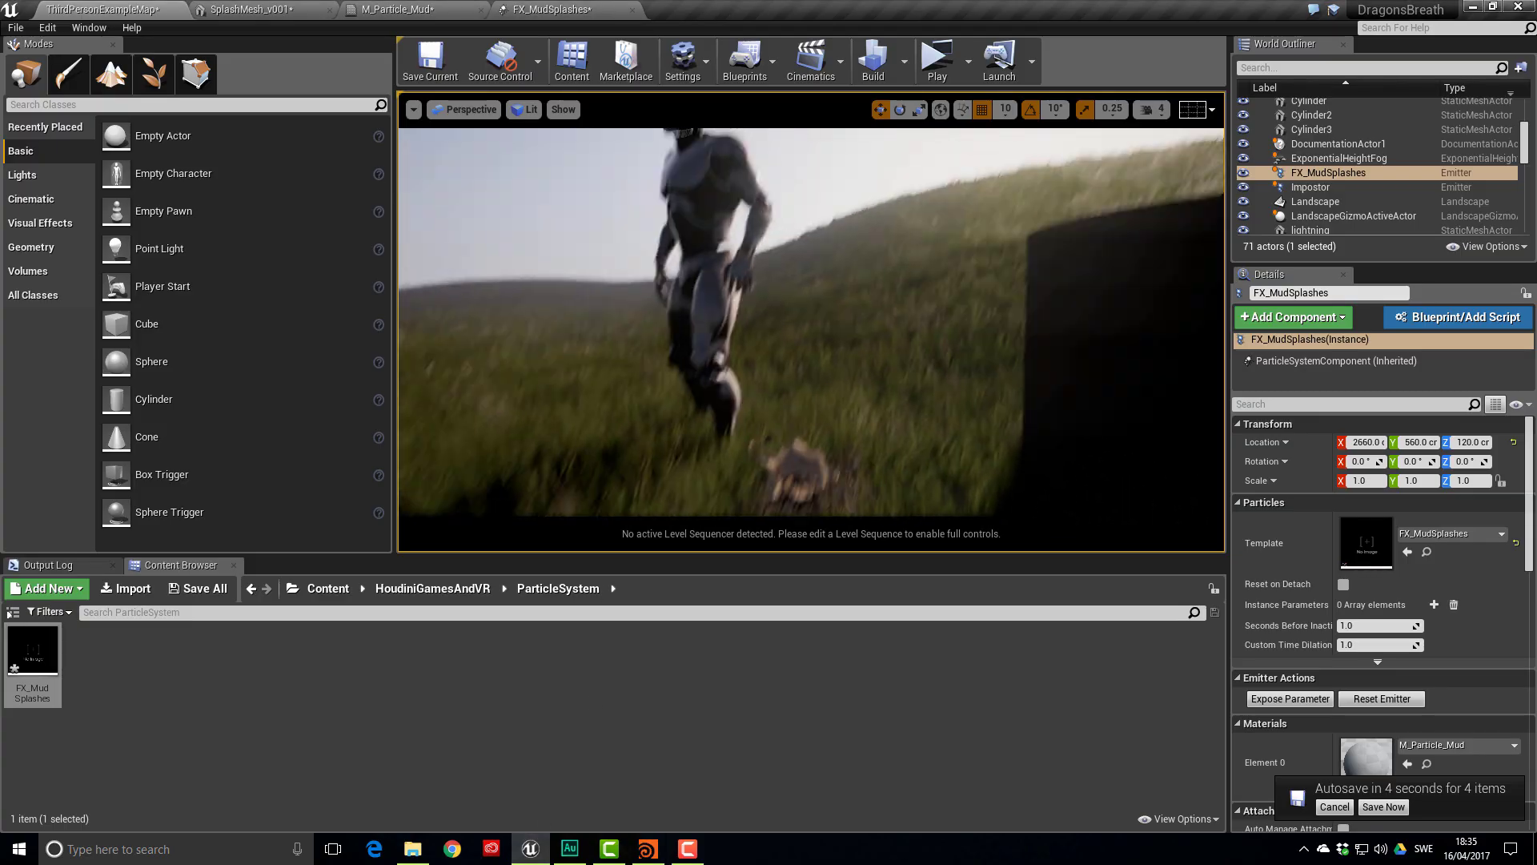